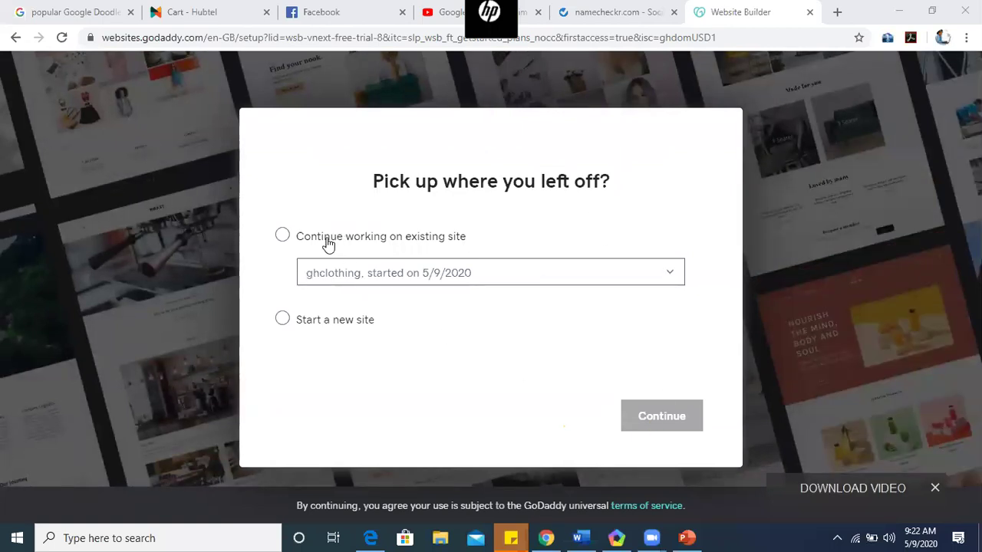
Start a new site in the Clothing and Apparel Store category and enter the name ghclothing
click(297, 320)
click(441, 252)
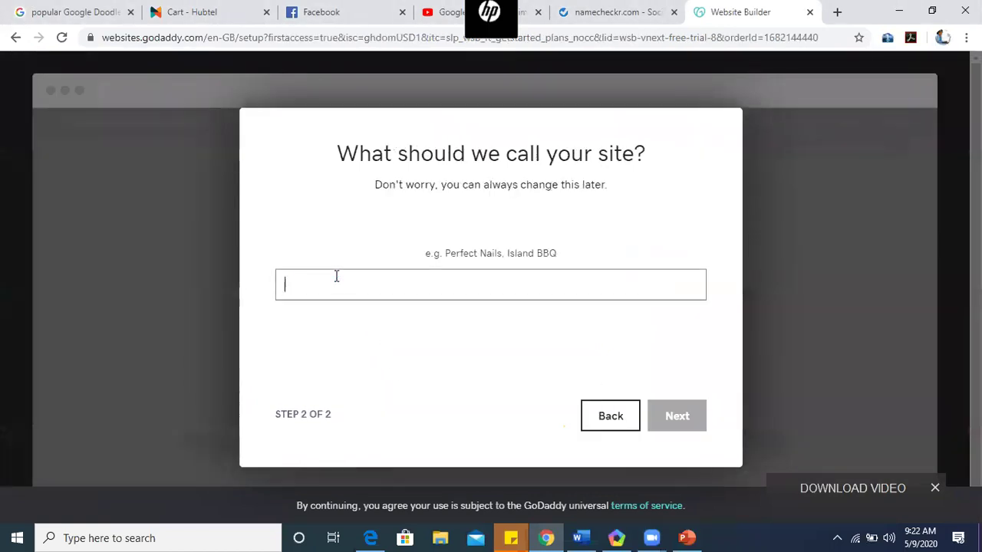
text(ghcloth)
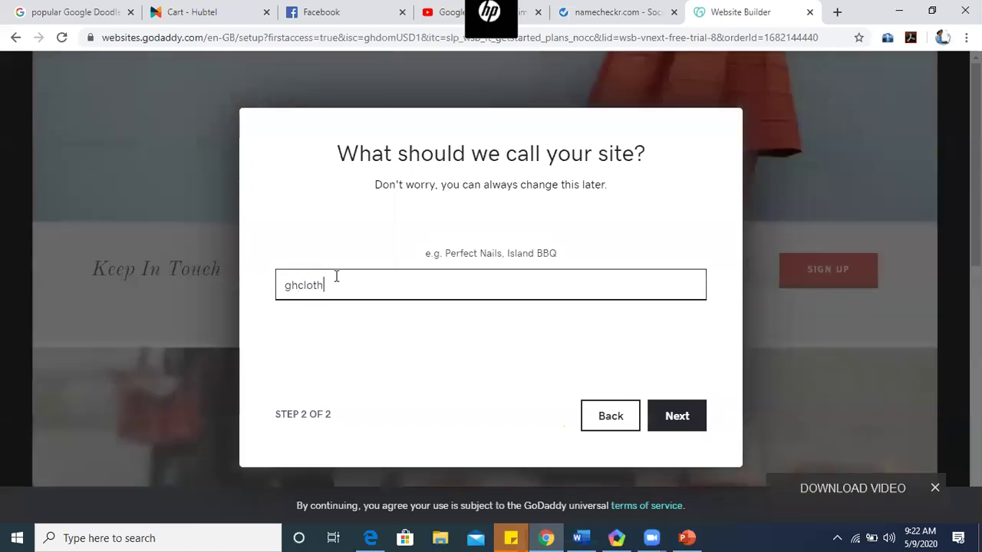
text(ing)
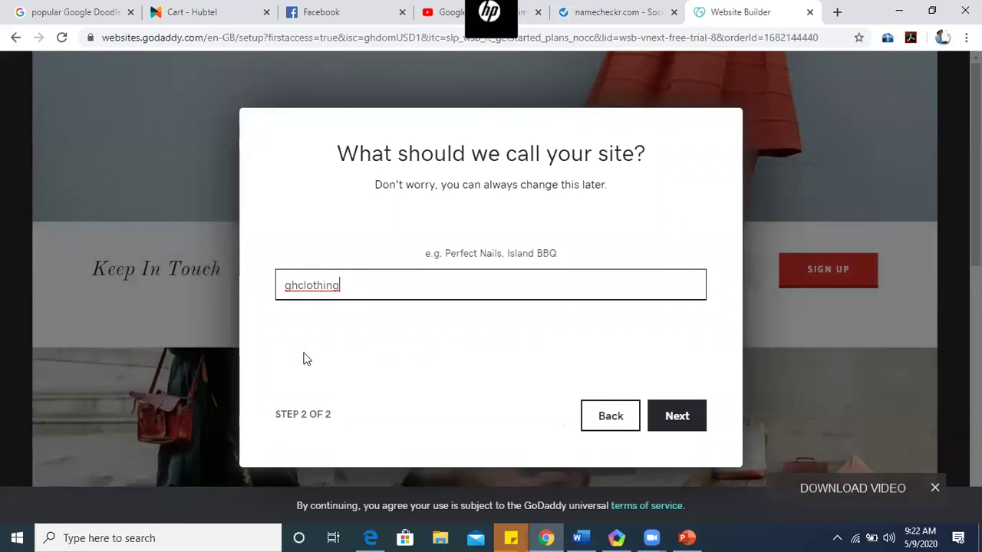
click(359, 283)
click(700, 421)
Create the site and select the whole CLOTHING TO FIT YOUR LIFESTYLE hero headline
click(699, 421)
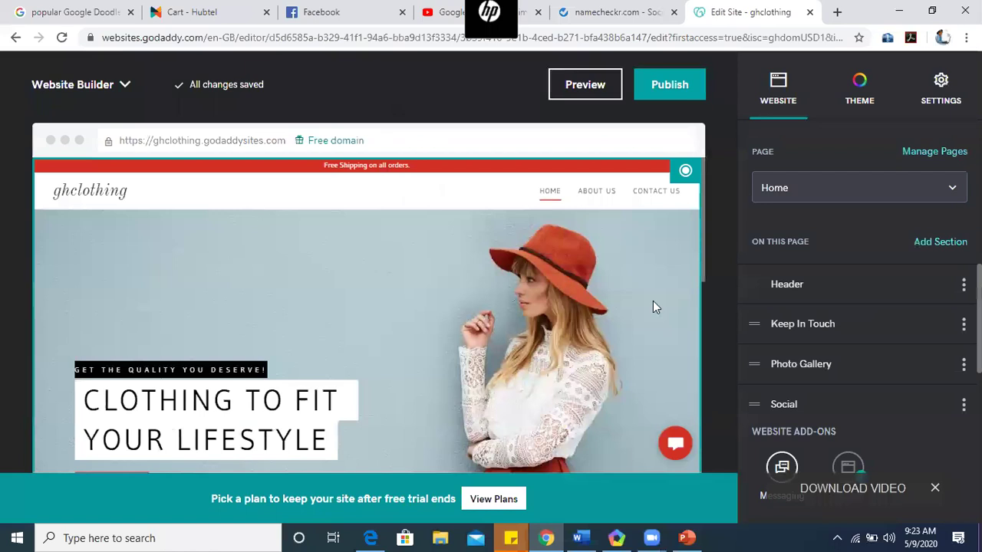
scroll(176, 315, down, 2)
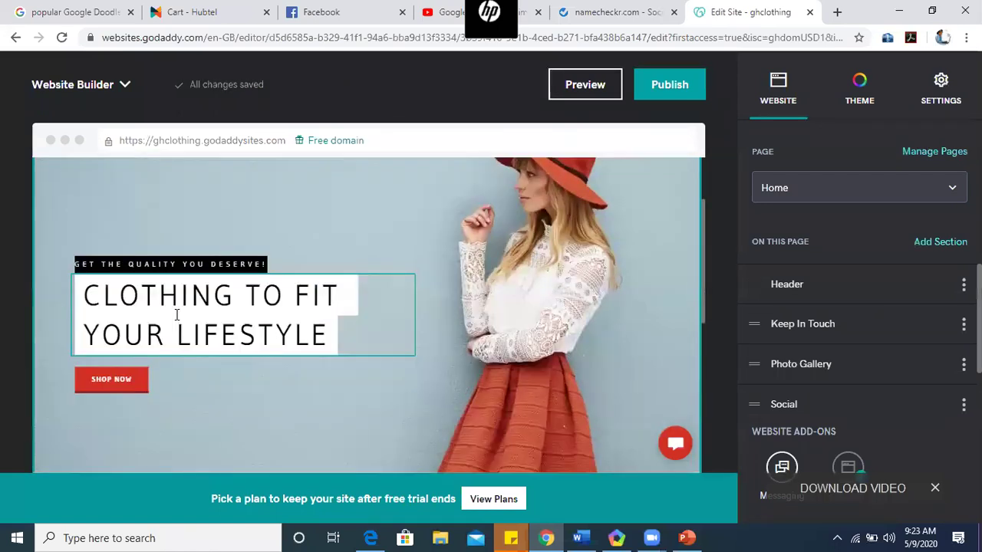
click(213, 312)
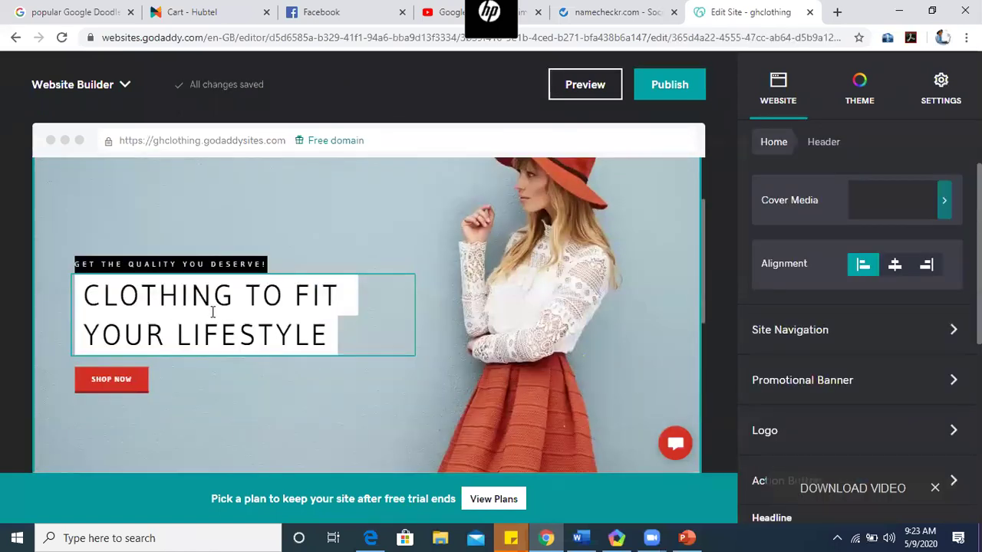
text(F)
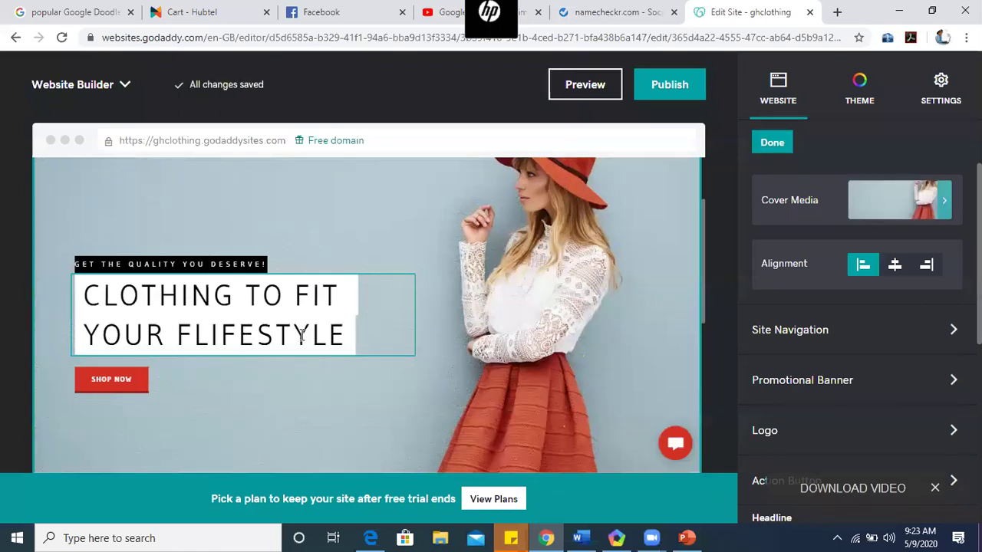
double_click(269, 337)
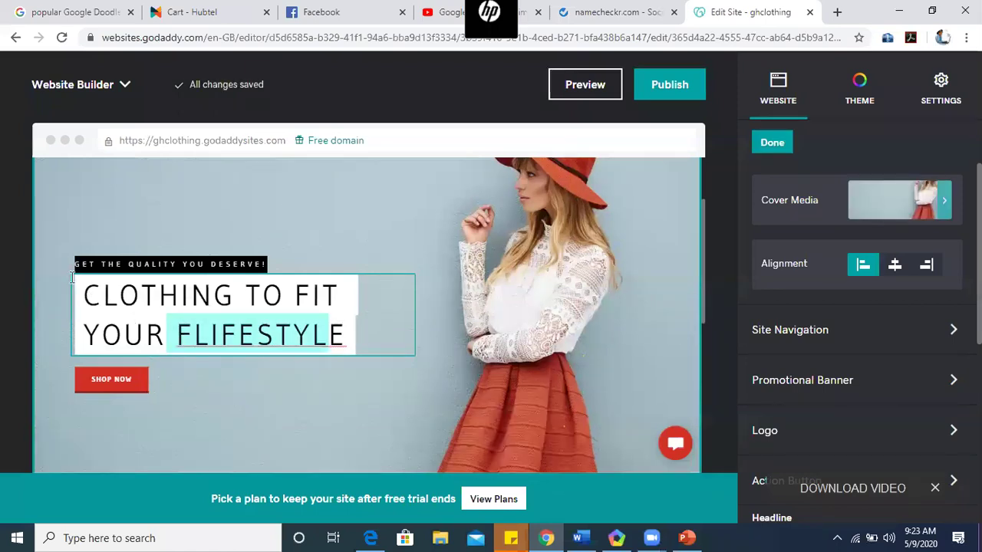
shift+click(71, 278)
Replace the headline text with GOOD DRESS, correcting typos along the way
text(GOOE)
key(Left)
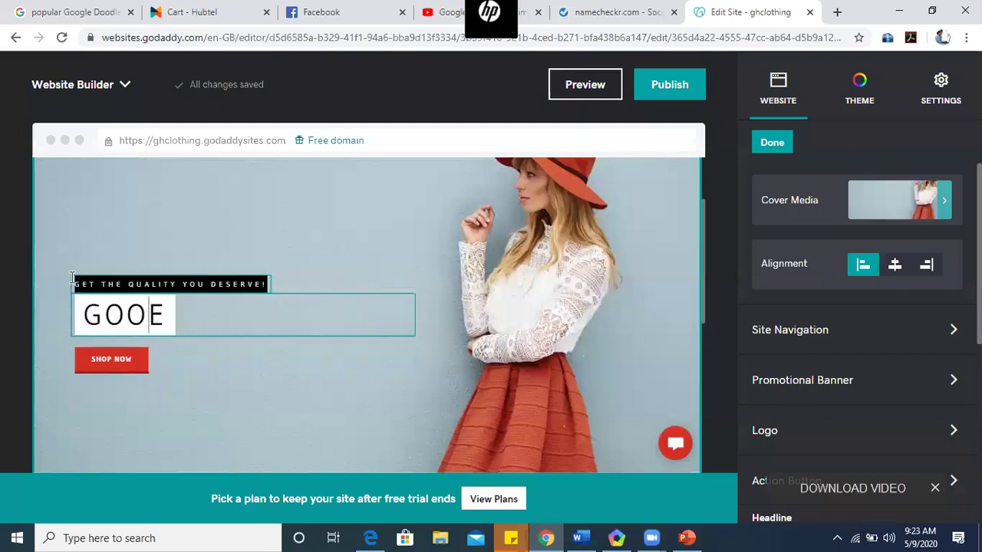
text(D)
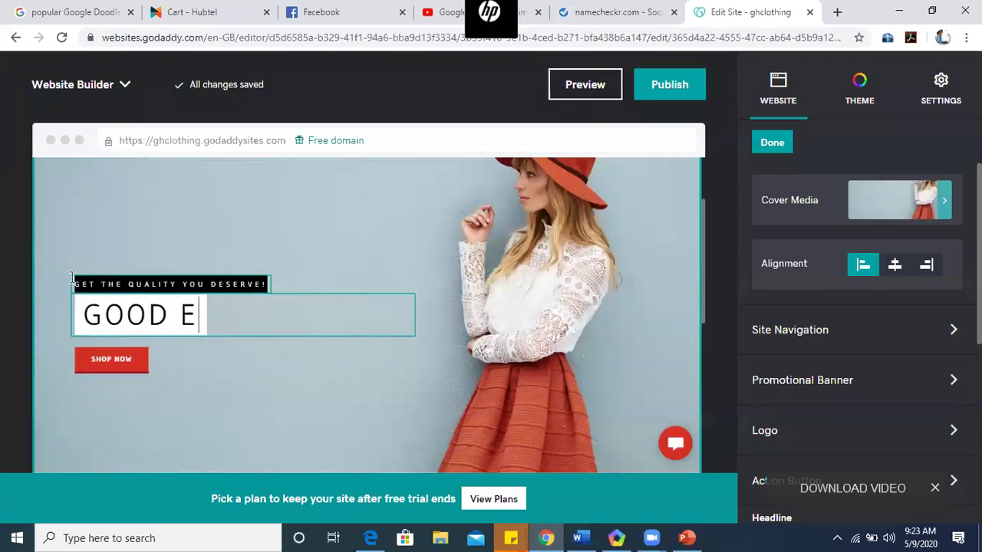
key(Delete)
text(DRSS)
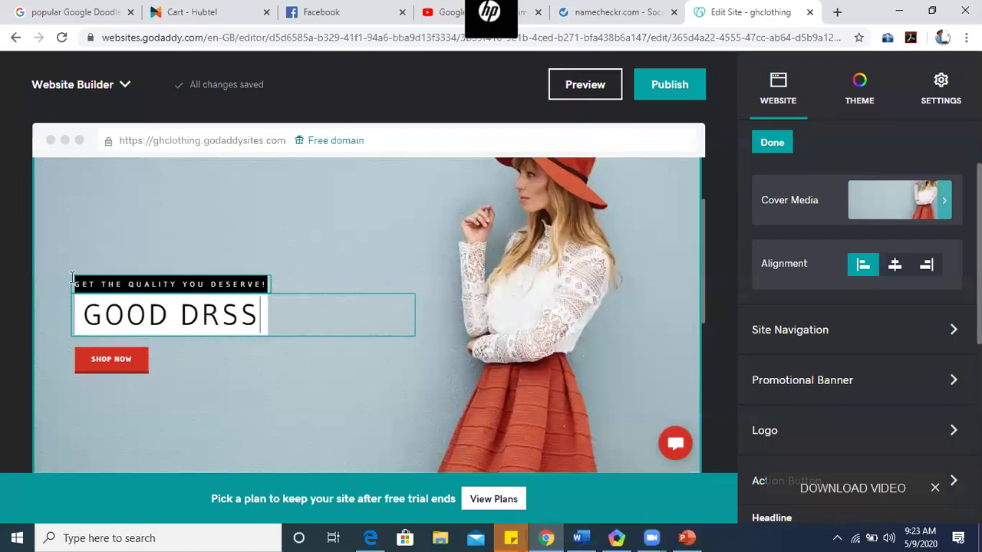
key(BackSpace)
key(BackSpace)
text(ESS)
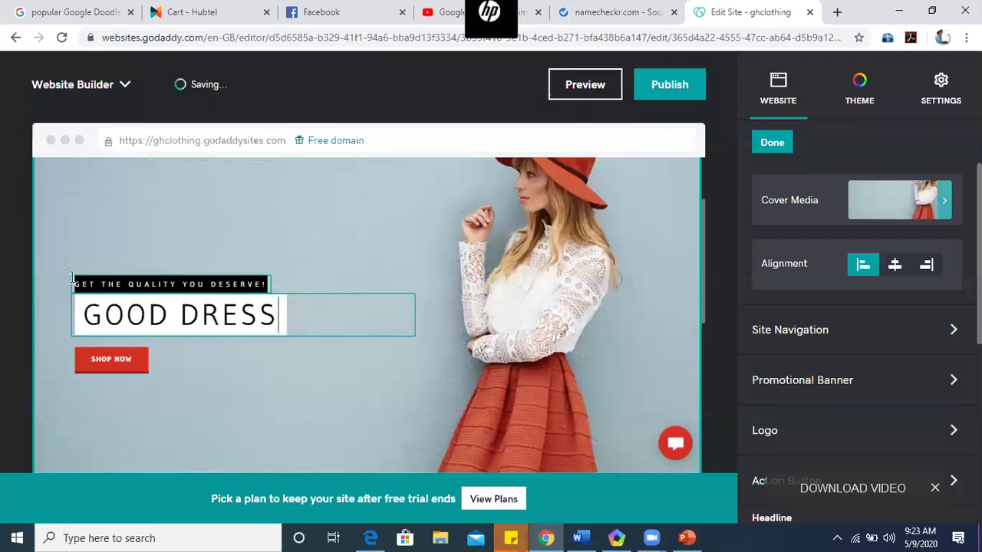
Finish the headline edit and scroll through the updated homepage
click(412, 176)
scroll(354, 246, up, 2)
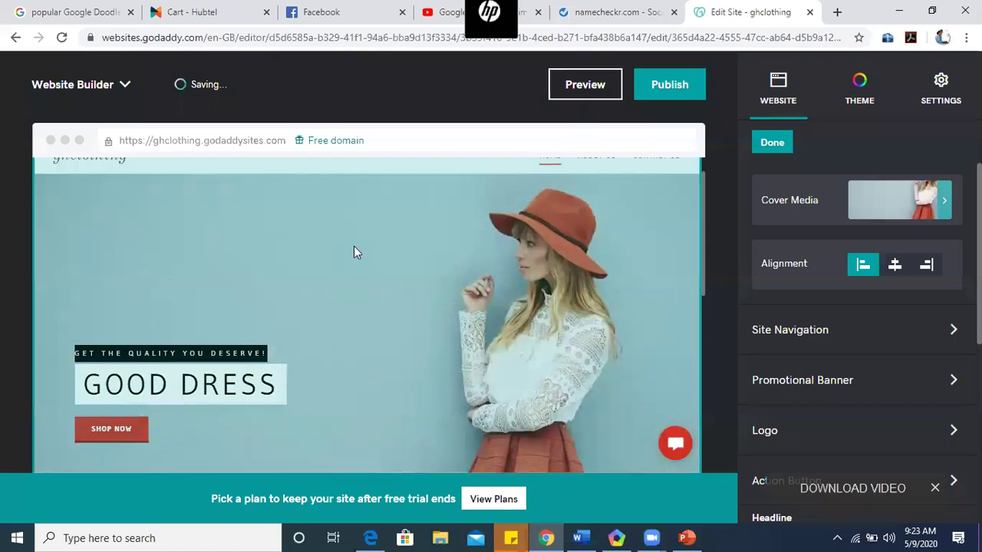
scroll(454, 427, down, 3)
scroll(454, 433, down, 2)
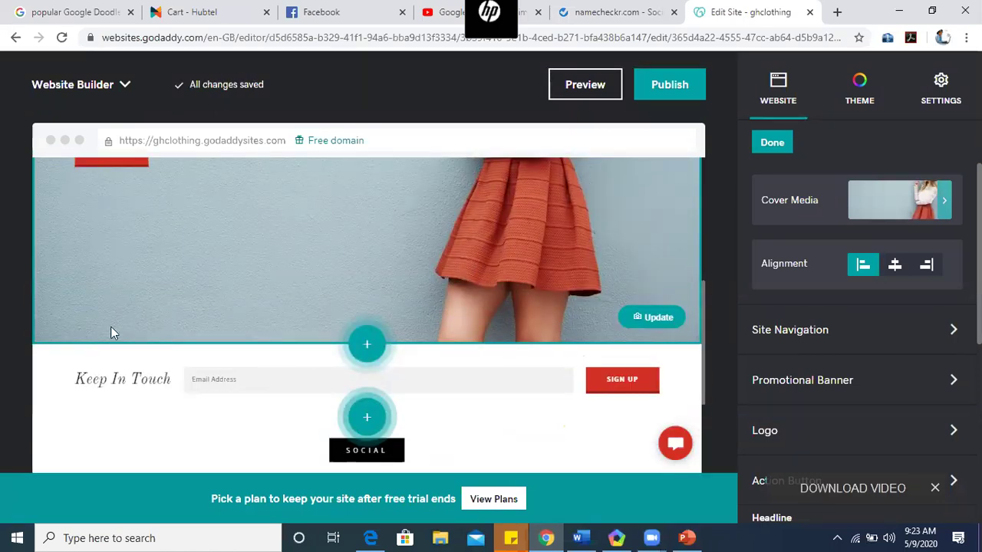
scroll(234, 347, down, 3)
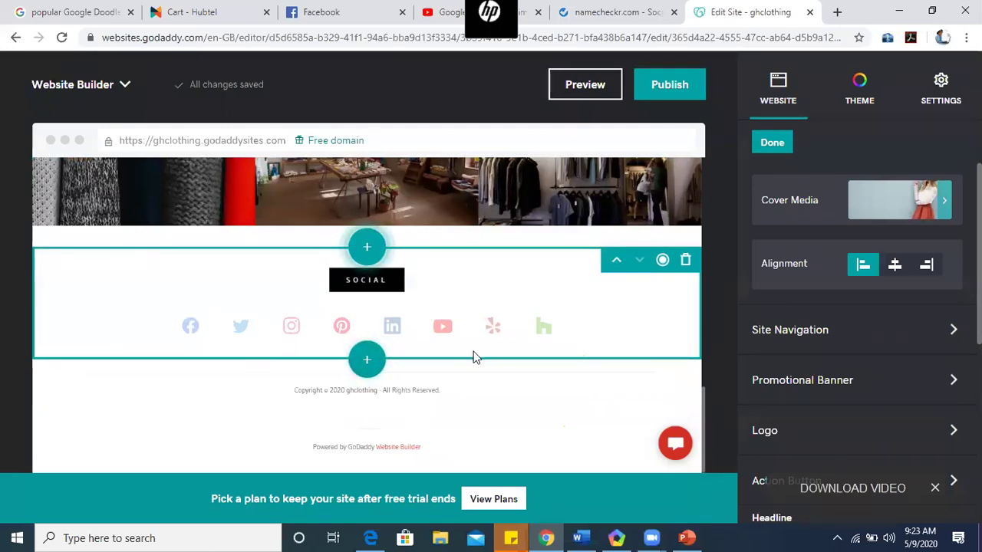
scroll(401, 412, up, 2)
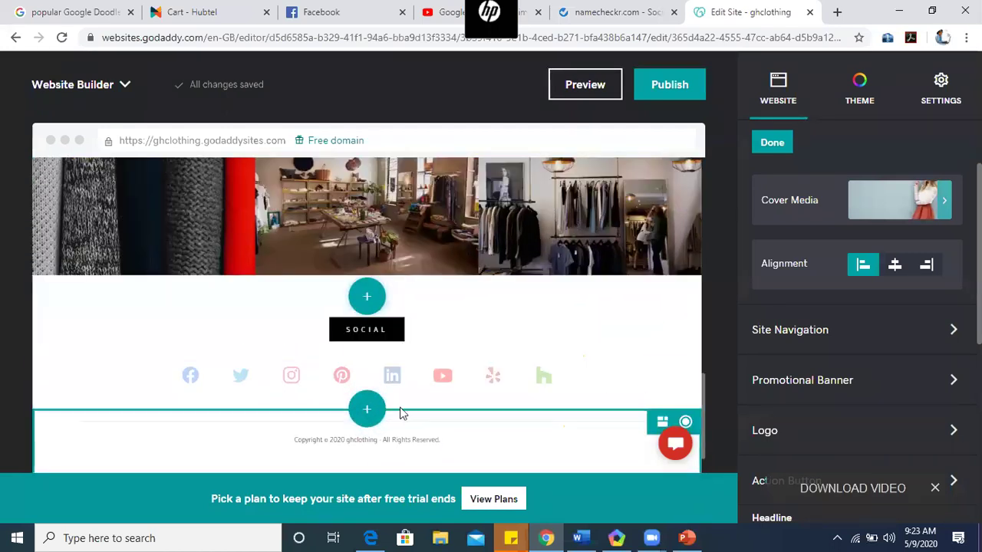
Check the Theme settings, publish the site, and view it live in a new tab
click(855, 86)
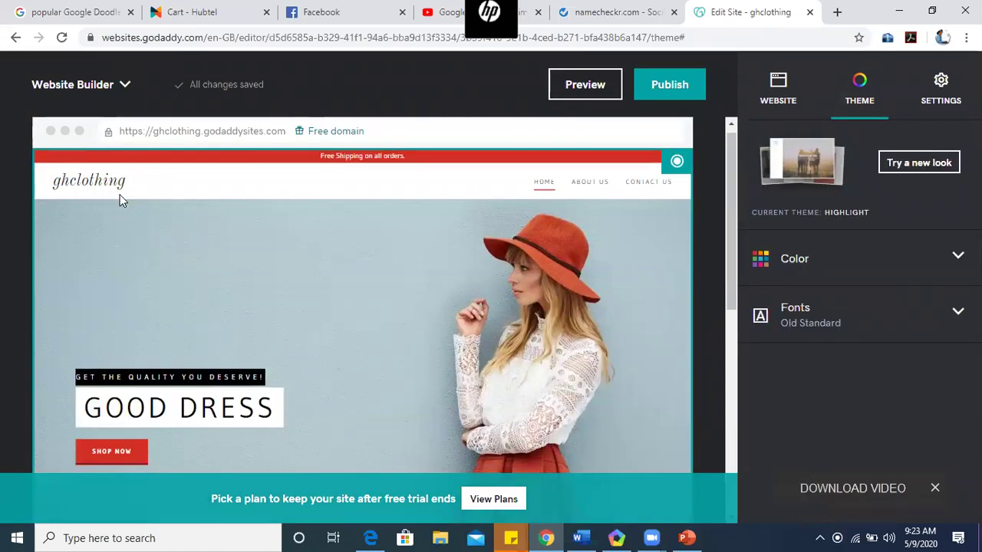
scroll(701, 278, down, 2)
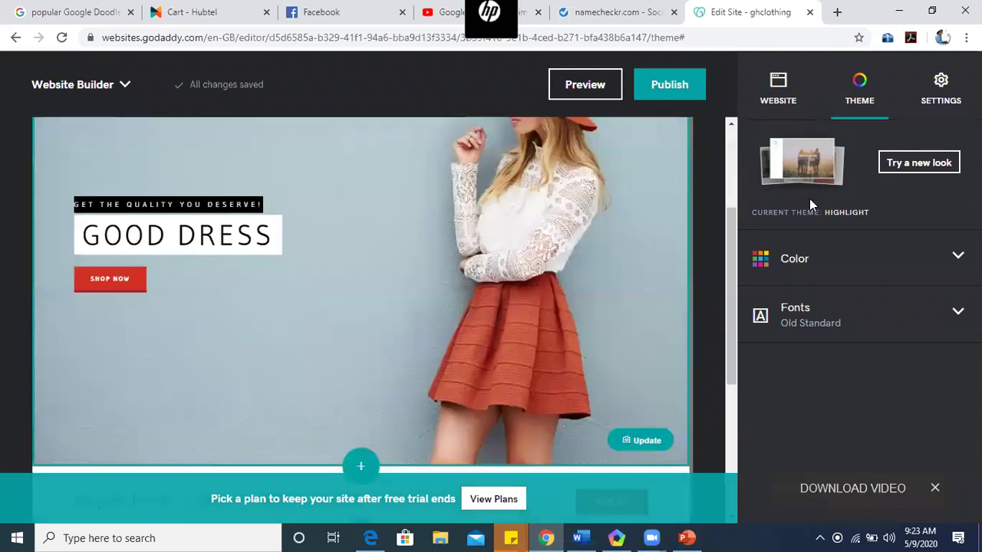
scroll(685, 183, up, 2)
click(666, 89)
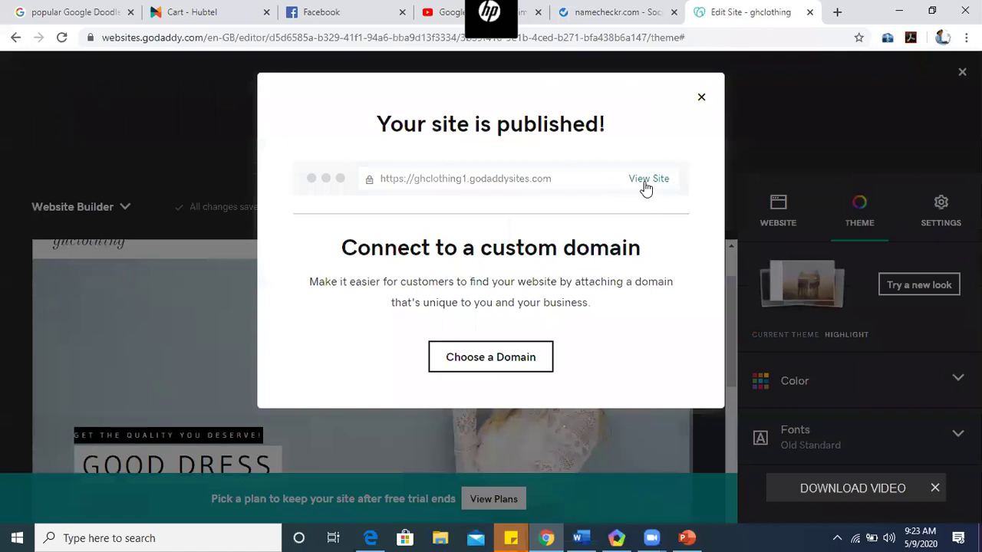
click(644, 189)
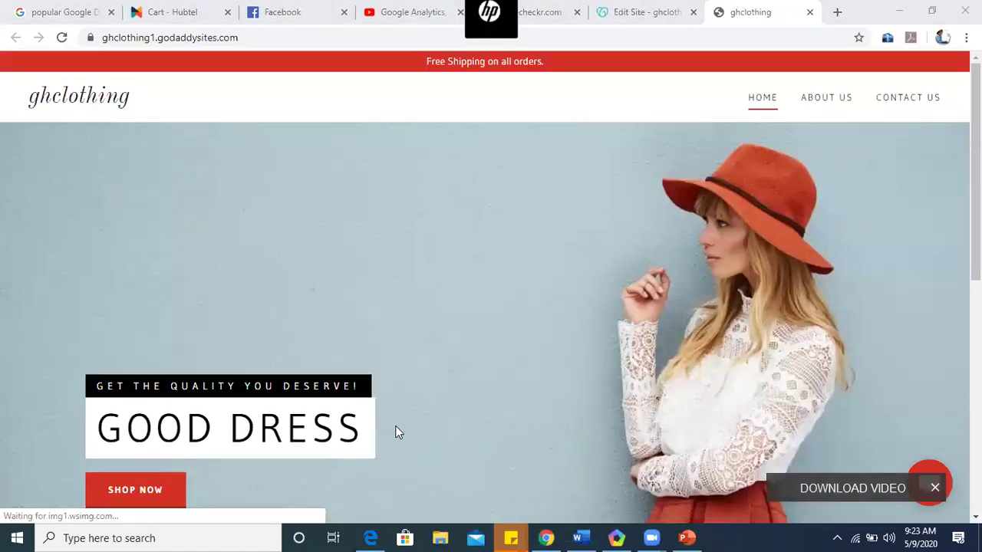
Scroll through the live ghclothing site, close the video download prompt, and open a new tab
scroll(539, 401, down, 2)
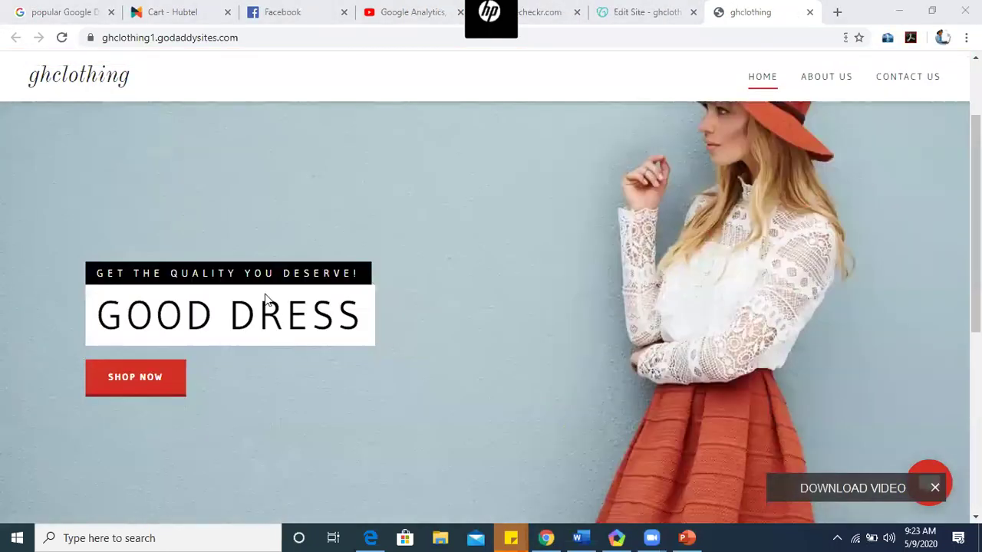
scroll(537, 285, up, 2)
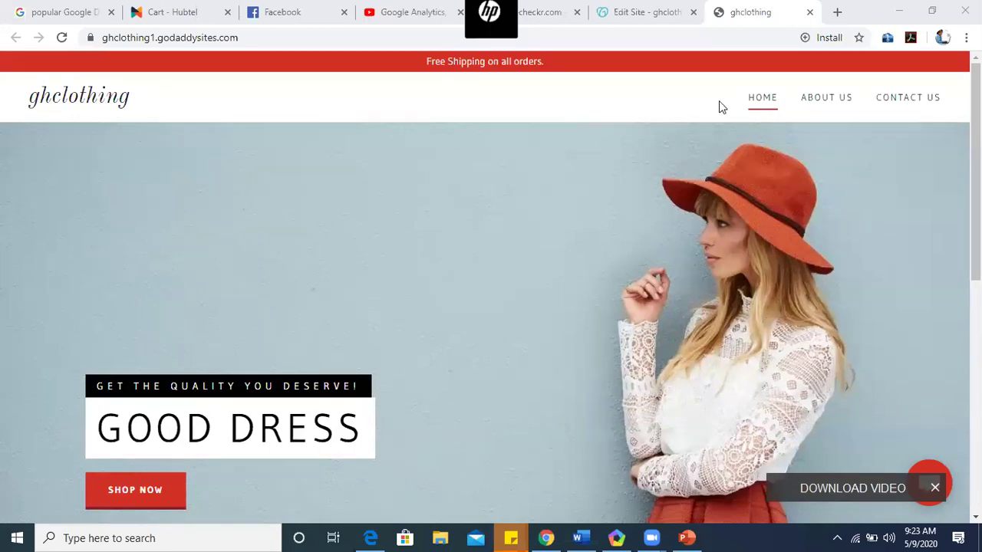
scroll(760, 225, down, 1)
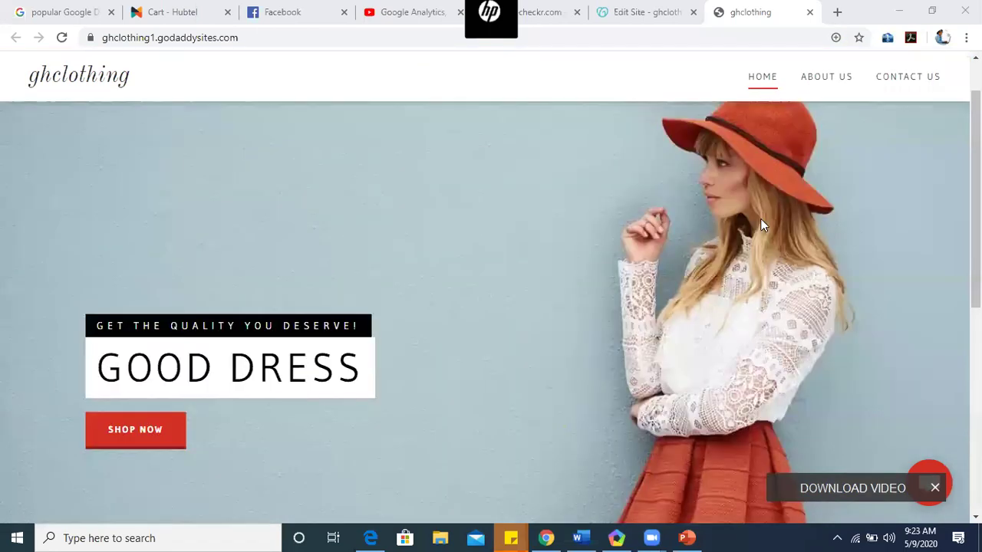
scroll(762, 226, down, 5)
scroll(762, 234, down, 1)
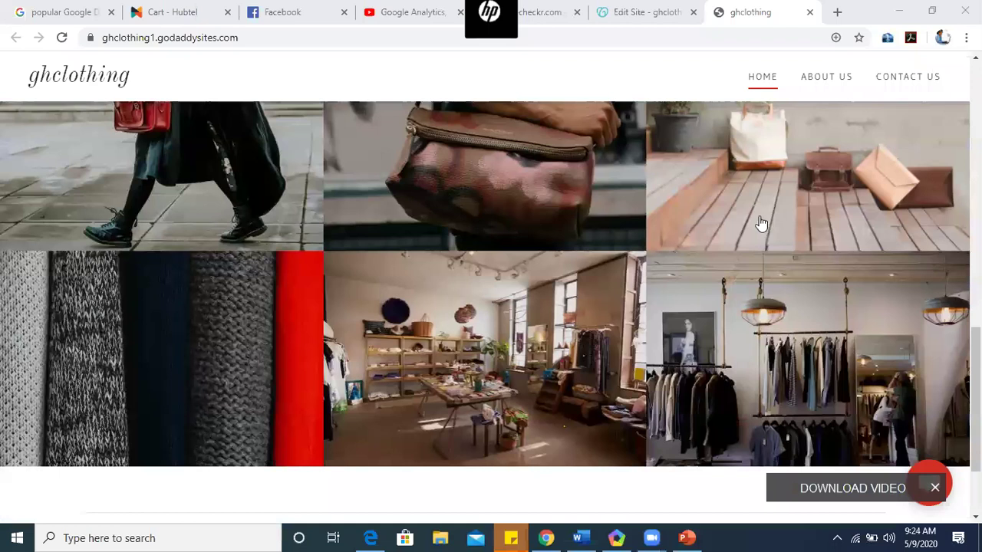
scroll(762, 223, up, 2)
scroll(762, 223, up, 5)
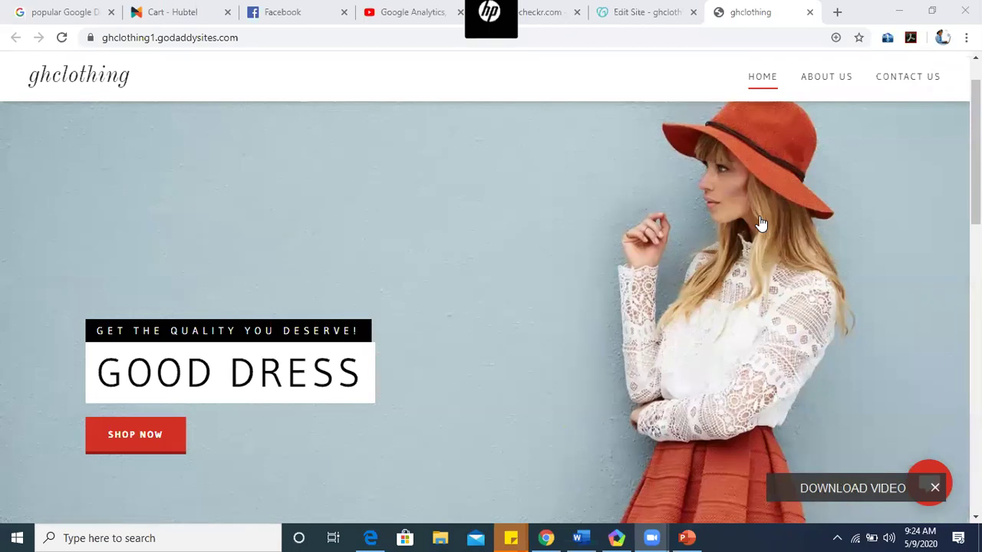
scroll(725, 242, down, 5)
scroll(729, 250, down, 2)
scroll(728, 249, up, 8)
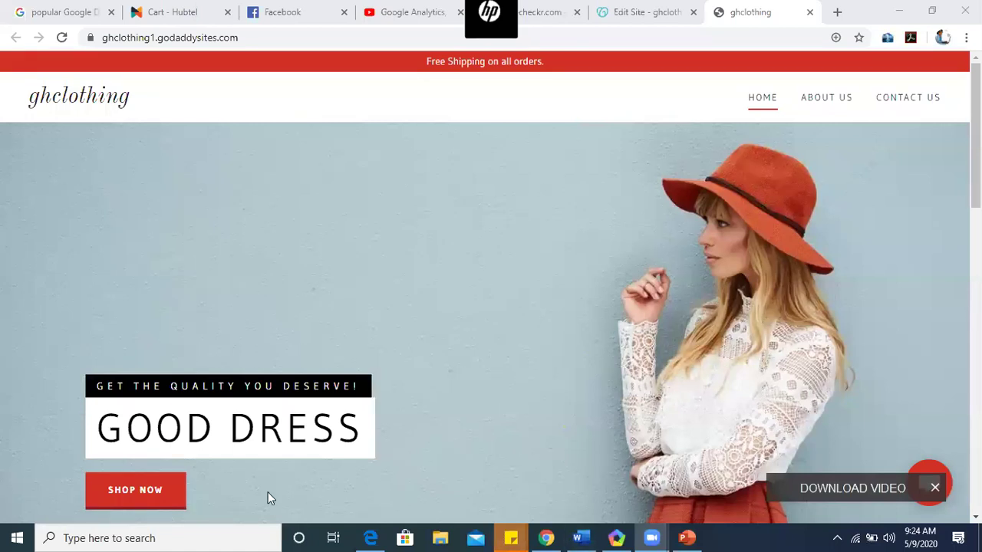
click(934, 489)
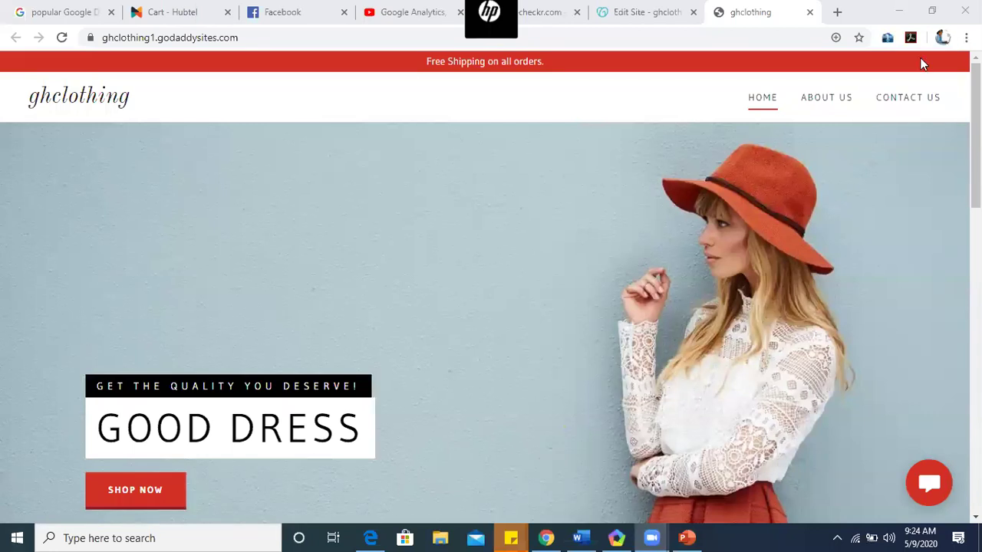
key(ctrl+t)
Search Google for 'google a' and open the Google Analytics result
text(google a)
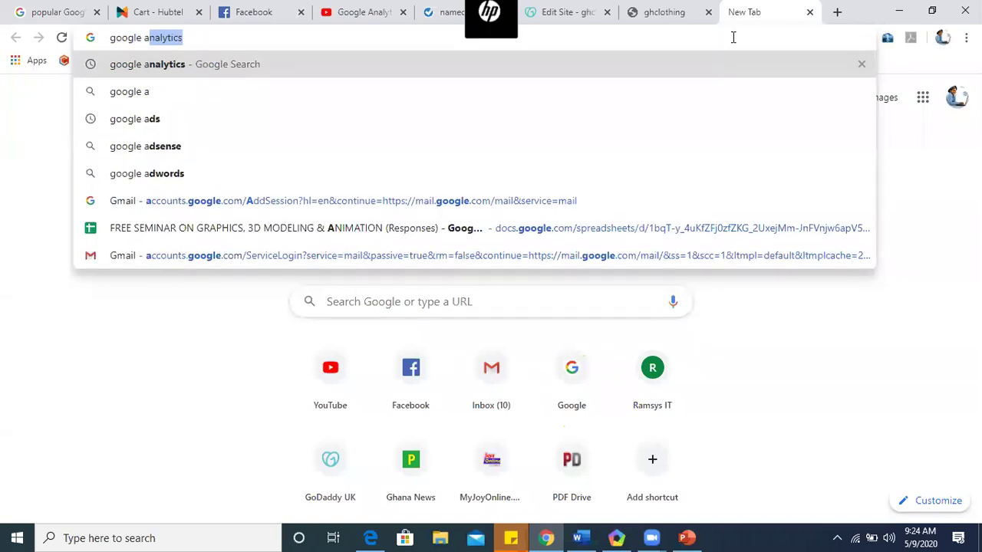
key(Return)
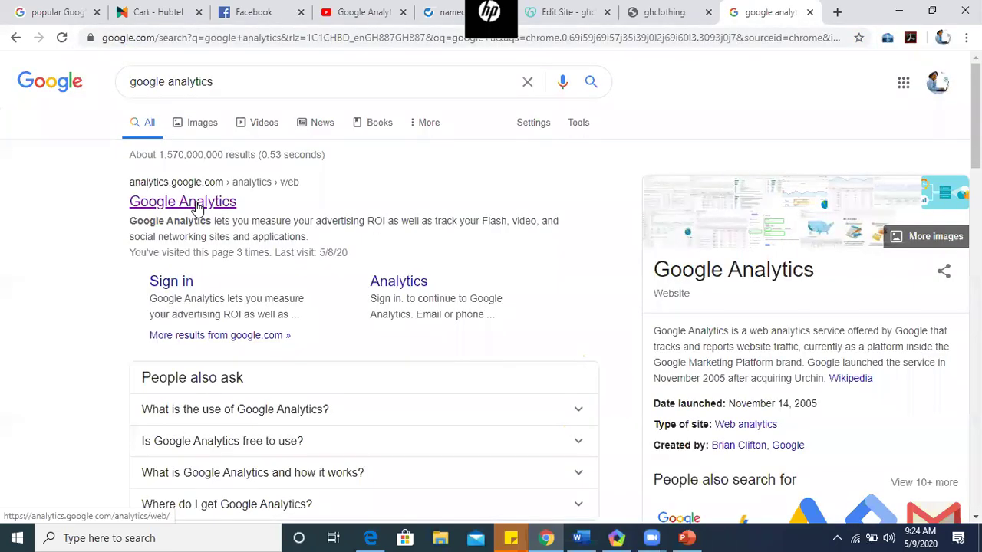
click(197, 205)
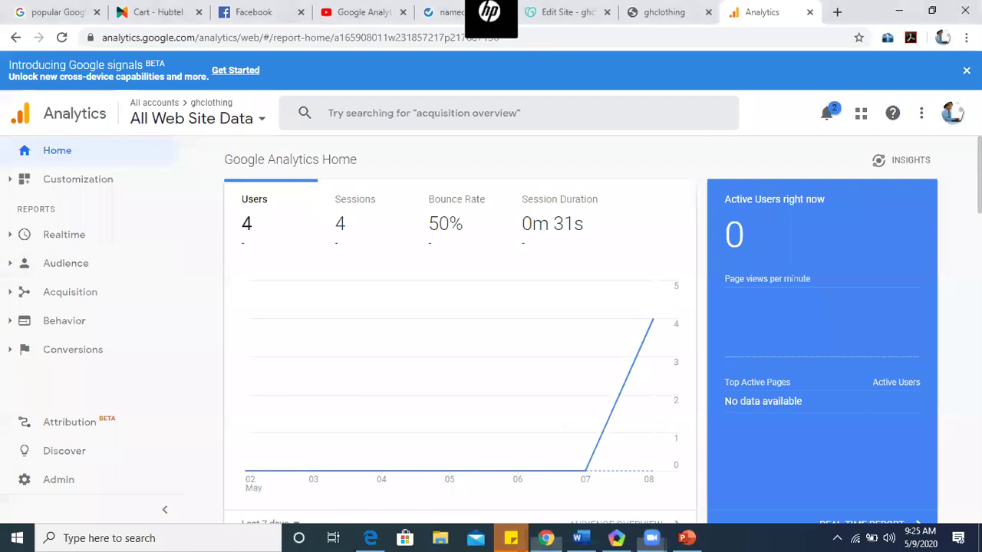
Dismiss the Google signals notice and choose to add another account with Use another account
click(966, 69)
click(951, 73)
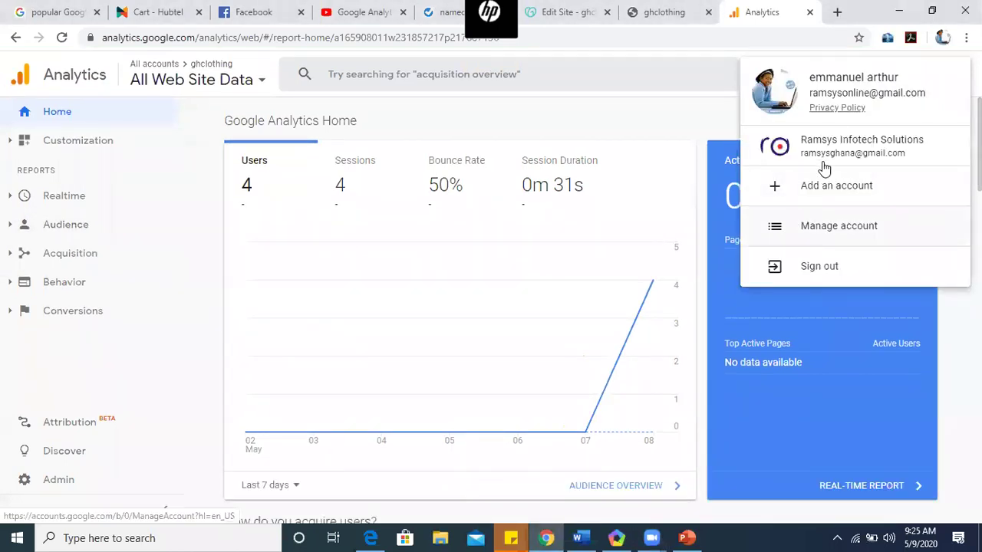
click(815, 187)
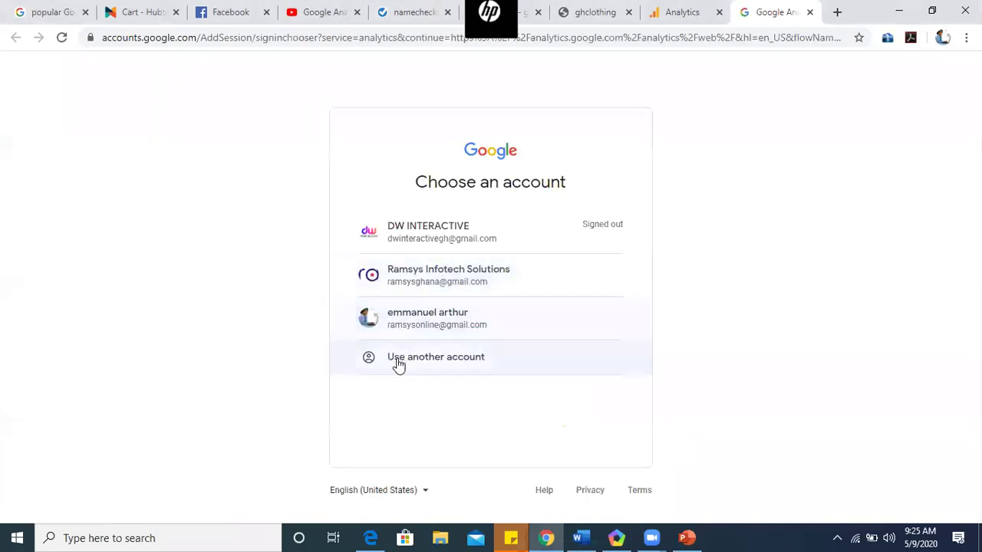
click(432, 359)
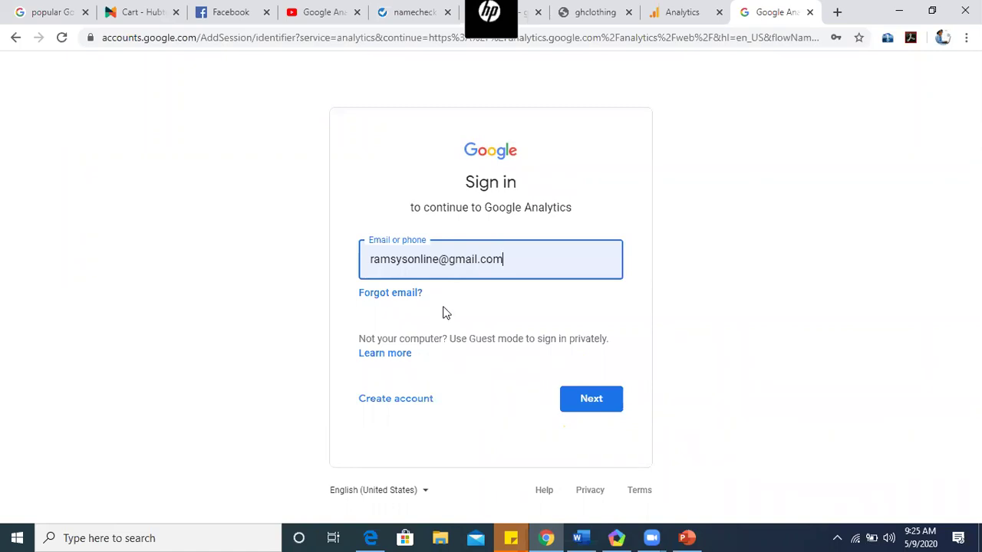
Pick a different saved account from the suggestions and sign in with its saved password
click(529, 249)
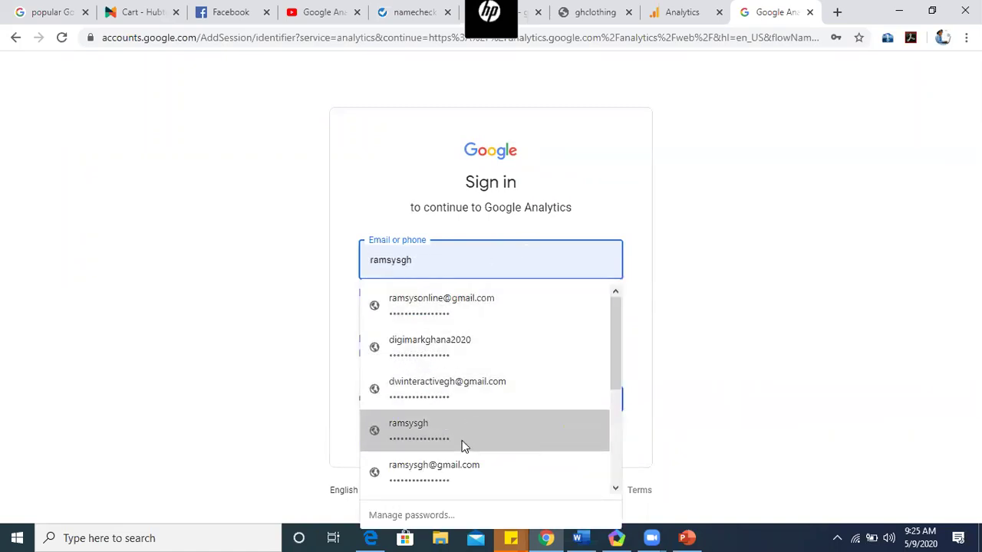
key(Escape)
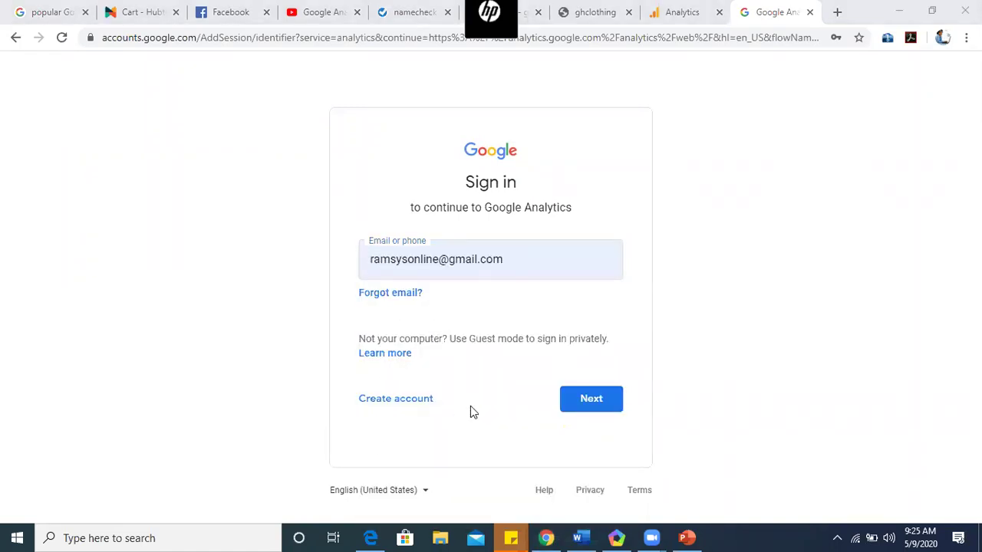
click(557, 254)
scroll(512, 394, down, 3)
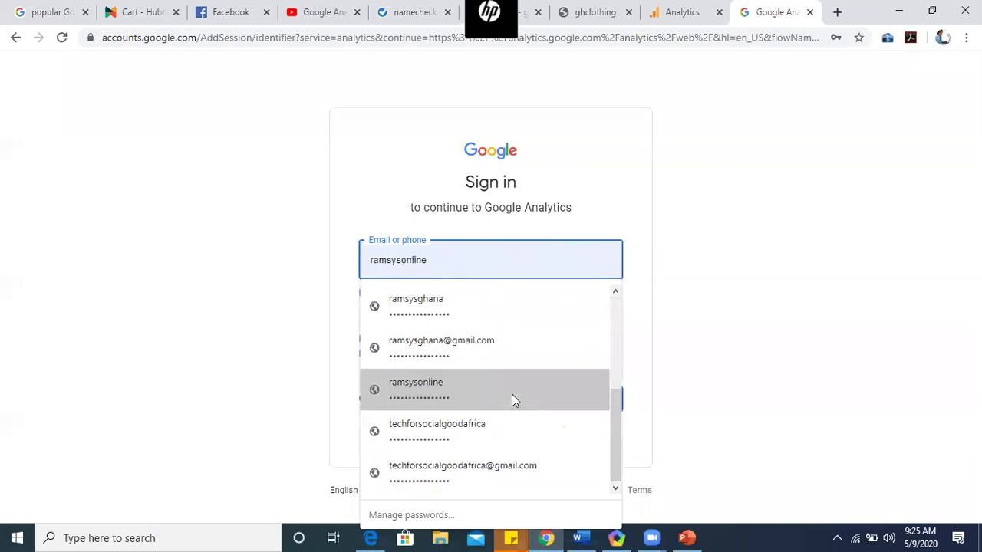
click(505, 425)
click(598, 402)
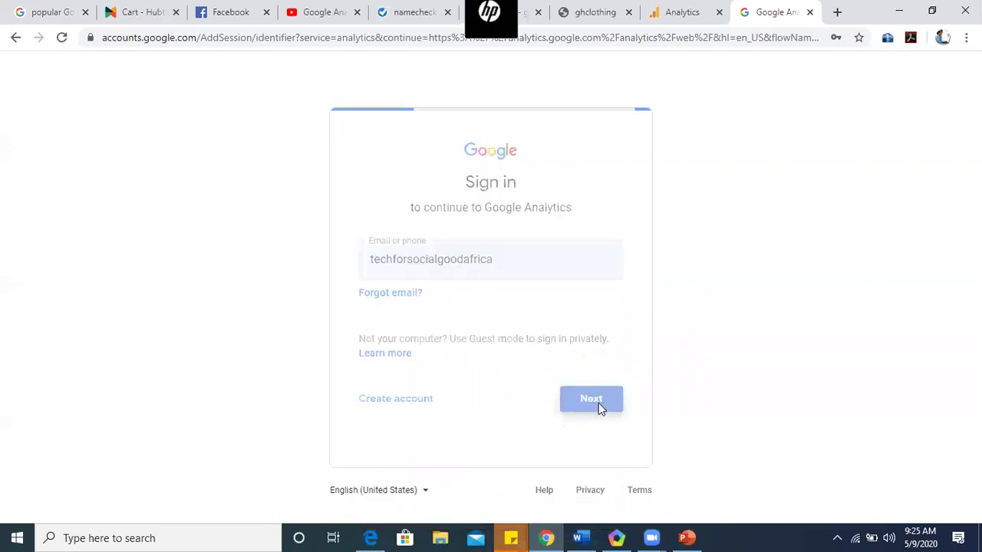
click(609, 344)
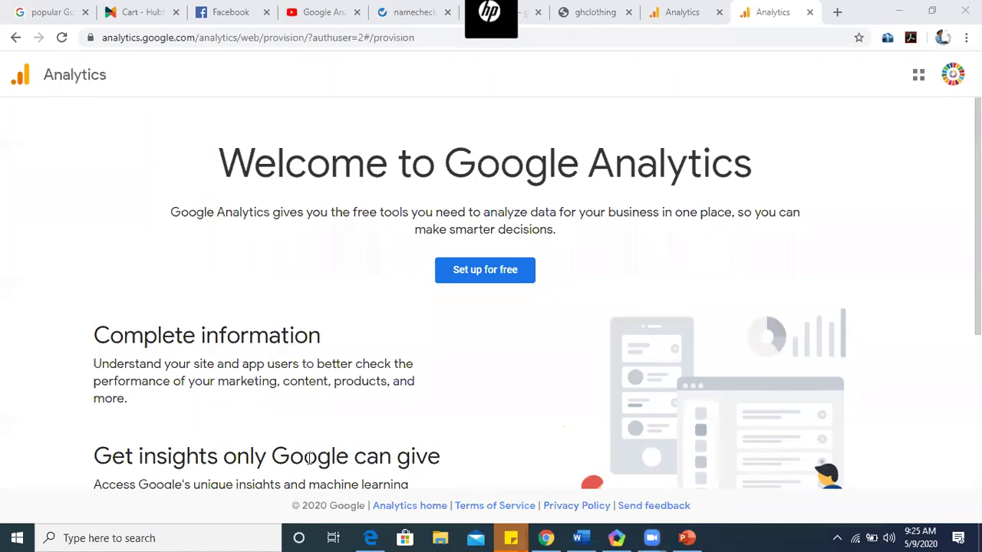
Set up a new Analytics account named ghclothing and keep Web as the platform to measure
click(464, 277)
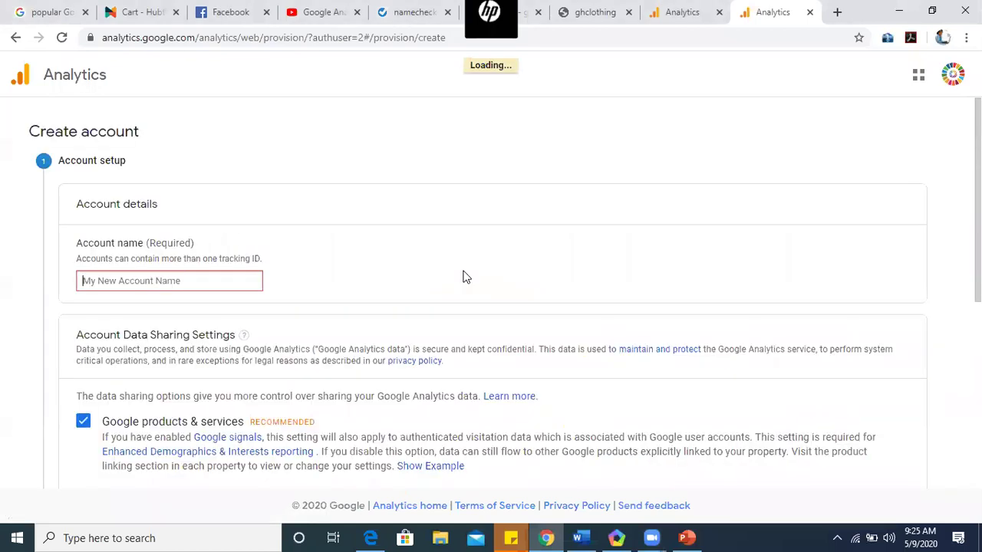
click(112, 281)
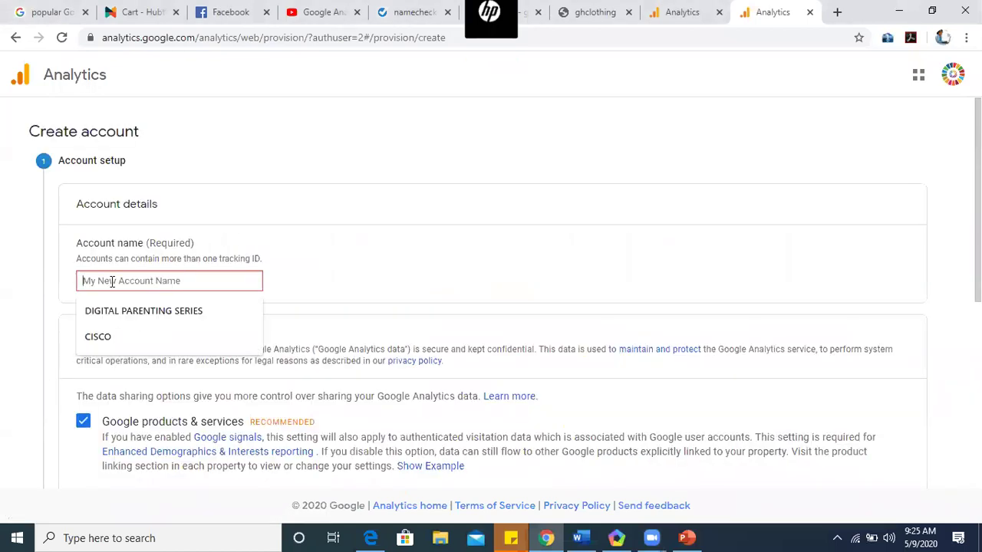
text(ghclothi)
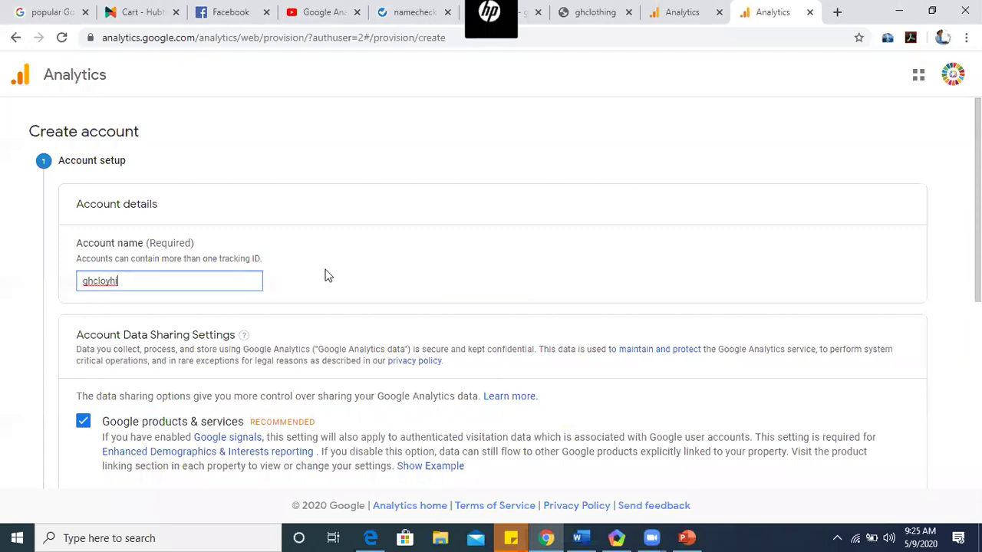
key(BackSpace)
key(BackSpace)
key(BackSpace)
text(thing)
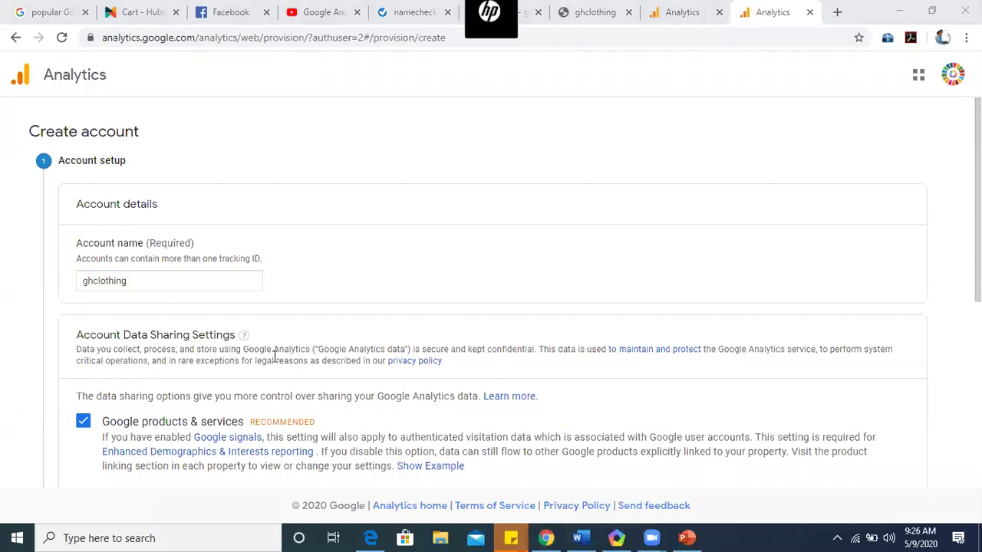
scroll(191, 373, down, 2)
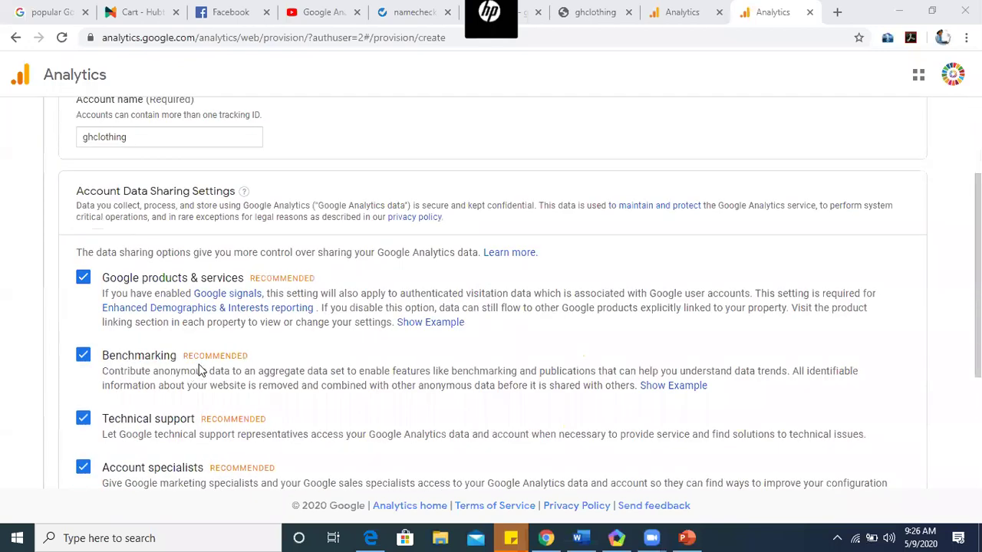
scroll(191, 373, down, 3)
click(81, 383)
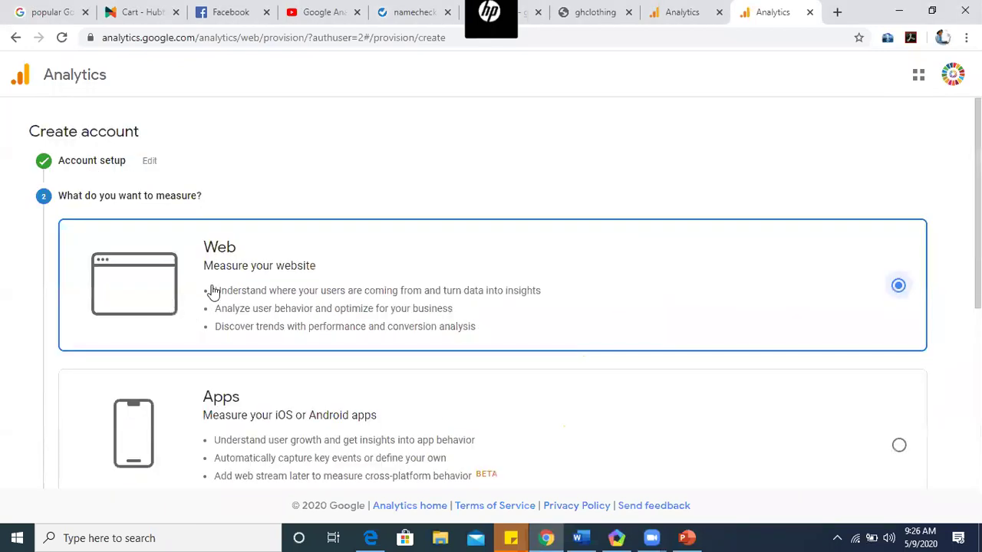
scroll(72, 379, down, 4)
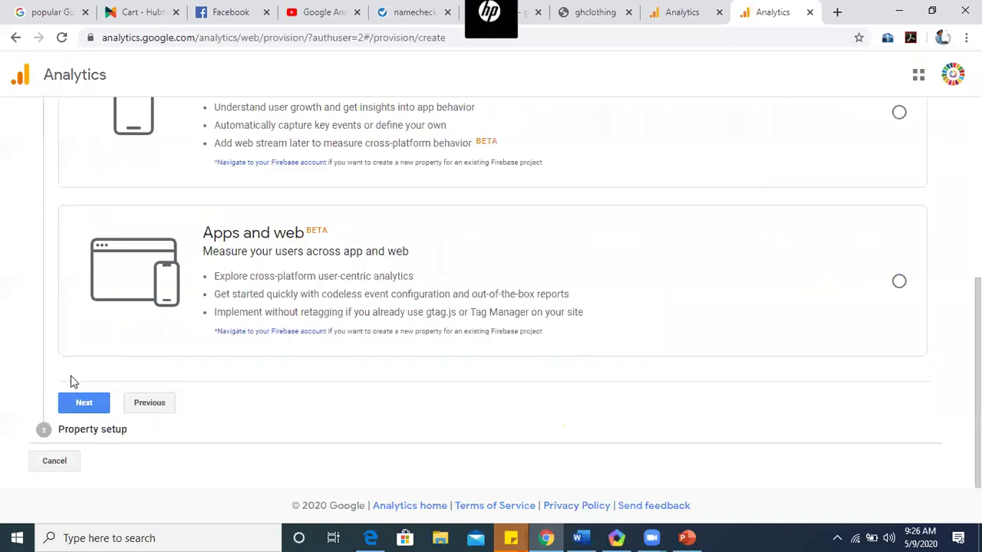
click(69, 405)
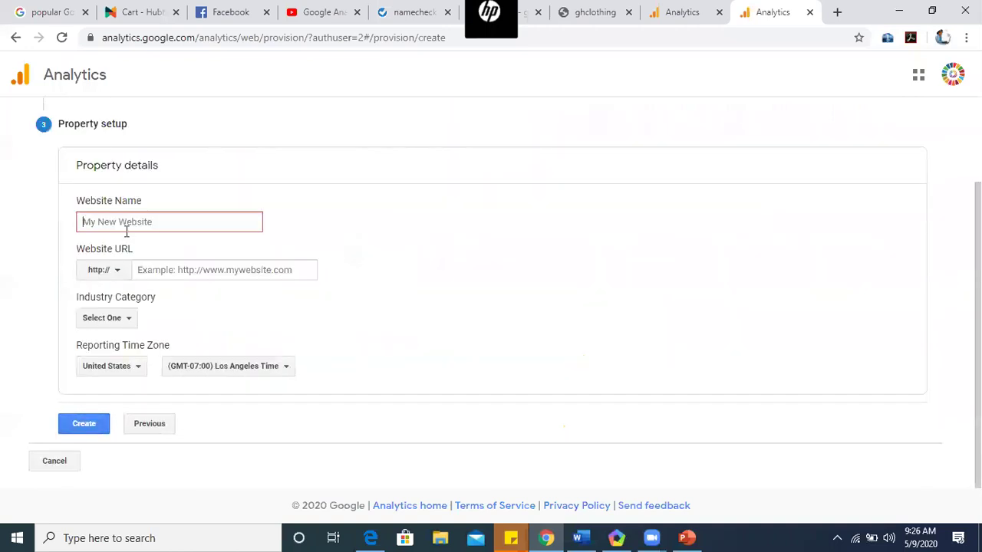
Name the website ghclothing and paste ghclothing1.godaddysites.com as the URL, stripping the https prefix
text(ghclothing)
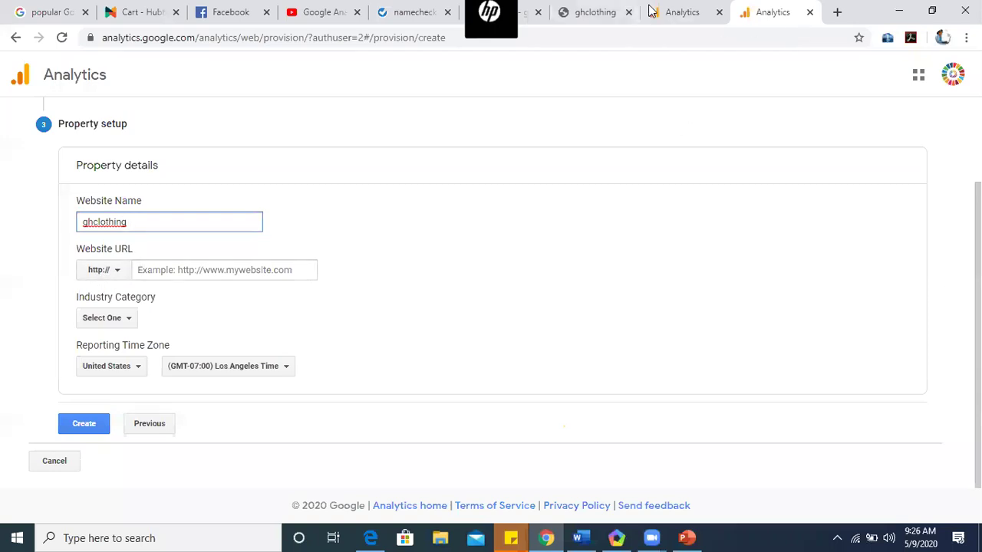
click(589, 20)
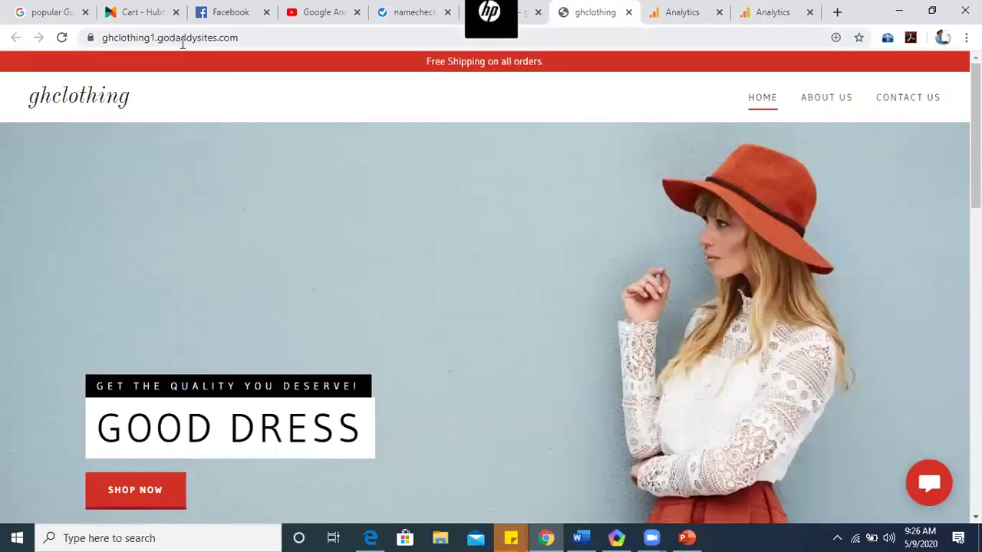
drag(253, 37, 98, 38)
right_click(115, 37)
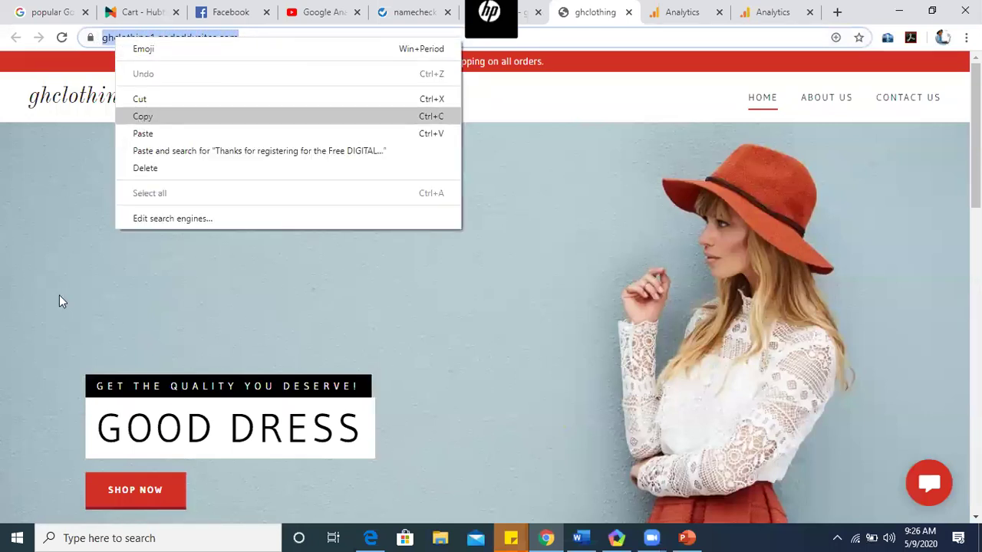
key(ctrl+9)
click(143, 268)
key(ctrl+v)
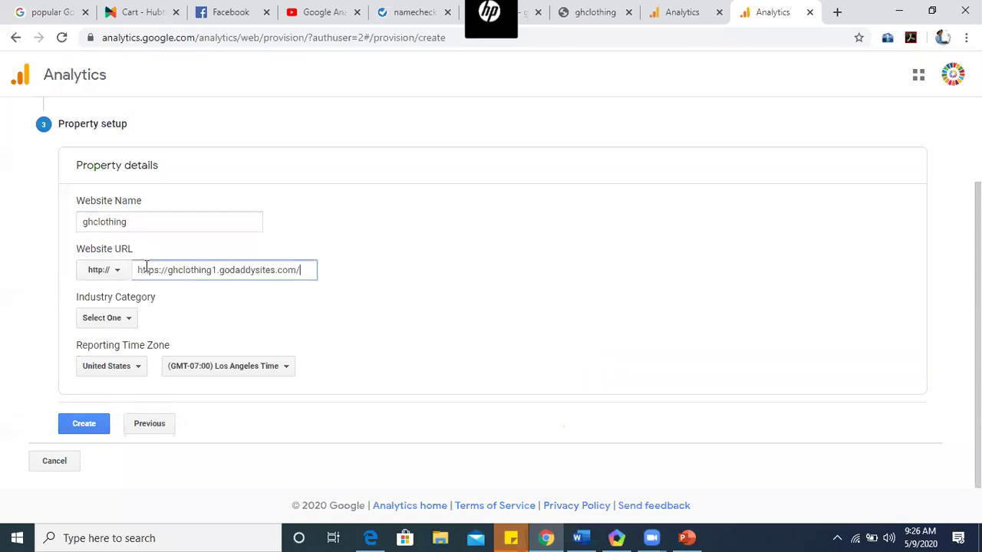
click(167, 270)
key(BackSpace)
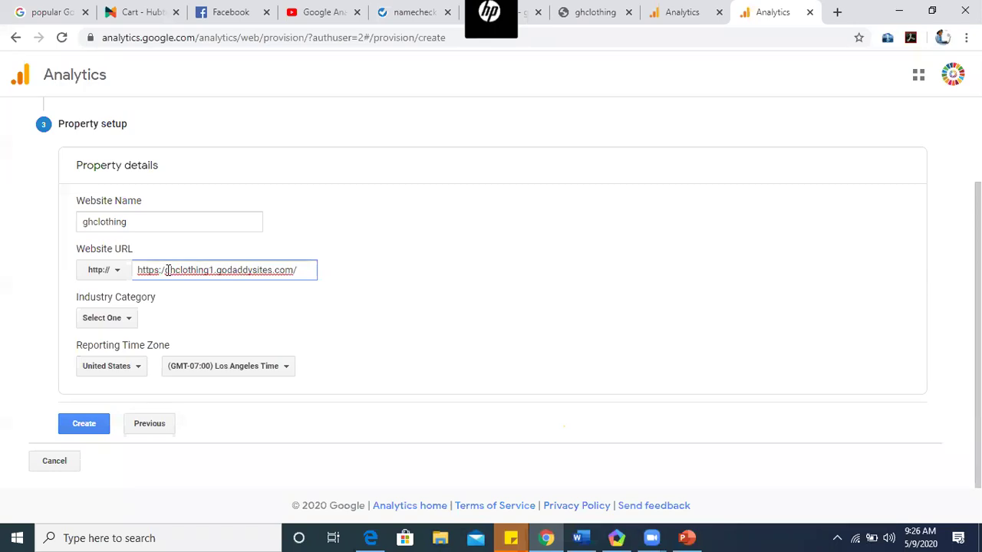
key(BackSpace)
key(BackSpace)
key(BackSpace)
key(BackSpace)
key(BackSpace)
key(BackSpace)
key(BackSpace)
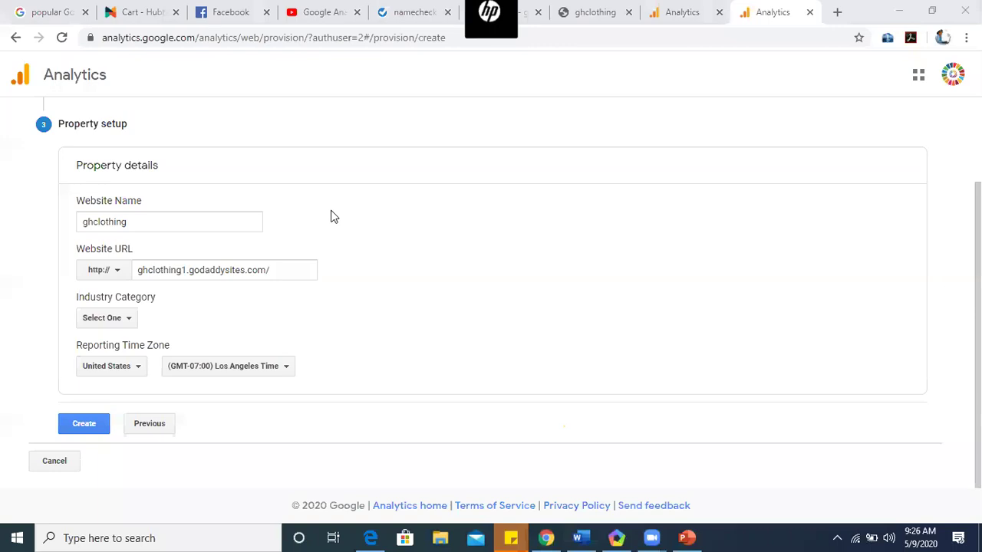
Choose Beauty and Fitness as the industry and Ghana as the reporting country, then create the property
click(110, 319)
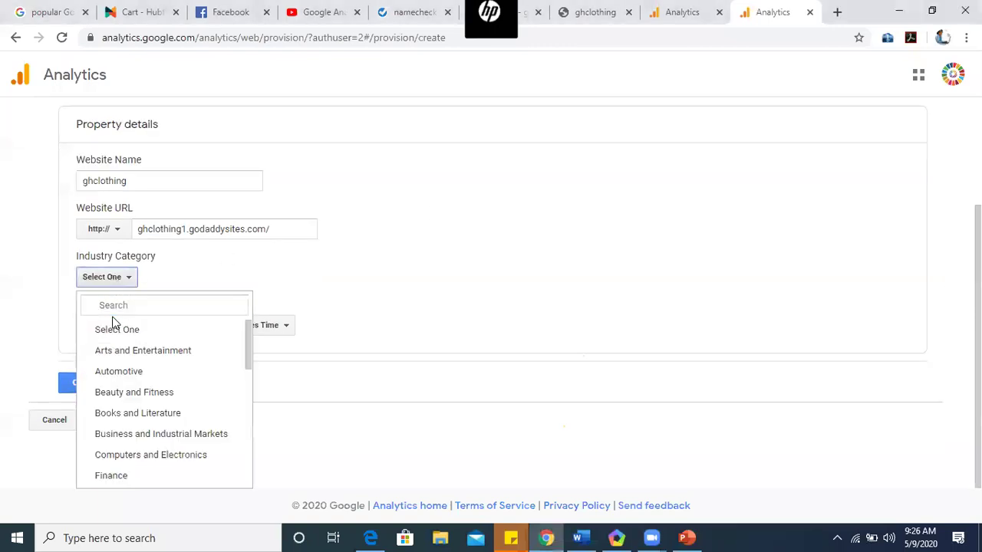
click(119, 393)
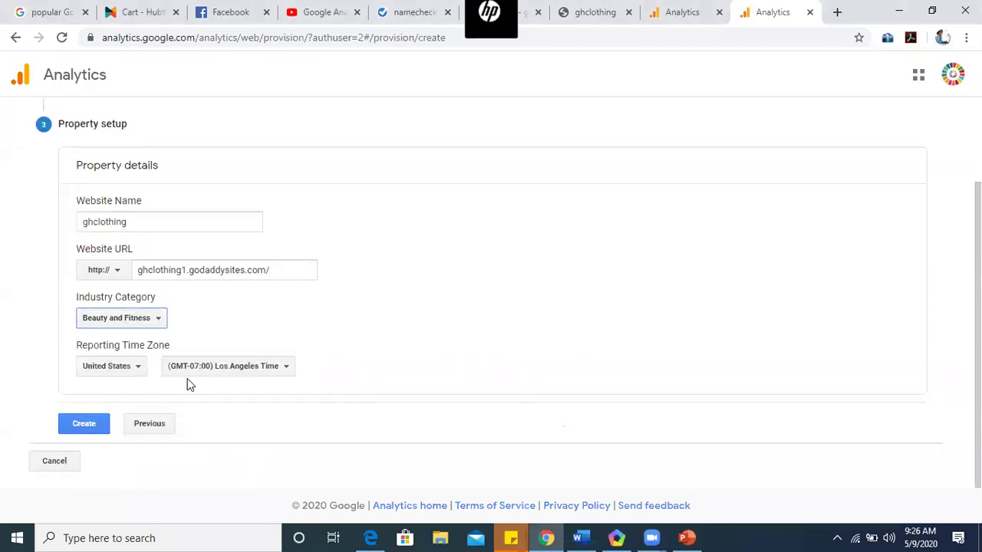
click(113, 370)
text(gh)
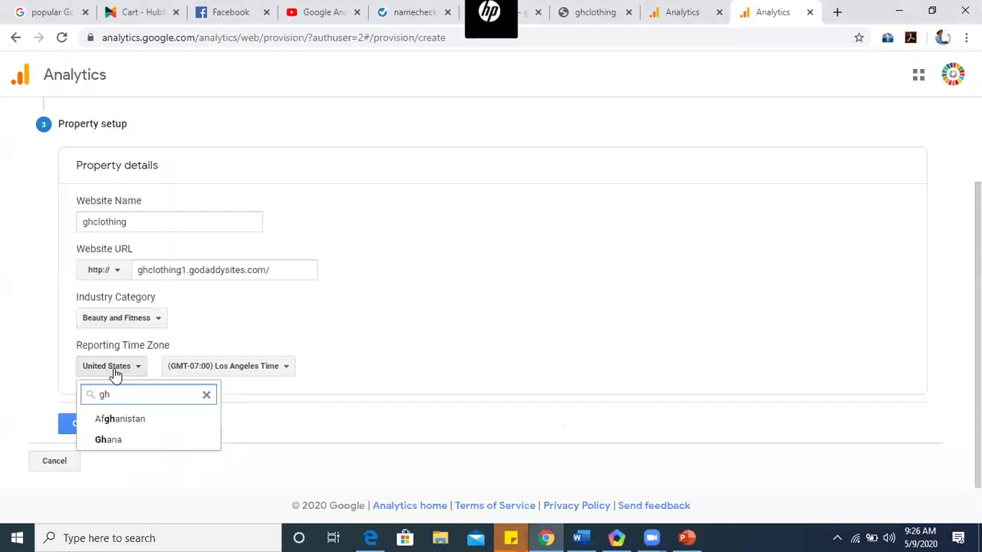
click(105, 450)
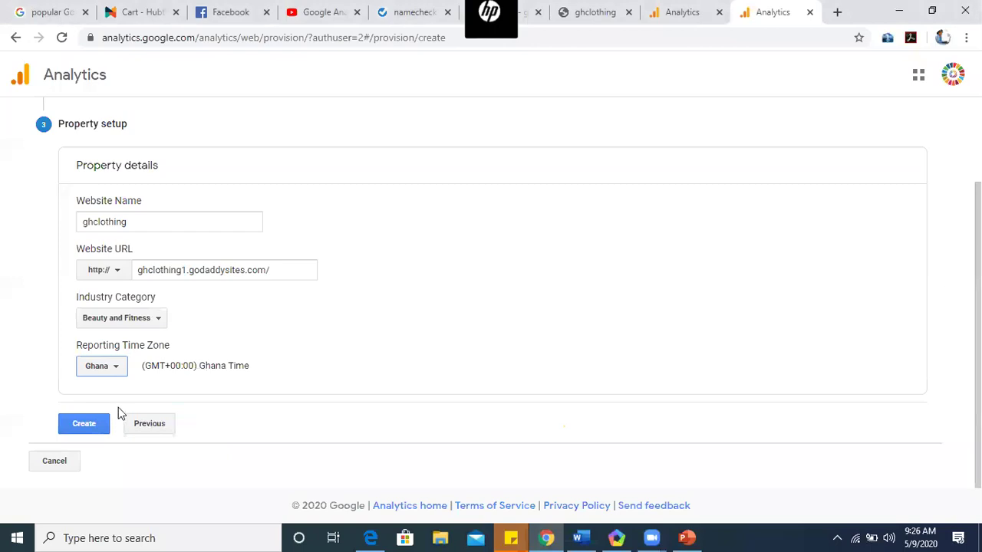
click(67, 428)
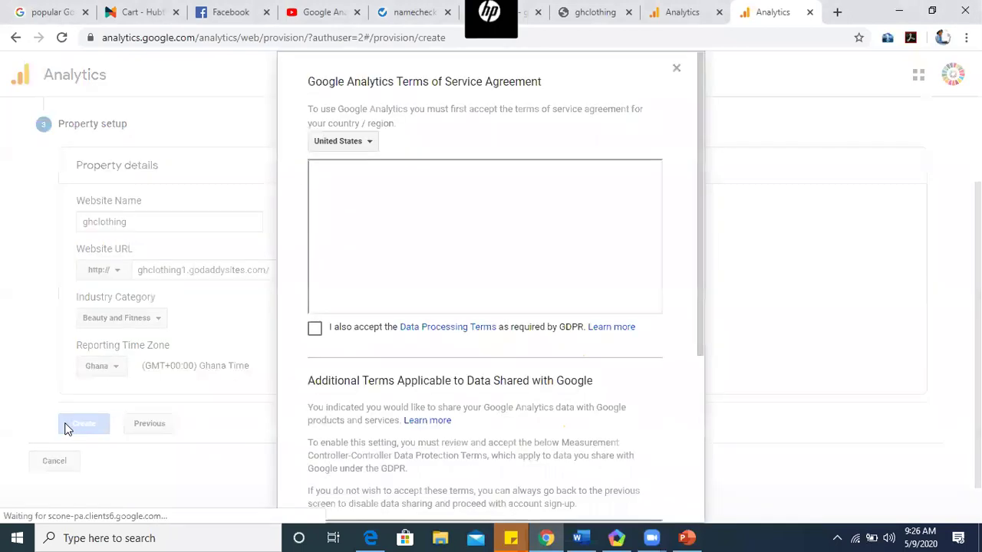
Tick the Data Processing and Controller-Controller Data Protection Terms checkboxes and click I Accept
click(315, 328)
scroll(316, 337, down, 3)
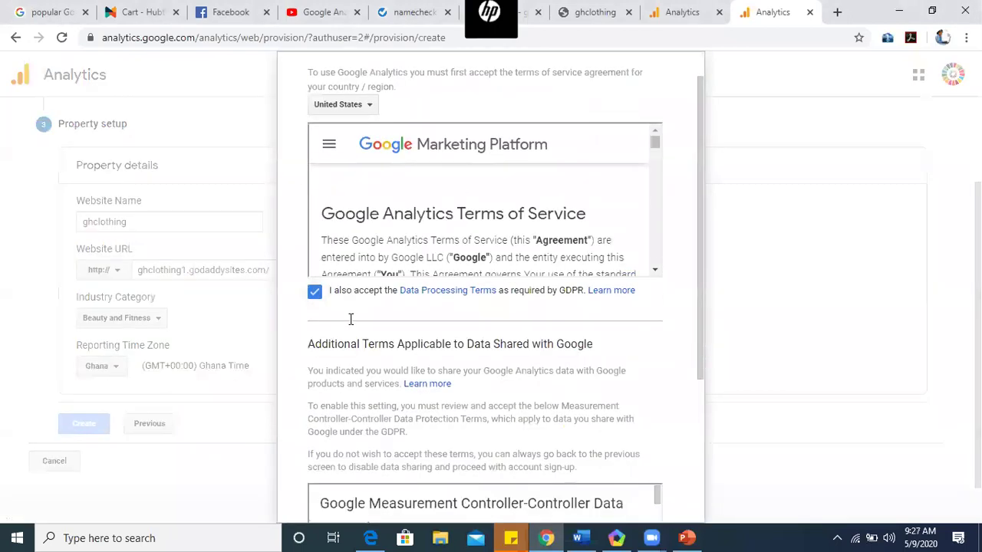
click(316, 435)
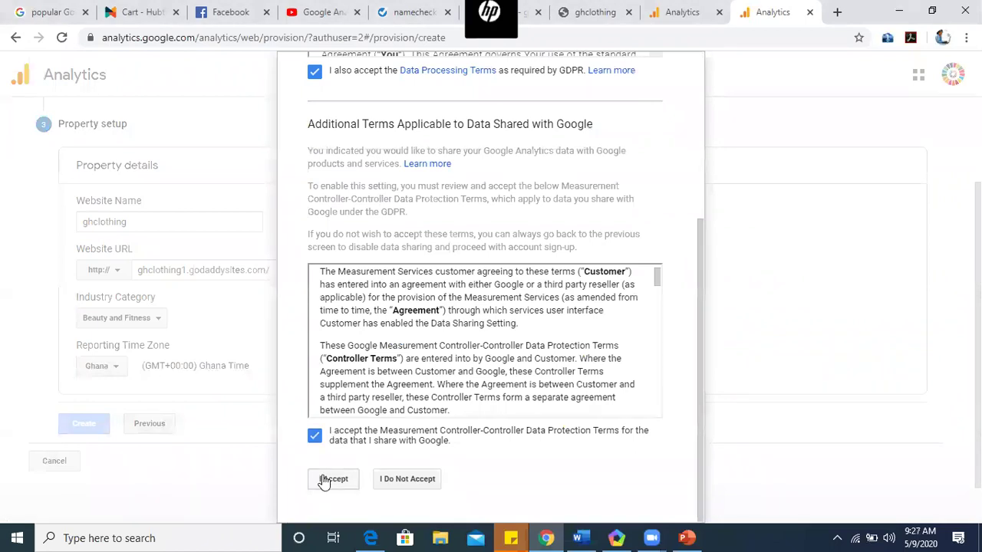
click(325, 477)
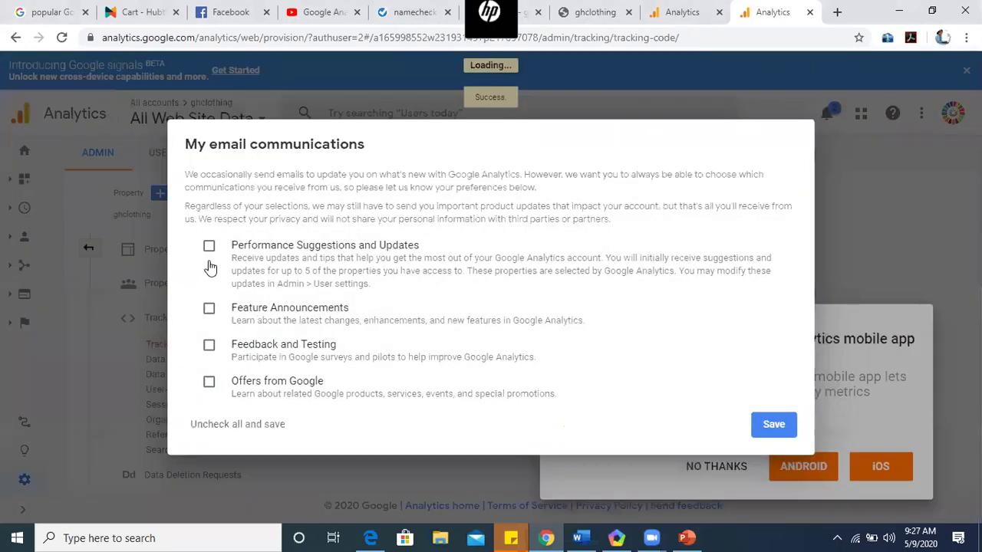
Opt in to all four email types, save, and dismiss the app promo and search tip
click(208, 245)
click(226, 321)
click(243, 351)
click(257, 375)
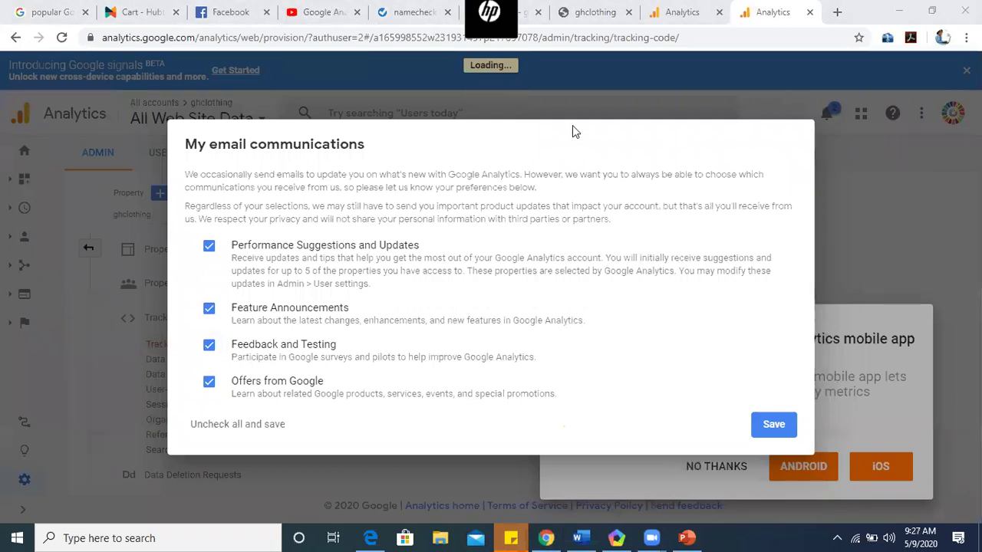
click(767, 426)
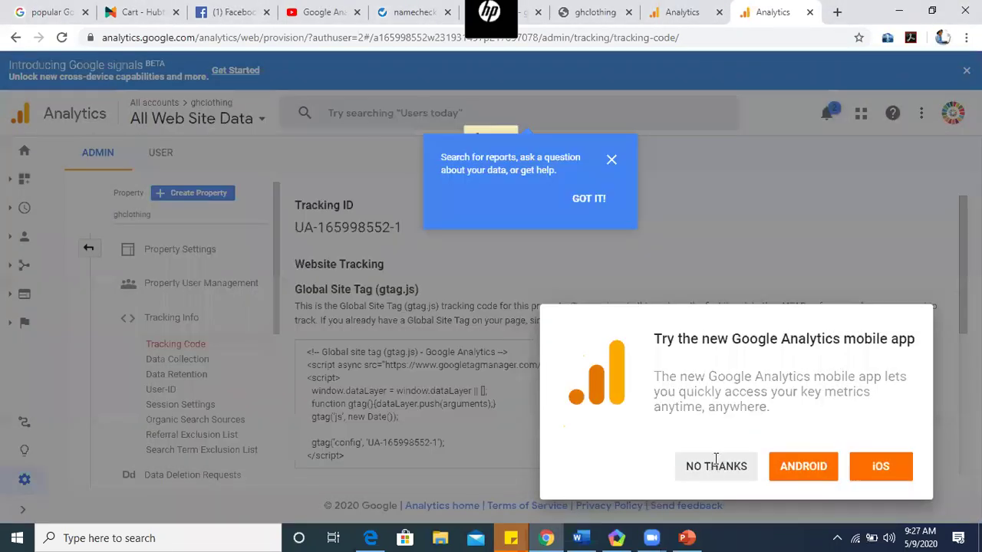
click(716, 459)
click(612, 159)
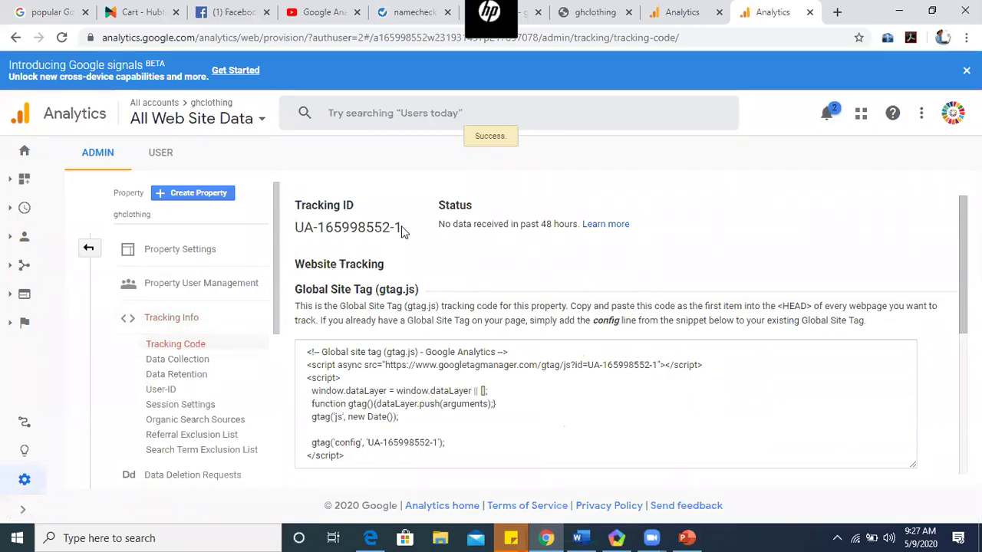
Select the property's tracking ID in Google Analytics and copy it
drag(402, 232, 292, 226)
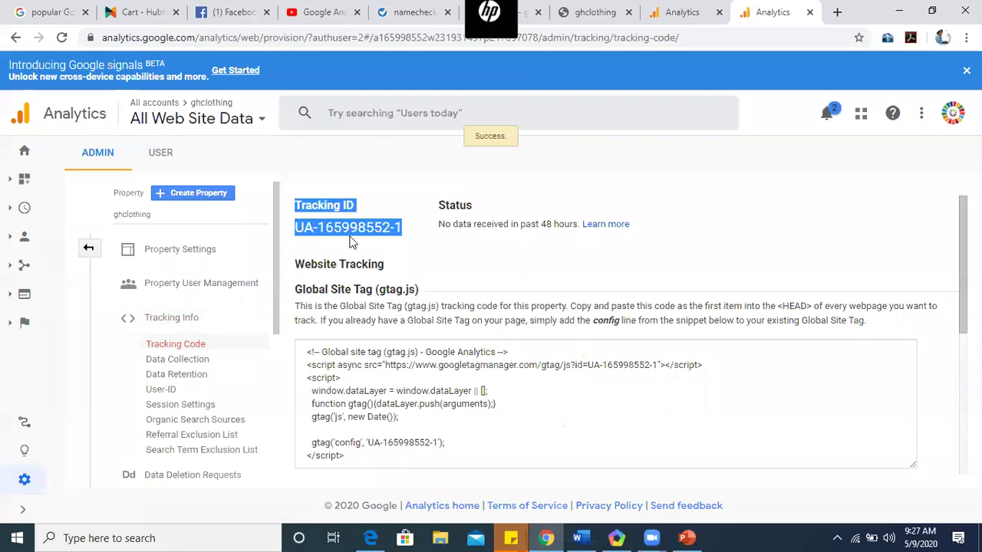
click(409, 230)
drag(409, 230, 306, 227)
right_click(305, 228)
click(330, 237)
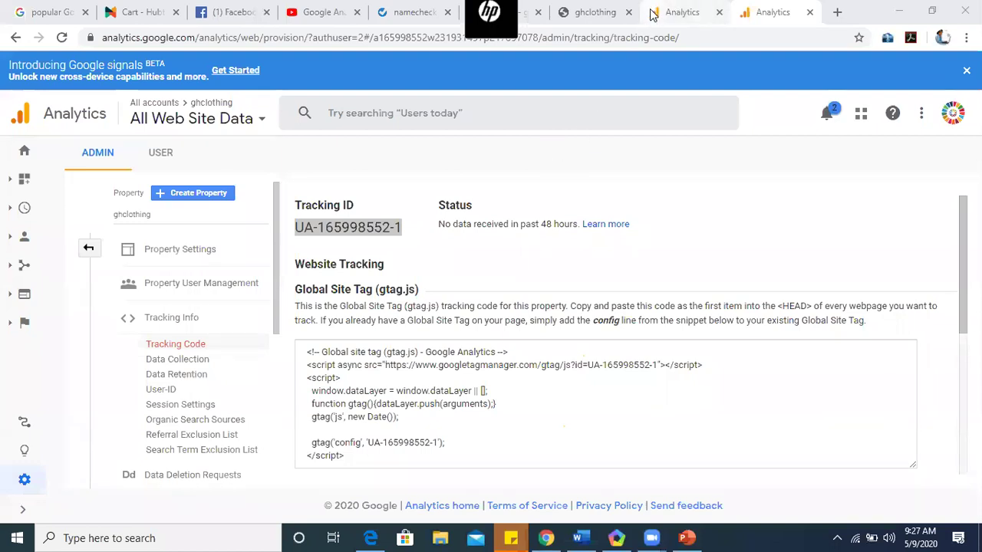
In the GoDaddy site editor, dismiss the published notice and open site Settings to Analytics & Tracking
click(586, 12)
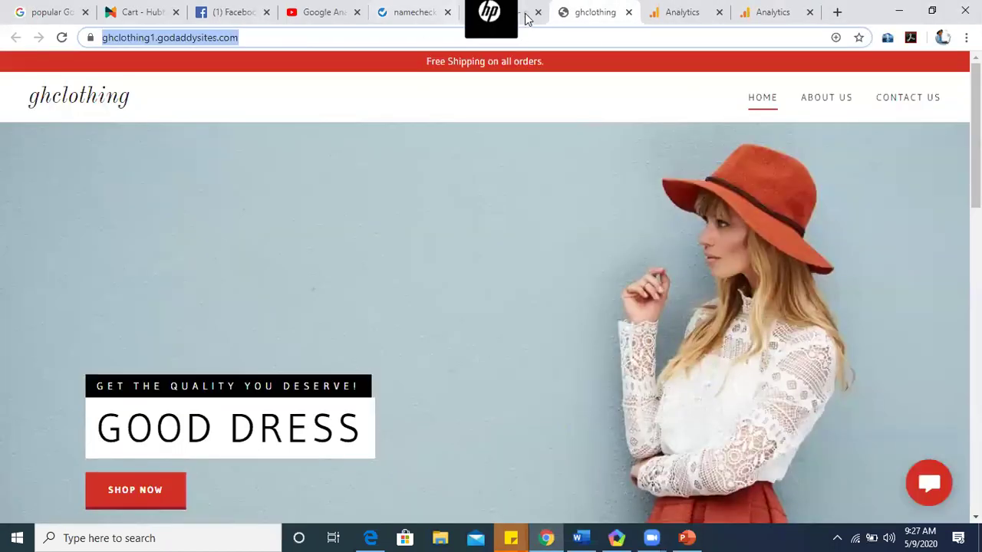
click(526, 19)
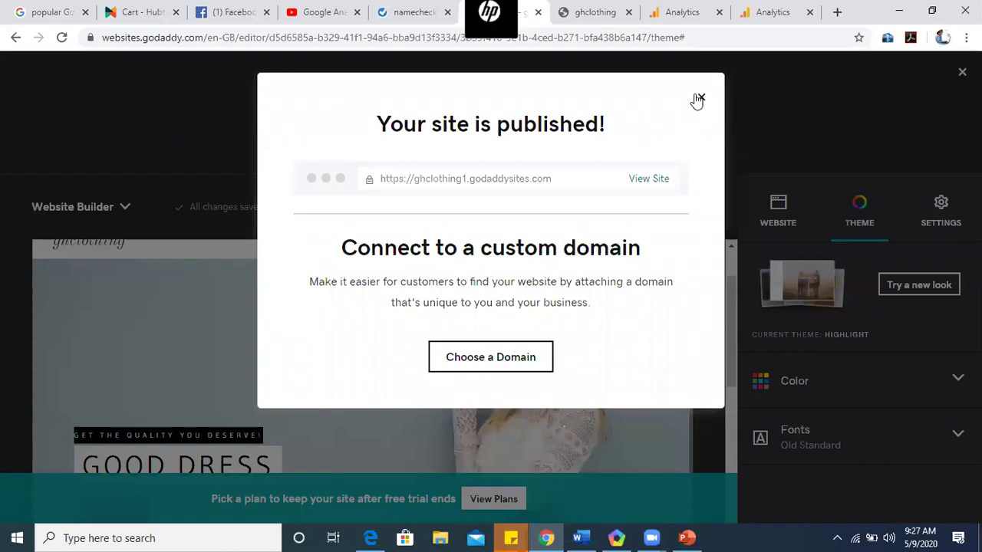
click(698, 99)
click(941, 205)
scroll(873, 322, down, 4)
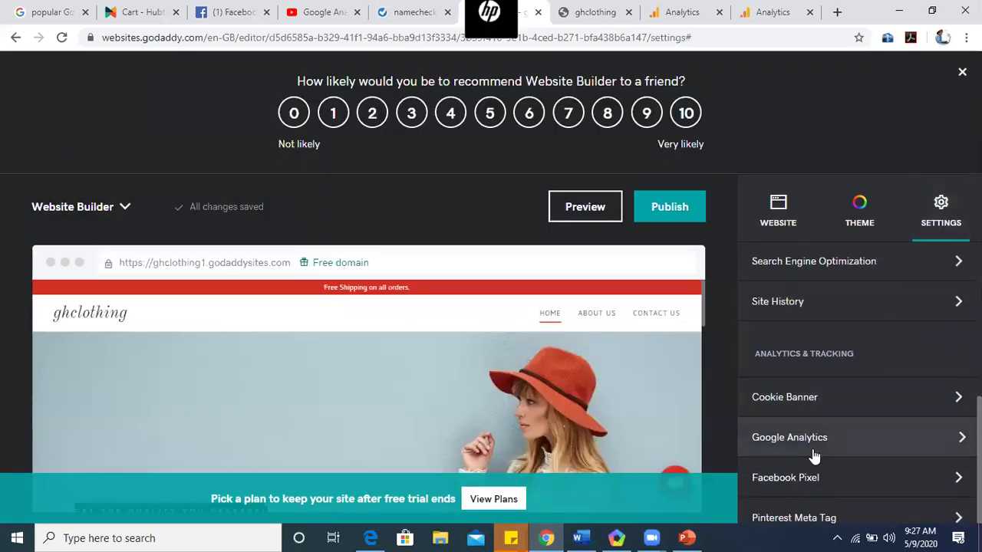
Paste the copied tracking ID into GoDaddy's Google Analytics setting and republish the ghclothing site
click(783, 443)
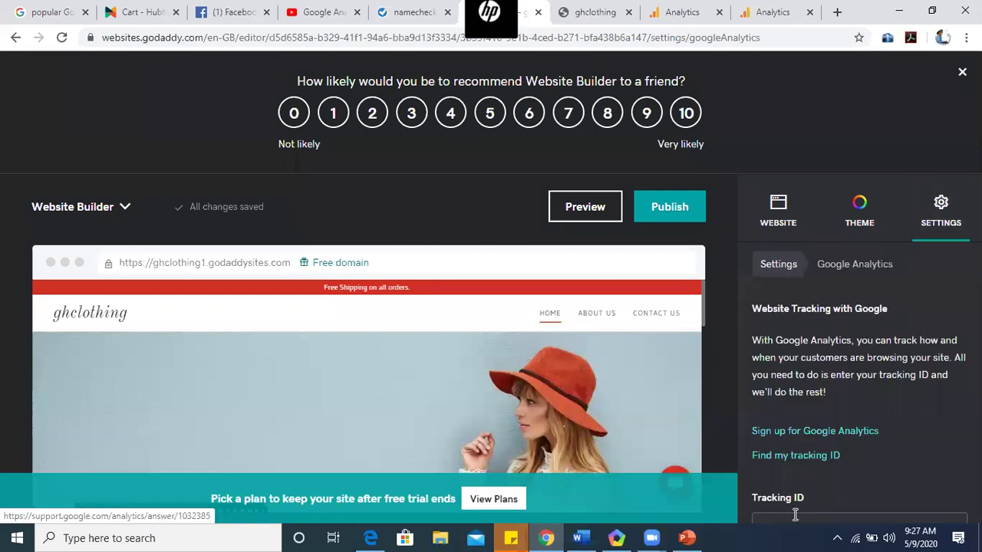
click(795, 516)
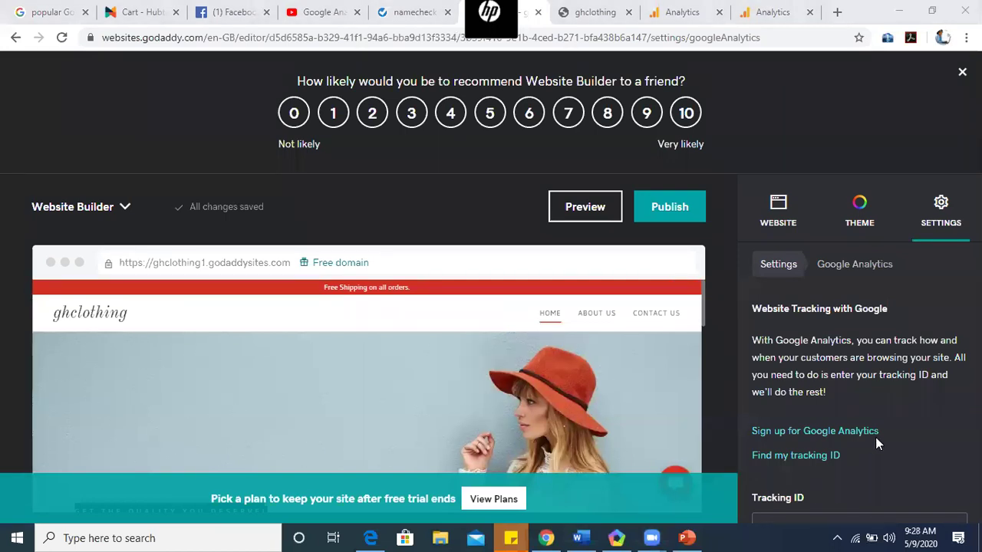
click(800, 518)
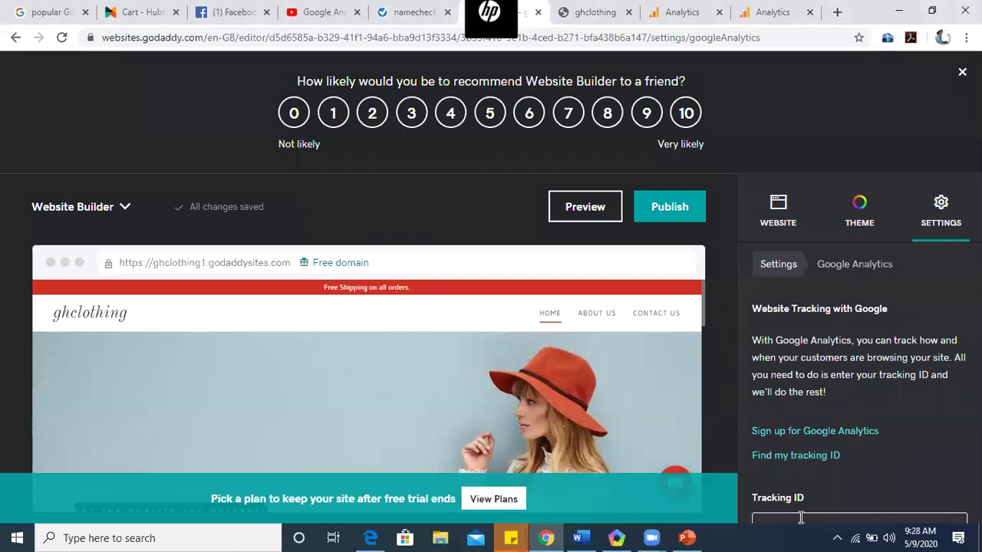
key(ctrl+v)
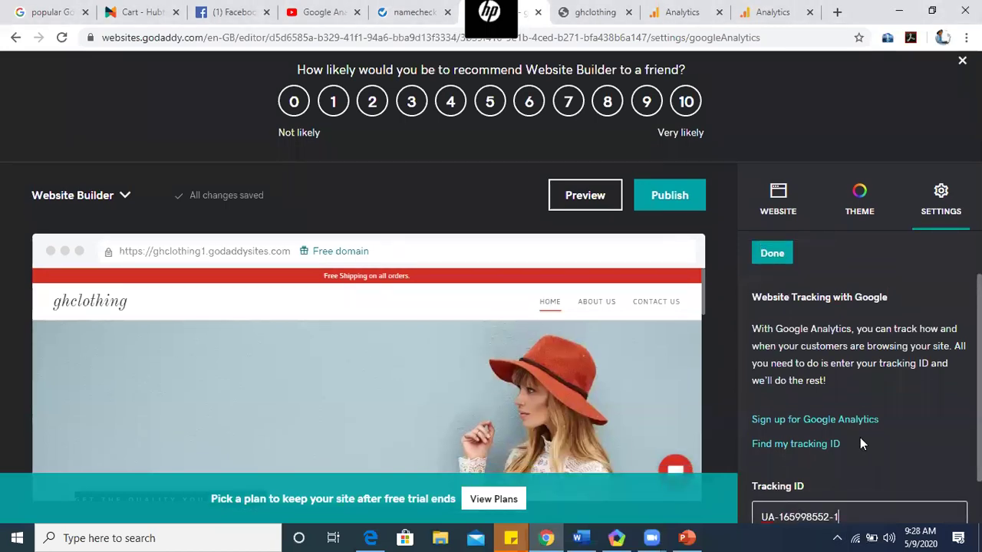
click(670, 195)
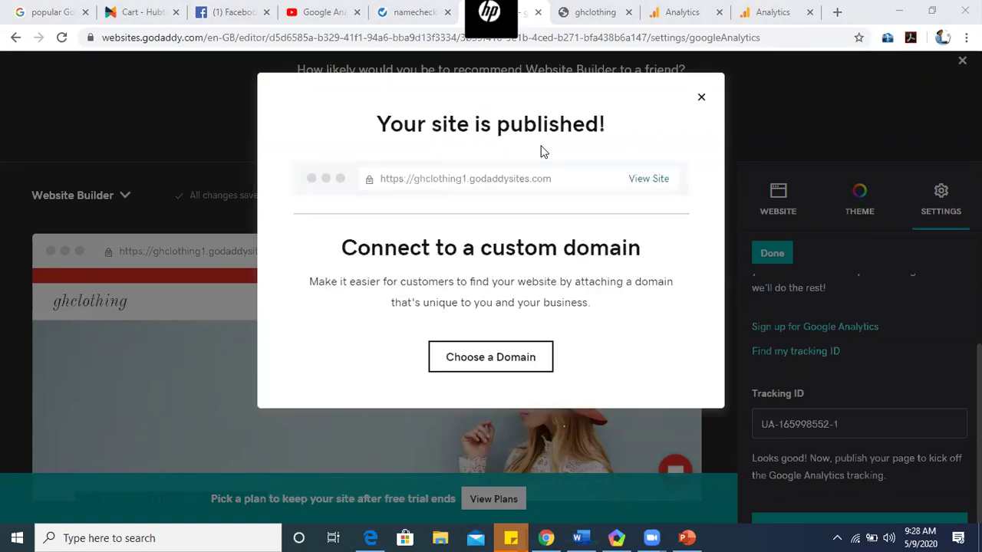
View the live site, then open Google Analytics Realtime Overview showing 1 active user from websites.godaddy.com
click(642, 177)
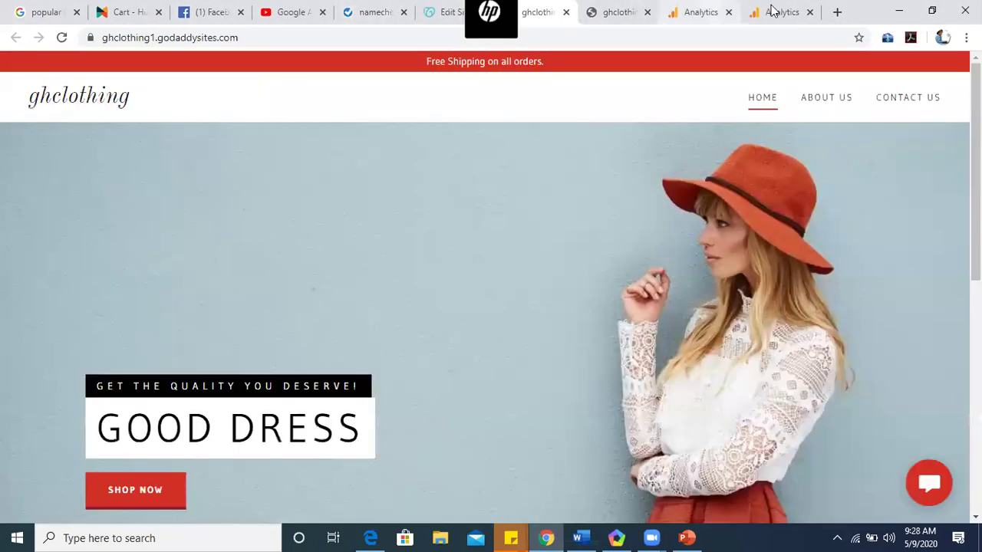
click(774, 11)
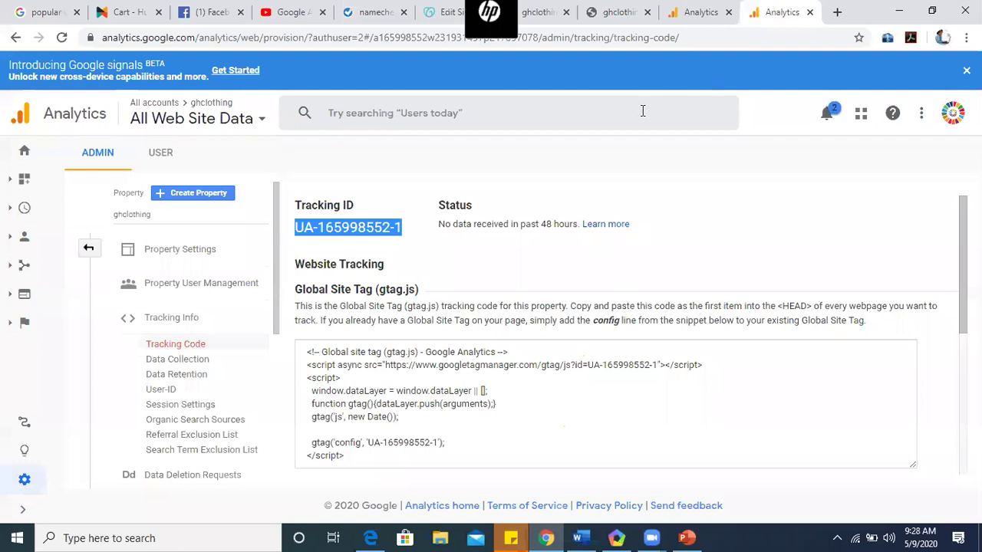
click(12, 212)
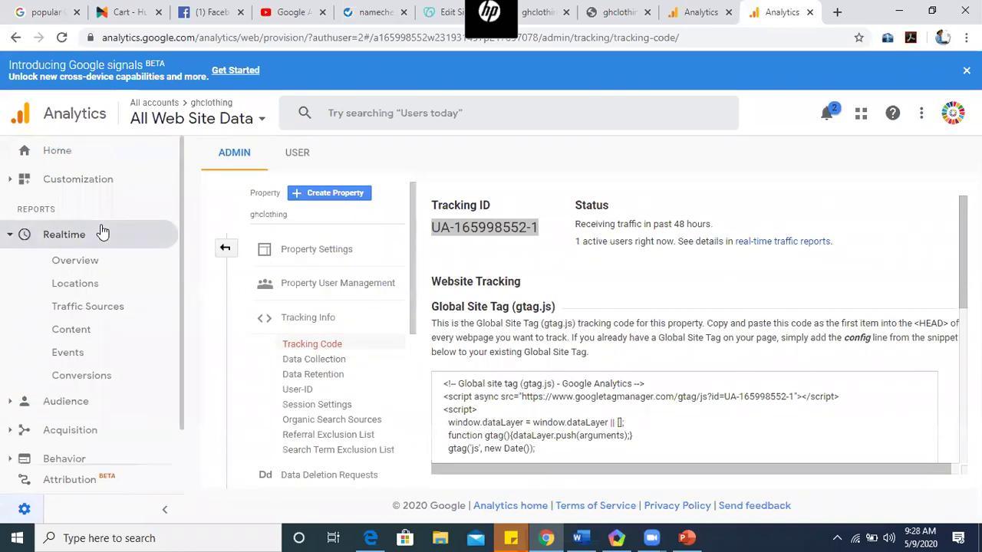
click(97, 238)
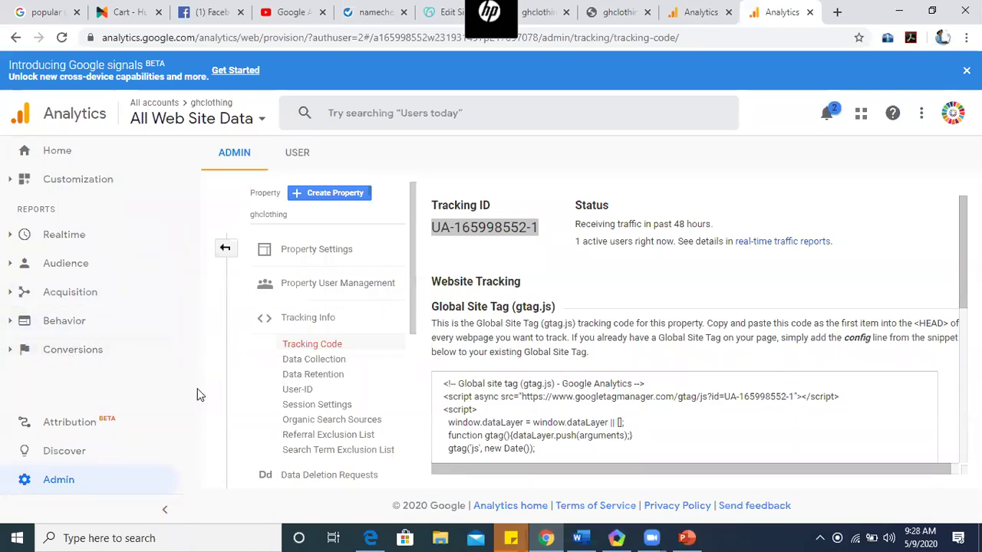
click(68, 235)
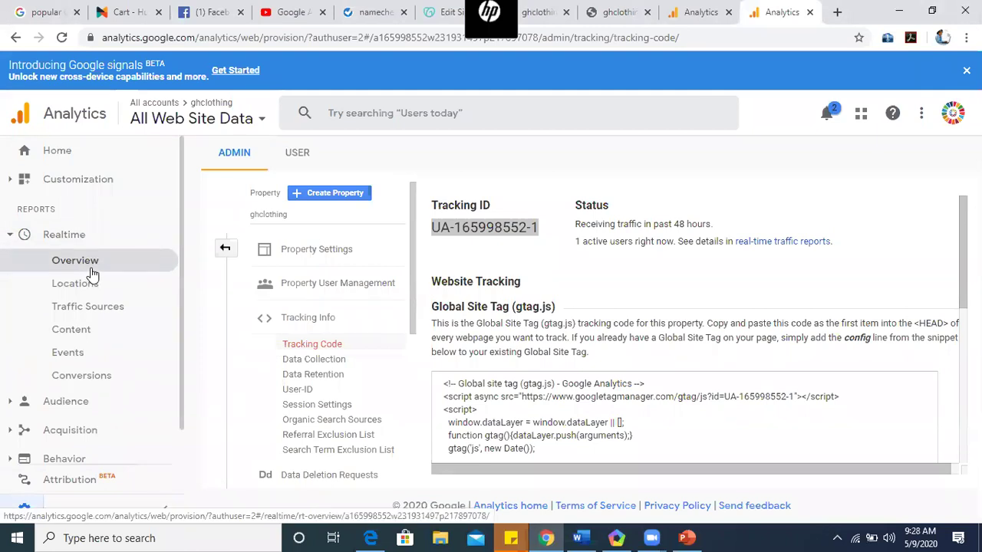
click(90, 273)
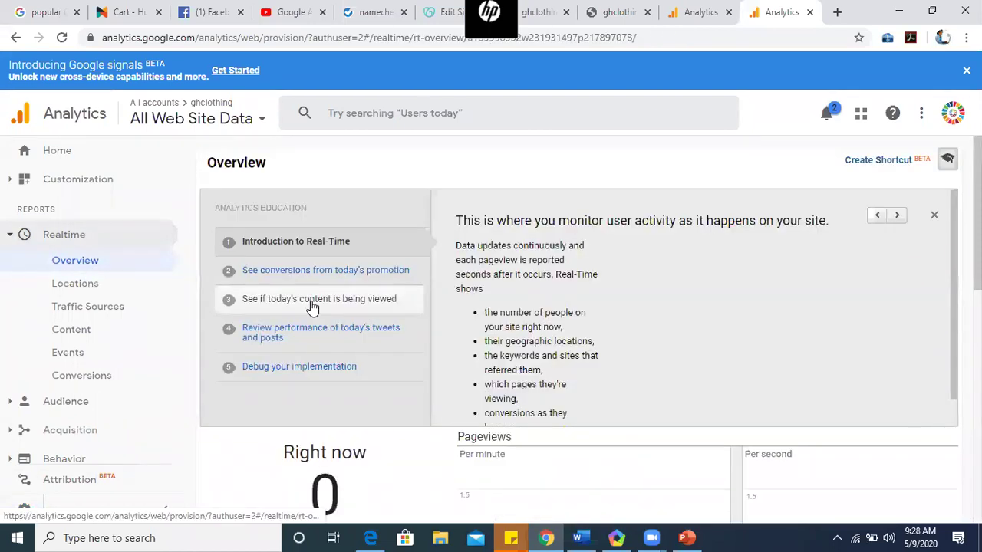
scroll(342, 340, down, 3)
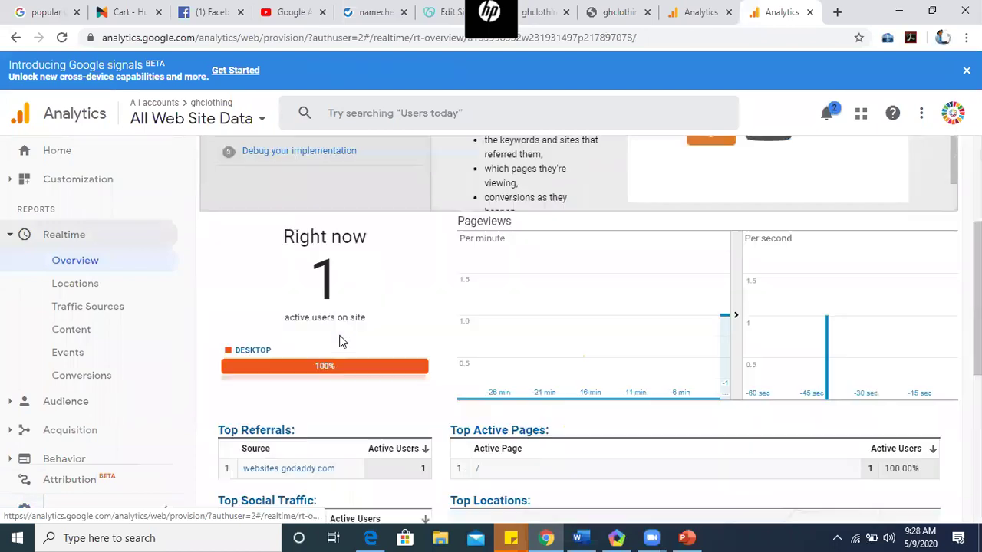
click(634, 9)
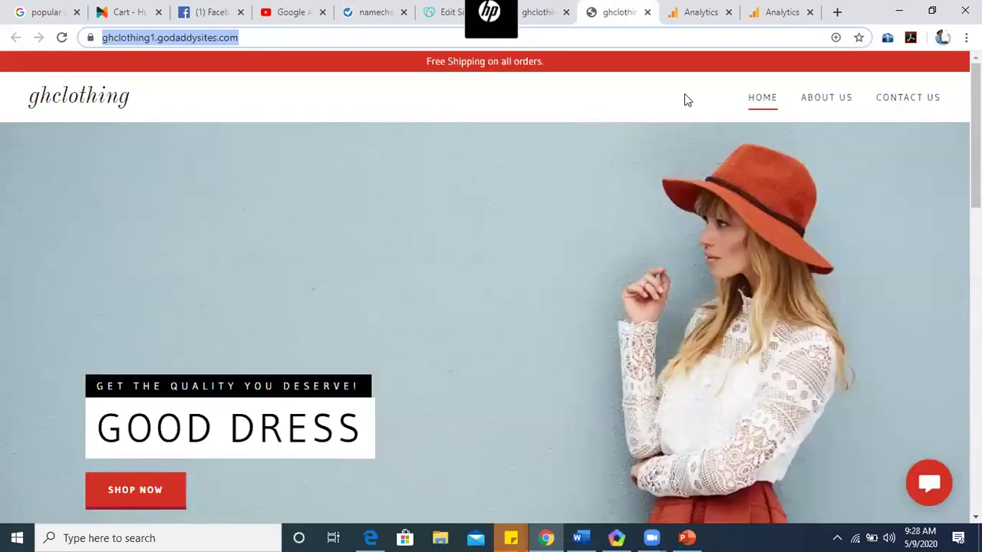
click(678, 11)
click(614, 6)
right_click(204, 42)
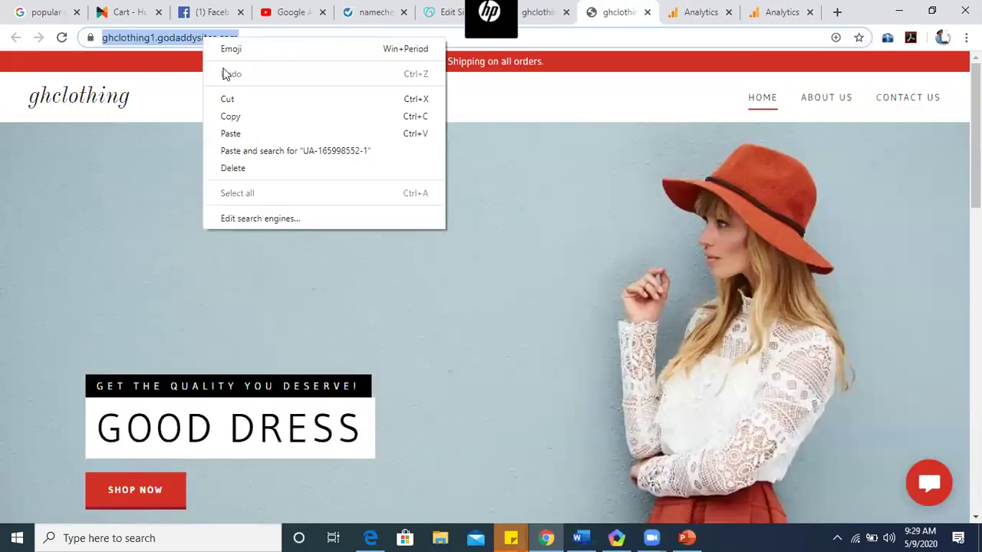
click(227, 115)
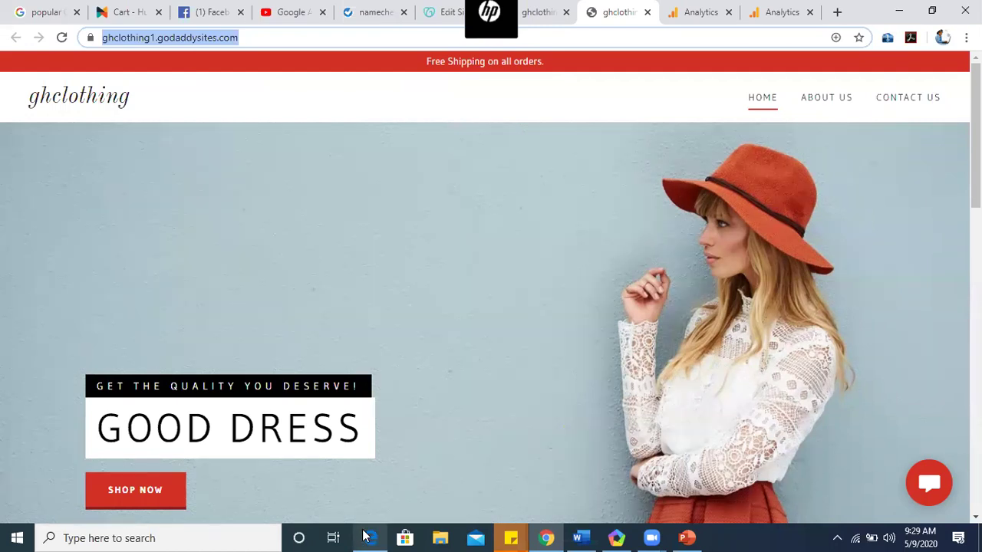
click(608, 534)
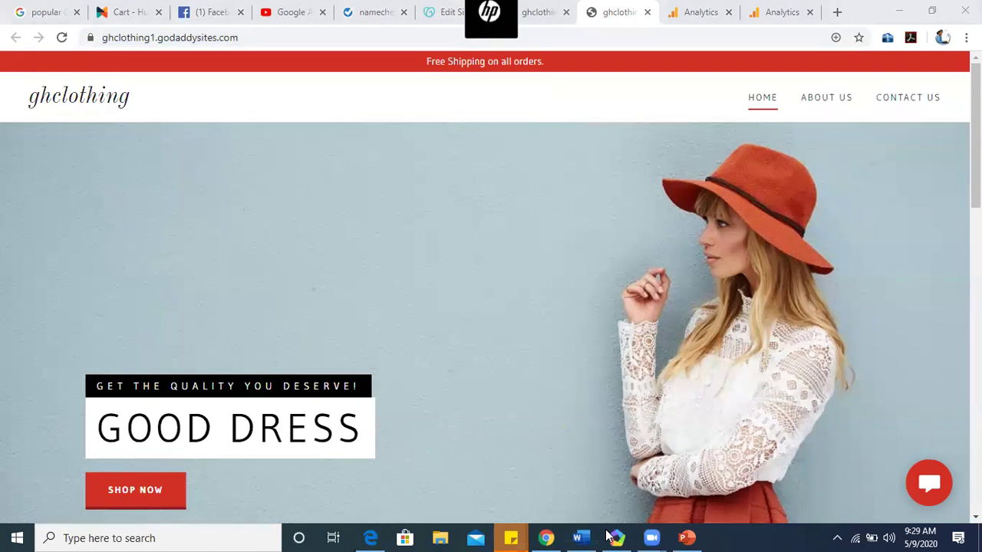
click(776, 9)
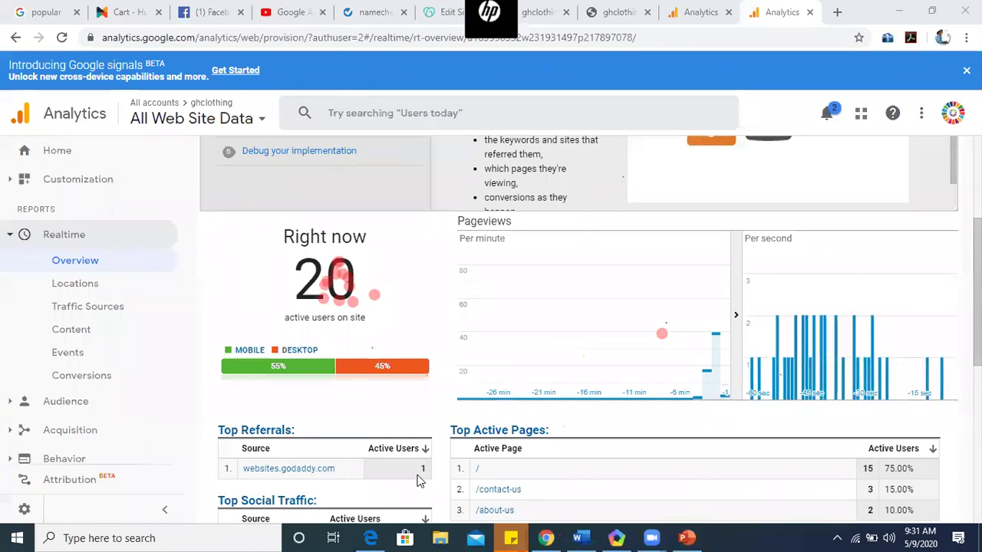
scroll(418, 480, down, 1)
scroll(389, 452, down, 2)
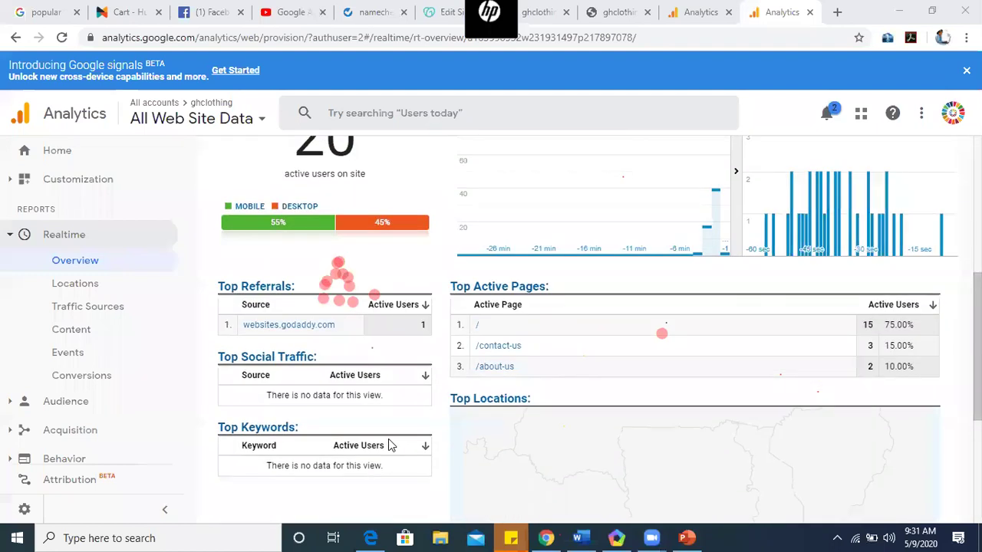
scroll(398, 425, up, 2)
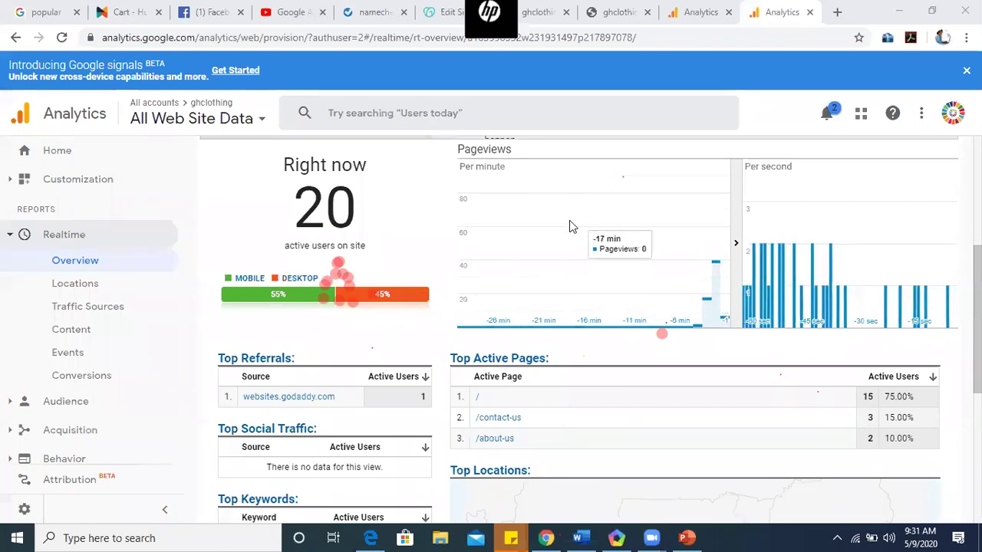
scroll(514, 230, up, 2)
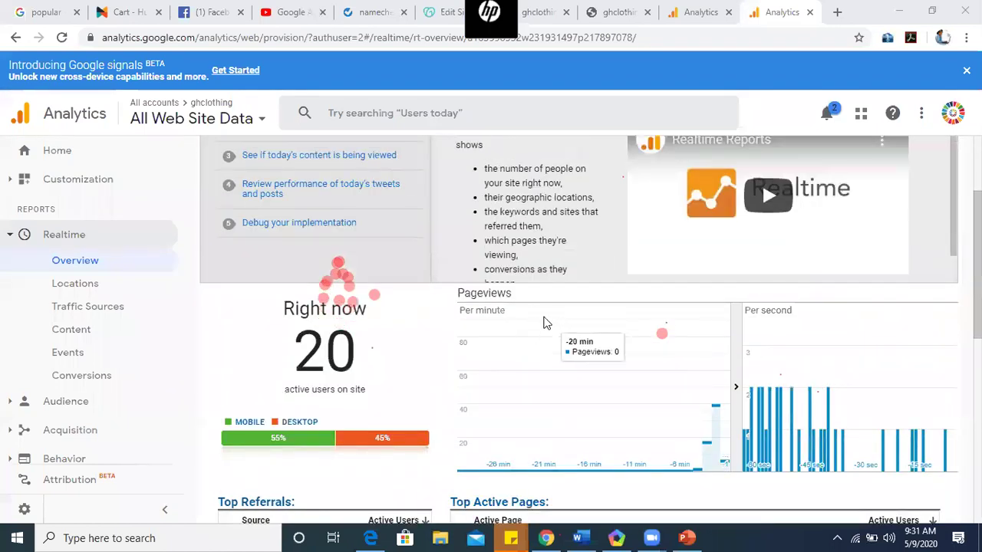
scroll(517, 316, down, 2)
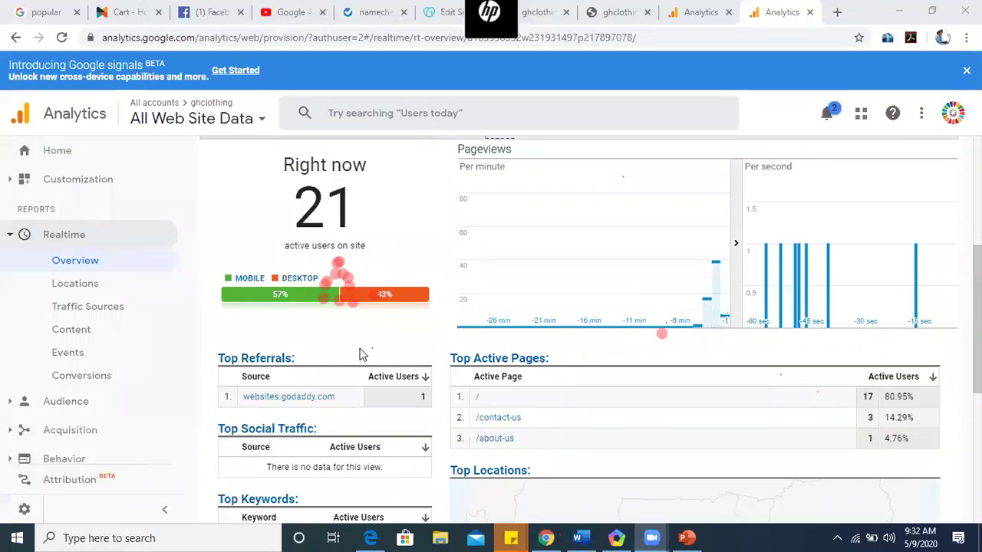
scroll(364, 353, down, 2)
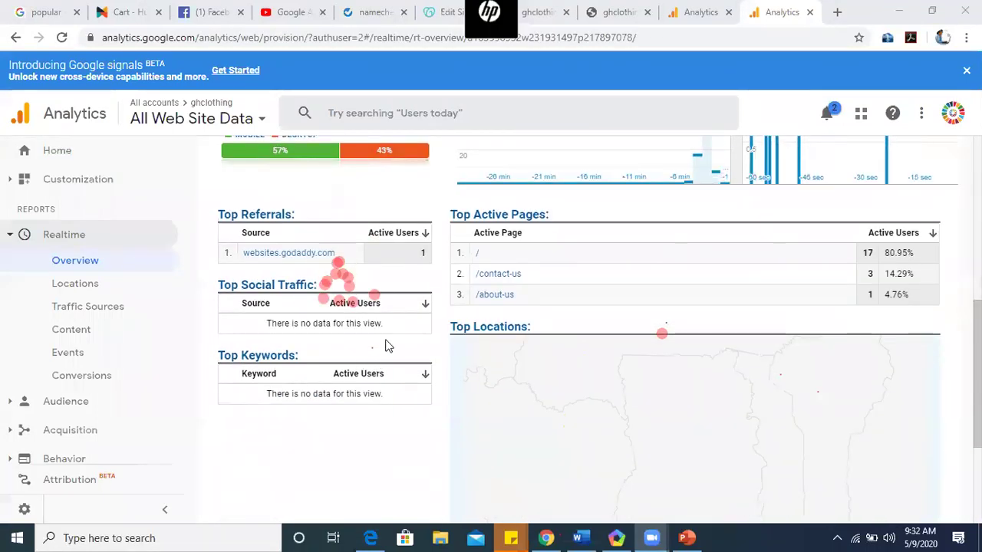
scroll(289, 337, up, 4)
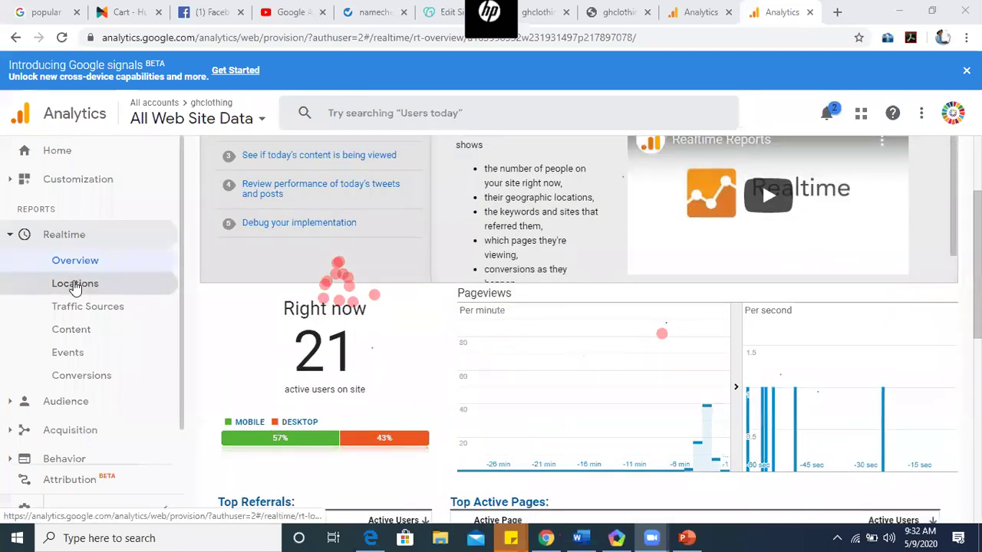
Drill the Realtime Locations map down to Ghana, then Accra with 23 active users
click(75, 288)
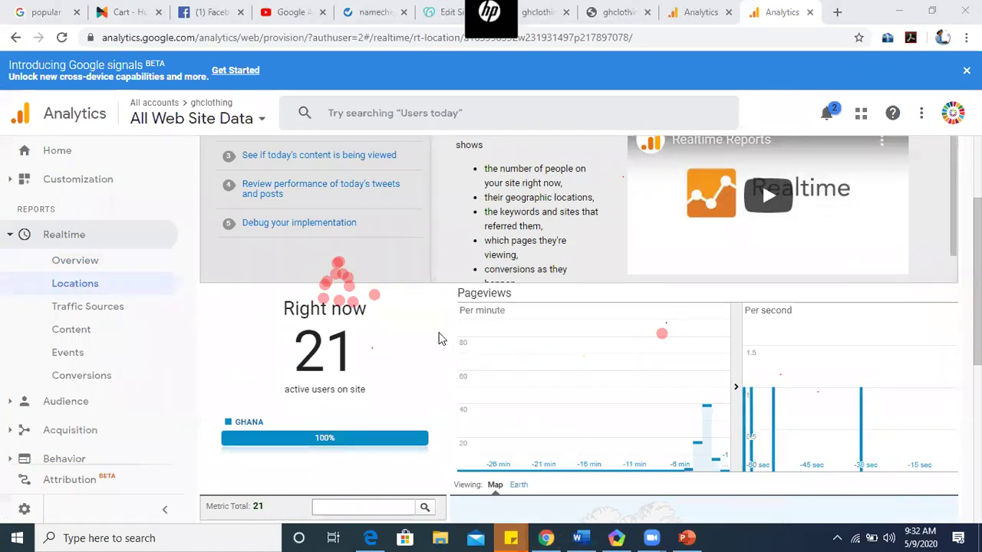
scroll(402, 370, down, 2)
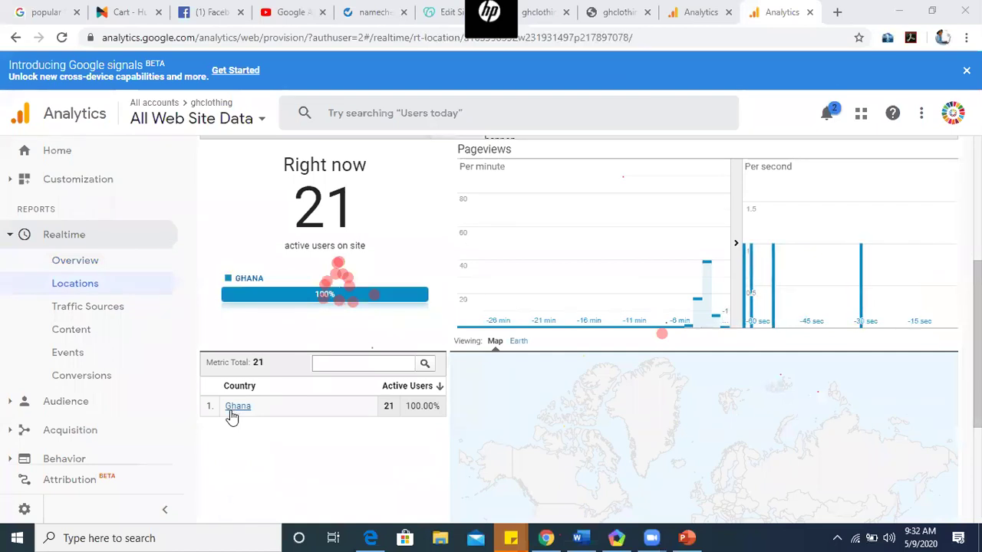
scroll(526, 439, down, 3)
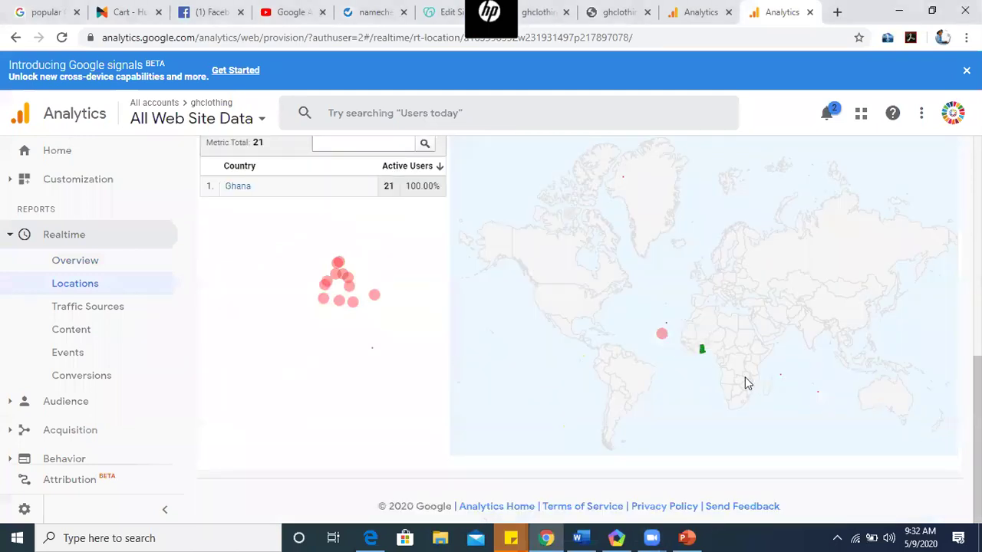
click(703, 353)
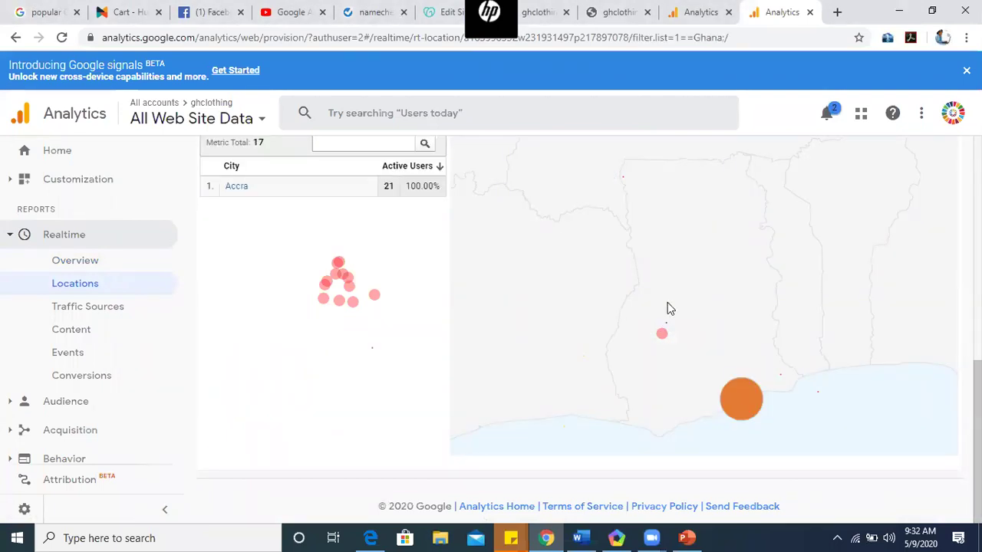
click(741, 406)
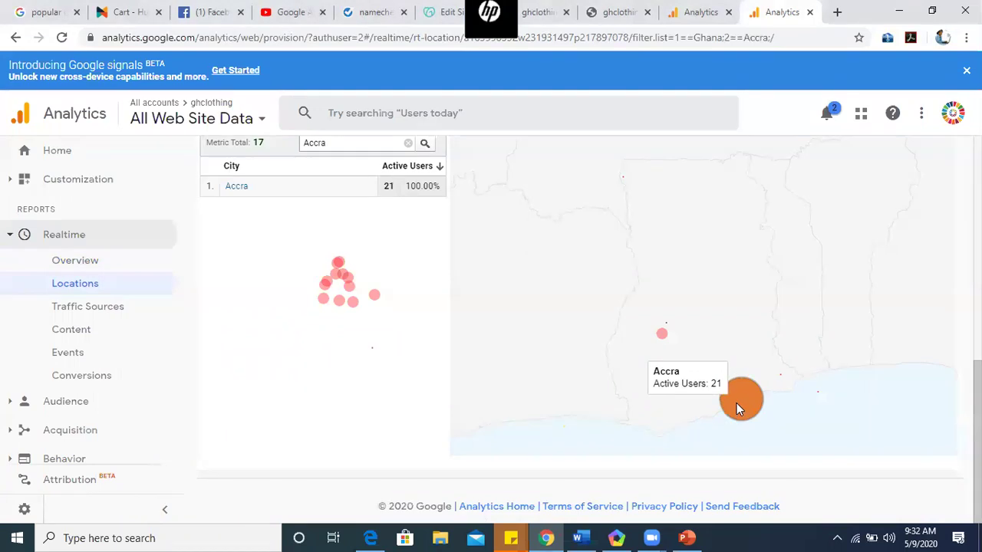
click(739, 405)
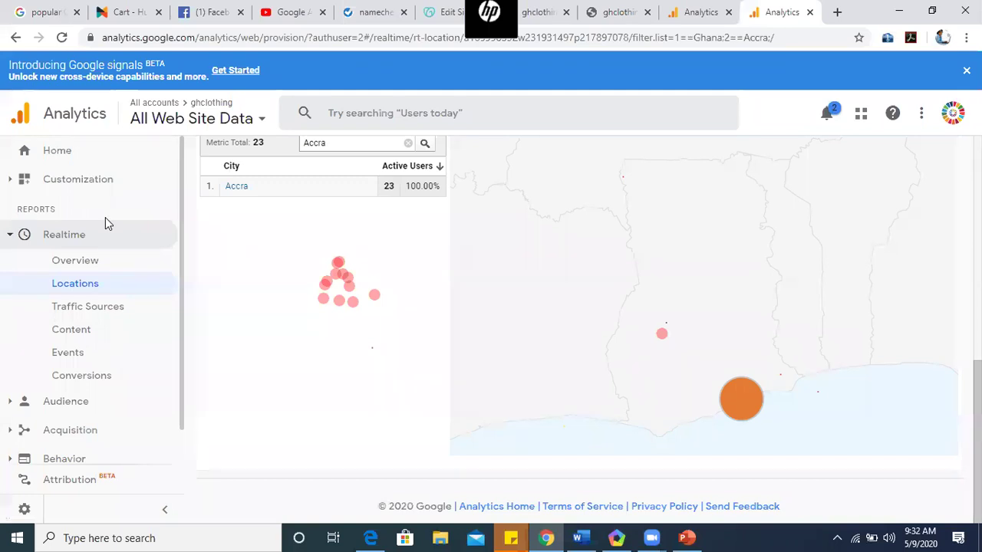
View Realtime Traffic Sources, then Realtime Content: homepage 18, /contact-us 3, /about-us 2
click(111, 315)
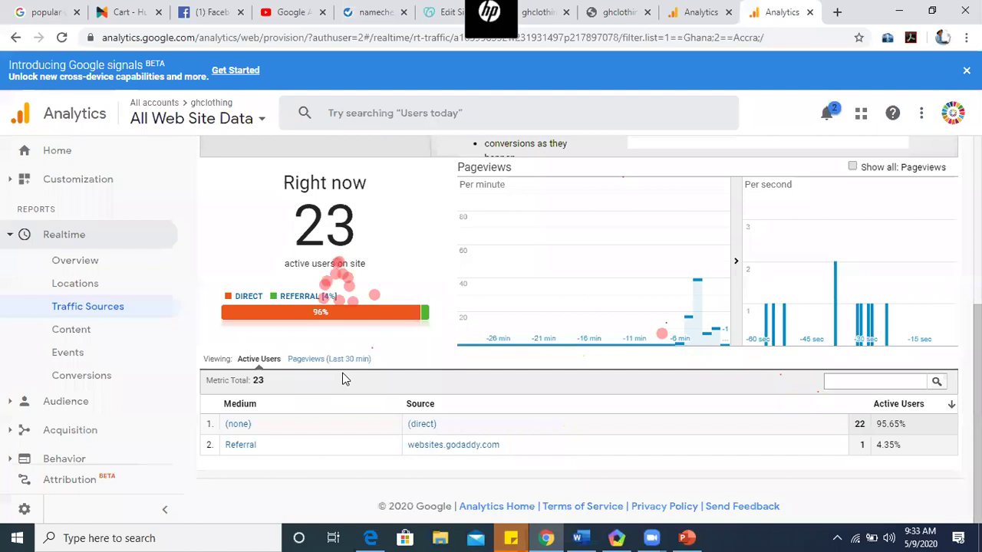
click(59, 328)
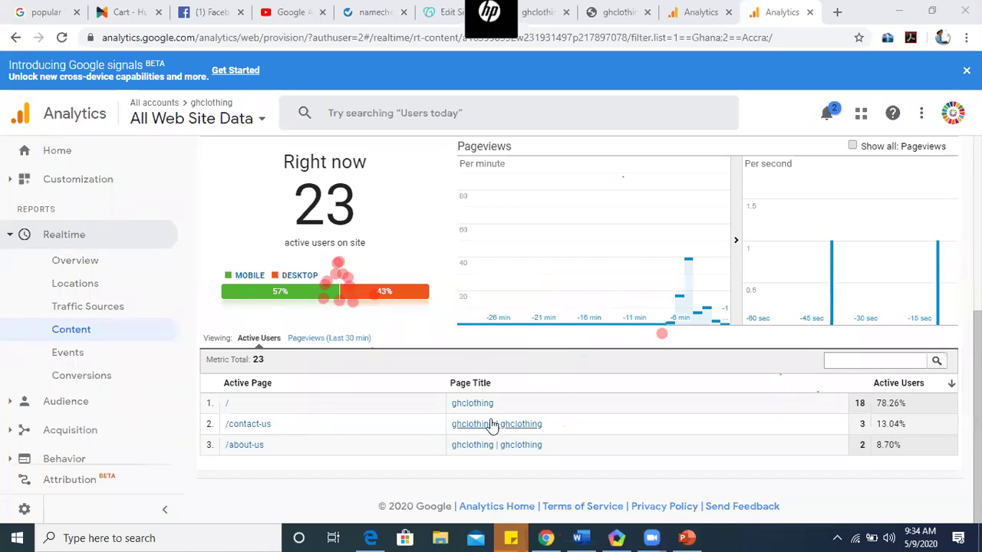
scroll(492, 425, up, 1)
View the Realtime Events report, then Realtime Conversions showing 0 users with goals
click(76, 315)
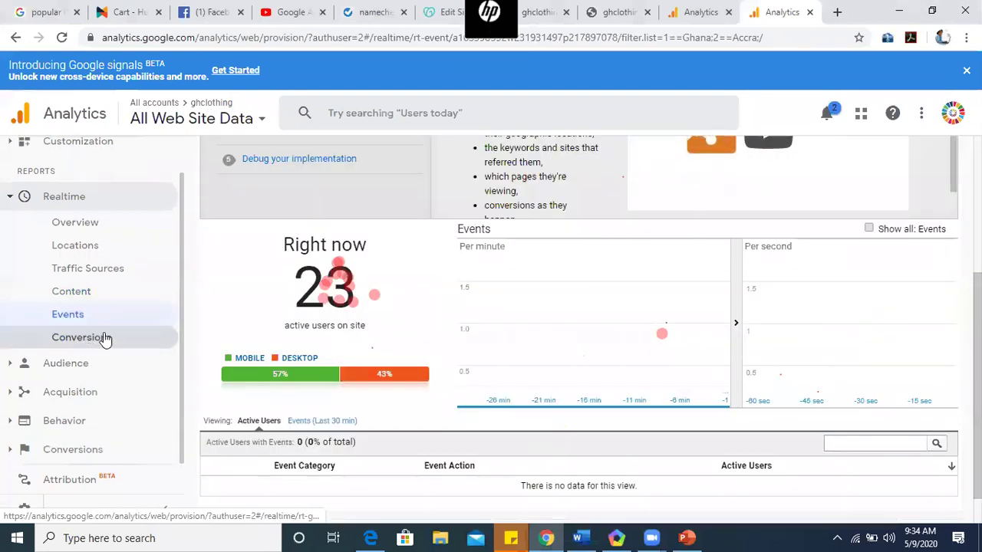
scroll(303, 372, down, 1)
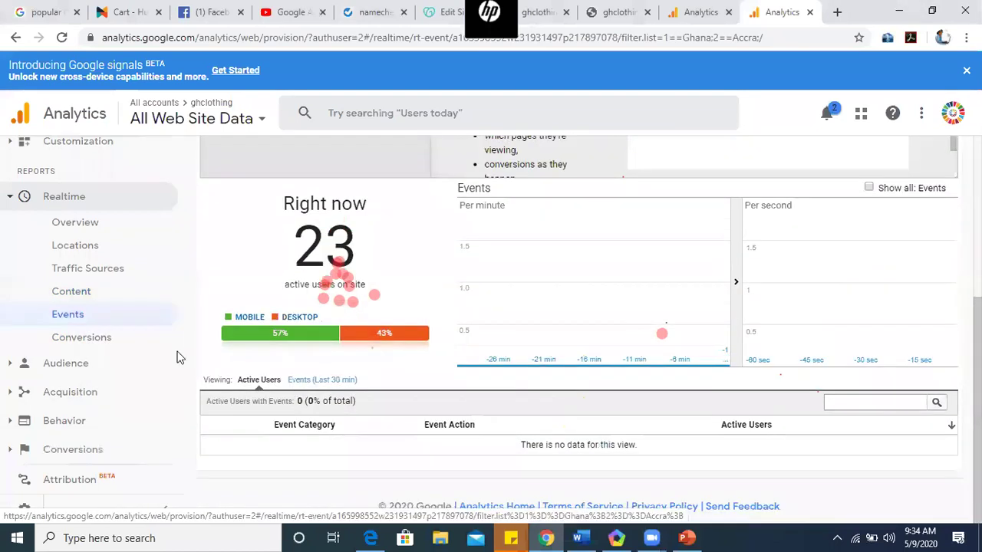
click(99, 339)
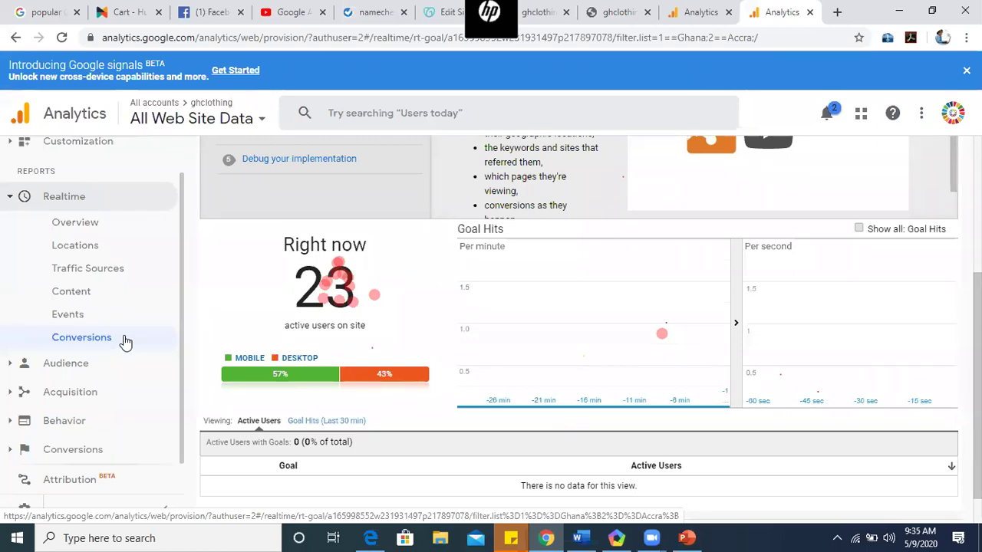
Expand the Audience group in the Google Analytics sidebar
scroll(361, 418, down, 1)
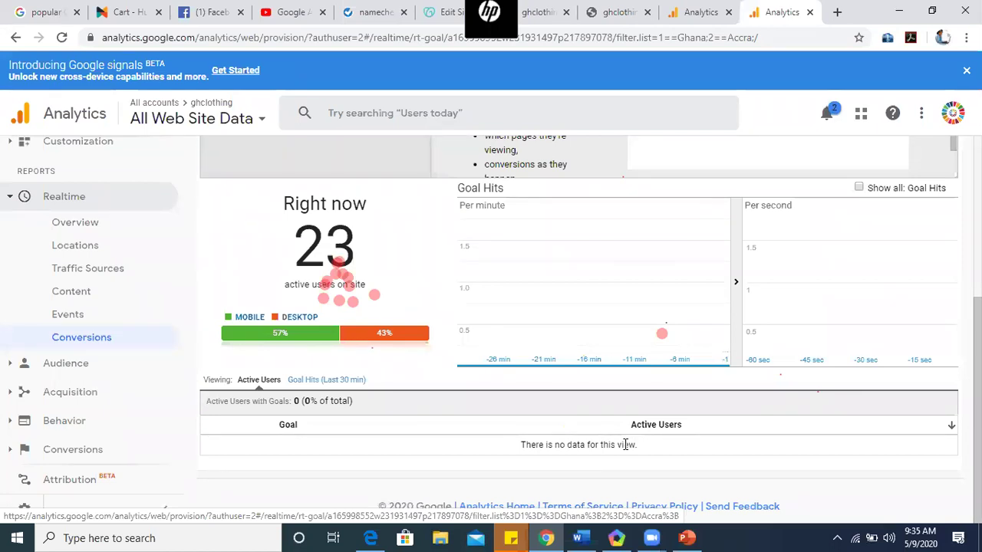
click(86, 366)
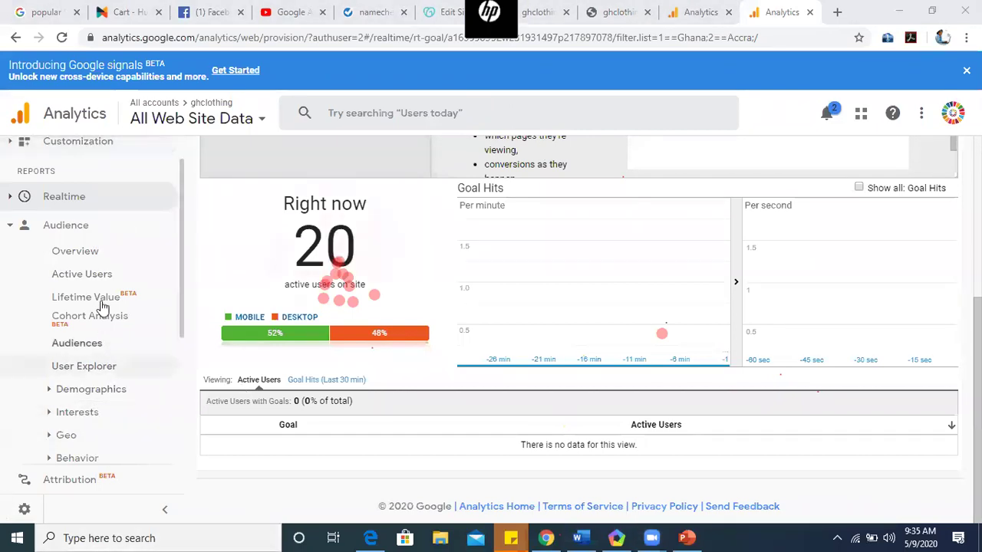
Open Audience Overview and set its date range to May 9, 2020 only
click(102, 261)
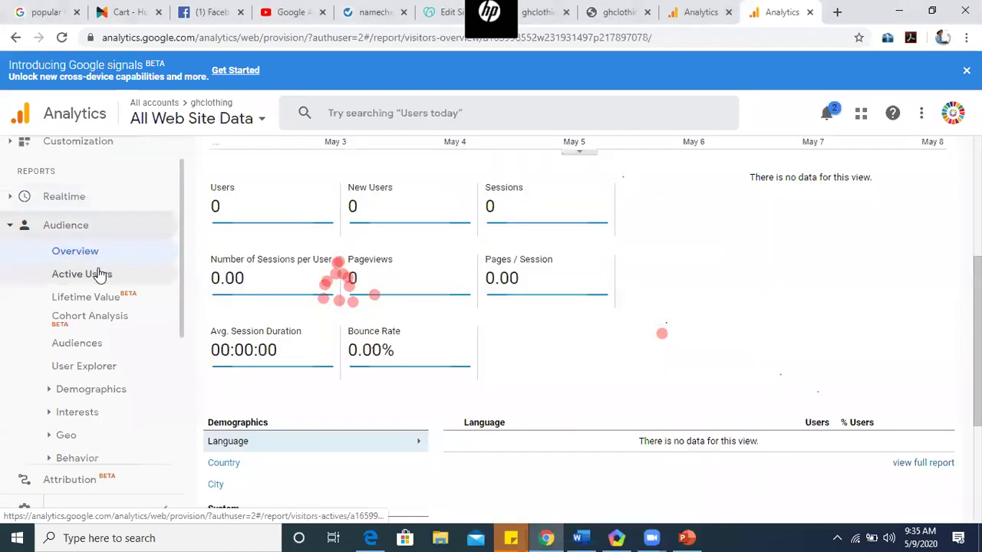
click(98, 274)
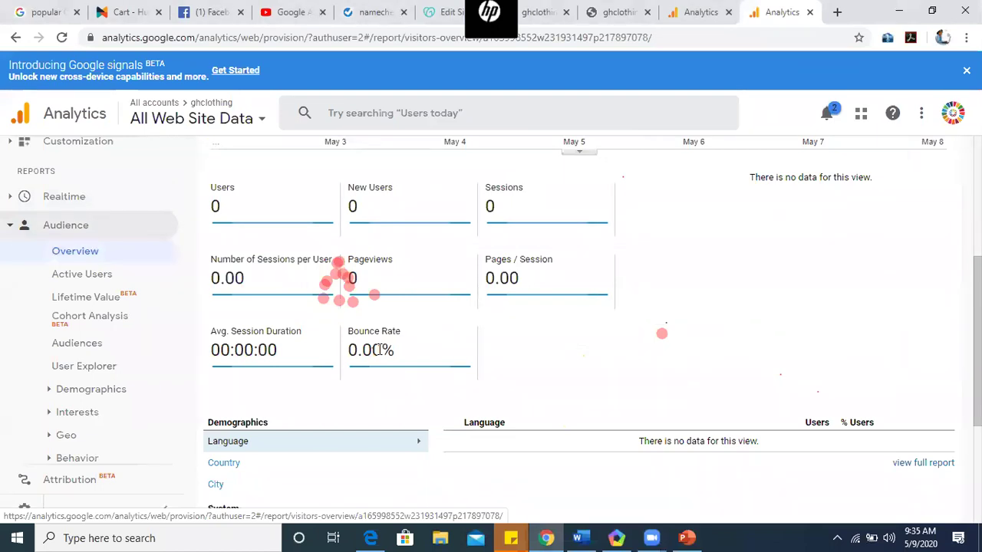
scroll(387, 348, up, 1)
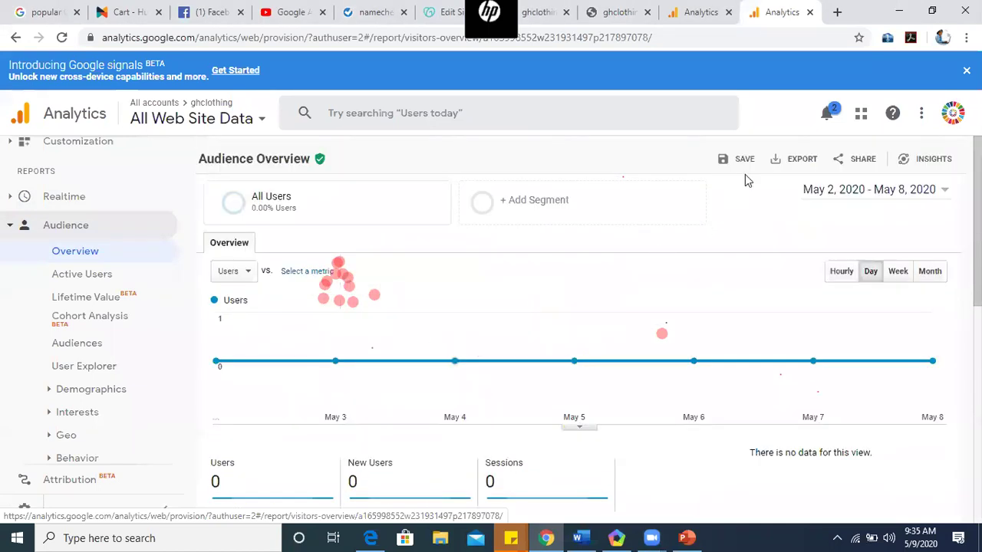
click(847, 196)
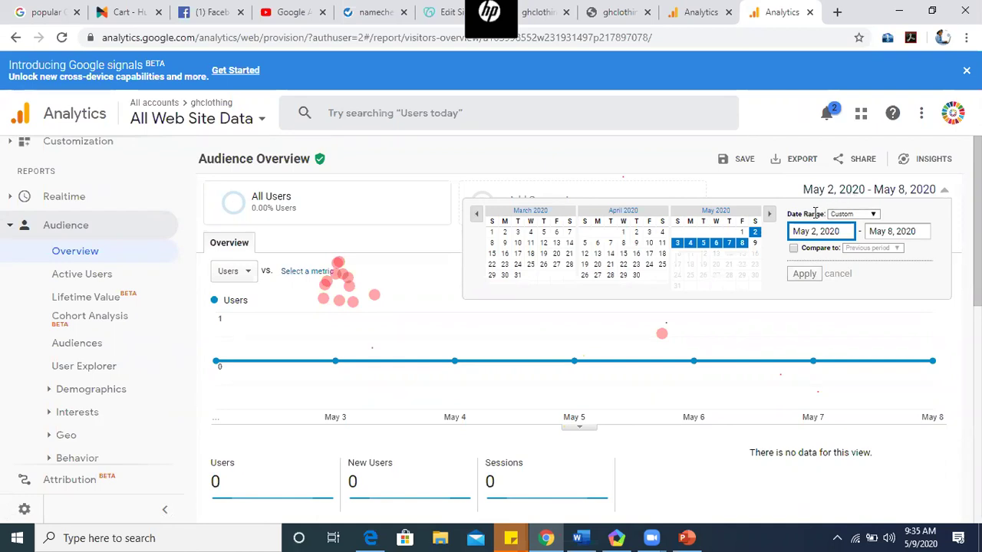
click(755, 243)
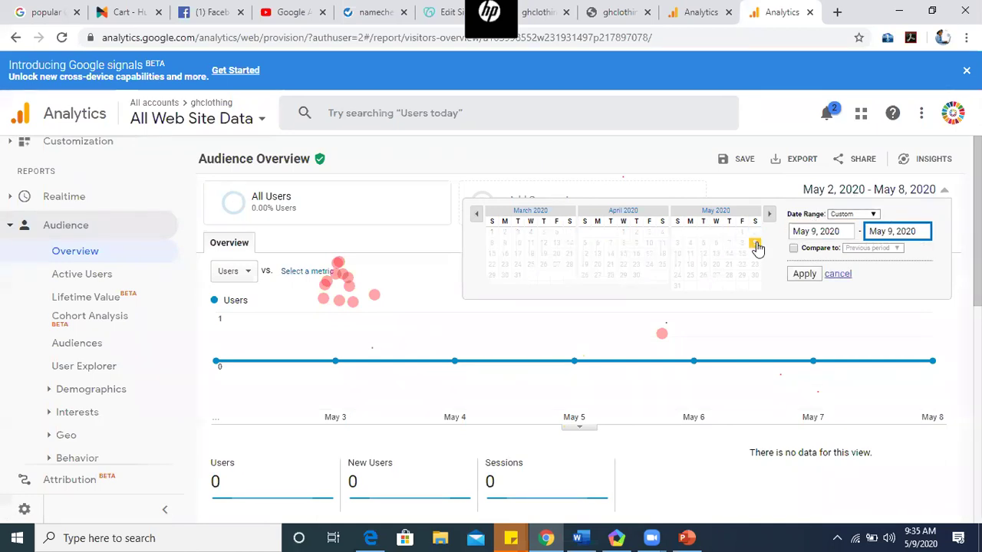
click(804, 273)
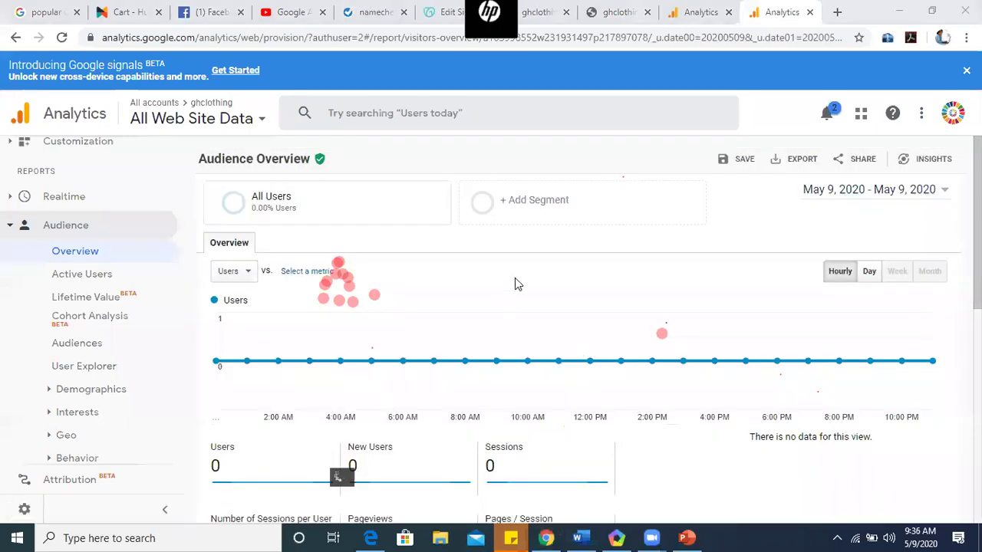
scroll(515, 283, down, 1)
Review the May 9 Audience Overview metrics, all zero including 0 pageviews and 0.00% bounce rate
scroll(527, 285, down, 2)
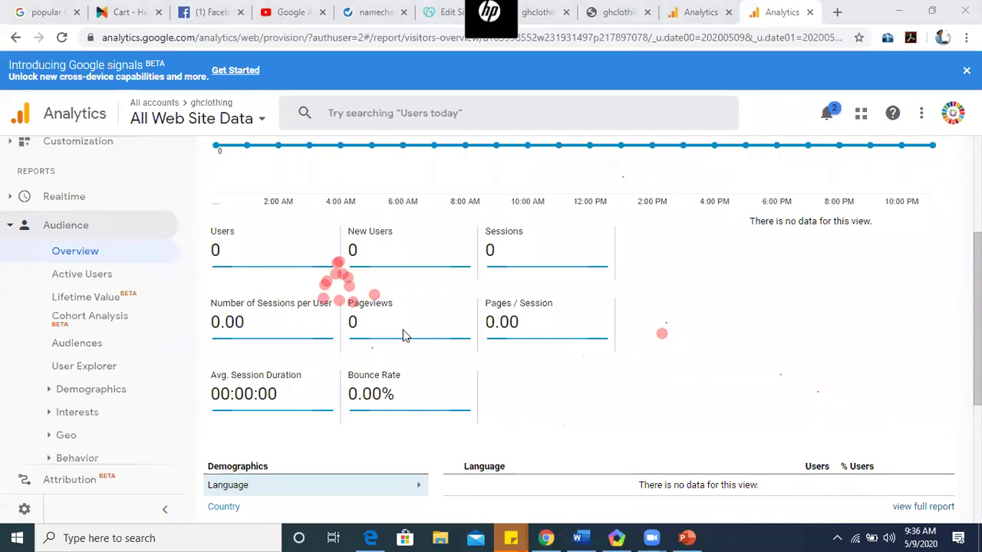
mouse_move(223, 239)
mouse_move(377, 236)
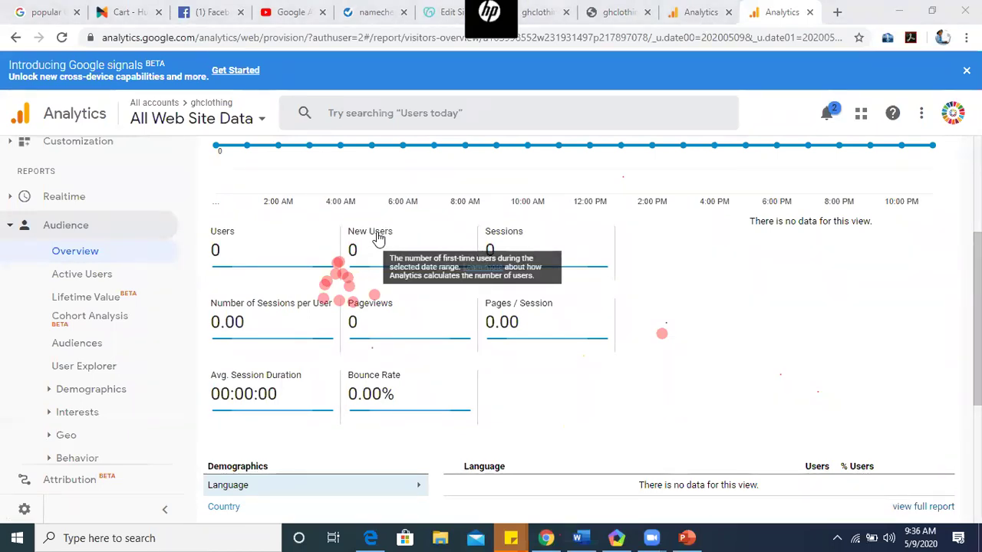
mouse_move(524, 243)
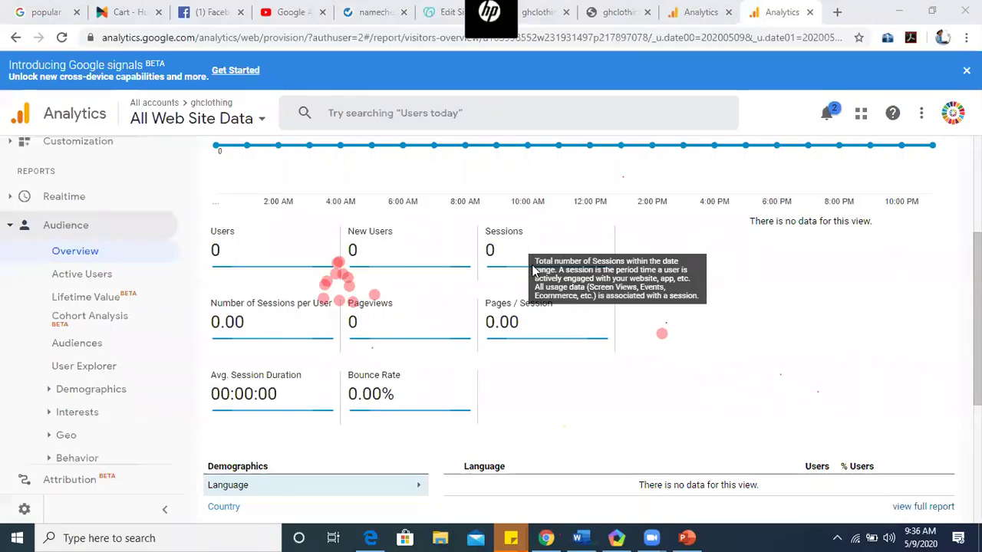
mouse_move(501, 310)
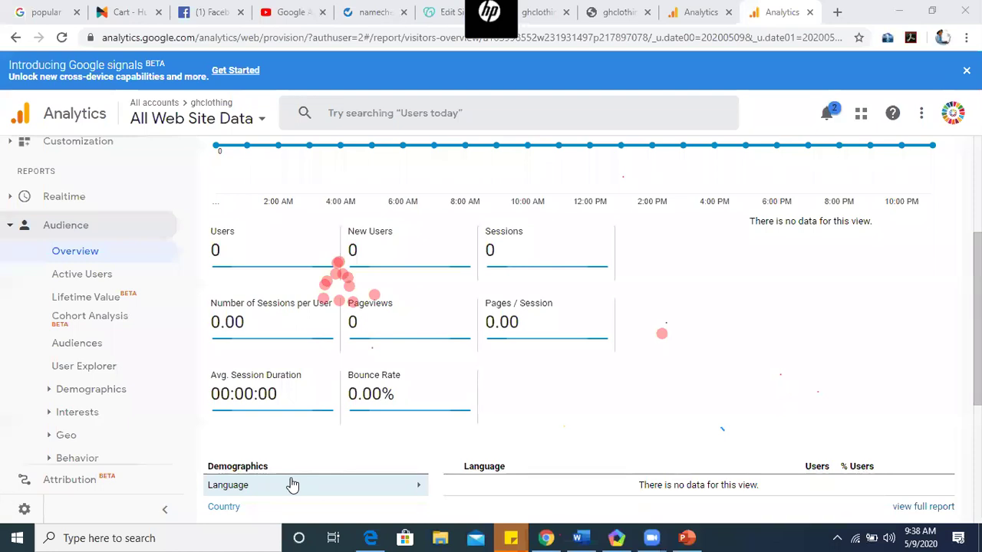
Open the Audience > Geo > Language report, which shows no data for May 9, 2020
scroll(53, 360, down, 2)
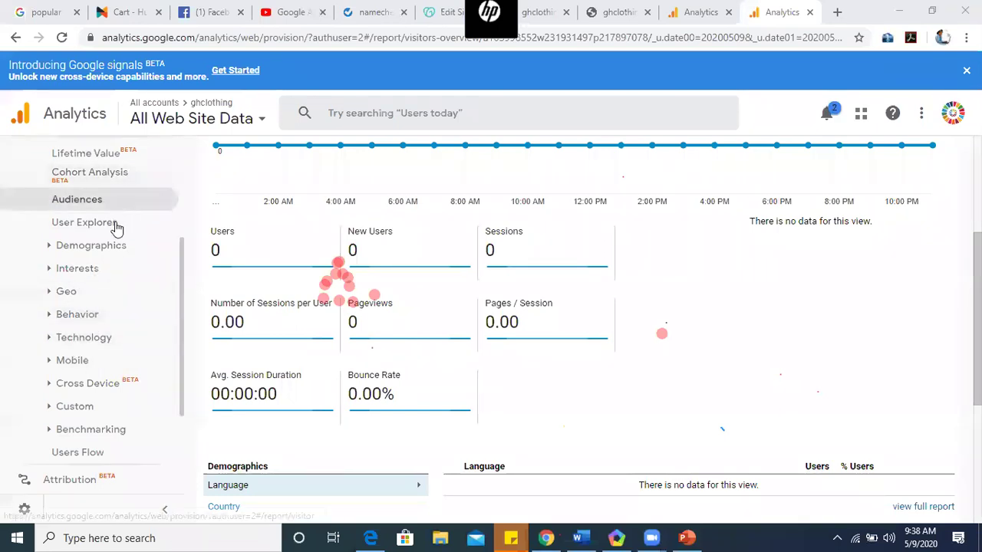
scroll(102, 257, up, 1)
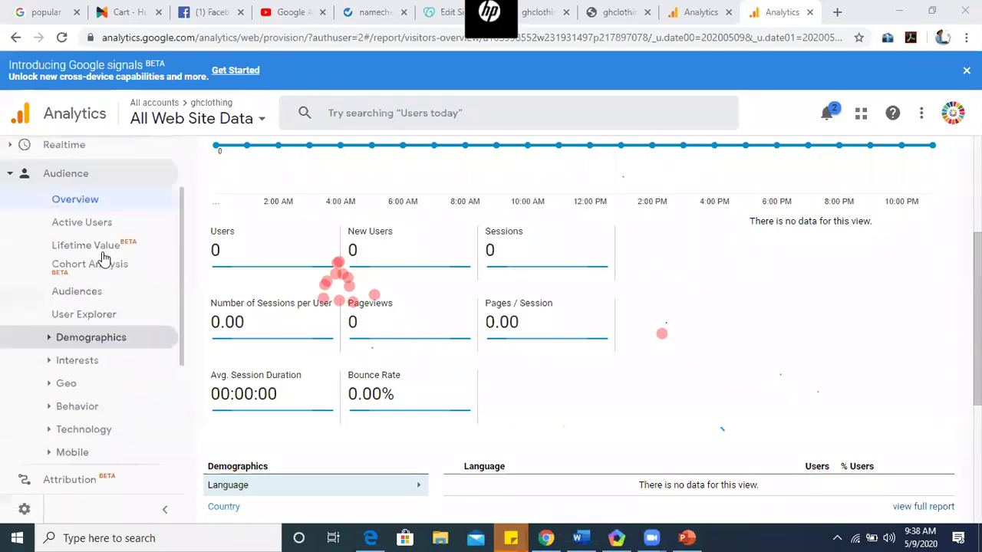
scroll(103, 257, up, 1)
scroll(108, 298, down, 2)
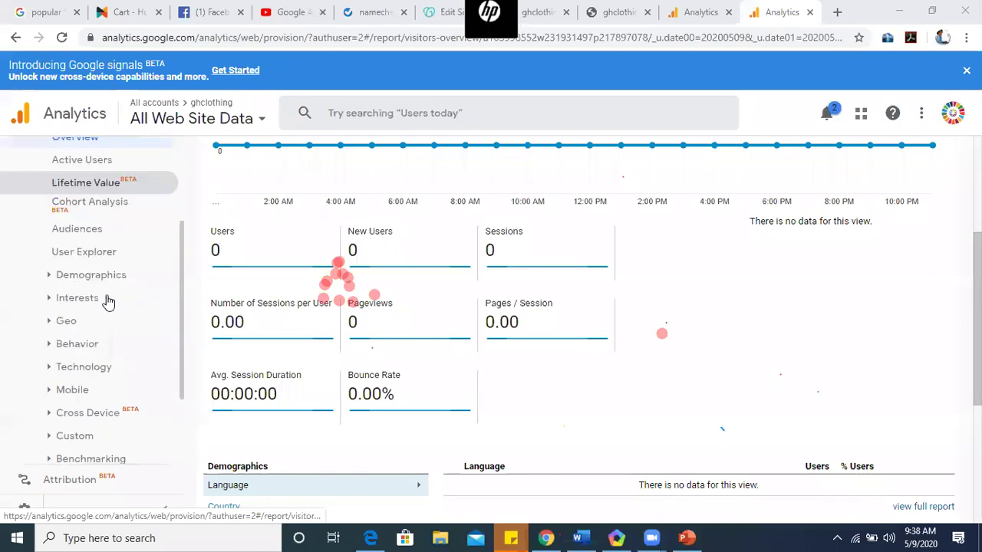
click(85, 304)
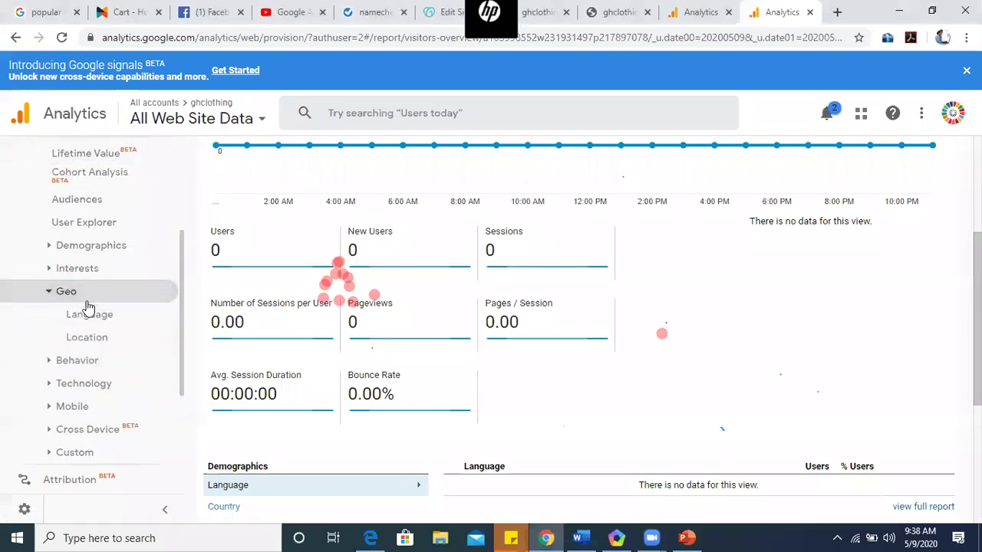
click(86, 316)
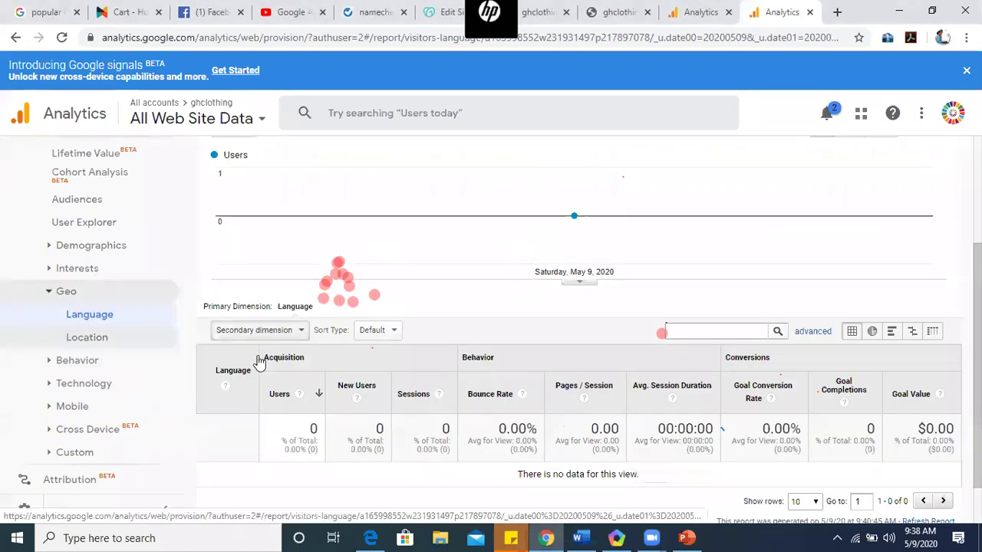
scroll(260, 364, down, 1)
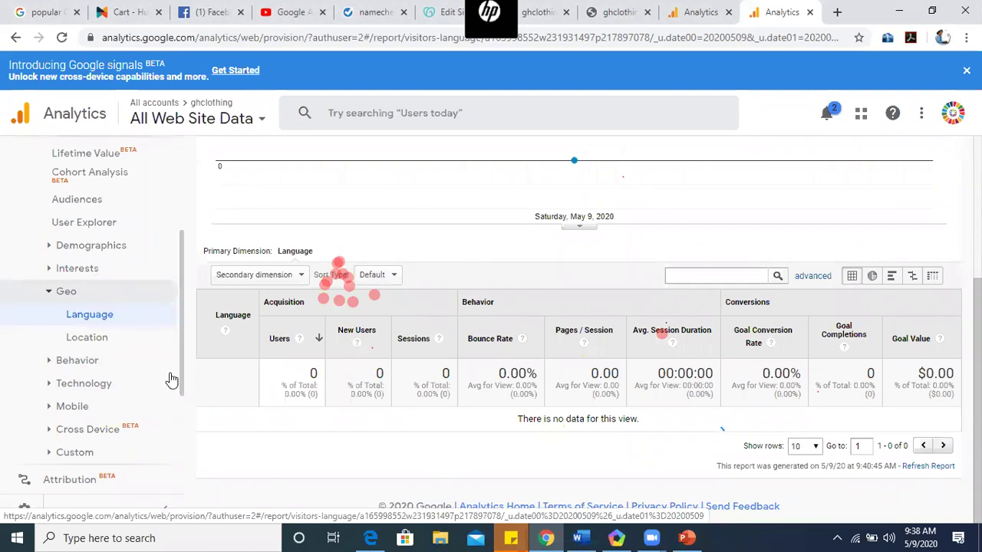
Expand the Mobile reports group in the Audience sidebar
click(69, 408)
scroll(446, 253, up, 3)
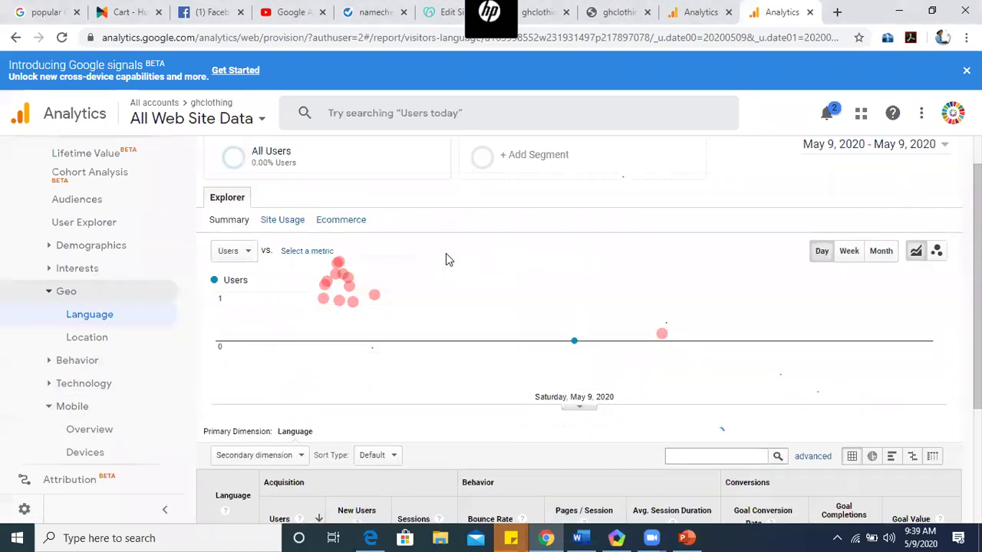
scroll(445, 253, up, 1)
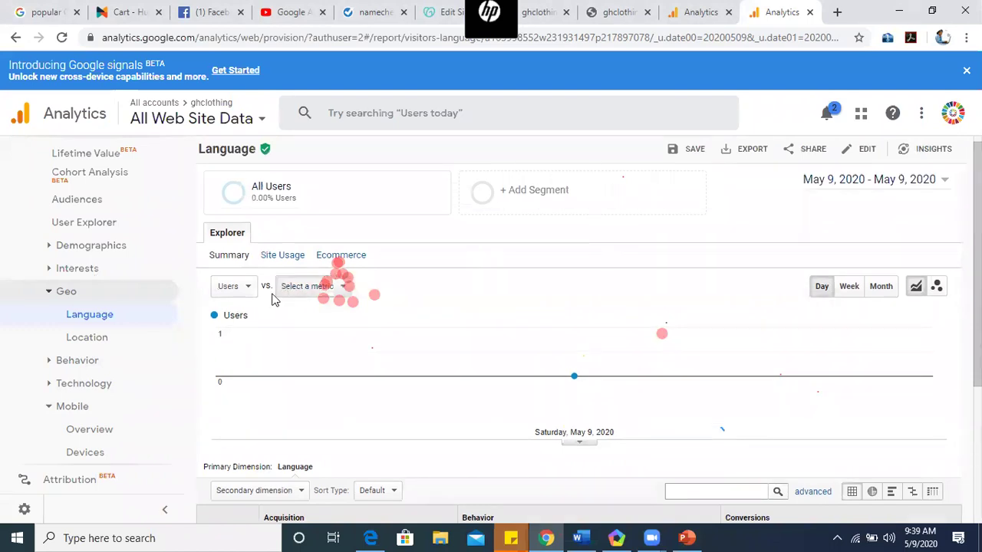
scroll(115, 406, down, 3)
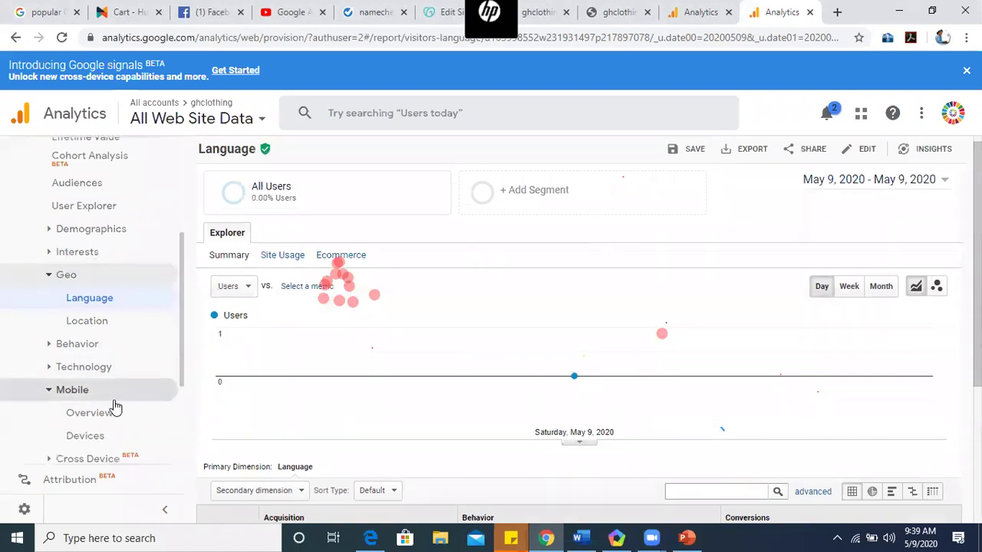
Browse the Custom, Acquisition and Audience report groups down to the Mobile Devices report for May 9, 2020
click(288, 286)
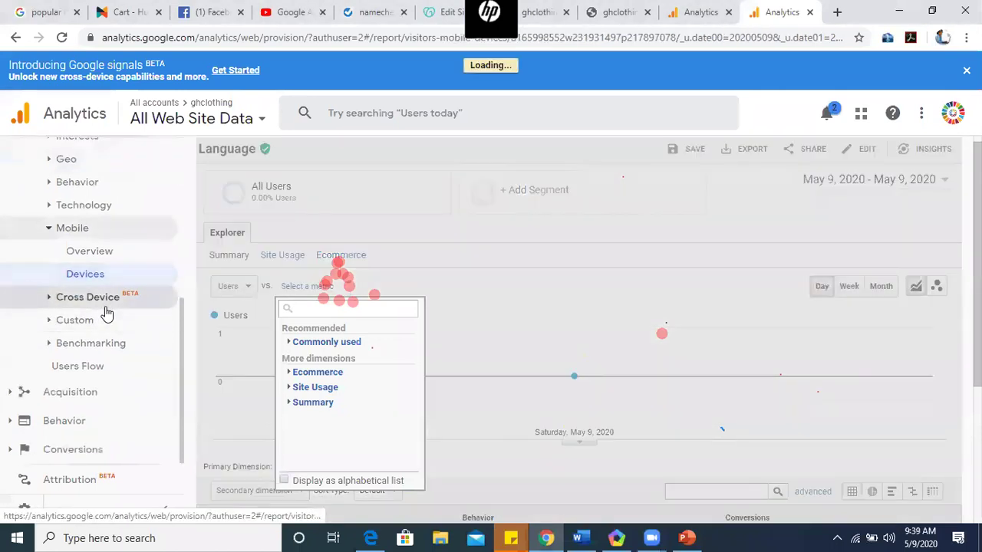
click(96, 322)
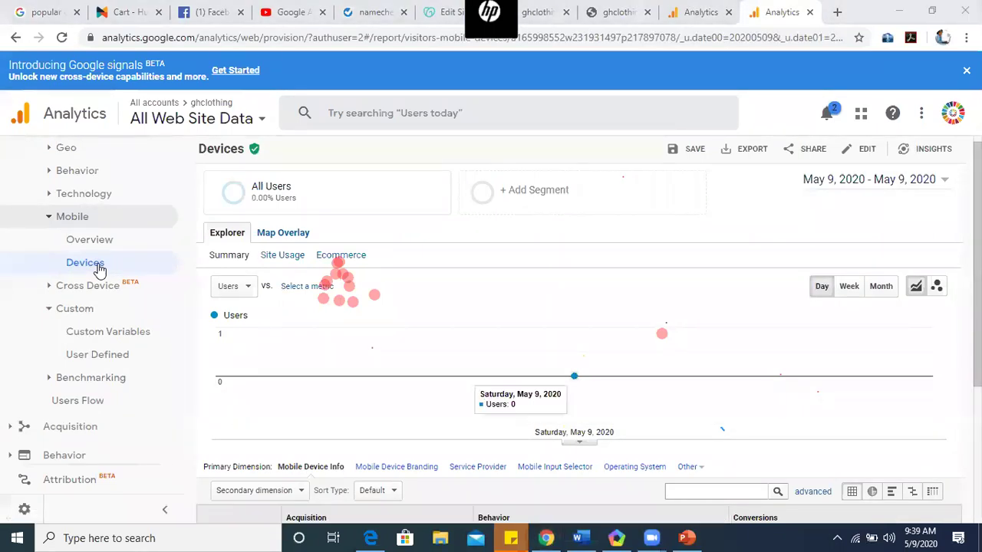
scroll(285, 427, down, 2)
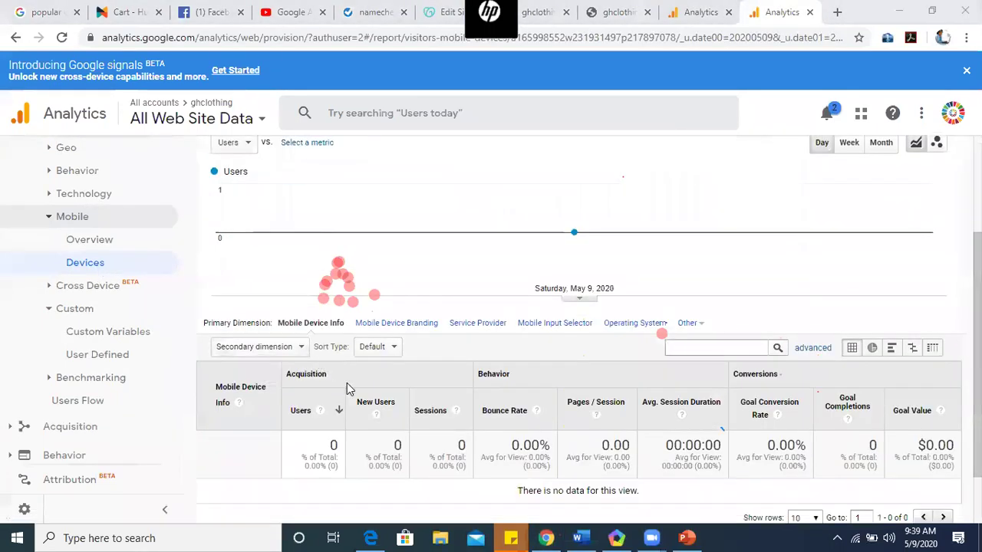
scroll(322, 387, down, 1)
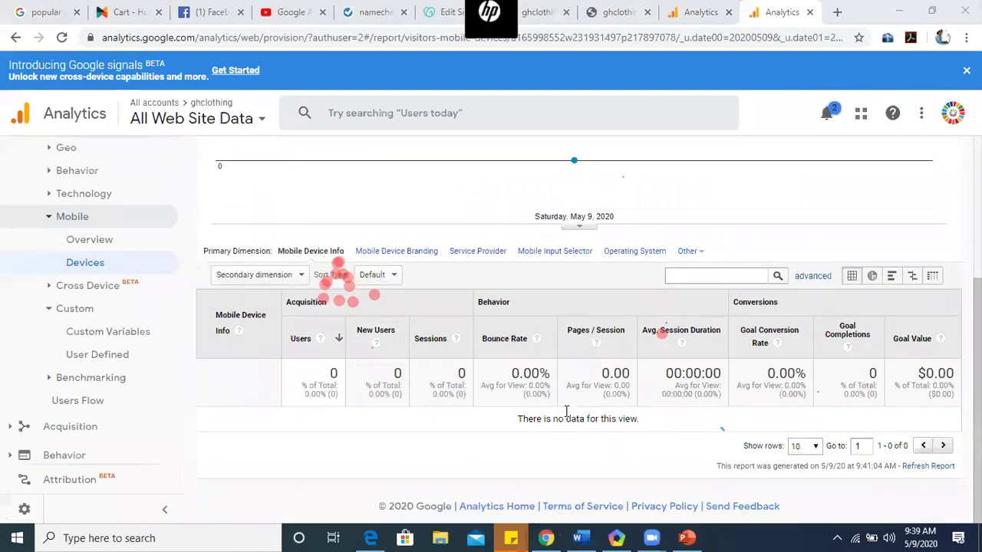
scroll(81, 295, down, 1)
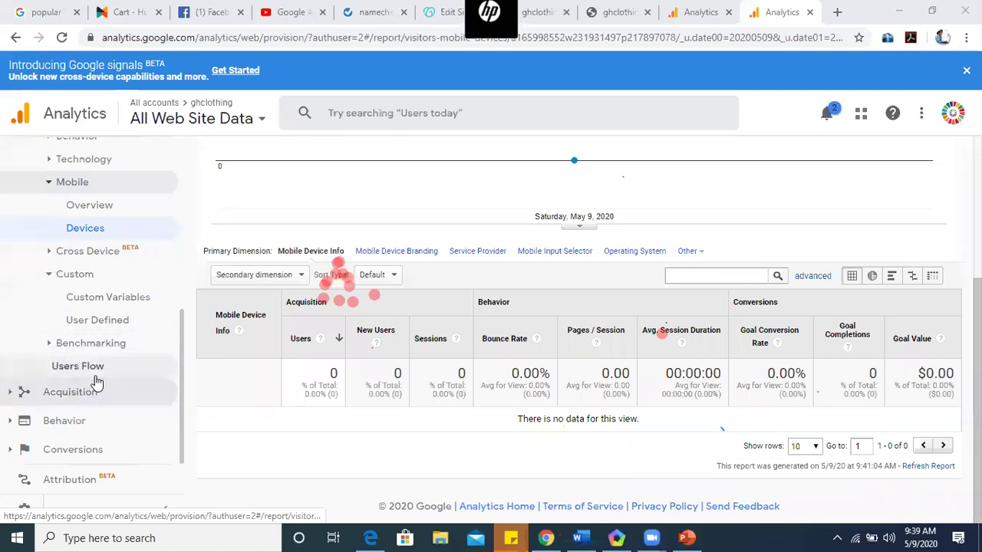
click(84, 395)
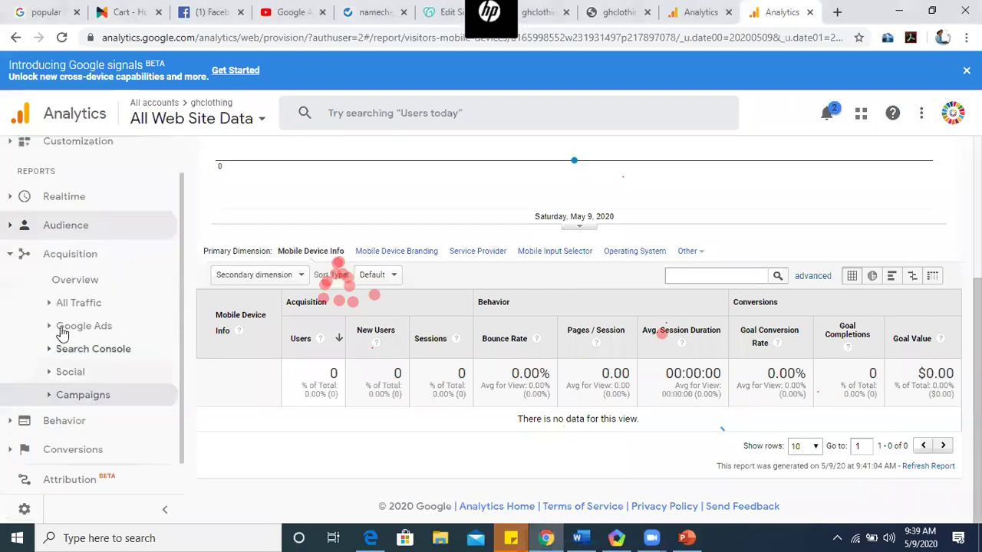
click(69, 225)
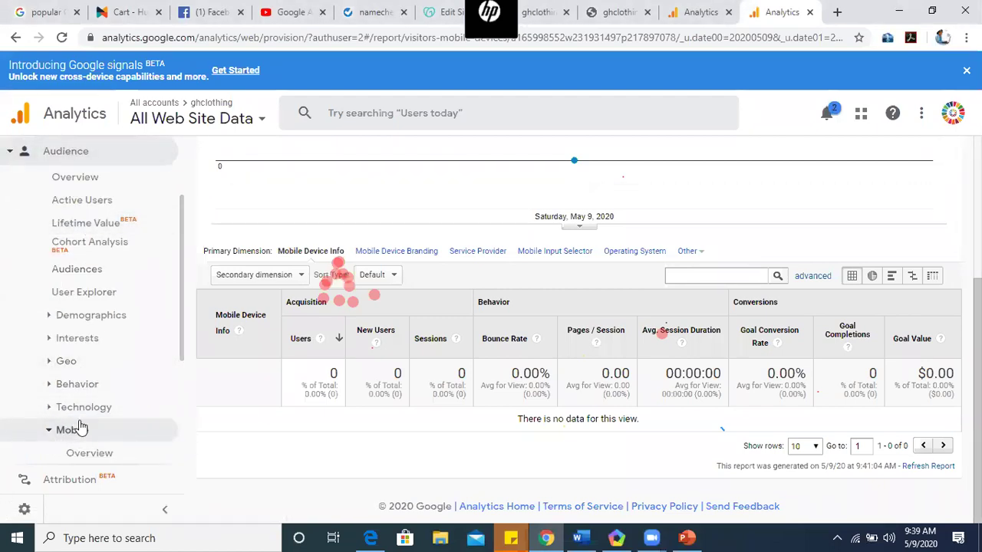
scroll(79, 389, down, 1)
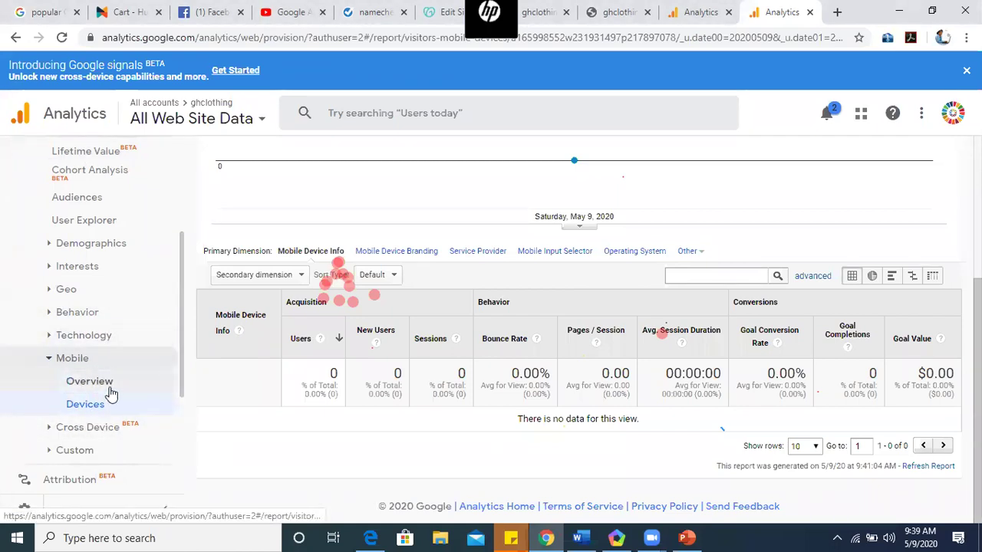
scroll(101, 393, down, 1)
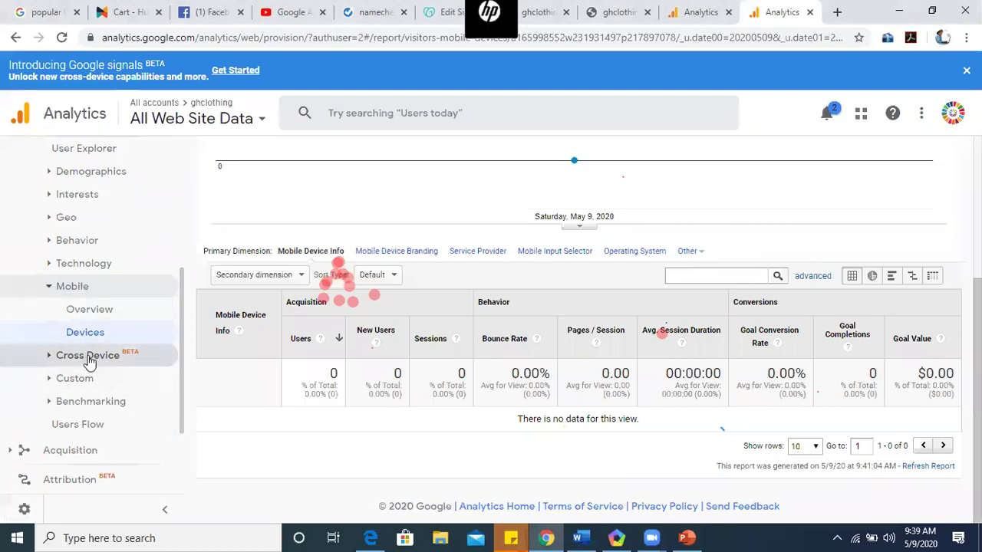
scroll(77, 399, down, 1)
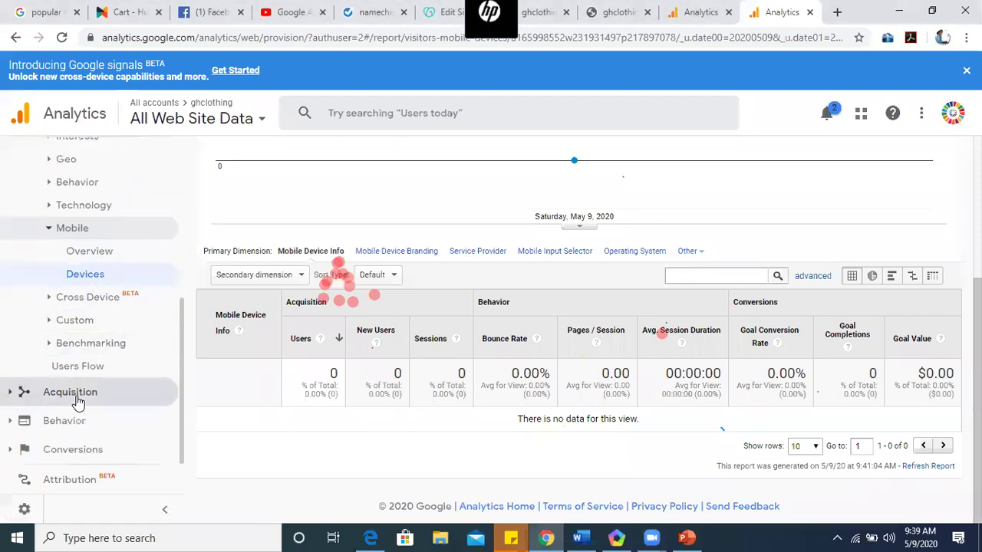
View the empty Users Flow report, then expand Acquisition and Behavior and open Behavior Overview
click(80, 369)
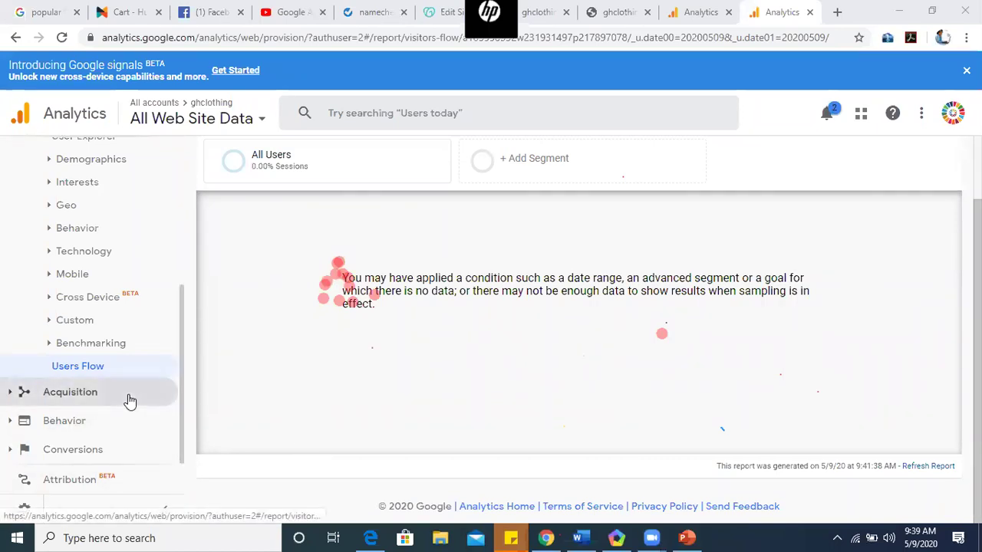
click(51, 392)
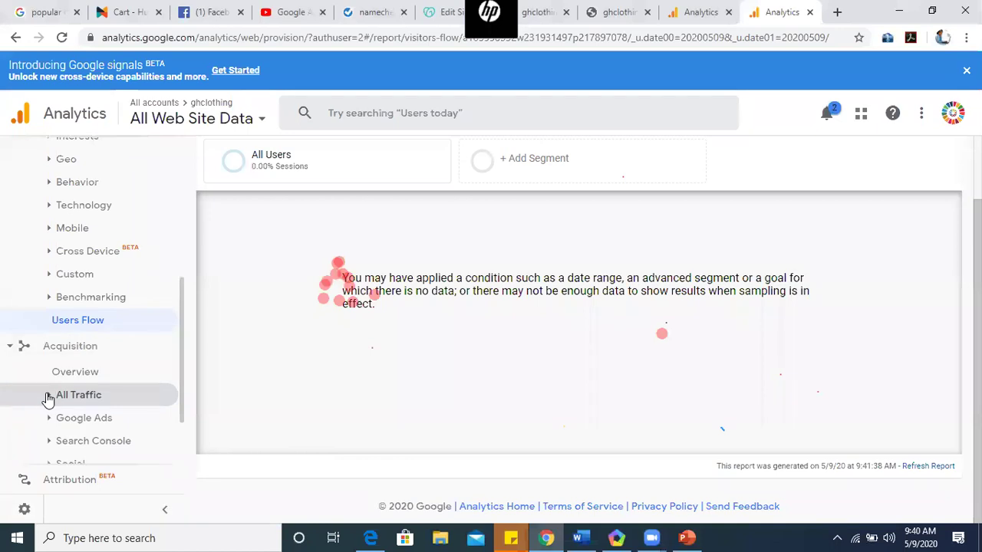
scroll(73, 418, down, 2)
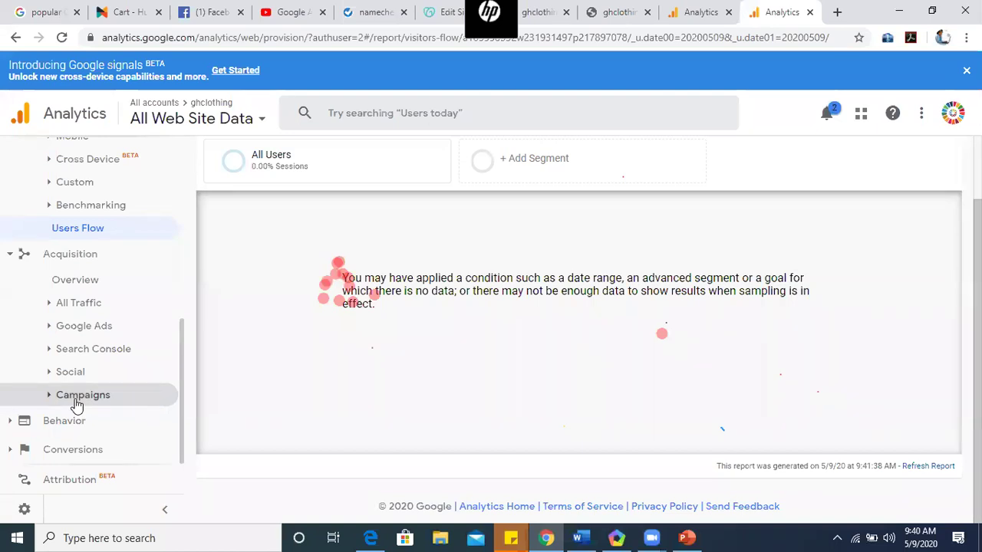
click(71, 423)
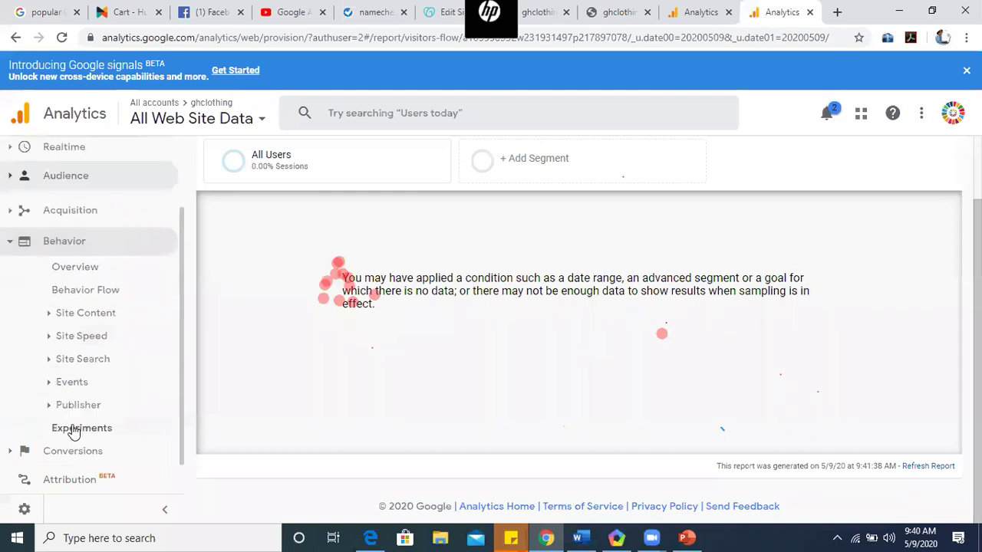
click(101, 261)
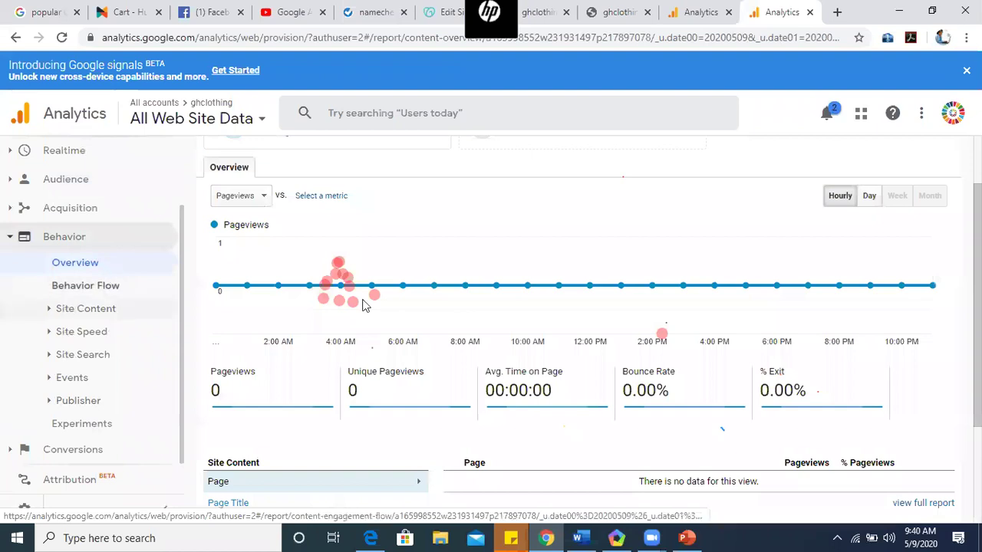
Scroll through the Behavior Overview showing 0 unique pageviews, 00:00:00 time on page and 0.00% exit
scroll(368, 300, down, 3)
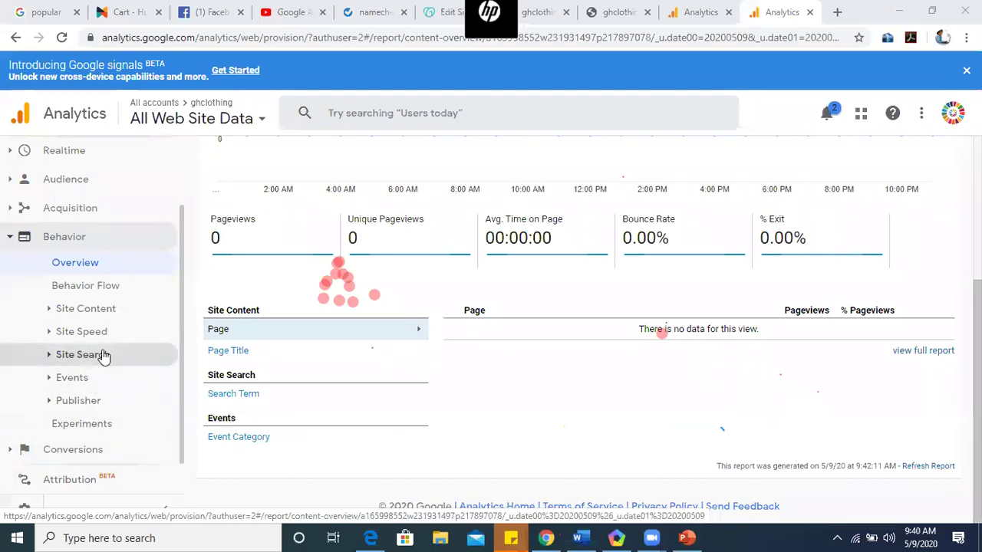
scroll(169, 384, up, 2)
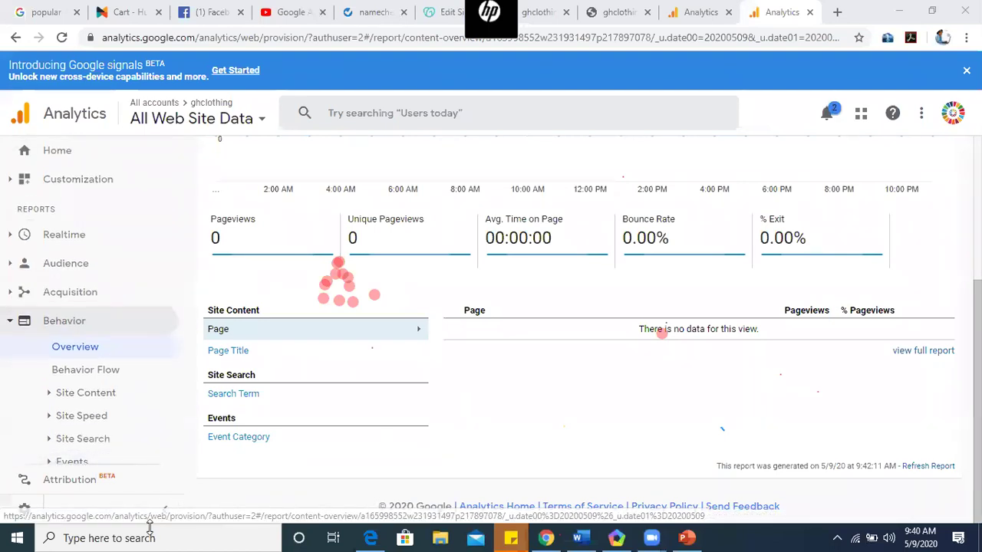
Check the Analytics home dashboard with zero active users, then return to PowerPoint slide 44
click(81, 159)
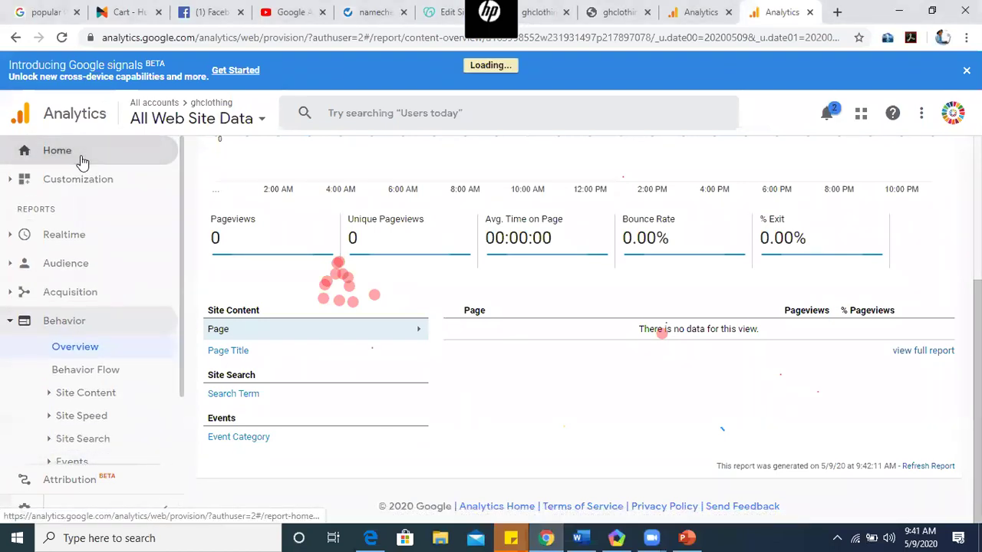
mouse_move(693, 537)
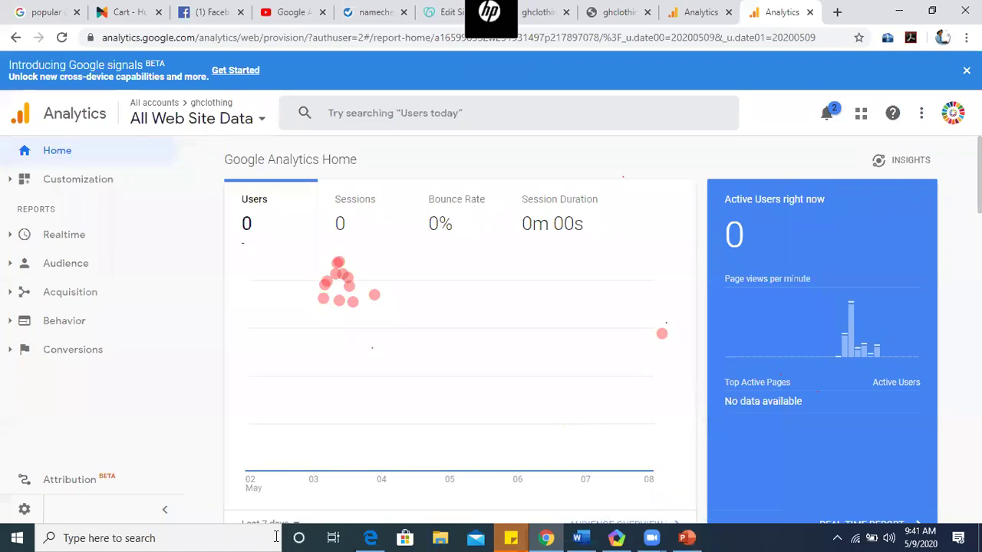
click(686, 537)
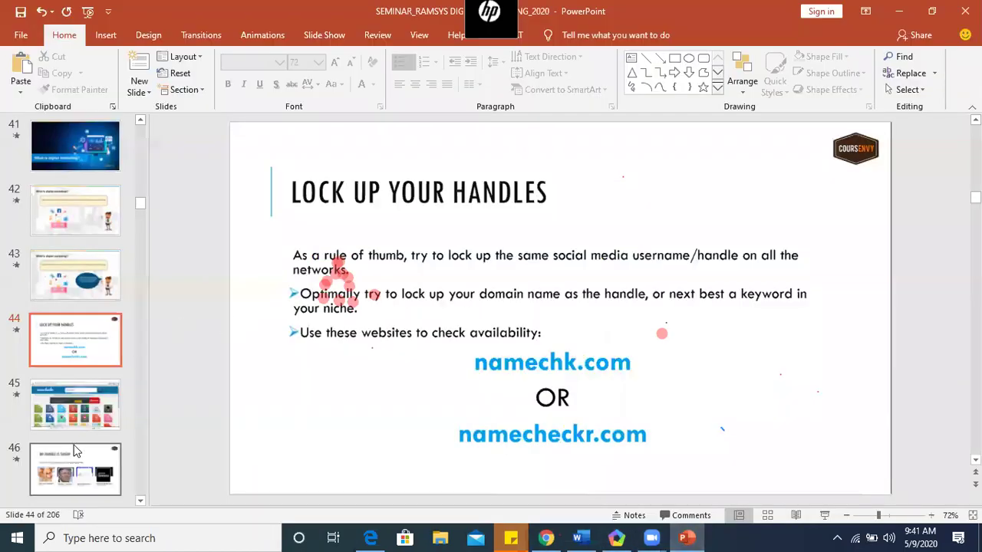
Present the seminar deck full screen up to slide 51, then switch to Google Analytics in Chrome
click(824, 515)
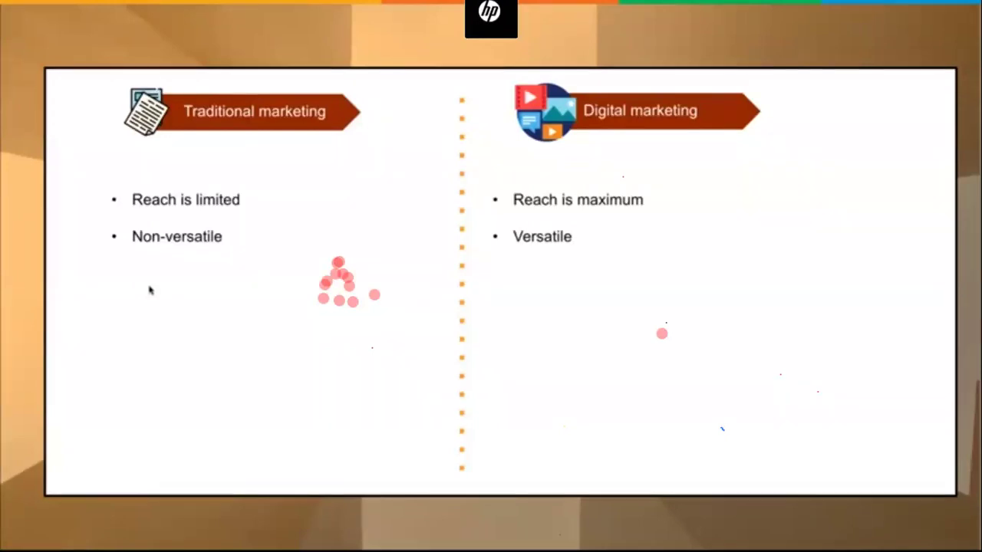
key(Escape)
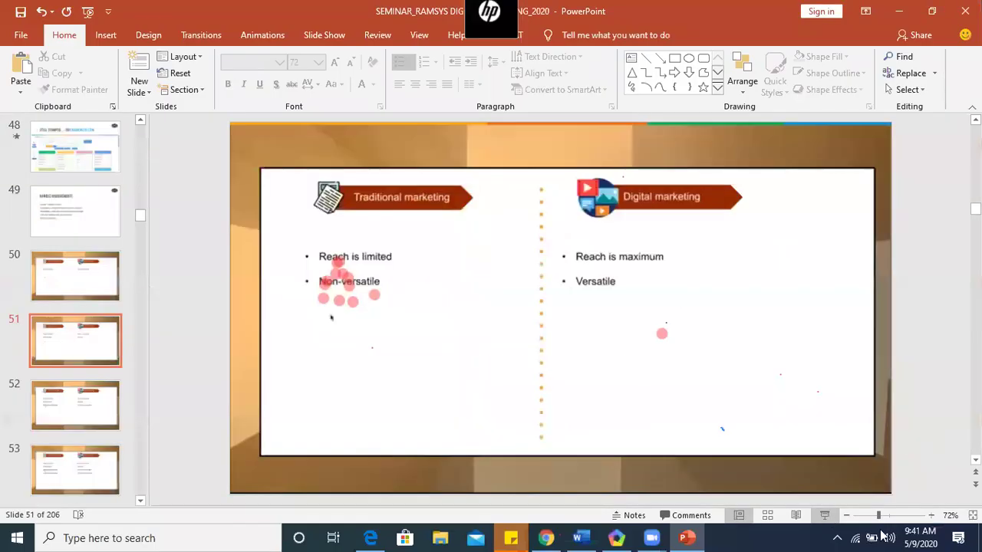
click(546, 537)
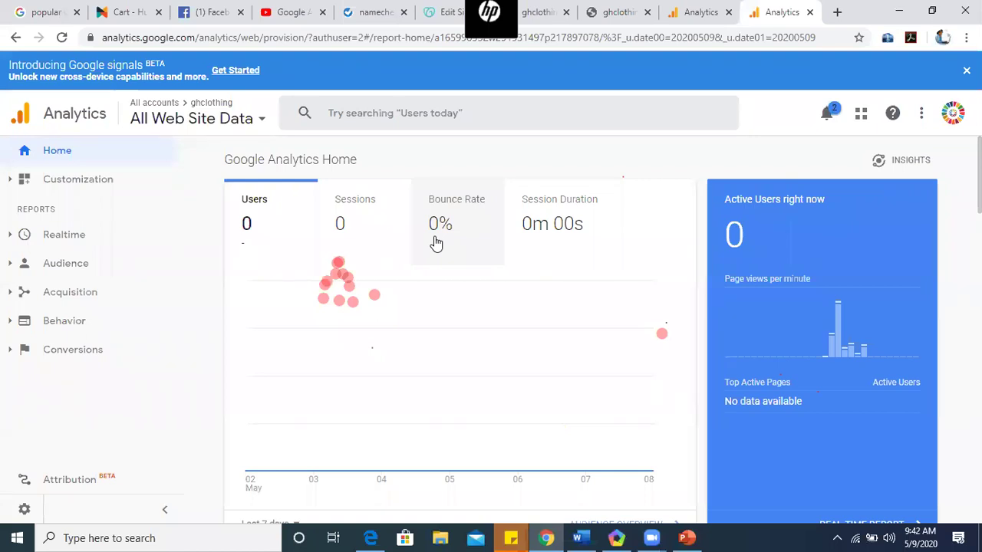
Review the Realtime Overview showing 0 active users, then open the Realtime Locations report
click(26, 235)
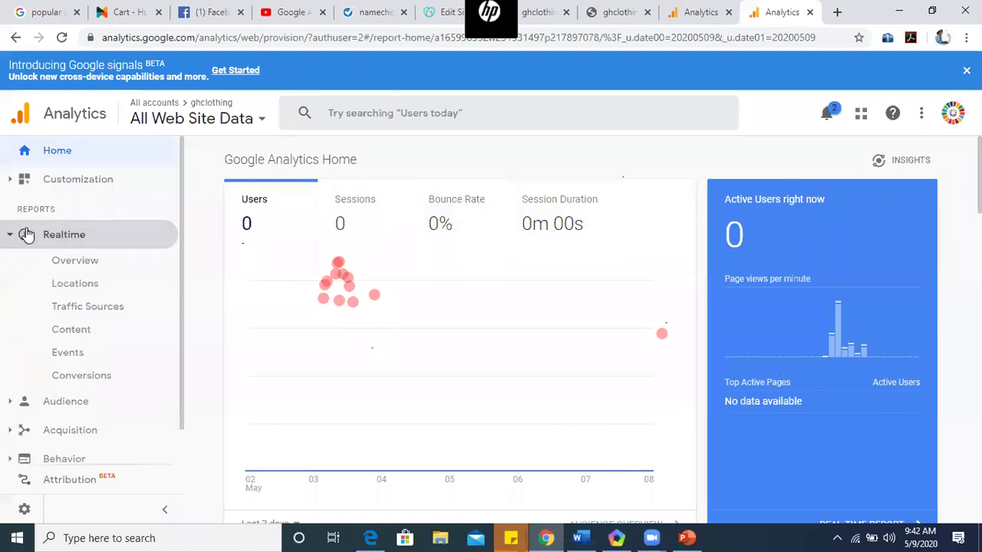
click(90, 258)
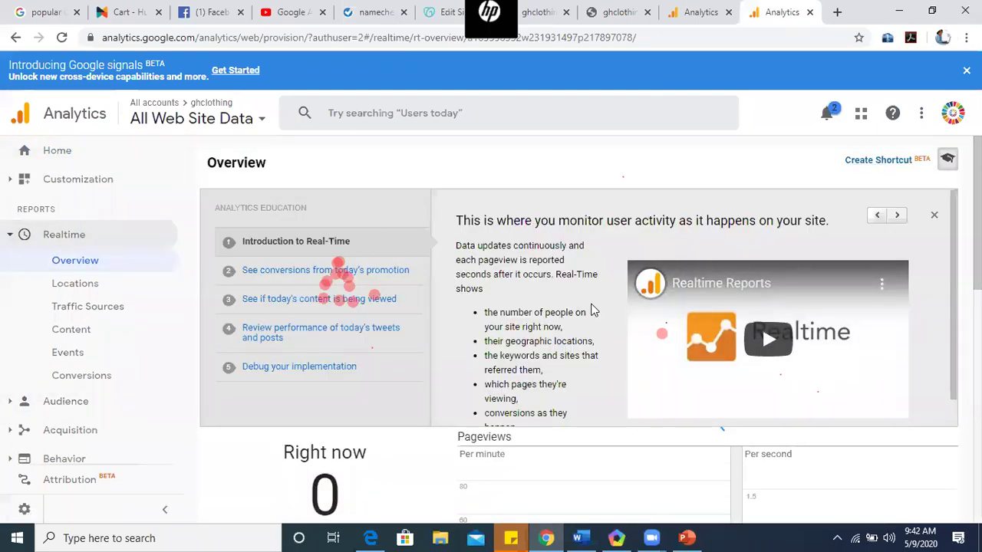
scroll(355, 366, down, 6)
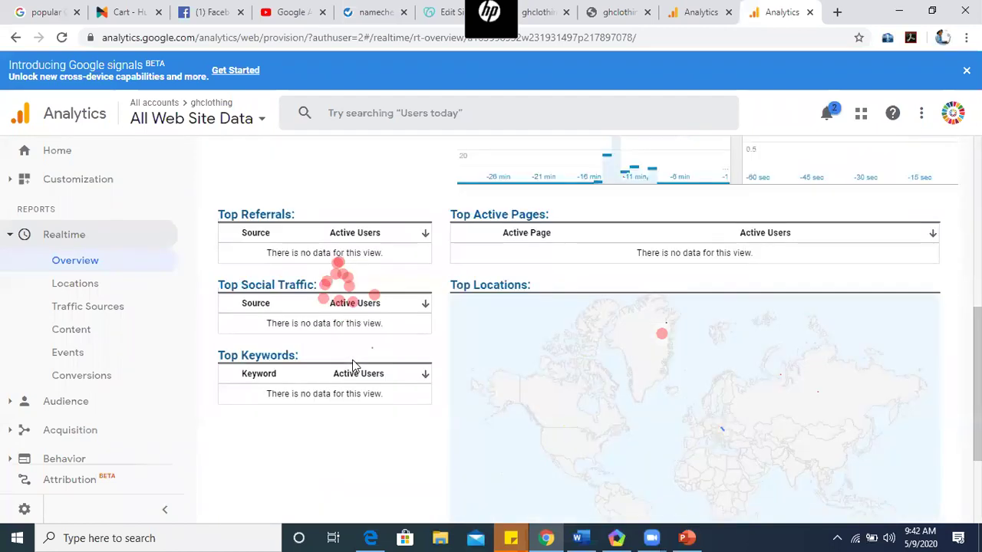
scroll(353, 366, up, 1)
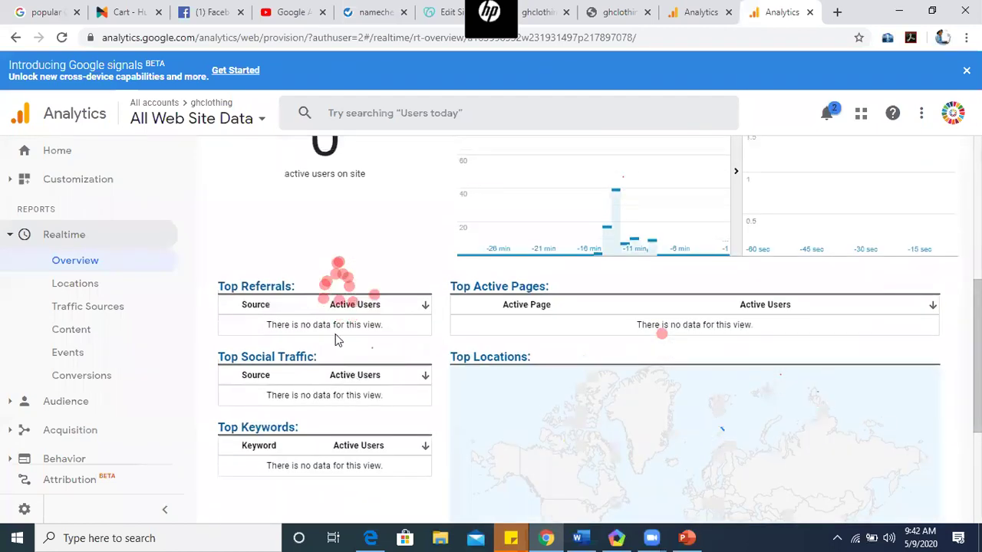
click(193, 121)
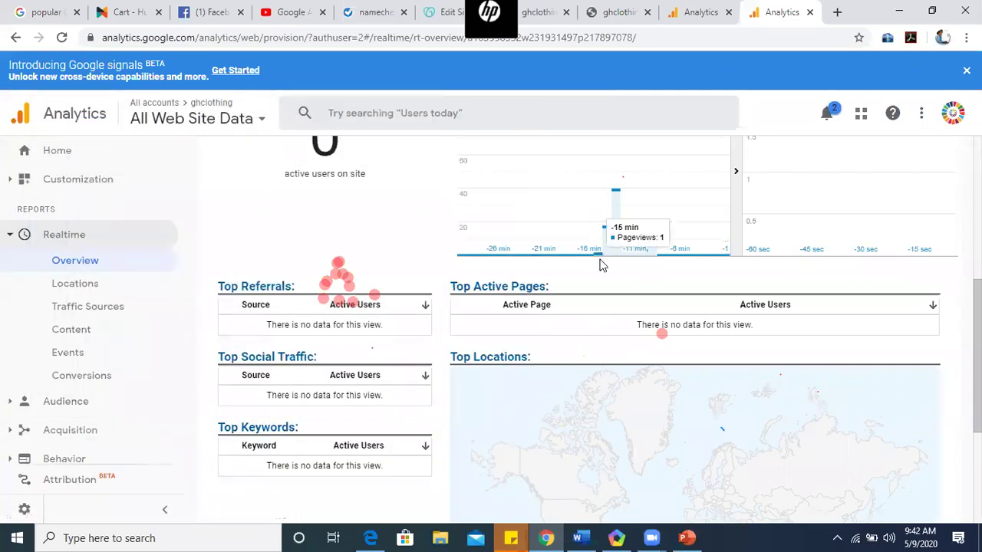
scroll(614, 238, up, 5)
scroll(645, 397, down, 1)
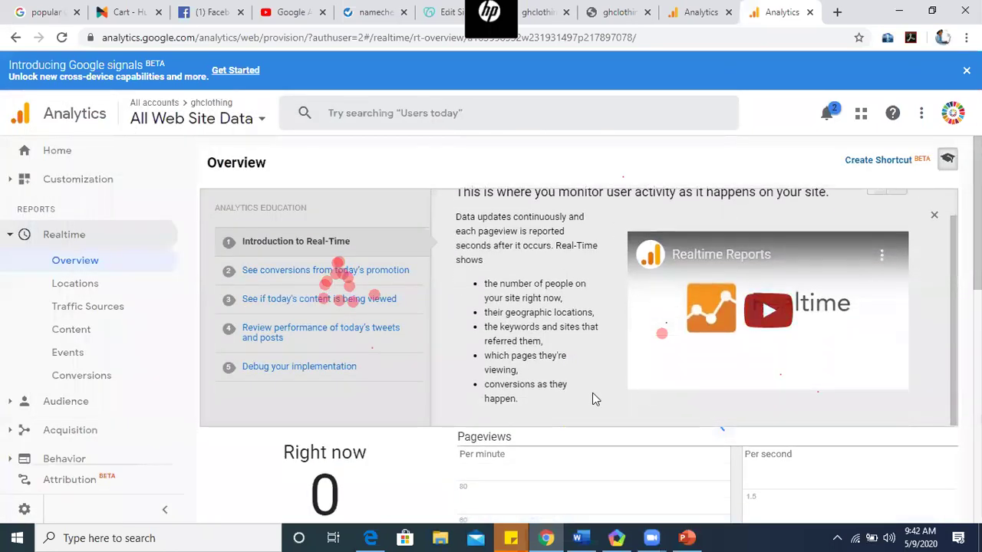
click(98, 291)
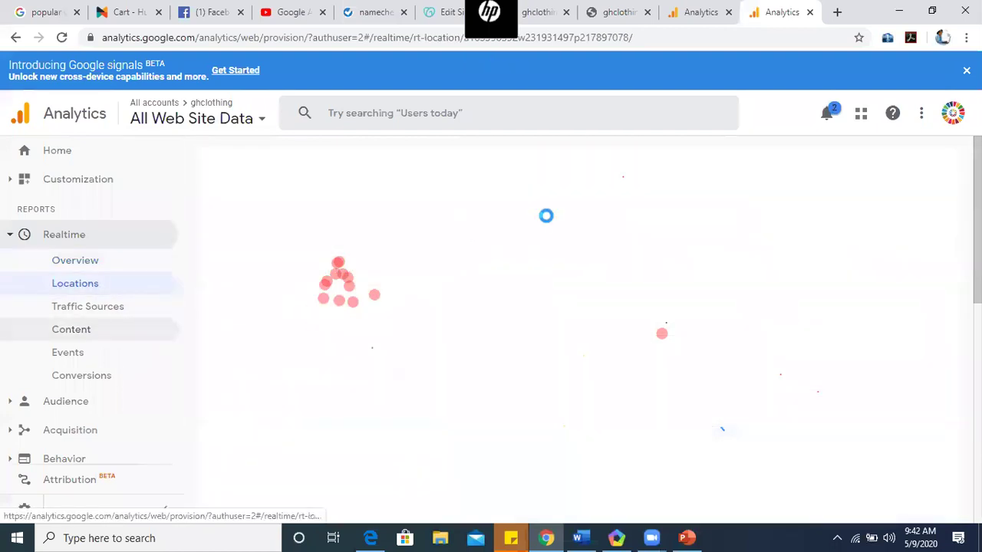
Reload the live ghclothing website to register a visit
key(ctrl+shift+Tab)
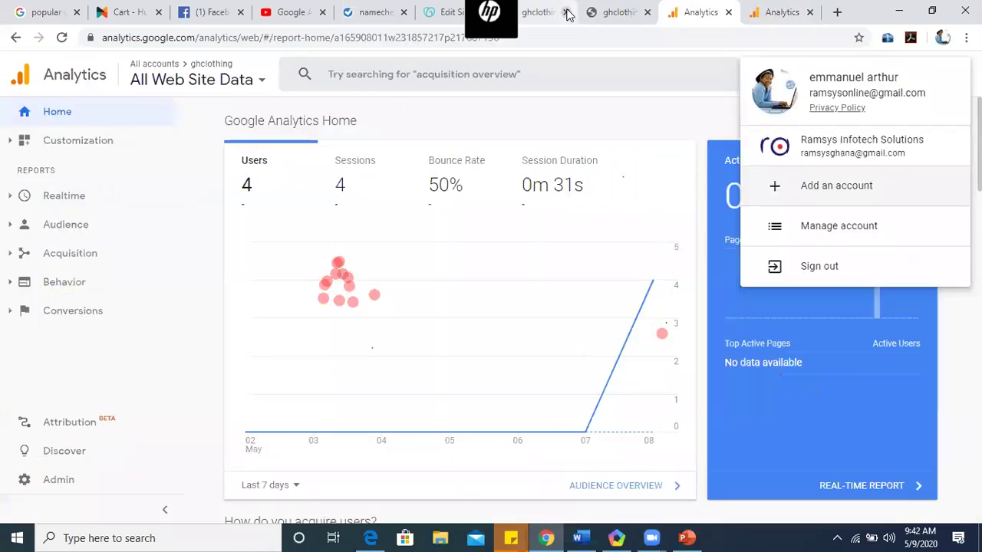
click(602, 11)
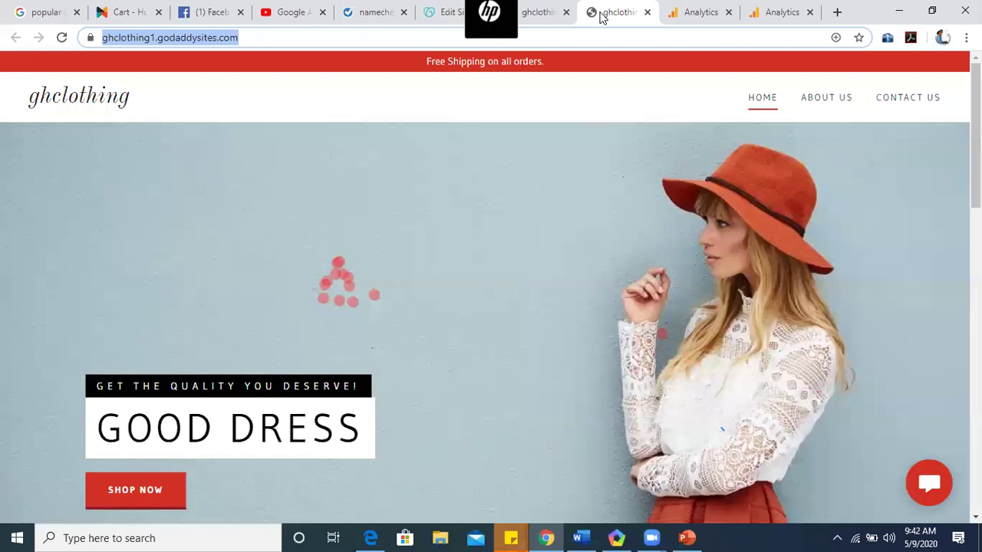
click(64, 38)
click(700, 12)
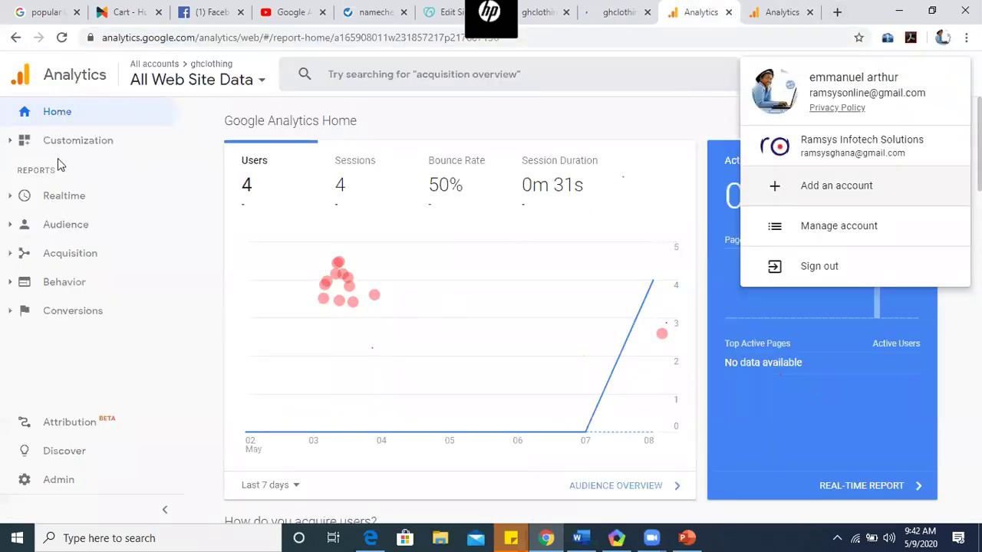
Return to Realtime Locations, now showing 3 active users from 1 city, and expand Audience
click(43, 211)
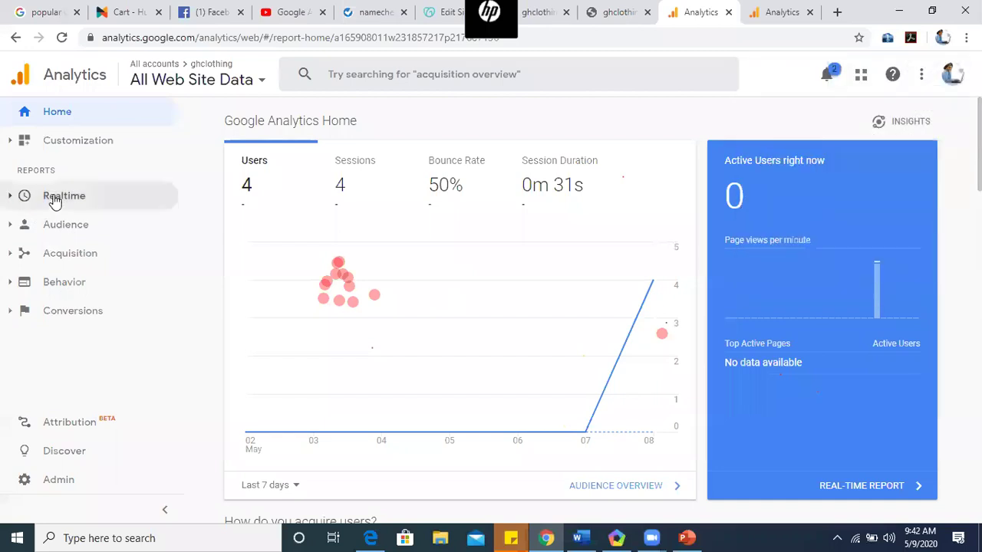
click(788, 10)
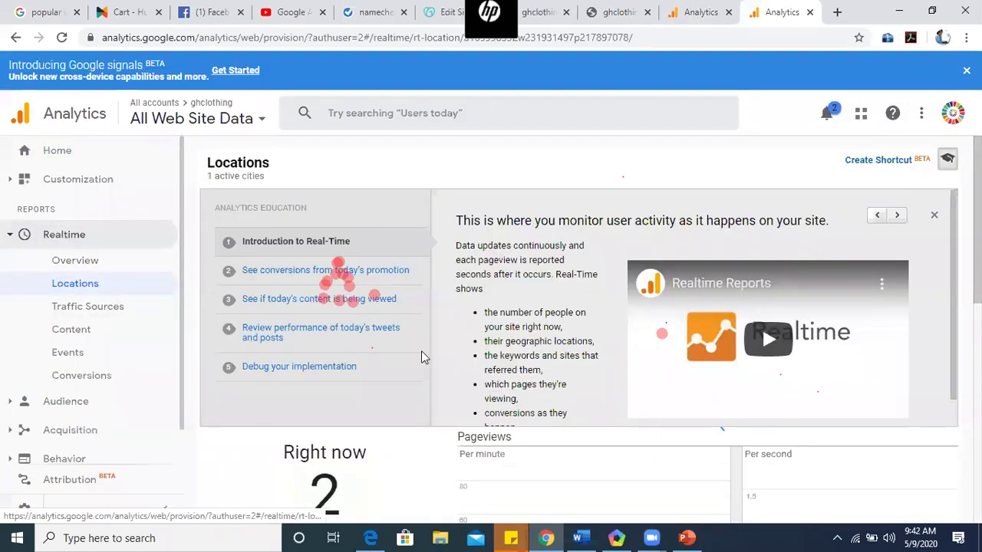
scroll(421, 350, down, 2)
scroll(491, 361, up, 2)
scroll(564, 379, up, 1)
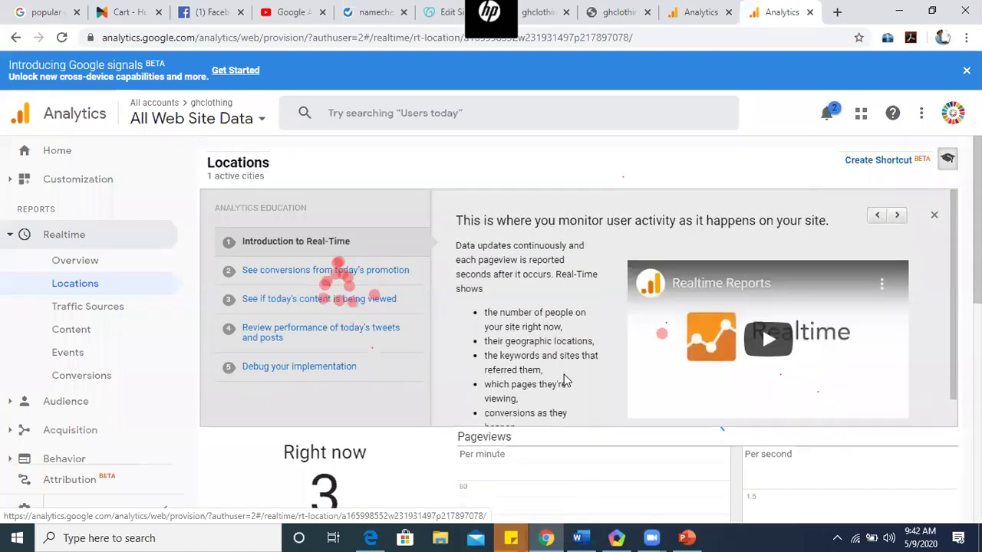
scroll(564, 379, down, 1)
scroll(69, 367, down, 1)
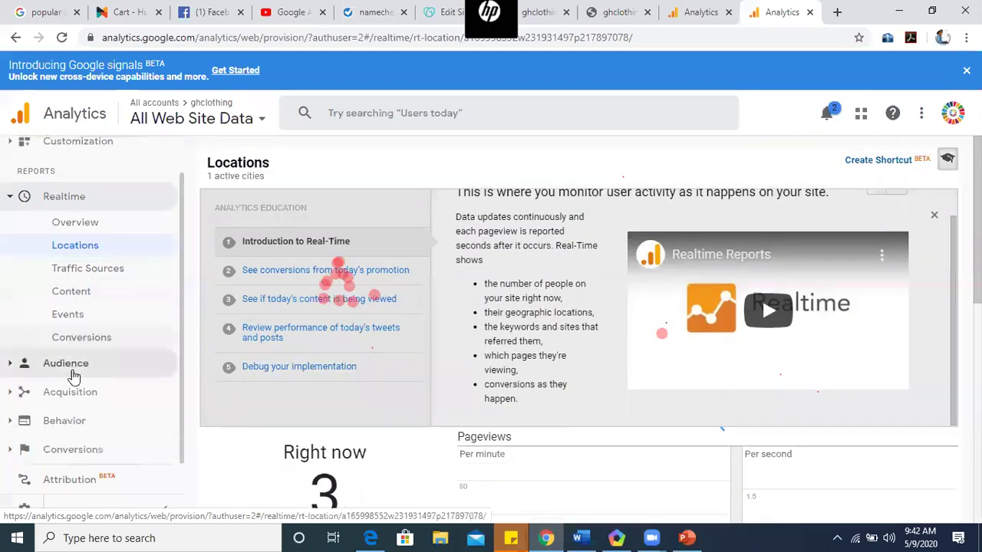
click(122, 360)
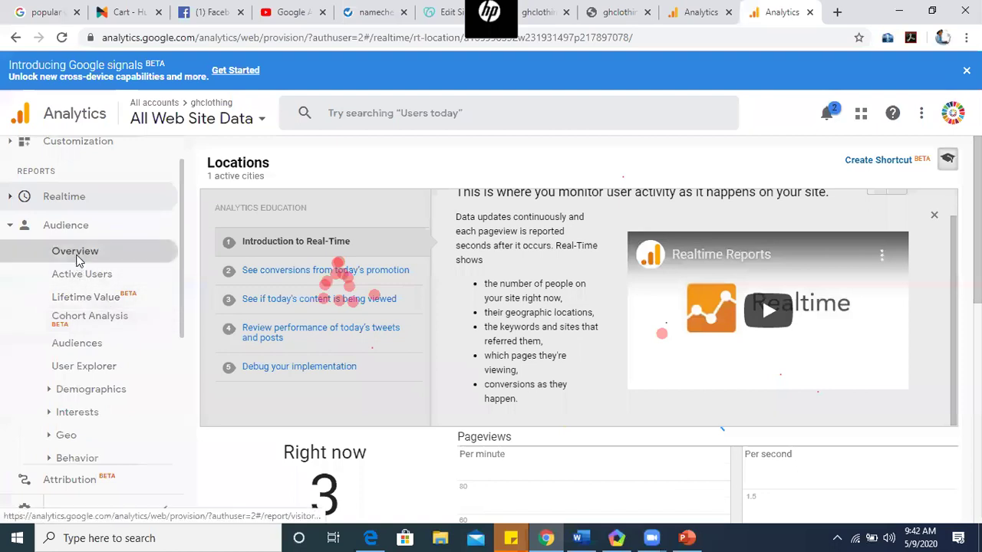
Check the Audience Overview date range for May 2–8, 2020 (0 users), then go back to PowerPoint
click(75, 251)
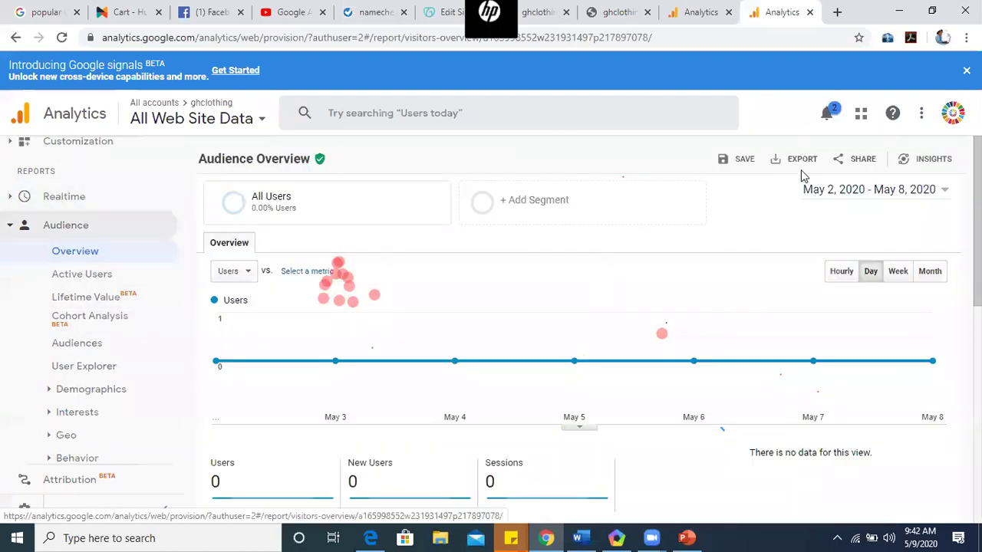
click(883, 189)
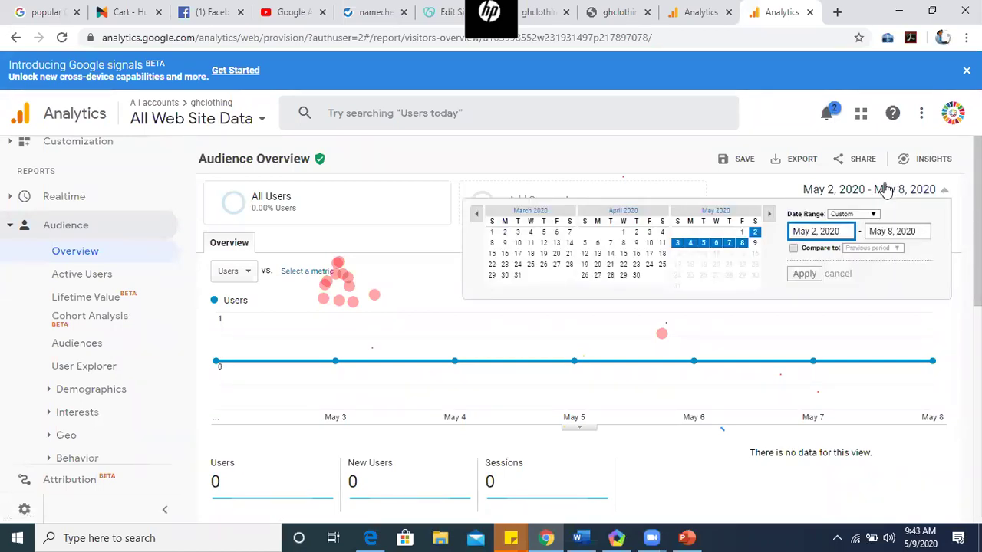
click(886, 189)
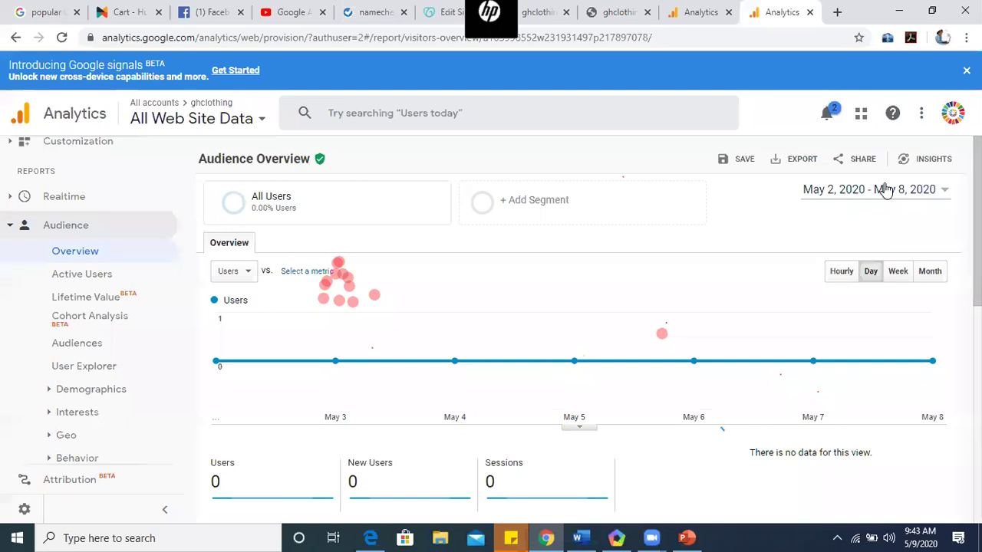
mouse_move(421, 369)
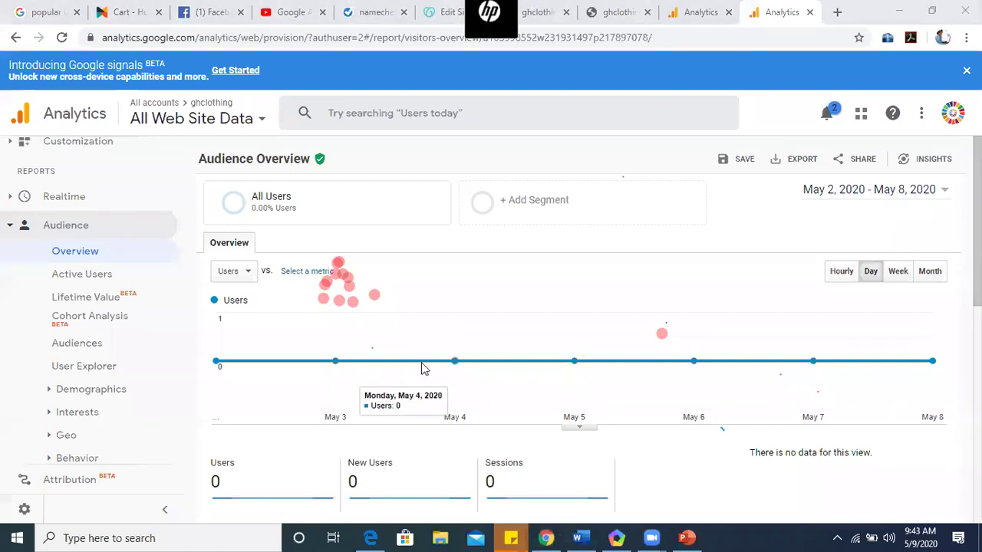
click(855, 191)
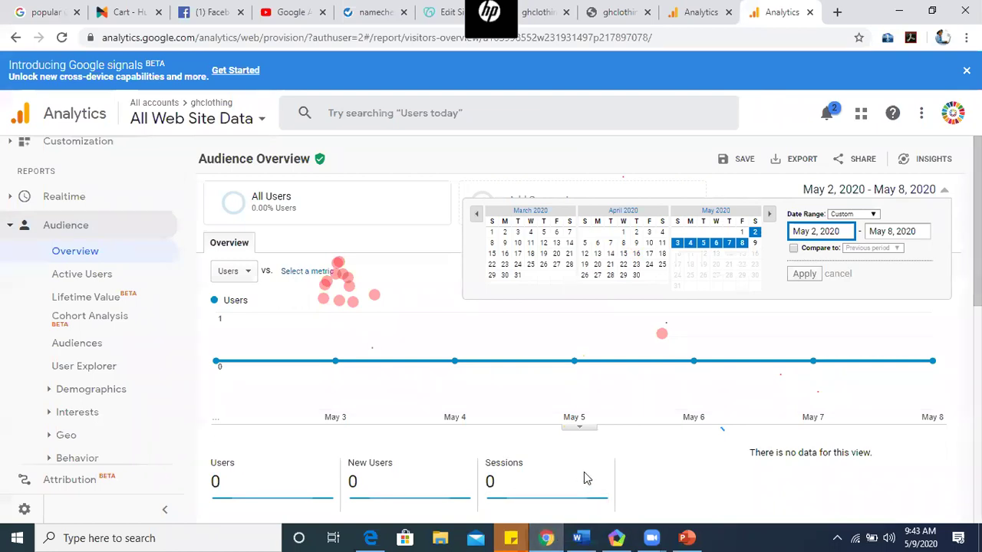
click(685, 538)
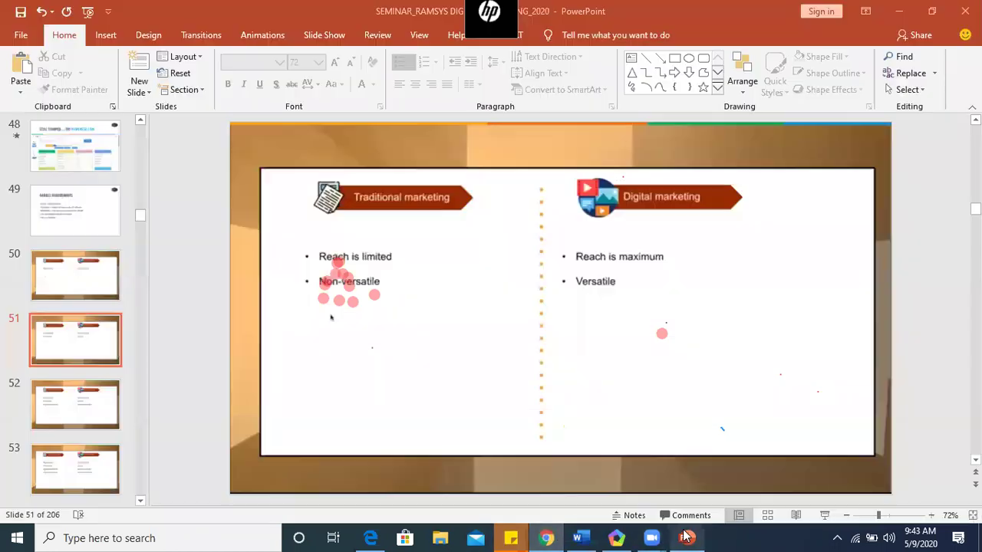
Present slide 51 full screen, revealing the delayed vs instant communication and real time results points
click(825, 515)
click(150, 289)
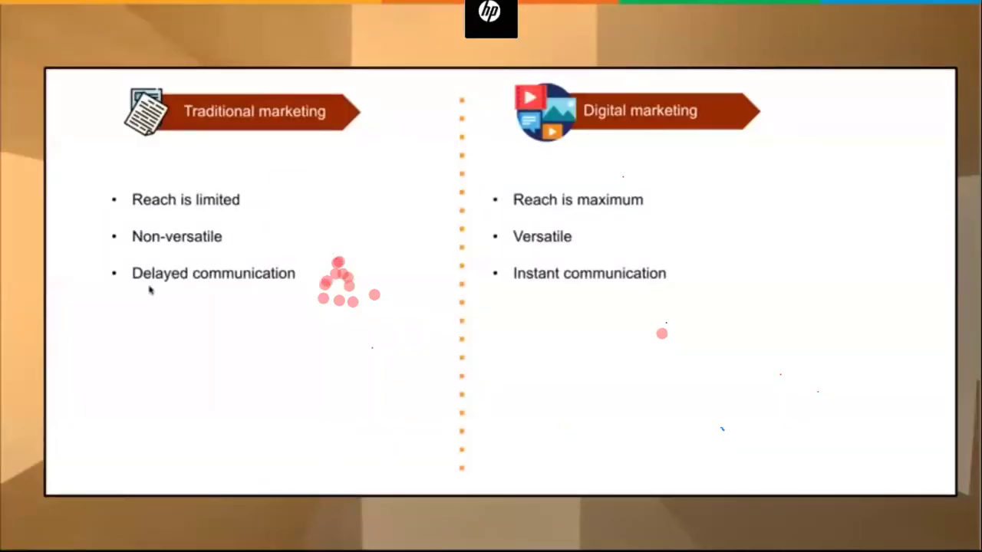
click(150, 289)
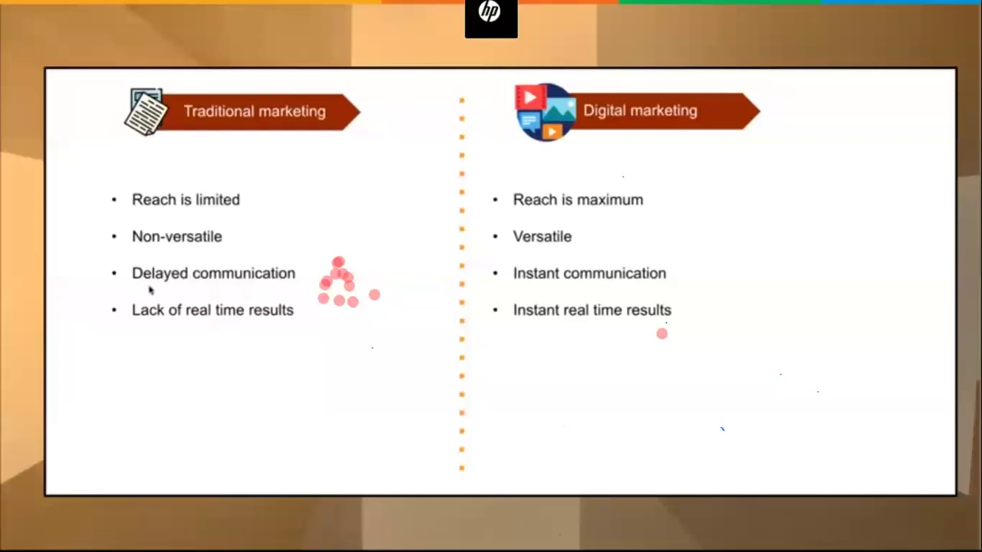
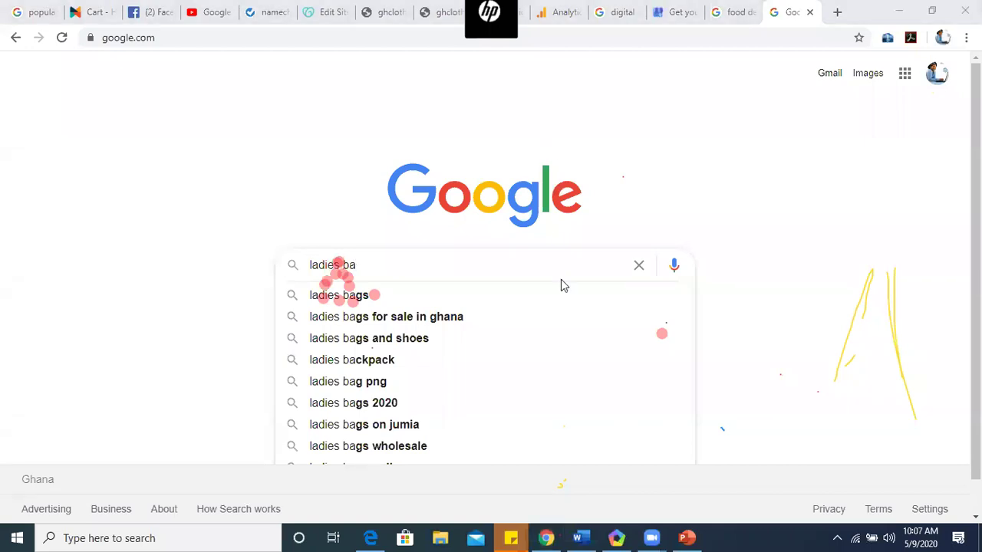
In a new tab, search Google for 'amazon' and open the Amazon.com home page
click(837, 13)
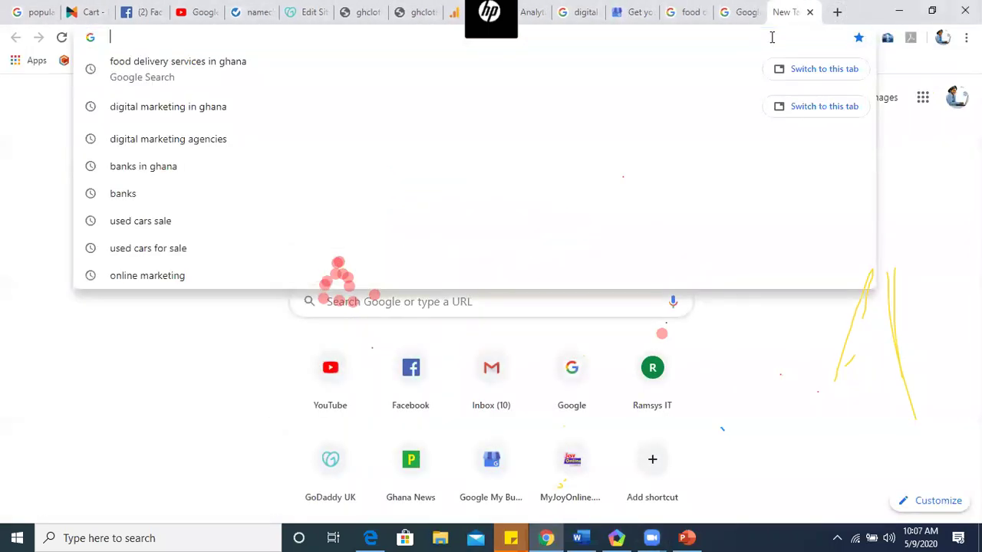
text(ama)
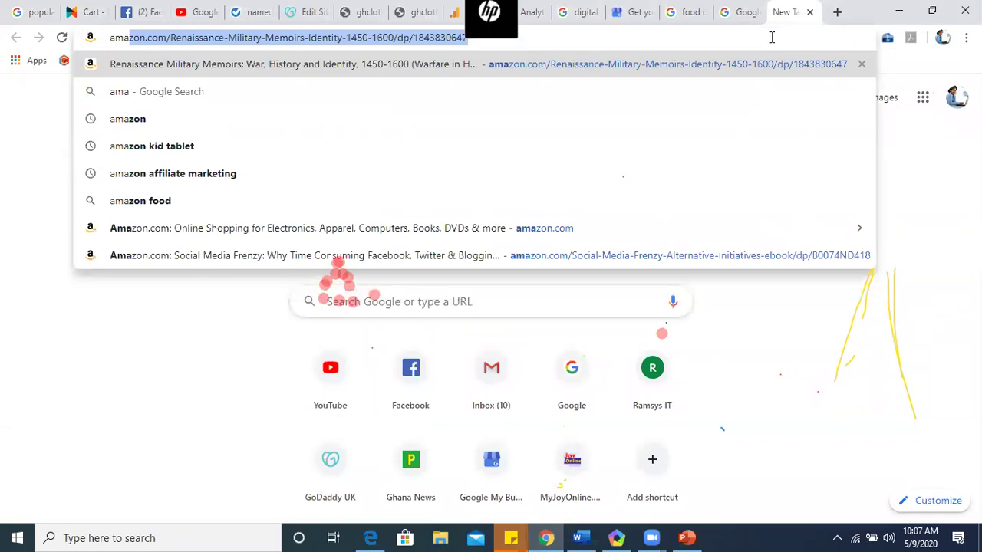
text(zon)
key(Return)
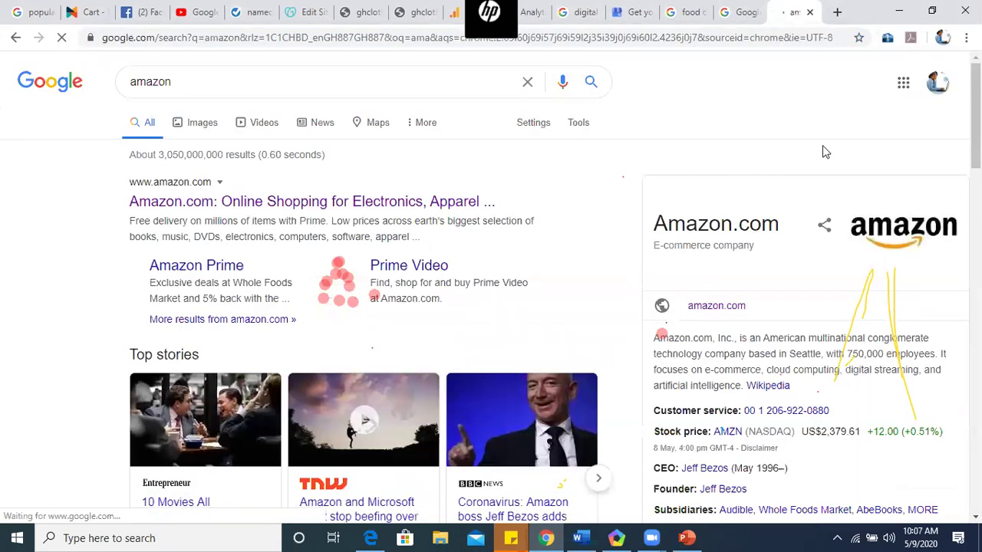
click(290, 201)
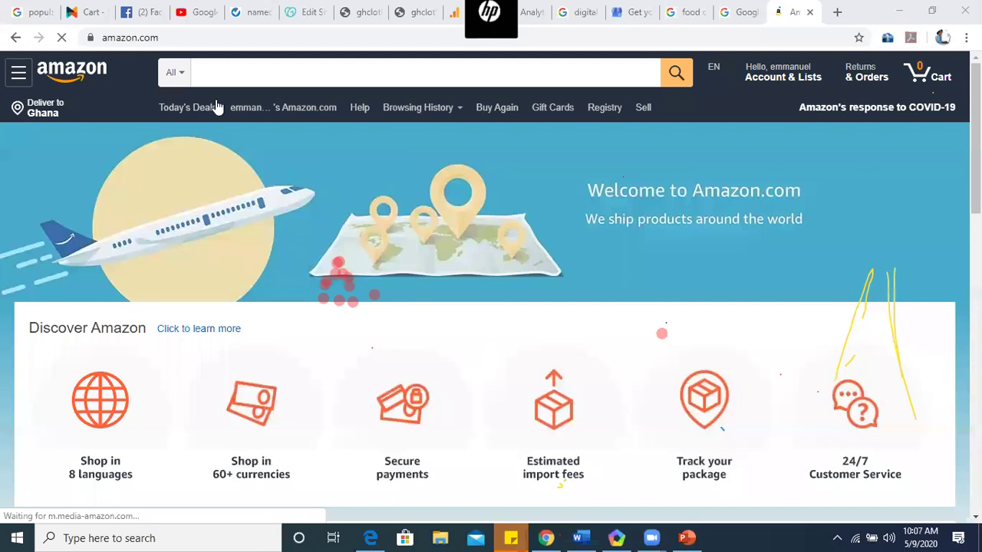
Type 'ladies bag' into Amazon's search box to see suggestions, then open a blank tab
click(211, 72)
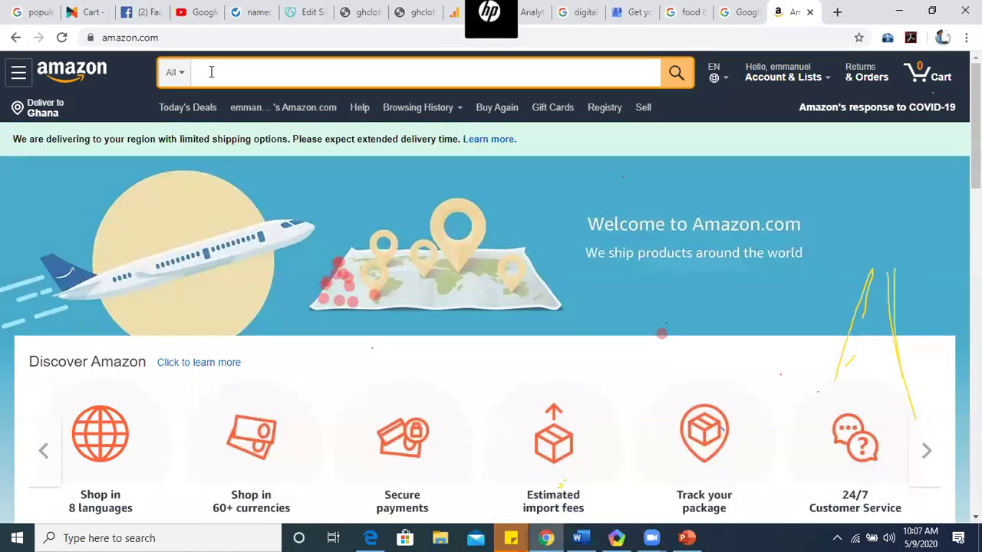
text(lad)
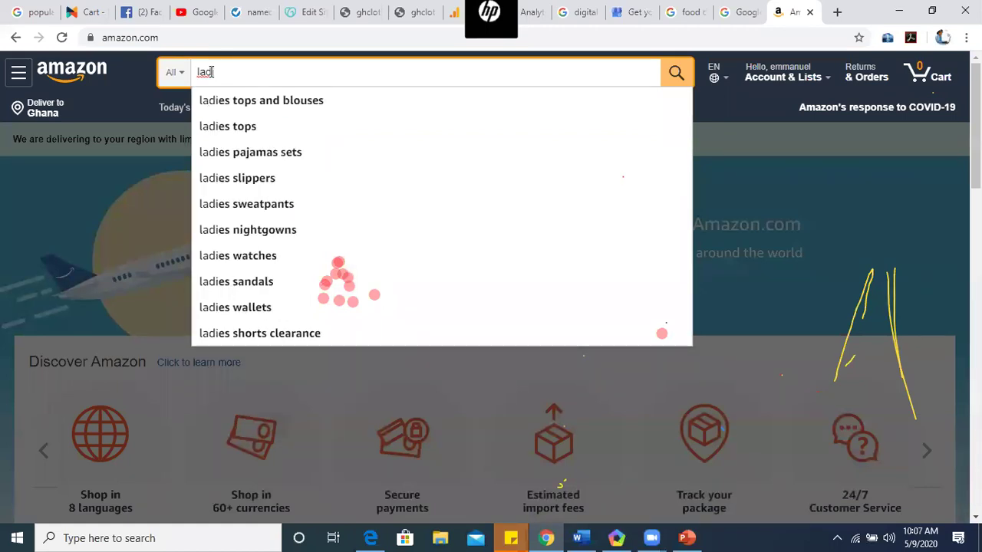
text(iies)
click(212, 71)
key(BackSpace)
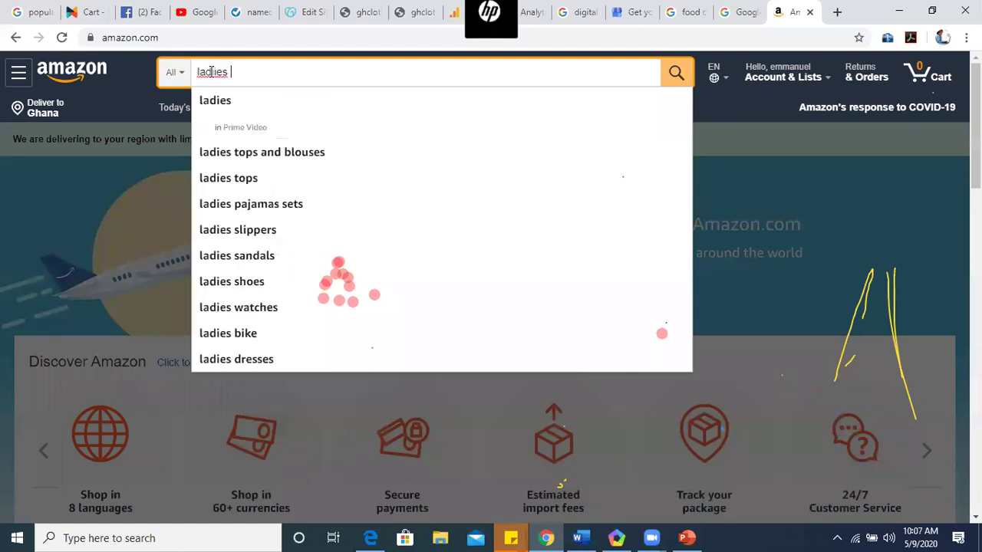
text(ba)
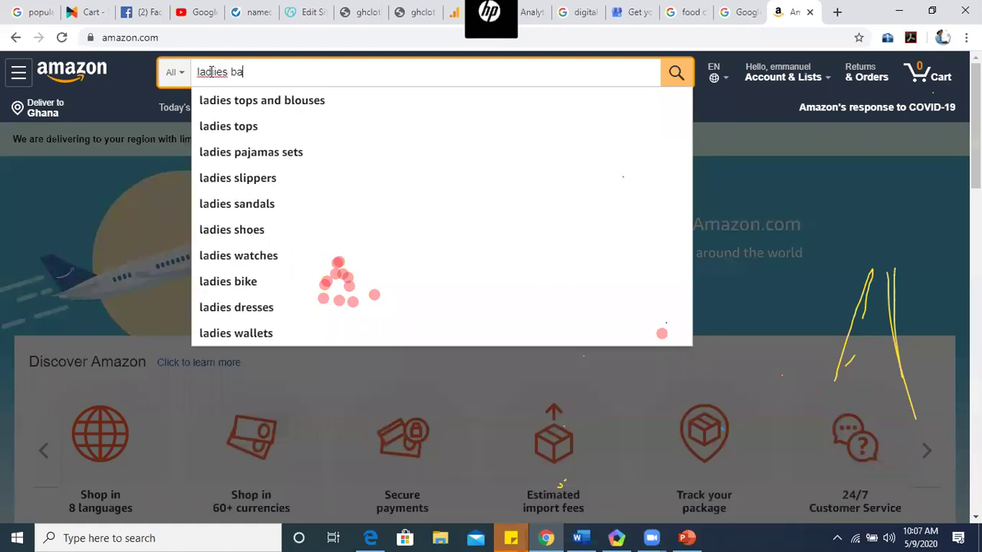
text(g)
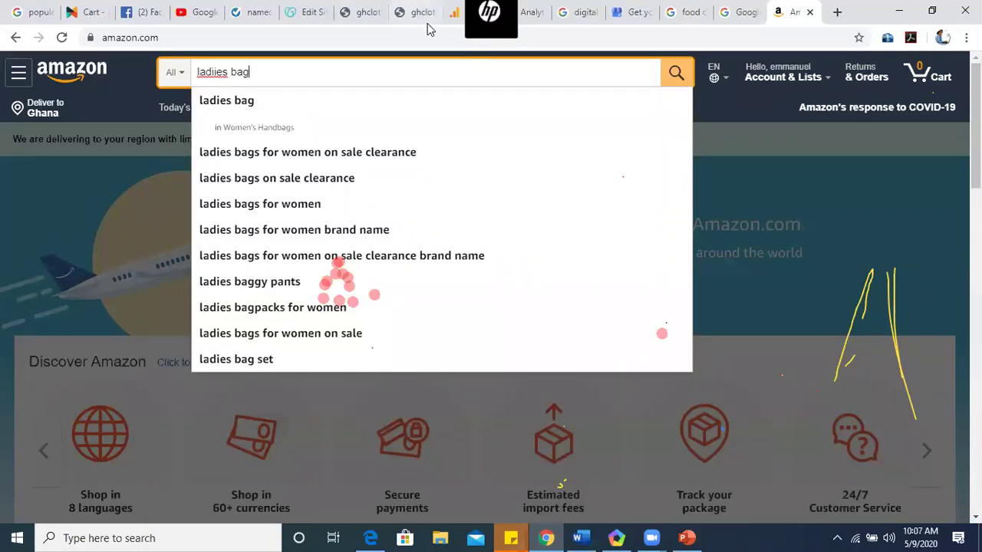
key(ctrl+t)
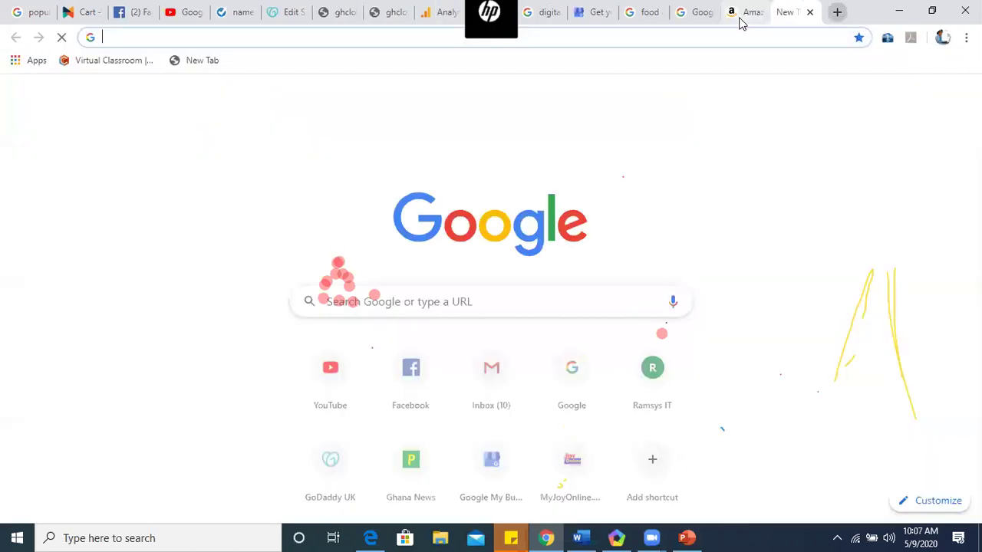
Search Google for 'google keyword planner' and go into the Google Ads Keyword Planner tool
click(714, 35)
text(goo)
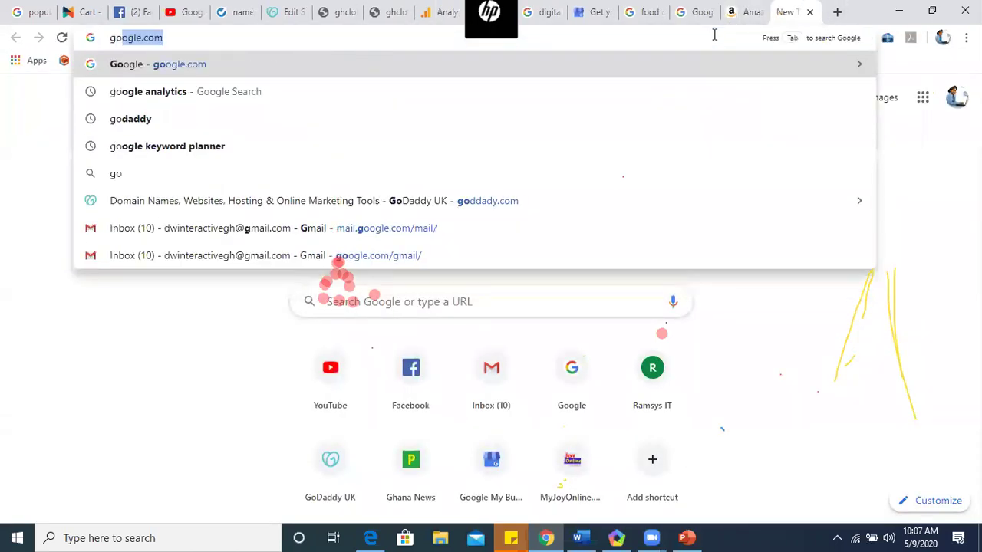
text(gle )
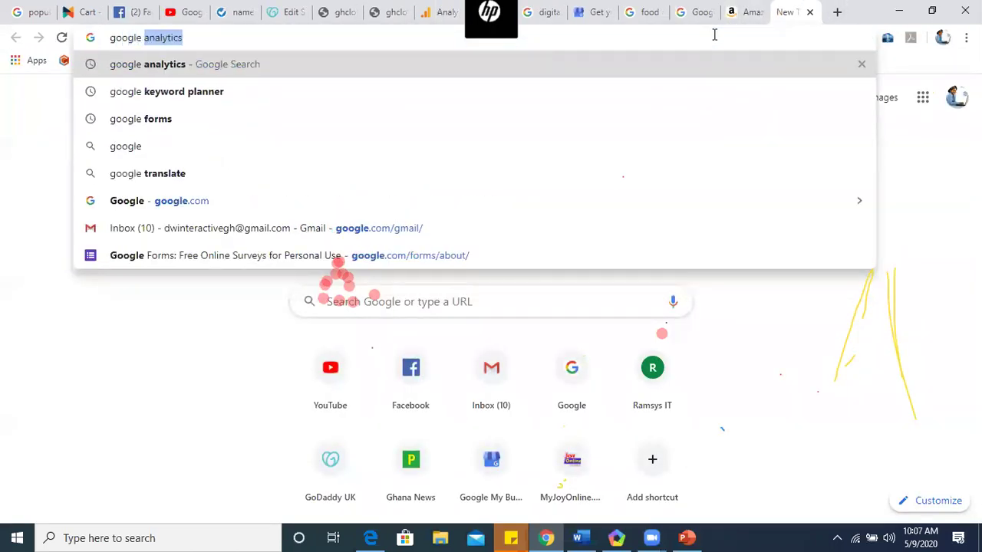
text(ke)
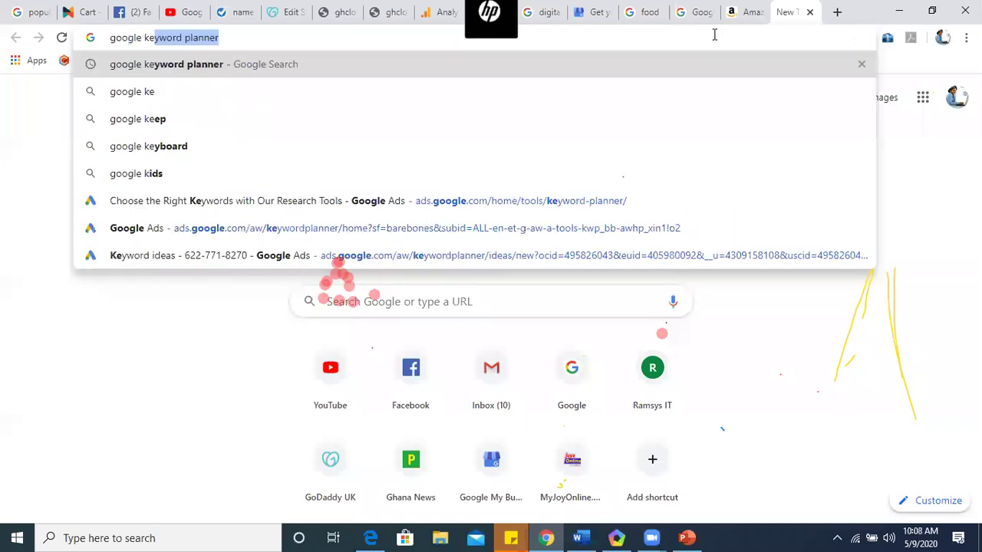
key(Return)
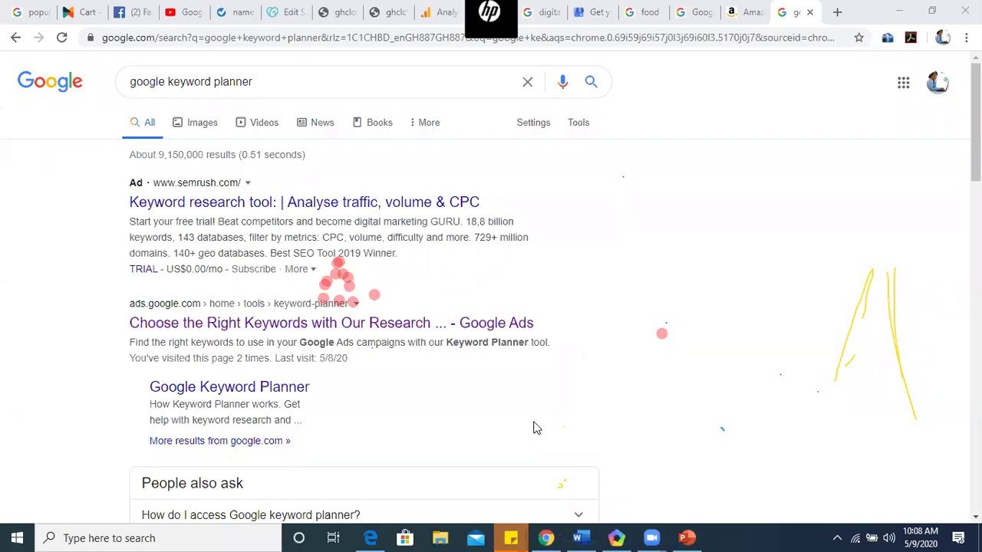
click(193, 325)
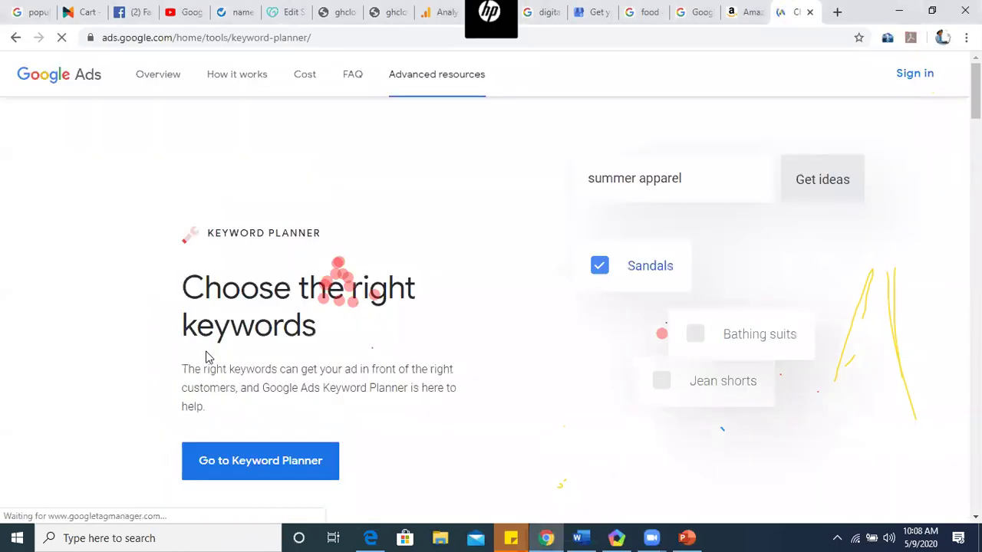
scroll(222, 345, down, 3)
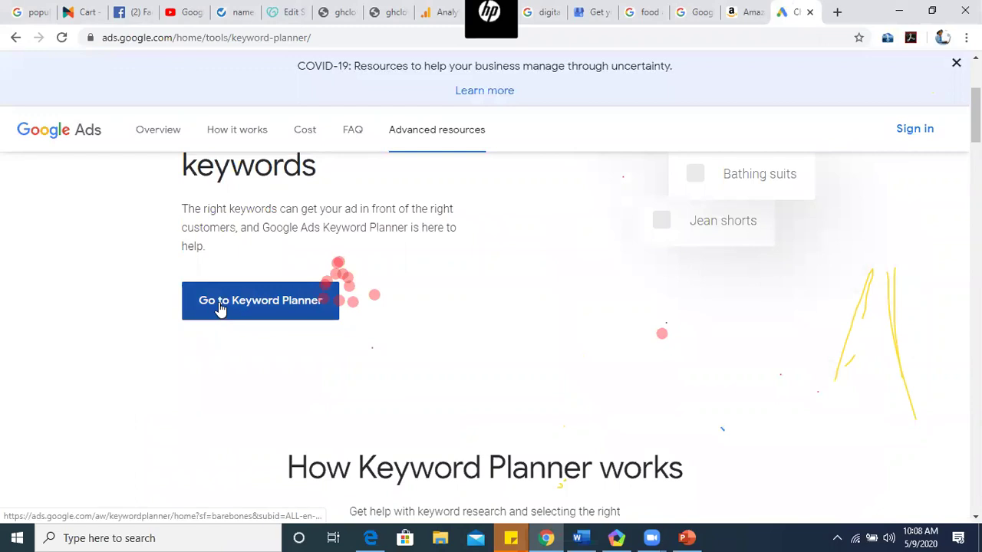
click(219, 307)
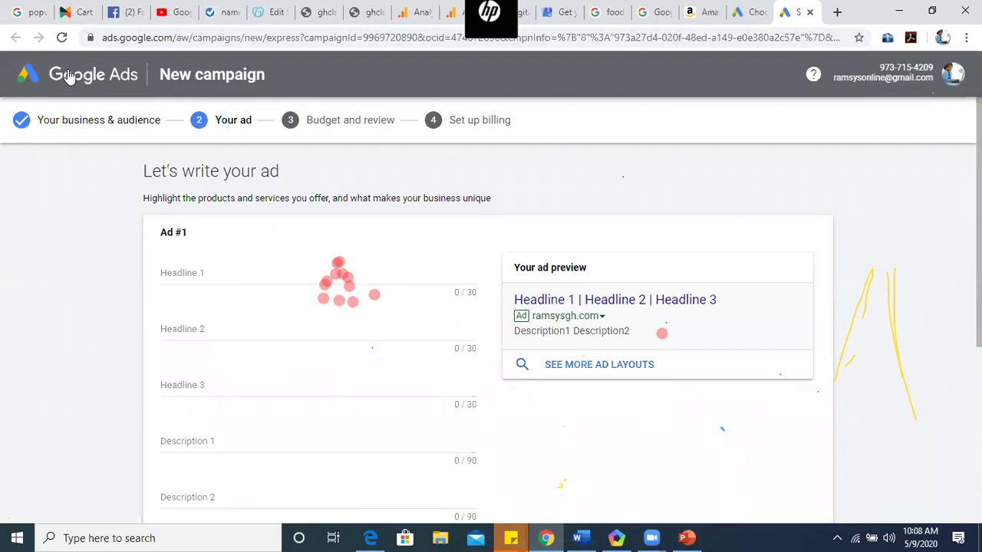
Return to the new campaign's keyword themes step
click(129, 40)
scroll(291, 268, down, 4)
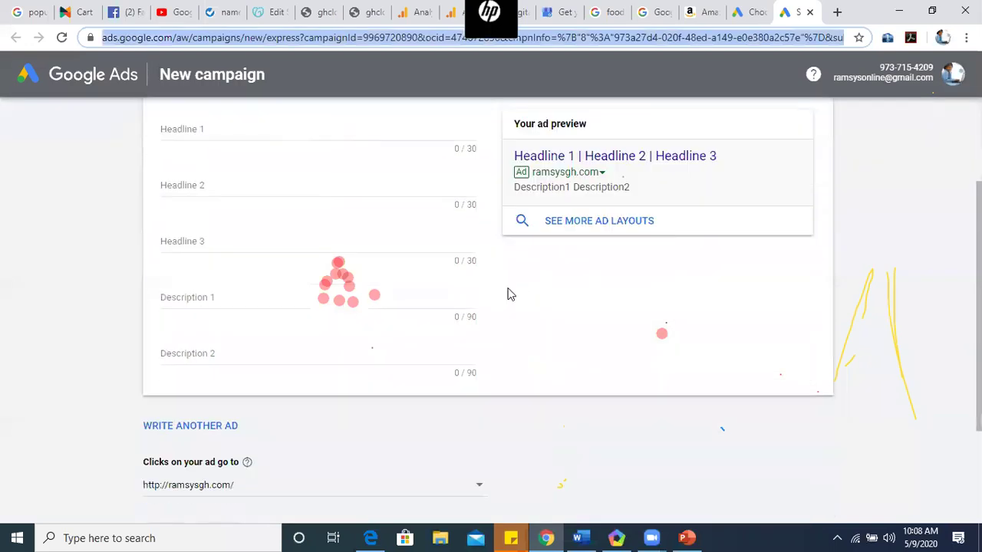
click(163, 381)
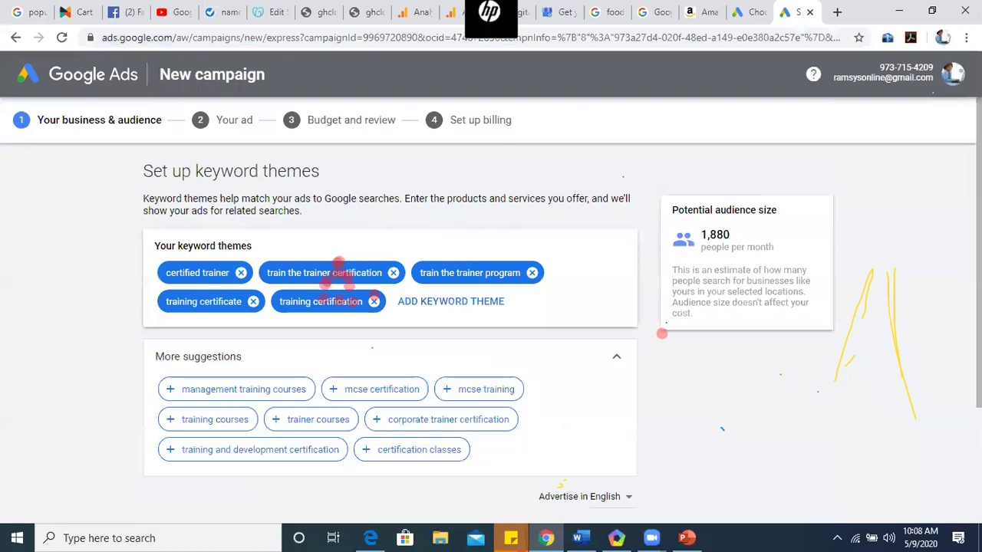
scroll(345, 261, down, 2)
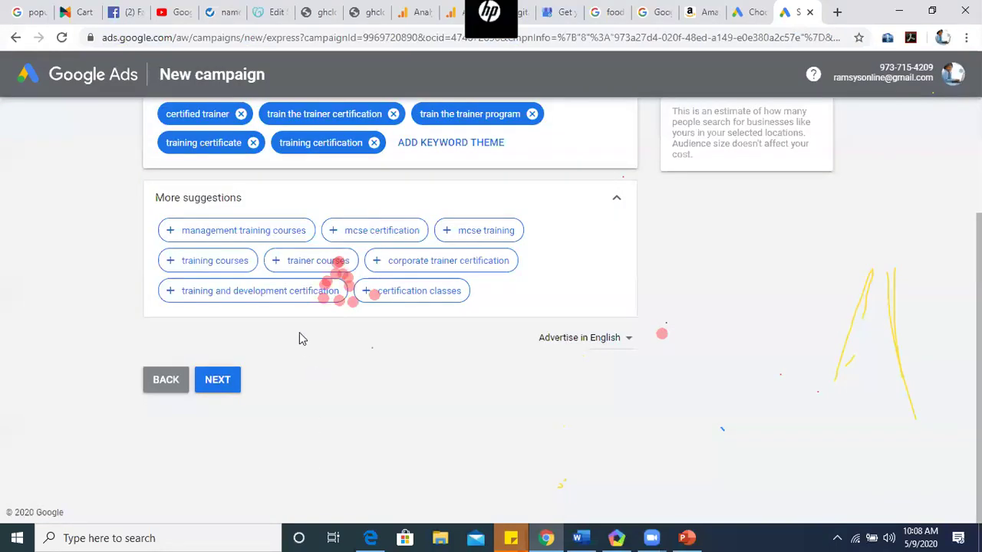
scroll(299, 335, up, 2)
scroll(349, 204, down, 2)
scroll(349, 204, up, 2)
scroll(340, 219, down, 2)
scroll(270, 280, up, 2)
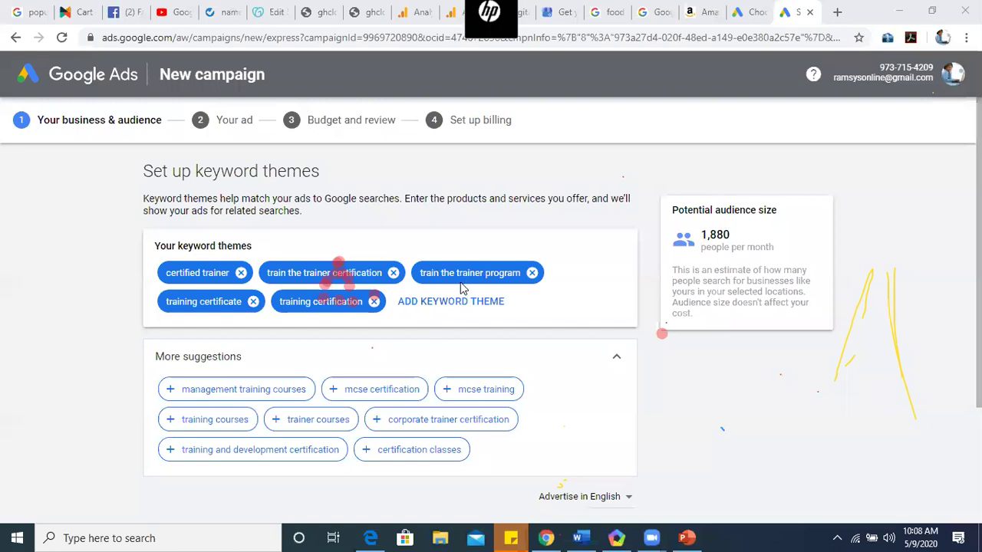
Remove the five training-related keyword themes
click(374, 301)
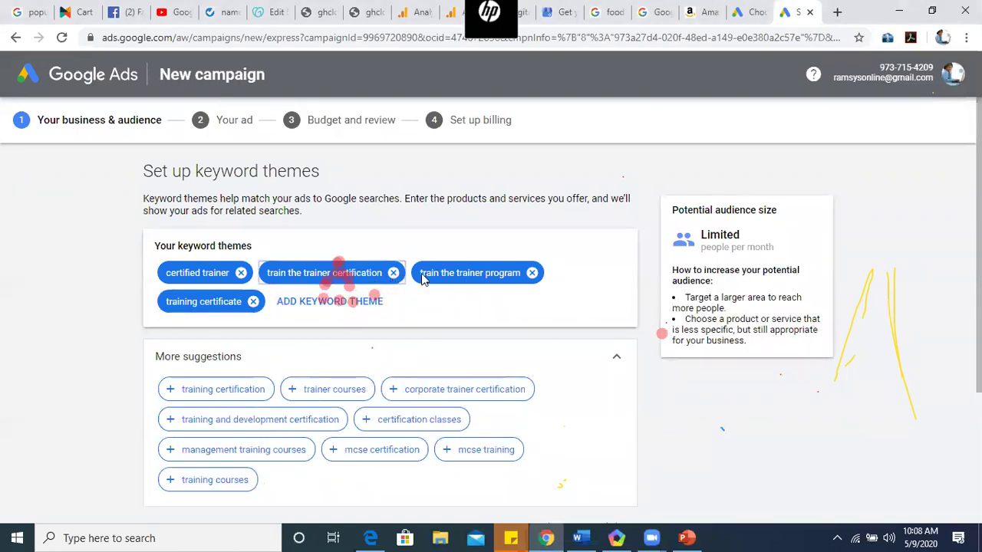
click(531, 272)
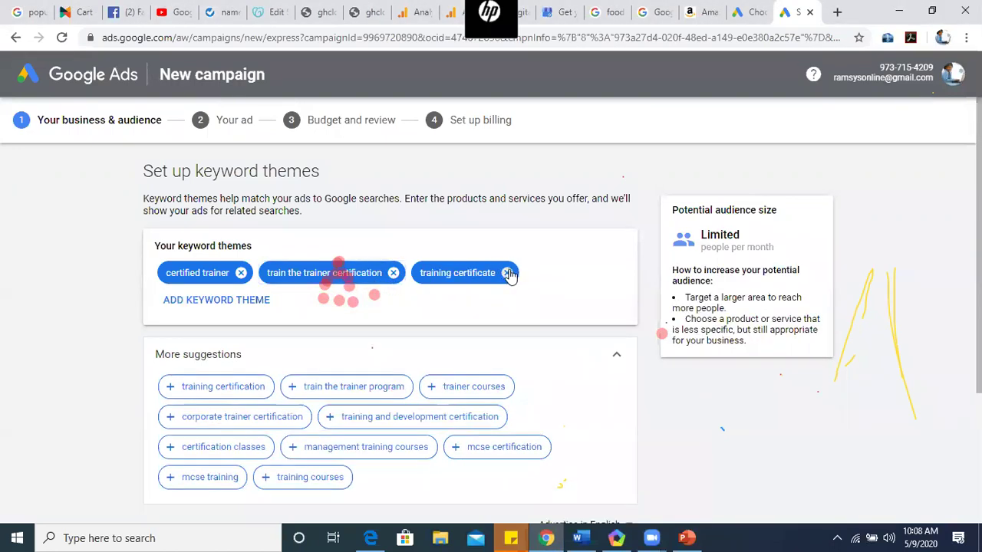
click(509, 273)
click(393, 272)
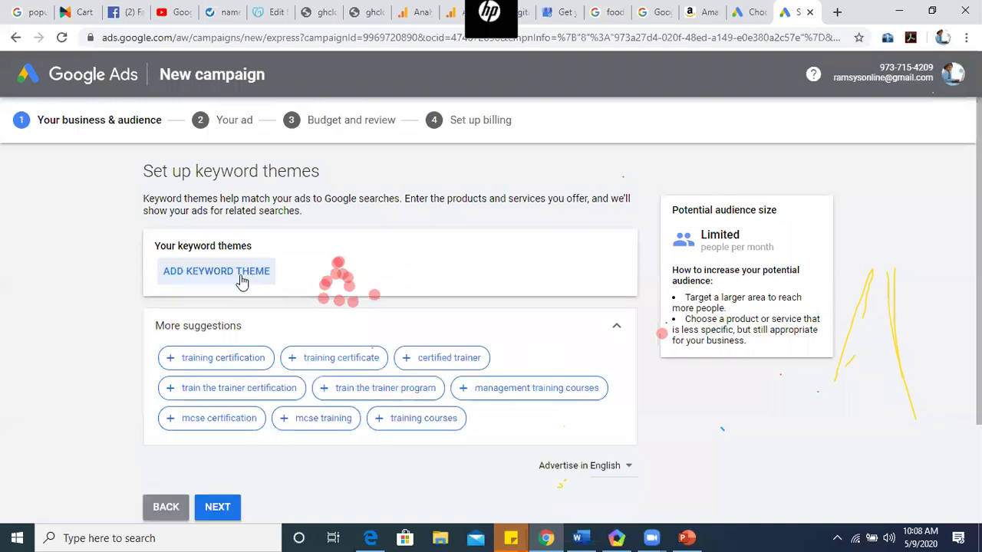
click(241, 273)
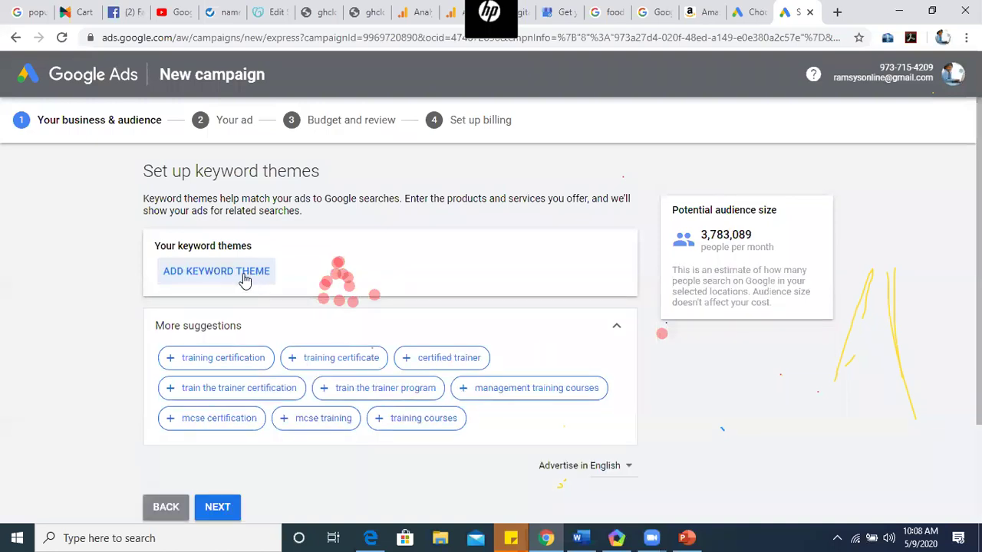
Enter 'bags, ladies bag' as the keyword themes, fixing the typos
click(298, 270)
text(bags )
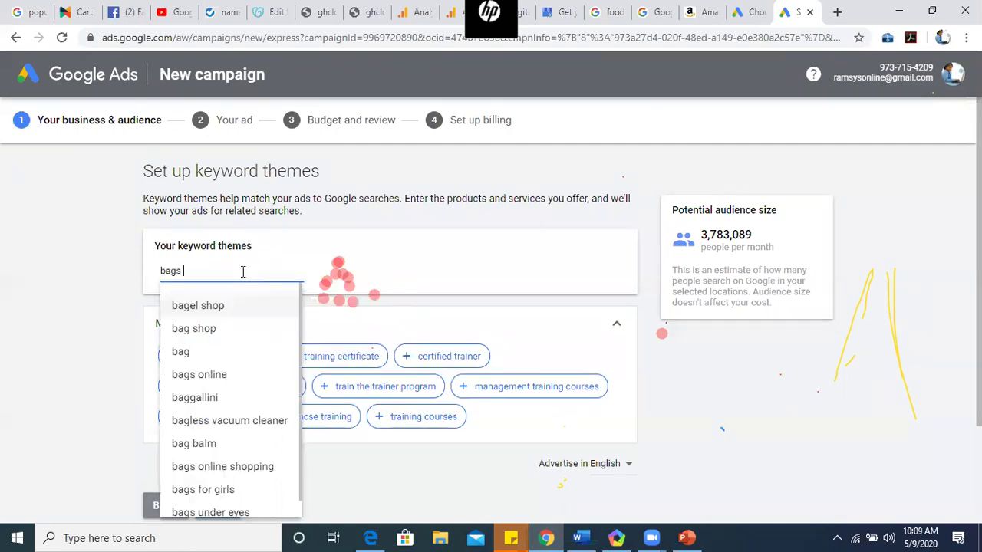
text(,)
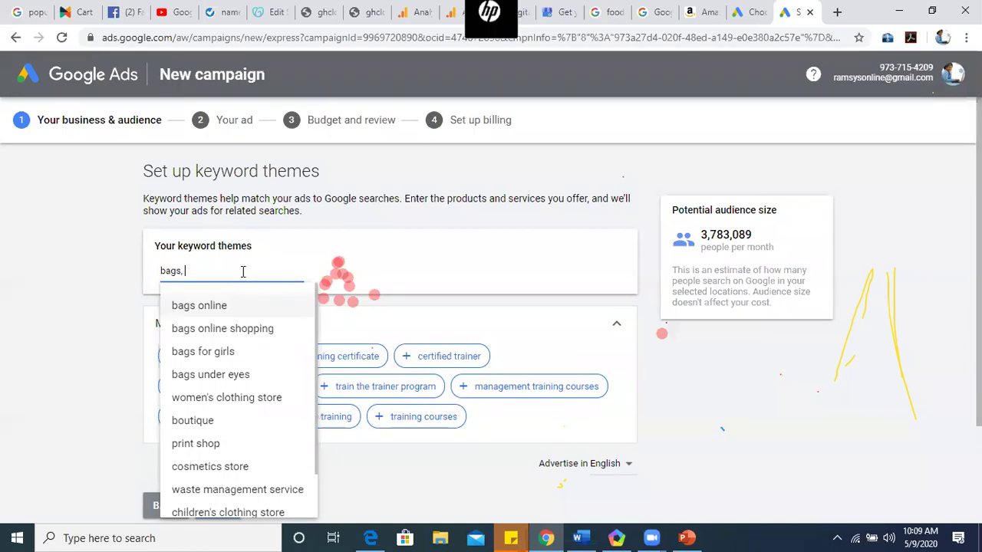
text(ladies)
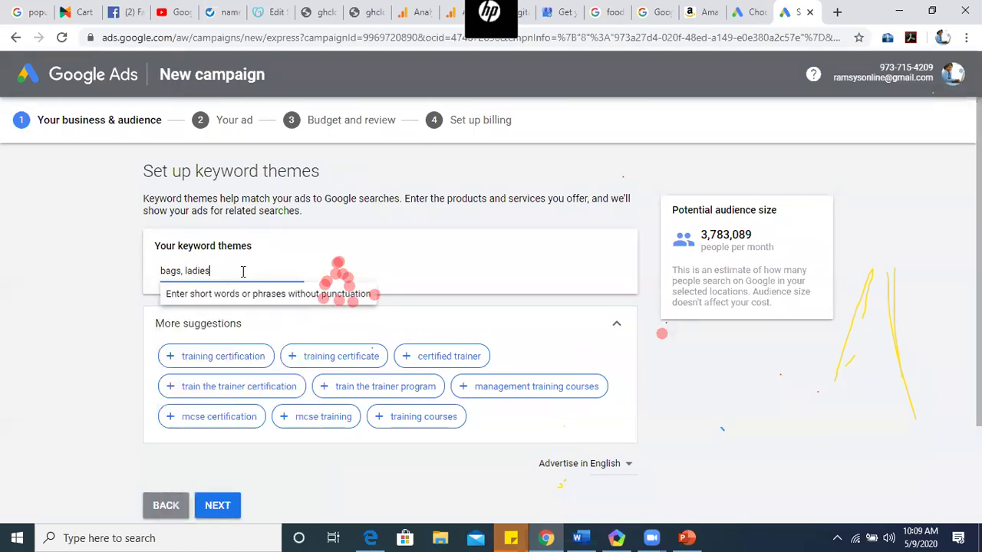
text(ha)
key(BackSpace)
key(BackSpace)
text(bas)
key(BackSpace)
text(g,)
key(BackSpace)
key(BackSpace)
Append a comma so the keyword themes read 'bags, ladies bag,'
click(201, 276)
scroll(572, 401, down, 2)
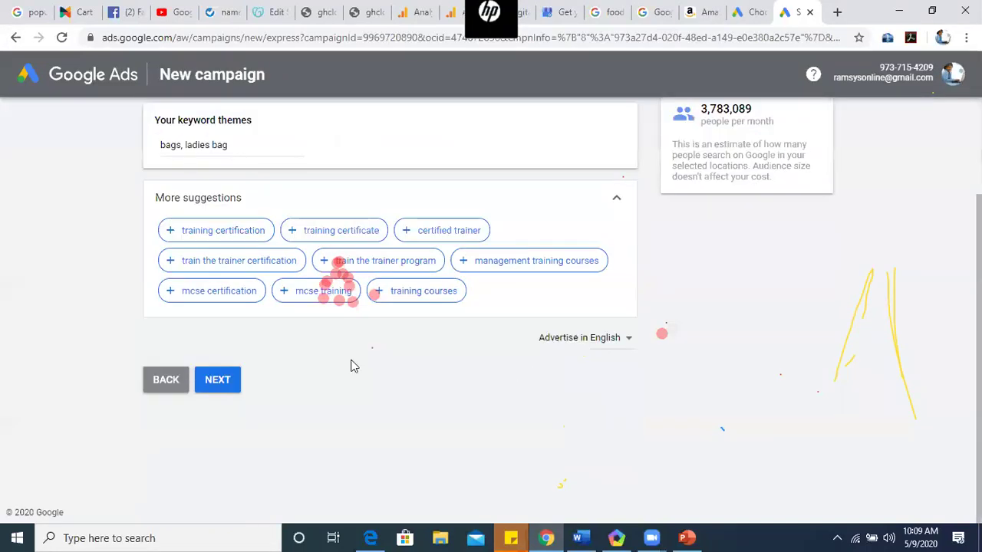
click(206, 146)
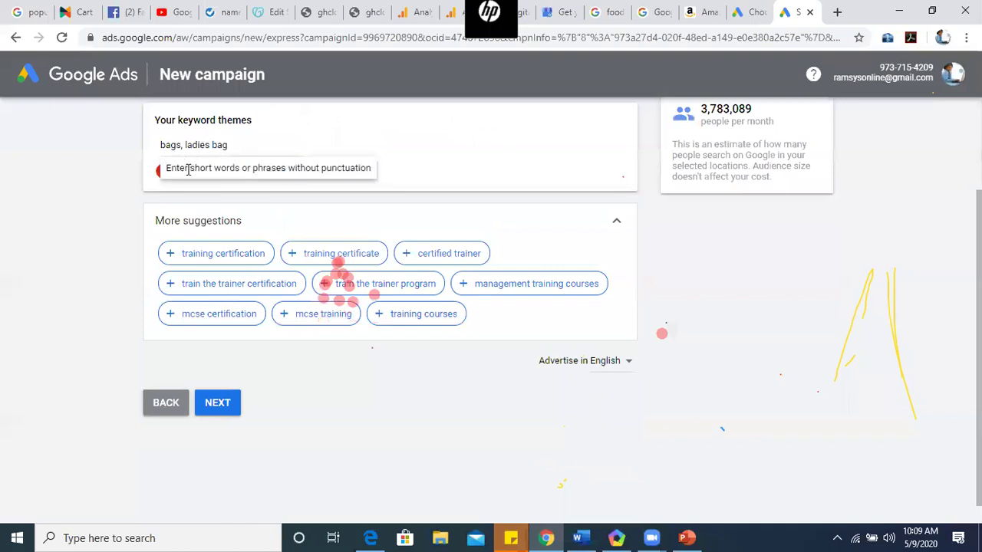
click(188, 145)
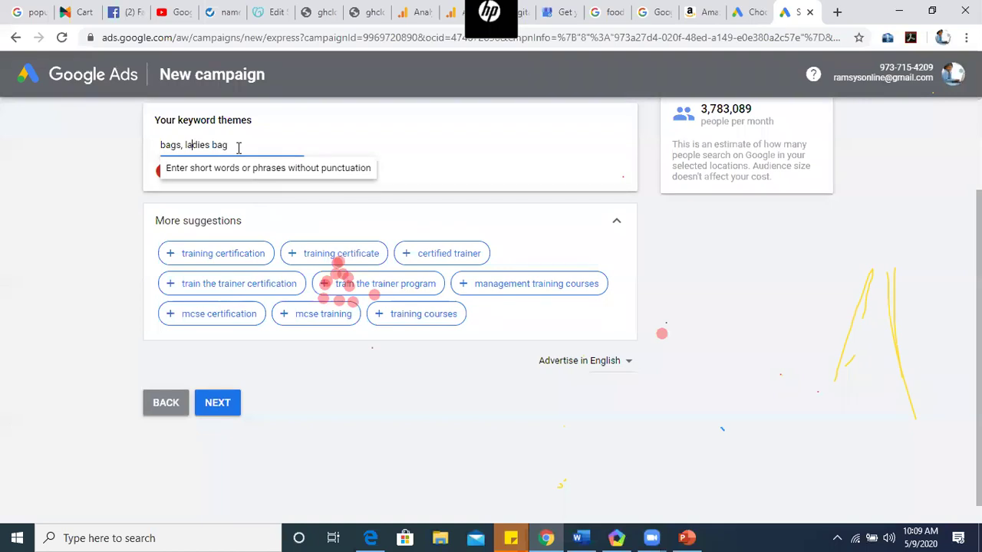
click(238, 146)
text(,)
scroll(360, 260, up, 2)
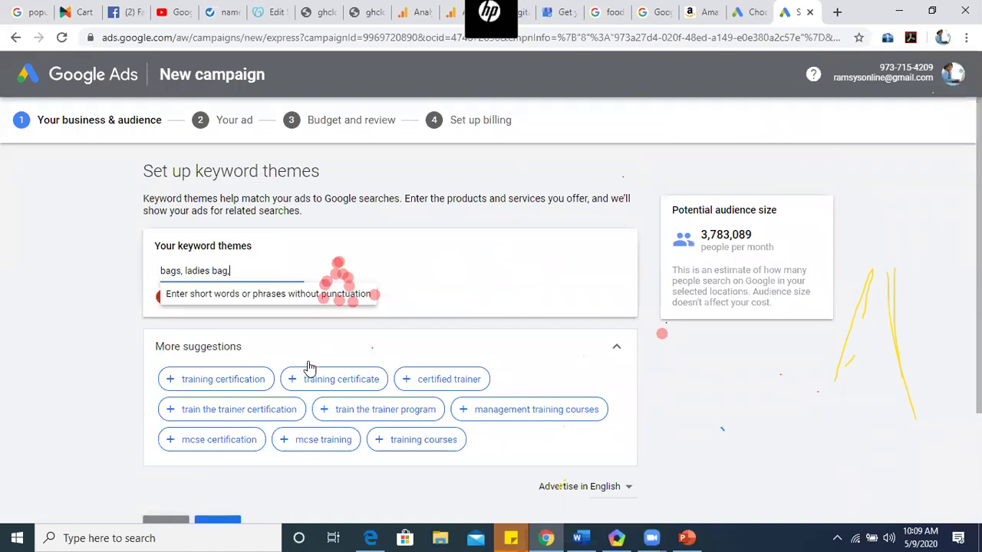
click(836, 11)
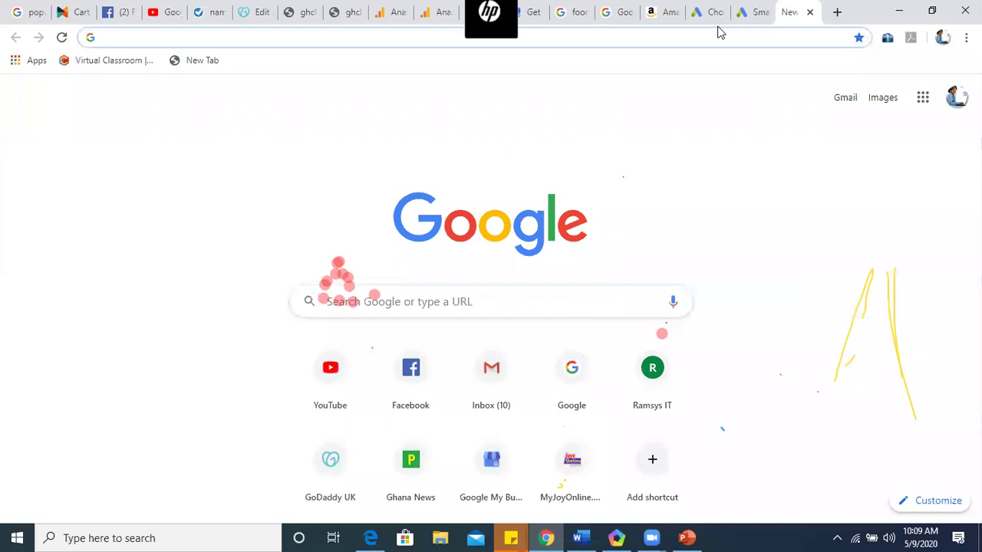
Go to google.com and type 'ladies bag' to view its autocomplete suggestions
text(google.com)
key(Return)
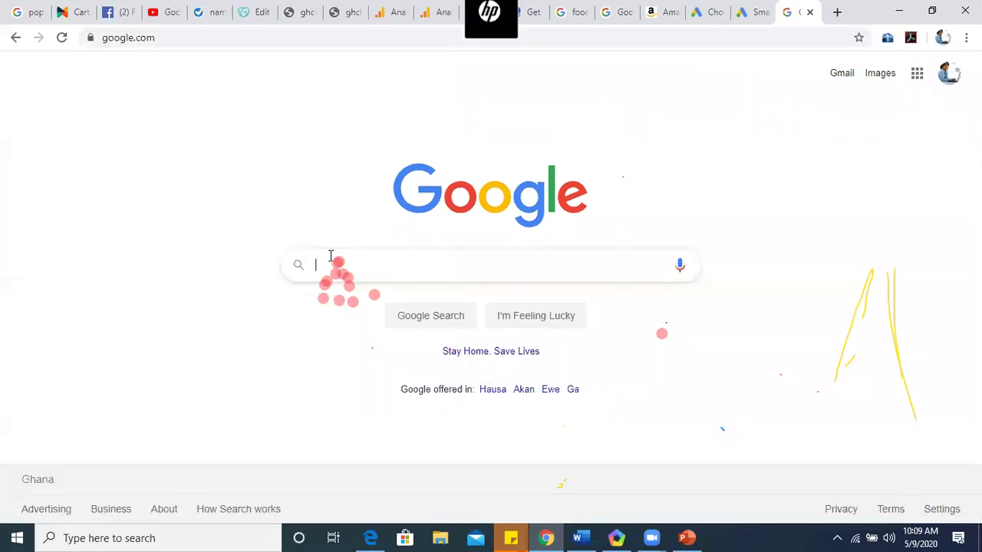
text(ladies )
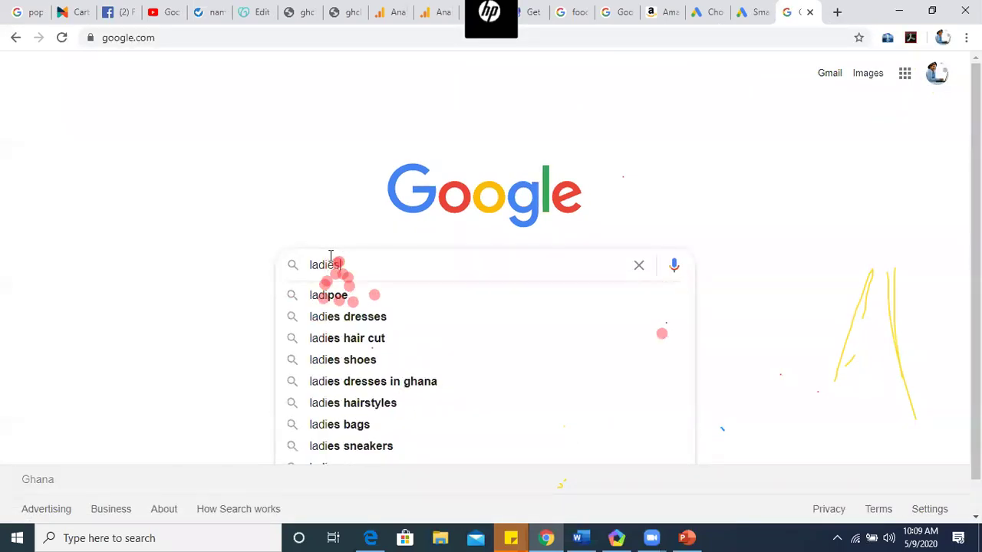
text(ba)
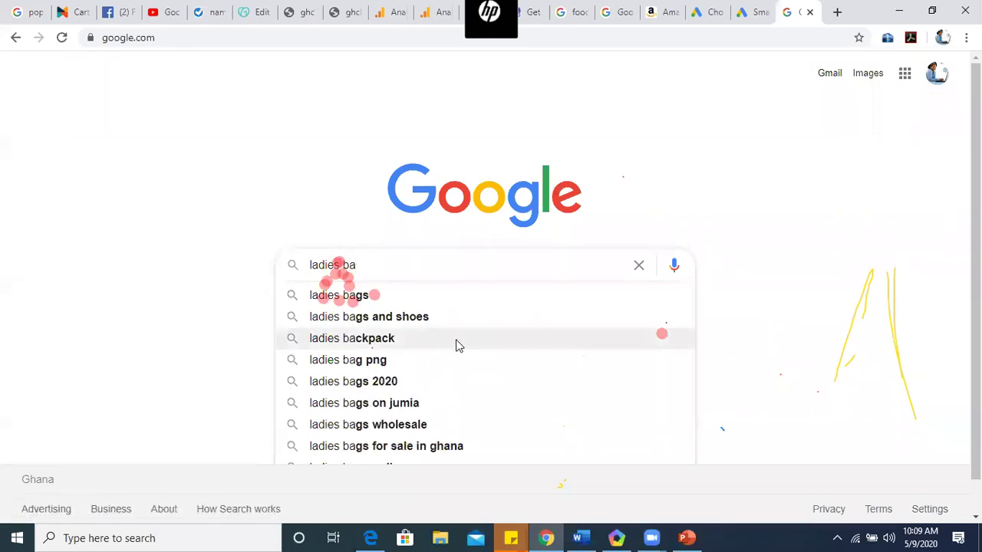
scroll(456, 345, down, 1)
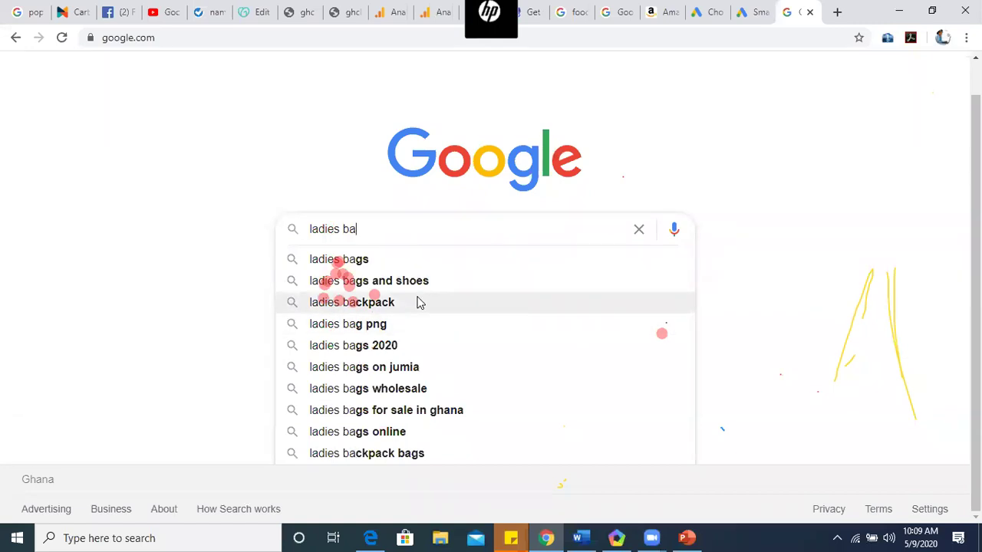
text(g)
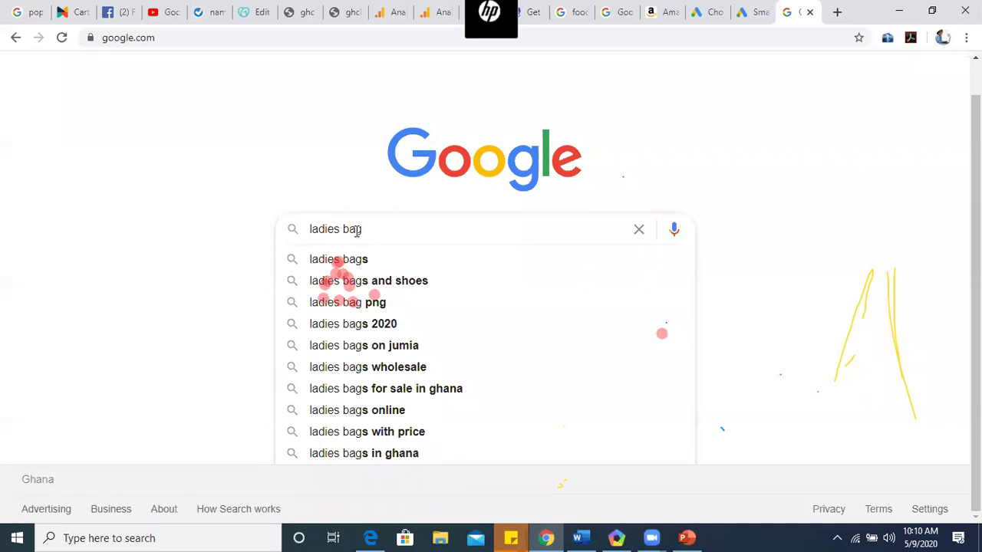
In another new tab, search Google for 'cleaning services' via the suggestion list
click(837, 12)
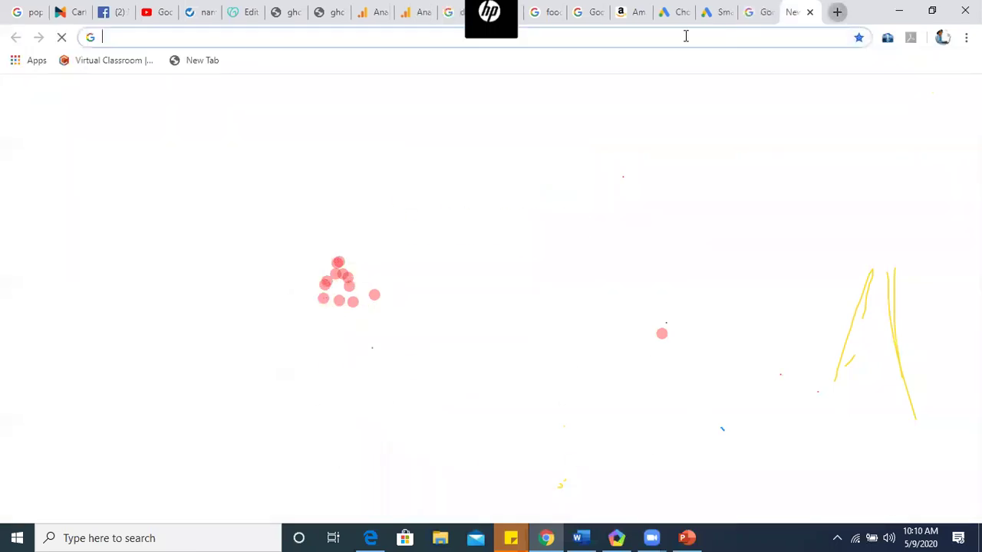
text(go)
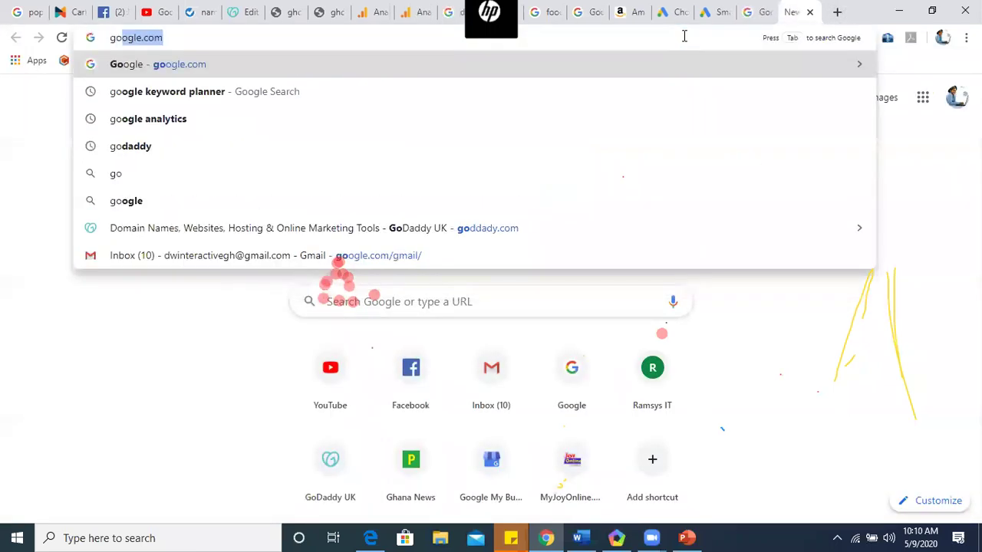
key(Return)
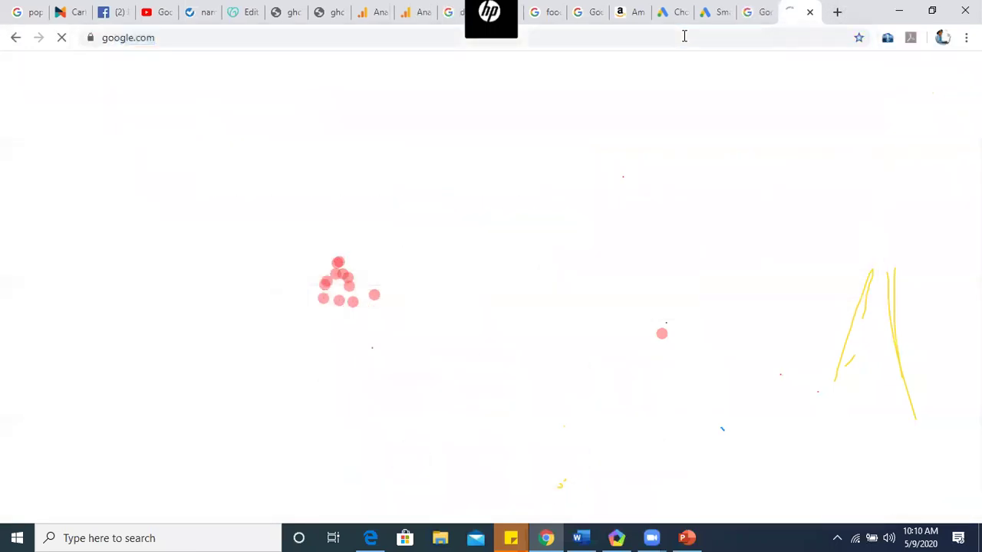
text(clean)
key(Down)
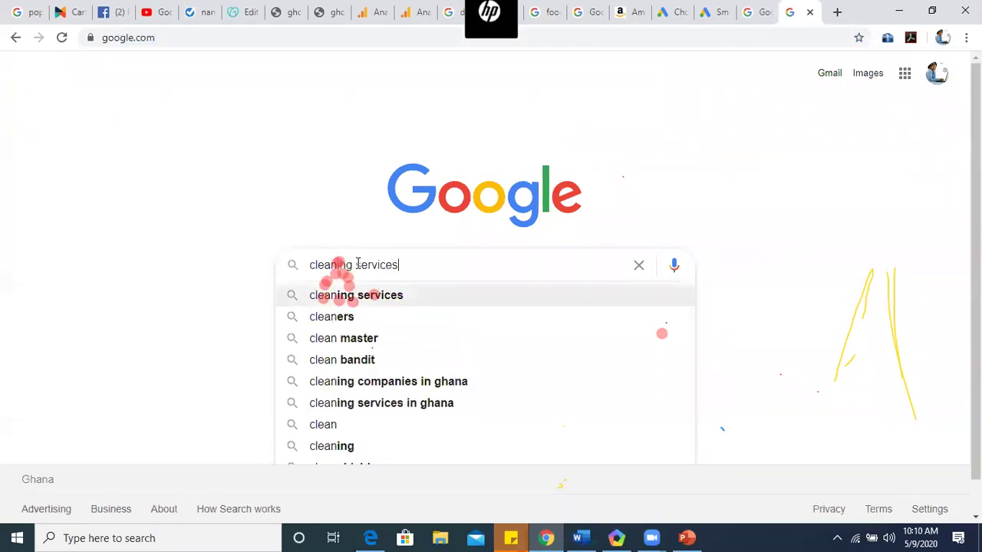
key(Return)
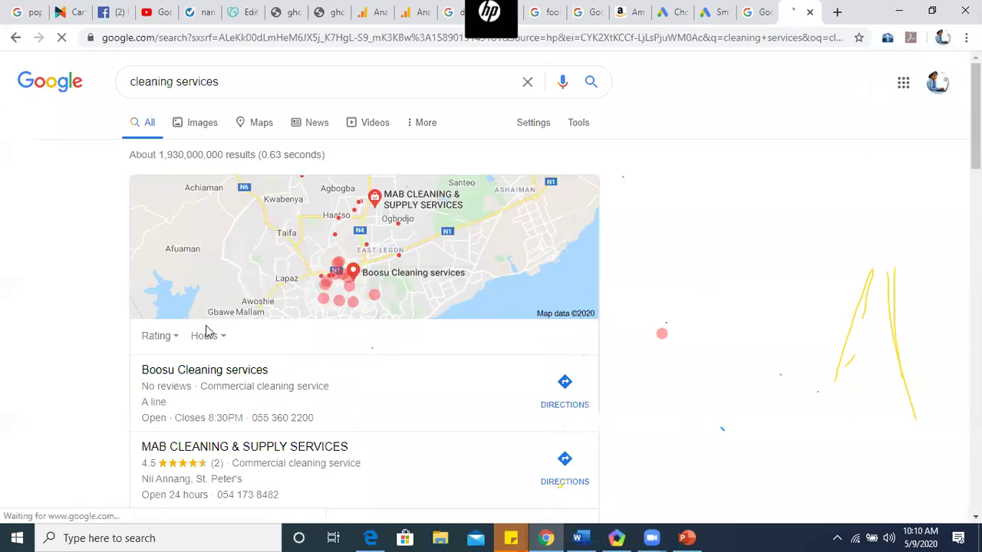
Scroll through the cleaning services results, reading the PAVE Cleaning description
scroll(107, 214, down, 6)
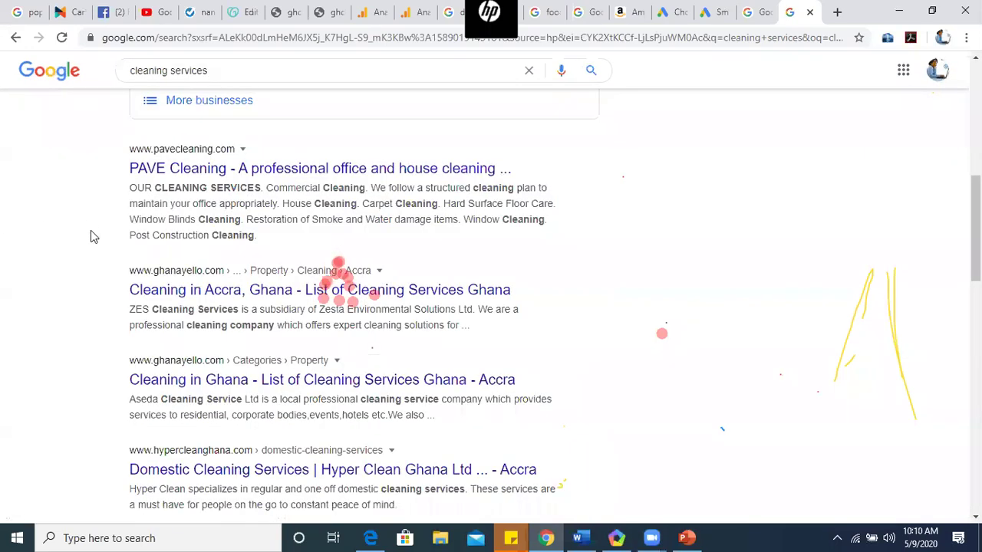
drag(261, 243, 132, 189)
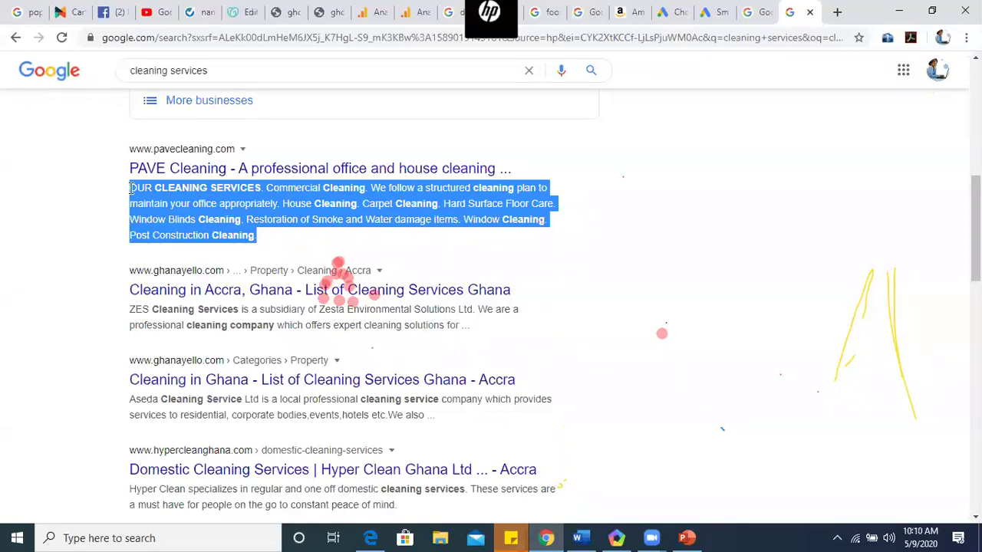
scroll(132, 192, up, 7)
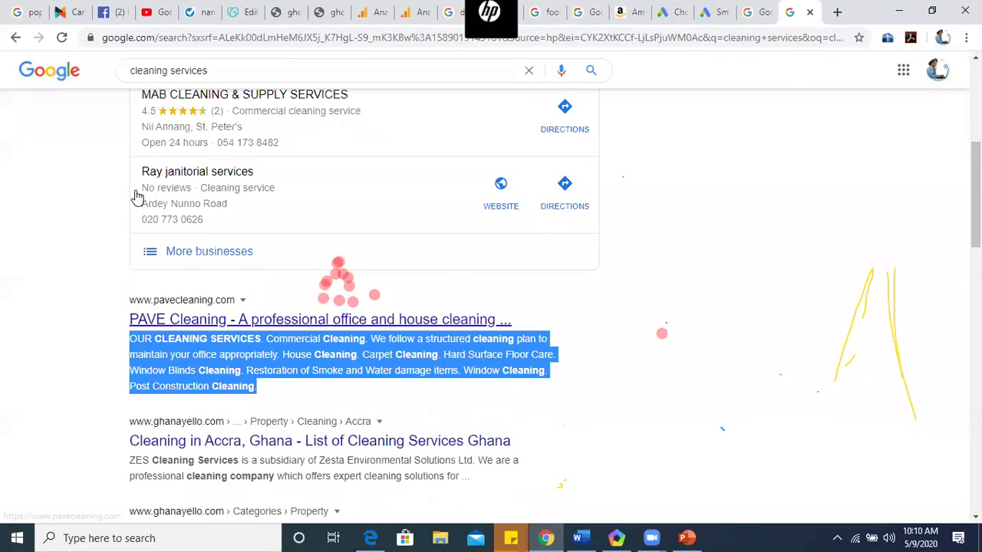
scroll(138, 201, down, 4)
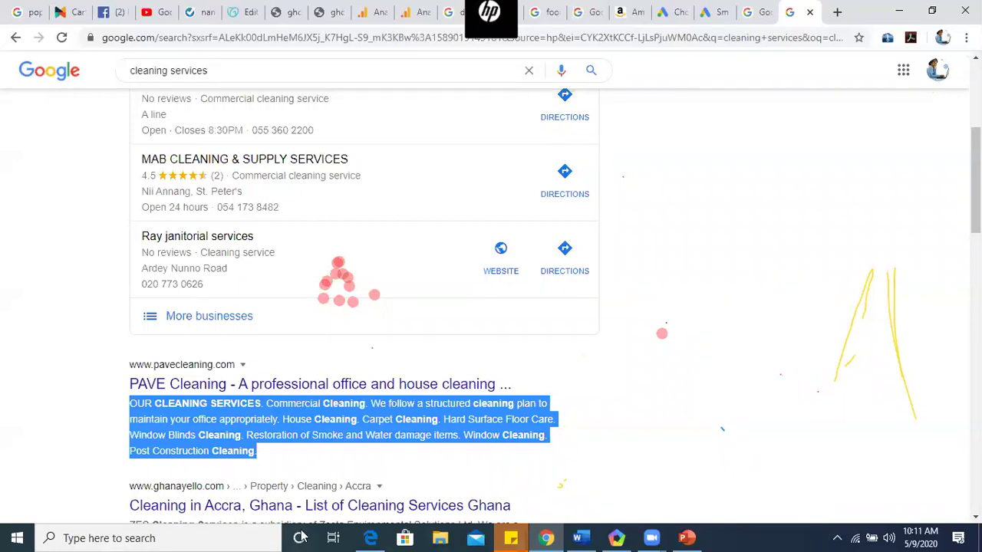
scroll(51, 318, down, 1)
click(50, 316)
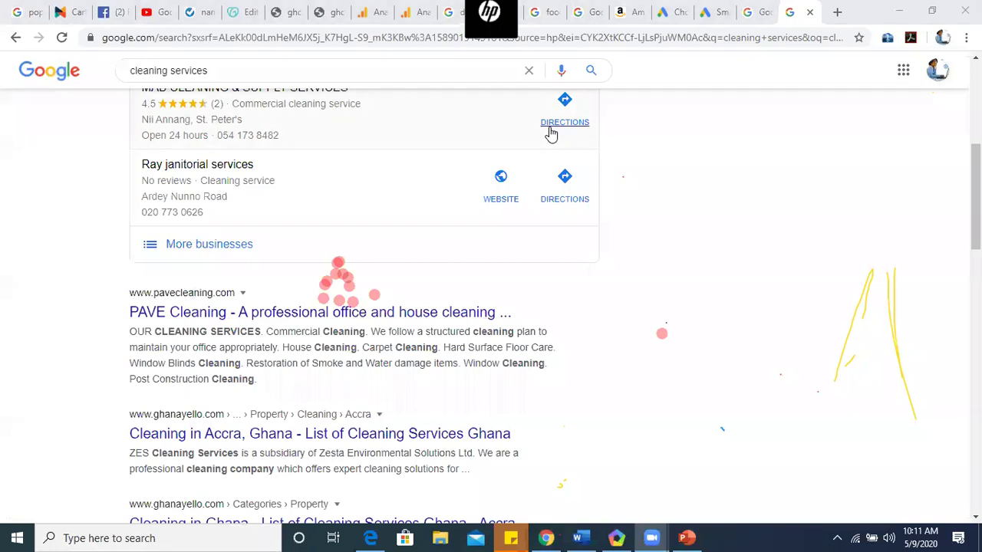
Search Google for 'google keyword planner' from the address bar
click(755, 11)
click(795, 11)
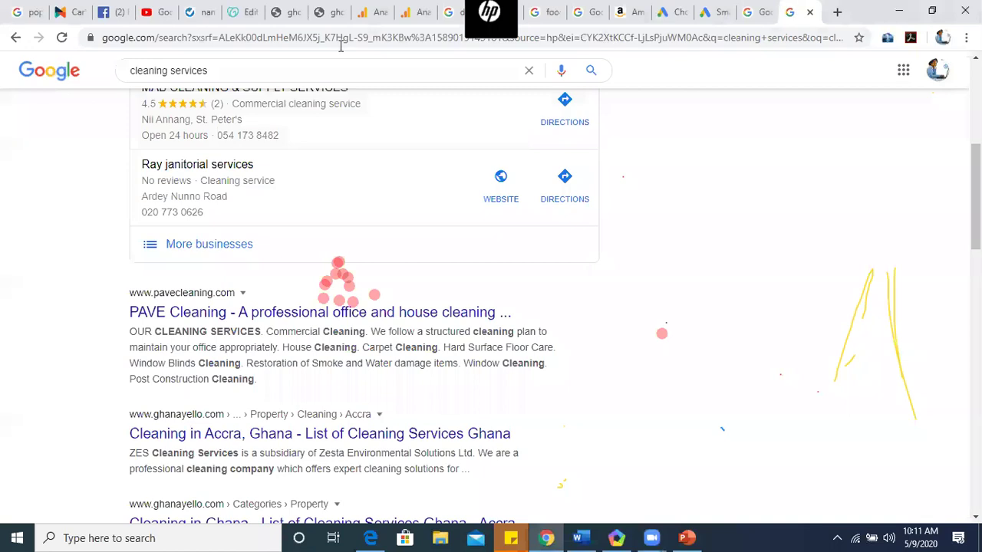
click(194, 38)
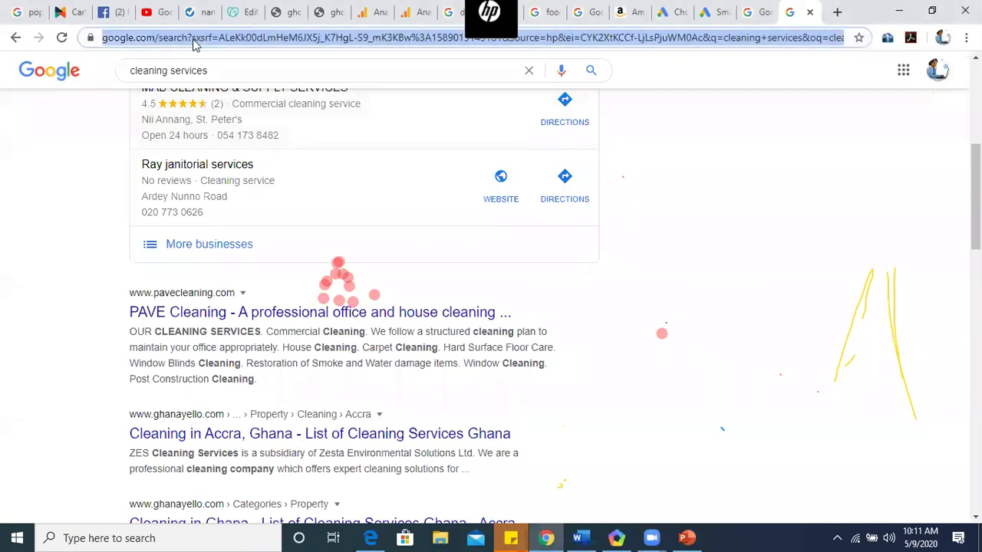
text(google.com)
key(BackSpace)
key(BackSpace)
key(BackSpace)
key(BackSpace)
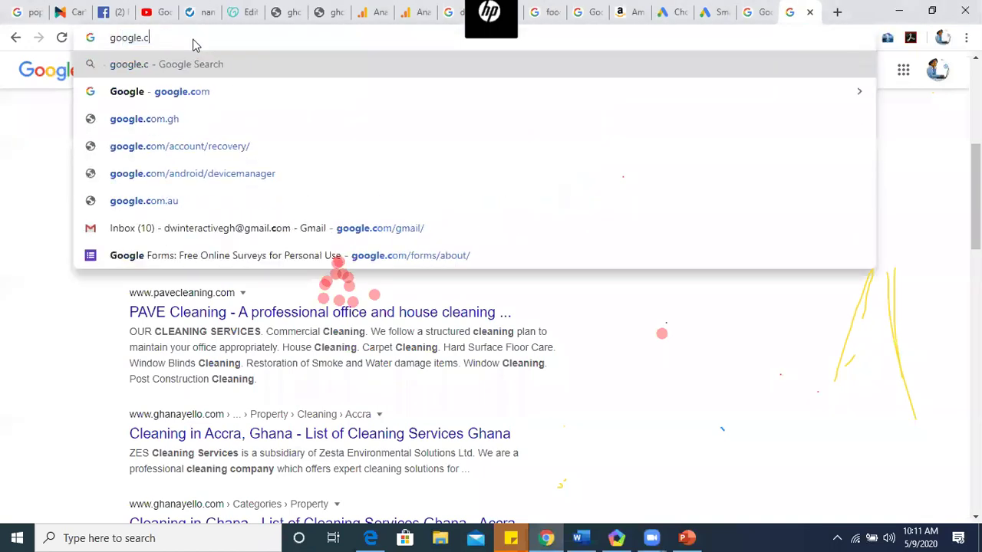
key(Down)
key(Down)
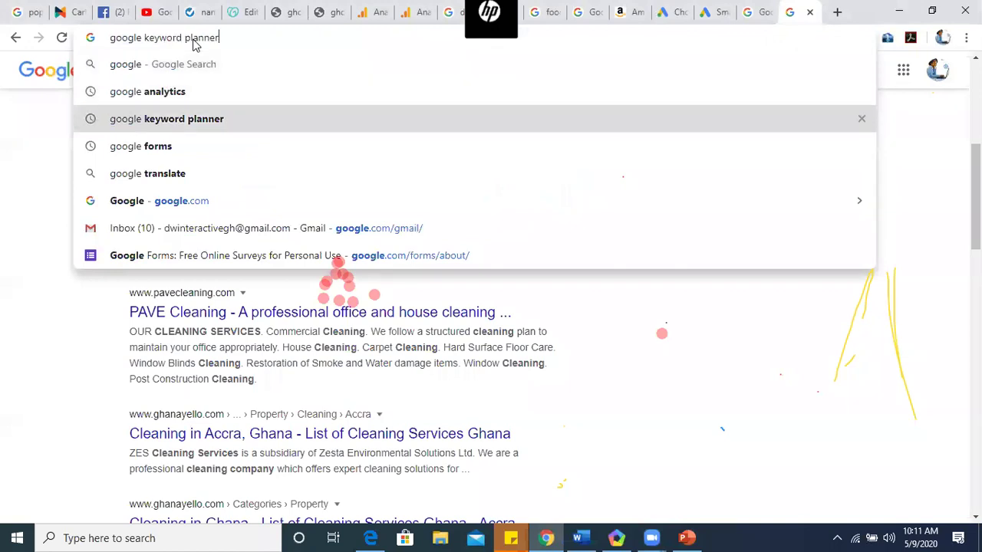
key(Return)
Open the Google Keyword Planner result and enter the tool's new-campaign setup
scroll(188, 368, down, 5)
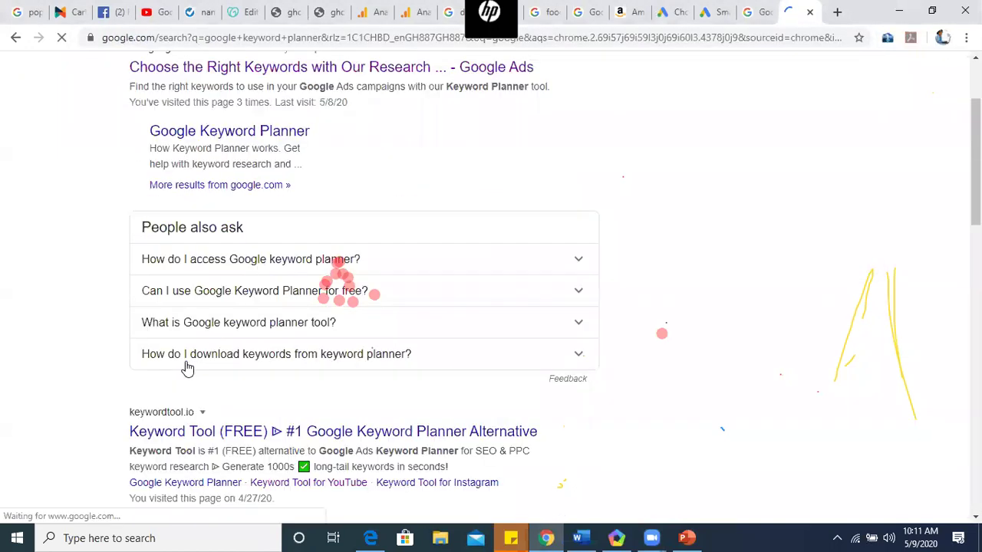
scroll(188, 368, down, 5)
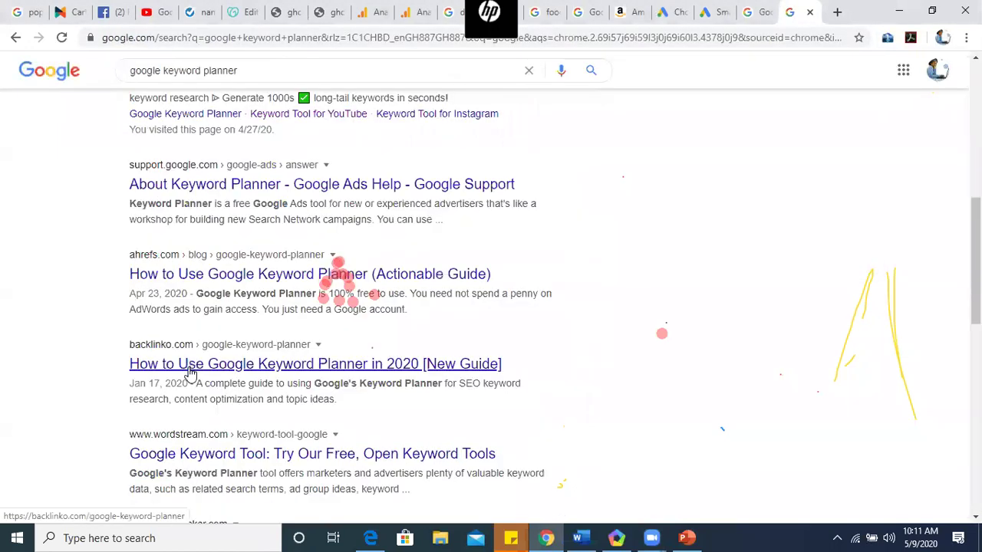
scroll(190, 373, down, 2)
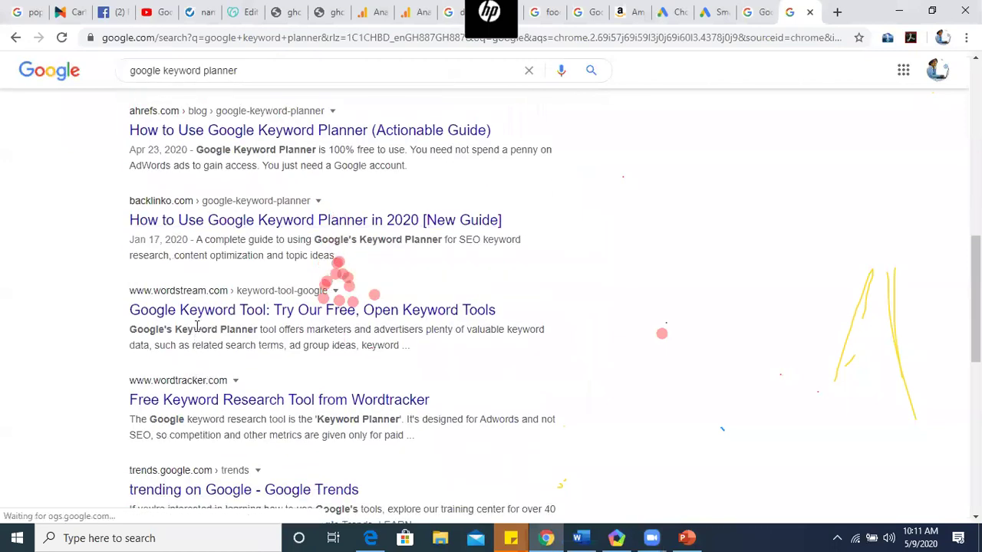
scroll(193, 353, down, 2)
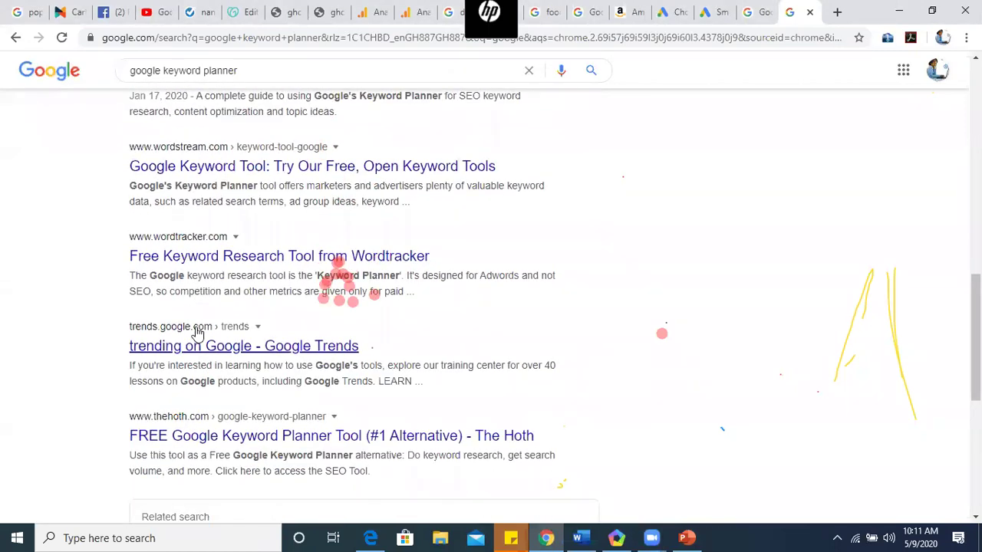
scroll(197, 338, down, 1)
scroll(222, 281, up, 2)
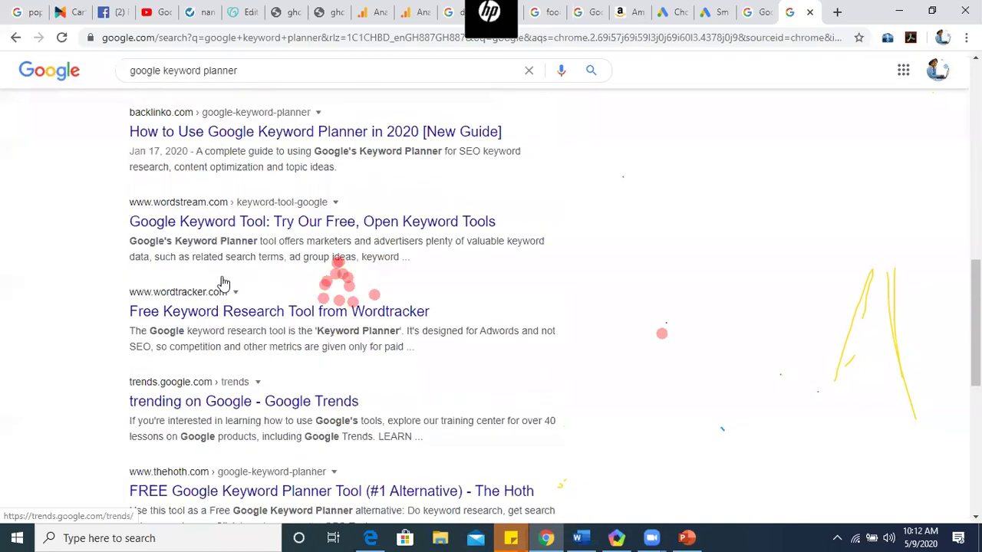
scroll(214, 315, up, 3)
scroll(204, 349, up, 2)
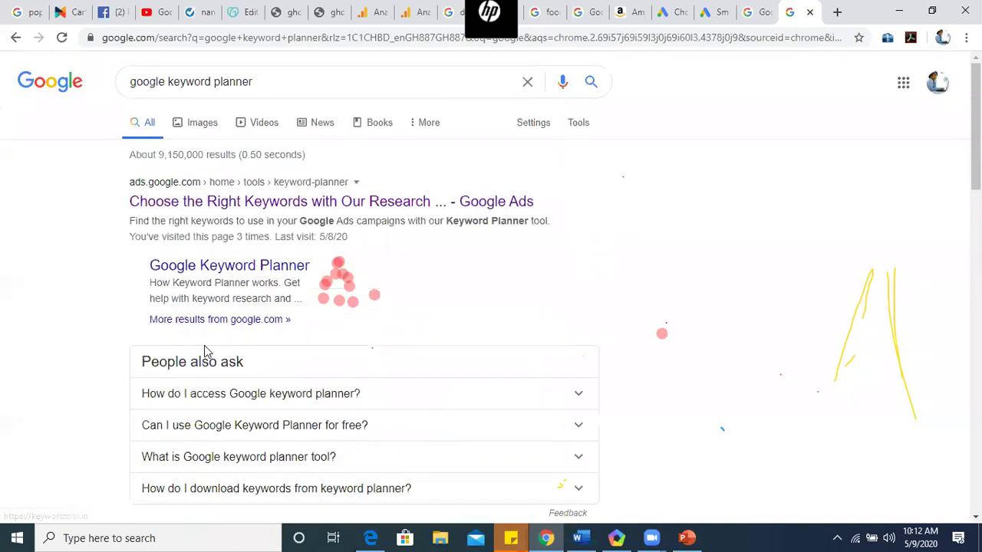
click(220, 268)
scroll(270, 330, down, 3)
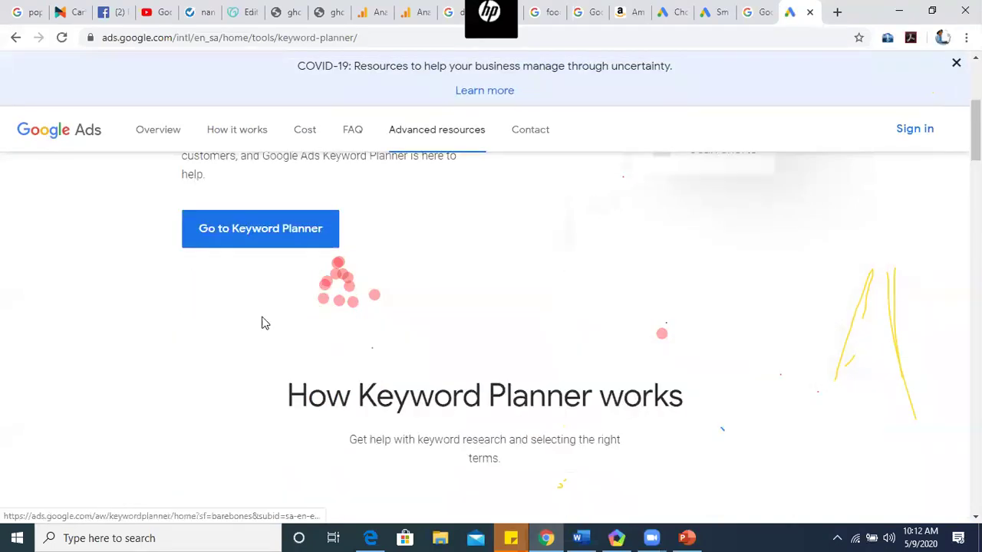
click(250, 240)
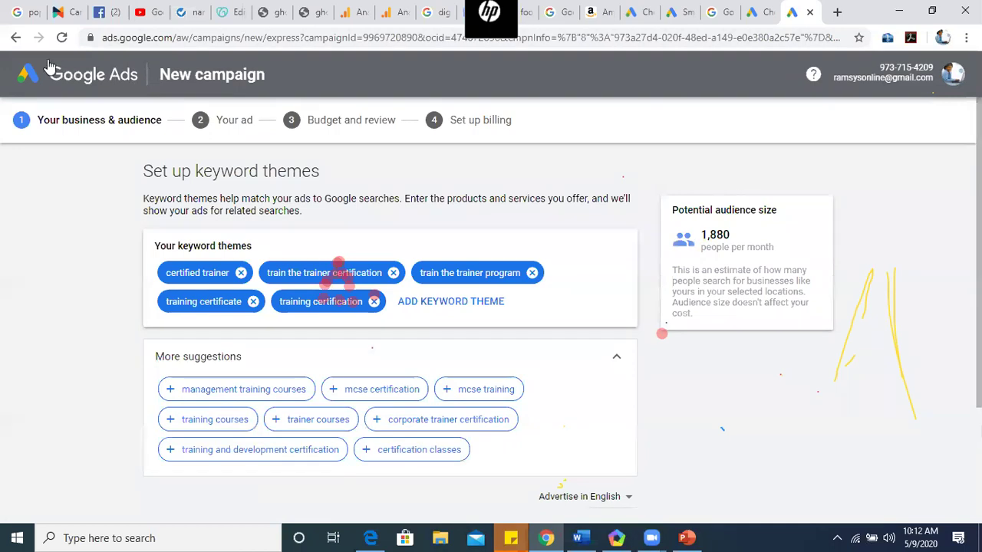
Remove all five training-related keyword themes
click(107, 125)
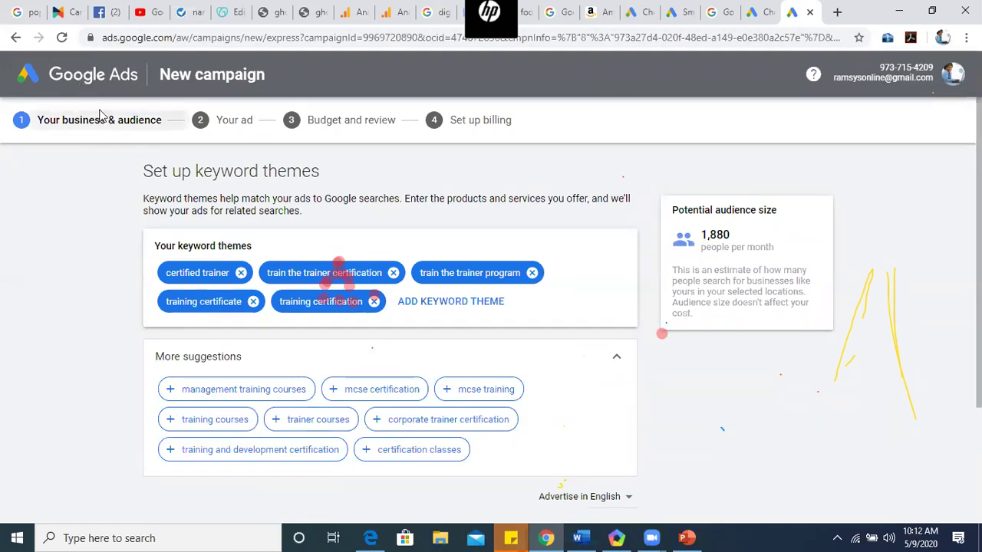
scroll(268, 301, down, 3)
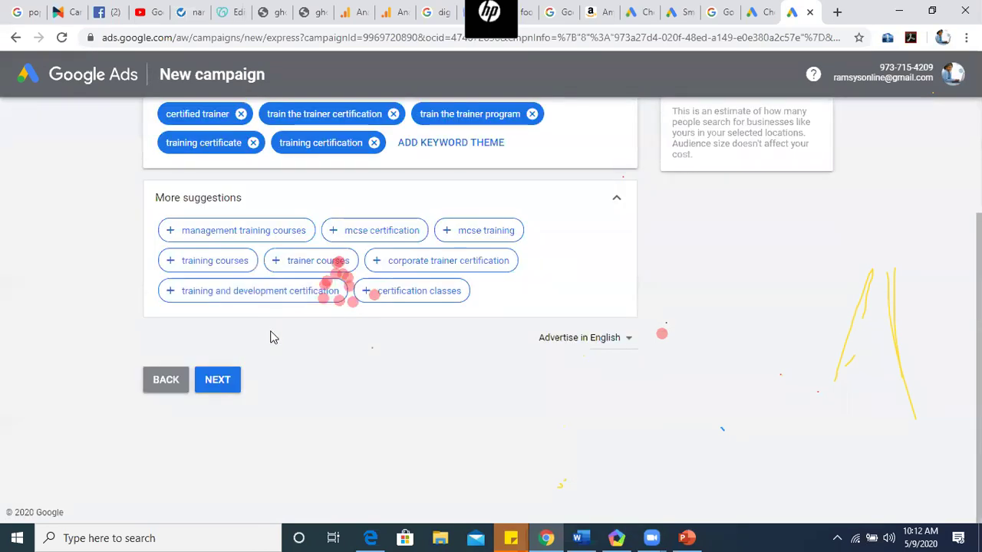
scroll(470, 286, up, 3)
click(449, 302)
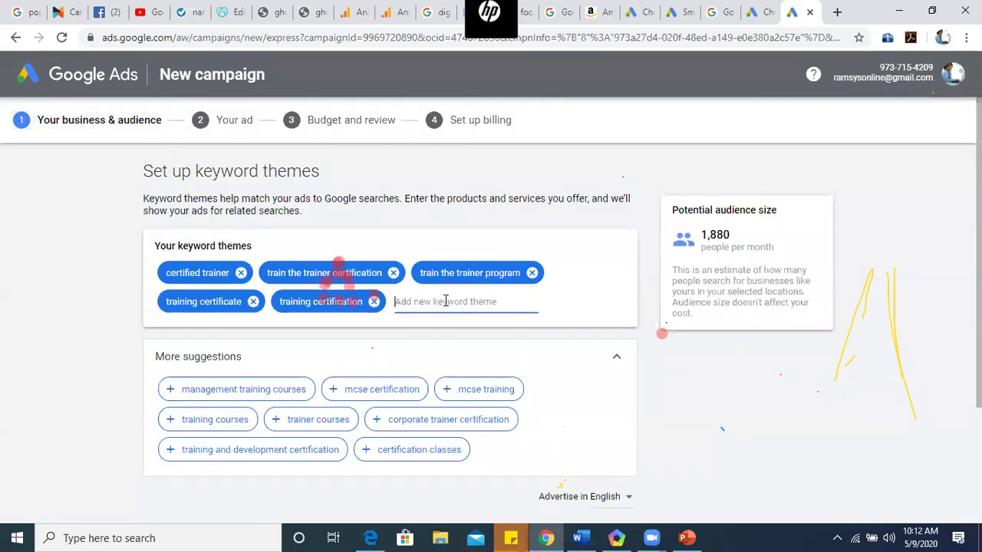
click(532, 273)
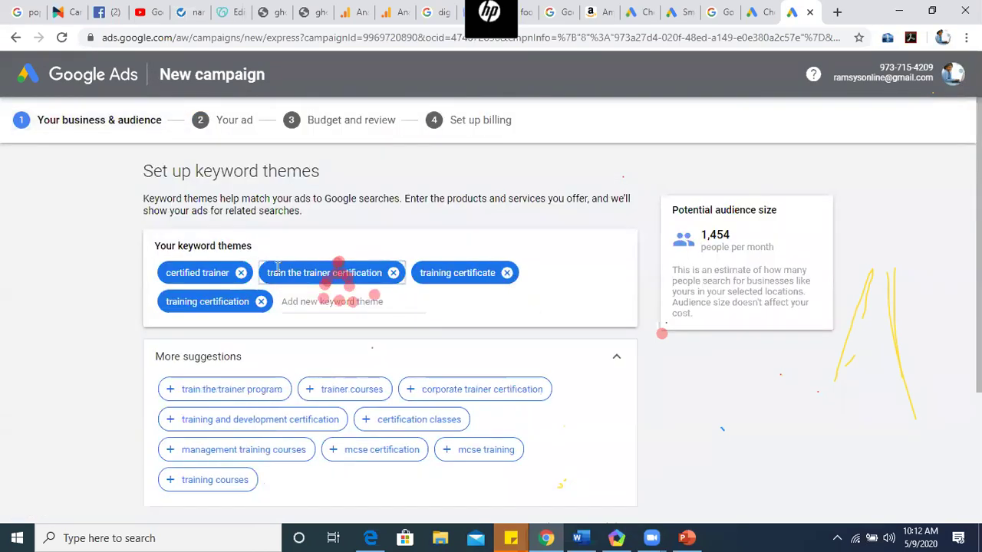
click(508, 274)
click(392, 273)
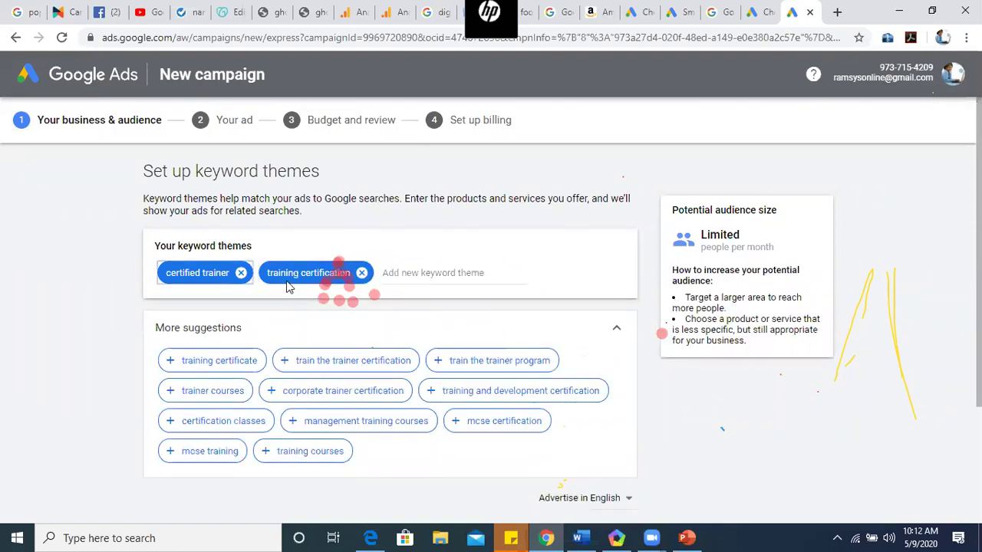
click(362, 274)
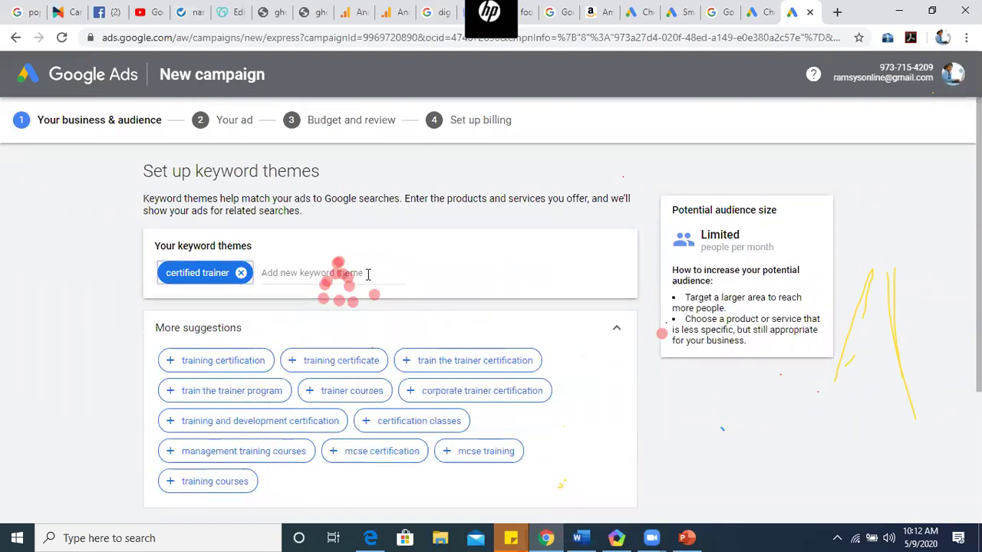
click(241, 272)
Add 'ladies bags online' as a keyword theme
click(197, 270)
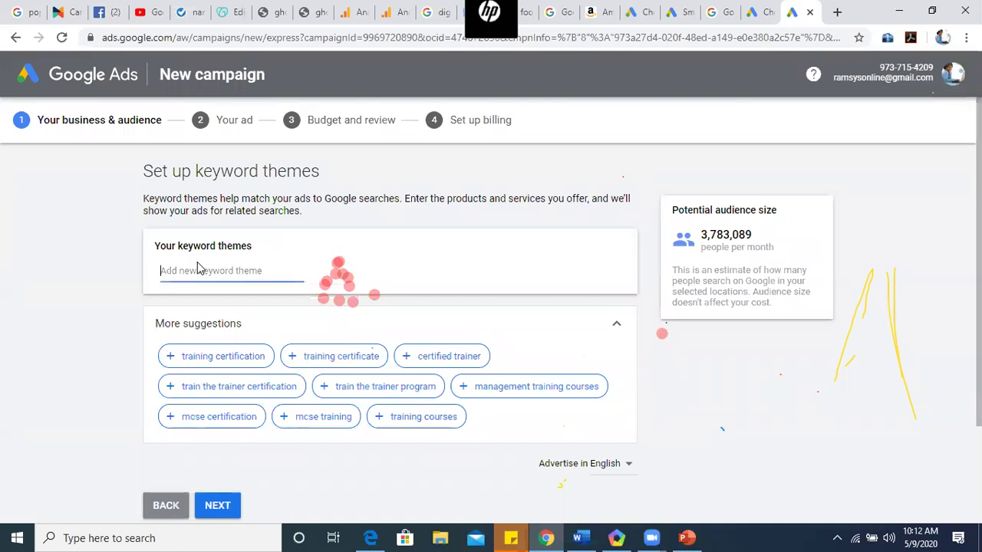
text(la)
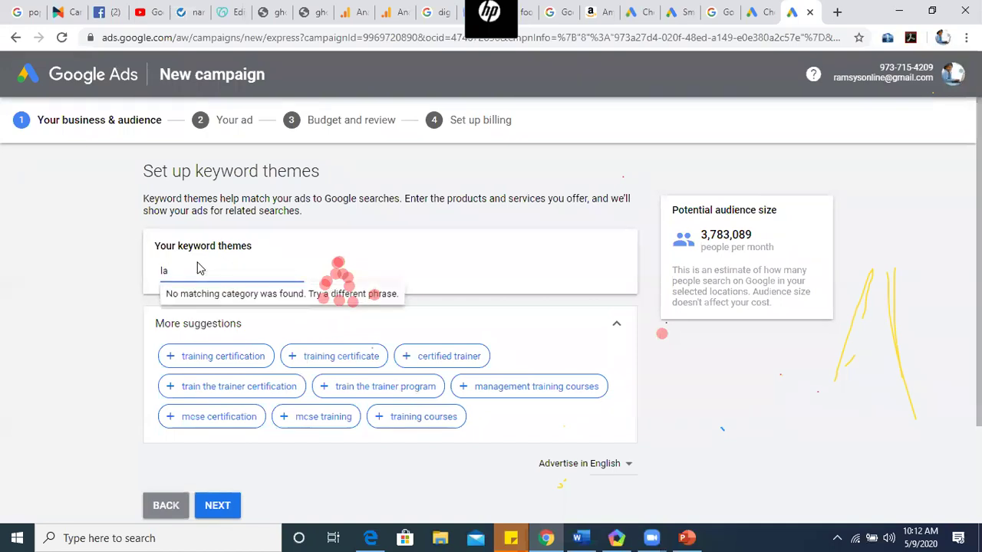
text(dieds )
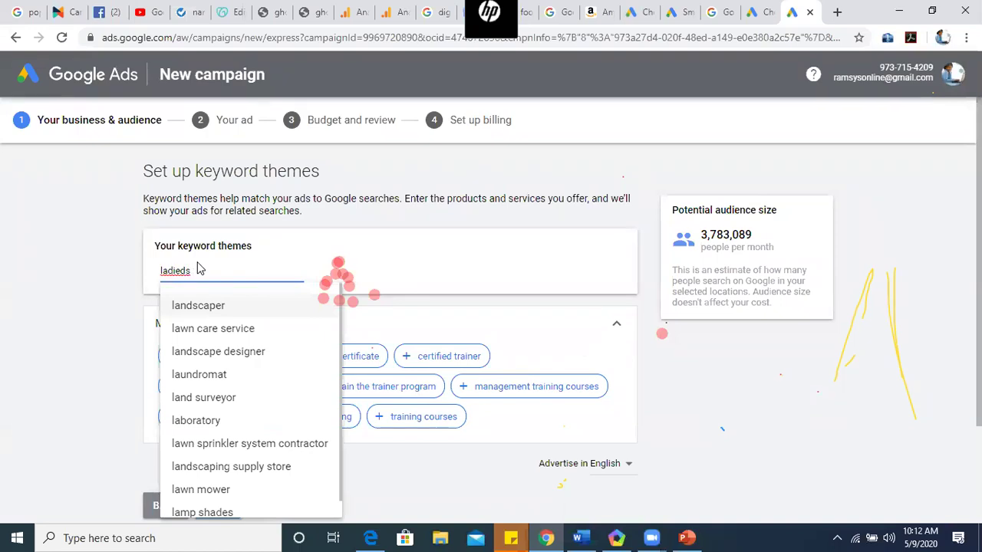
text(ba)
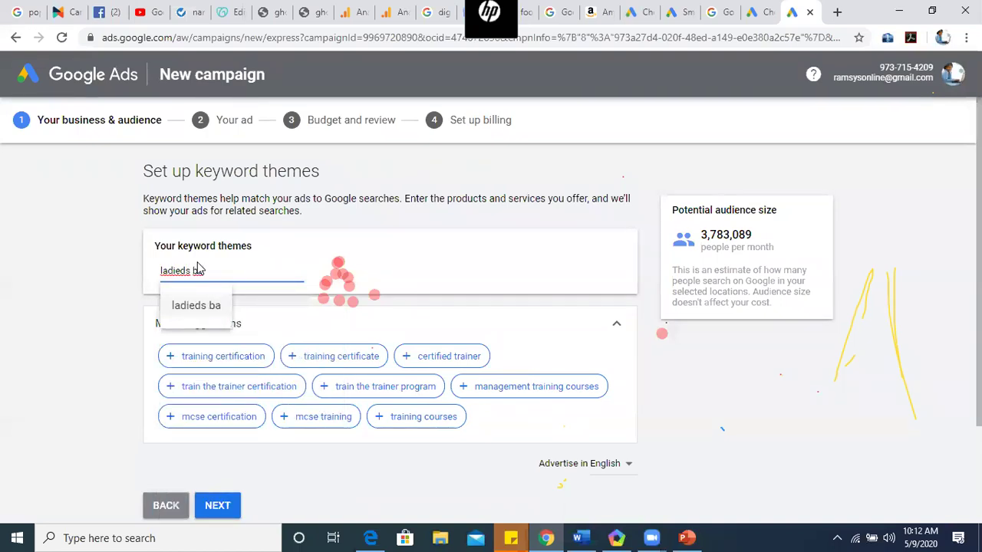
key(BackSpace)
key(BackSpace)
key(BackSpace)
key(BackSpace)
key(BackSpace)
text(s ba)
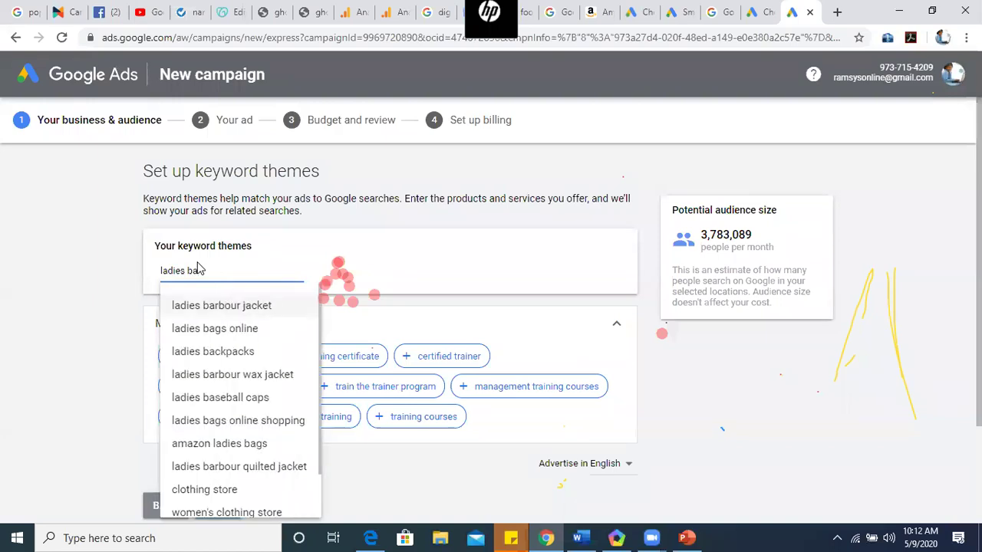
text(gs)
click(237, 306)
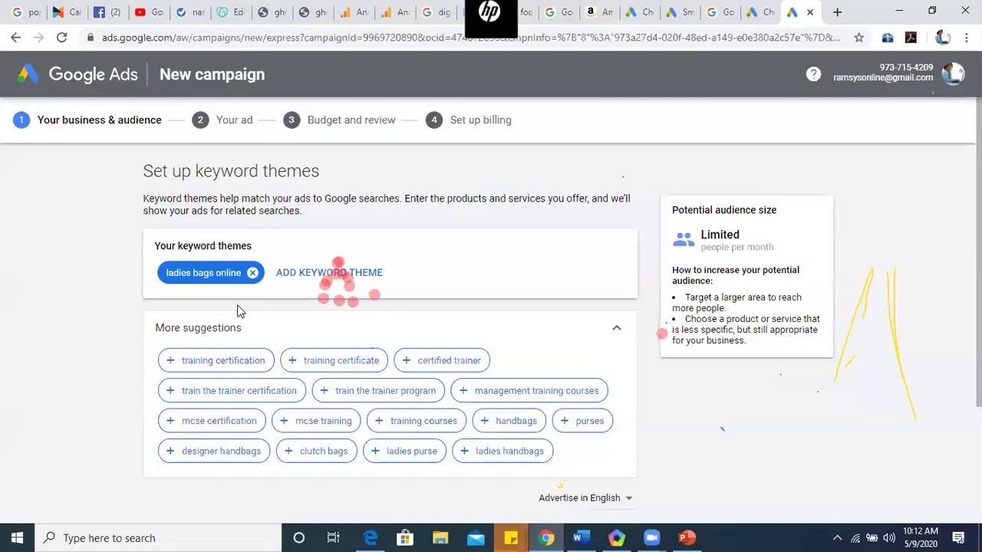
Add 'bags in gha' as a second keyword theme
click(279, 275)
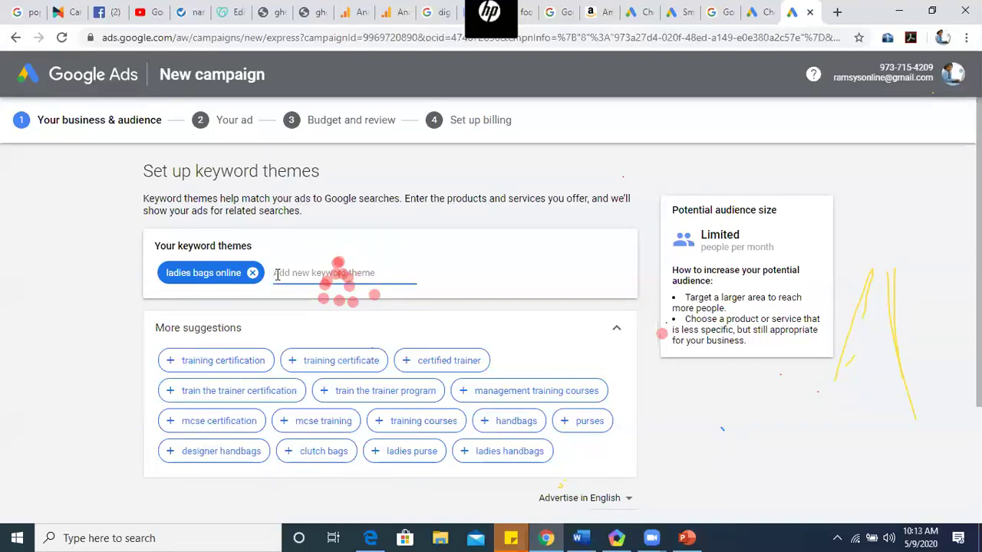
text(lad)
text(gs)
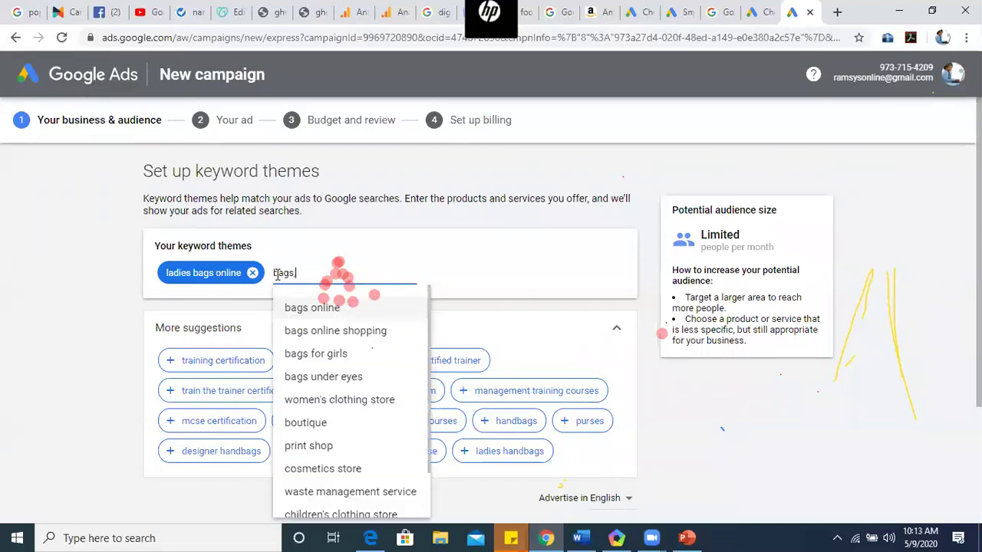
text(,)
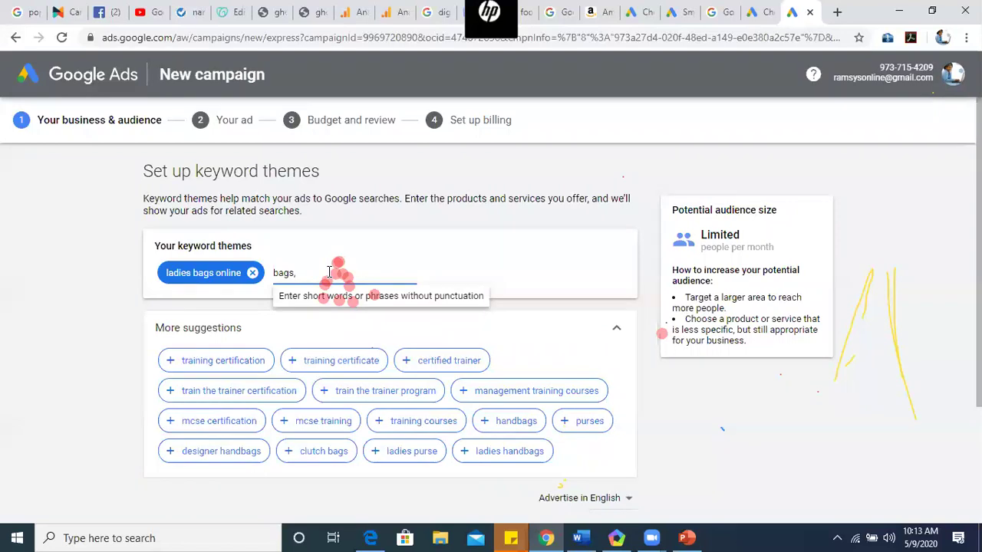
click(252, 296)
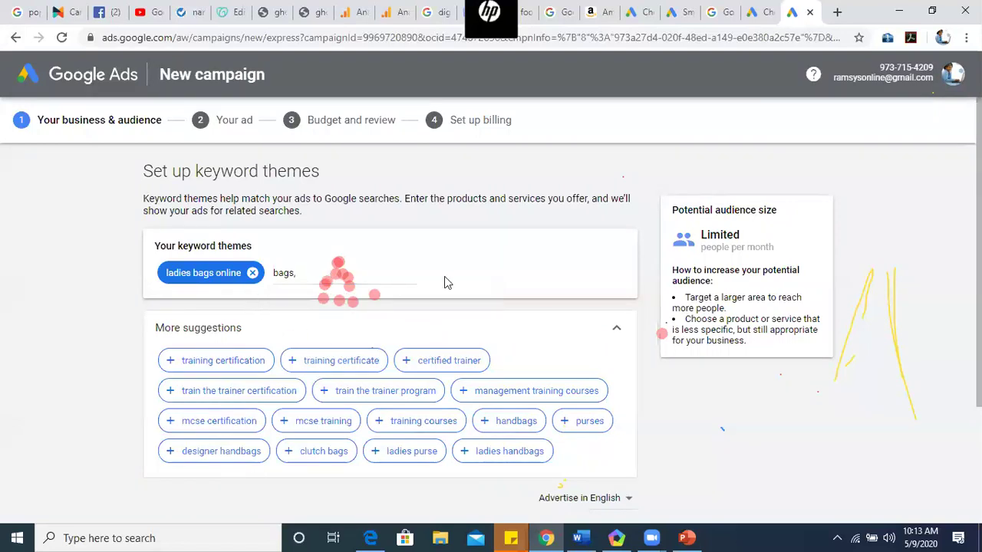
click(331, 273)
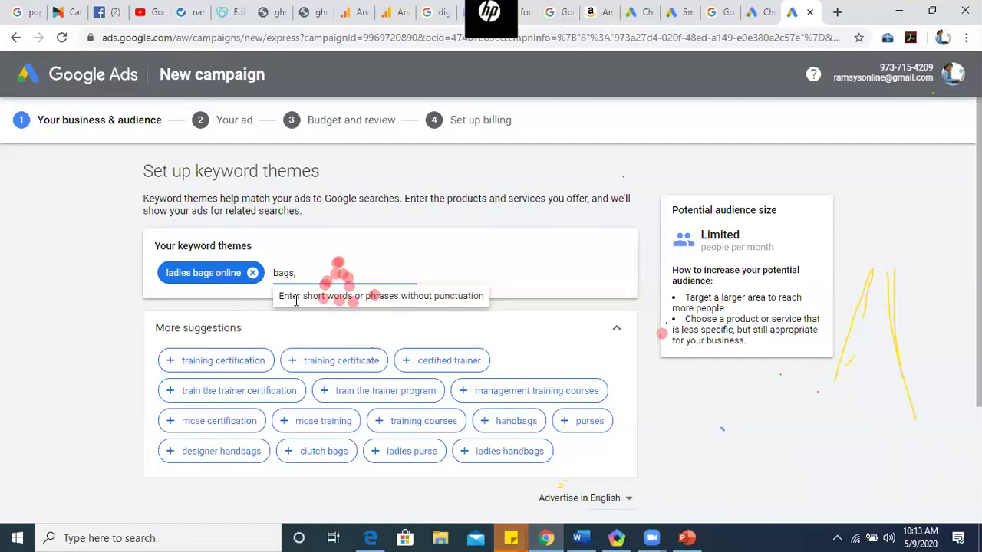
key(BackSpace)
text(in ghana)
key(BackSpace)
key(BackSpace)
key(BackSpace)
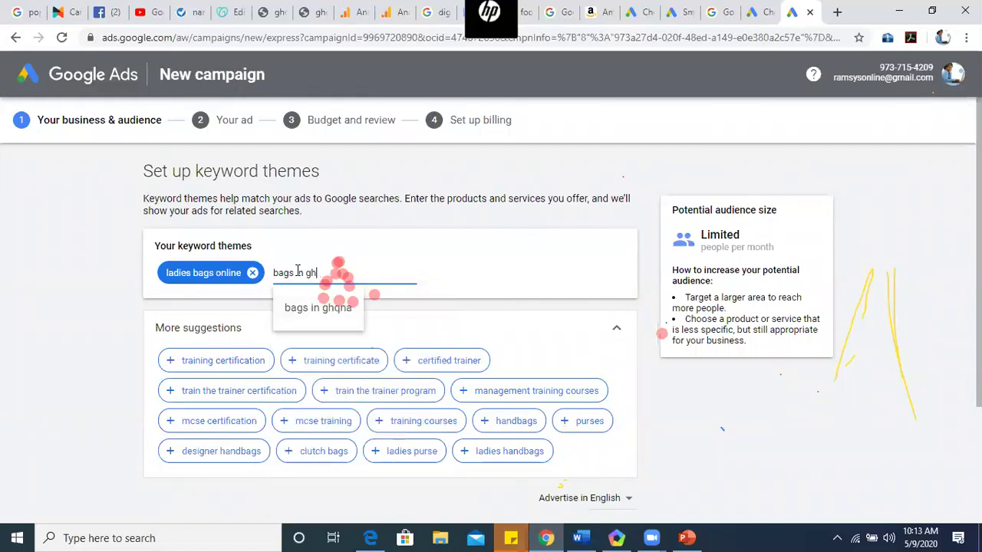
text(ana)
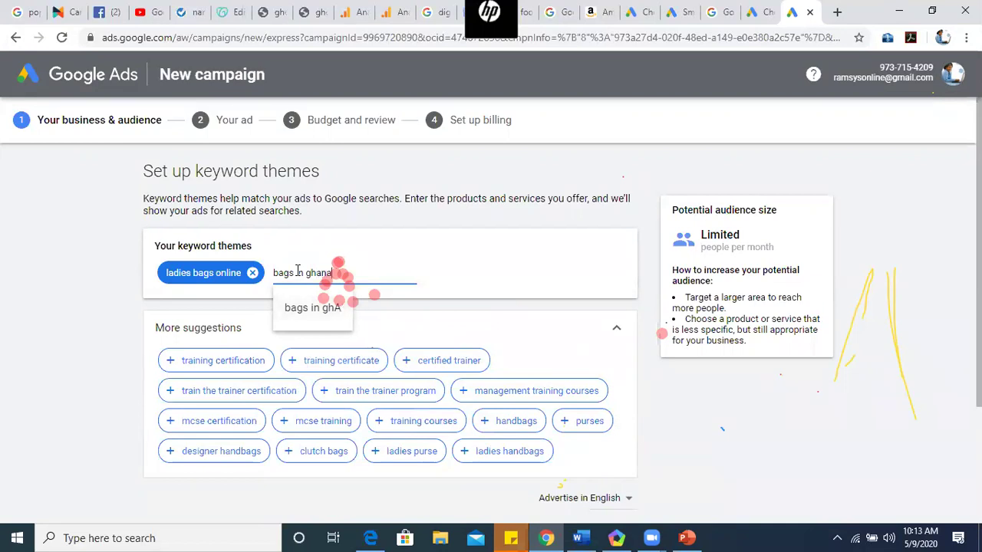
key(Return)
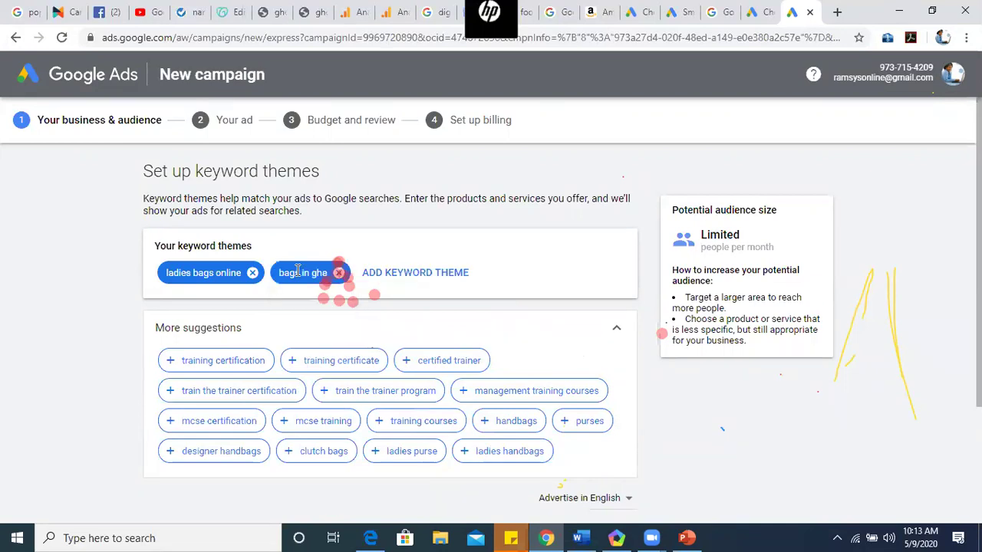
click(397, 274)
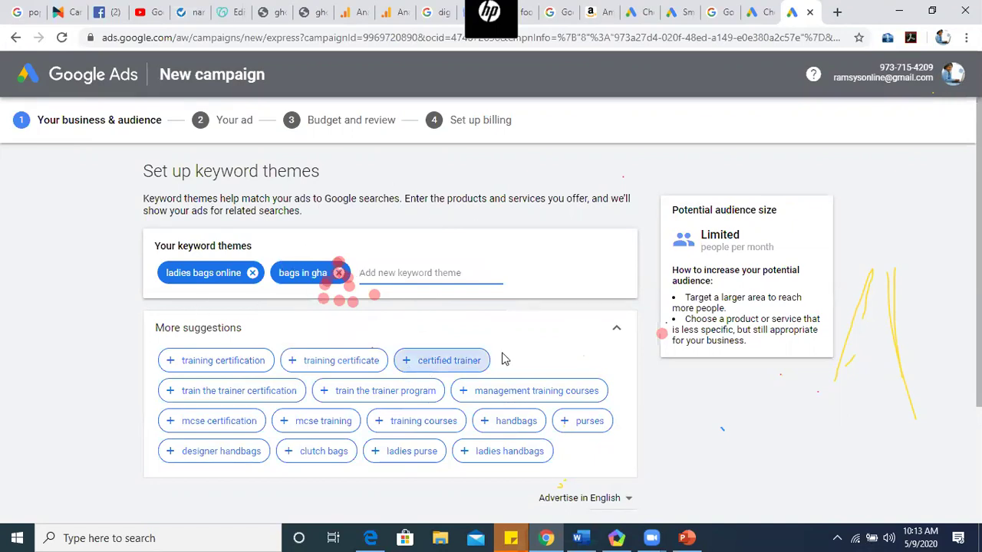
scroll(480, 284, down, 2)
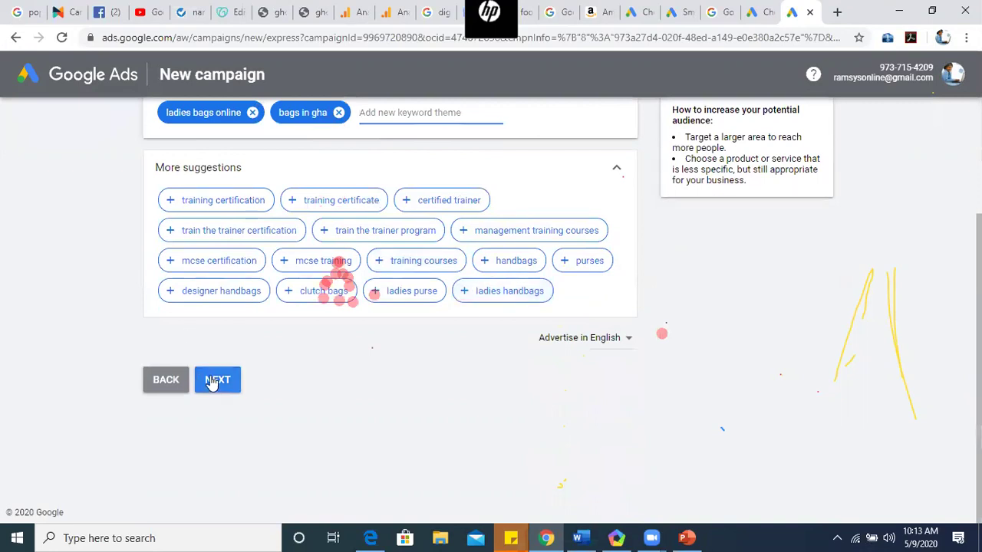
Continue past the keyword themes to the ad-writing step
click(215, 381)
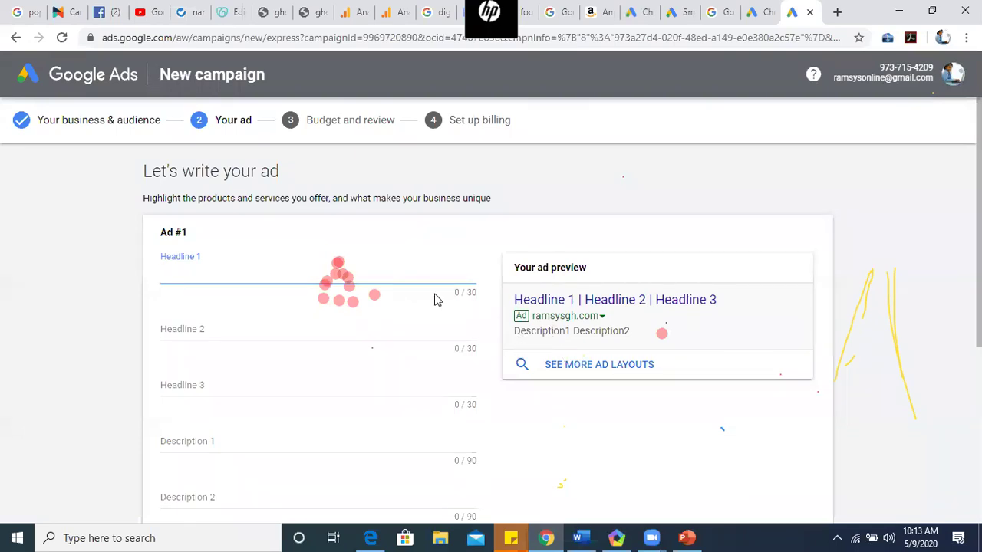
scroll(460, 353, down, 2)
click(597, 192)
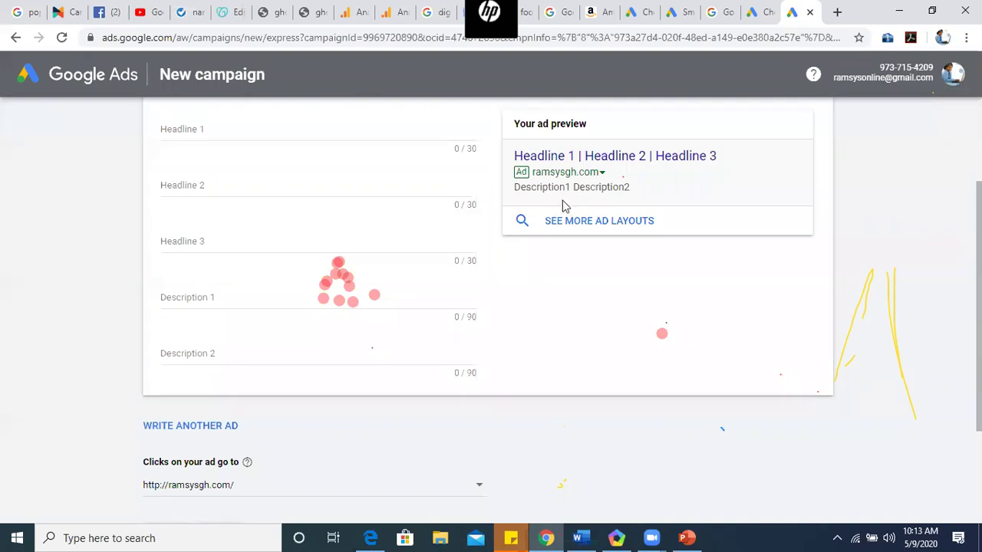
scroll(587, 210, up, 2)
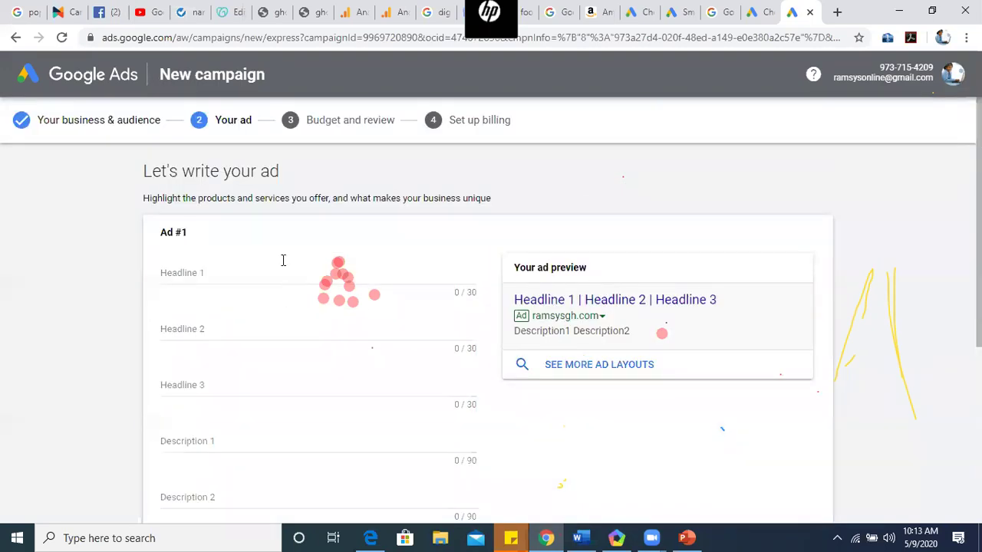
Switch to another linked account and open its Google Ads overview
click(951, 75)
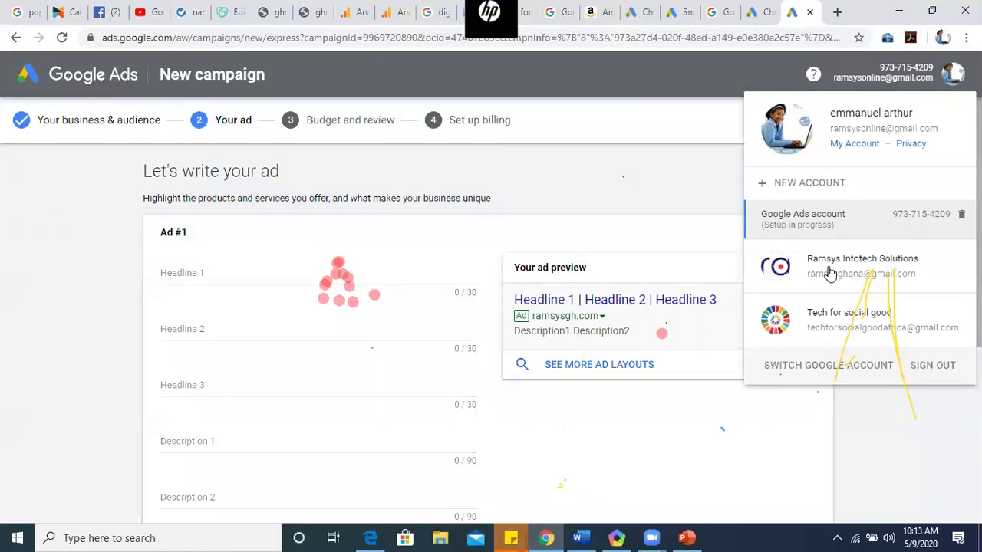
click(830, 274)
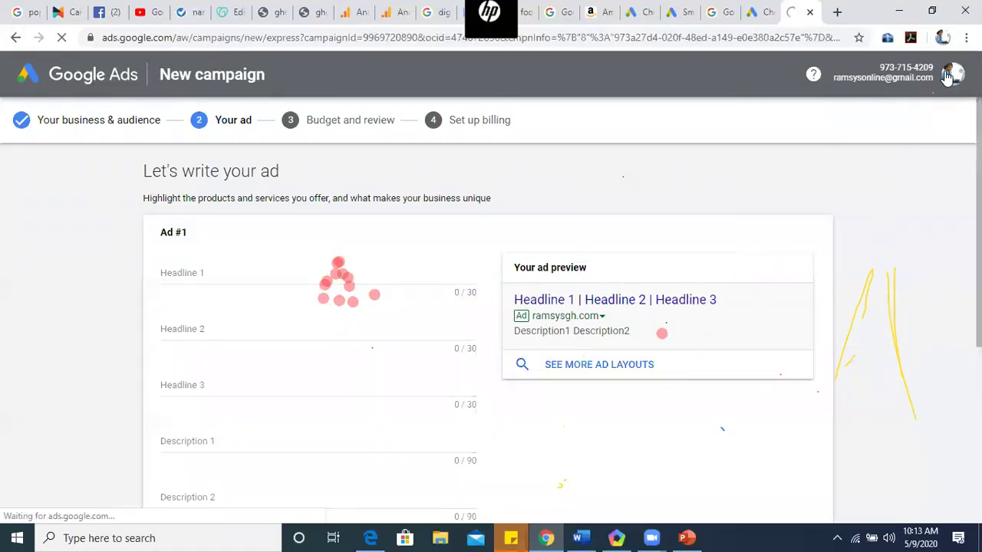
click(948, 77)
click(855, 336)
click(942, 37)
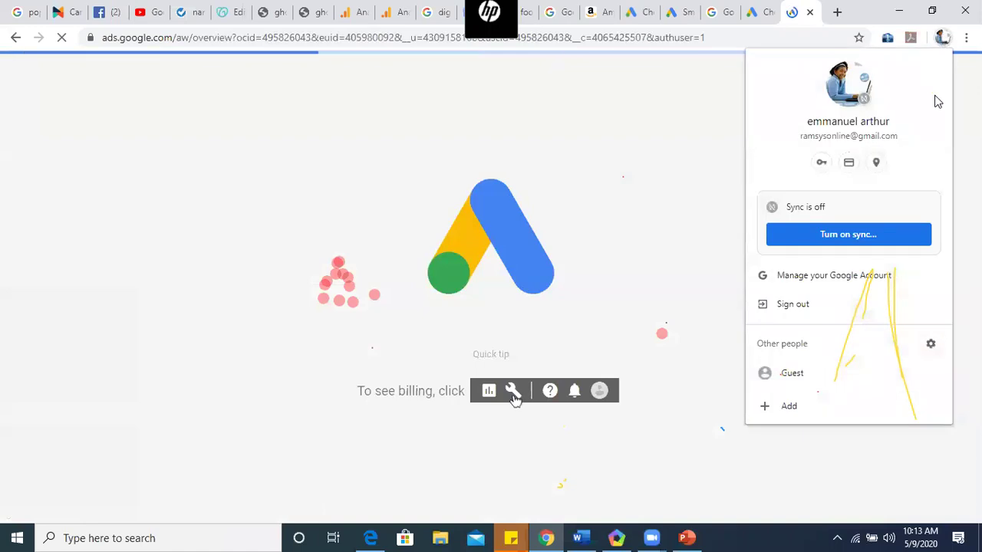
Open Keyword Planner from the Tools & Settings planning menu
click(711, 141)
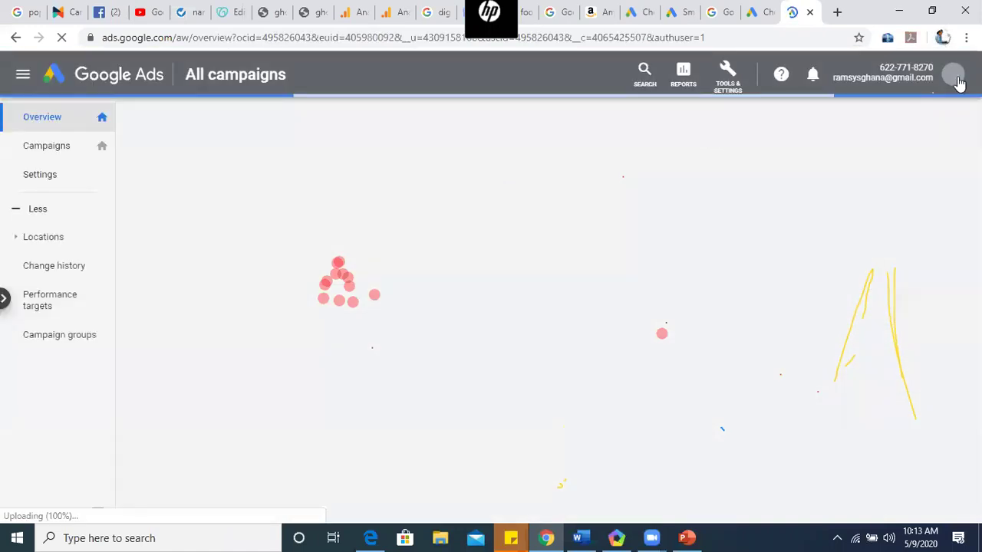
click(953, 75)
click(726, 72)
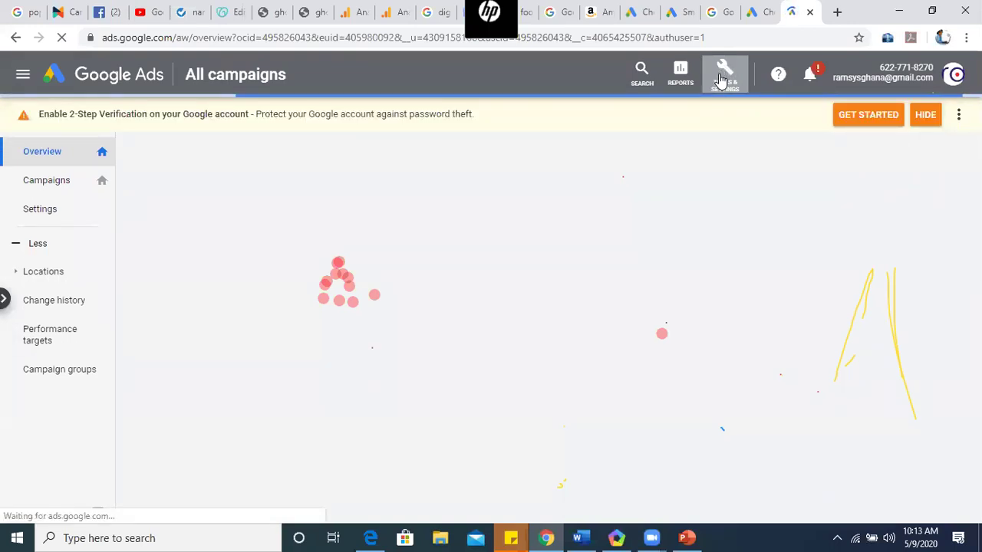
click(721, 80)
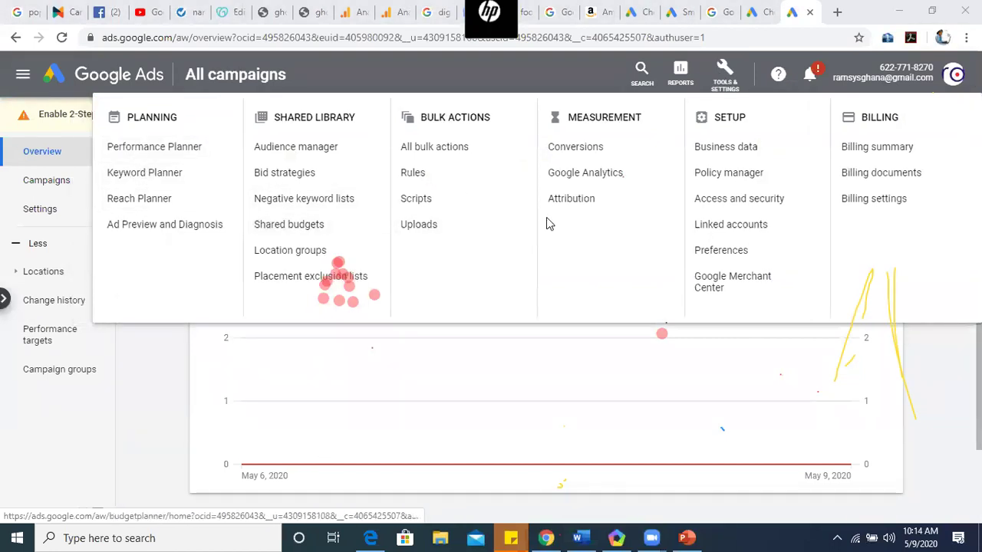
click(669, 86)
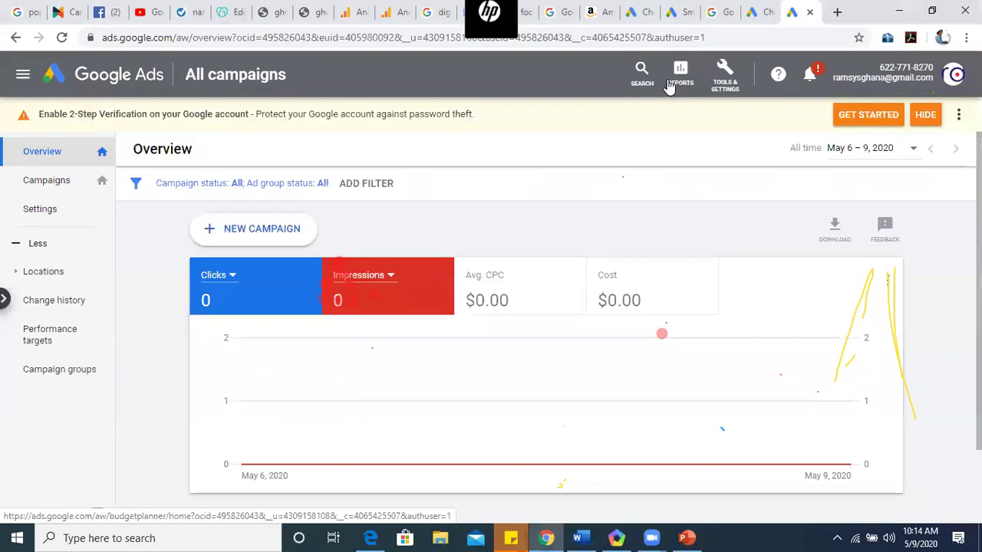
click(731, 80)
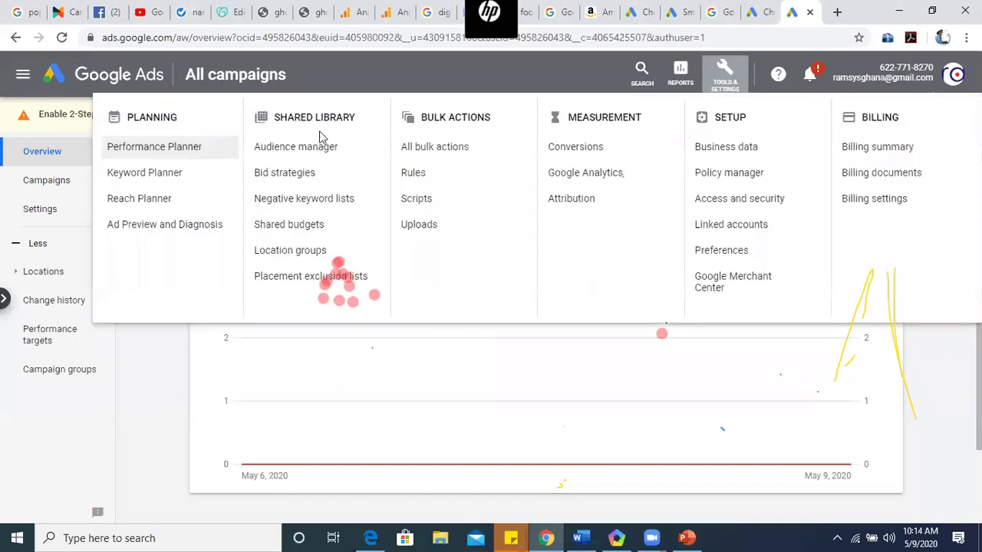
click(142, 175)
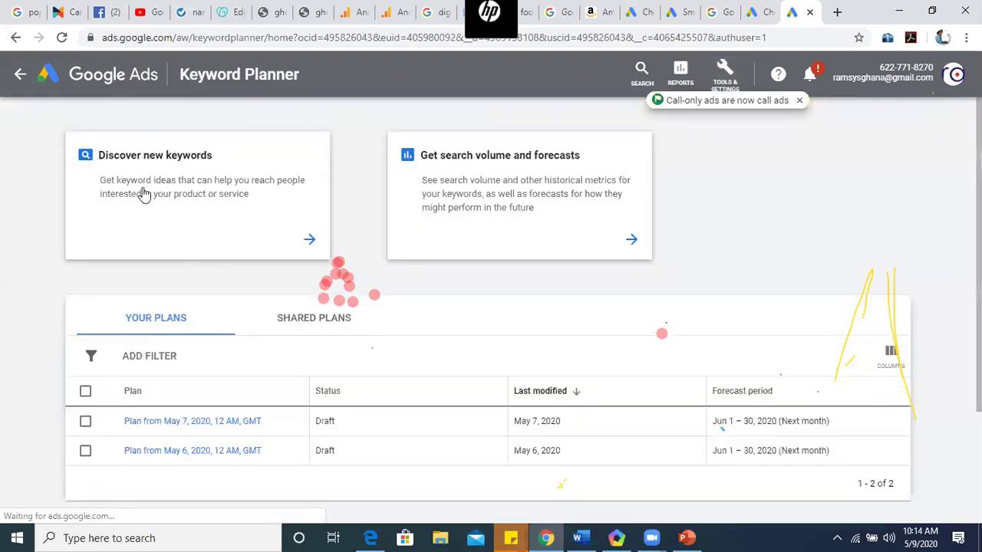
Request new keyword ideas for the seed keyword 'ladies bag'
click(176, 213)
text(lad)
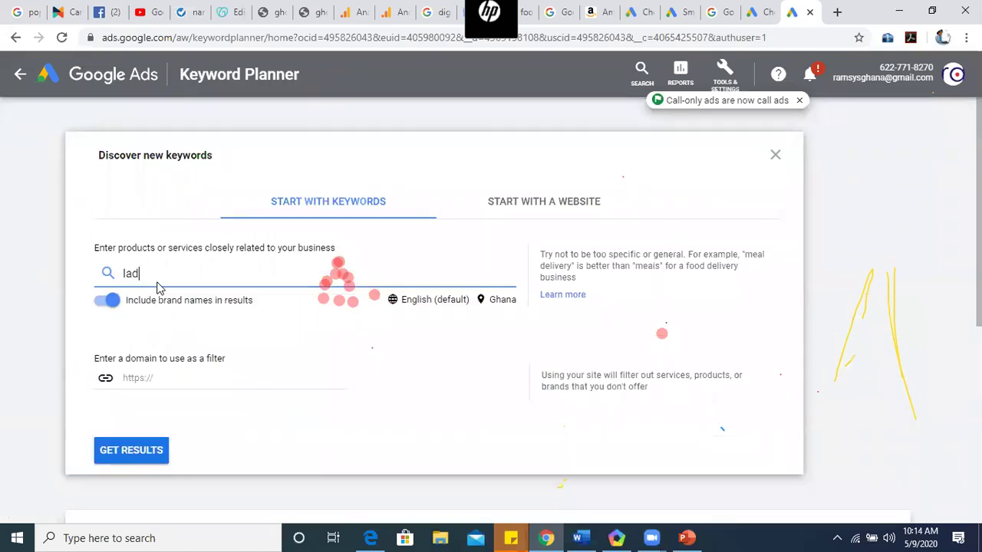
text(ies bags)
click(119, 449)
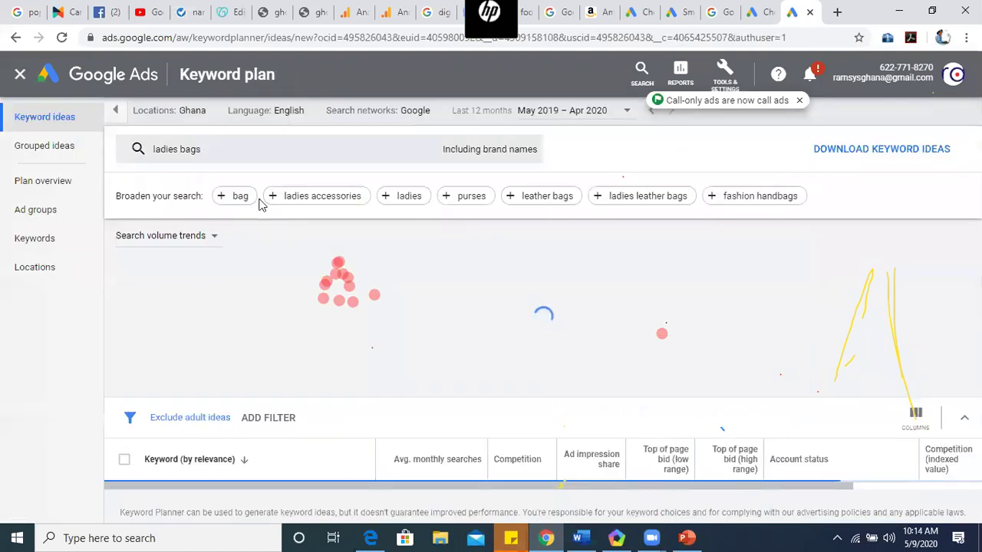
Scroll through the 581 keyword ideas, reviewing monthly searches, competition and bid ranges
scroll(456, 380, down, 2)
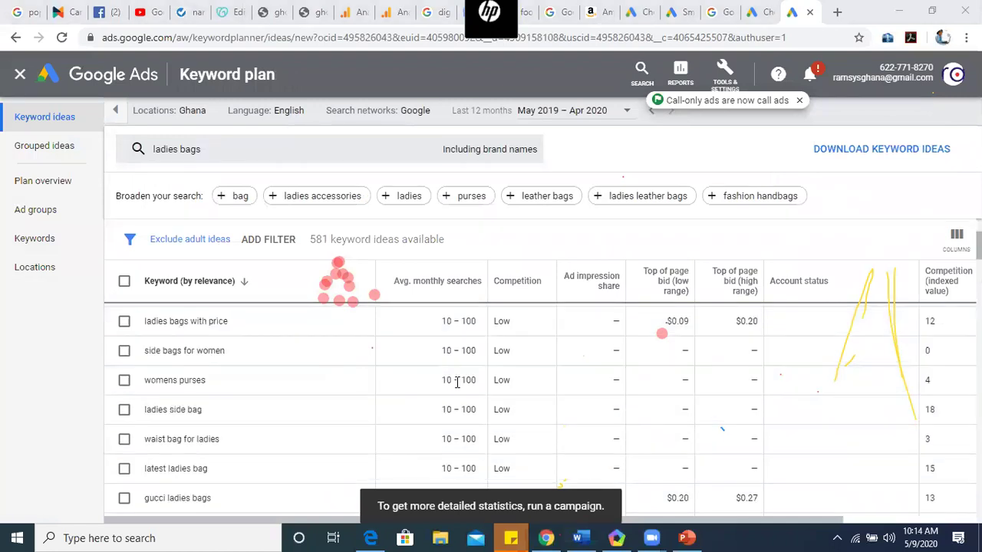
scroll(197, 383, up, 2)
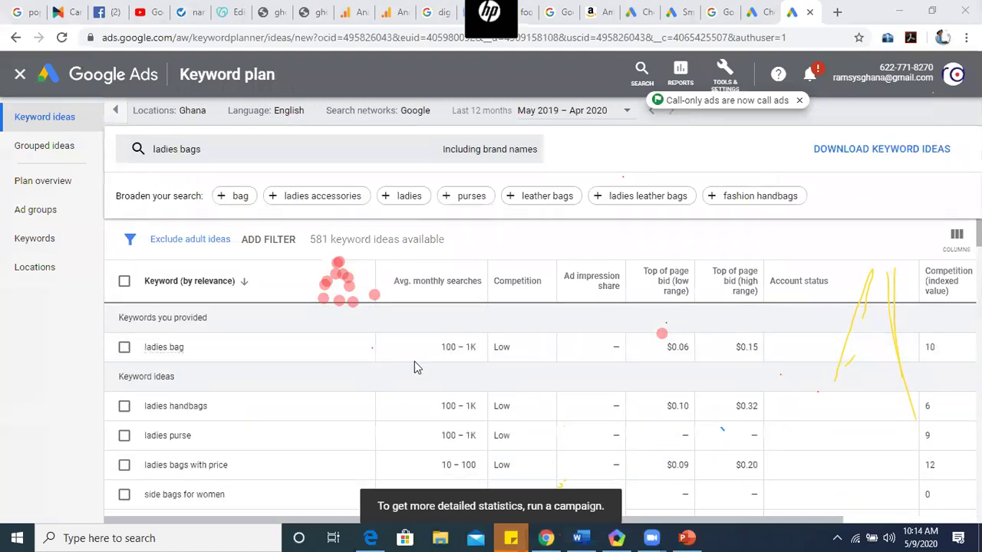
scroll(445, 343, down, 1)
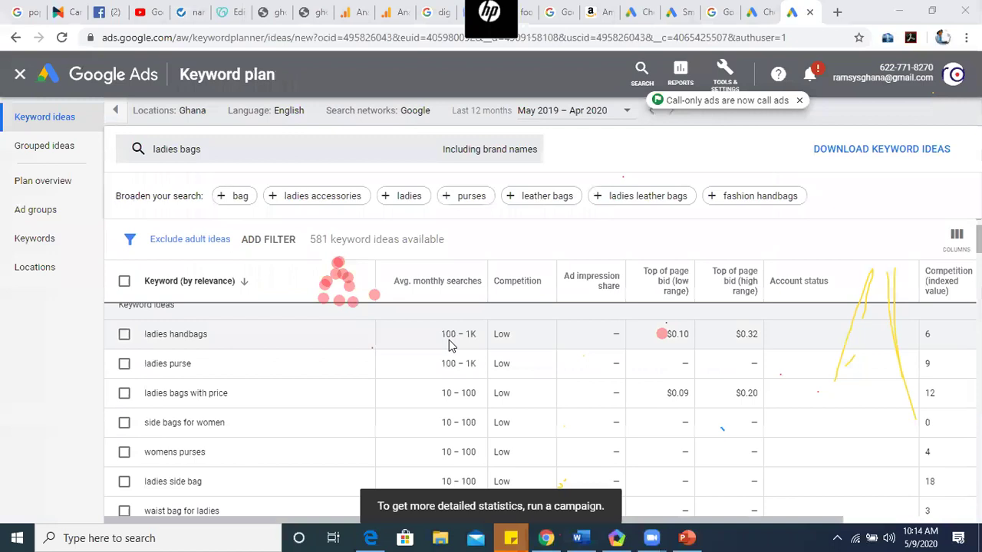
scroll(449, 345, down, 1)
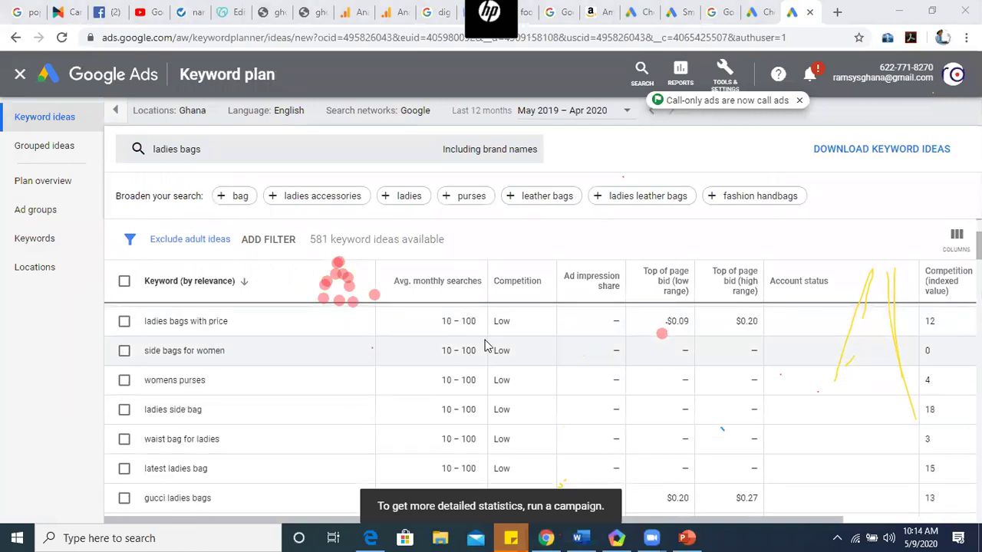
scroll(246, 338, down, 1)
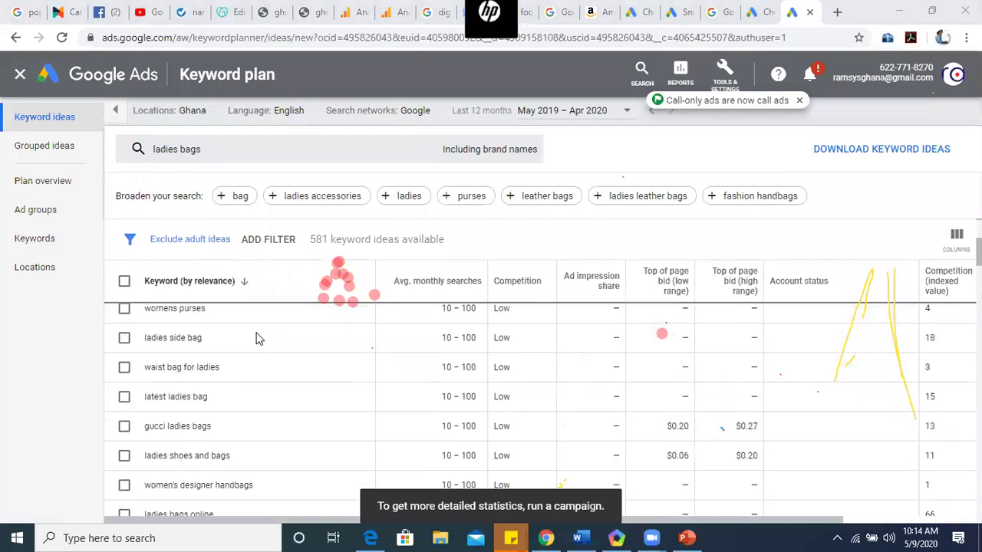
scroll(363, 364, up, 3)
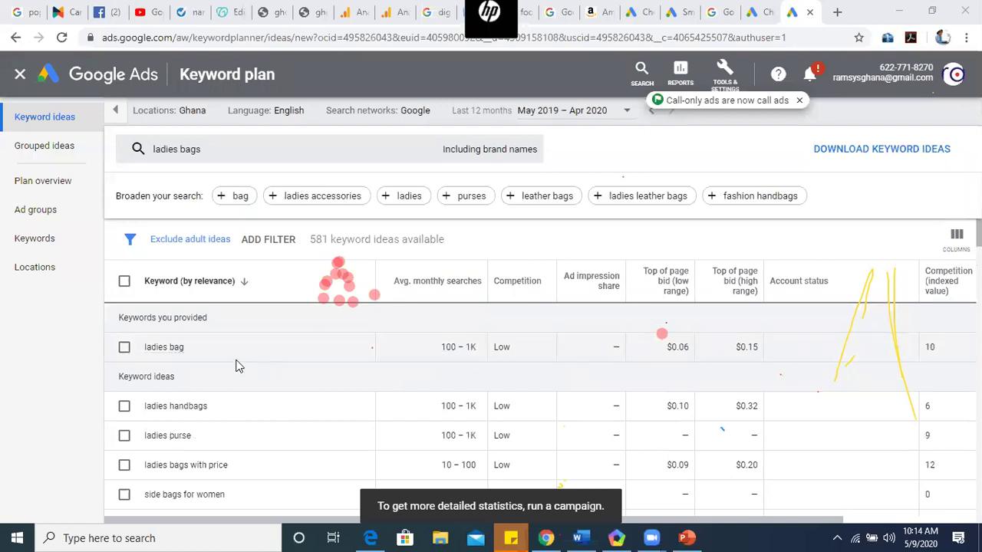
scroll(230, 376, down, 1)
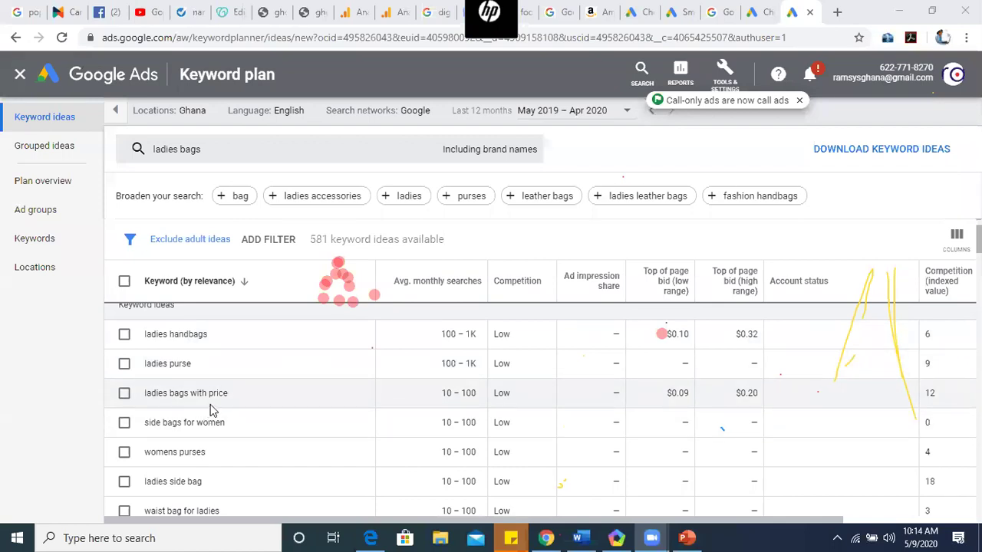
scroll(210, 404, down, 1)
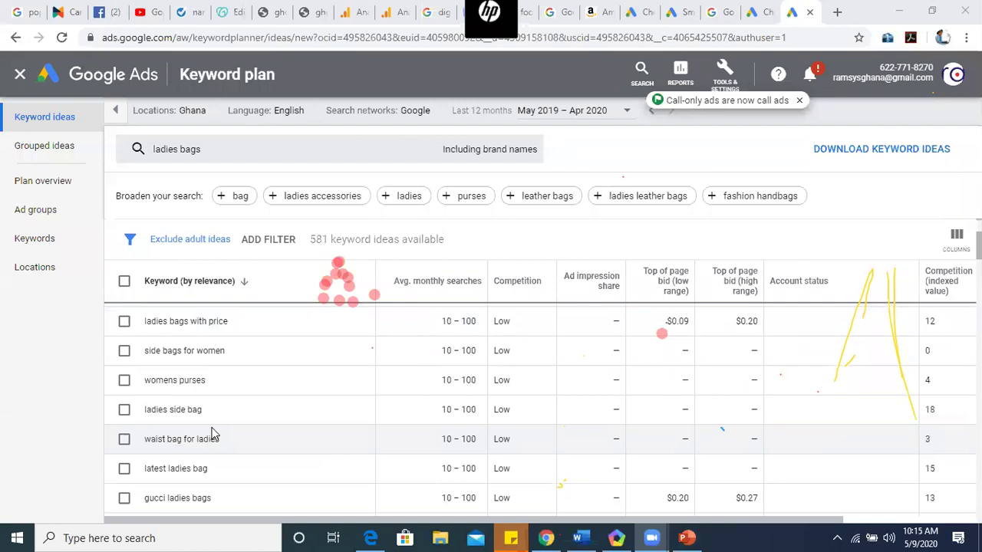
scroll(241, 412, down, 2)
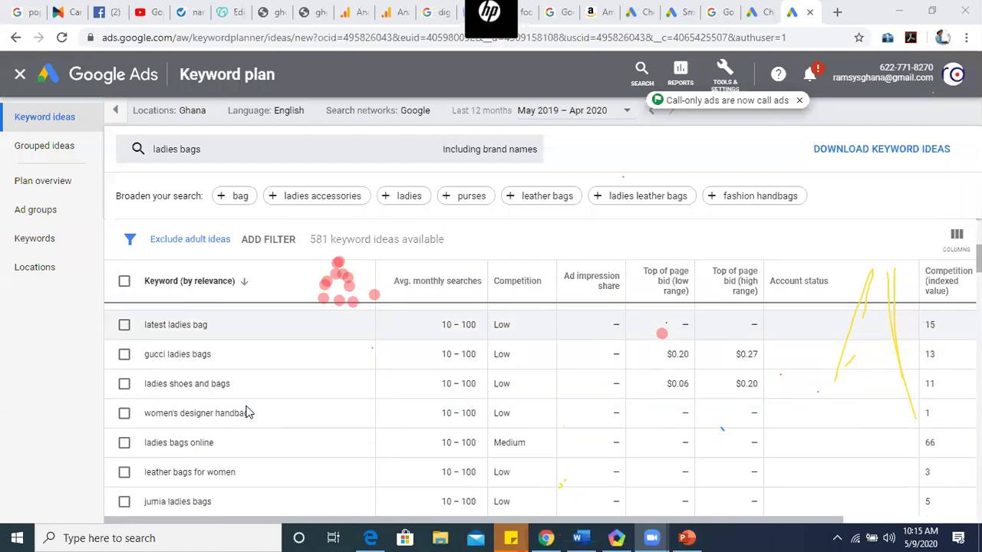
scroll(247, 413, down, 1)
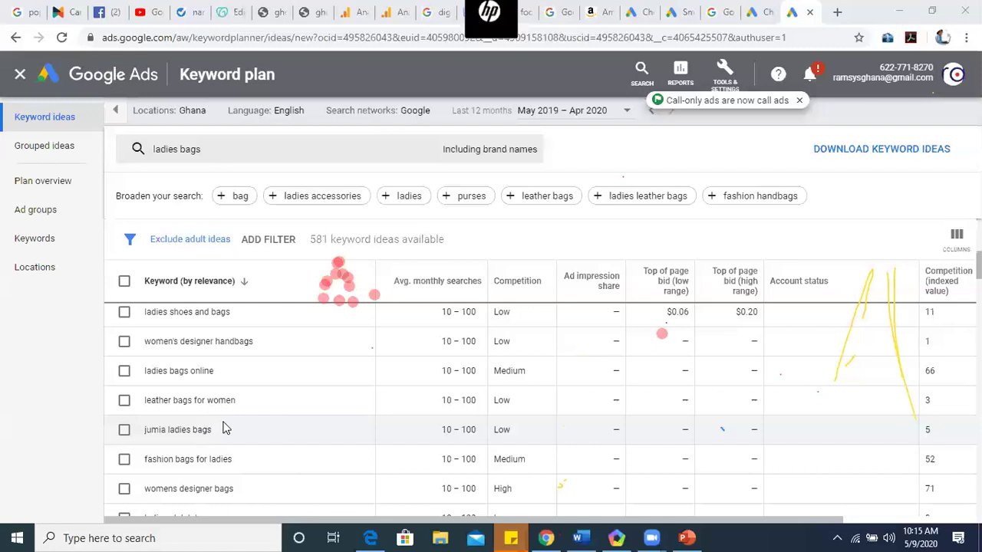
scroll(221, 431, down, 3)
scroll(230, 434, down, 8)
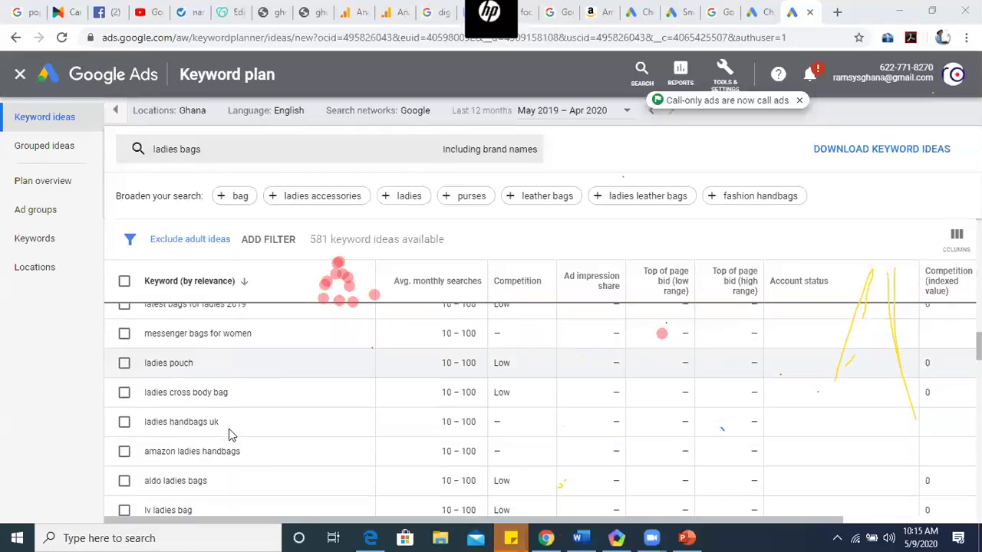
scroll(229, 434, down, 6)
scroll(230, 433, down, 5)
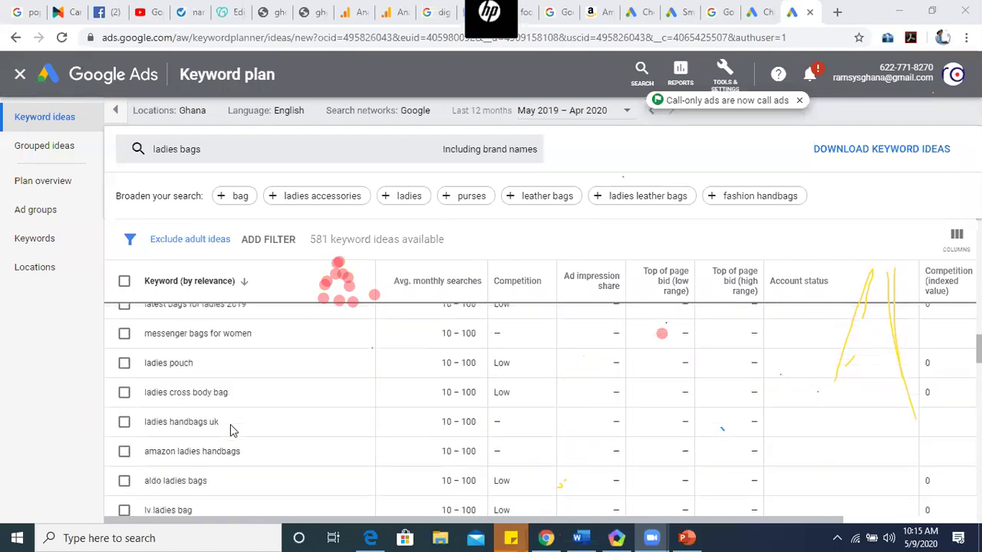
scroll(233, 431, down, 2)
scroll(712, 416, up, 15)
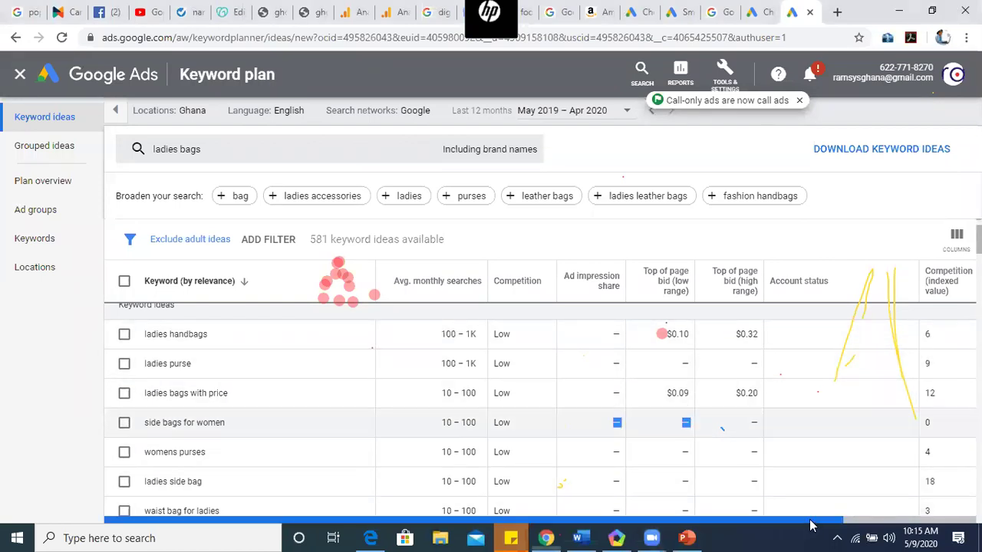
drag(811, 525, 943, 525)
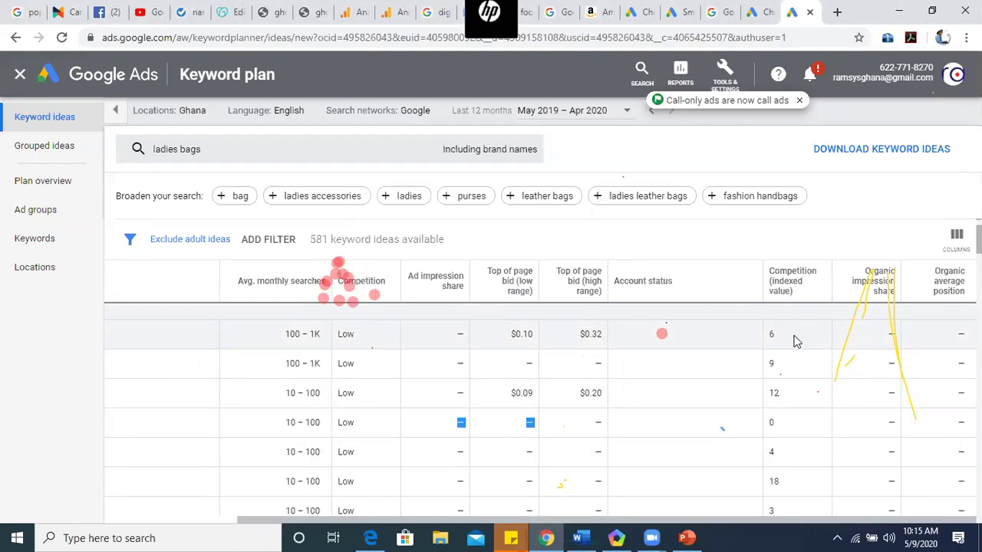
scroll(784, 475, down, 3)
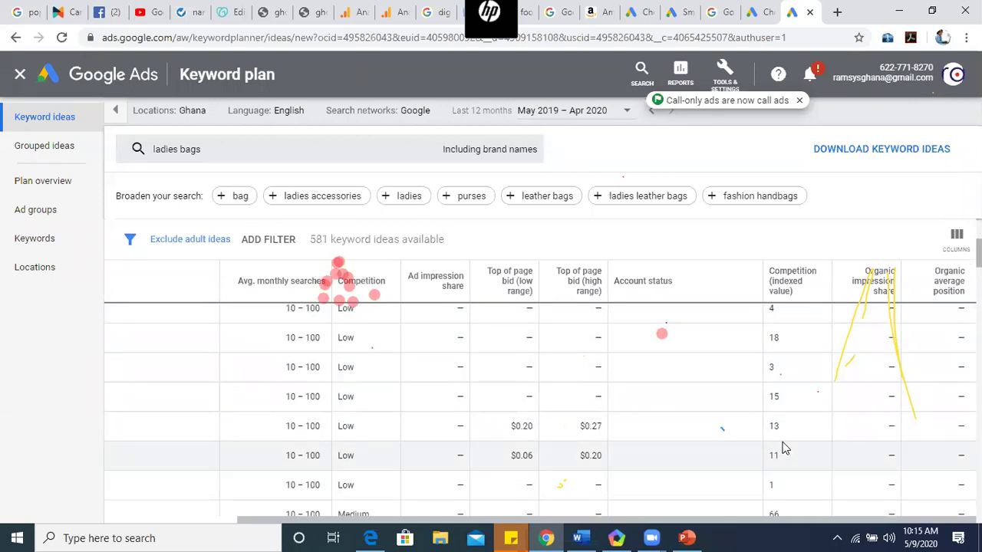
scroll(783, 449, down, 5)
scroll(788, 429, down, 3)
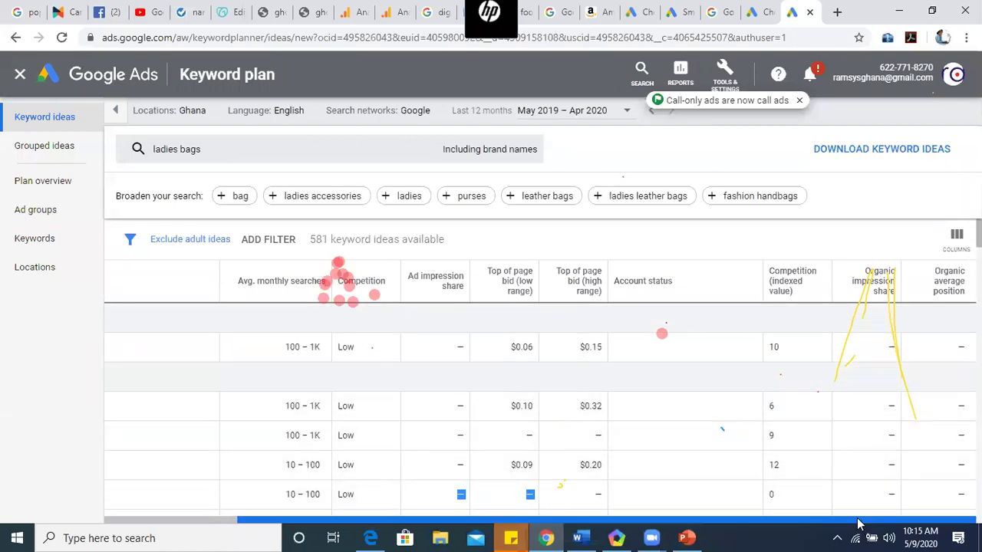
drag(859, 521, 728, 521)
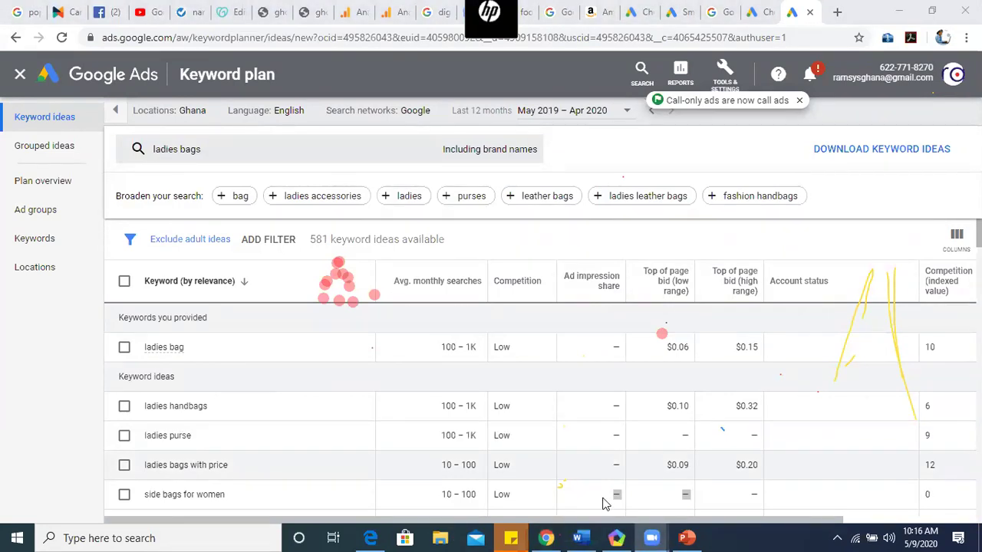
Switch to the PowerPoint deck and present slide 142, 'On-page SEO', as a full-screen slideshow
click(546, 538)
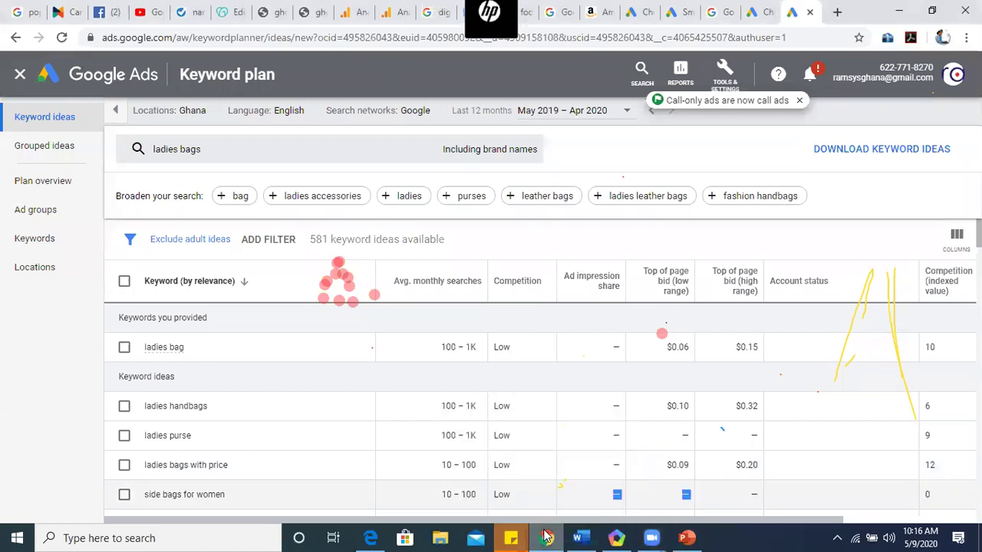
click(690, 538)
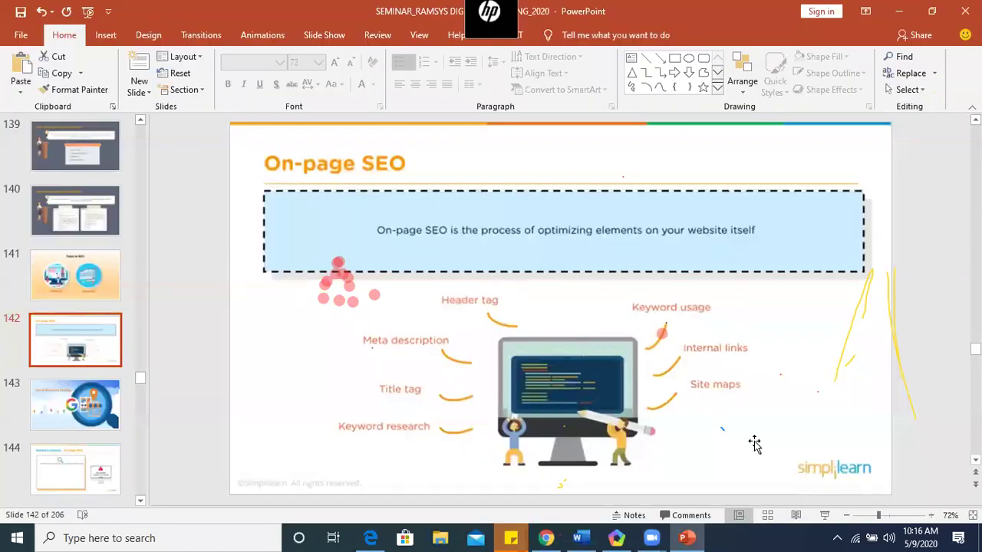
click(825, 515)
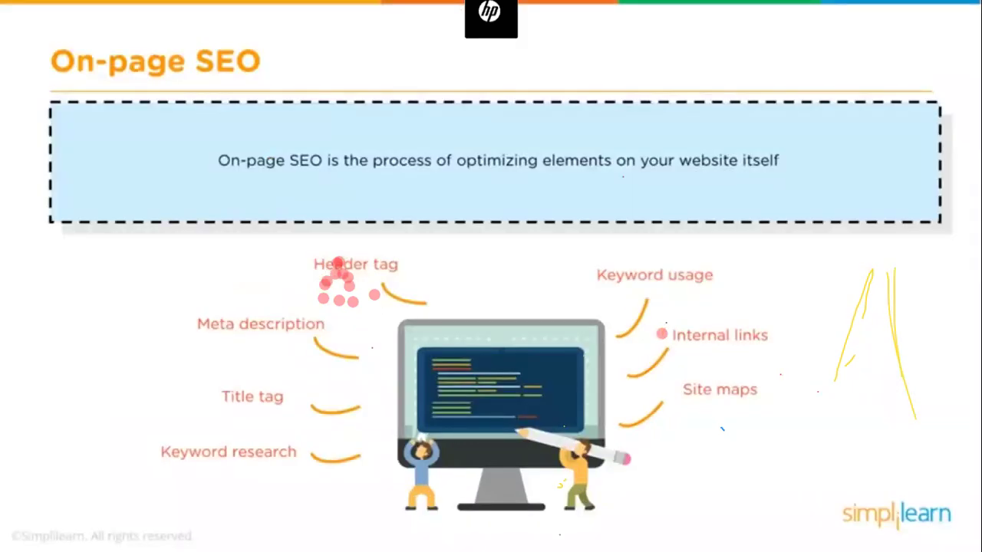
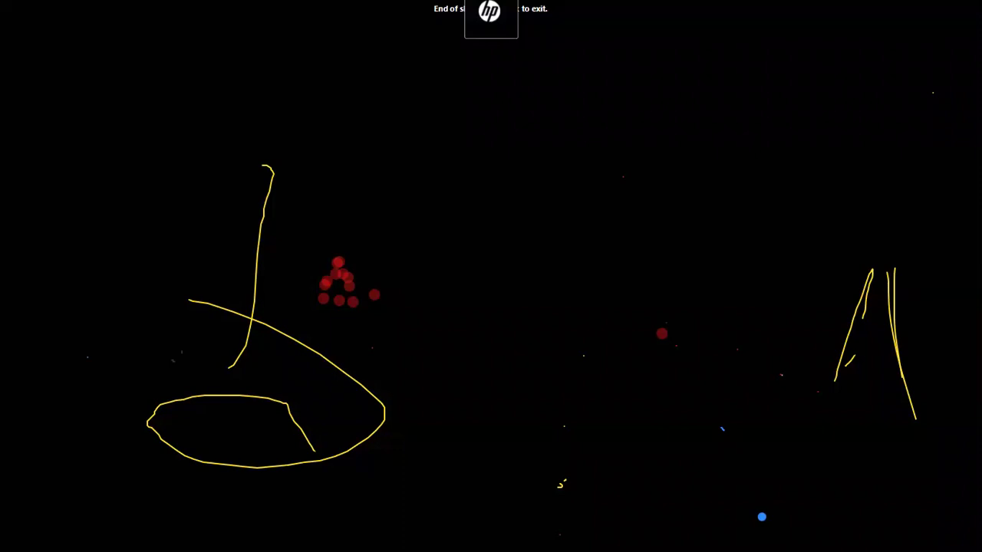
End the finished PowerPoint slide show and minimize the presentation window
click(462, 23)
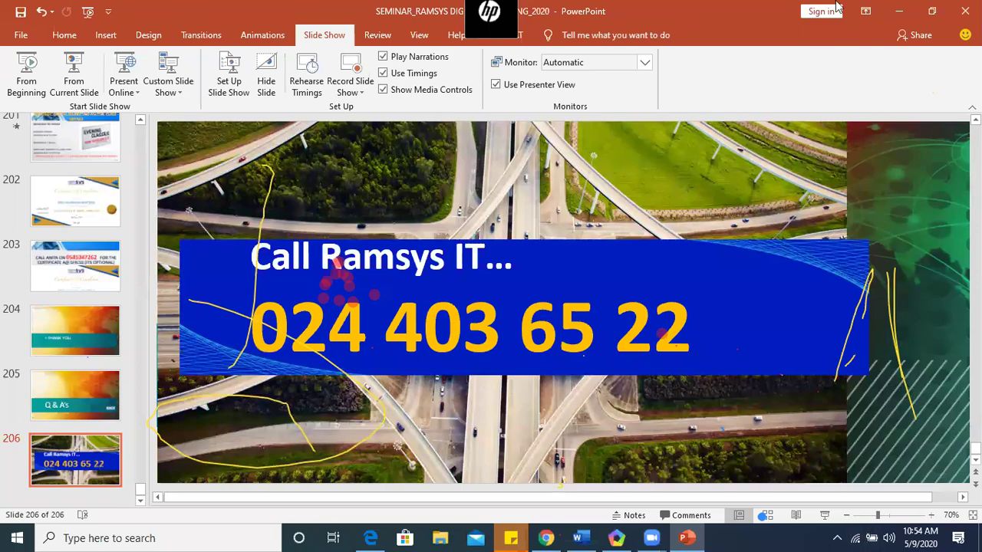
click(896, 11)
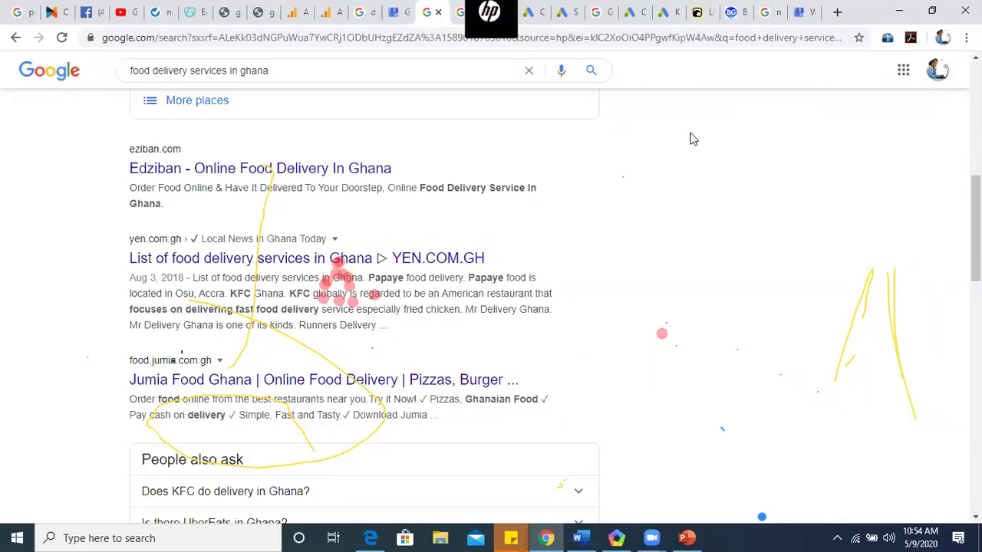
Minimize Chrome to reveal the desktop with its sticky notes
click(905, 10)
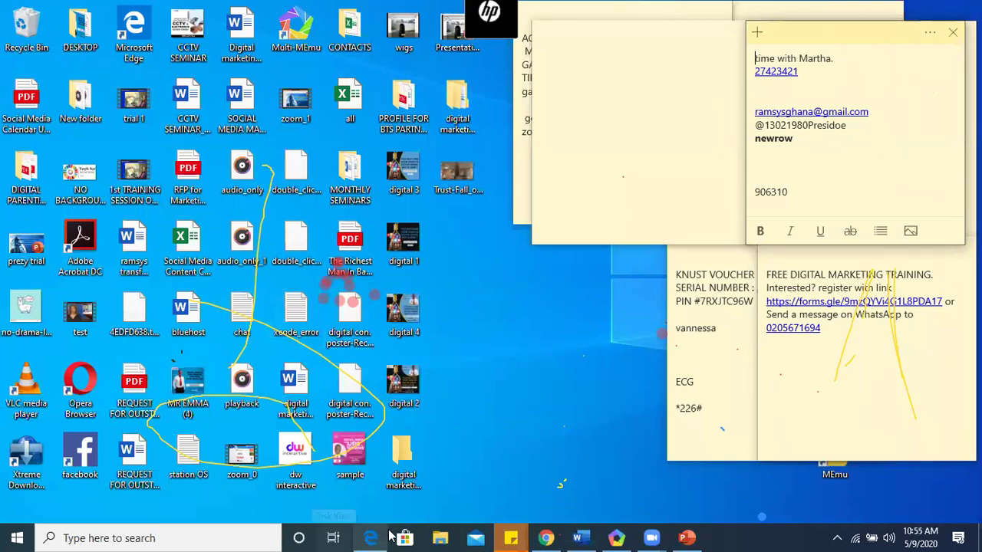
Bring MEmu forward, leave the WhatsApp group chat, and open the top chat in Chats
click(616, 538)
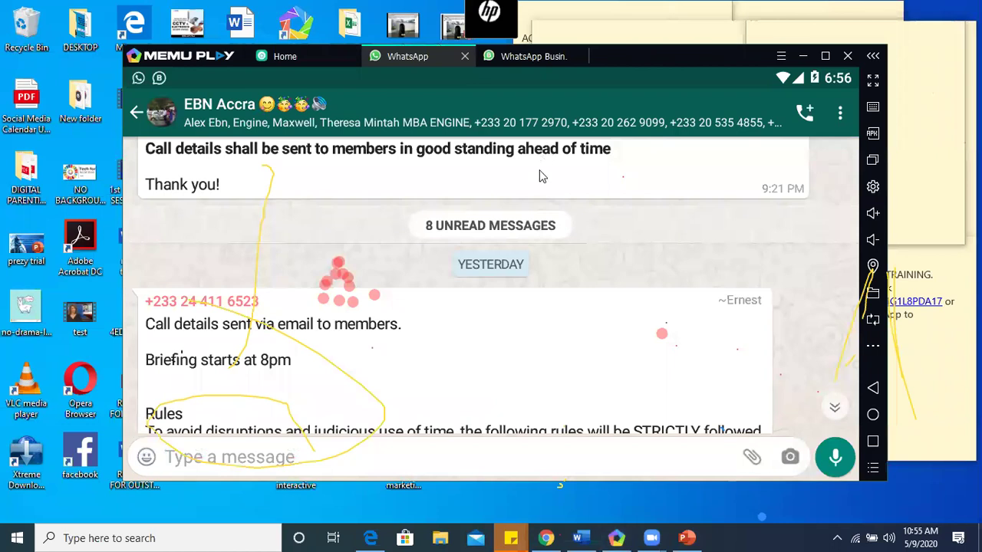
click(137, 113)
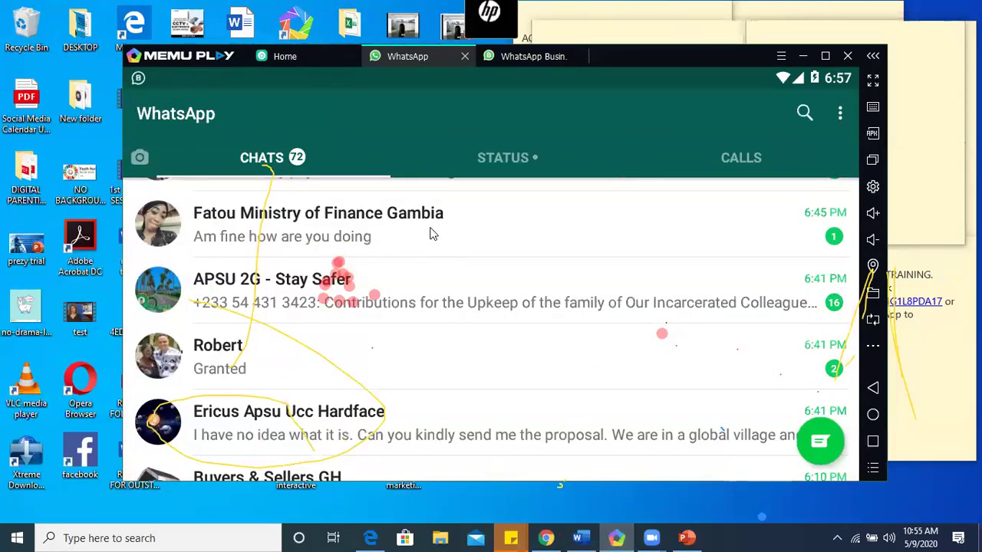
click(430, 233)
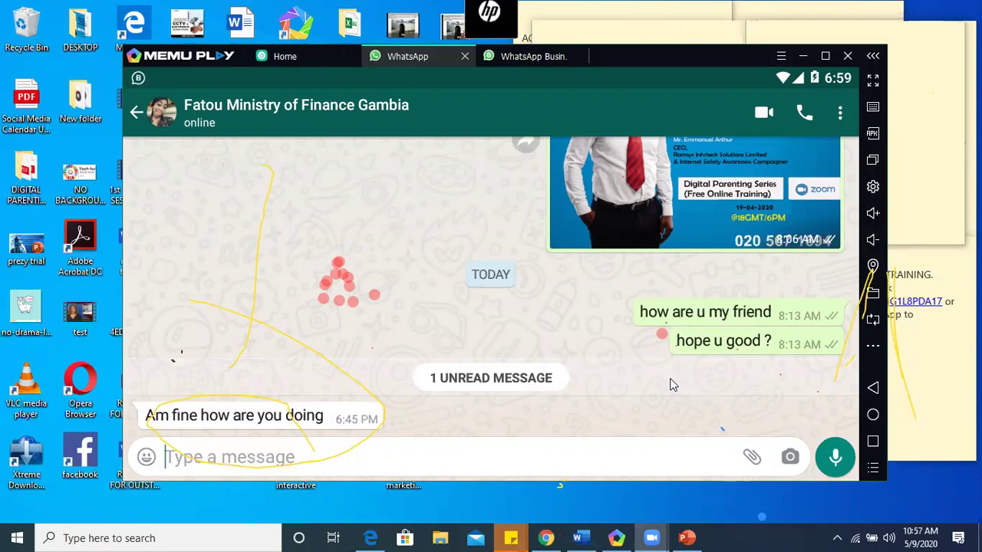
Search 'forms google' in a new Chrome tab and go to the Google Forms home page
click(546, 537)
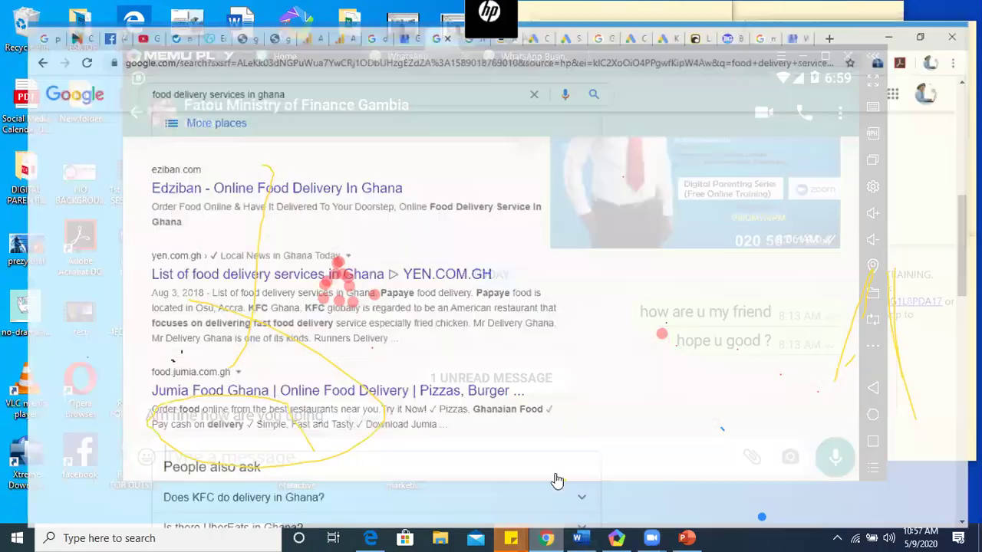
click(833, 12)
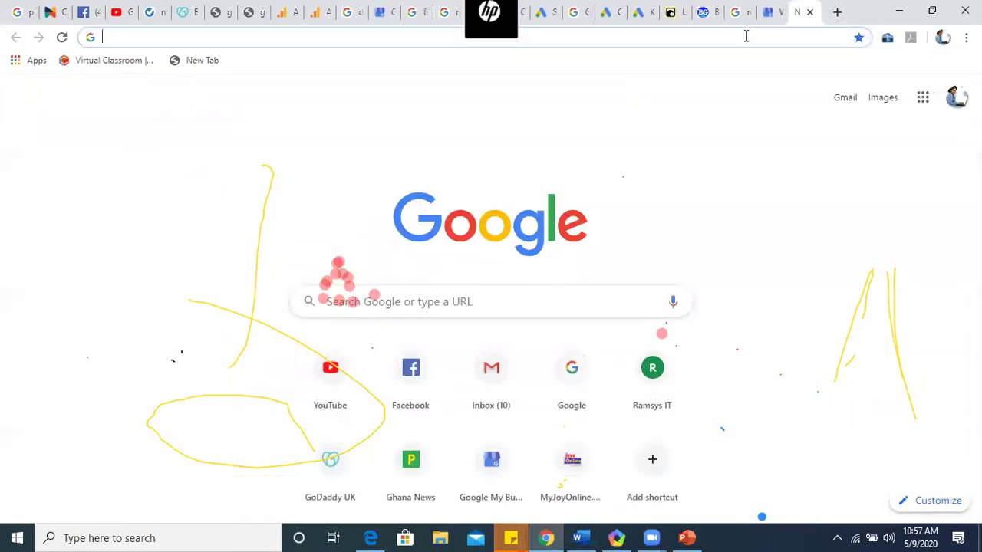
click(746, 36)
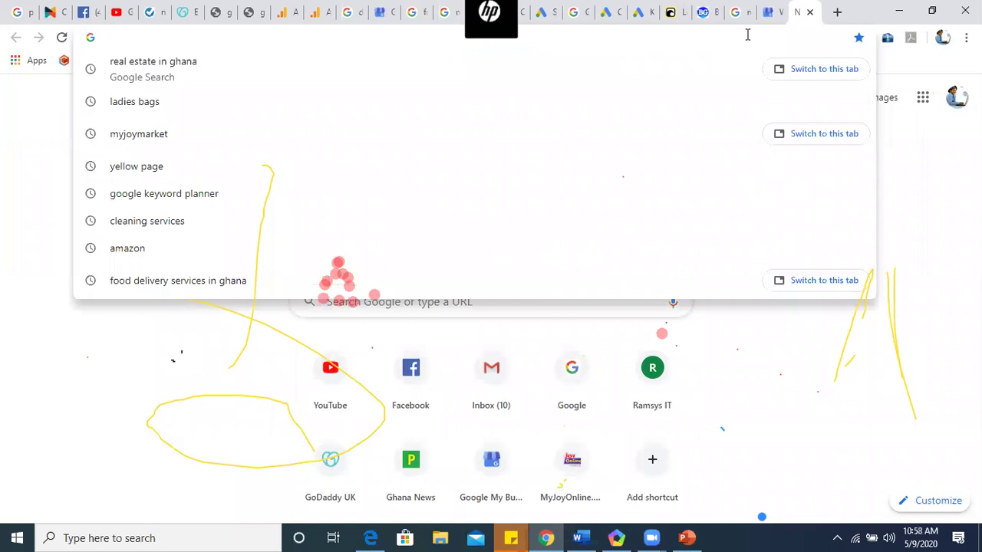
text(f)
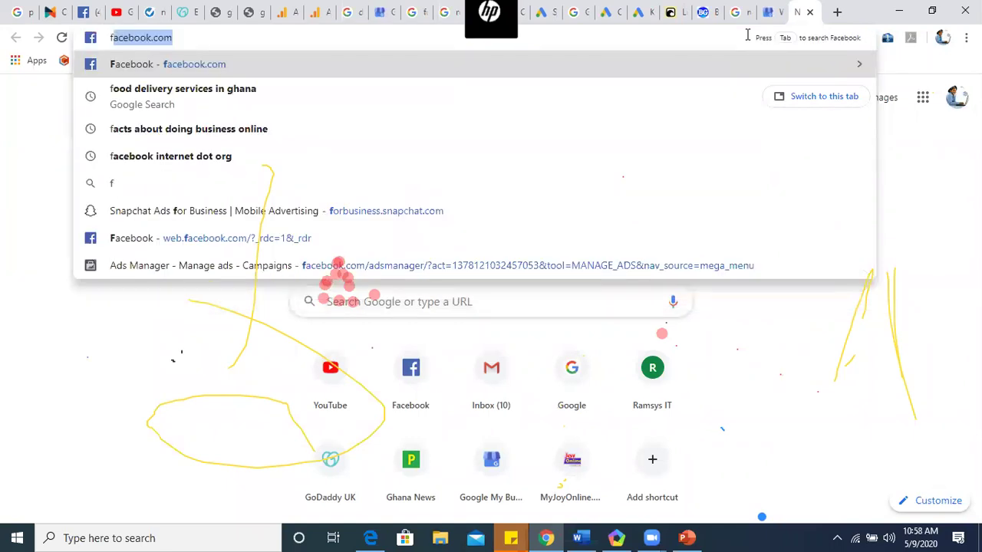
text(orm)
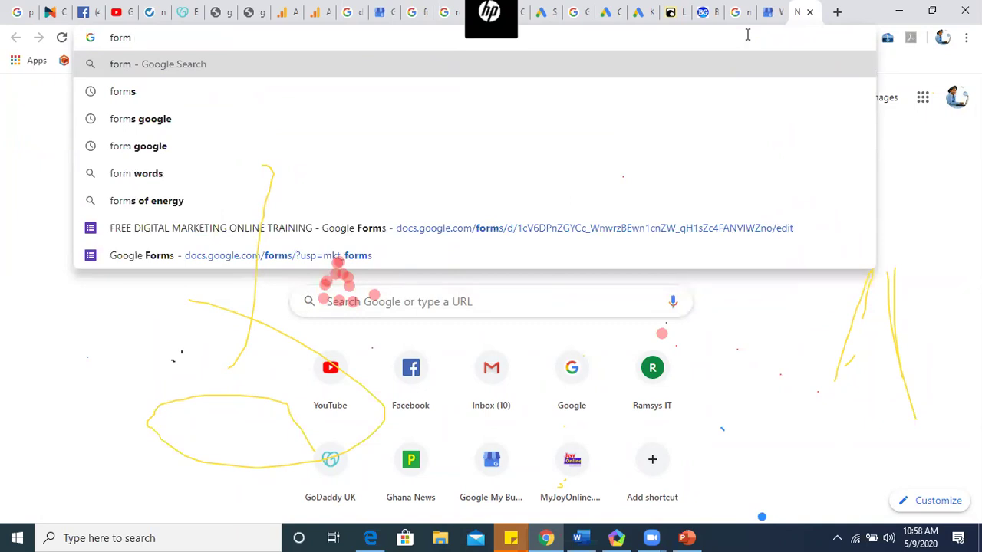
key(Down)
key(Down)
key(Return)
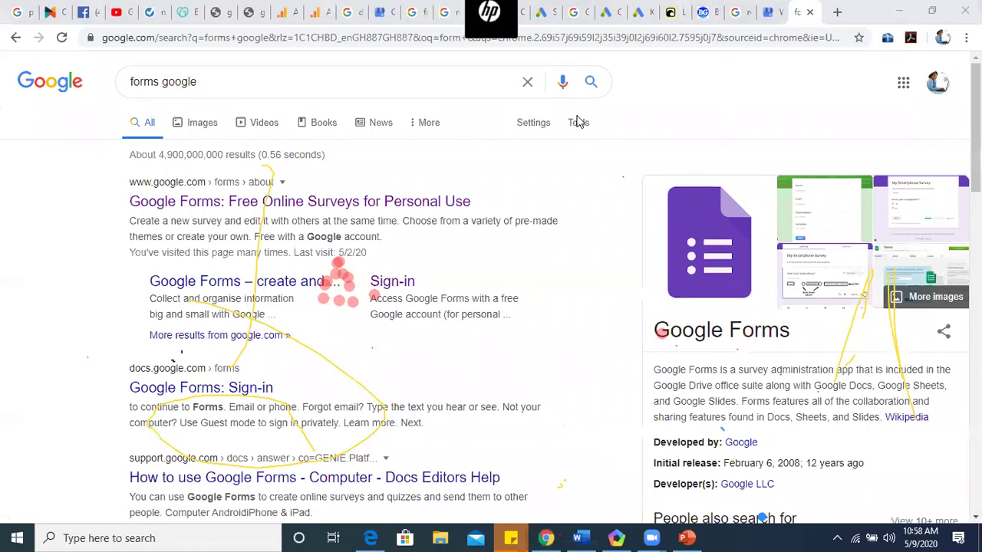
click(408, 201)
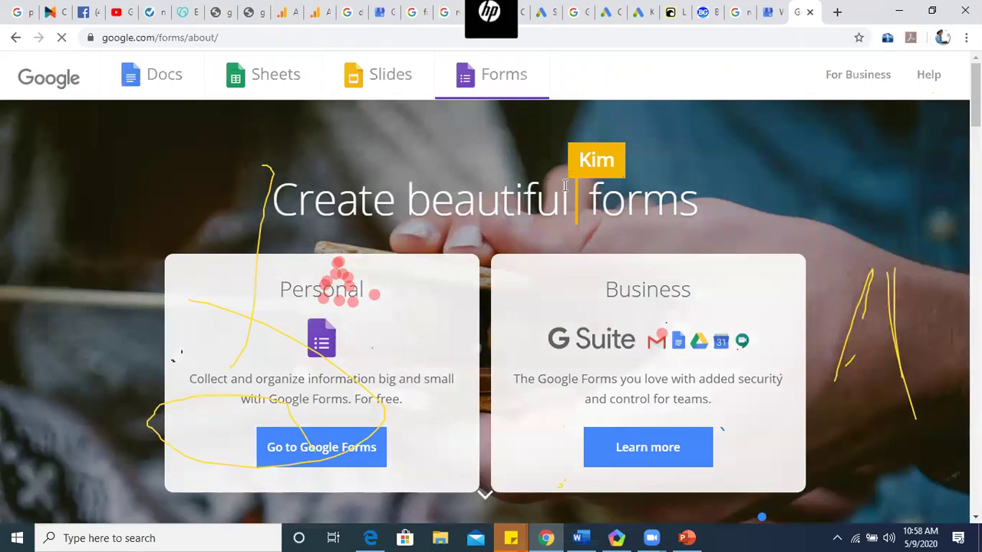
click(321, 447)
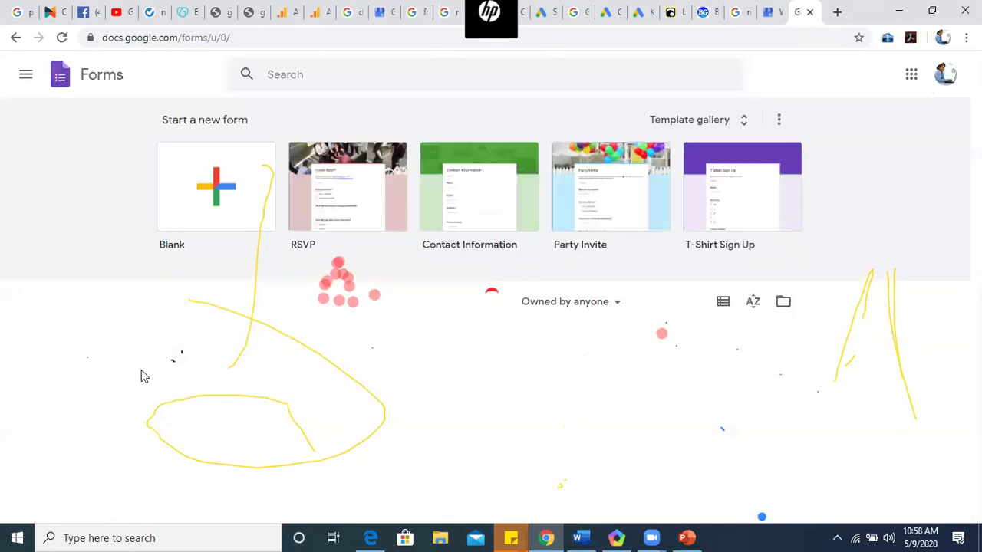
Switch Google Forms to the signed-in account that holds the training forms
scroll(375, 345, down, 2)
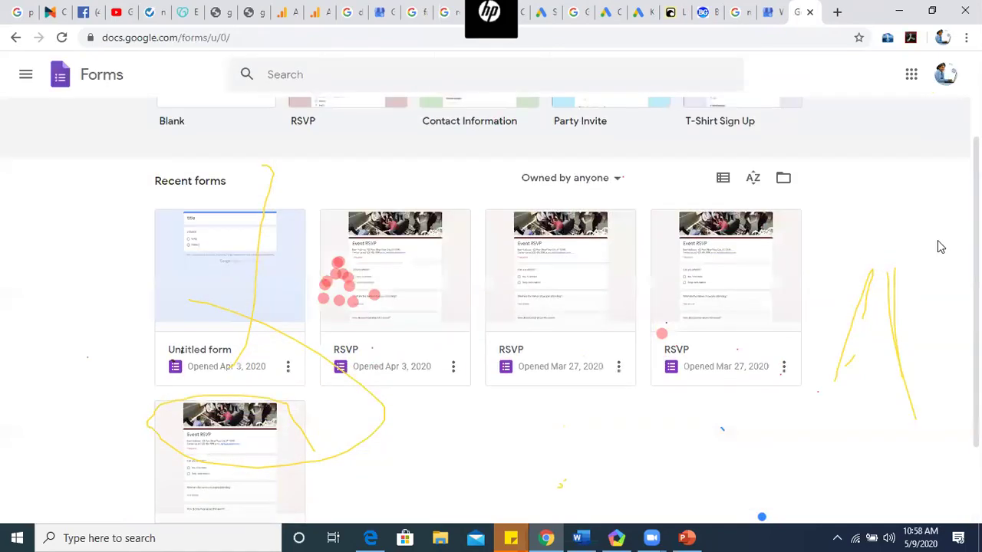
scroll(880, 207, up, 2)
scroll(544, 423, down, 1)
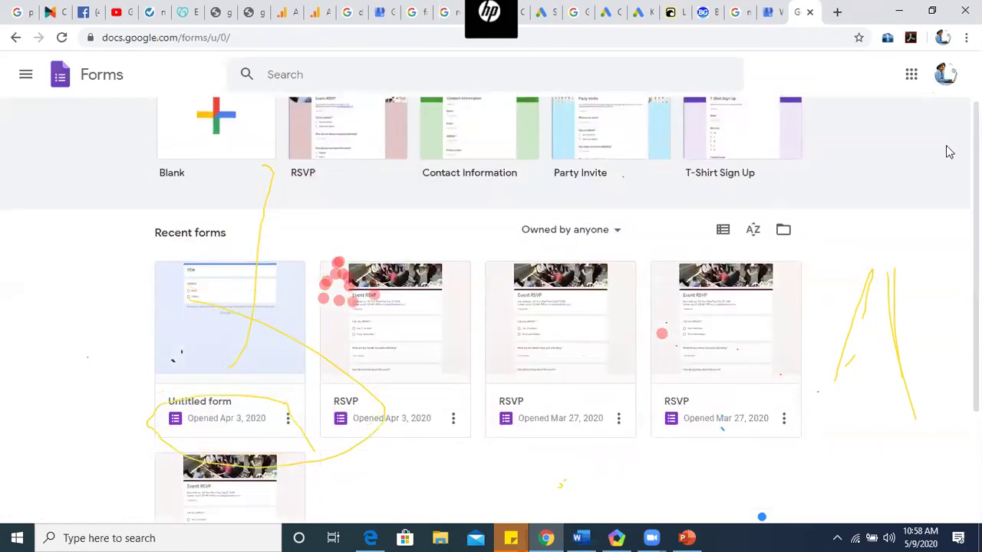
click(940, 80)
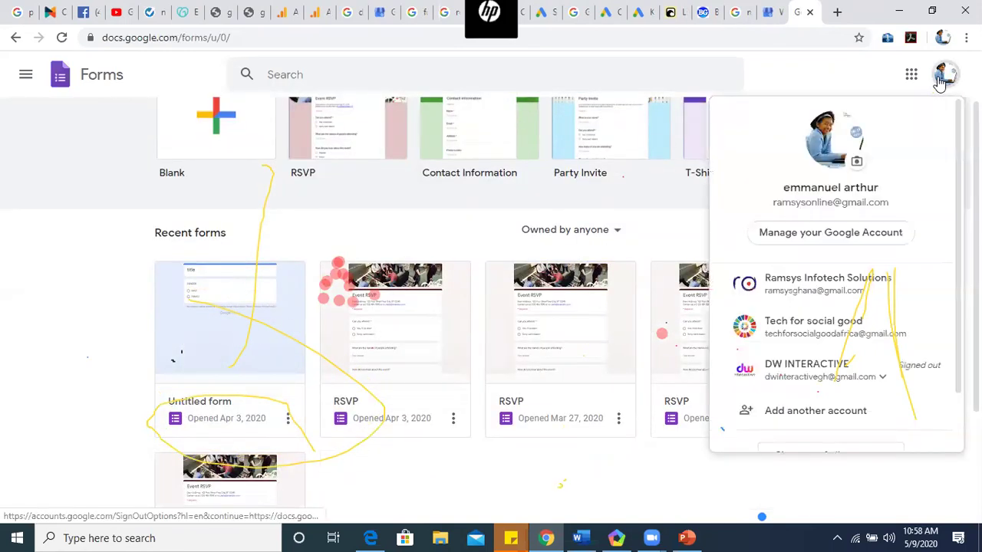
click(779, 325)
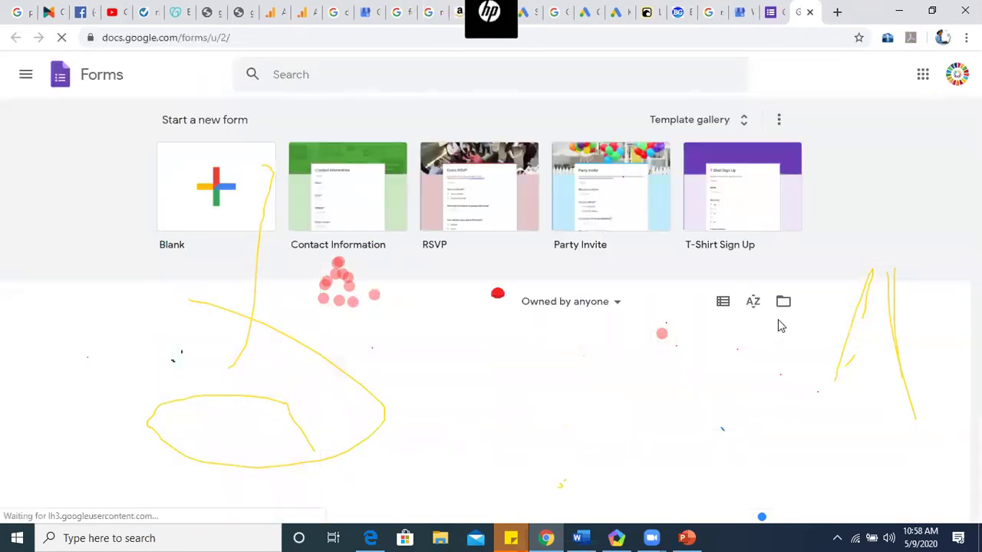
click(948, 80)
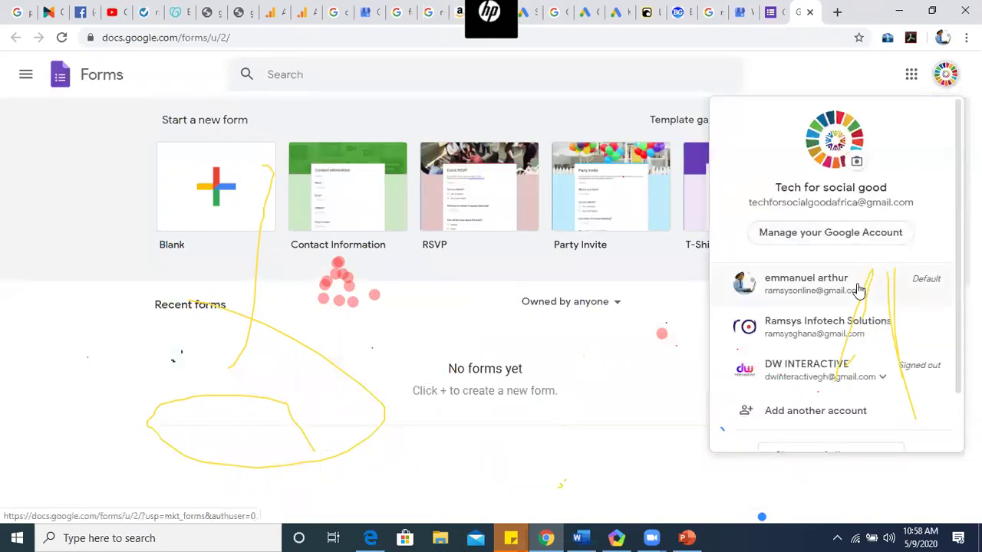
click(857, 331)
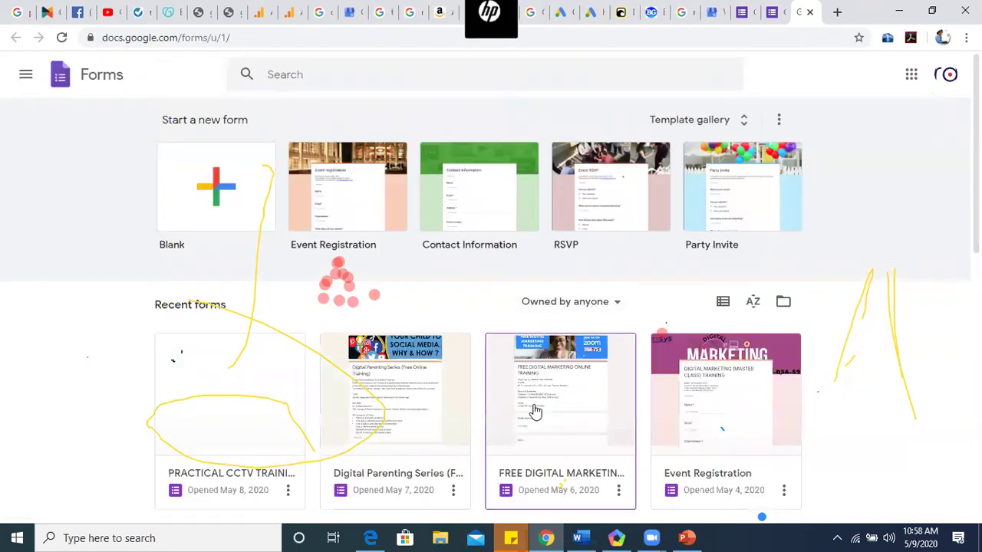
scroll(560, 382, down, 2)
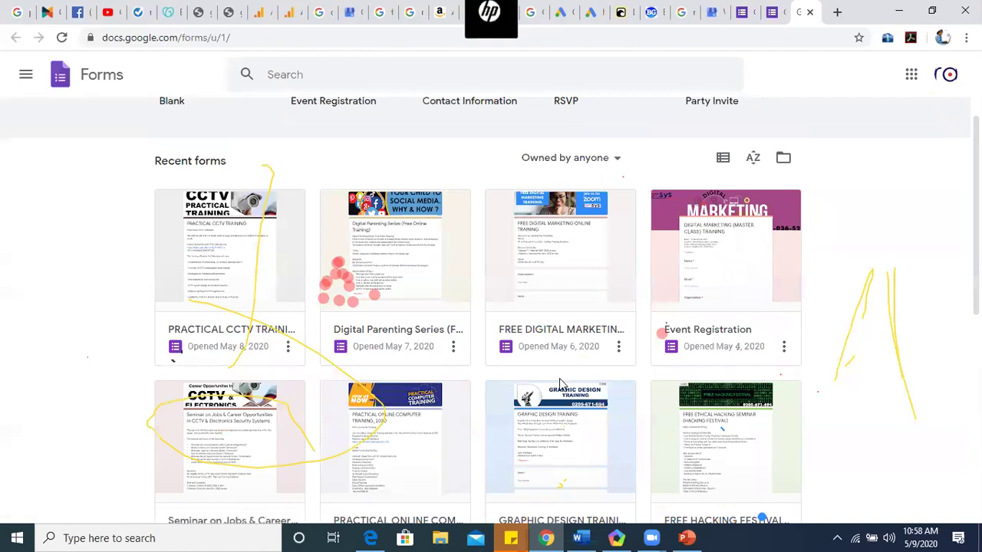
Open the FREE DIGITAL MARKETING ONLINE TRAINING form and view its 473-response summary
click(541, 283)
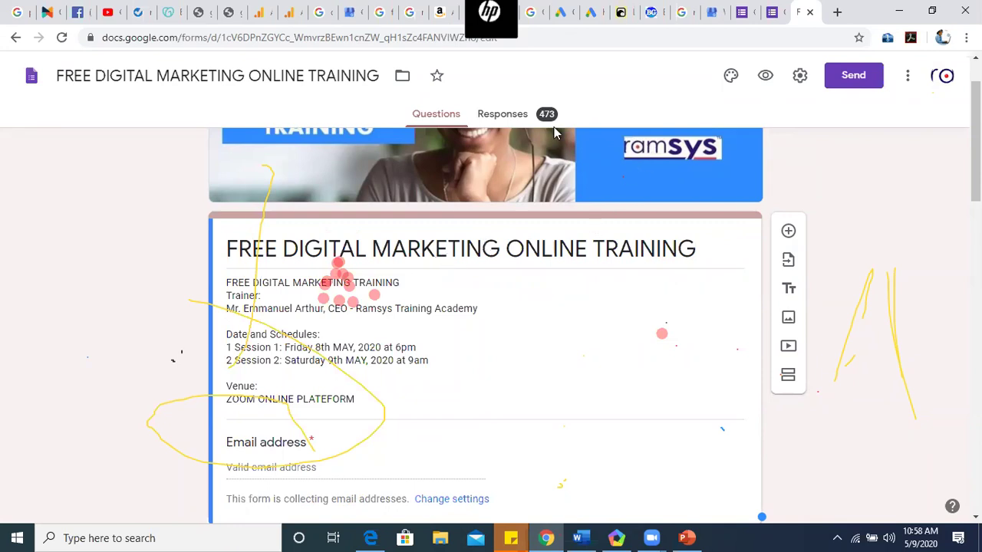
click(511, 113)
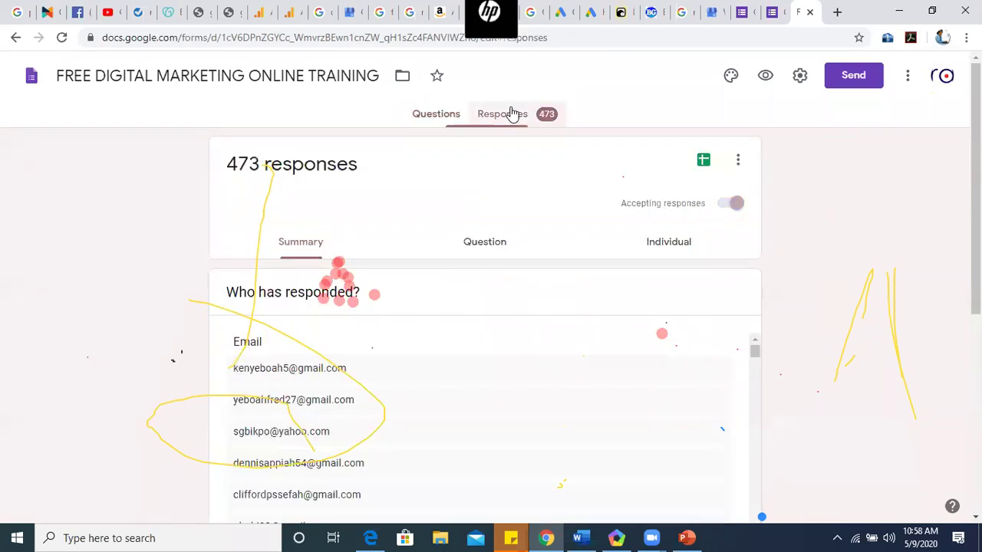
click(437, 115)
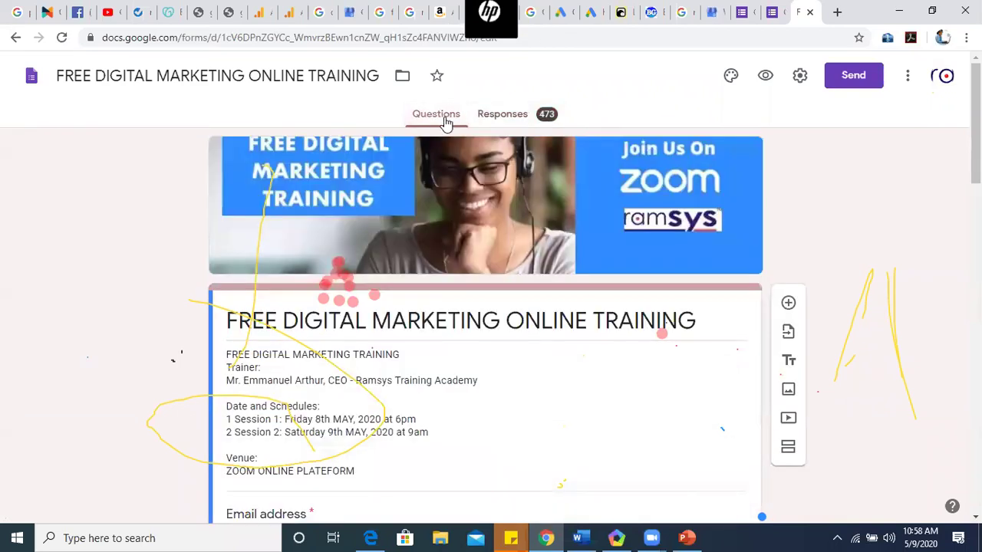
click(512, 115)
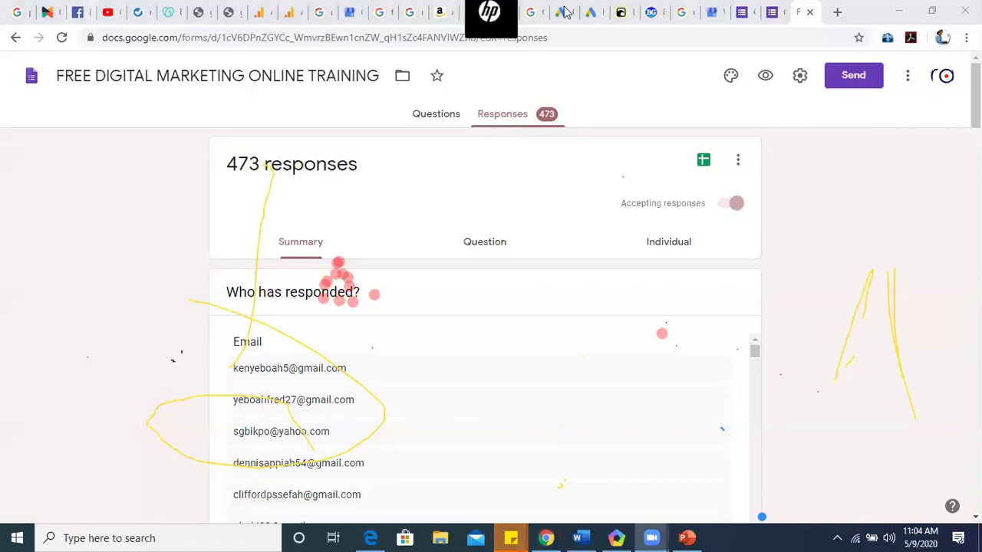
click(555, 536)
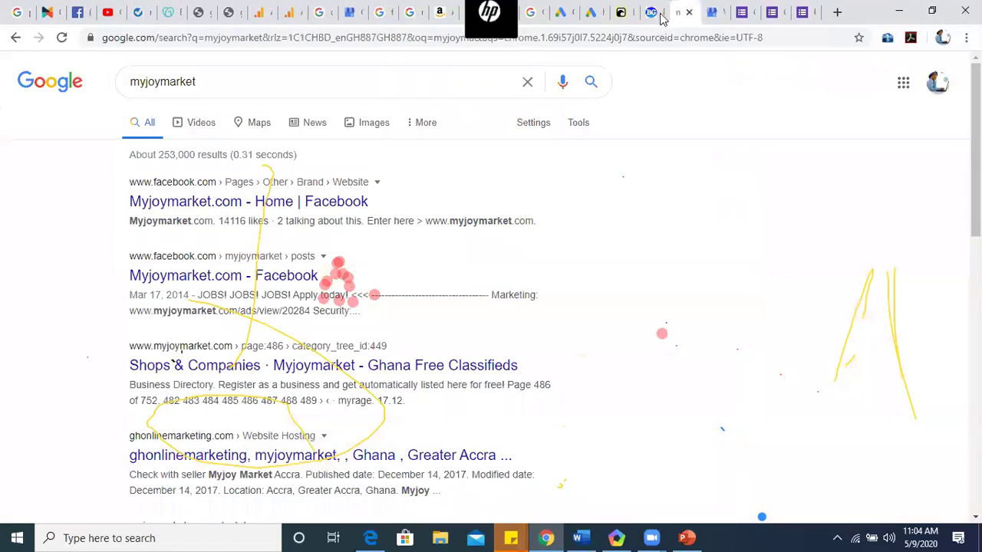
Close the Forms, Google search, Yellow Pages, Keyword Planner and Google Ads campaigns tabs
click(653, 13)
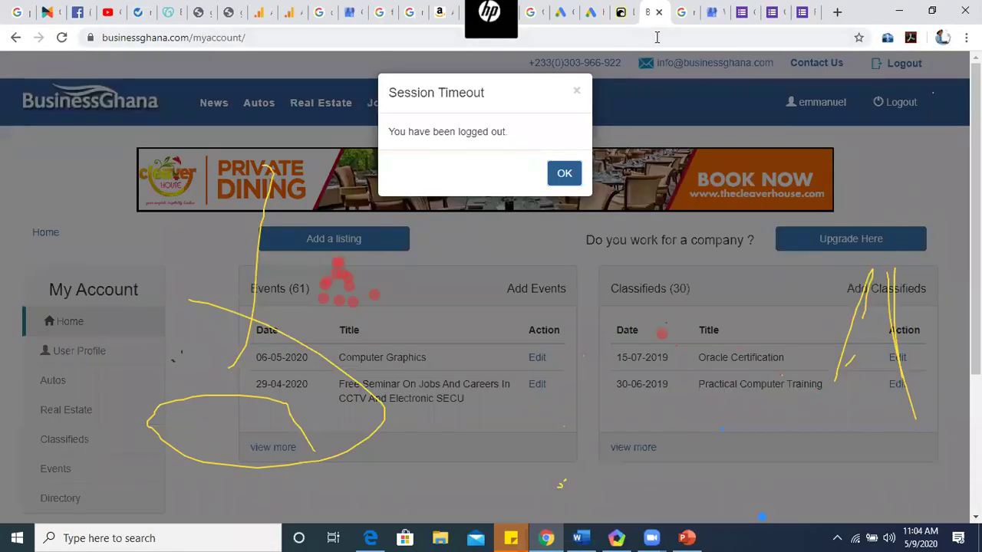
click(750, 14)
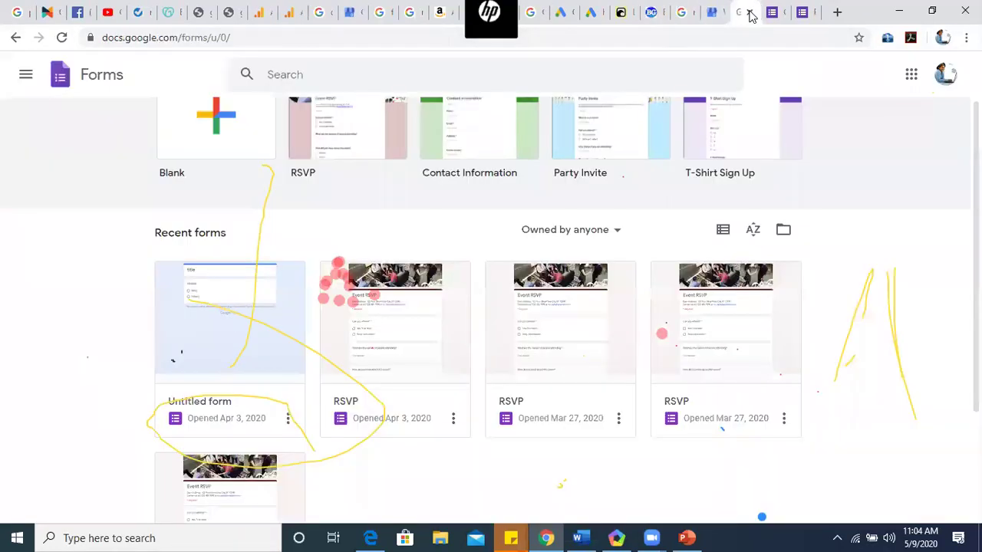
click(750, 13)
click(750, 13)
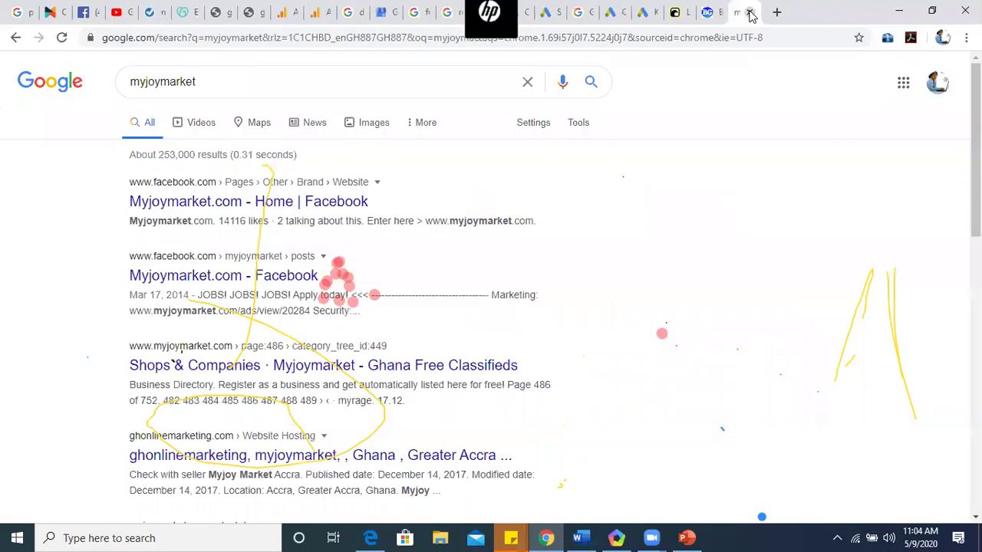
click(750, 13)
click(750, 13)
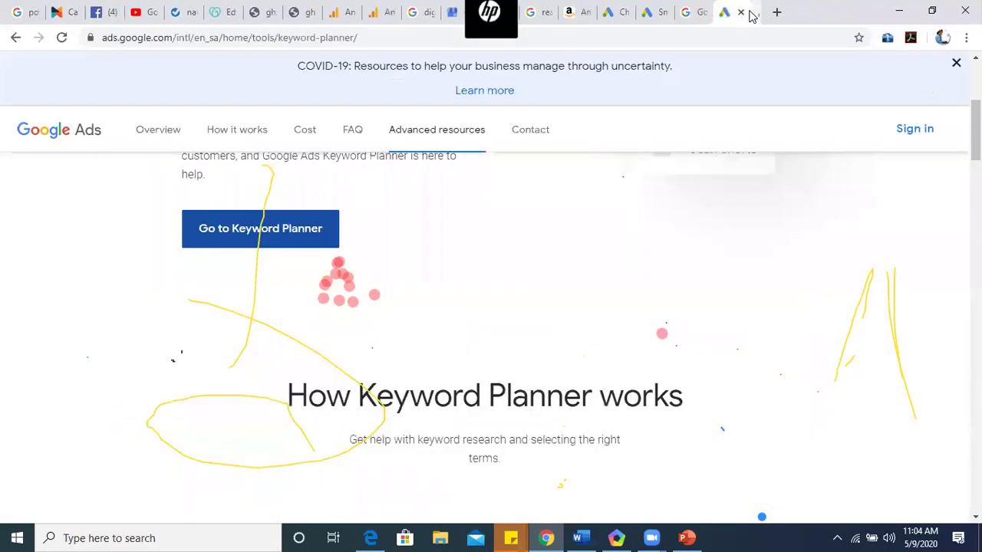
click(750, 13)
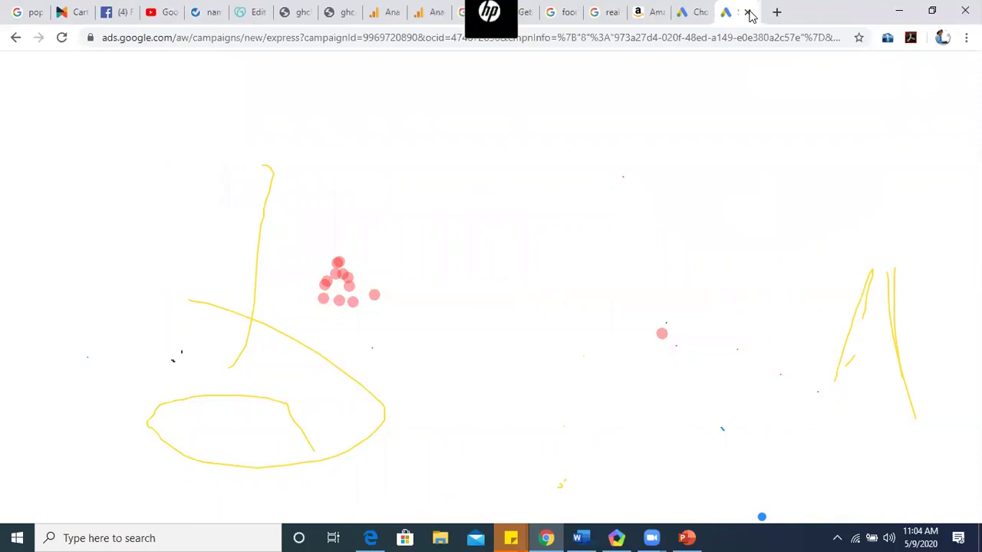
click(750, 13)
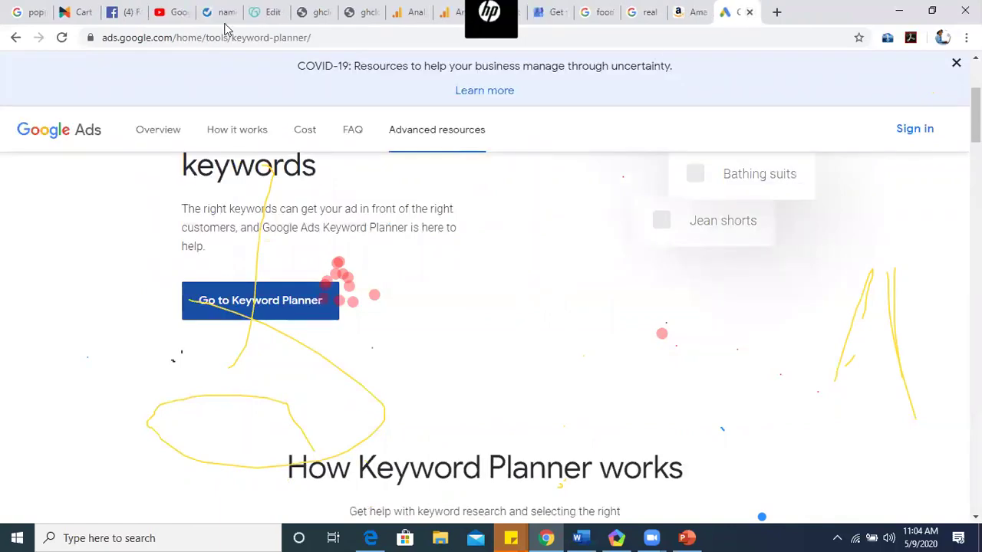
Switch to the Facebook tab and show its notifications list
key(ctrl+3)
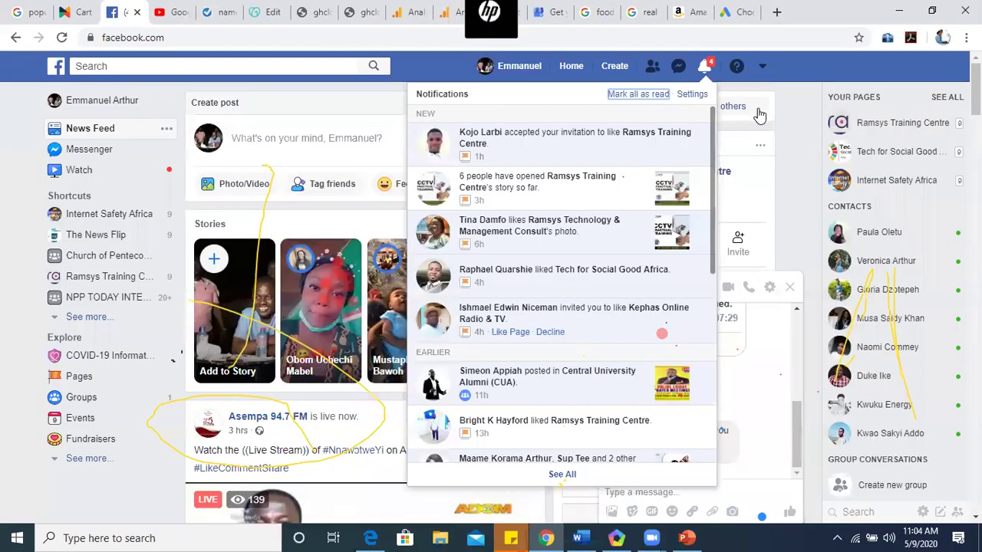
click(711, 69)
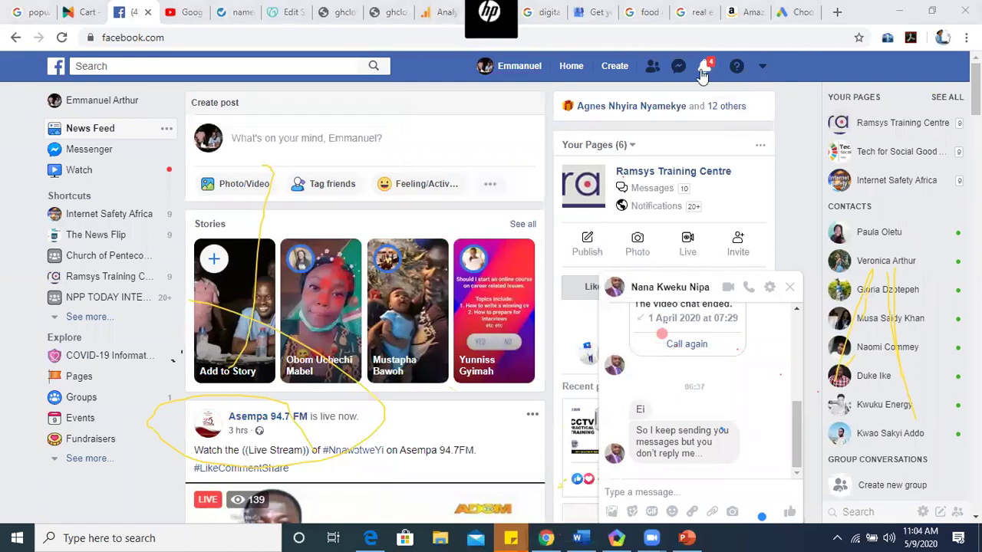
click(709, 68)
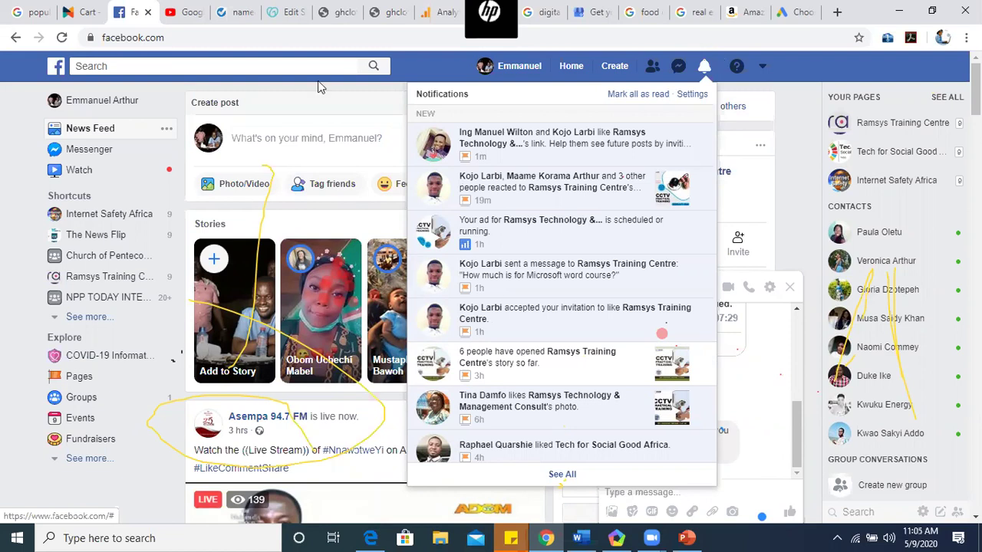
Scroll the Facebook news feed down to the live post's comments and People you may know
scroll(424, 76, down, 5)
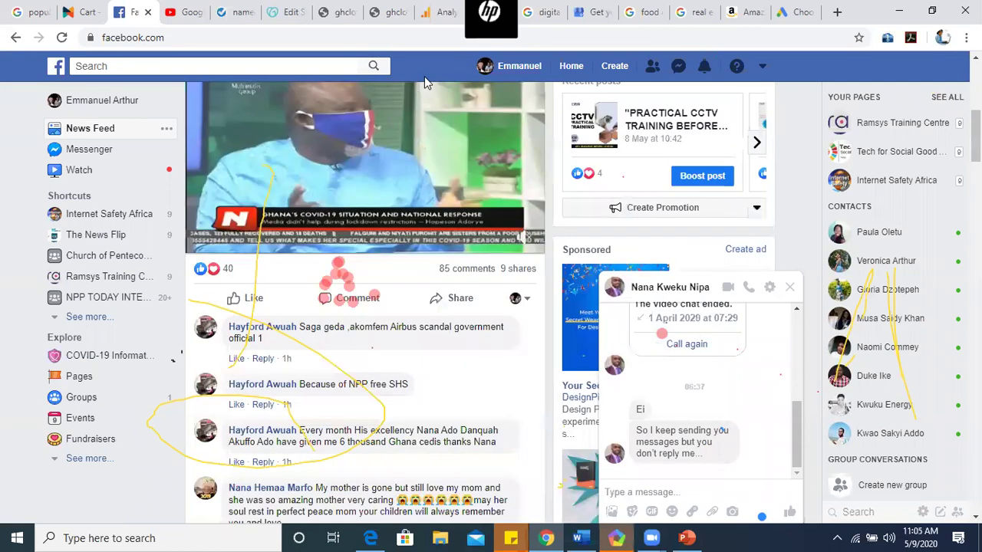
scroll(424, 76, up, 2)
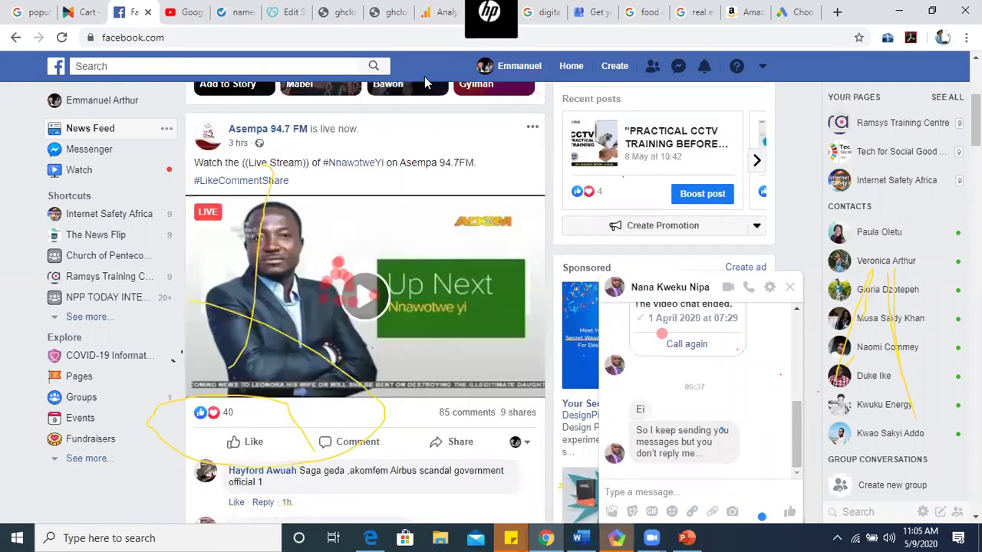
scroll(425, 81, down, 1)
scroll(427, 80, down, 3)
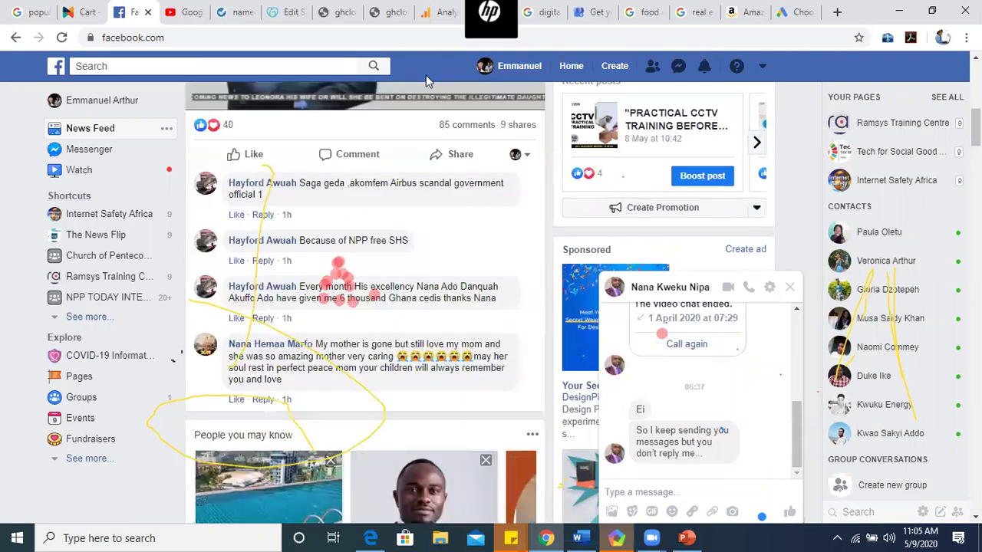
scroll(427, 80, down, 1)
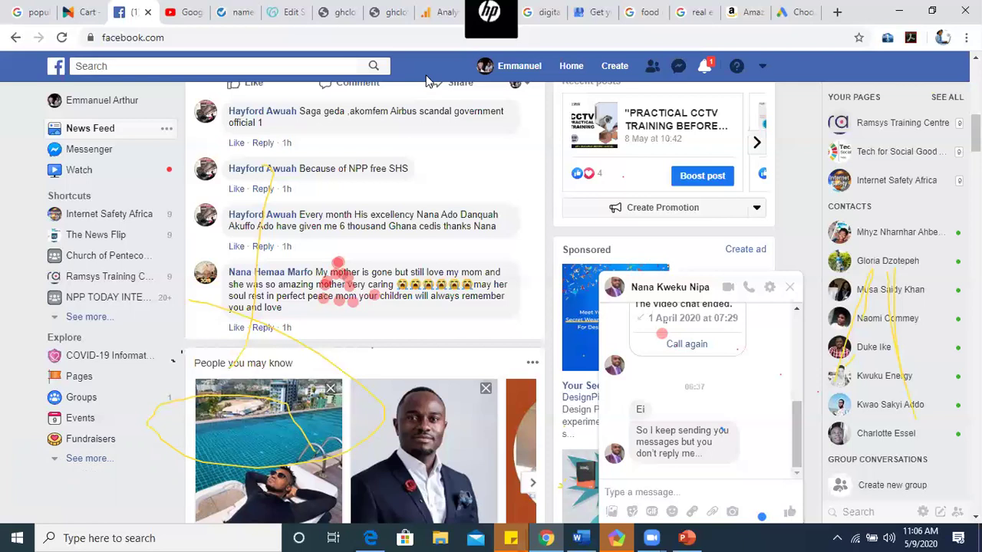
Look through the Hubtel cart, Facebook notifications, namecheckr and Google Doodle games tabs
click(88, 7)
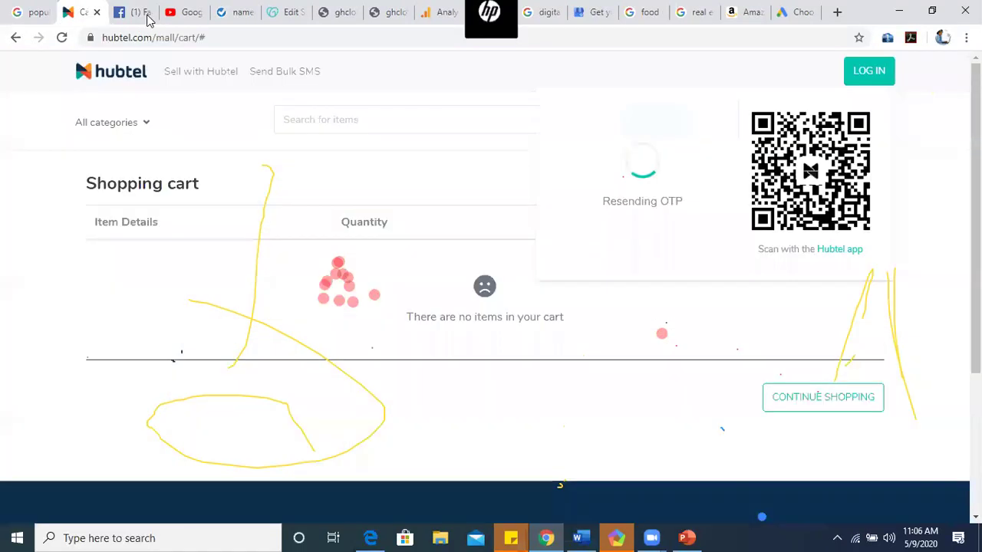
click(144, 8)
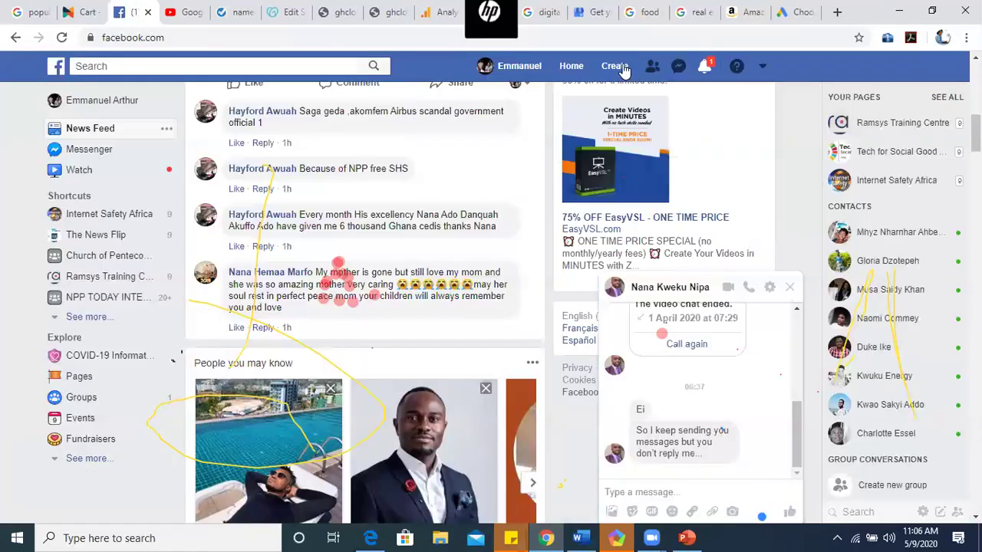
click(706, 69)
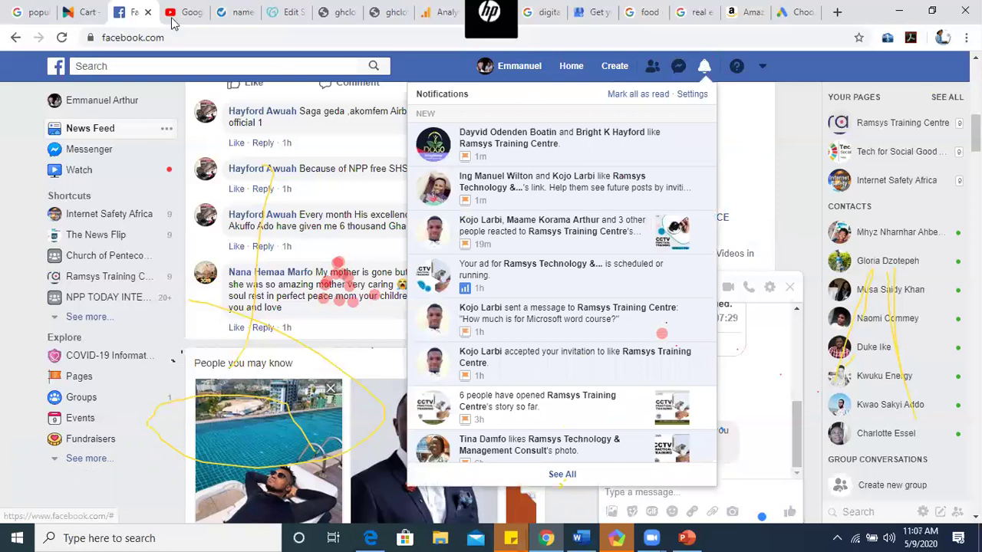
click(225, 16)
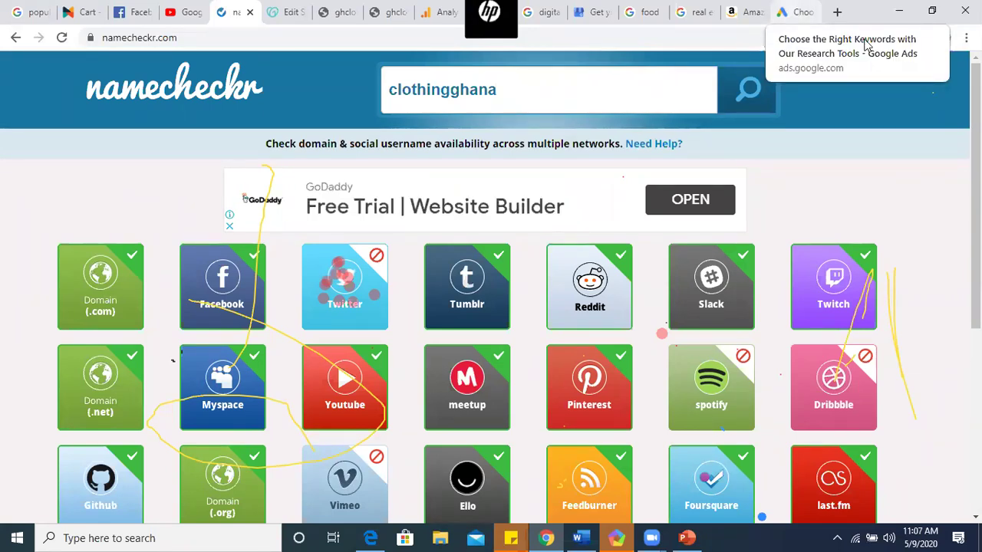
click(34, 11)
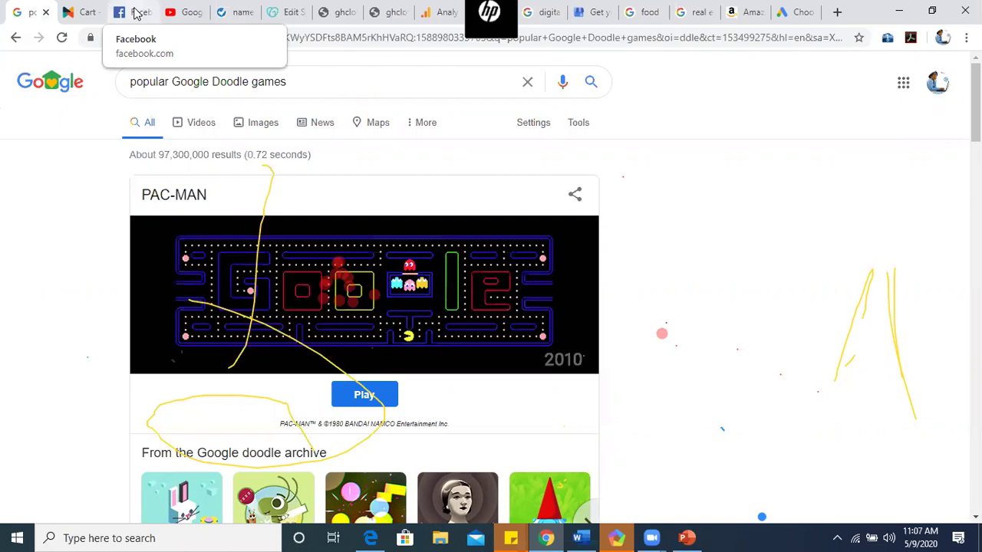
click(136, 14)
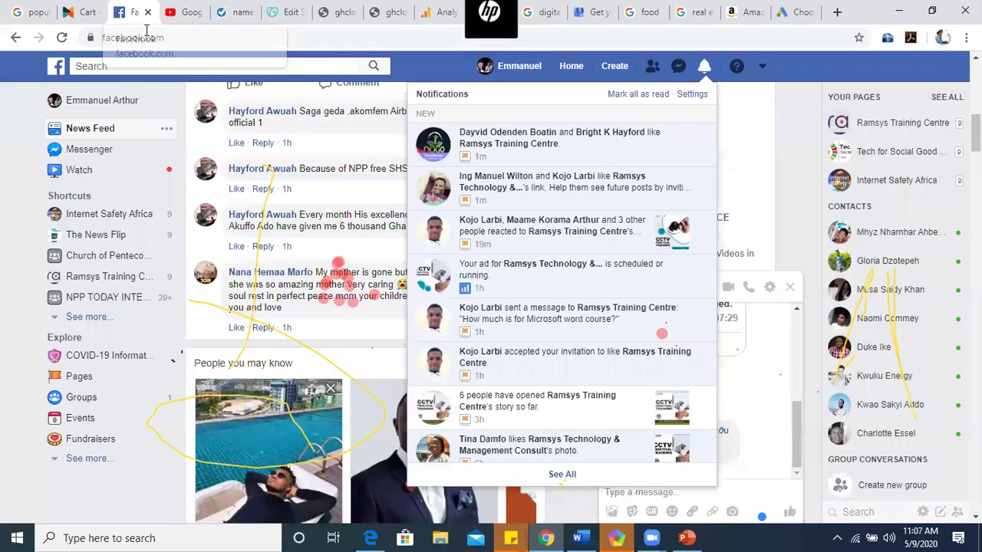
Load gmail.com in the Keyword Planner tab
click(799, 12)
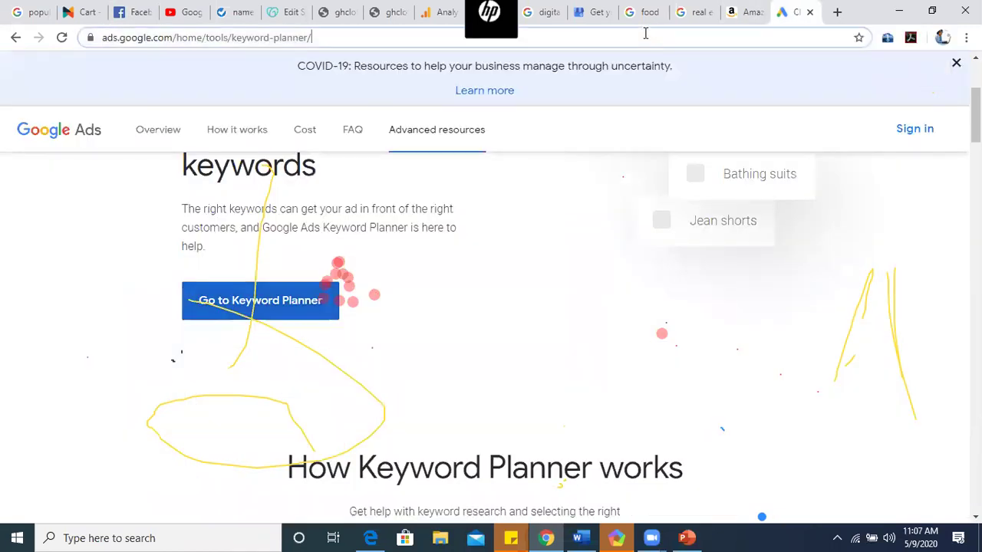
click(645, 33)
text(g)
key(Return)
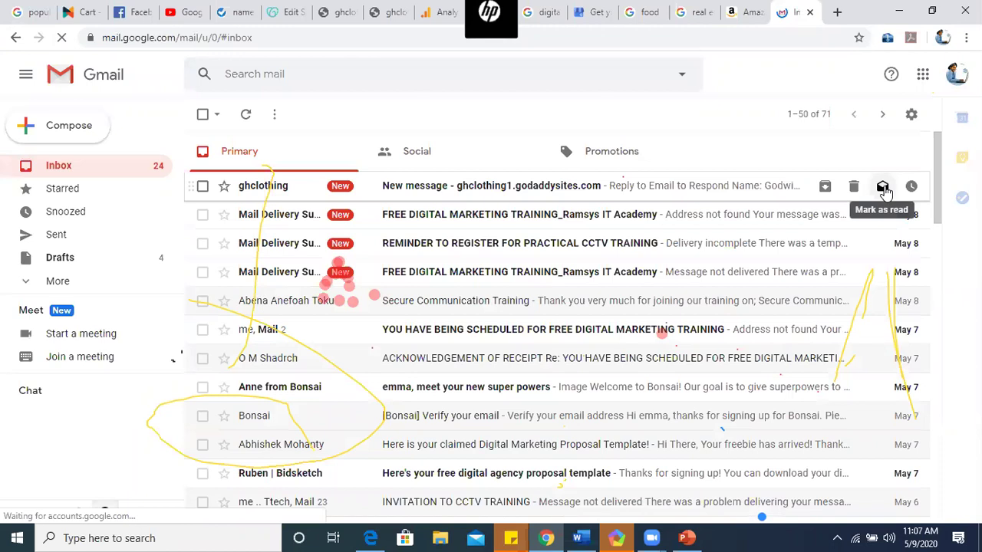
Read the ghclothing website contact-form message and return to the Gmail inbox
click(708, 187)
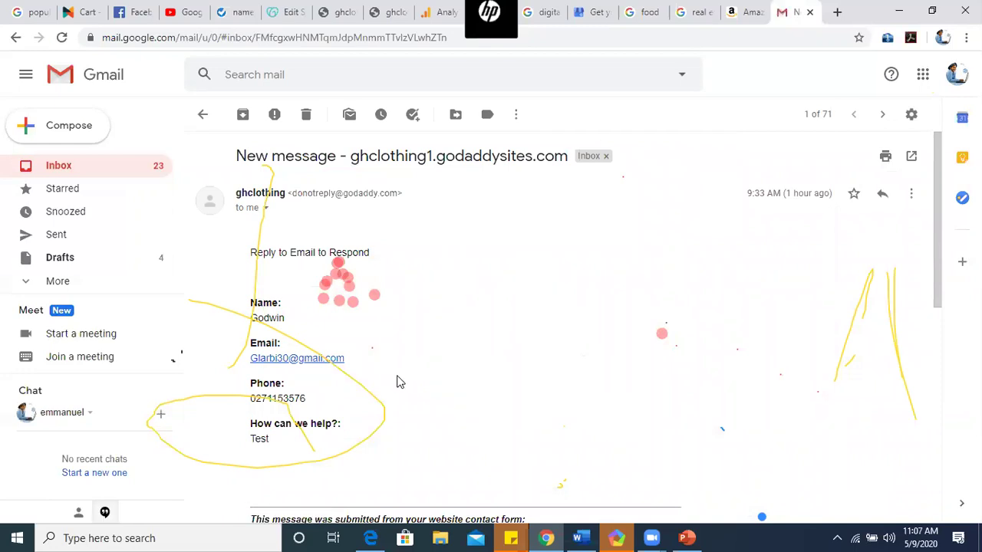
scroll(398, 381, down, 1)
scroll(398, 382, up, 1)
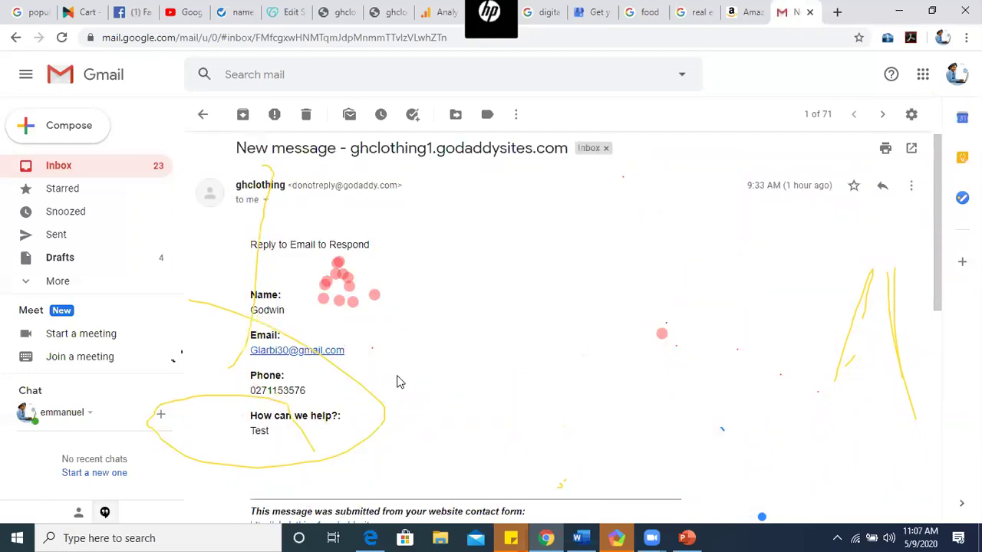
scroll(398, 381, up, 1)
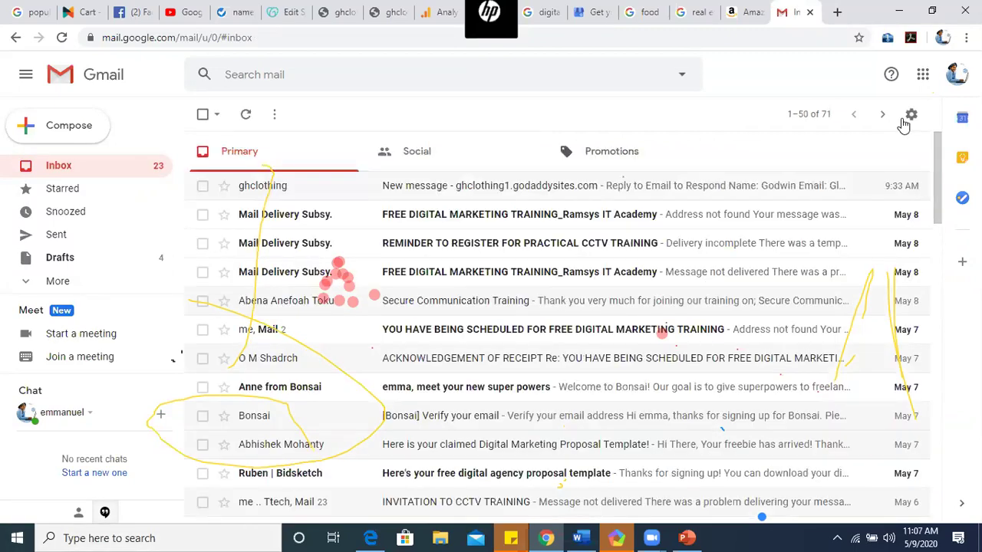
Open the signed-in Google accounts list and look over the other linked accounts
click(956, 74)
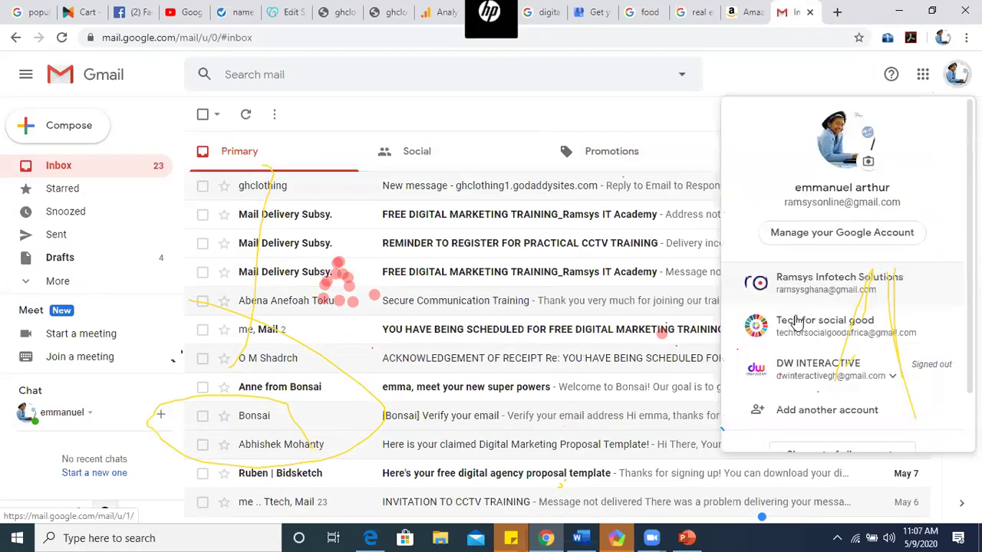
drag(800, 381, 820, 272)
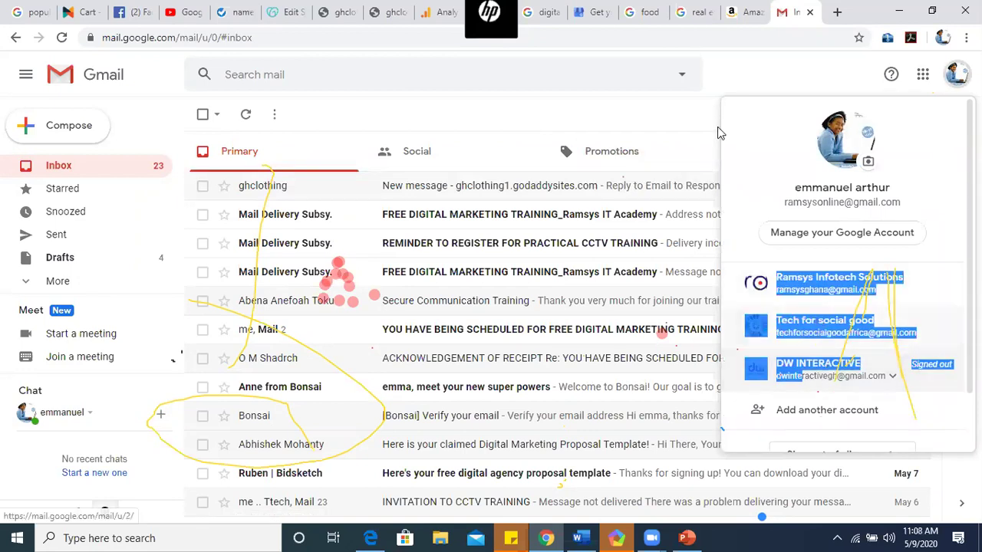
click(752, 142)
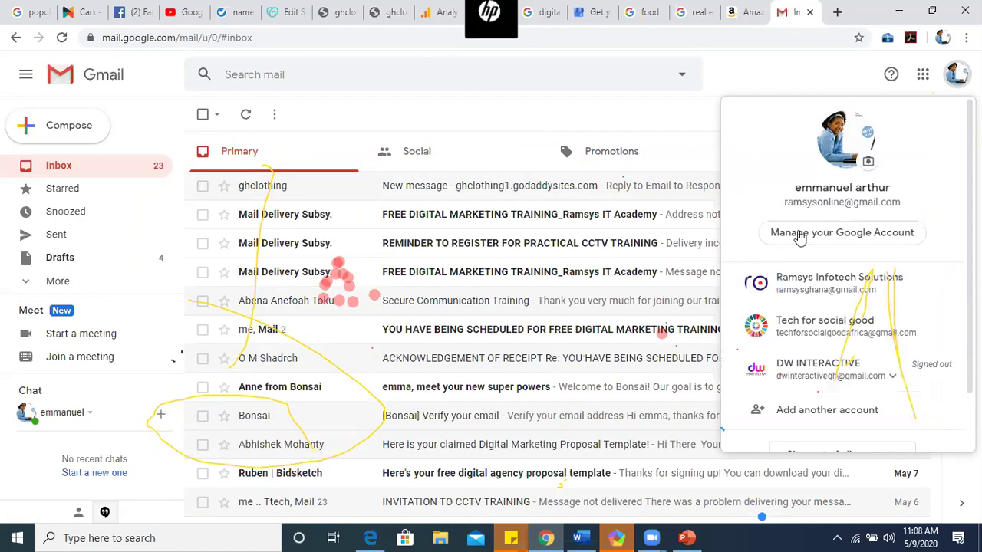
scroll(800, 324, down, 1)
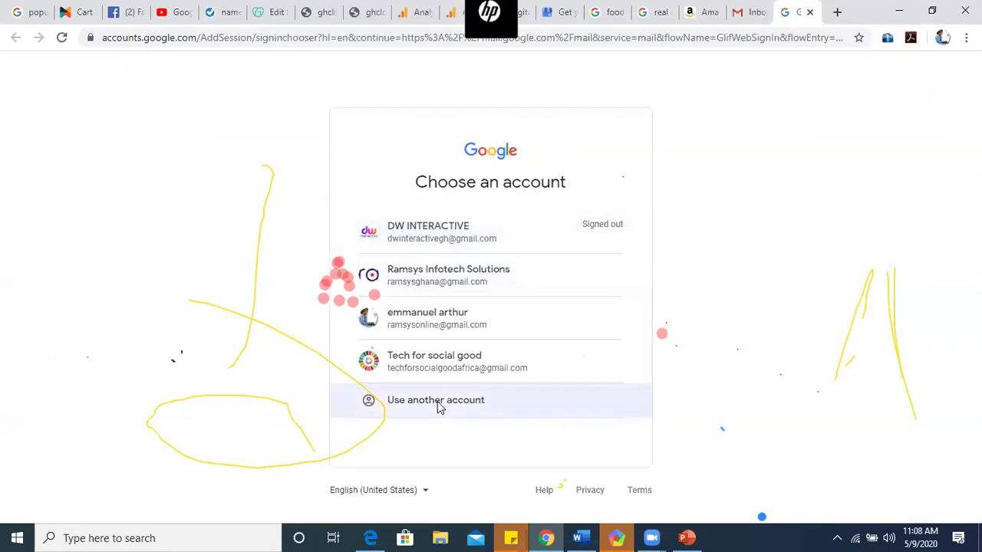
Sign in with a different saved Google account and its password
click(439, 409)
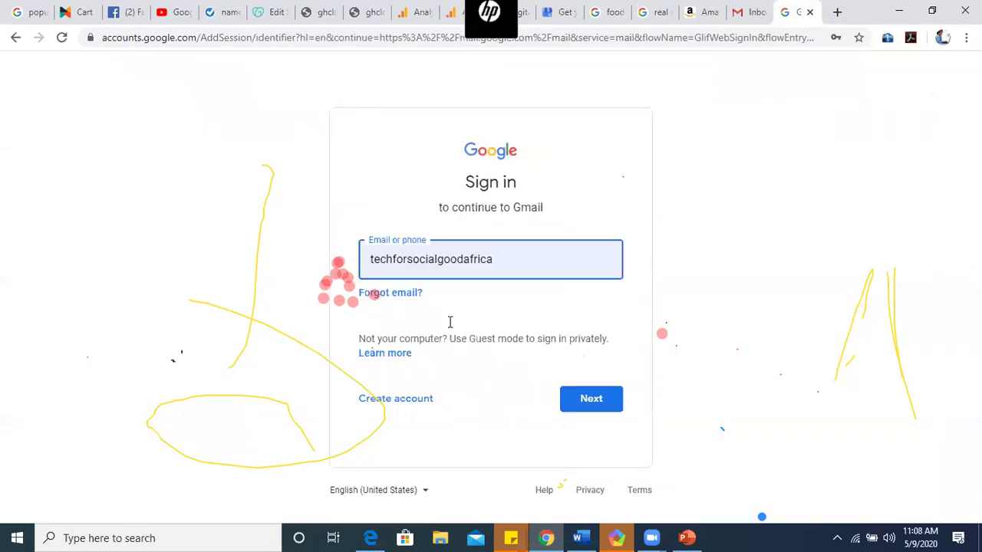
click(497, 276)
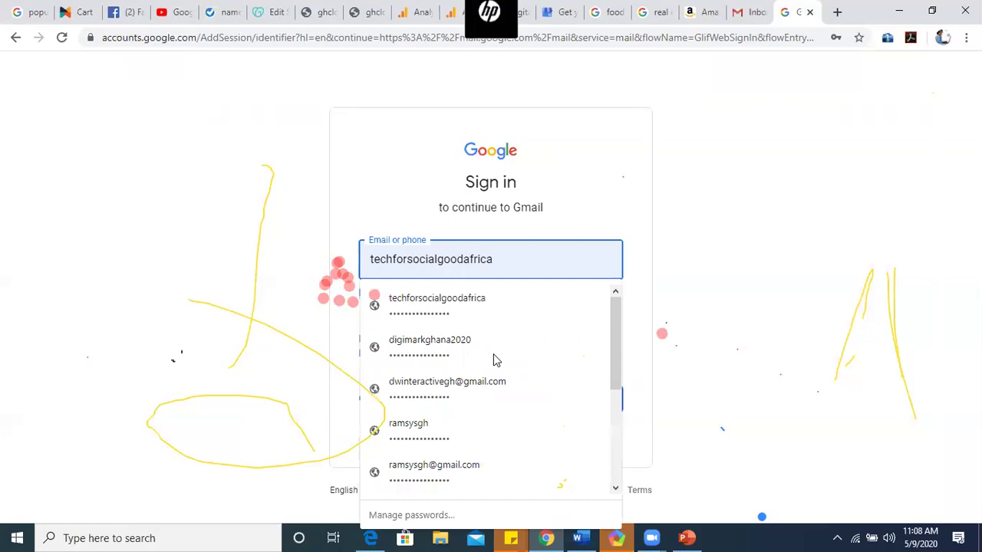
click(480, 469)
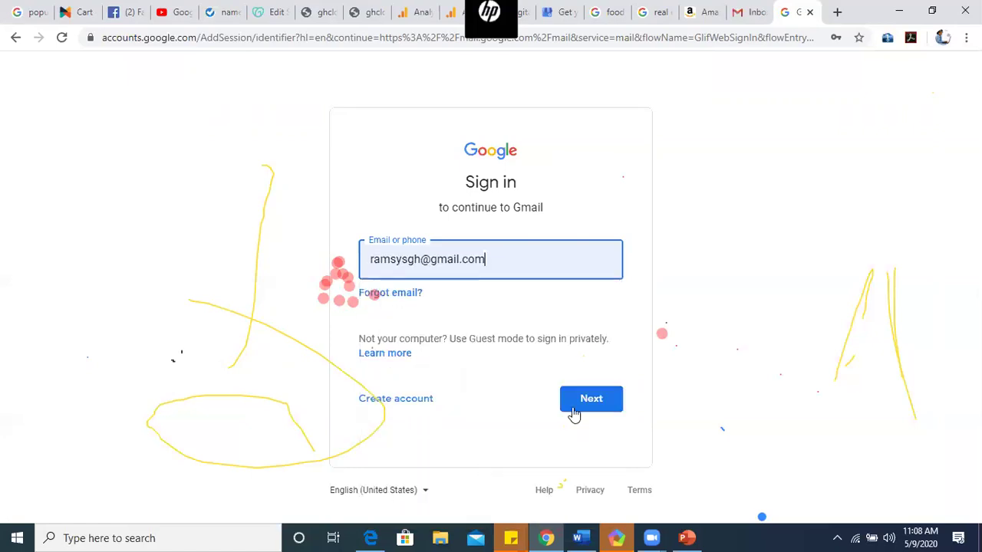
click(573, 415)
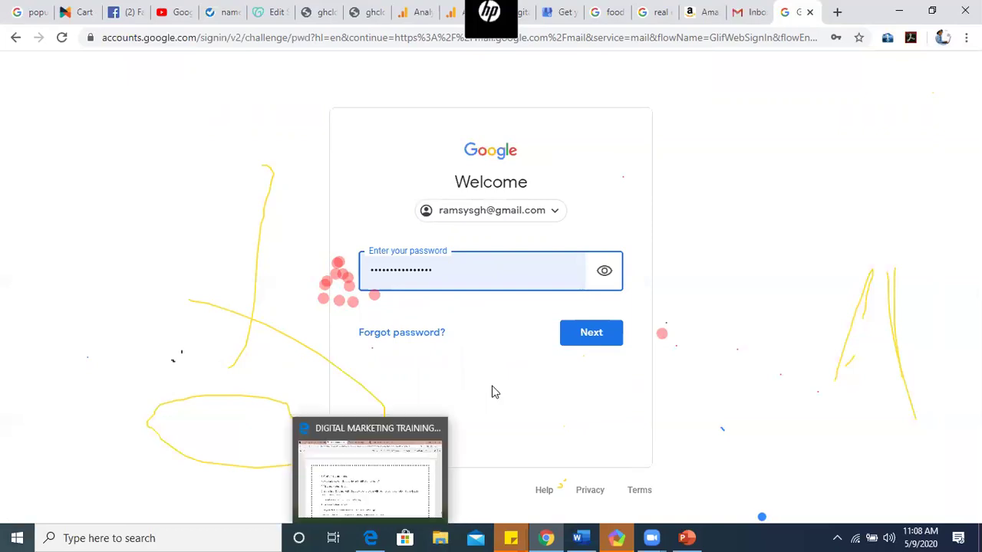
click(592, 332)
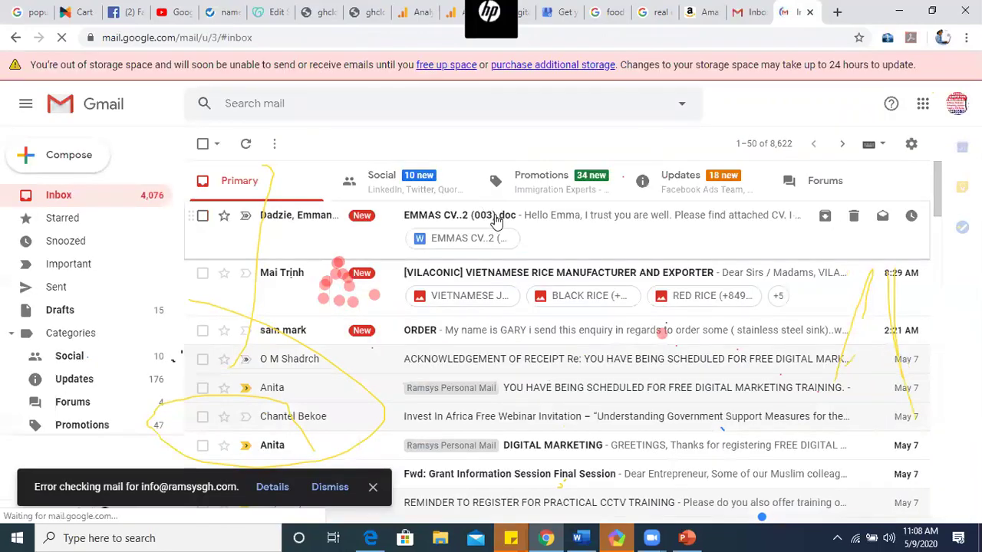
Send the reply 'Acknowledged.' on the CV email, dismissing the mail-check error notice
click(497, 219)
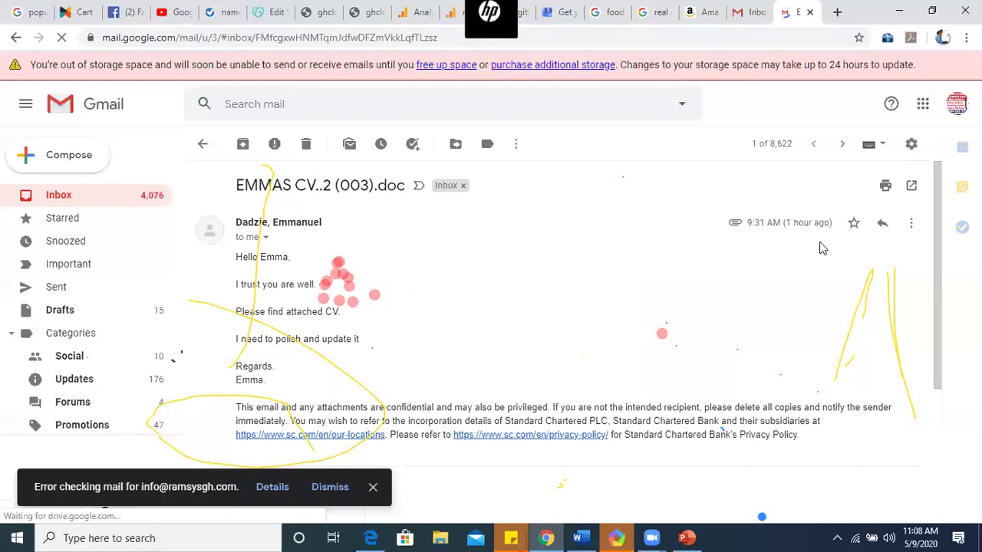
click(880, 225)
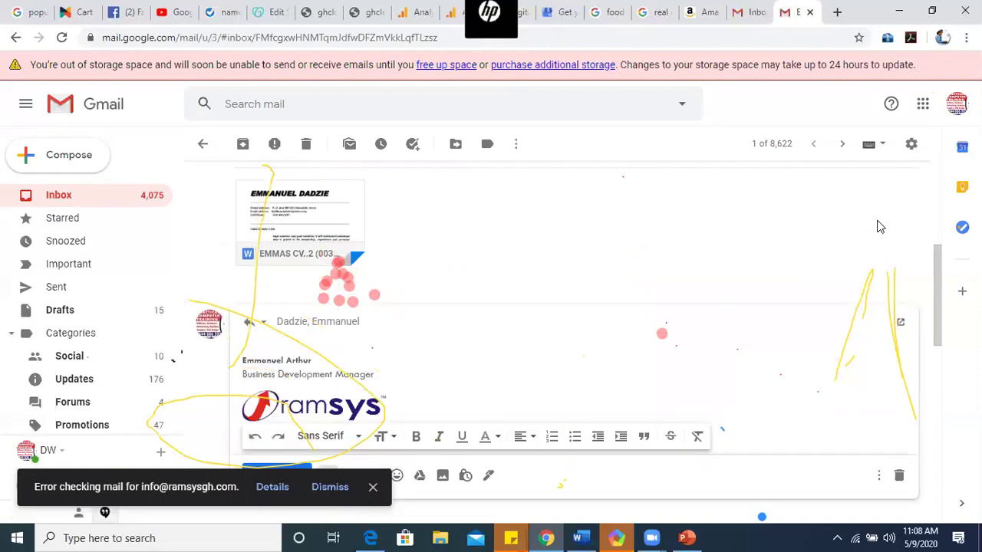
text(Acknowledged.)
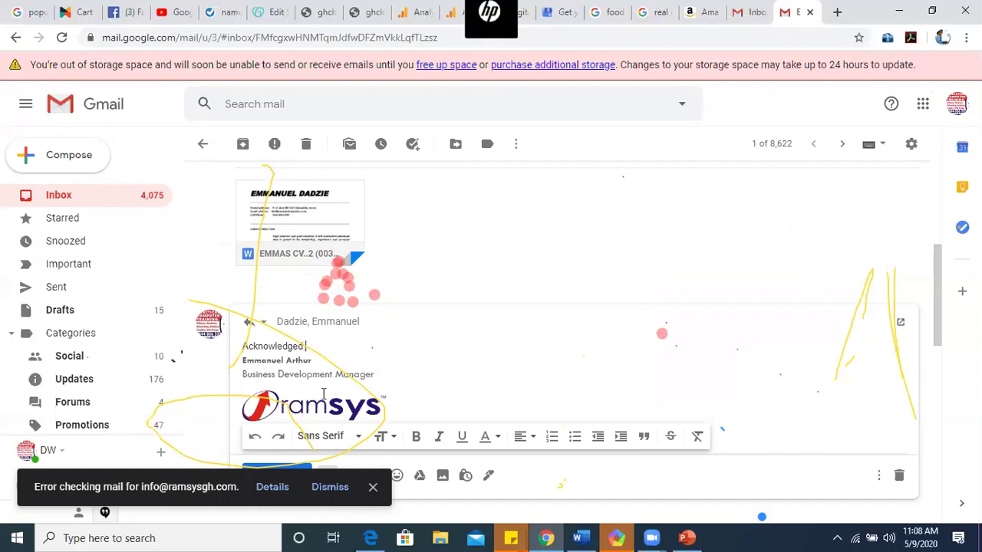
click(369, 489)
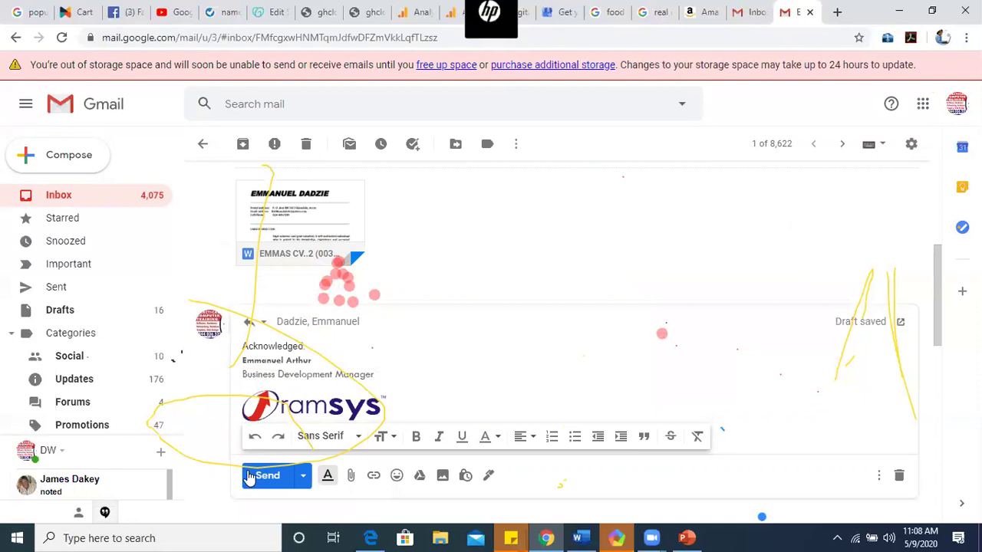
click(249, 477)
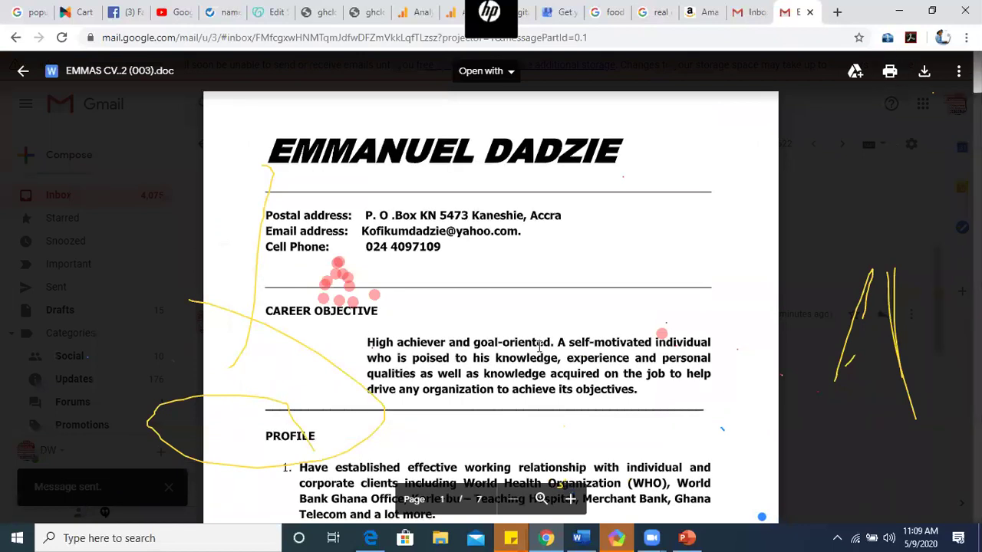
Download EMMAS CV..2 (003).doc with IDM and open it in Word from its folder
click(466, 321)
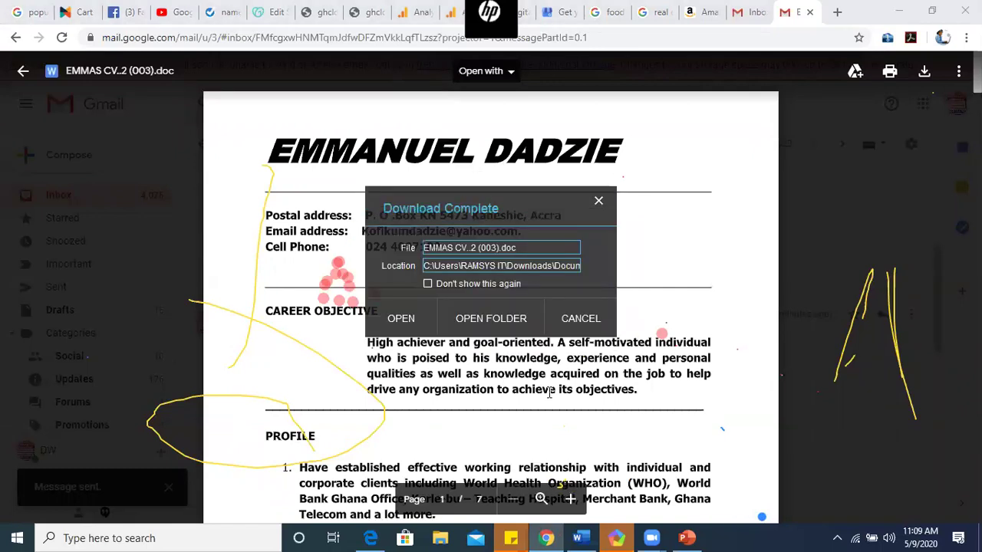
click(491, 315)
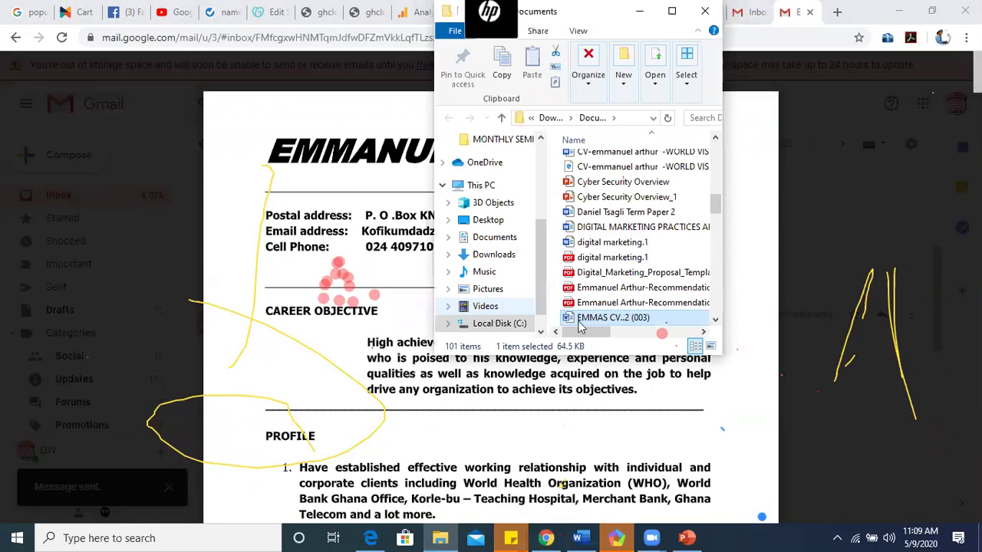
double_click(583, 323)
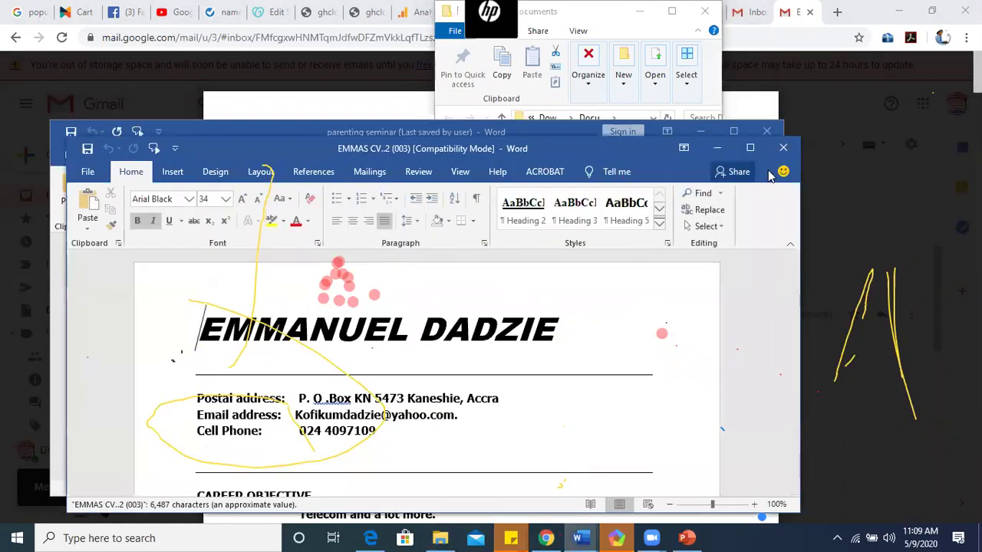
Maximize the CV window and remove bold from all of its text
click(750, 148)
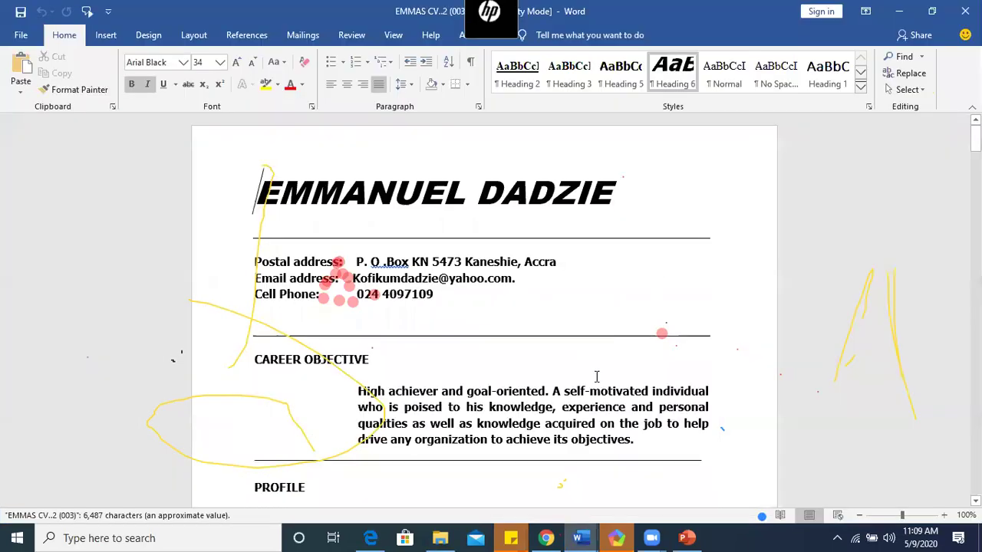
scroll(597, 377, down, 5)
scroll(599, 373, down, 5)
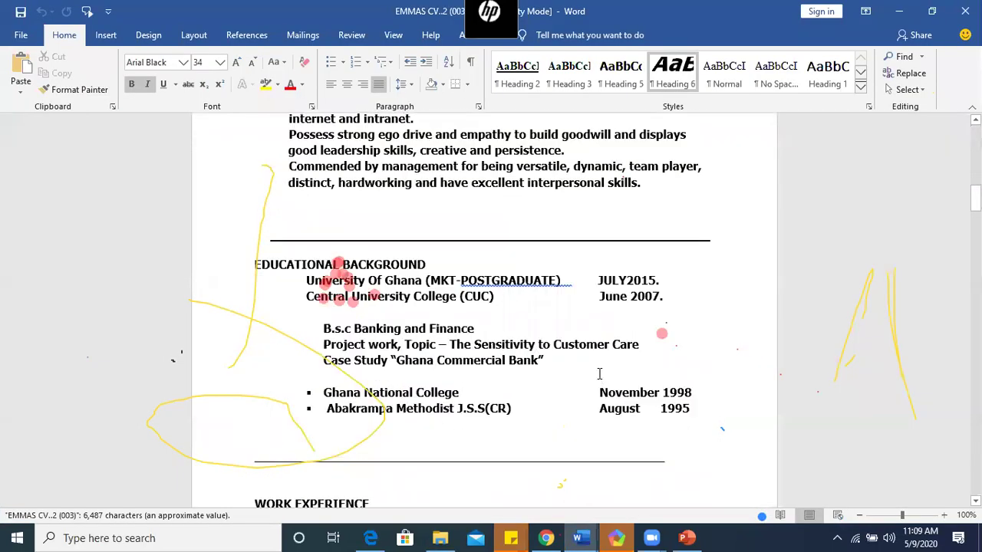
scroll(599, 376, down, 10)
key(ctrl+a)
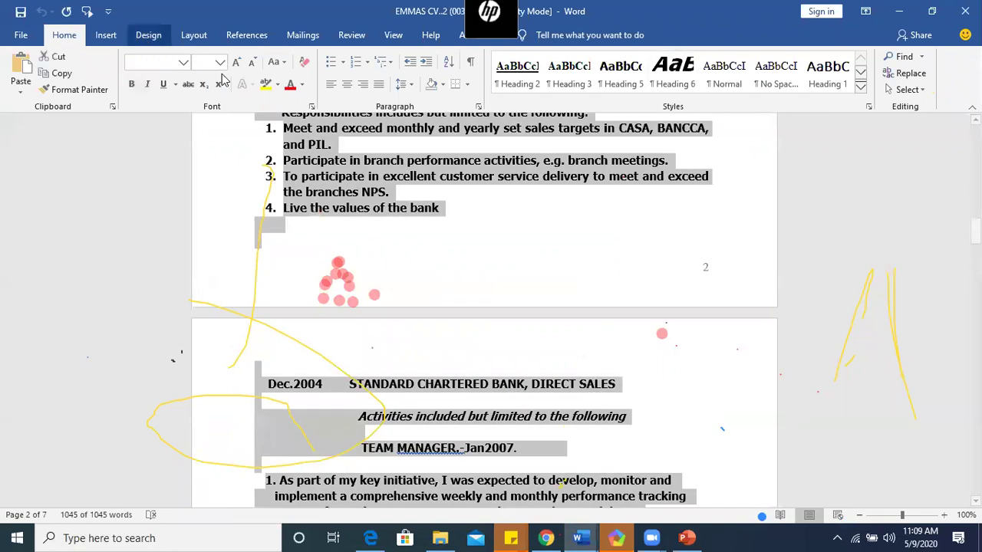
click(133, 86)
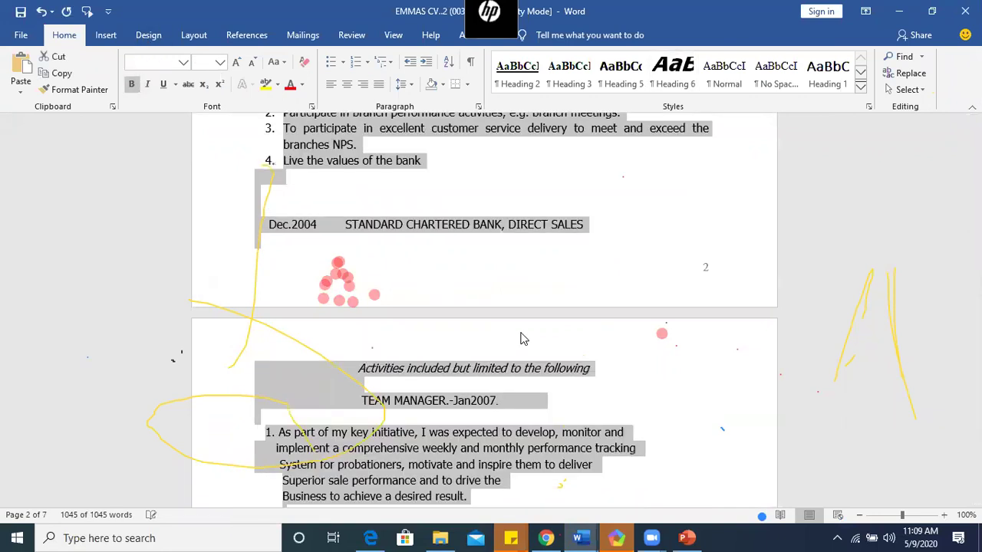
click(524, 368)
Scroll through the unbolded CV, then go to Word's File start screen
scroll(527, 367, up, 20)
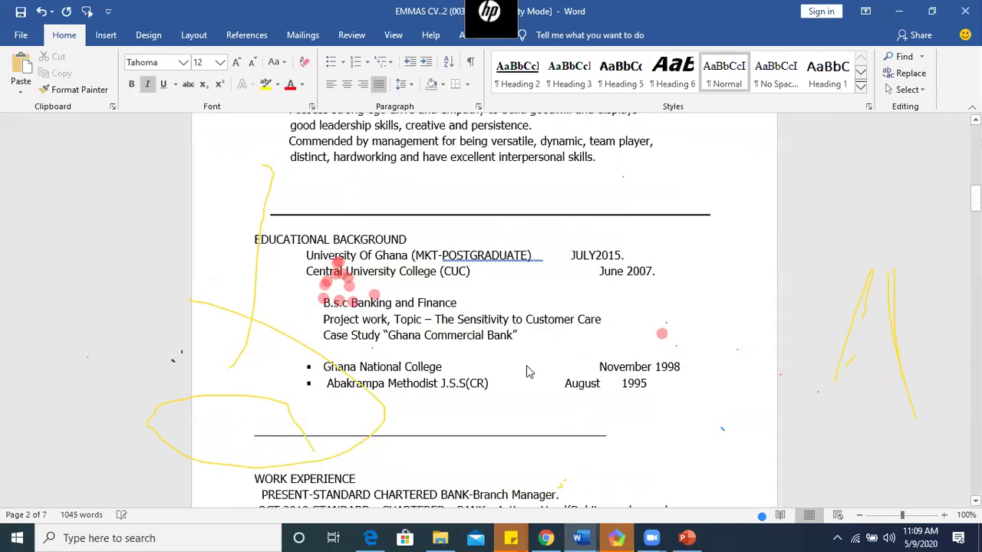
scroll(527, 367, up, 2)
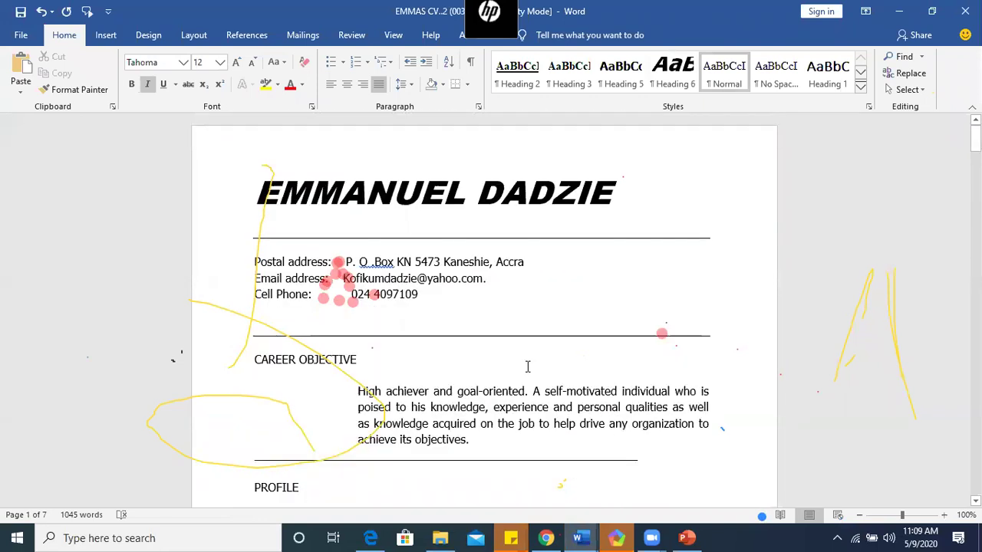
scroll(527, 367, down, 1)
scroll(527, 375, down, 5)
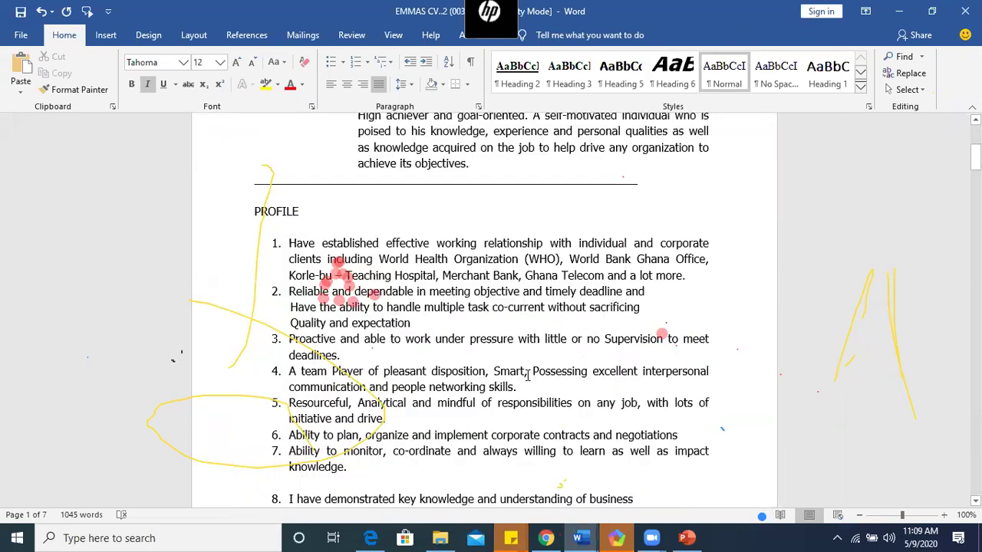
scroll(527, 375, down, 7)
scroll(526, 375, down, 5)
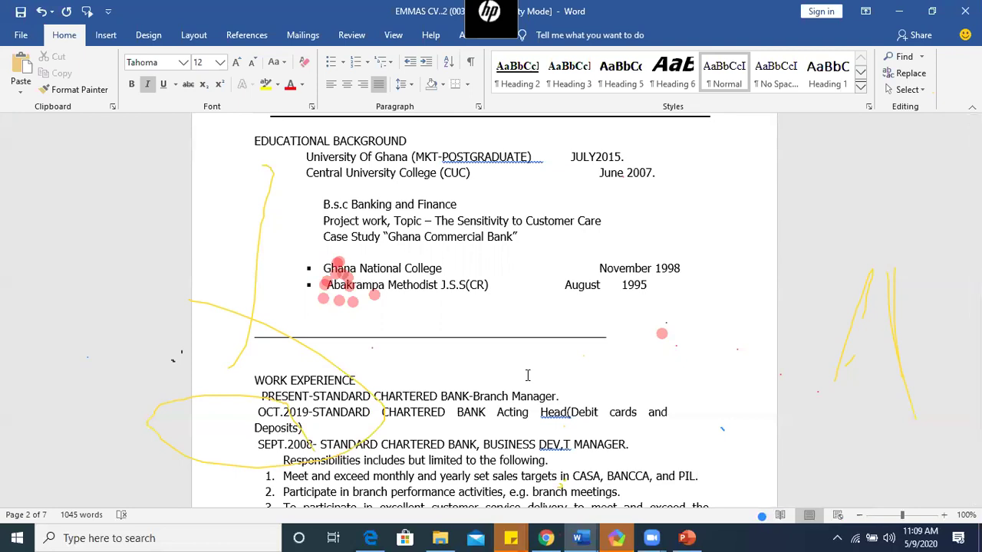
scroll(527, 375, down, 1)
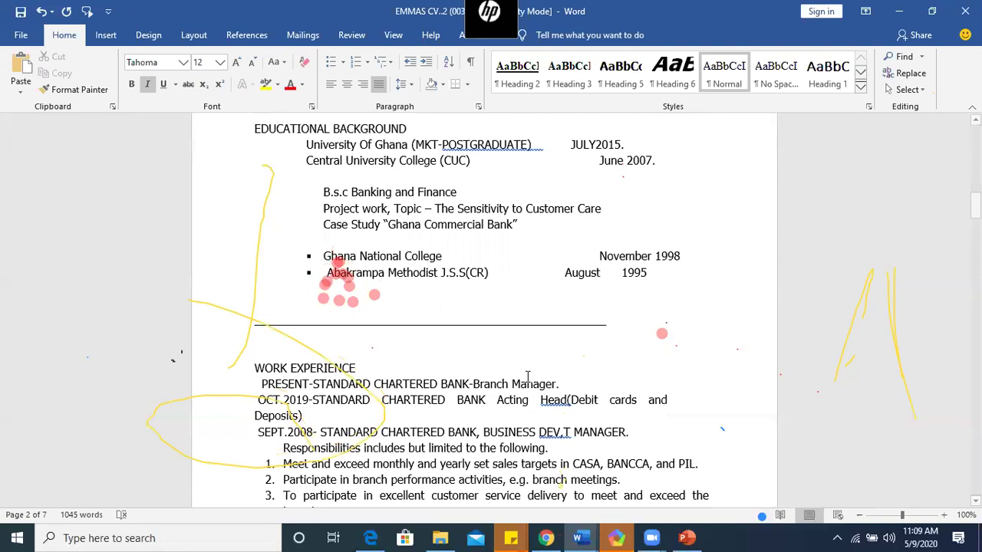
scroll(19, 122, down, 3)
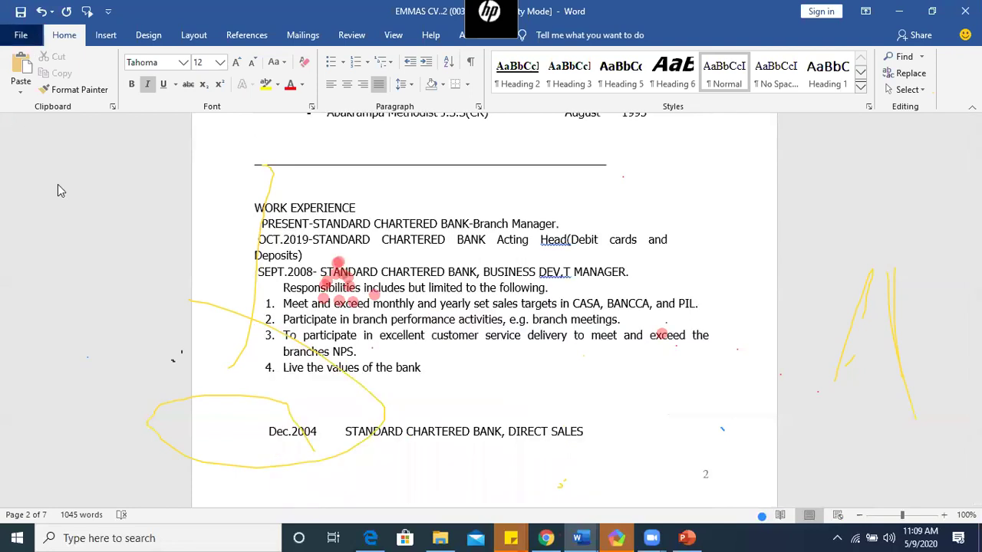
click(36, 36)
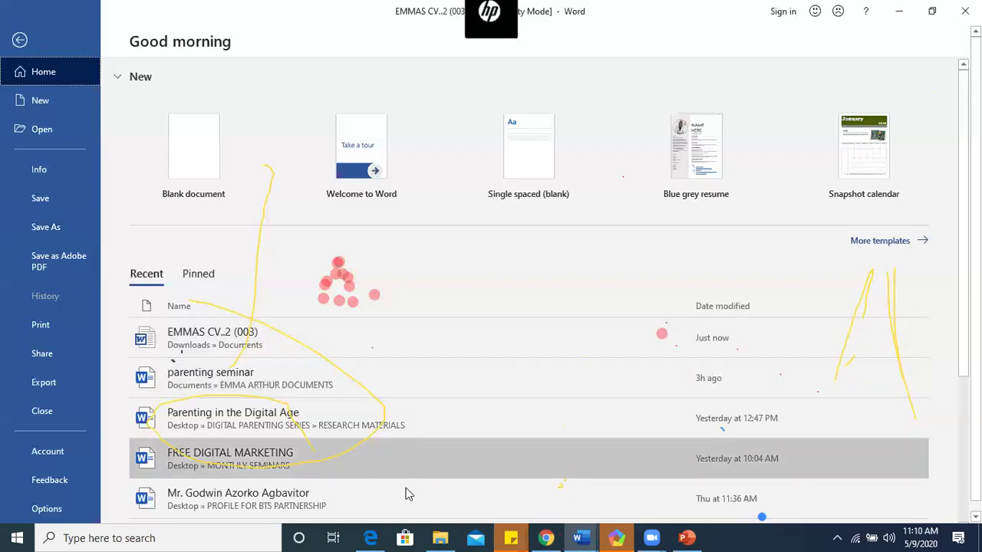
Bring the MEmu Play WhatsApp window to the front over Word
click(613, 538)
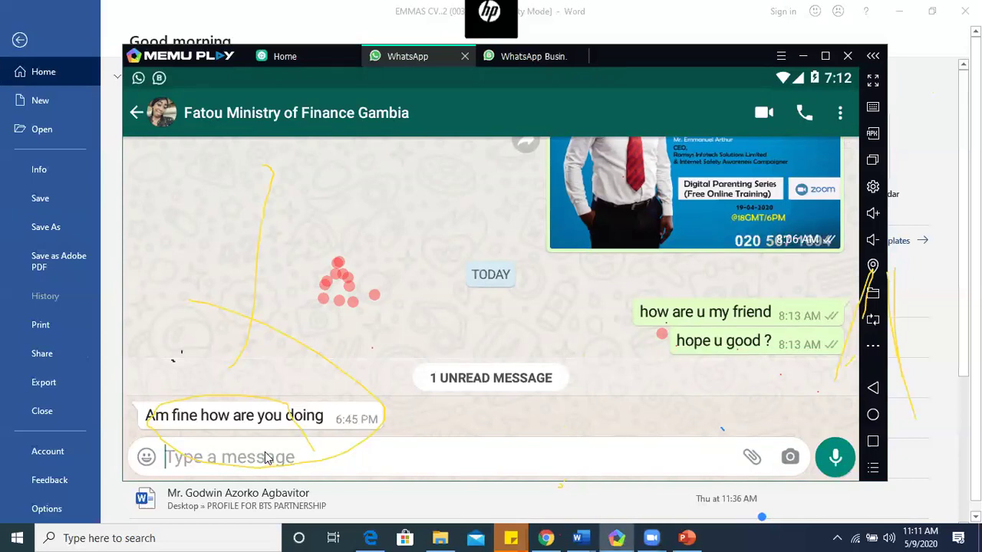
Send 'good' in the WhatsApp chat, then draft 'how are u' and start erasing it
text(good)
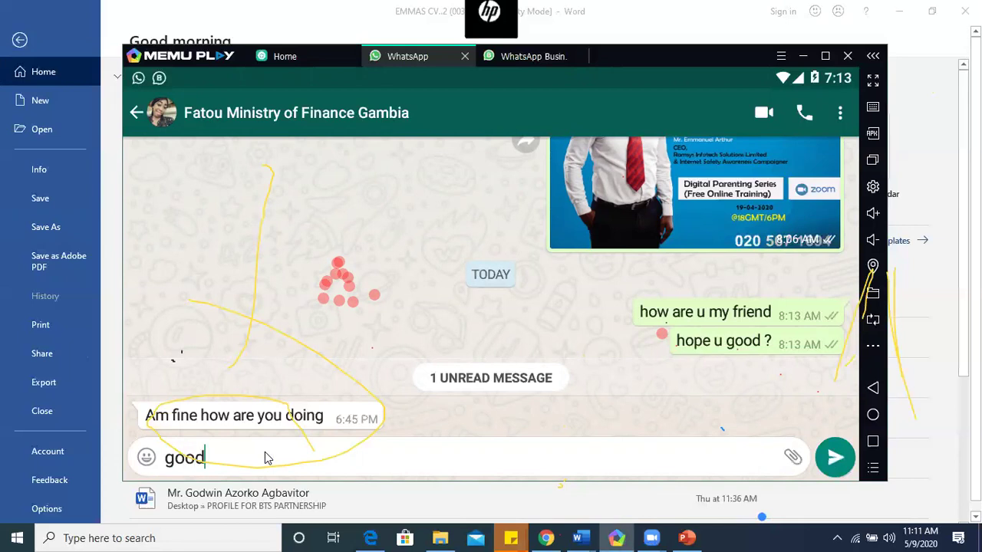
key(Return)
key(Return)
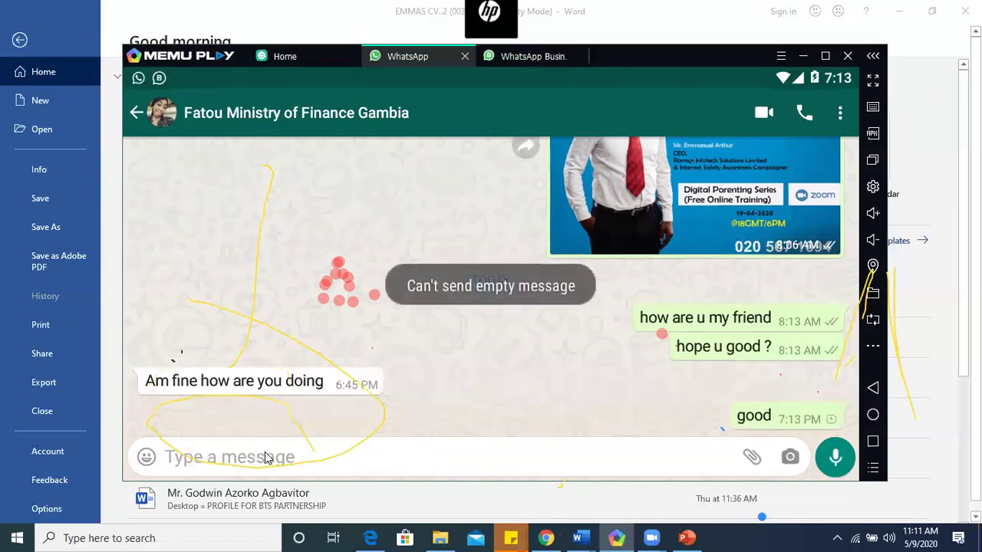
text(how are u)
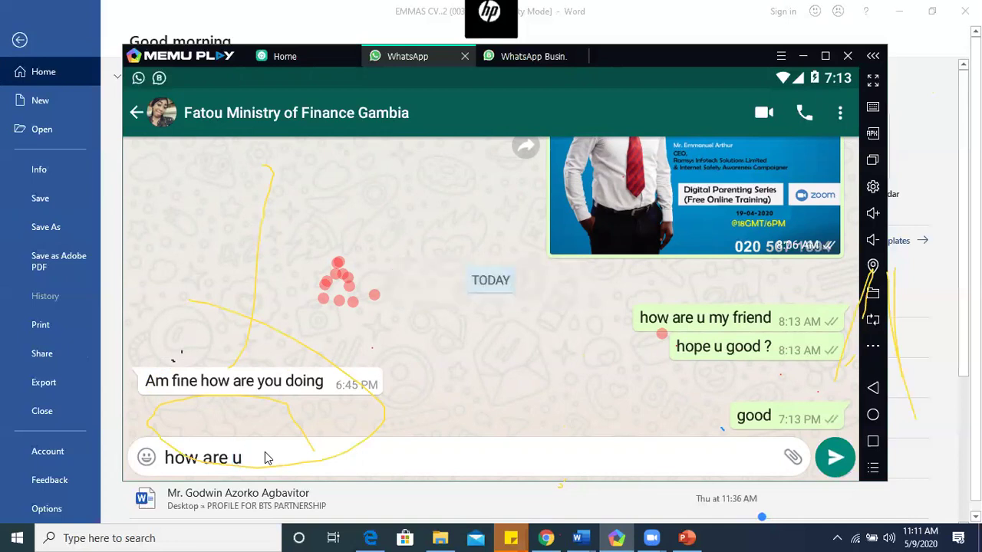
key(BackSpace)
key(BackSpace)
key(BackSpace)
key(BackSpace)
key(BackSpace)
key(BackSpace)
key(BackSpace)
key(BackSpace)
key(BackSpace)
key(BackSpace)
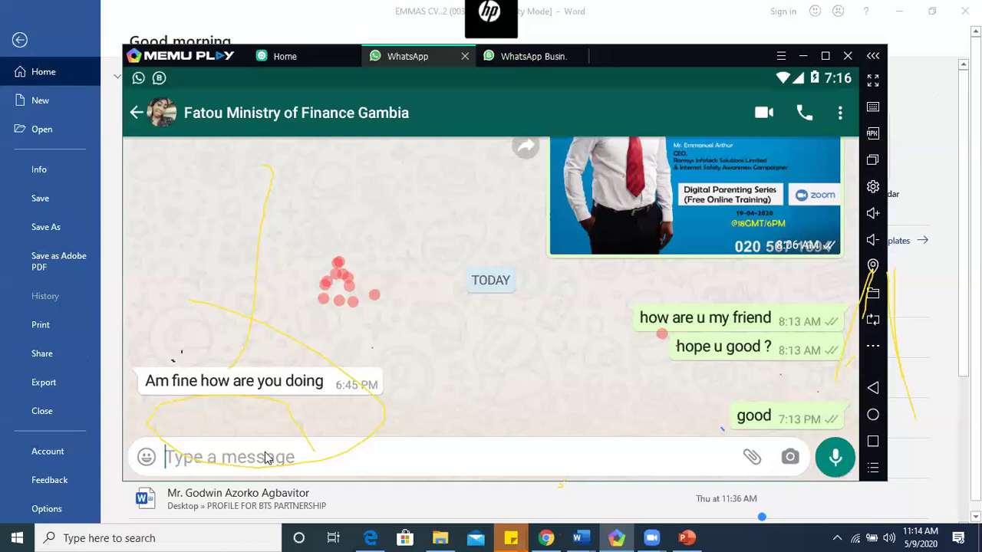
Leave the conversation and return to the WhatsApp Chats list
key(Escape)
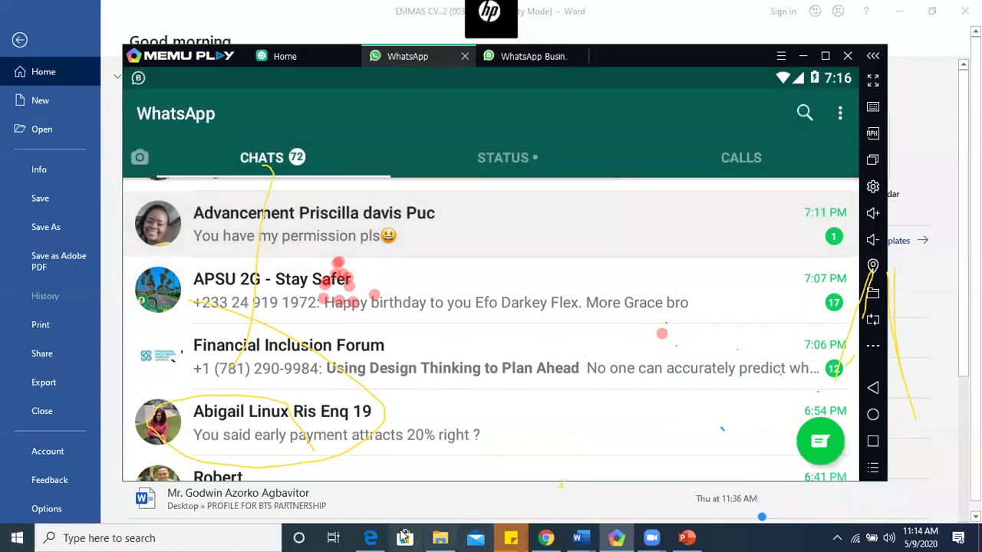
Open the fourth chat, send 'yes', and view the contact's info page
click(413, 437)
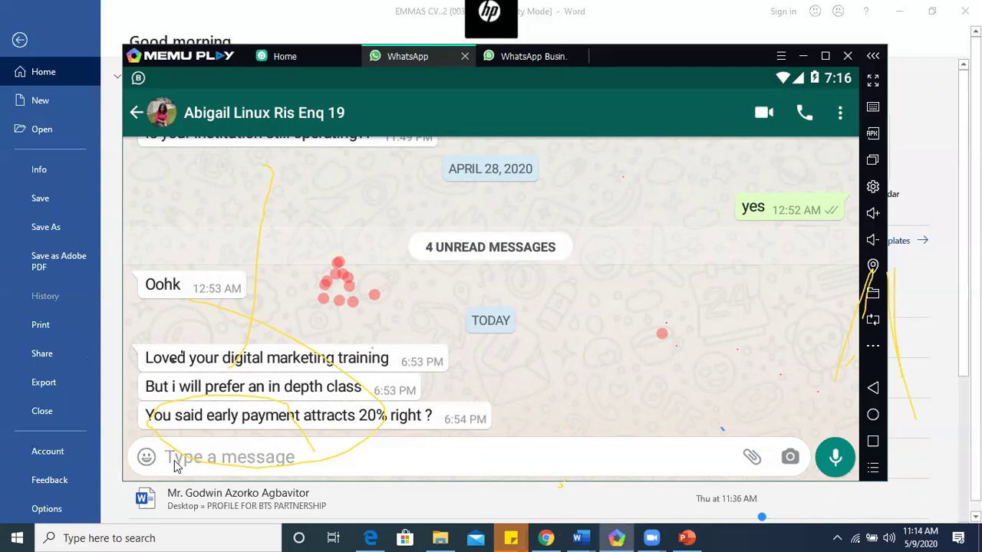
text(yes)
key(Return)
key(Return)
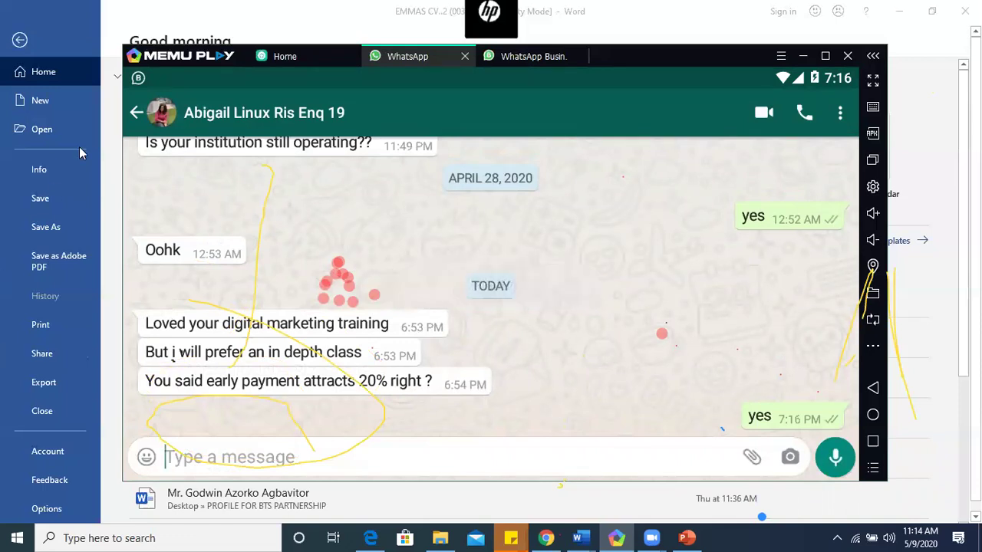
click(238, 113)
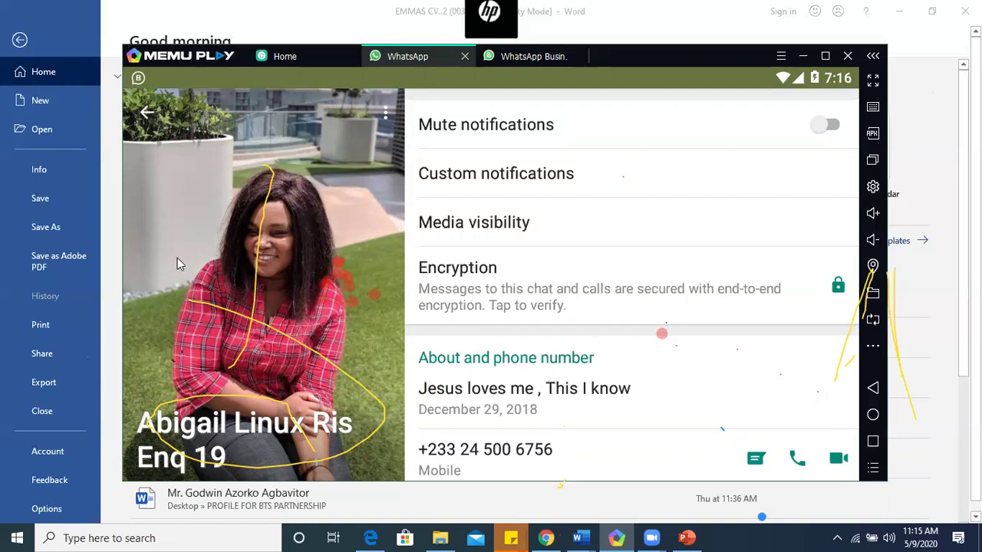
Back out to the chats list and read the Advancement chat's permission reply
click(145, 113)
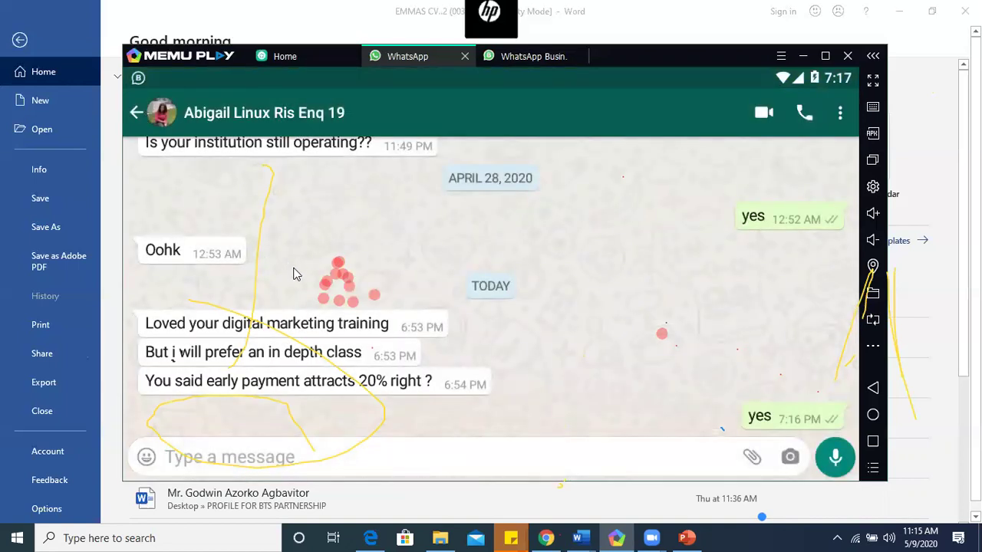
scroll(314, 296, up, 3)
scroll(313, 296, down, 3)
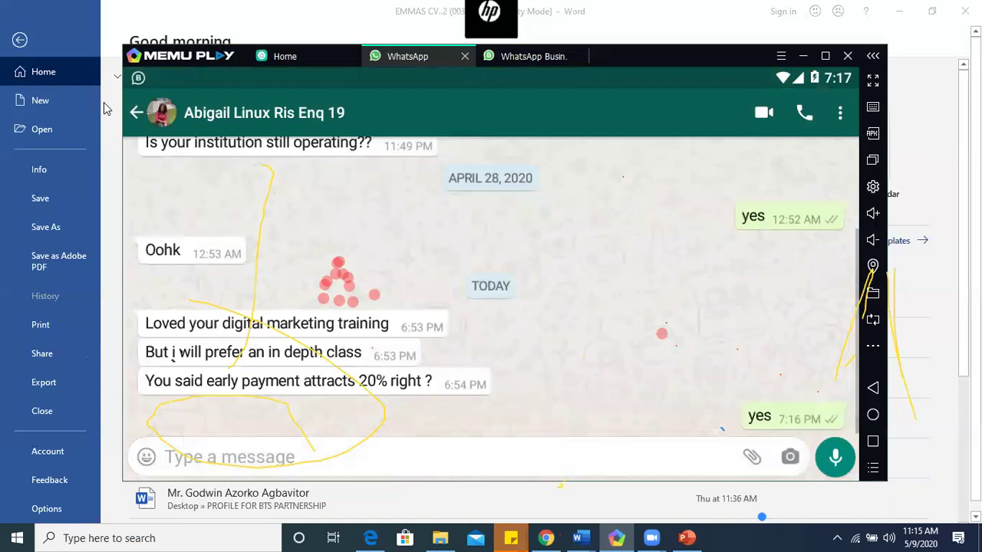
click(139, 113)
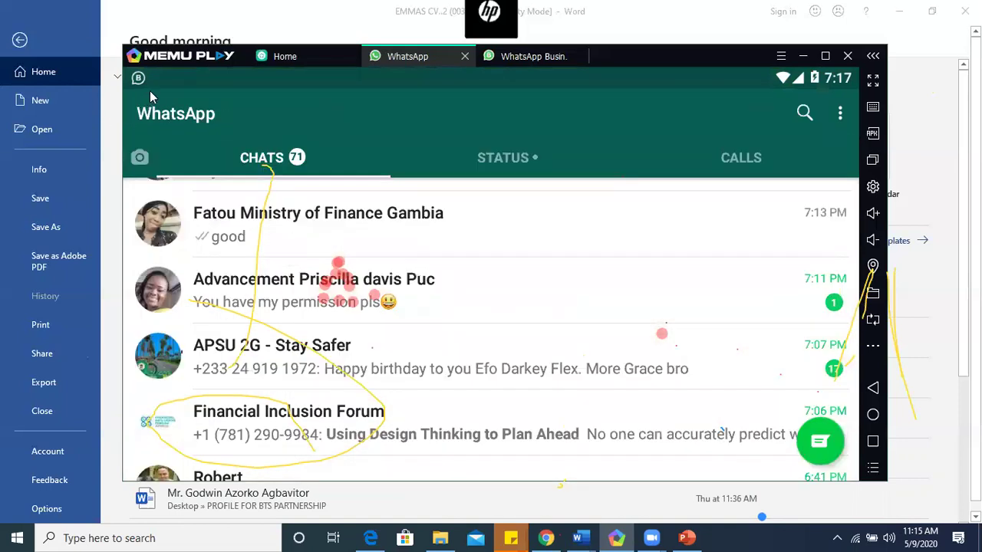
scroll(376, 251, up, 1)
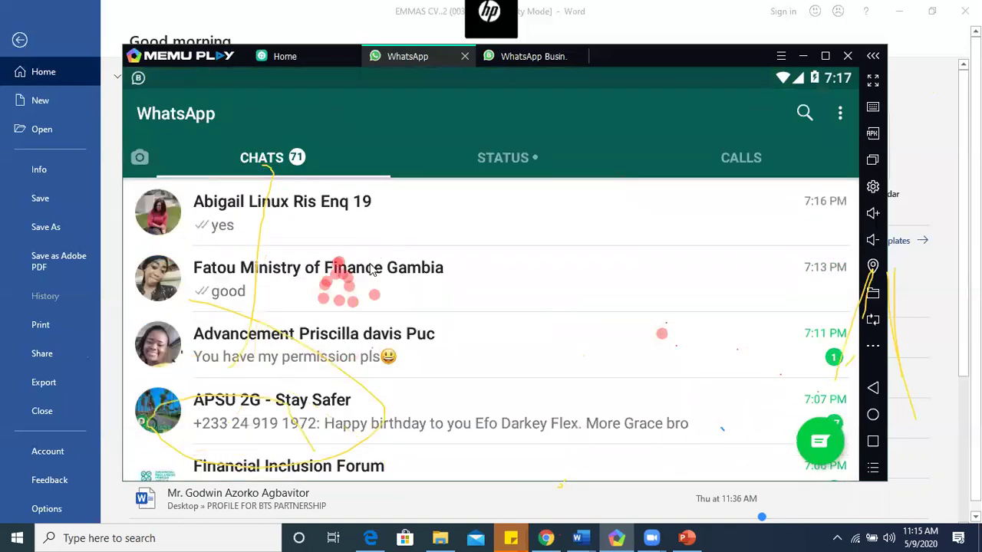
click(375, 329)
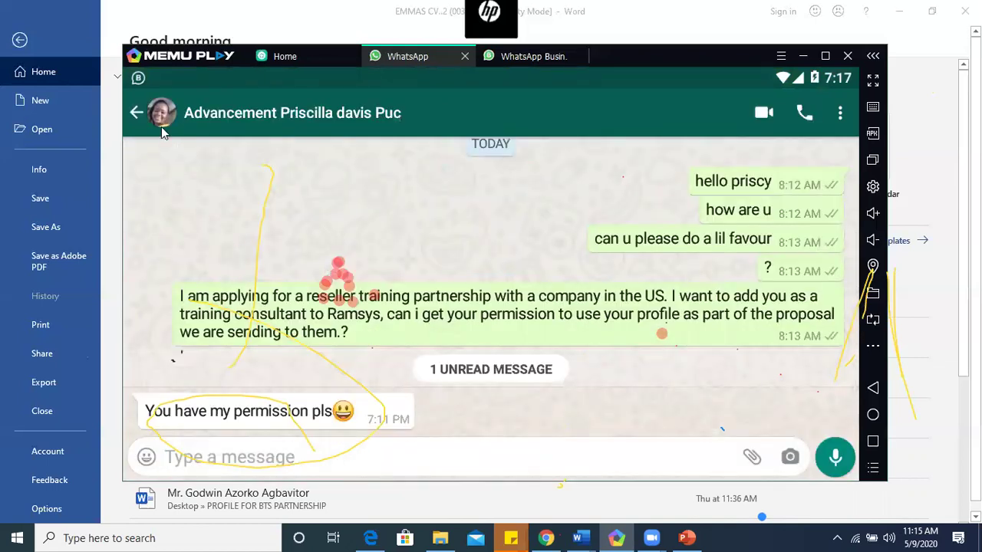
click(135, 113)
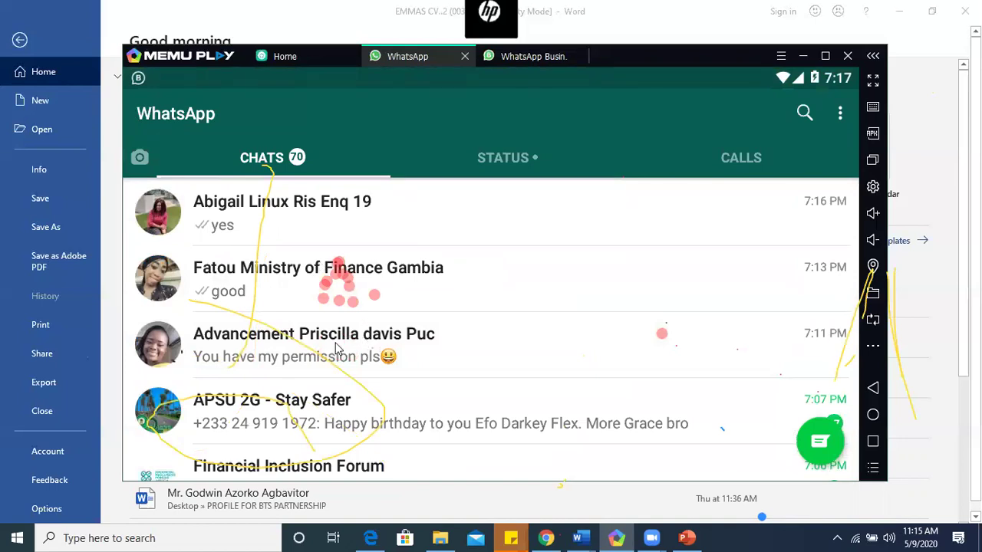
Read the new messages in the APSU 2G - Stay Safer group and return to the chats list
scroll(337, 349, down, 1)
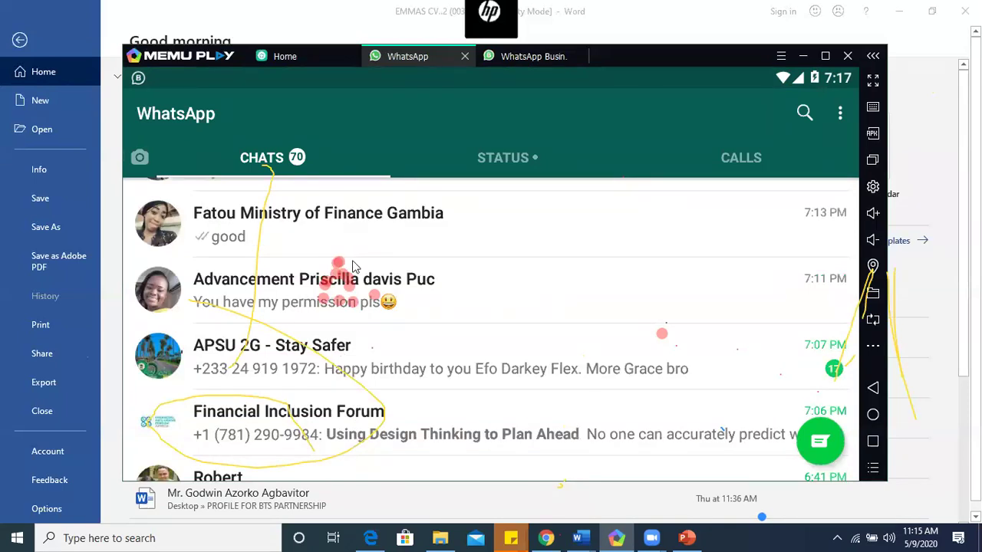
click(367, 342)
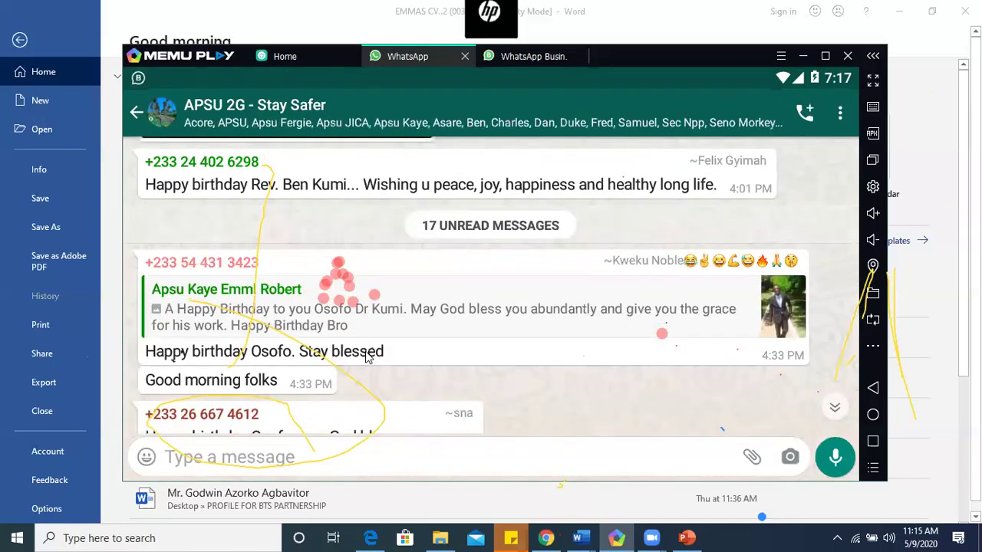
scroll(457, 335, down, 2)
scroll(452, 334, down, 5)
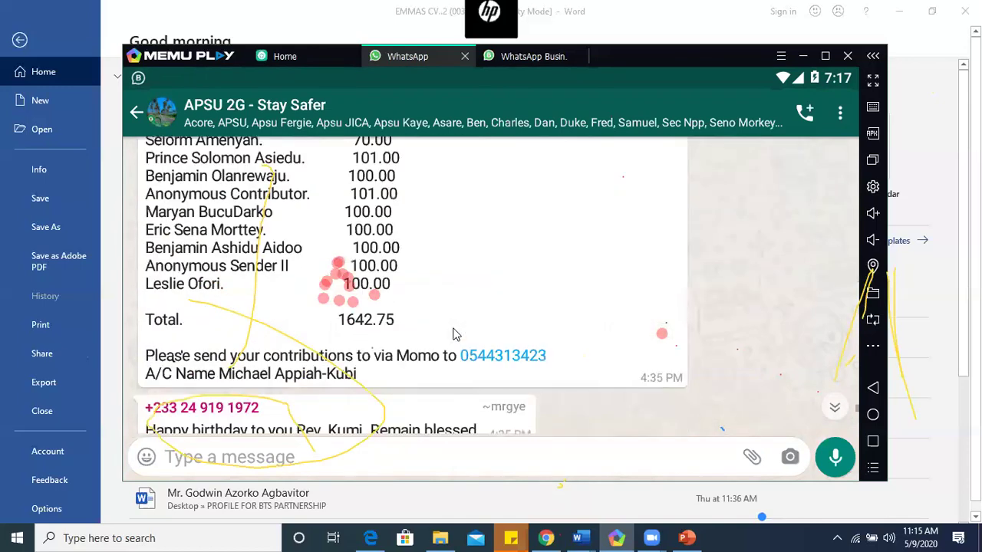
scroll(452, 334, down, 5)
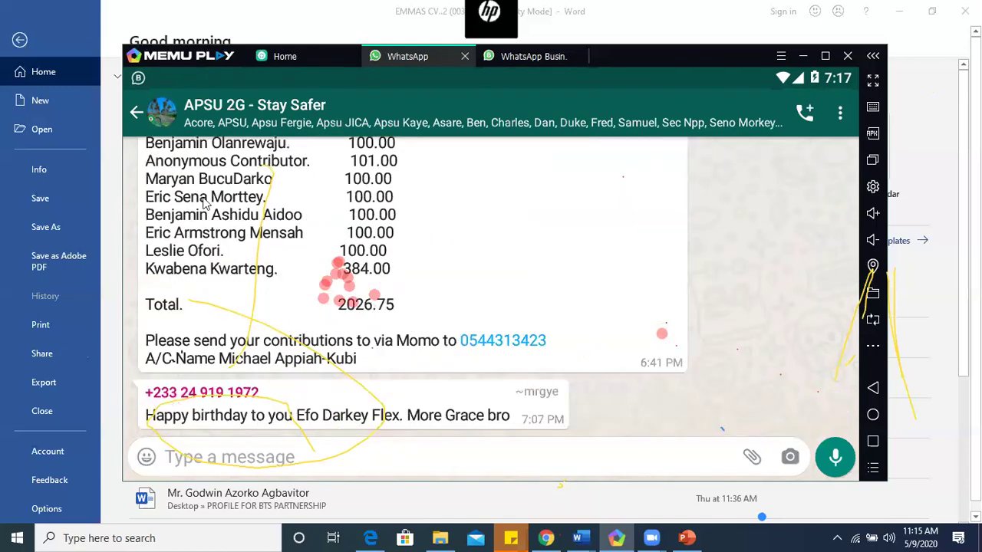
key(Escape)
scroll(508, 374, down, 5)
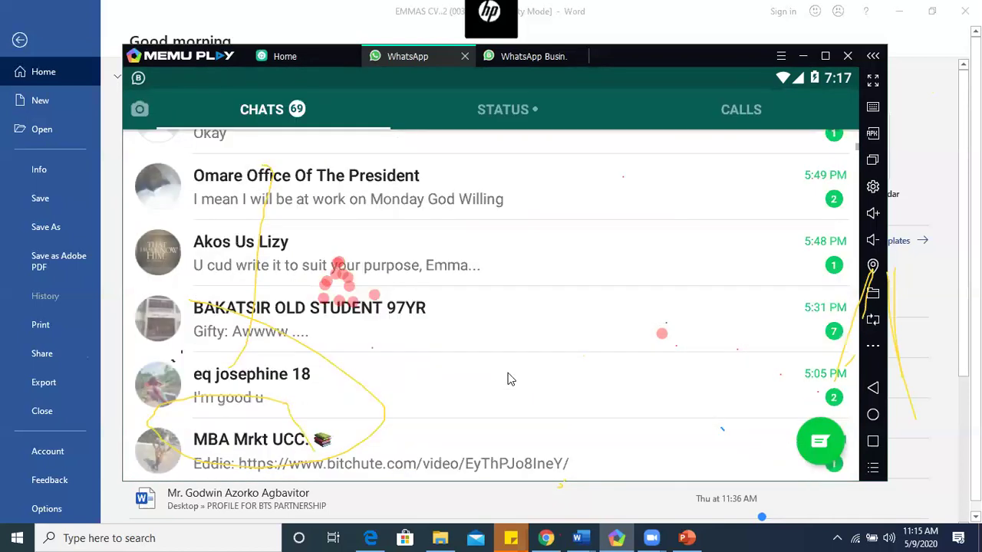
In a contact's chat, send 'hahaha' and 'i am seeking for your permission'
click(415, 242)
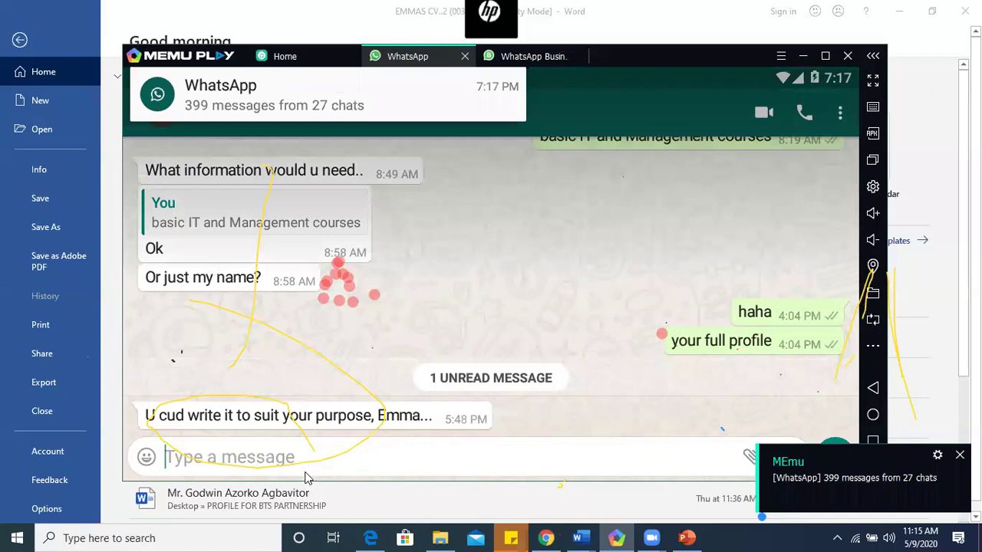
text(hahaha)
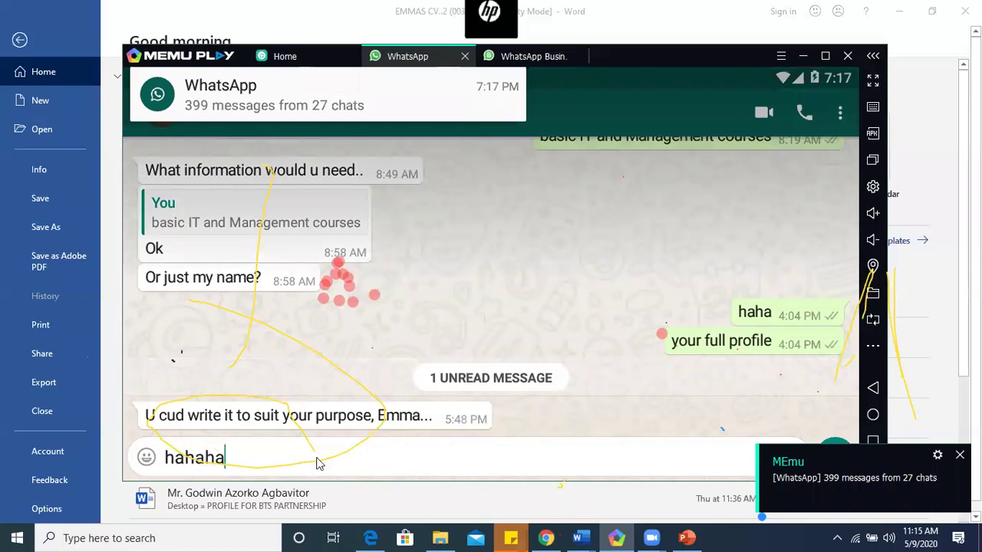
key(Return)
key(Return)
text(i am)
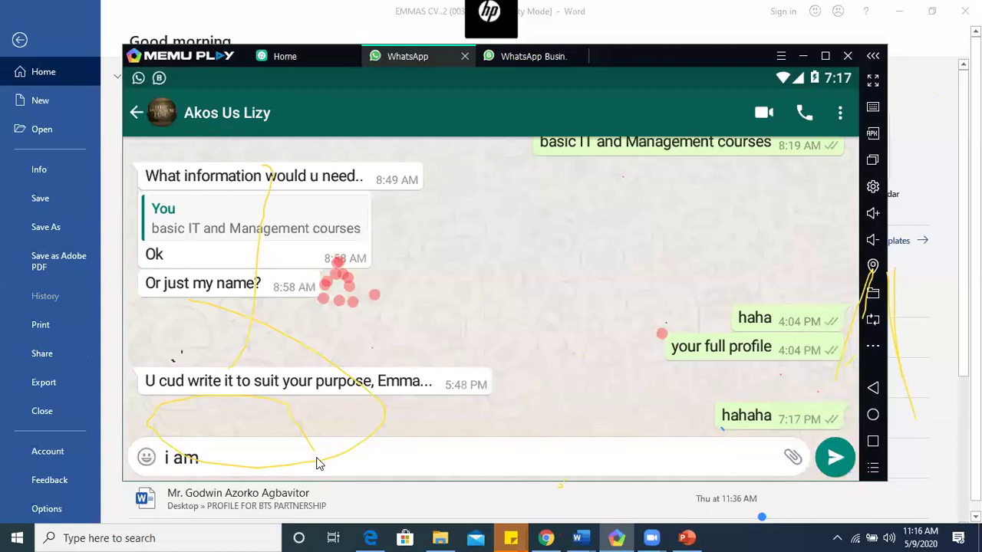
text(seeking fo)
text(r your p)
text(ermissi)
text(om)
key(BackSpace)
text(n)
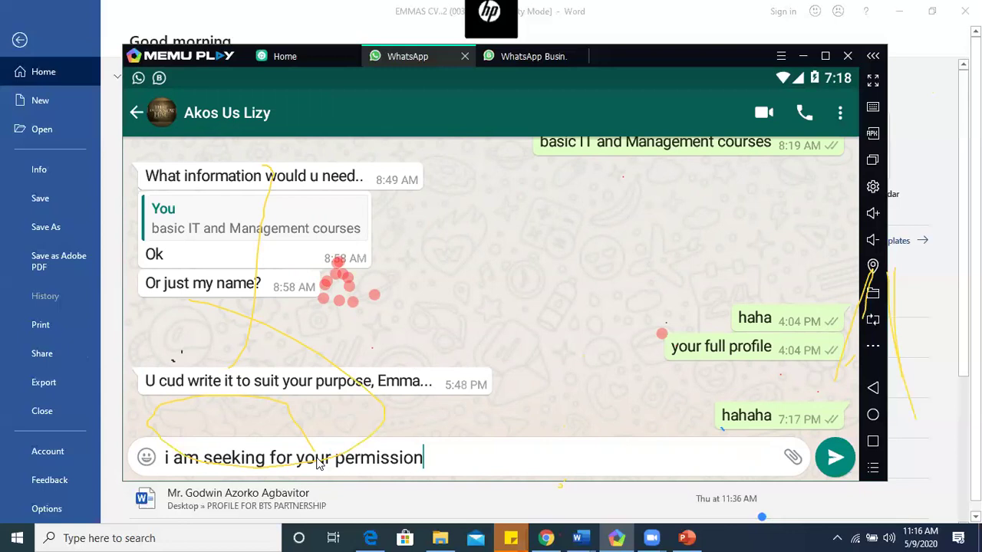
key(Return)
Send 'at least the CV' and return to the chats list
text(at least)
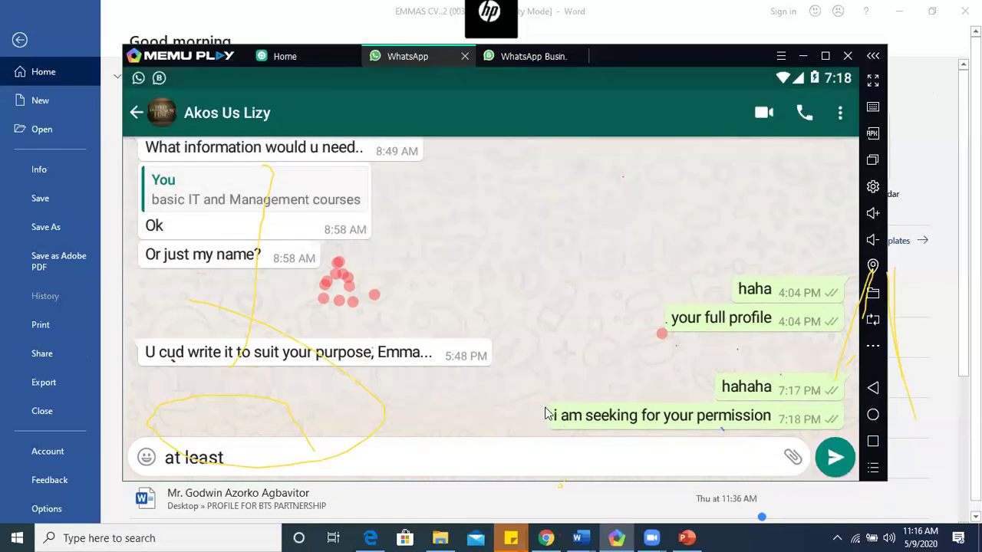
text(the CV)
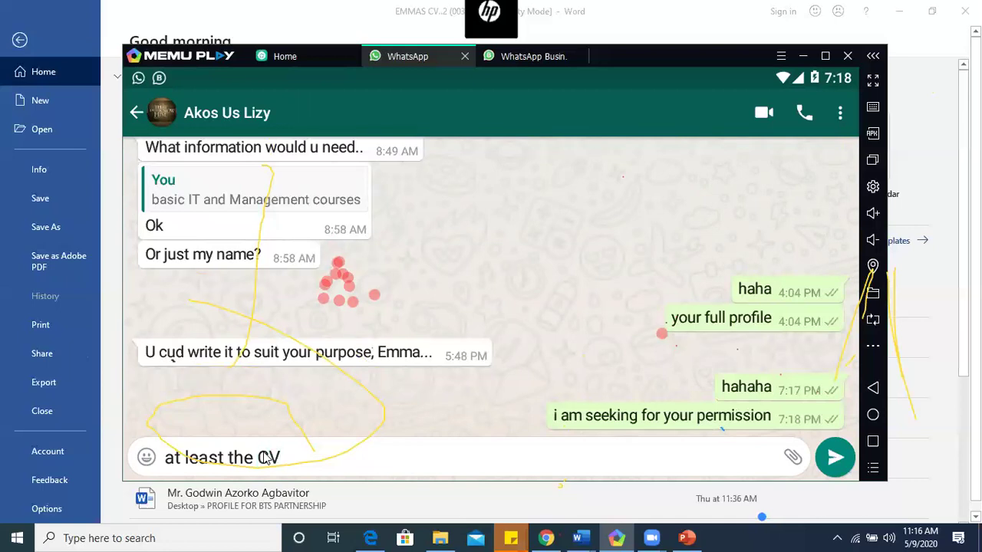
key(Return)
key(Return)
key(Escape)
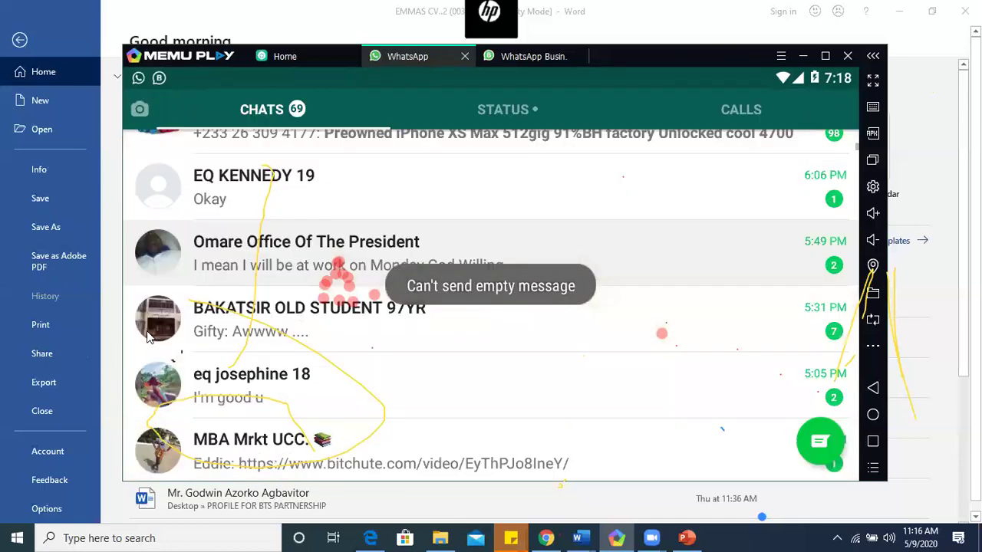
Reply 'OK' and 'Thanks' in the chat about returning to work Monday
click(260, 265)
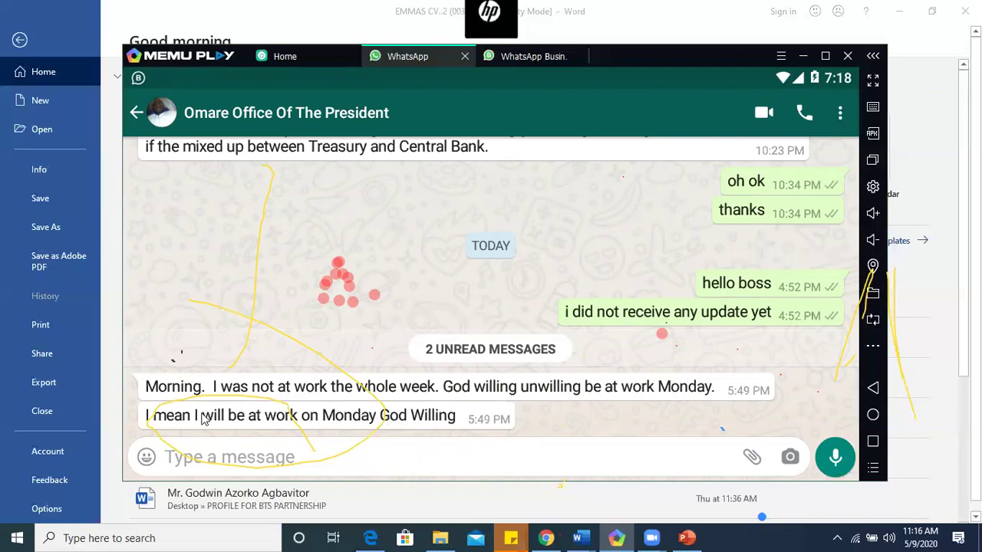
text(OK)
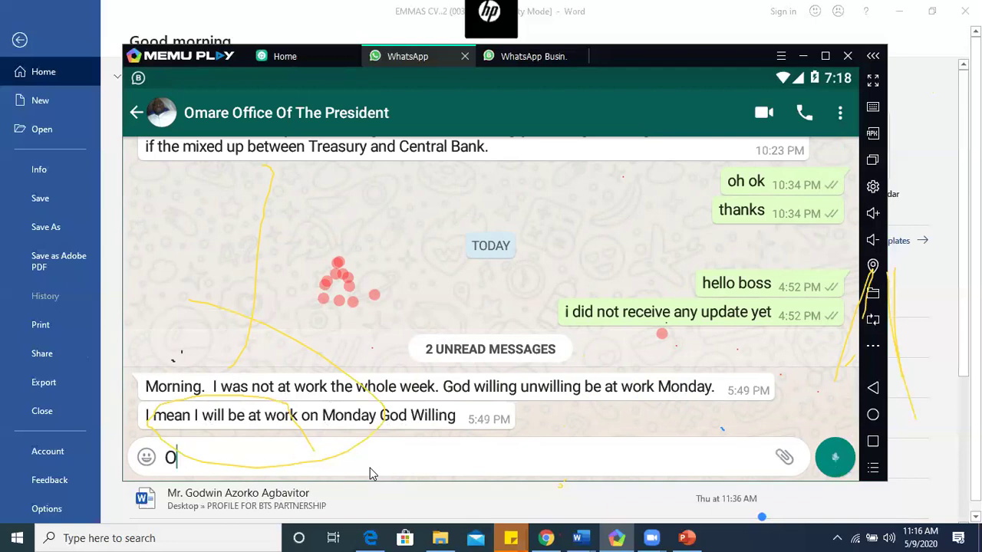
key(Return)
key(Return)
text(Tha)
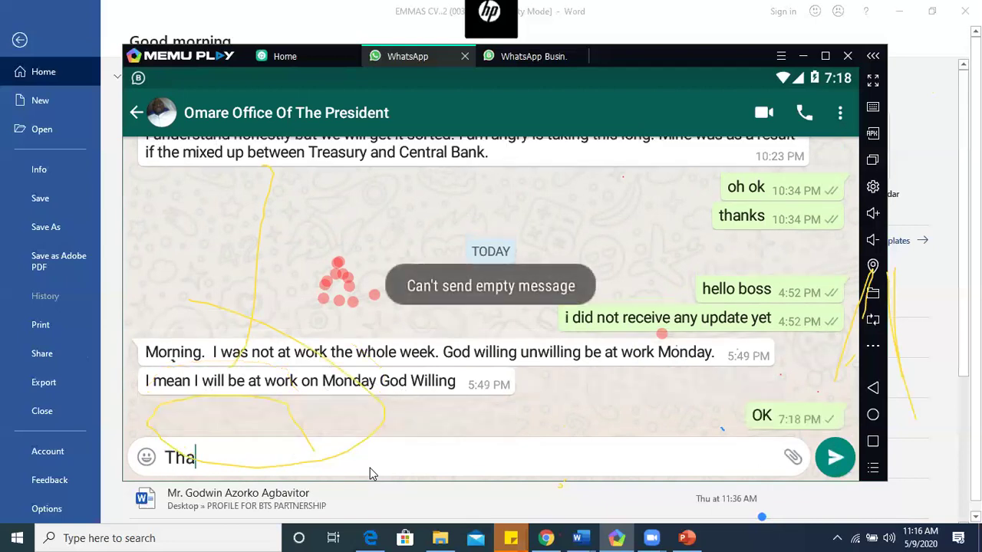
text(nks)
key(Return)
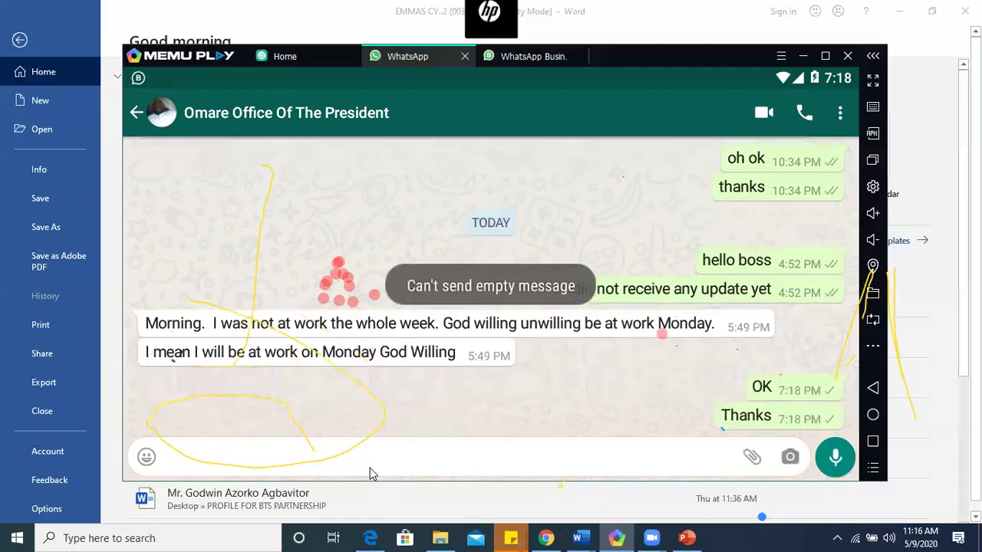
key(Escape)
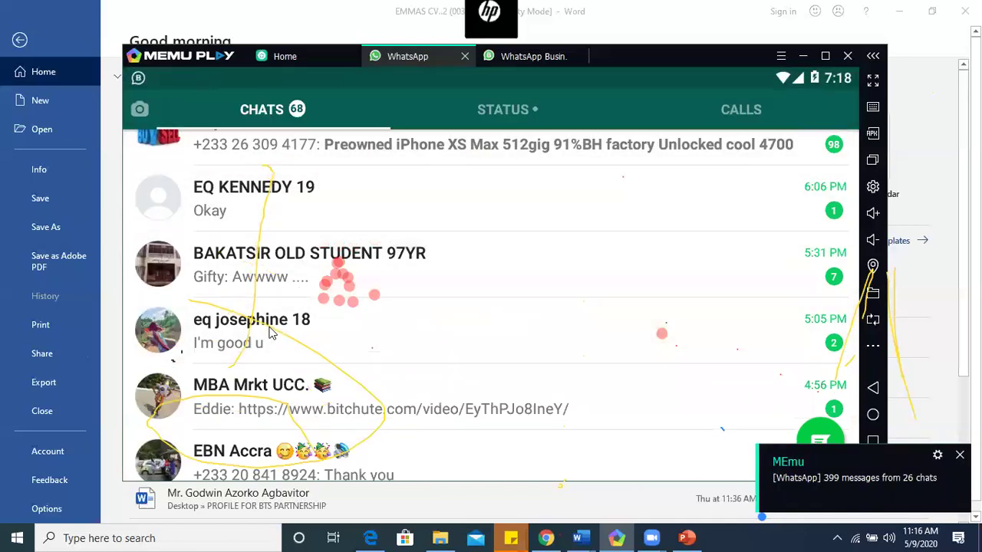
Reply 'good' and 'miss u oo' in the chat ending with 'I'm good u'
click(270, 333)
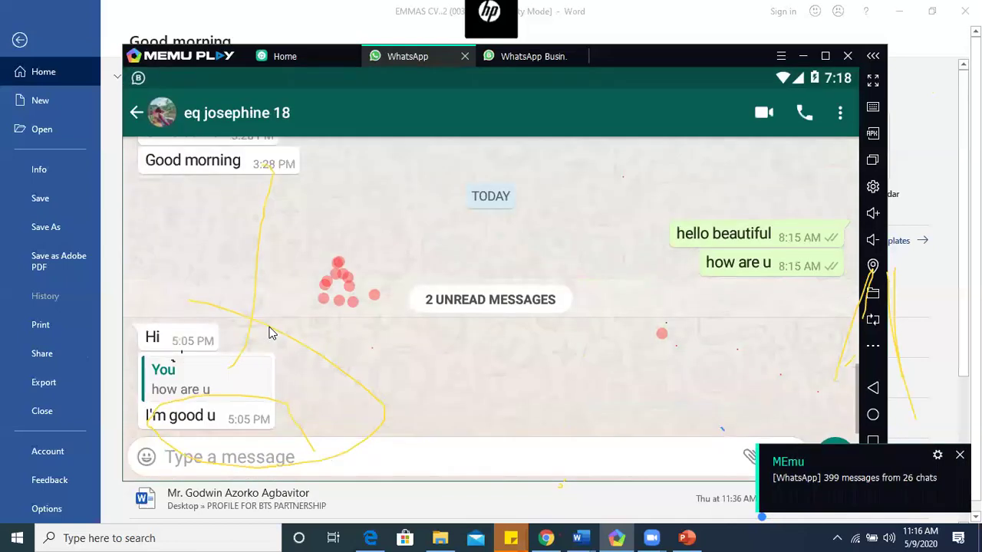
text(good)
key(Return)
key(Return)
text(miss u oo)
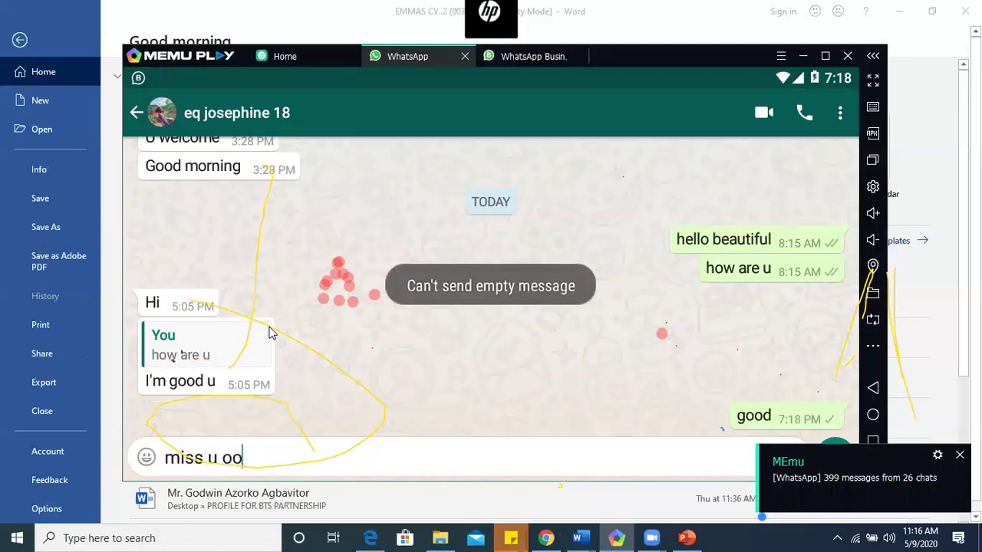
key(Return)
key(Escape)
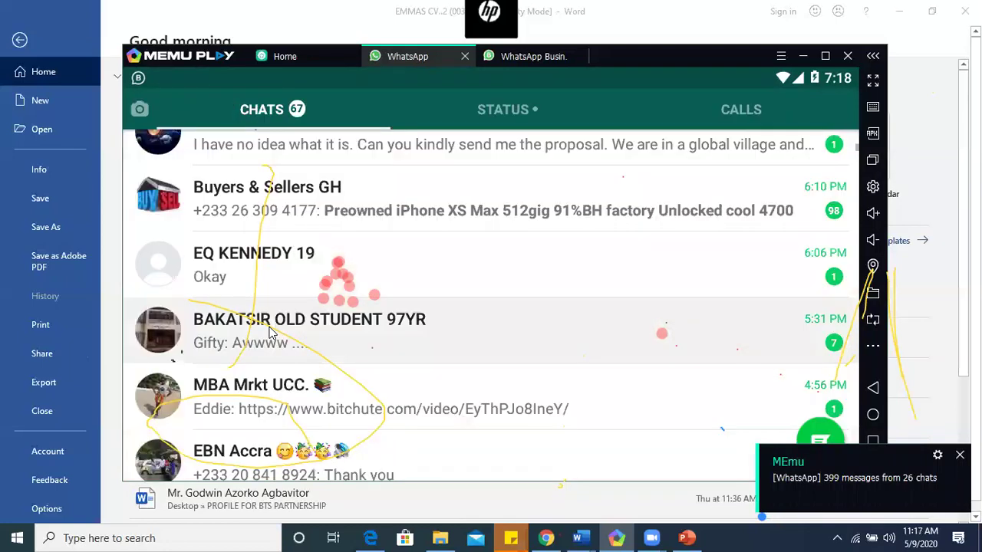
Reply 'ok' in the Treasury Gamtel Gambia chat, then switch to WhatsApp Business
scroll(268, 393, down, 3)
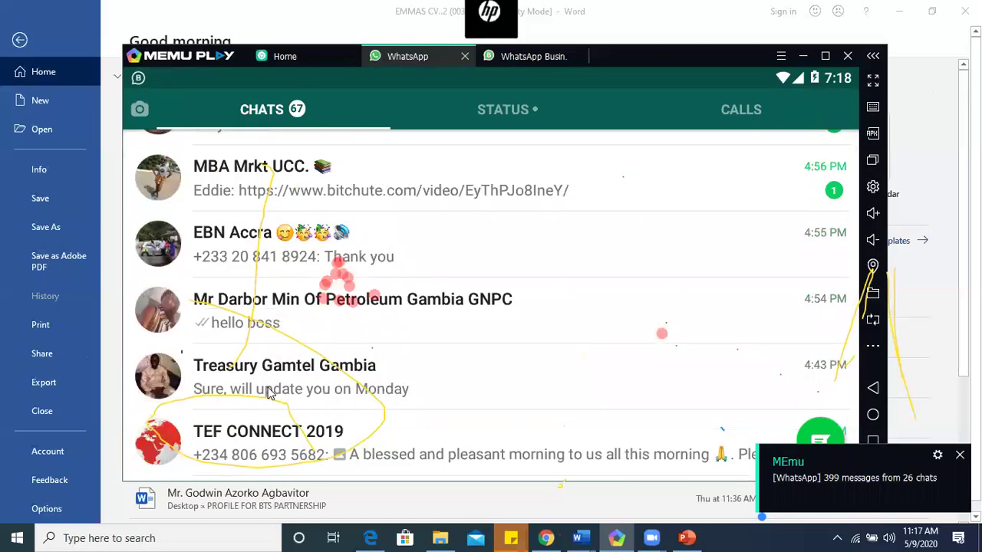
click(275, 381)
text(ok)
key(Return)
key(Return)
key(Escape)
scroll(353, 184, up, 5)
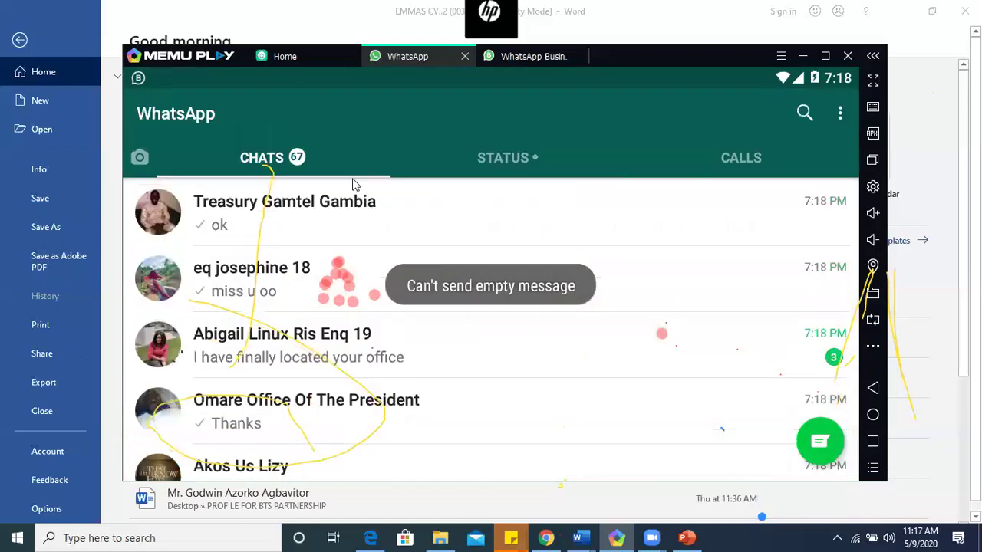
click(516, 59)
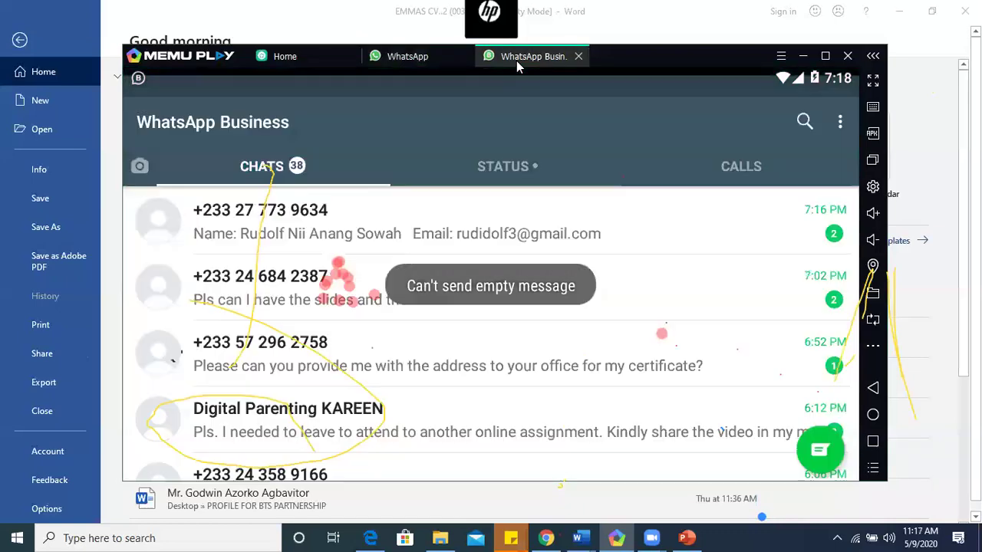
Select the name-and-e-mail details and payment confirmation messages in the latest Business chat for forwarding
click(425, 205)
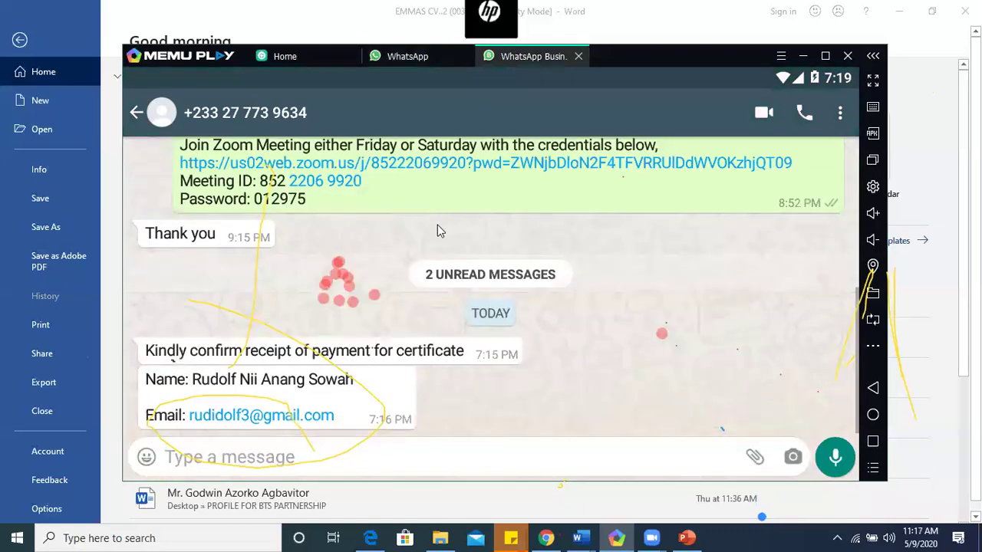
click(449, 400)
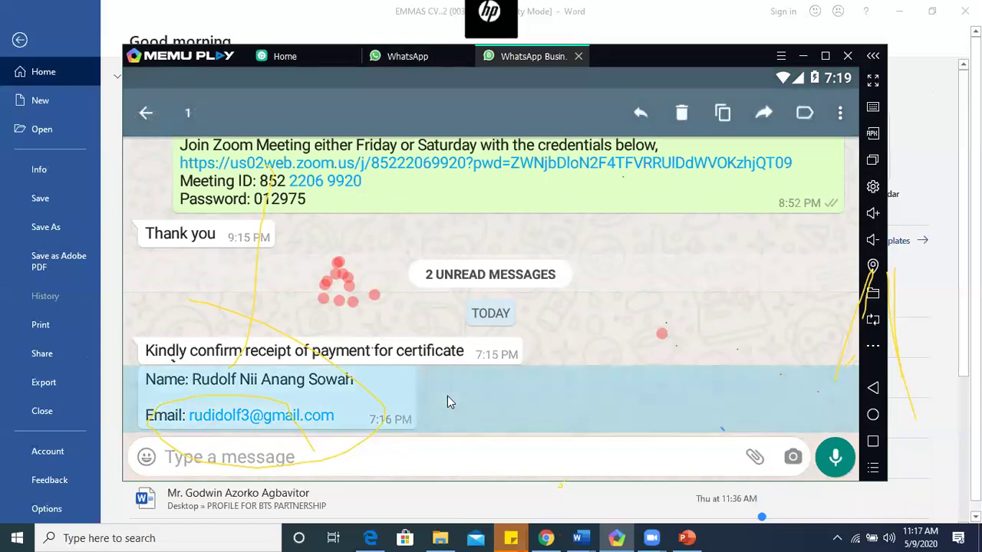
click(456, 353)
click(800, 109)
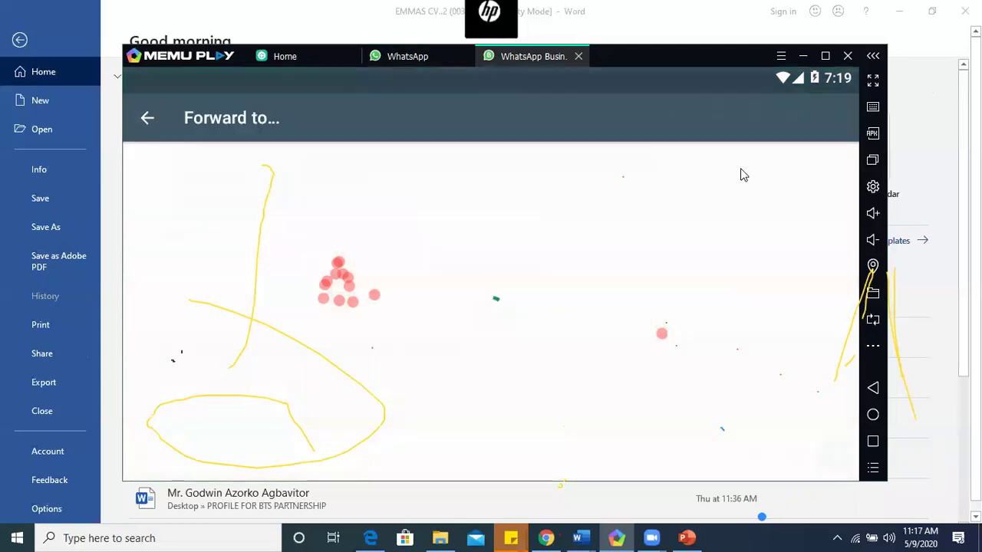
Forward them to the two contacts found by searching the contact's name
click(836, 110)
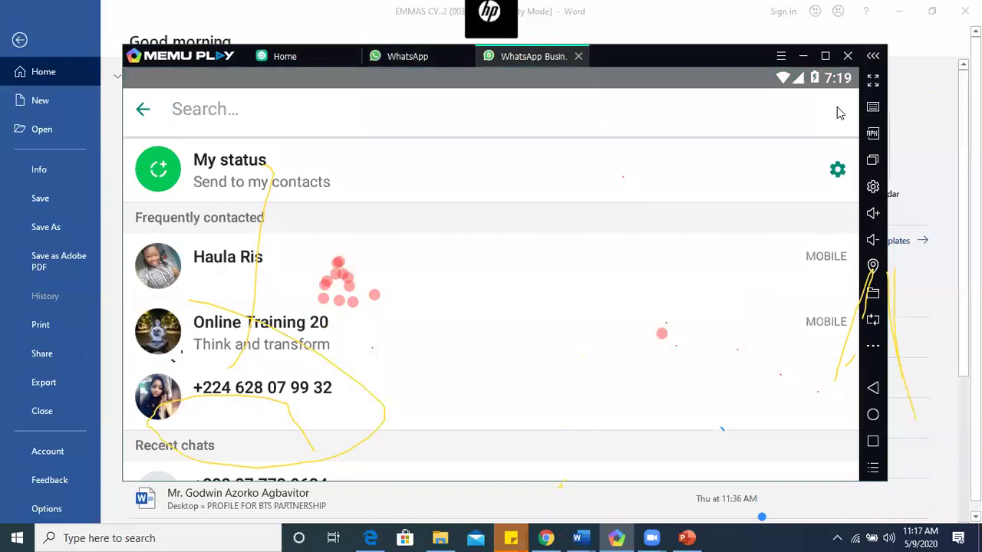
text(anita)
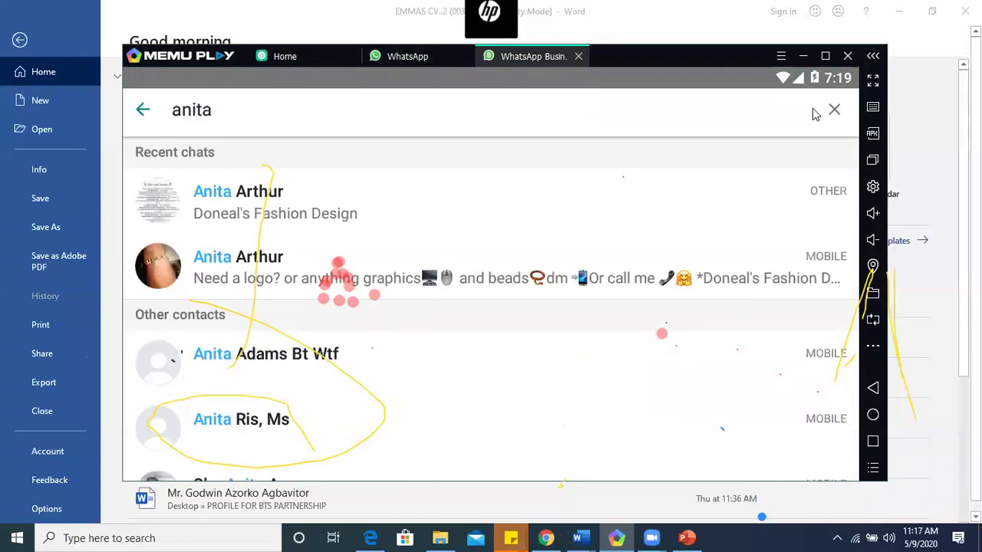
click(450, 203)
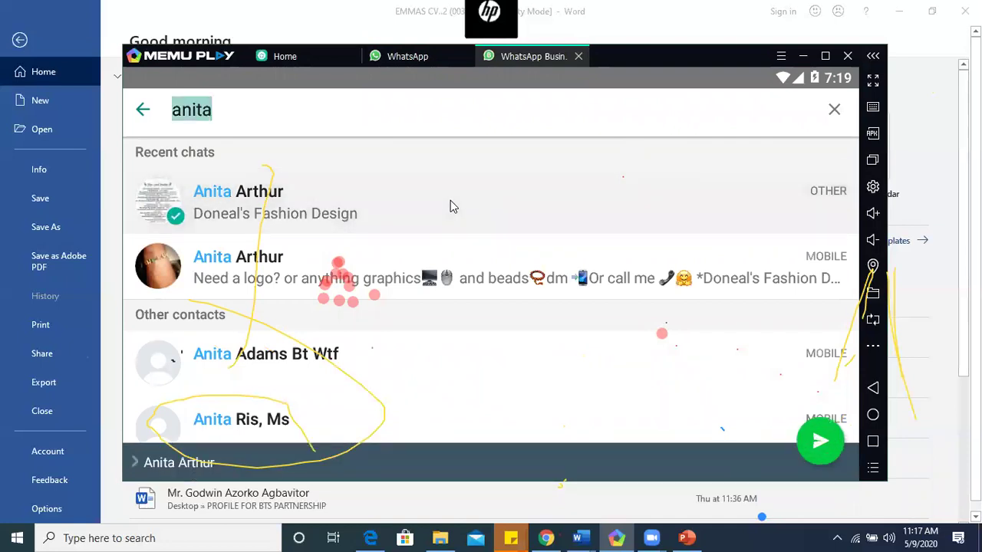
click(613, 283)
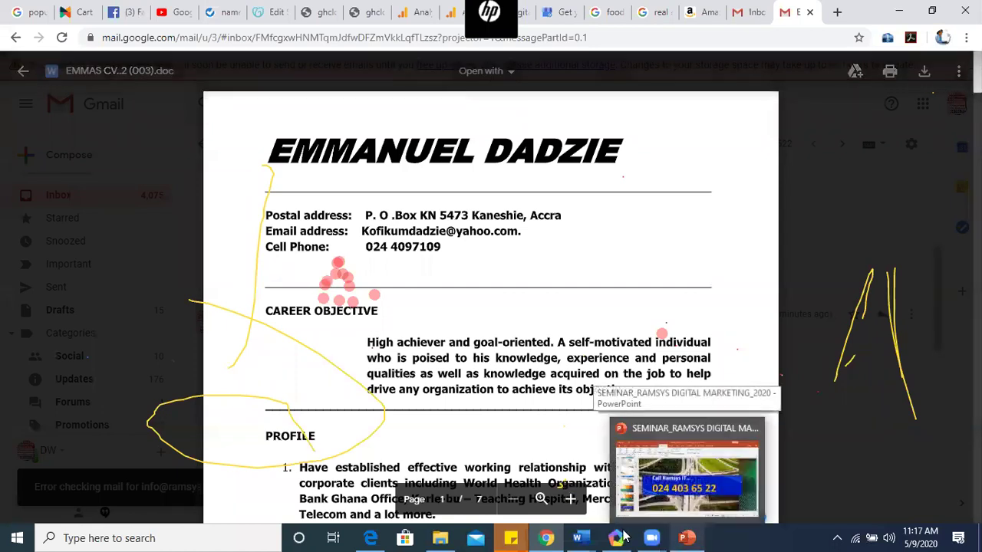
mouse_move(546, 537)
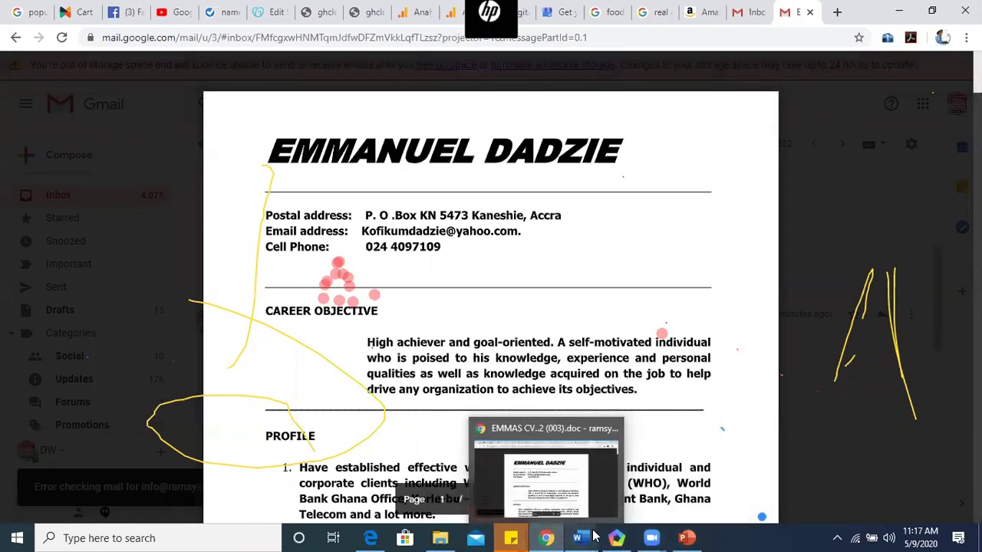
click(615, 537)
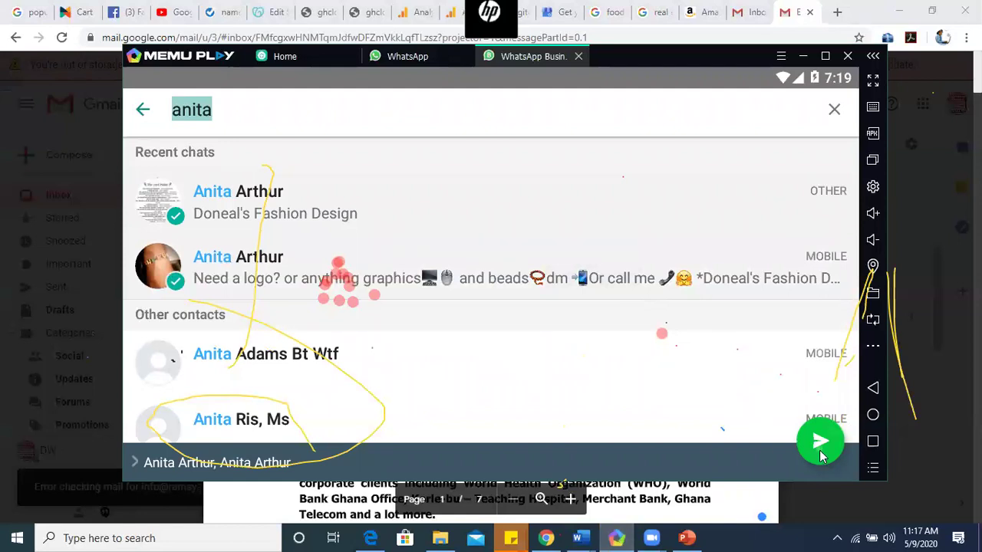
click(820, 443)
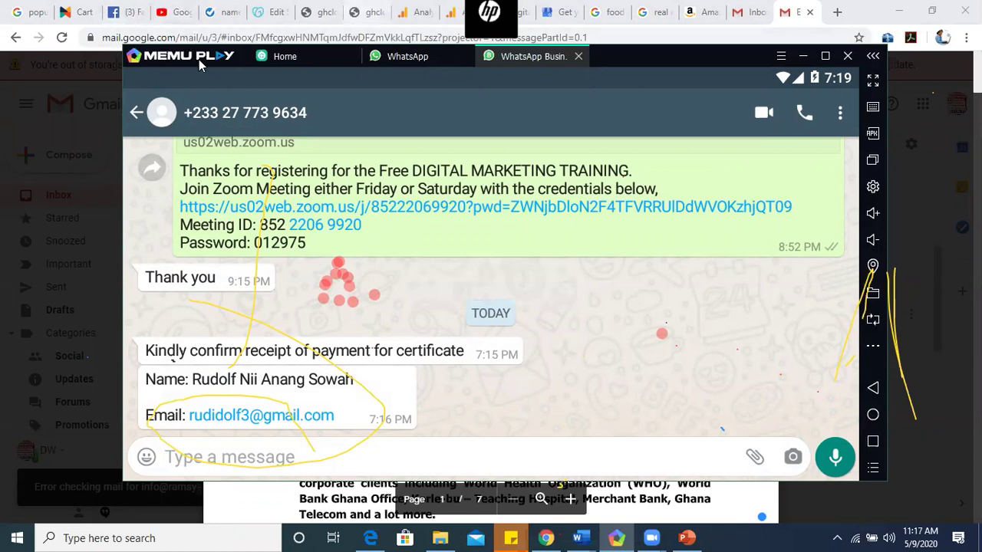
Switch to the regular WhatsApp app, check STATUS twice, and return to CHATS
click(141, 123)
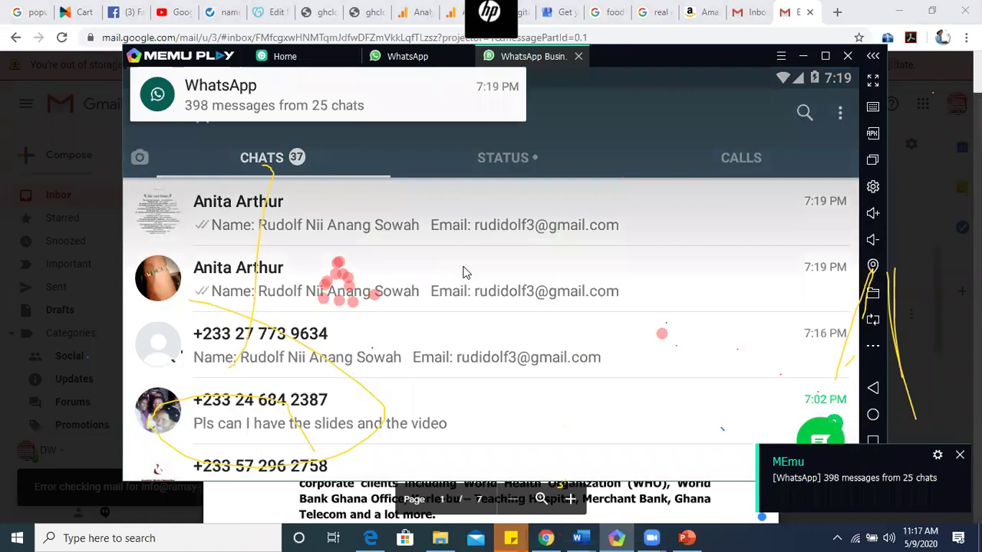
click(431, 79)
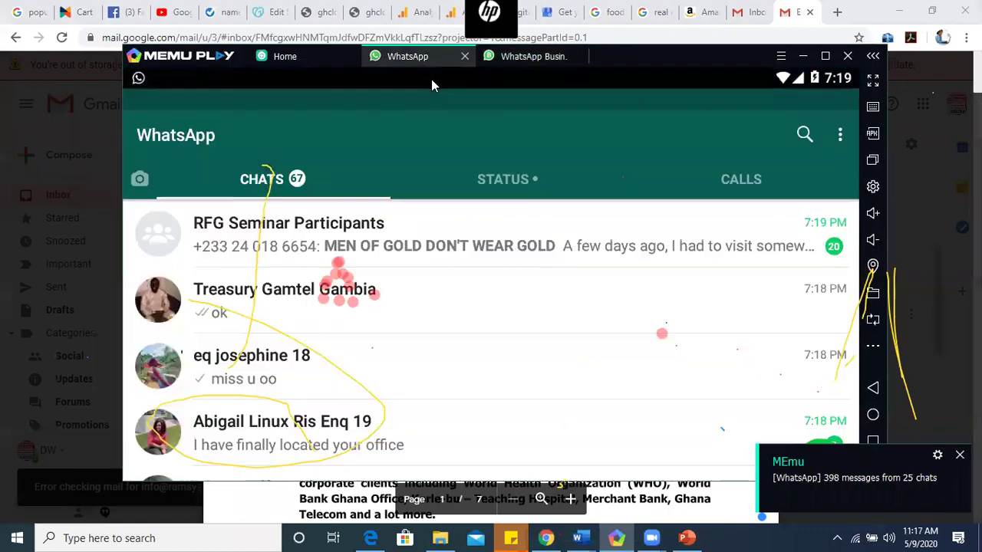
click(491, 166)
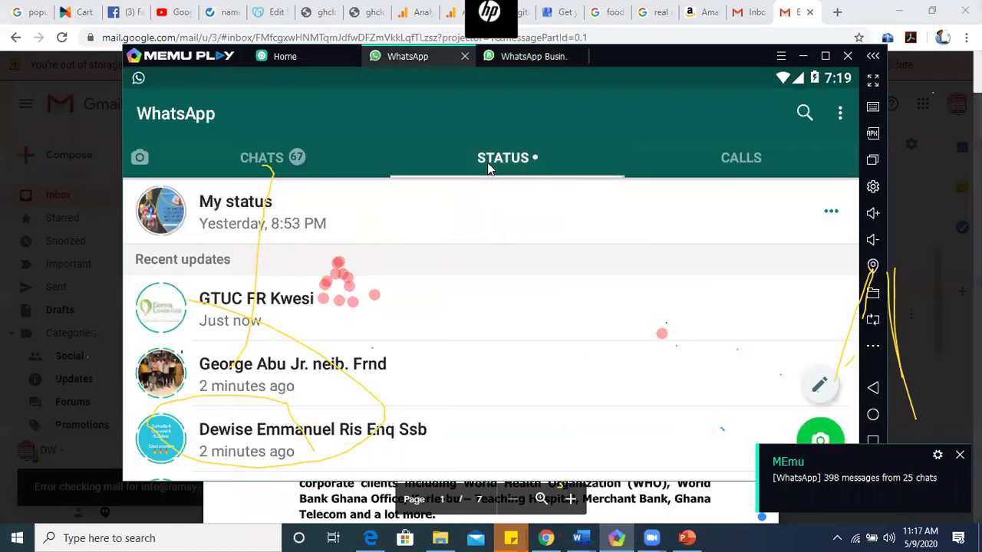
click(257, 146)
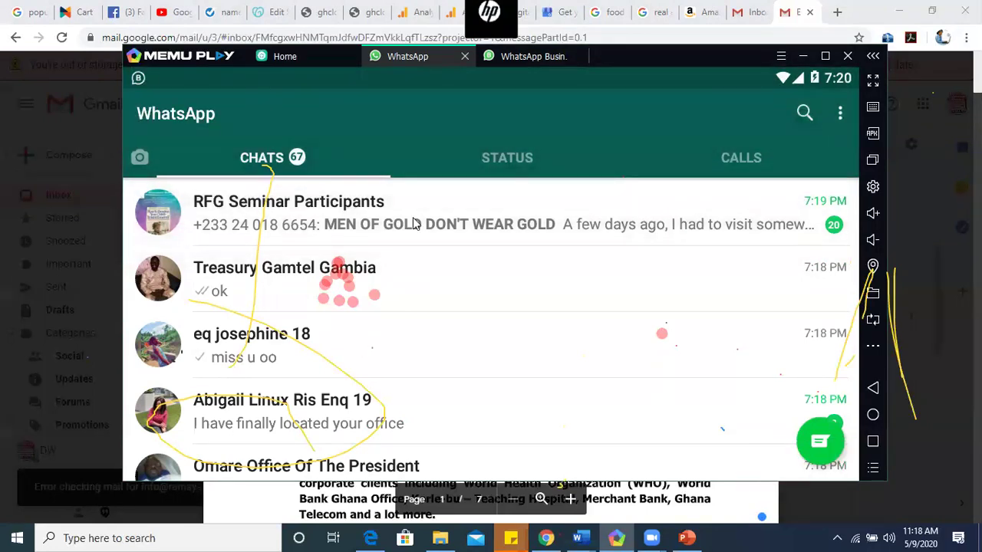
click(475, 156)
click(336, 161)
Back in WhatsApp Business, view the chat whose latest reply is 'Paid'
click(494, 60)
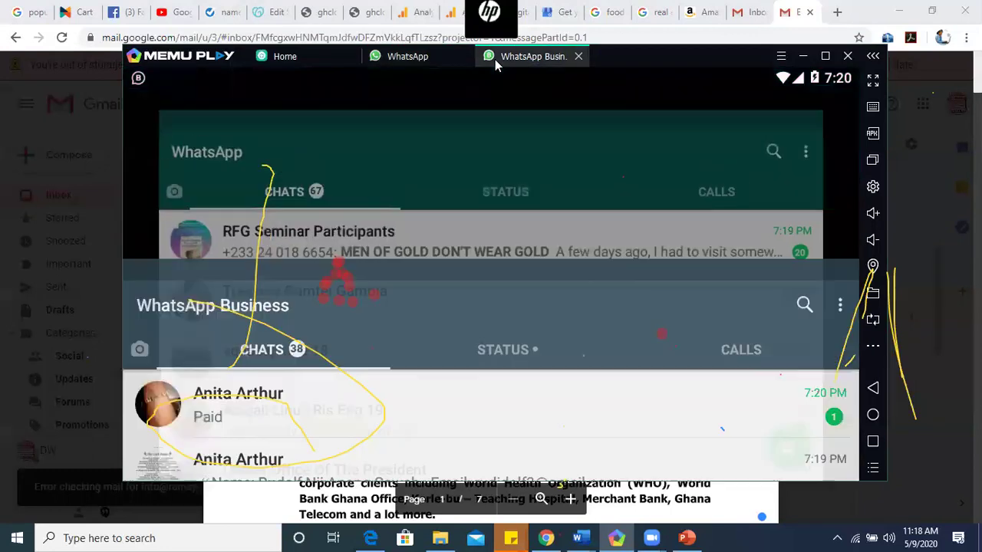
click(423, 203)
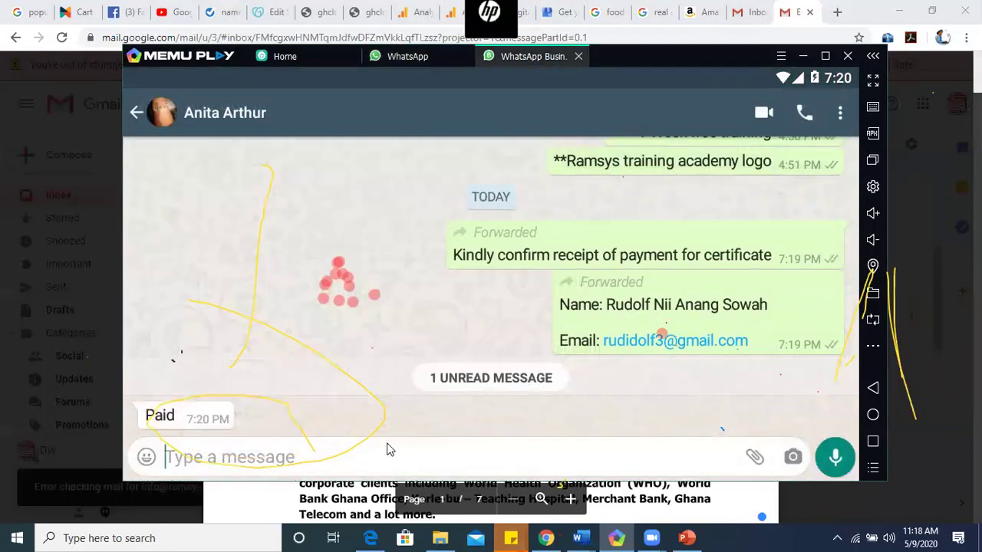
click(407, 56)
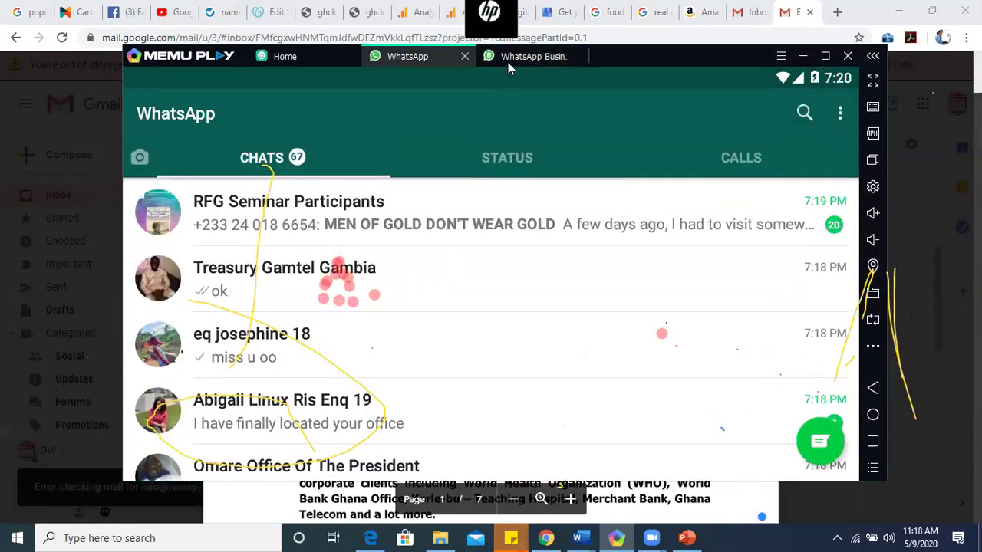
click(508, 68)
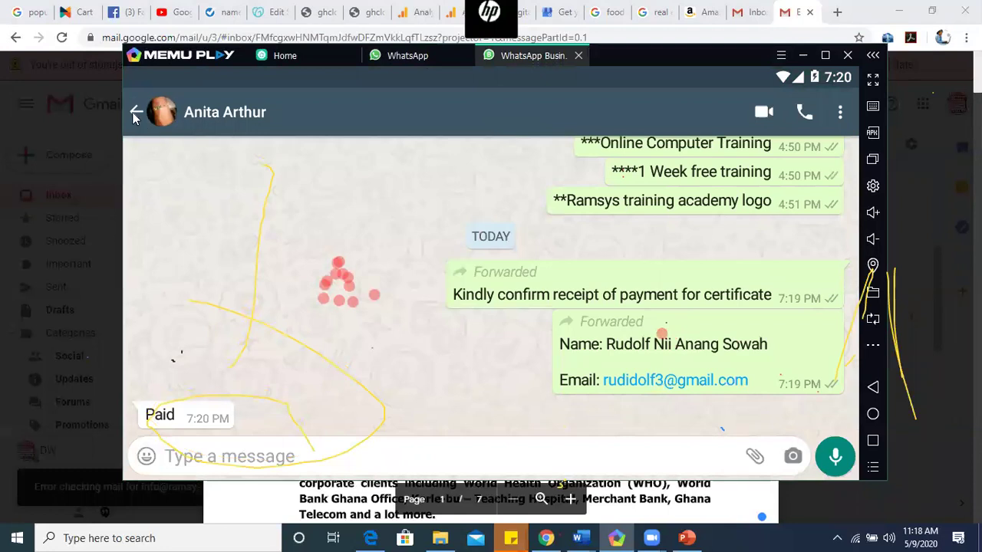
click(135, 113)
click(364, 275)
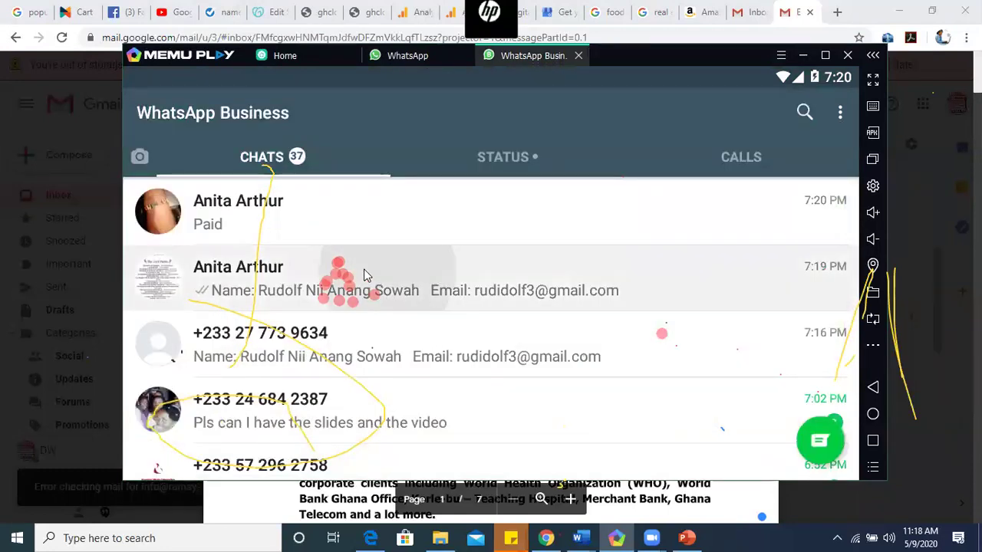
click(135, 113)
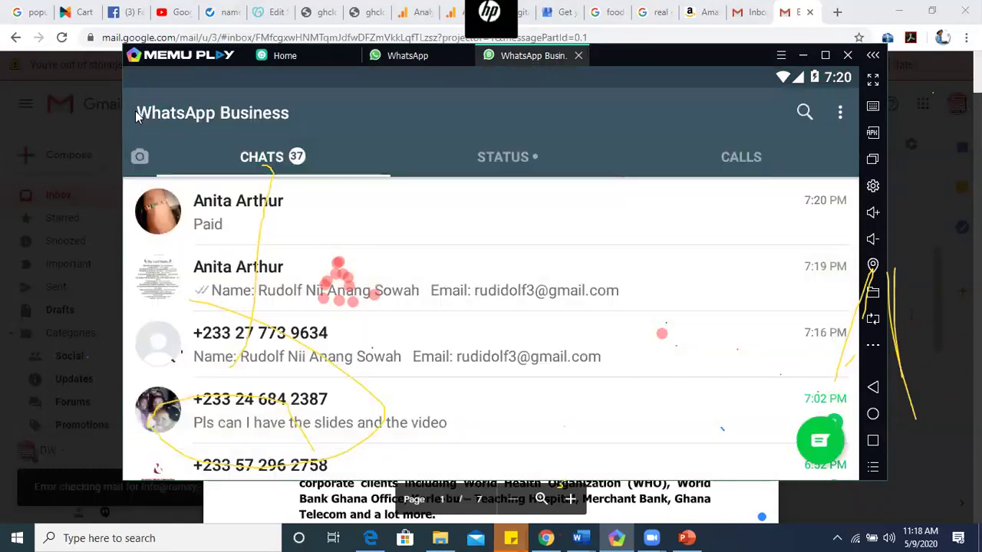
Check STATUS, then open the chat asking for the slides and video
click(600, 154)
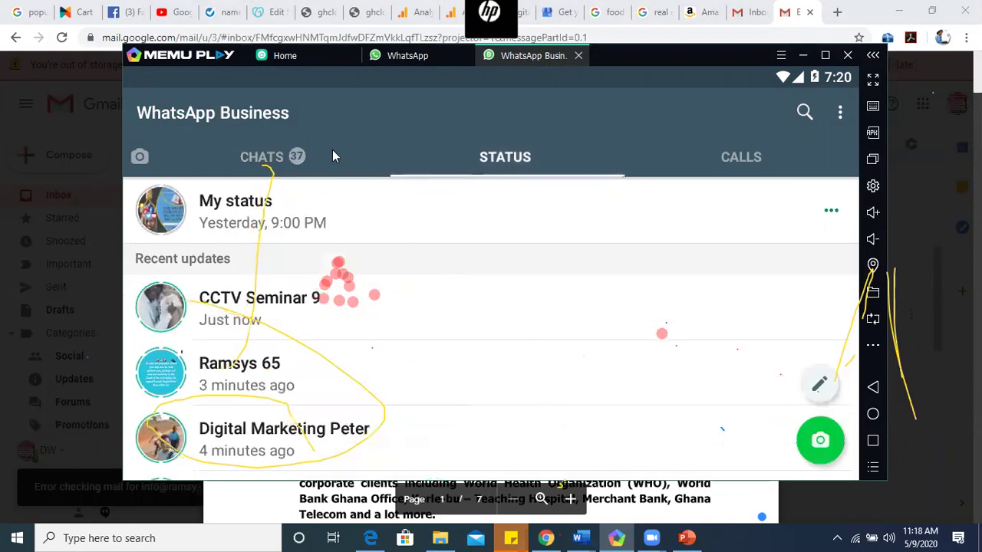
click(332, 153)
scroll(491, 320, down, 1)
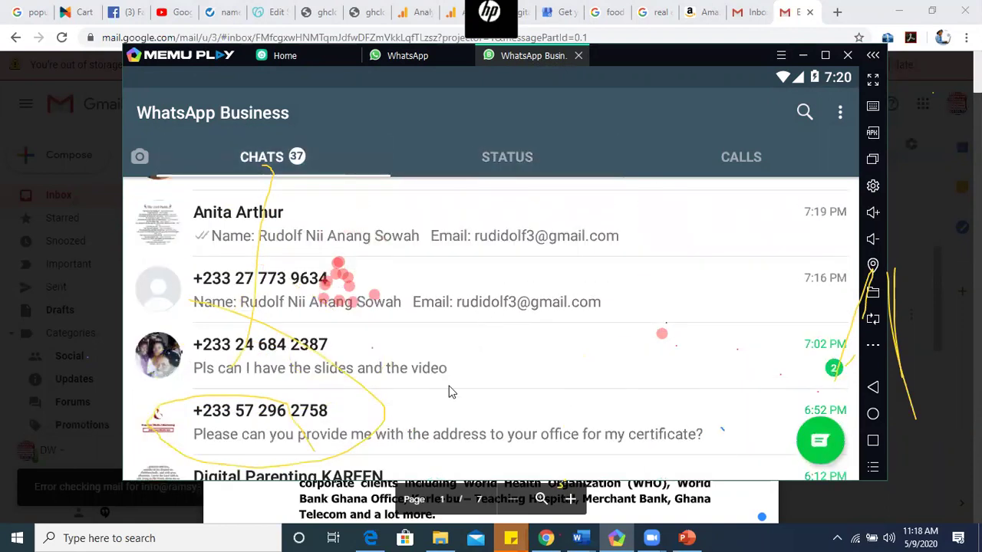
click(457, 351)
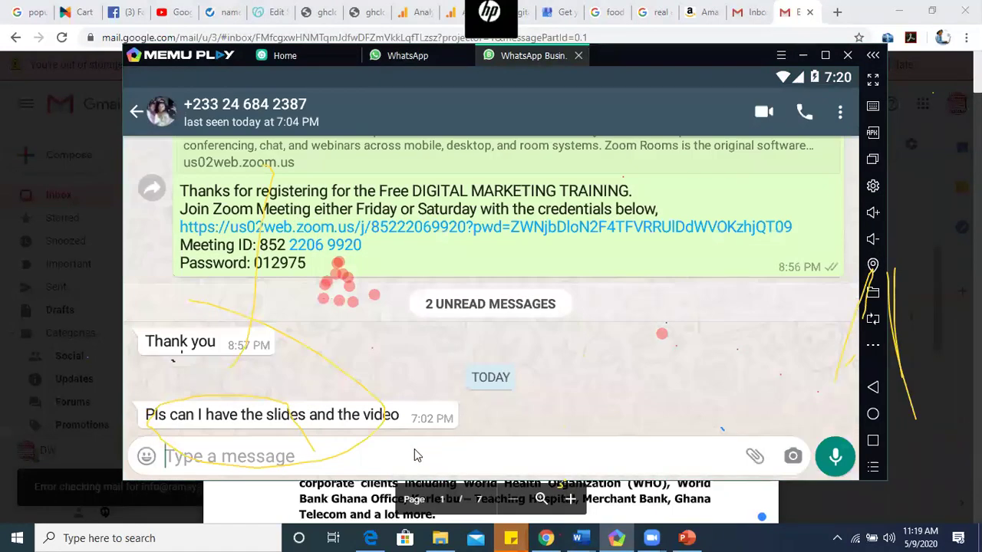
Answer the office-address question with the office location and a note to call a colleague
click(137, 115)
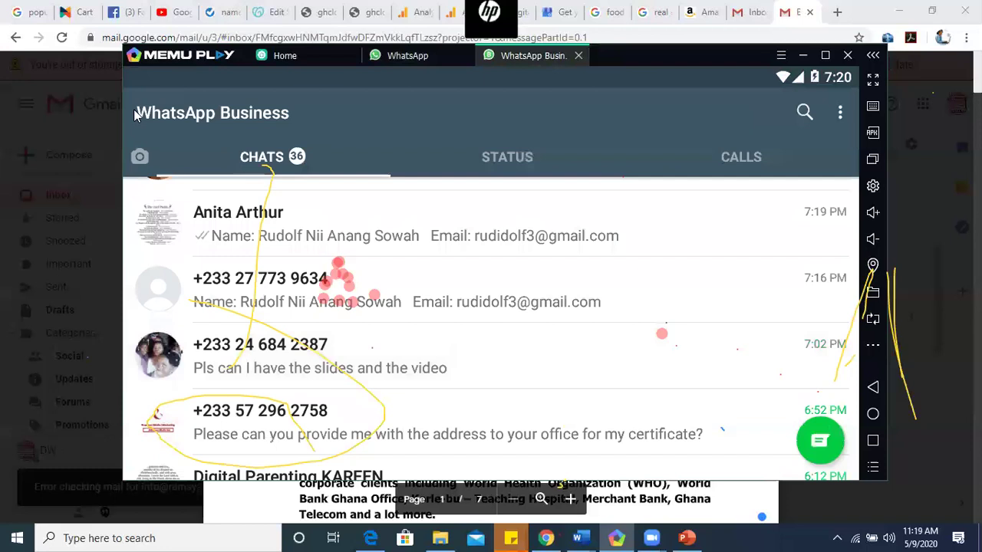
scroll(406, 335, down, 2)
scroll(406, 335, down, 1)
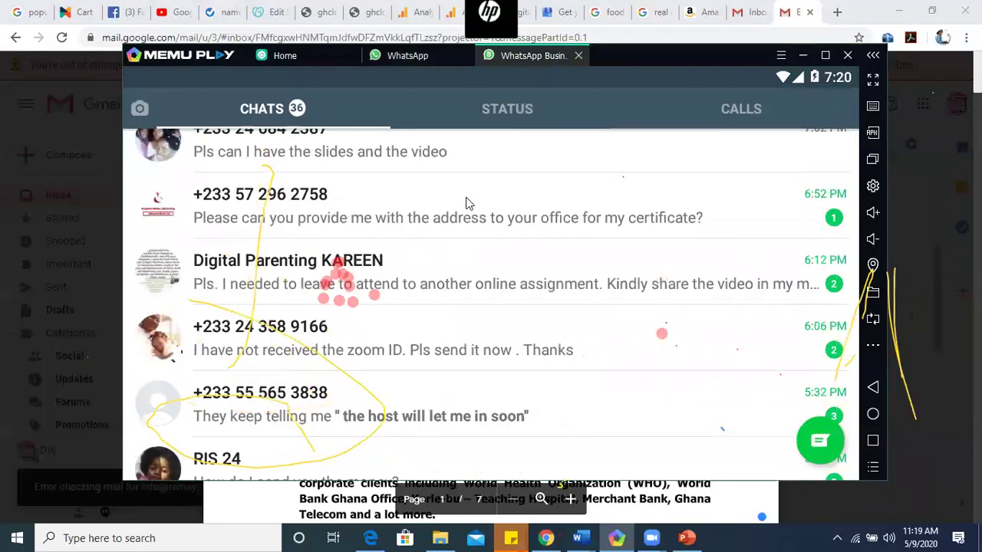
click(467, 205)
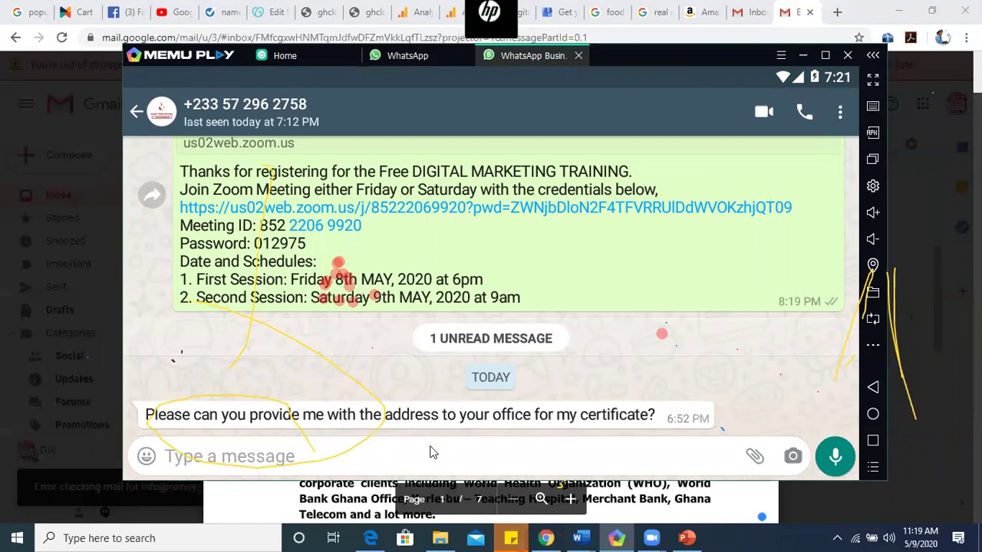
text(chab)
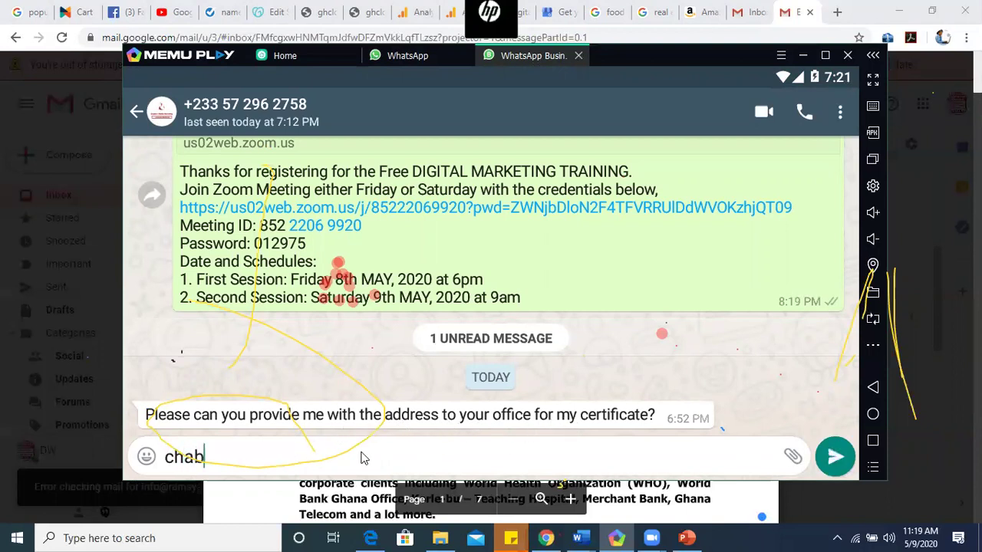
text(aa near mallam)
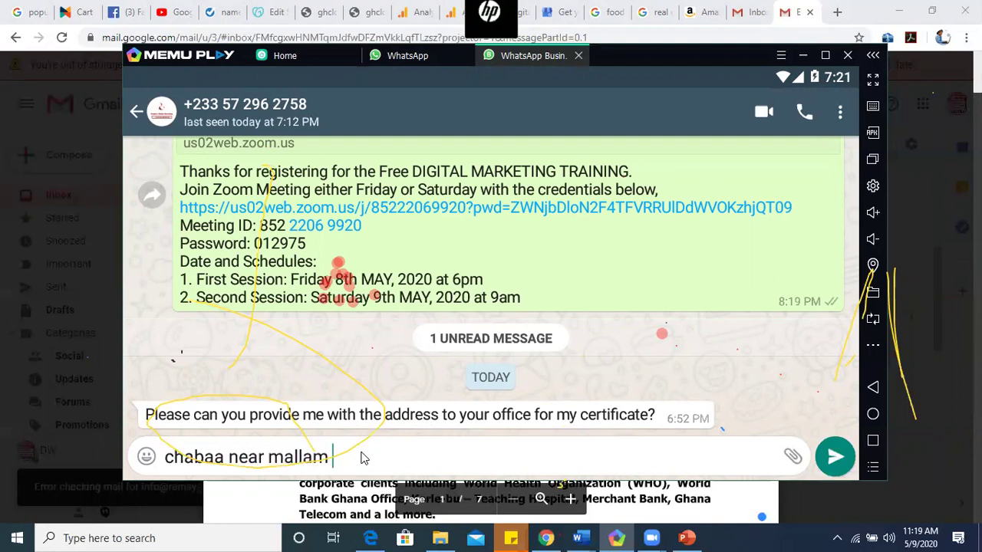
text( mkt)
key(Return)
key(Return)
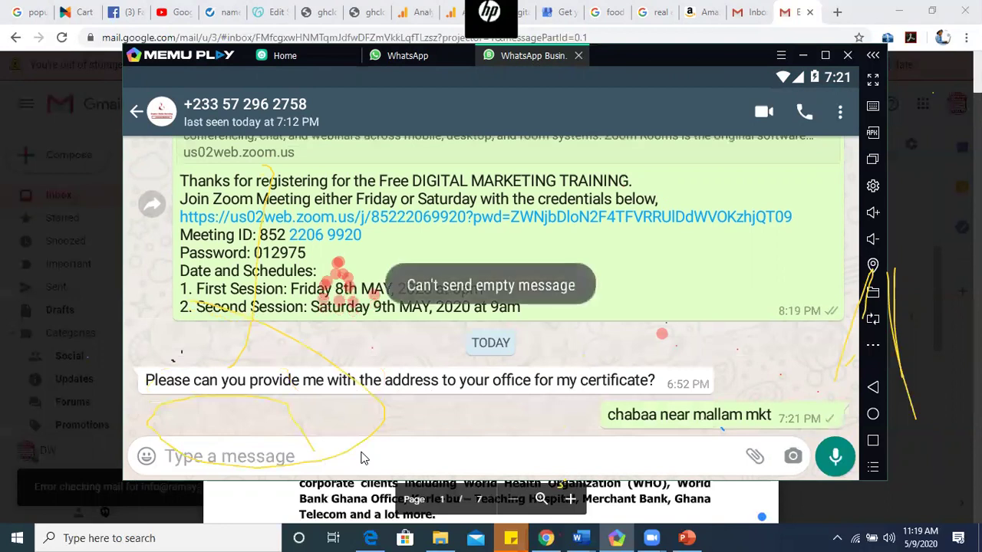
text(but call )
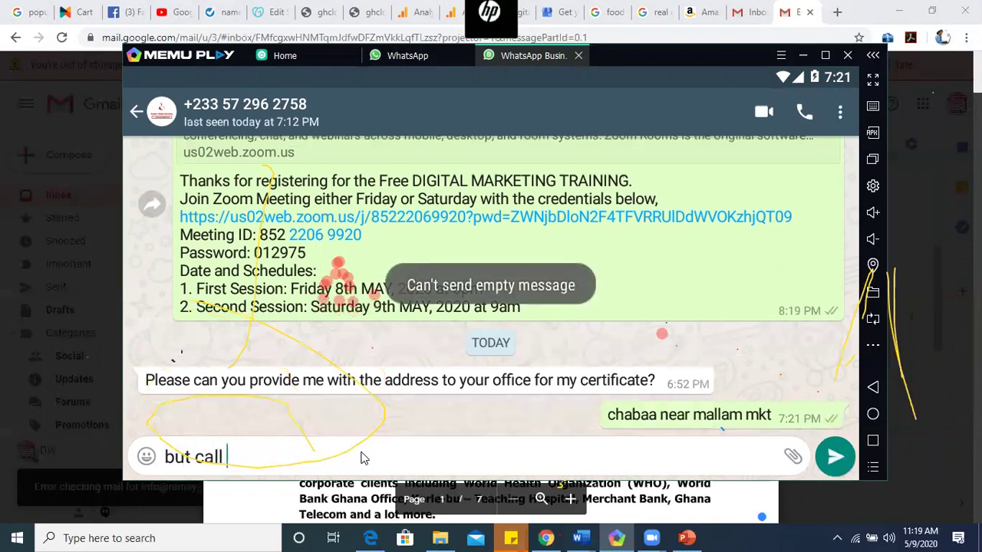
text(anita)
key(Return)
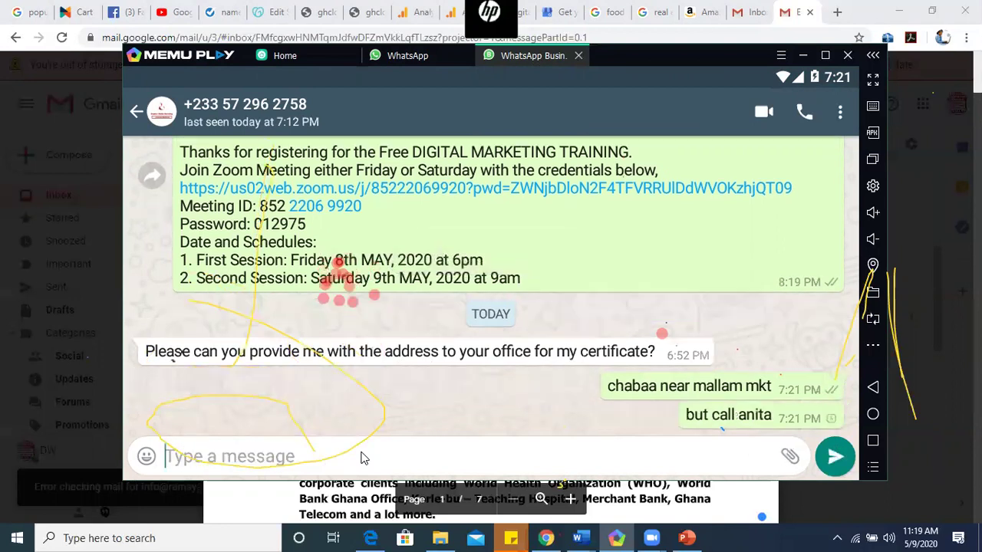
scroll(364, 458, up, 10)
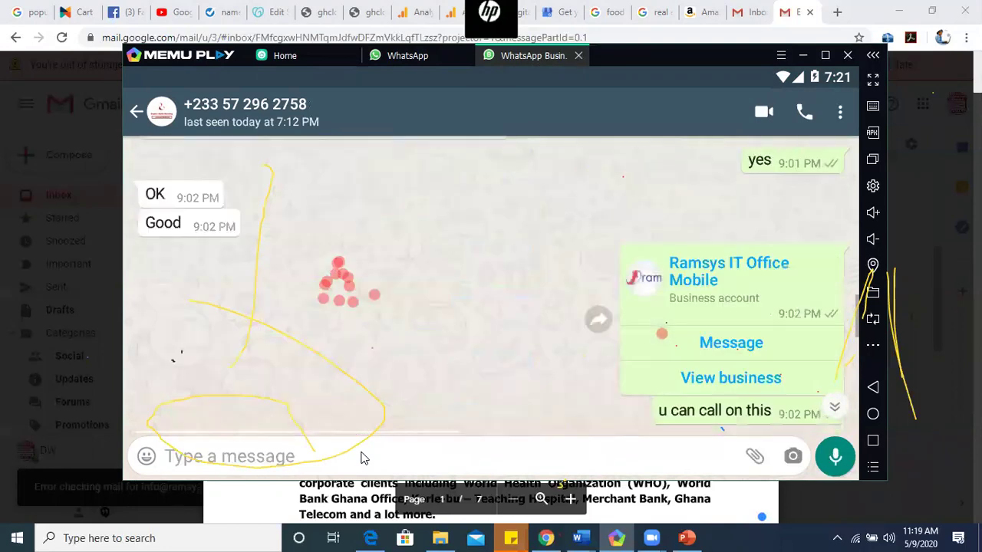
scroll(364, 458, down, 10)
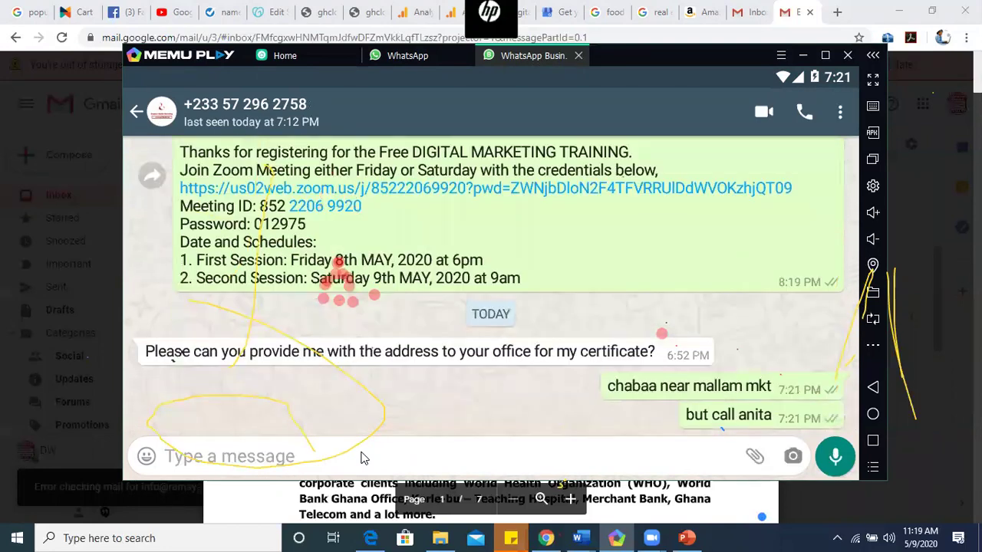
key(Escape)
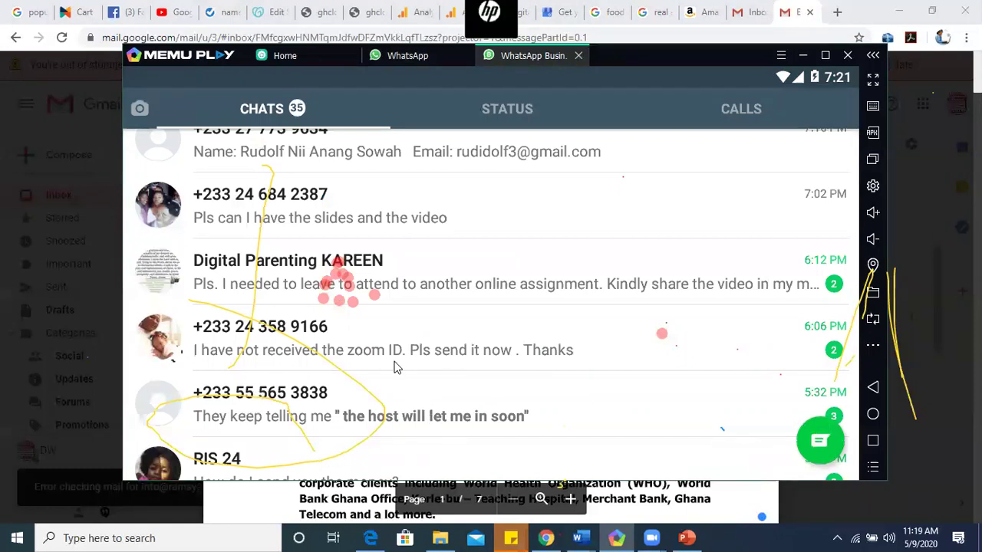
Read the unread Digital Parenting conversation and the chat asking for the zoom ID
click(416, 283)
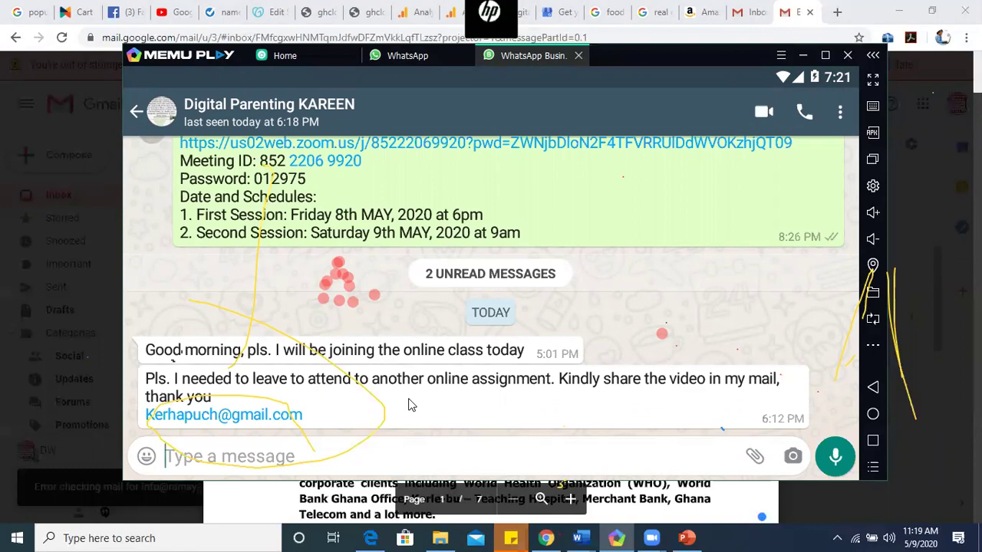
scroll(408, 404, up, 3)
scroll(409, 404, up, 3)
key(Escape)
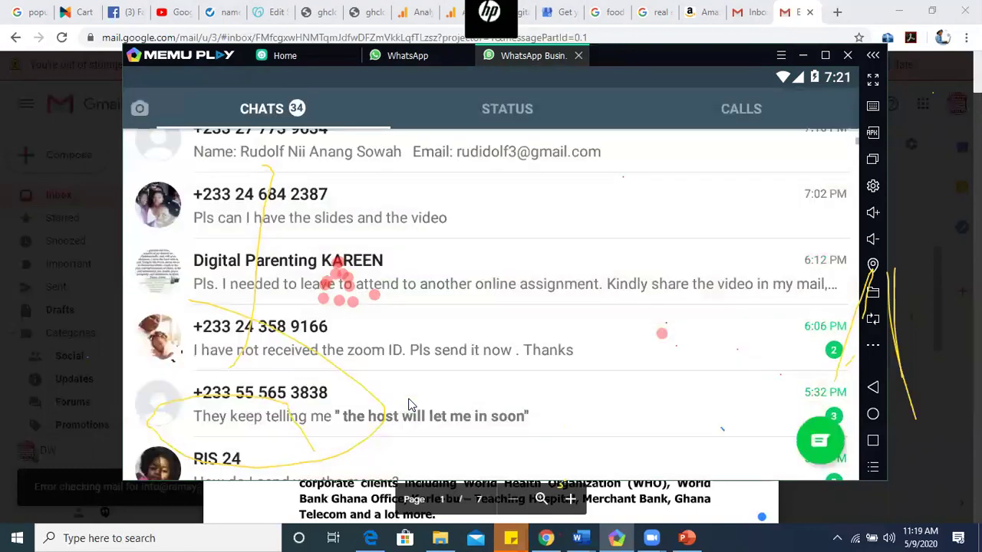
click(417, 276)
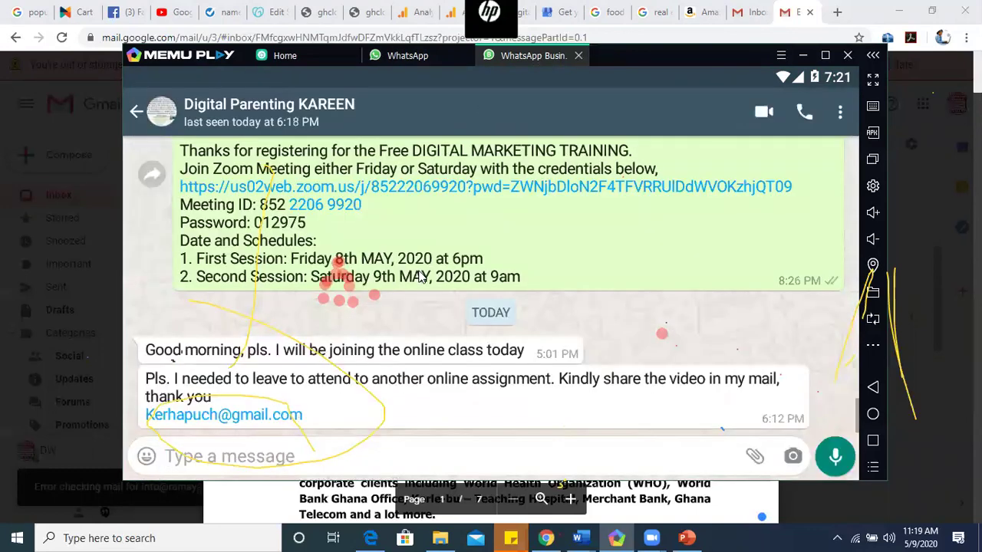
key(Escape)
click(394, 350)
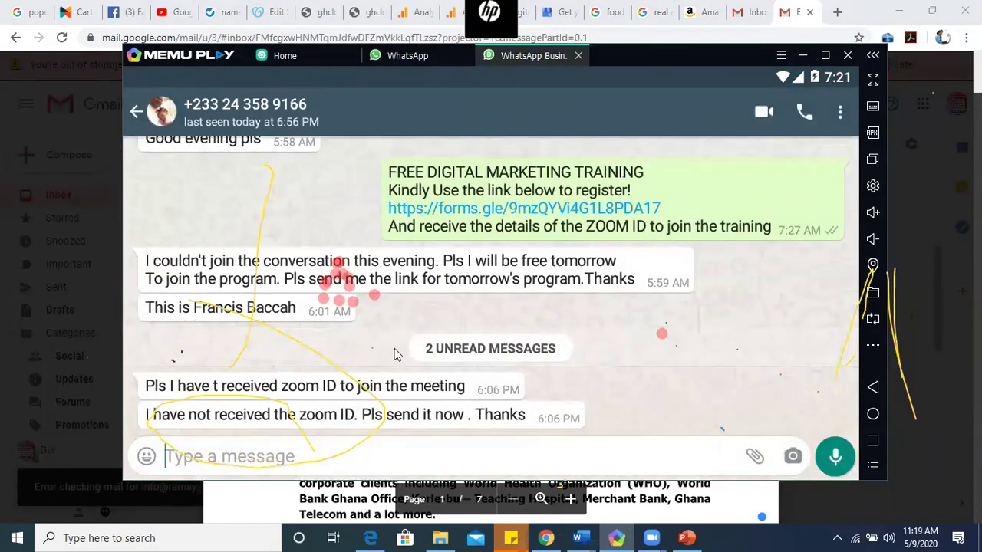
key(Escape)
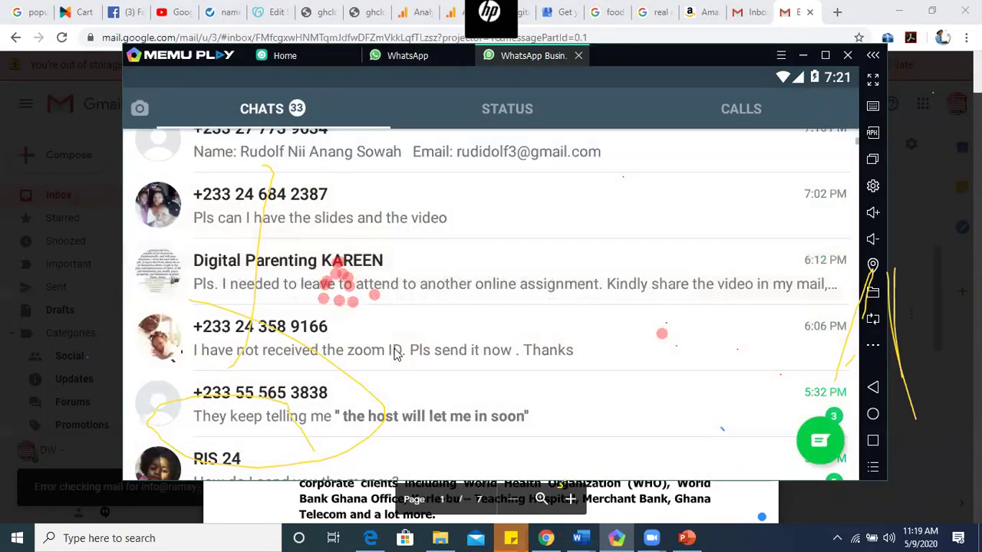
Read the waiting-for-host chat and the RIS 24 conversation, then open Windows search
scroll(394, 351, down, 1)
click(376, 365)
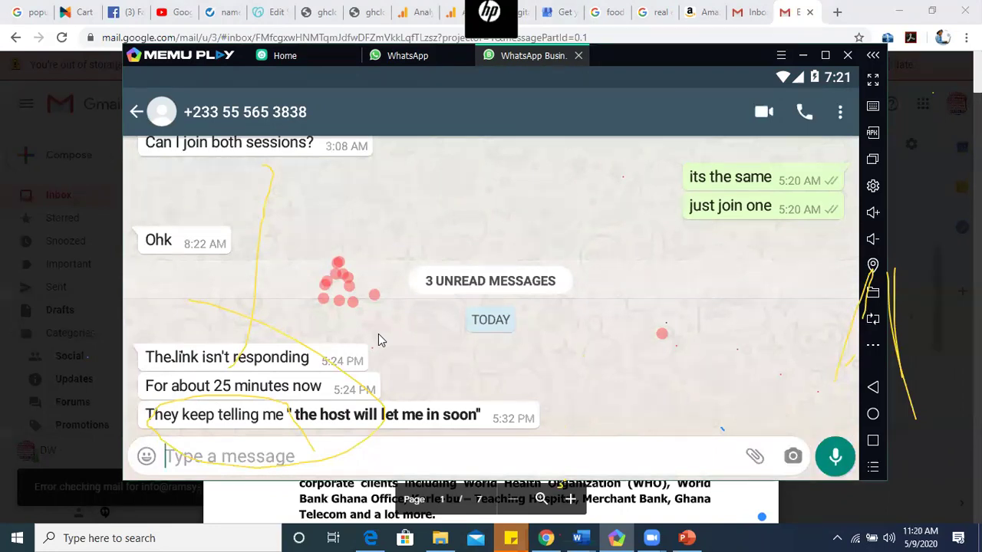
key(Escape)
scroll(514, 330, down, 2)
click(373, 302)
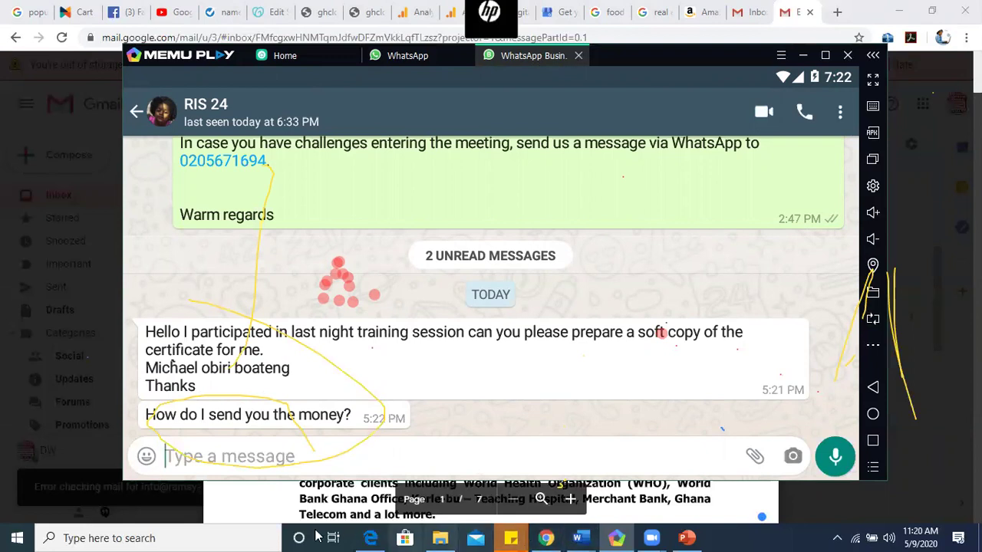
click(170, 536)
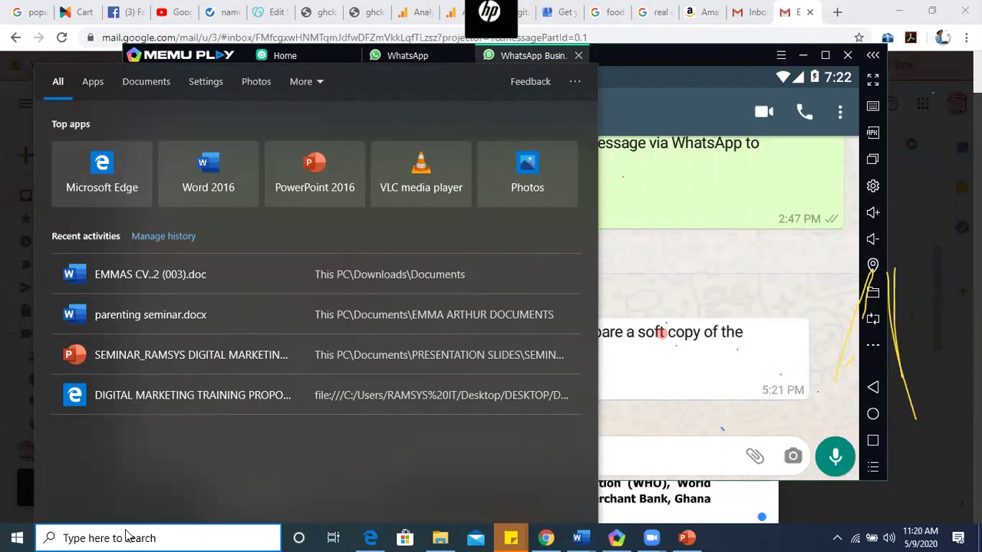
Launch Word 2016, create a blank document, and open Save As on the Documents folder
click(231, 161)
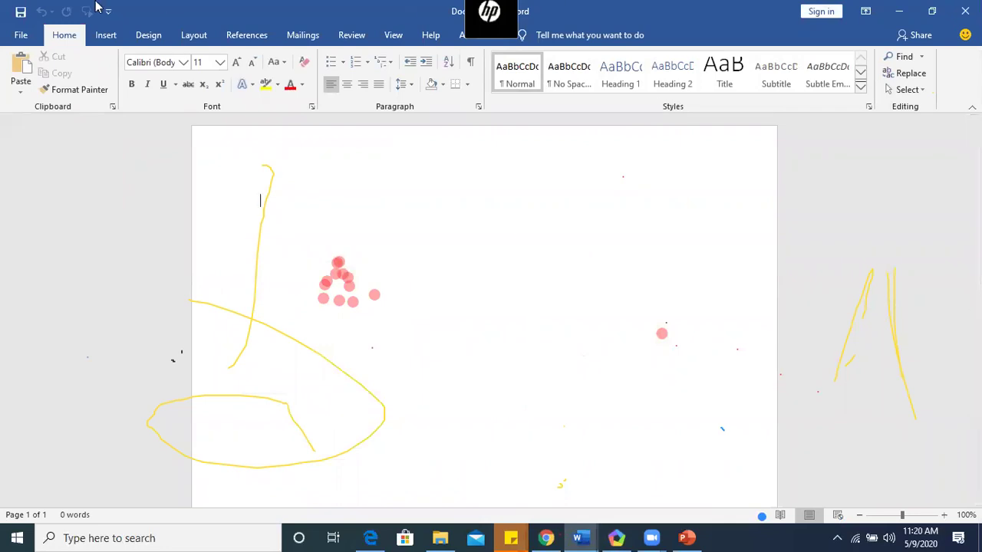
click(20, 35)
click(223, 150)
key(alt+space)
click(277, 207)
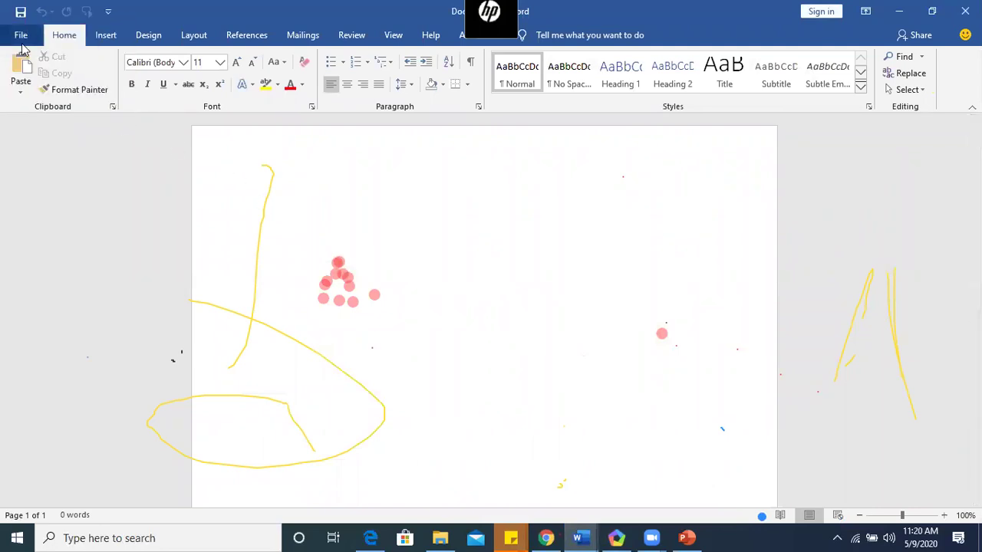
click(20, 35)
click(34, 227)
click(438, 158)
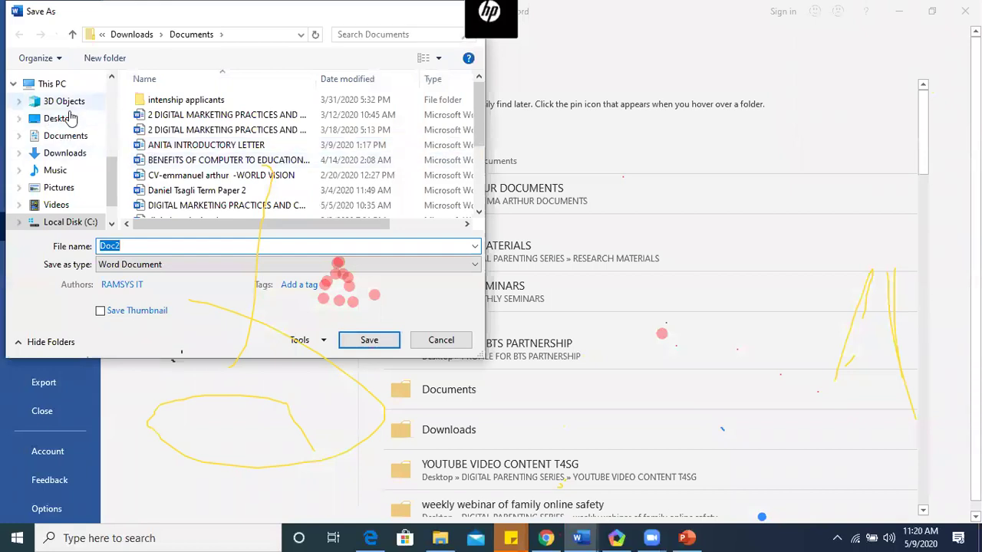
Save the blank document to the Desktop as 'anits with the address'
click(60, 119)
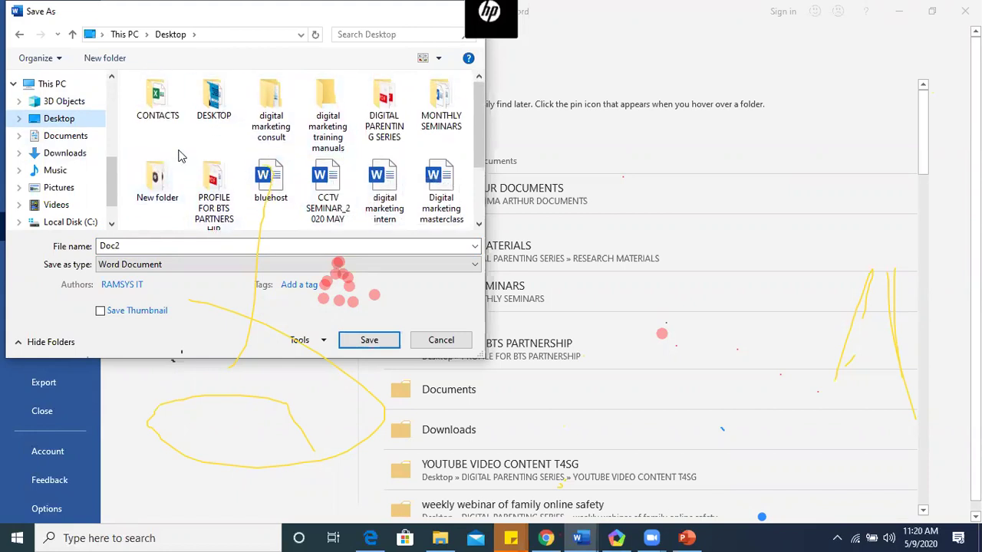
click(220, 103)
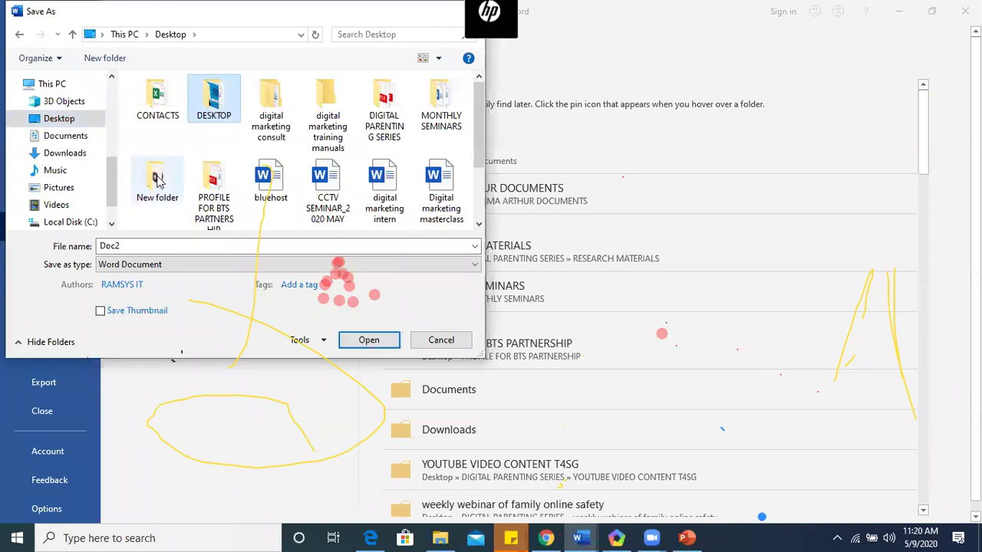
click(117, 247)
double_click(116, 247)
text(a)
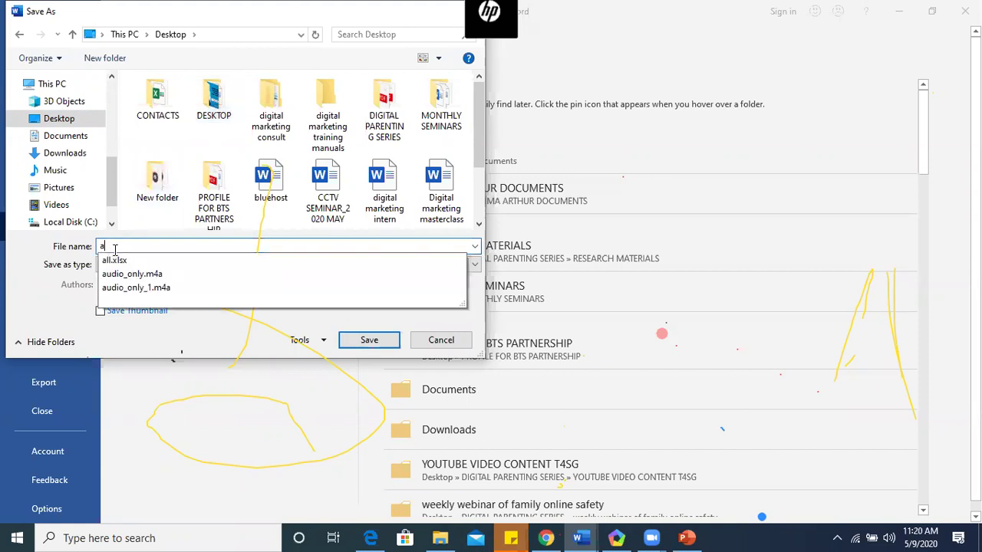
text(nits)
key(Home)
text(a)
key(BackSpace)
key(BackSpace)
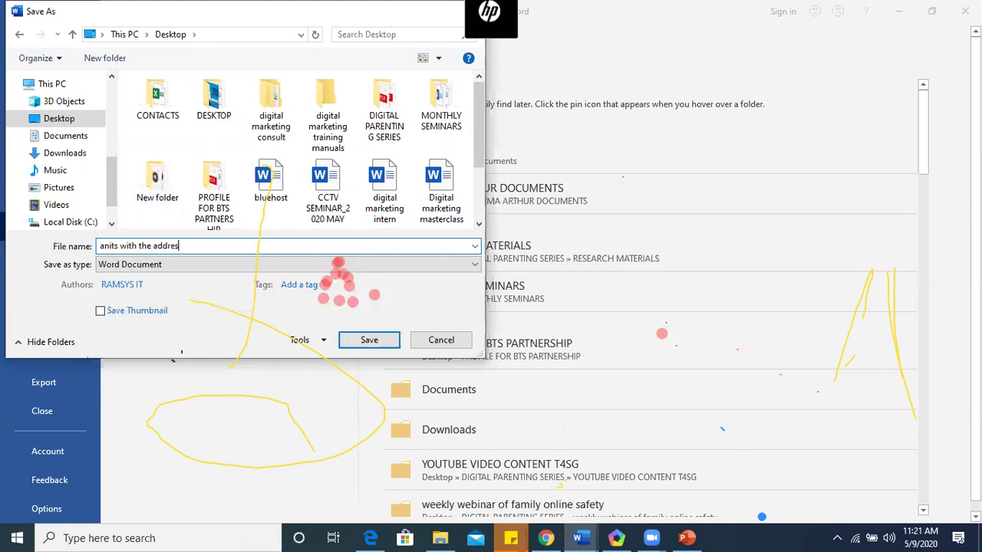
key(Return)
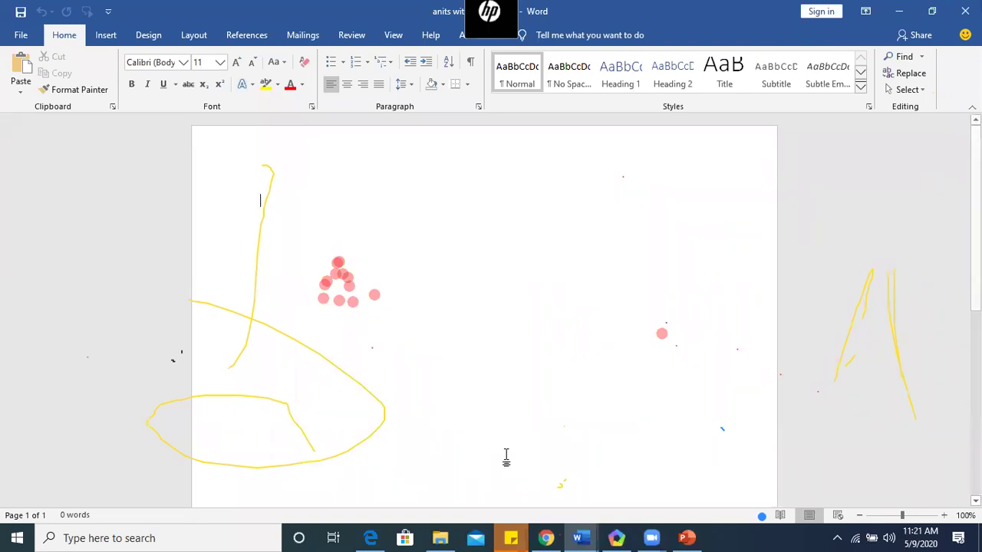
In Chrome's Facebook tab, view the latest notifications and close the list
click(547, 538)
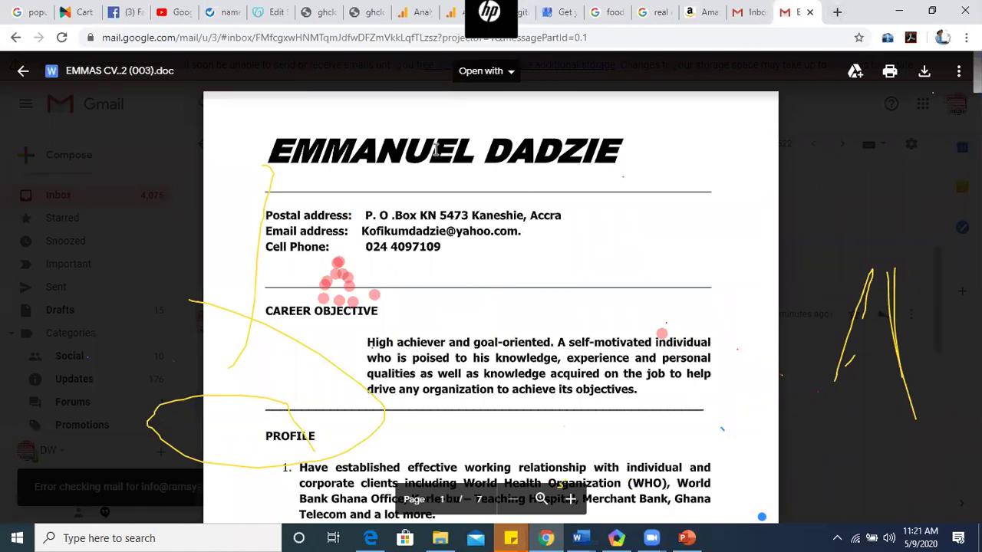
click(753, 11)
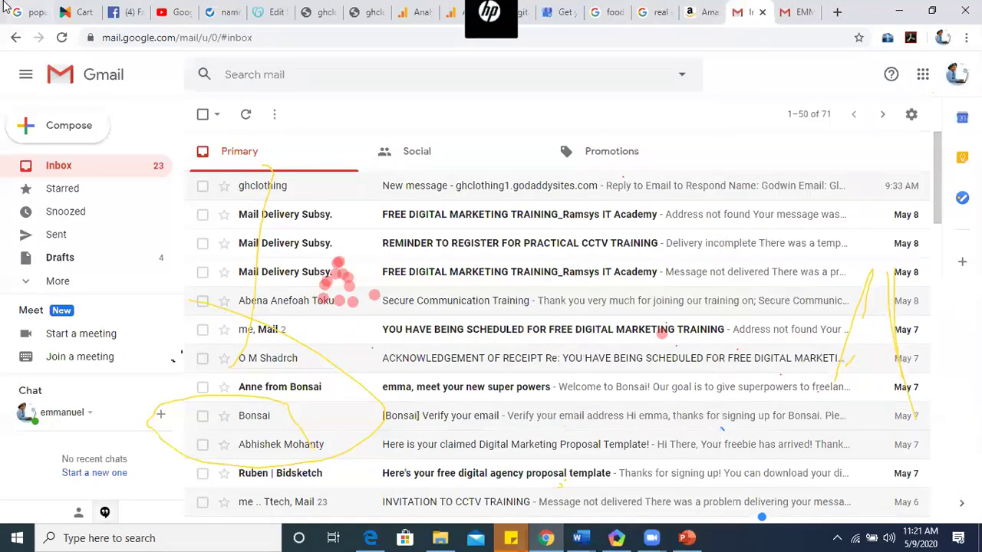
click(132, 14)
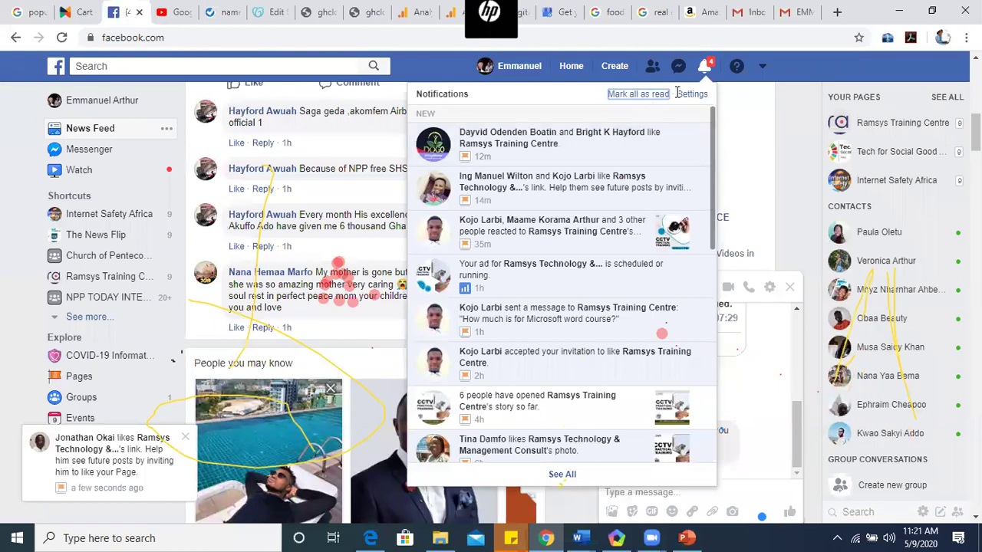
click(704, 69)
click(704, 70)
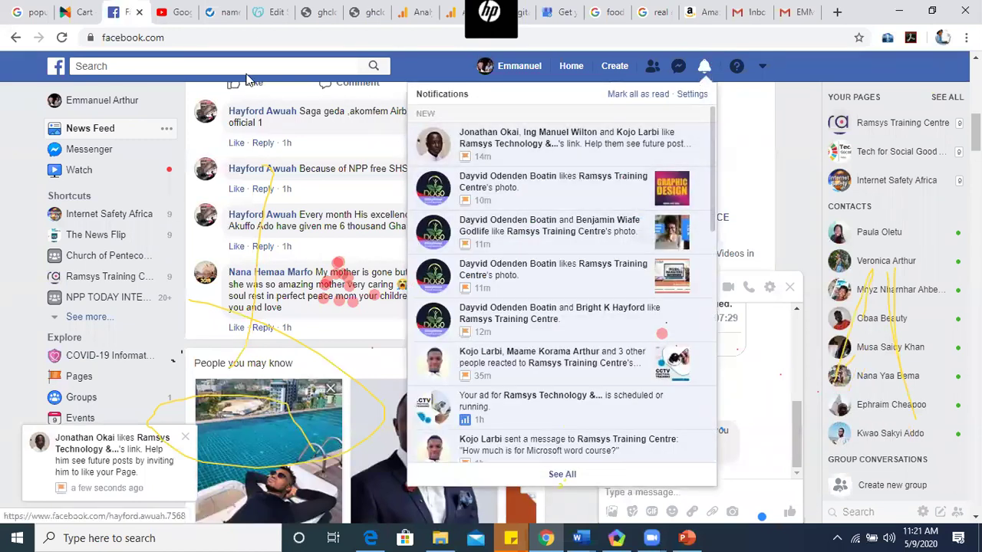
click(440, 76)
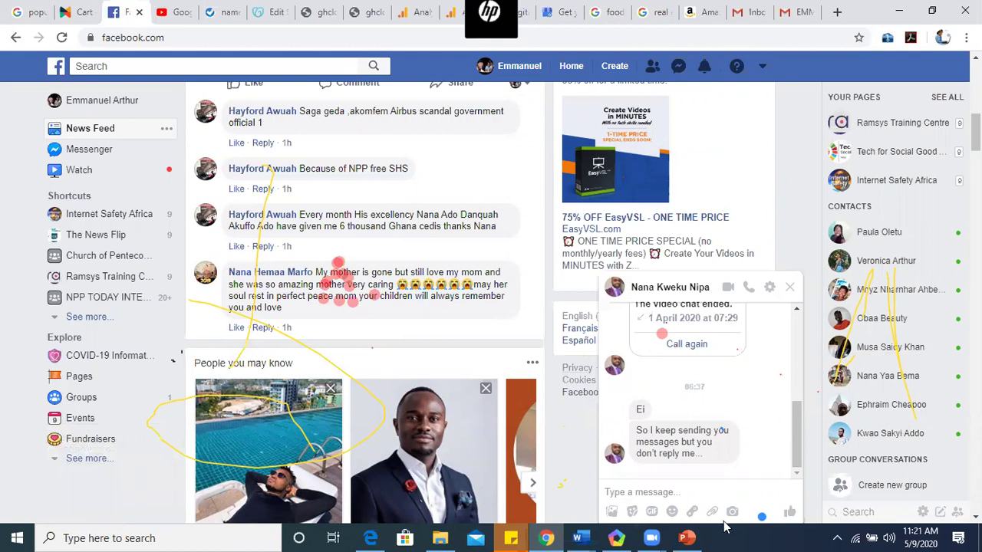
Send the messages 'challey' and 'small pressure' in the open Facebook chat
click(625, 492)
text(c)
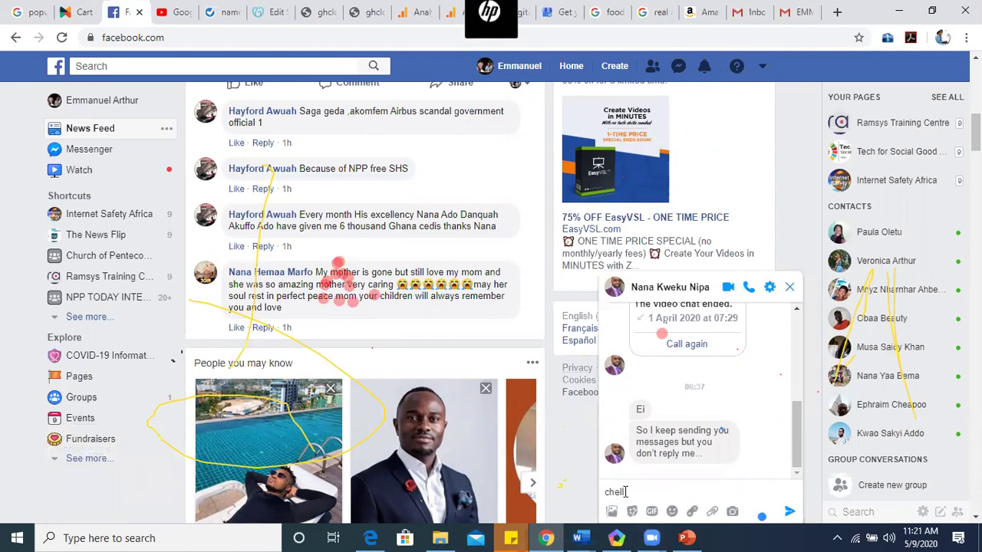
text(hel)
key(BackSpace)
key(BackSpace)
text(a)
text(lley)
key(Return)
text(ssure)
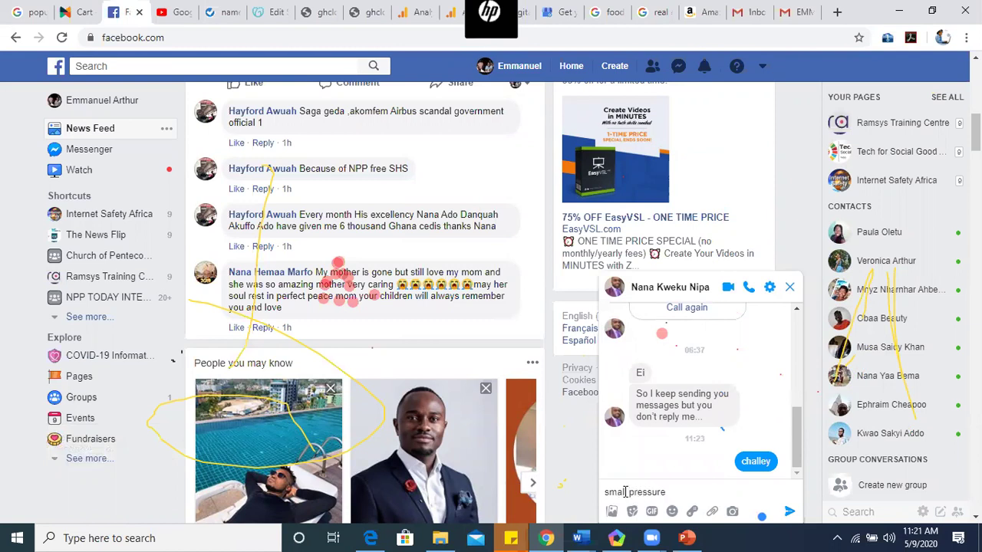
key(Return)
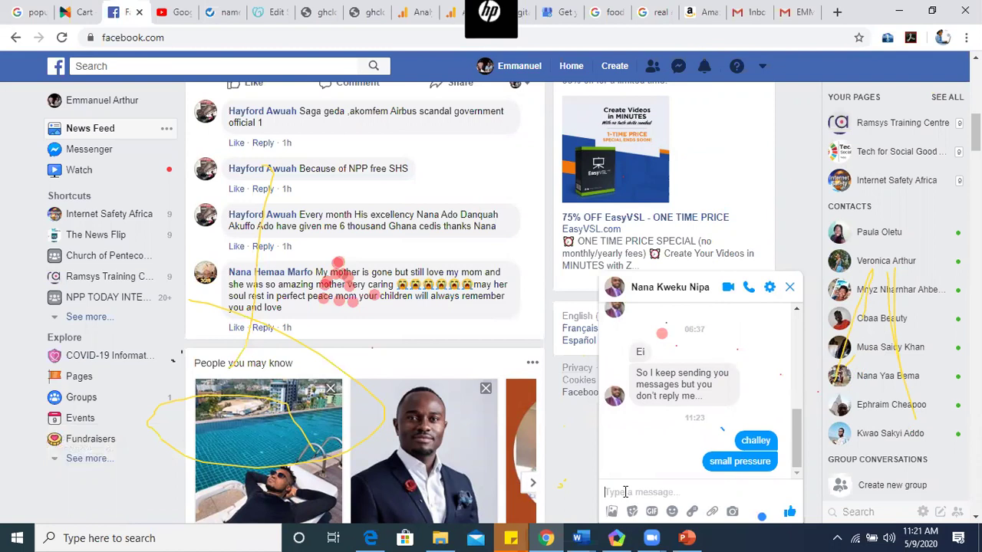
Close the CV attachment preview in Gmail and return to the second account's inbox list
click(742, 11)
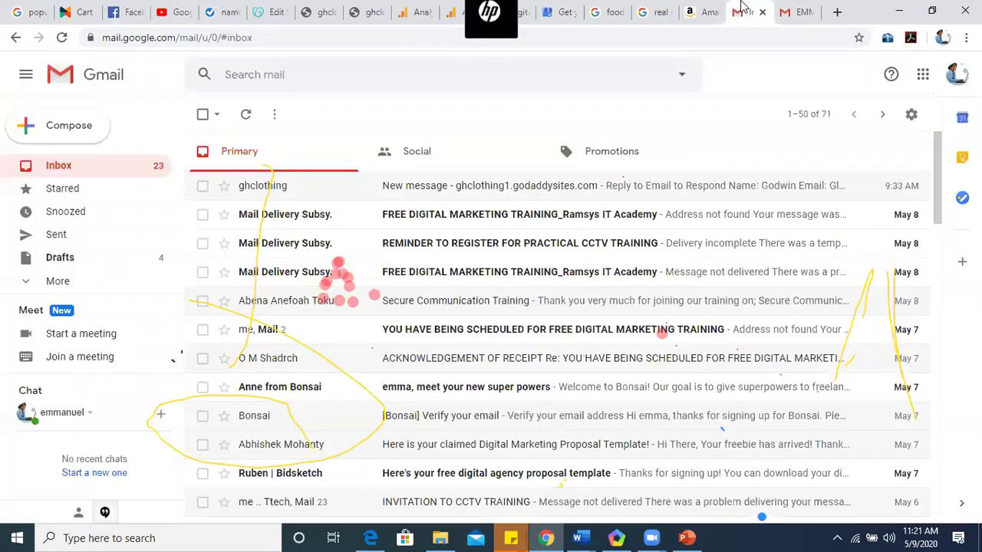
click(801, 11)
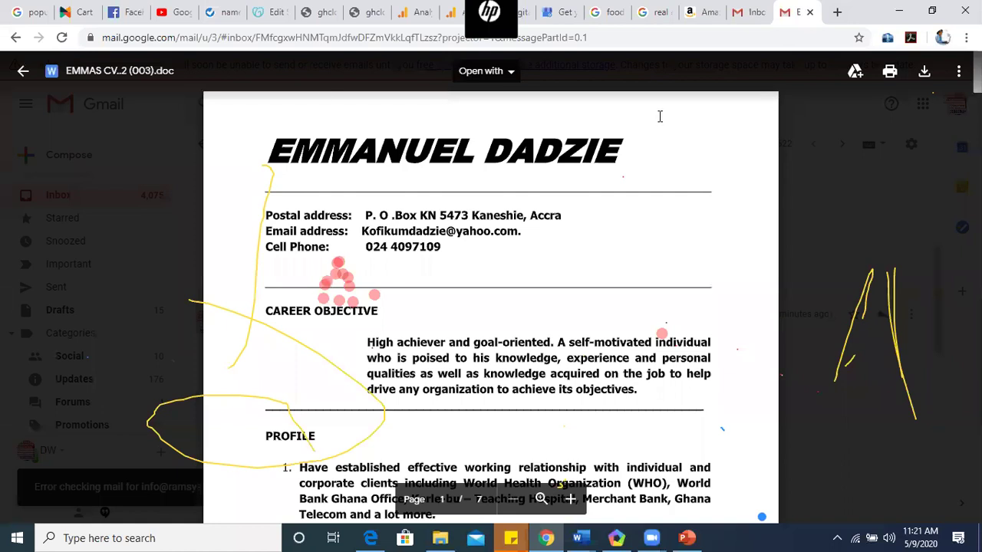
click(23, 71)
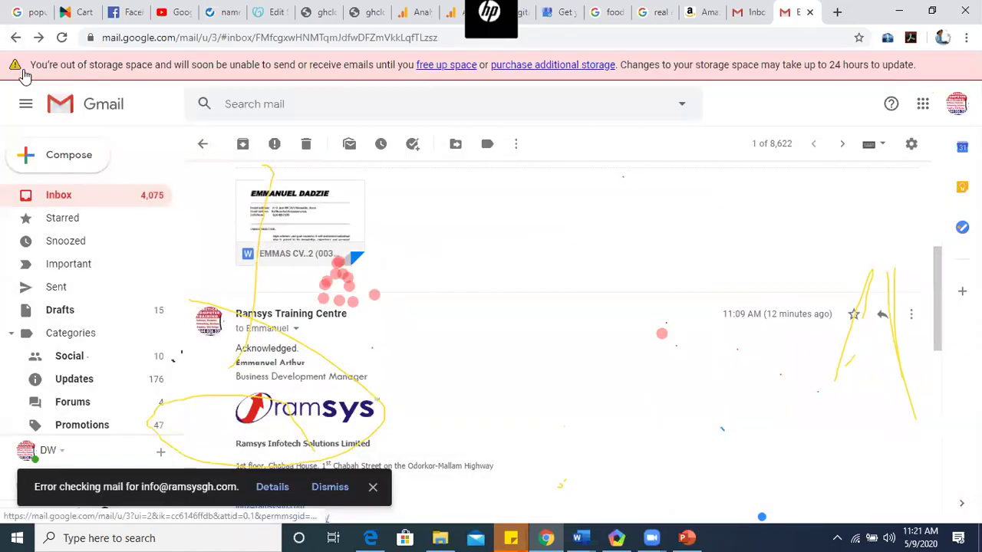
click(73, 198)
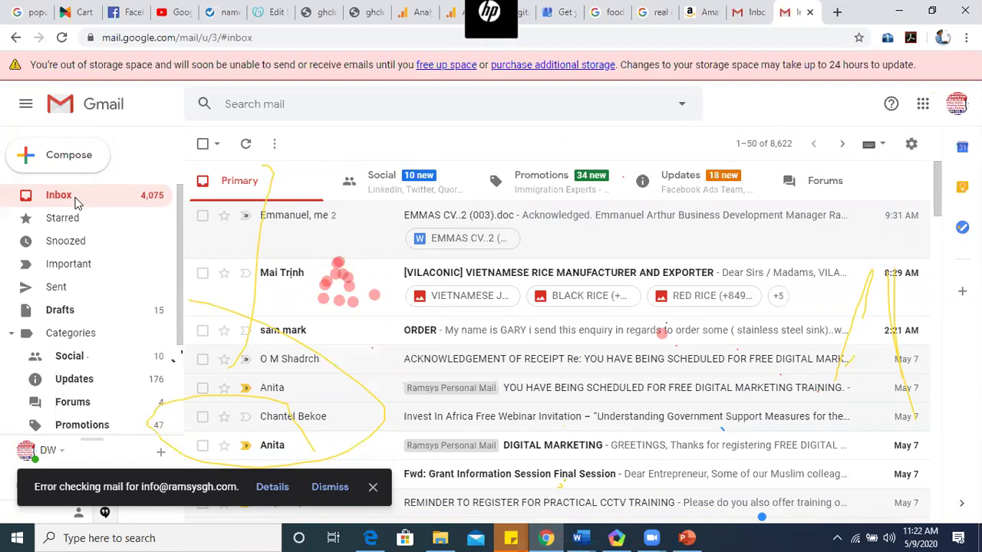
Open the 'Your ad is scheduled or running' email from the Updates category
click(710, 180)
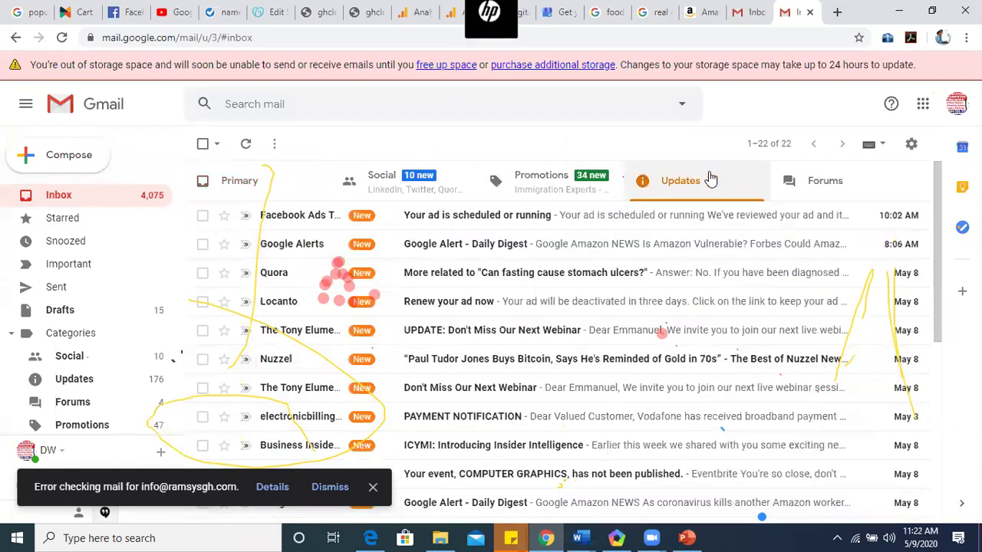
click(634, 217)
scroll(513, 450, down, 2)
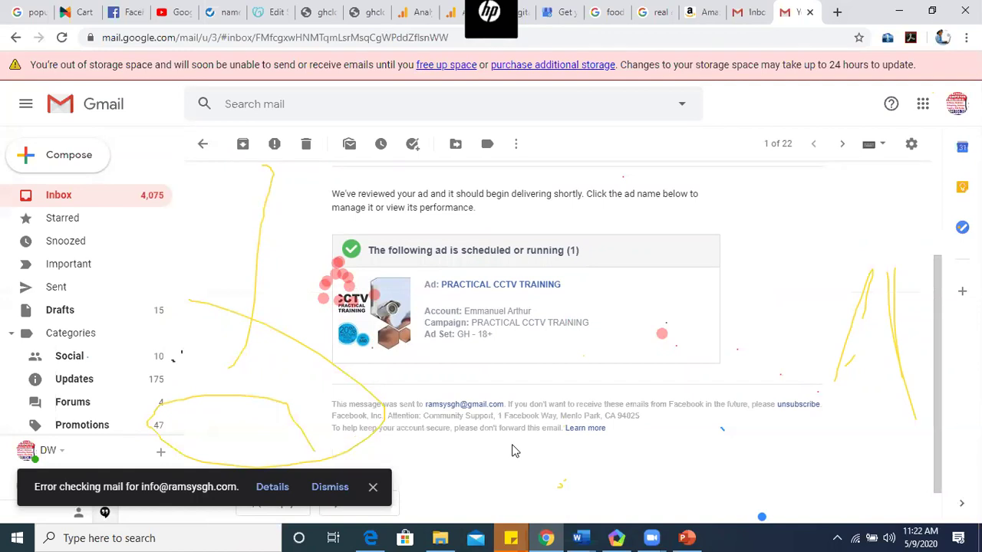
scroll(514, 451, up, 1)
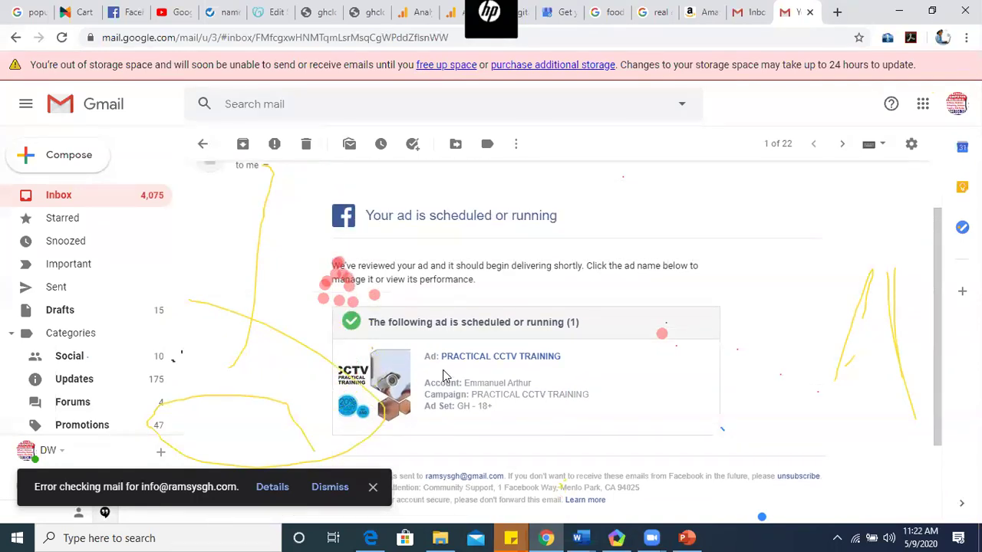
View the PRACTICAL CCTV TRAINING ad in Ads Manager, then return to the Gmail inbox
click(475, 360)
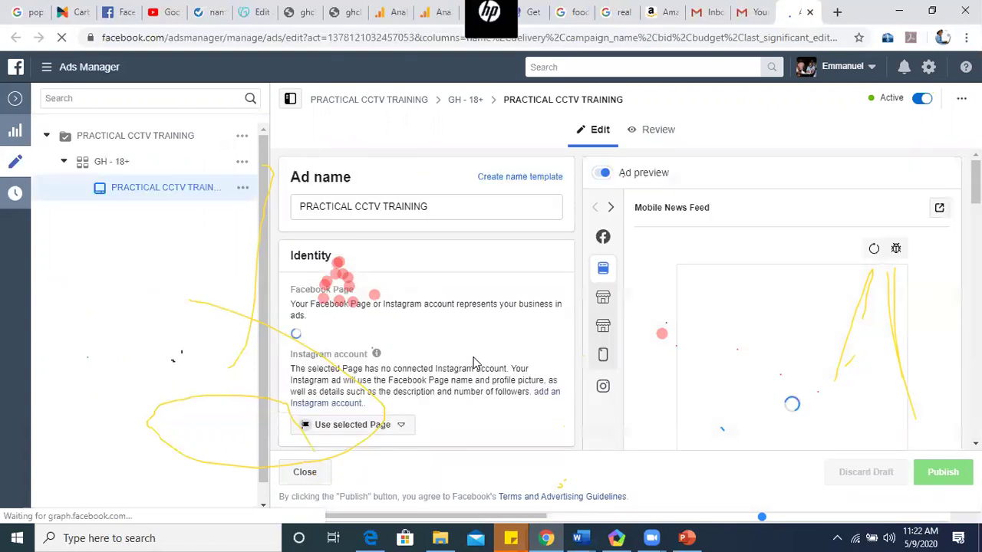
click(810, 14)
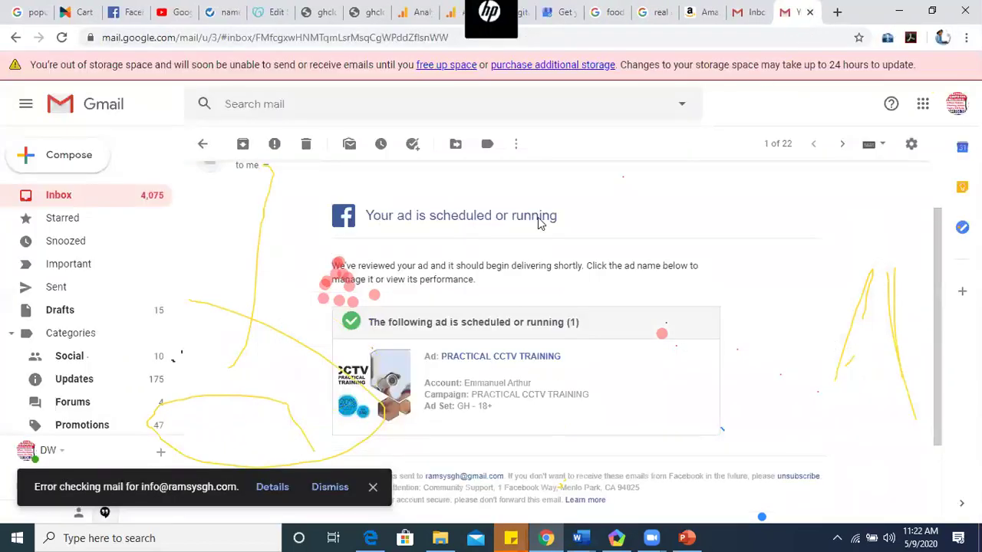
click(98, 193)
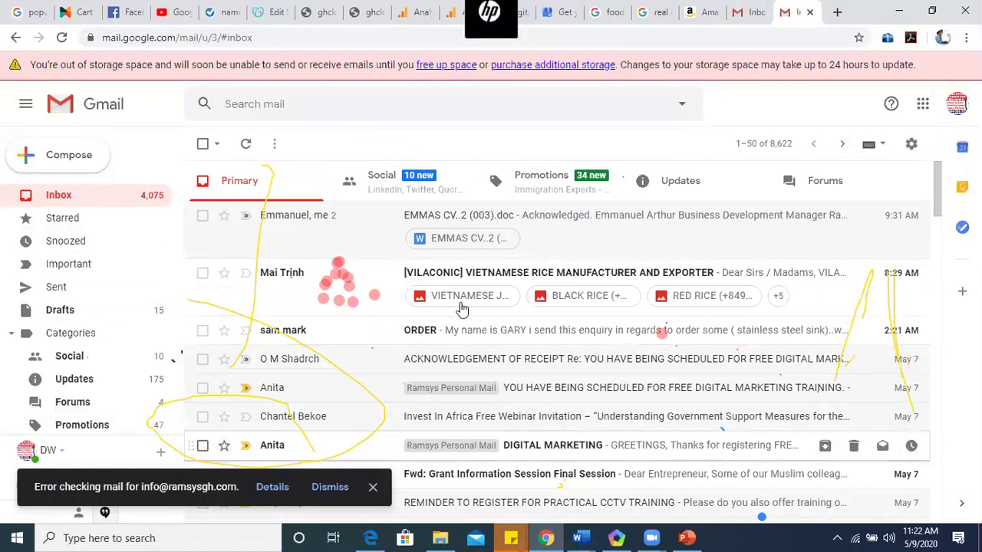
Open the email carrying the CV attachment and expand the sender's message
click(453, 224)
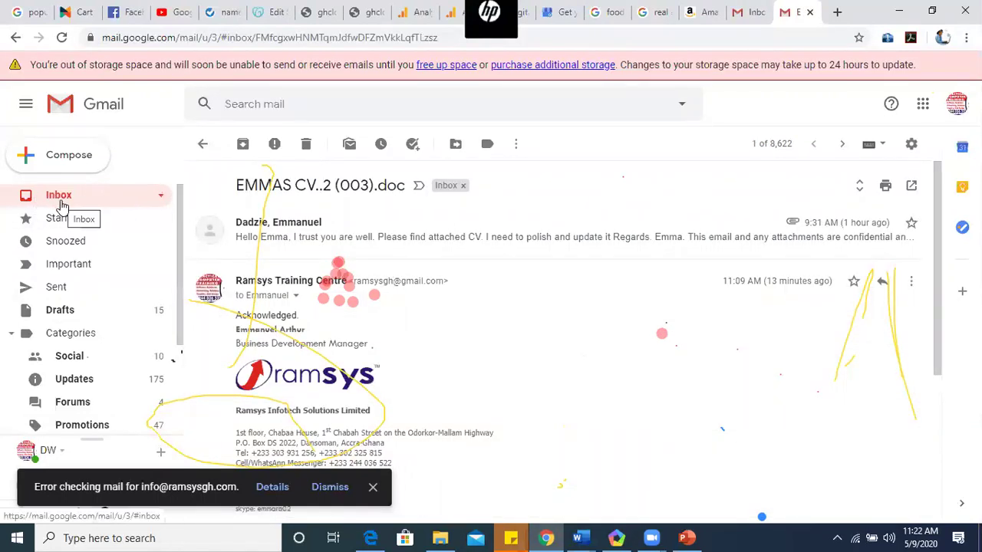
click(270, 238)
scroll(381, 408, down, 3)
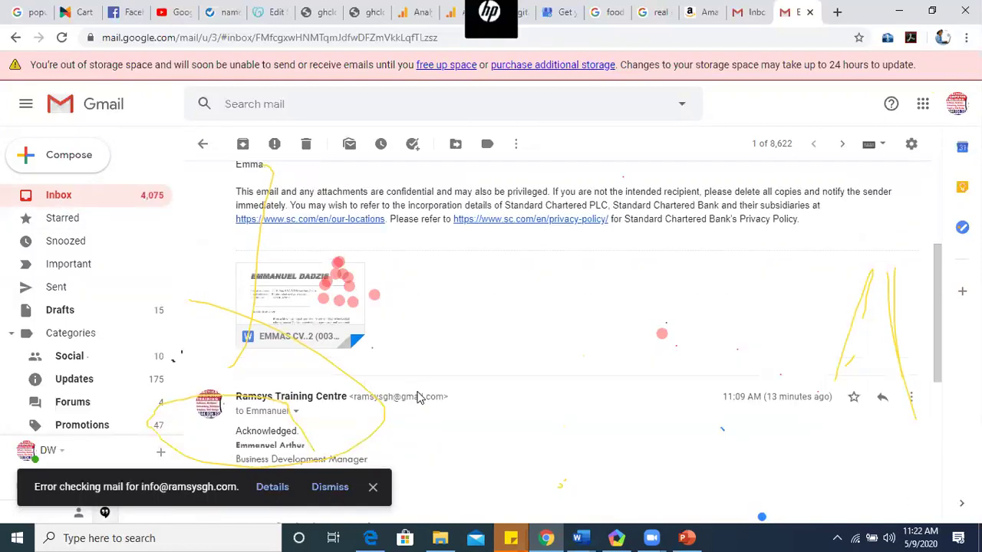
scroll(419, 392, up, 1)
Download the CV .doc attachment now and open its Documents folder in File Explorer
mouse_move(320, 376)
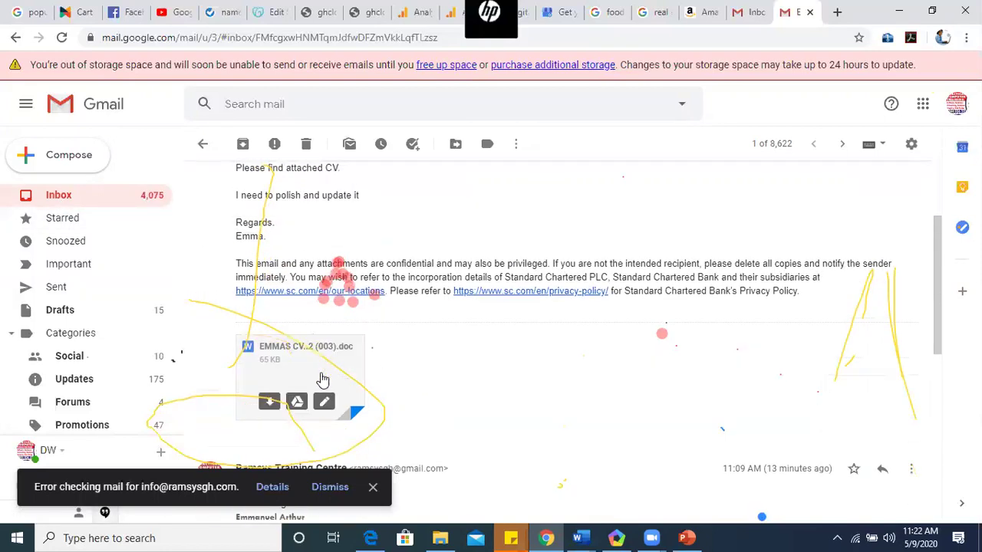
click(267, 405)
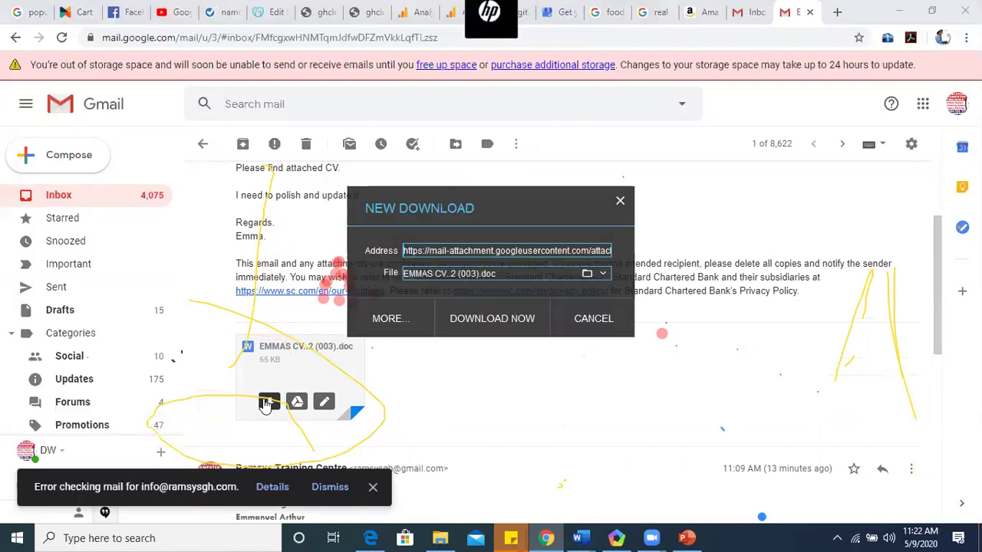
click(500, 322)
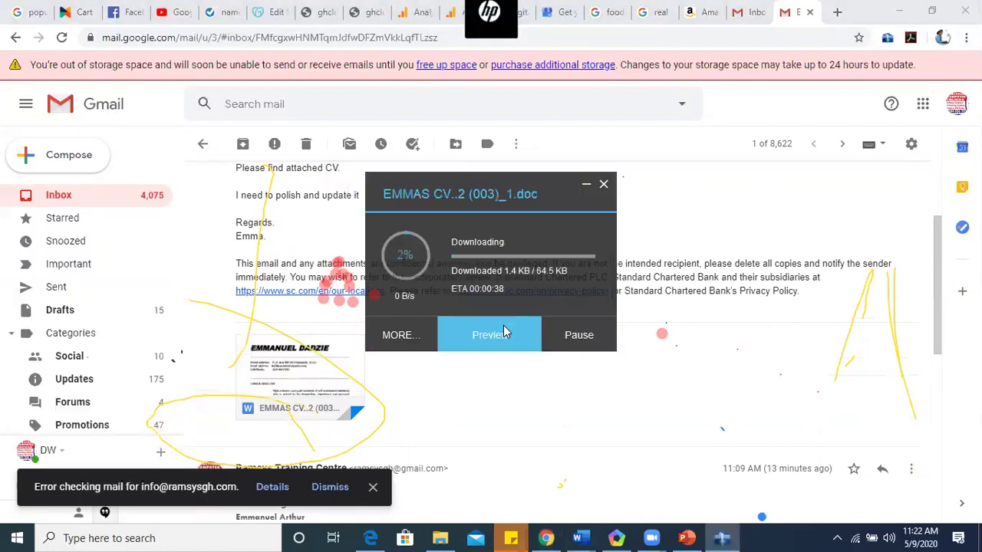
click(503, 328)
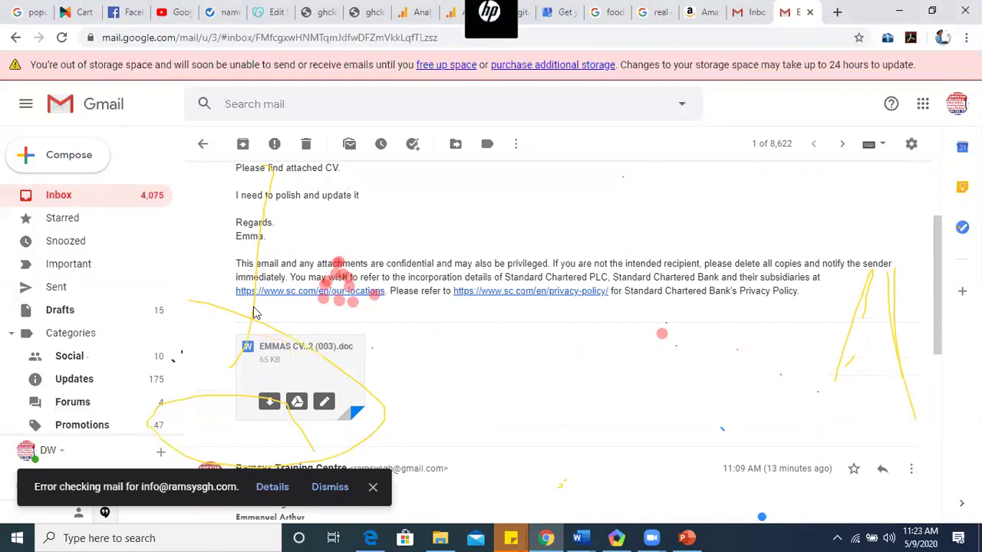
scroll(269, 230, up, 2)
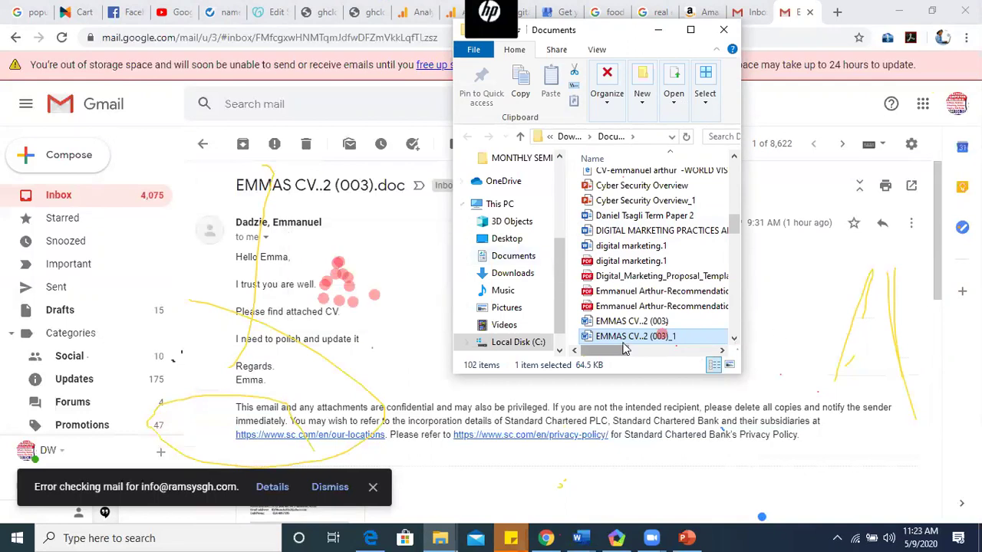
Open the downloaded CV (003)_1 in Word and scroll down to page 3
double_click(627, 335)
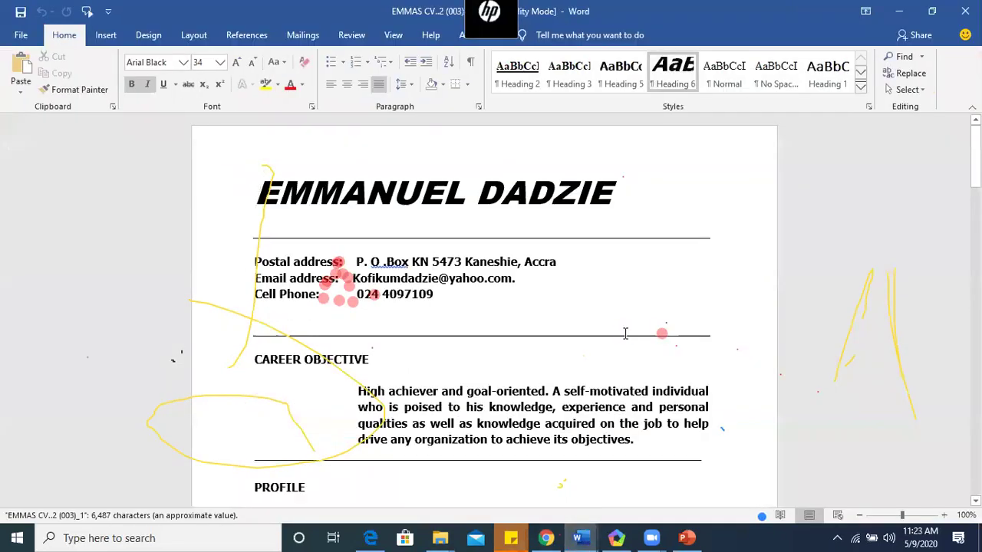
scroll(359, 248, down, 3)
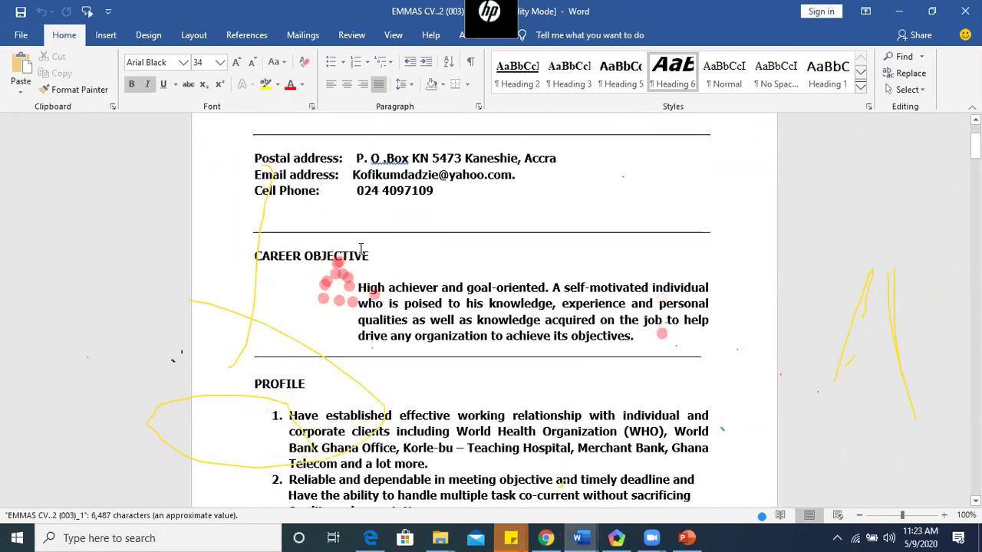
scroll(360, 248, down, 10)
scroll(361, 249, down, 13)
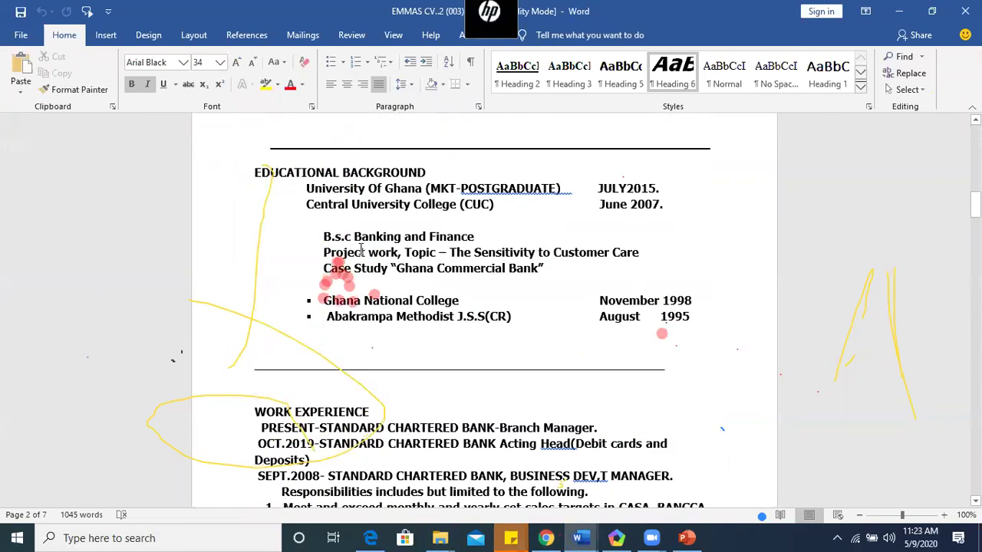
scroll(360, 250, down, 19)
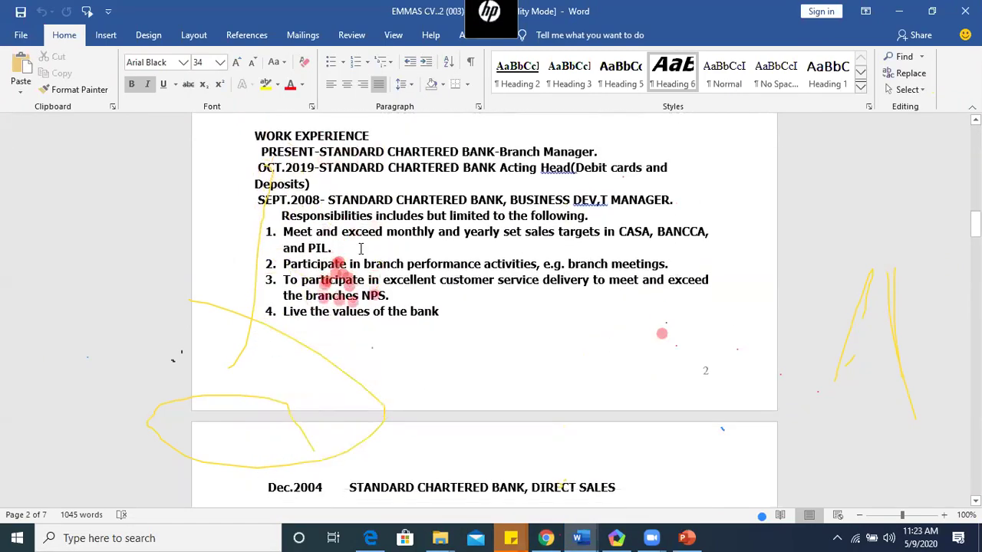
scroll(361, 248, down, 8)
click(424, 122)
Save the CV to the Desktop as a copy renamed with the candidate's full name
click(20, 34)
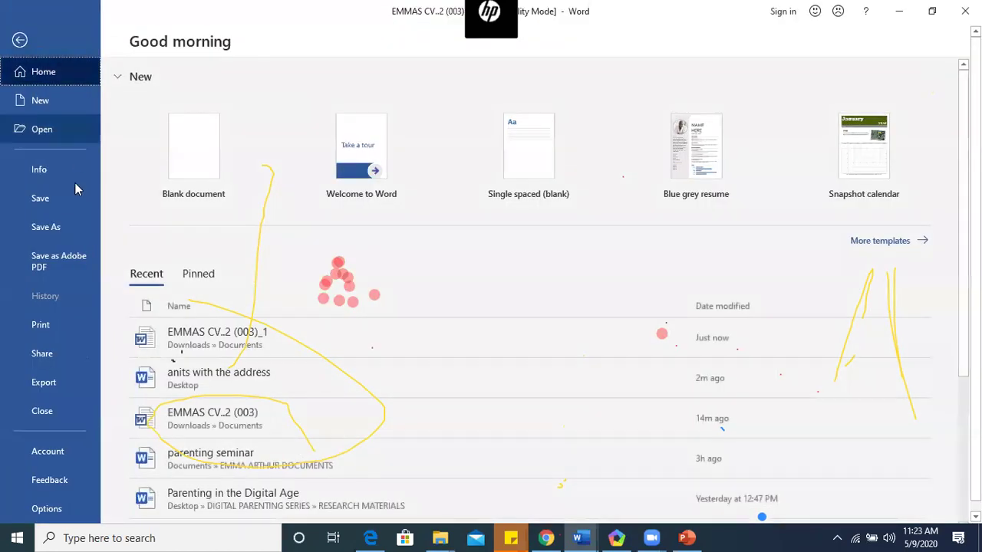
click(60, 227)
click(485, 198)
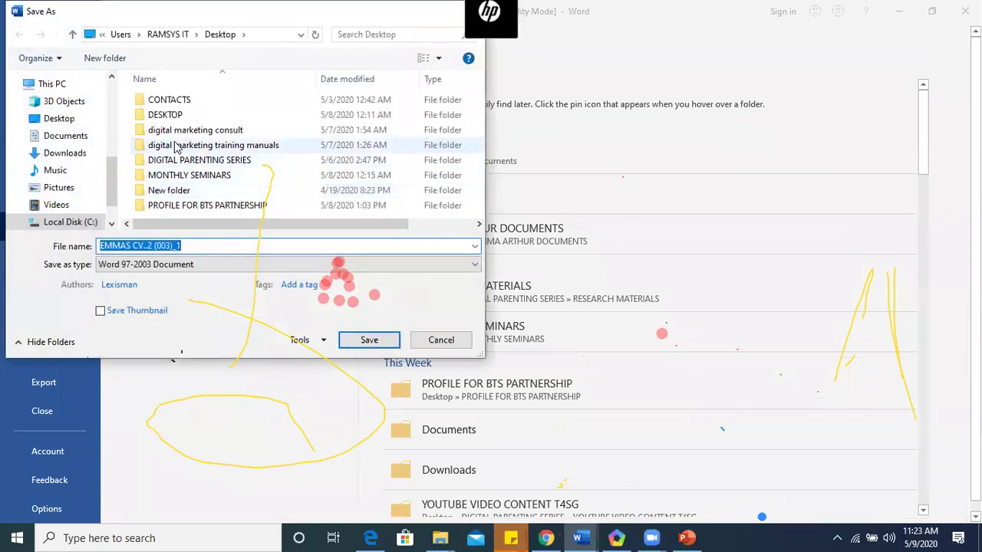
click(174, 209)
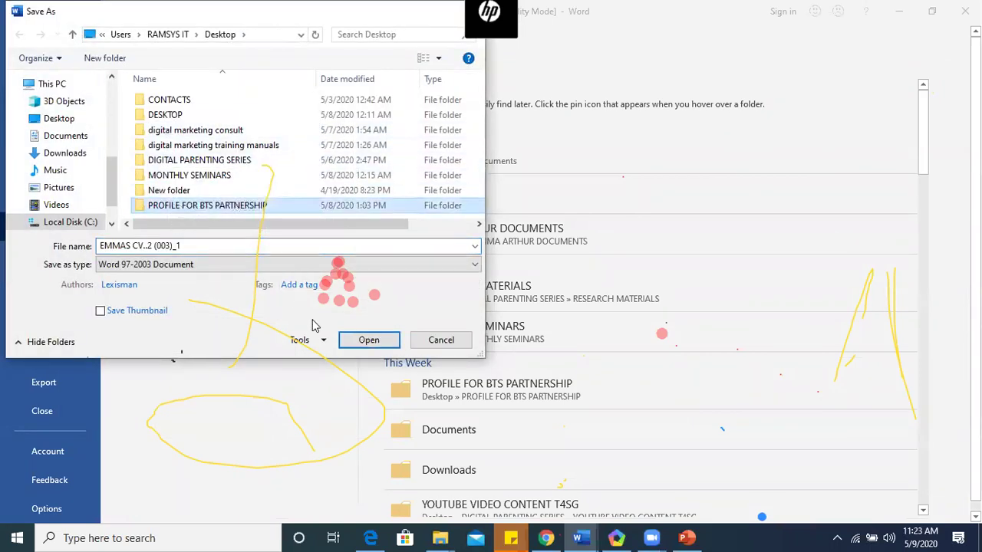
click(137, 247)
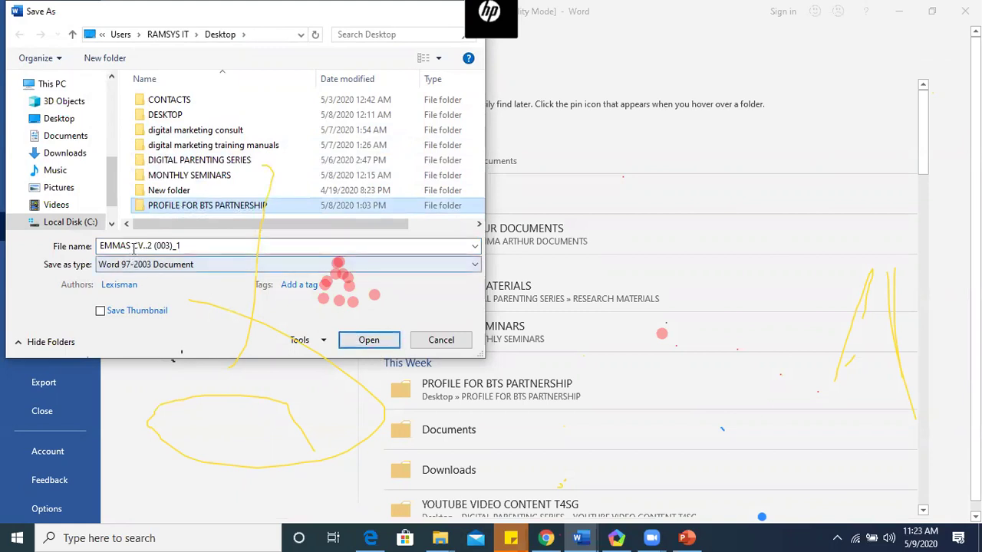
click(139, 244)
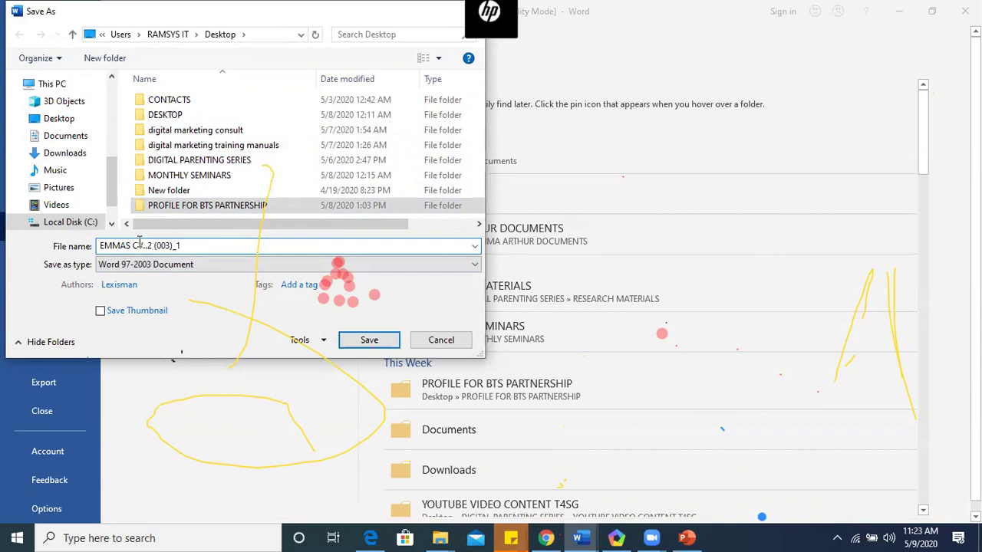
click(127, 246)
key(BackSpace)
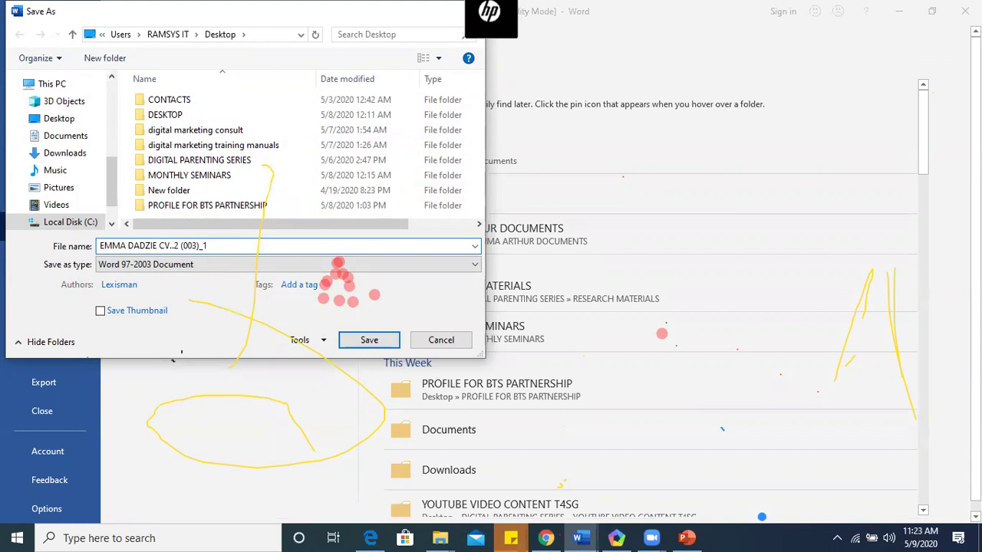
click(370, 340)
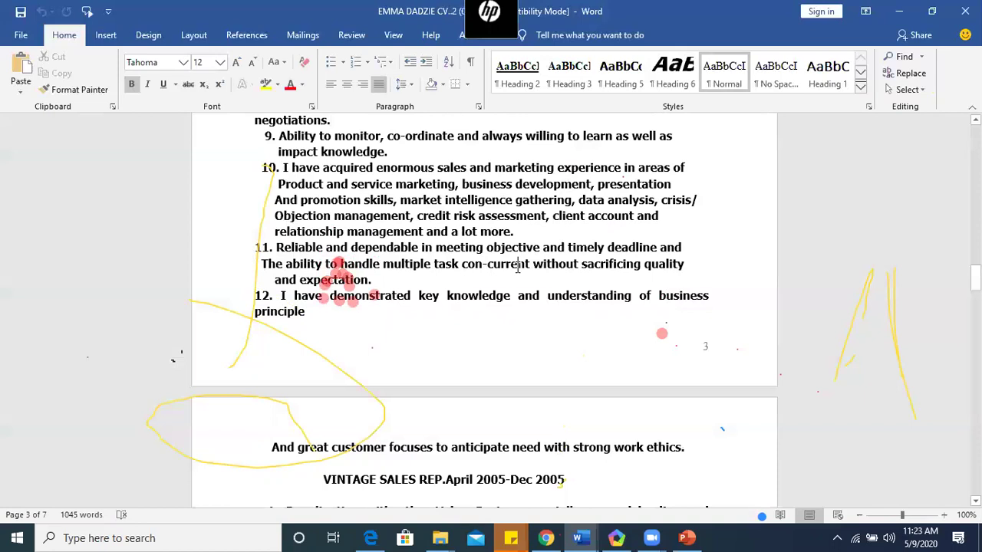
Remove bold formatting from the entire CV text
key(ctrl+a)
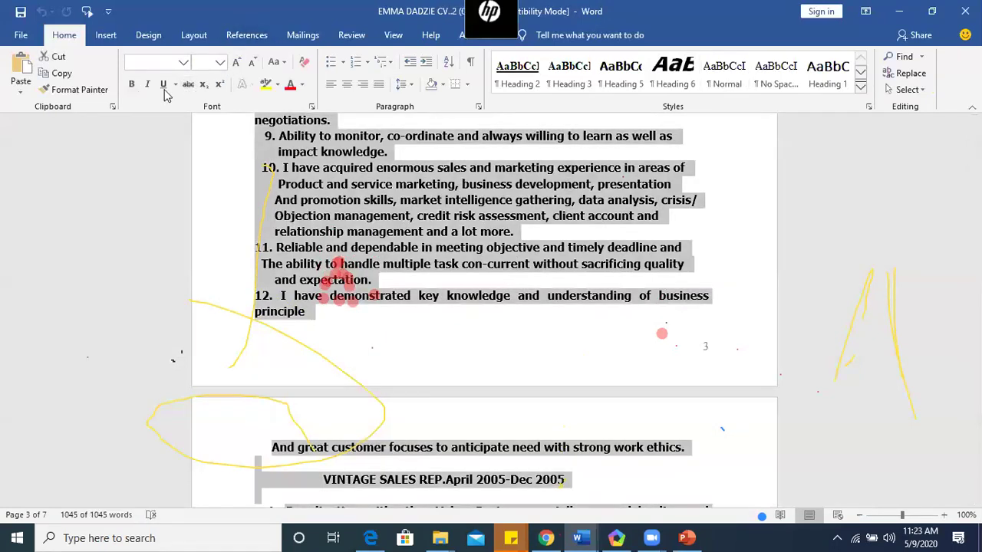
click(131, 85)
click(466, 221)
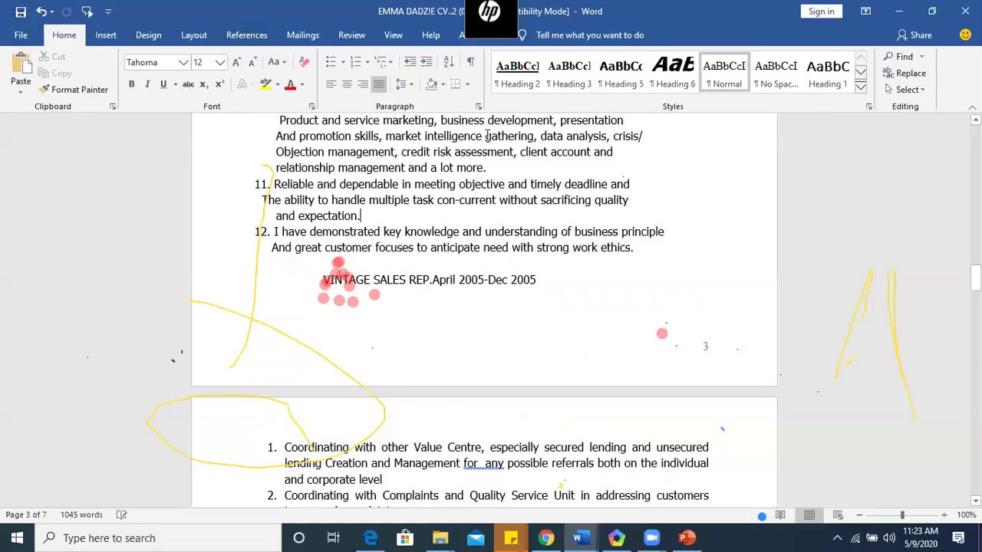
Turn off italics on the name heading at the top of the CV
scroll(622, 272, up, 15)
scroll(622, 267, up, 15)
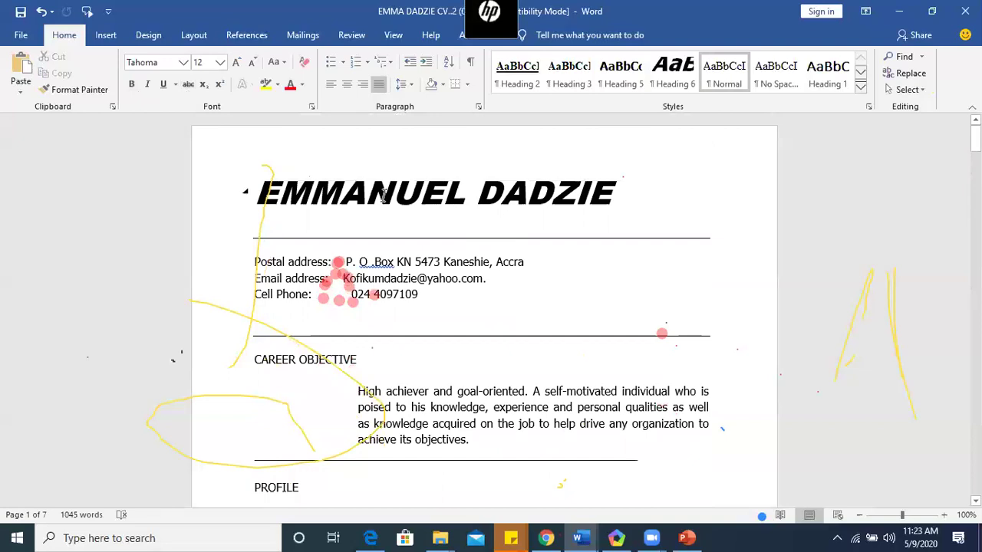
click(383, 195)
click(246, 192)
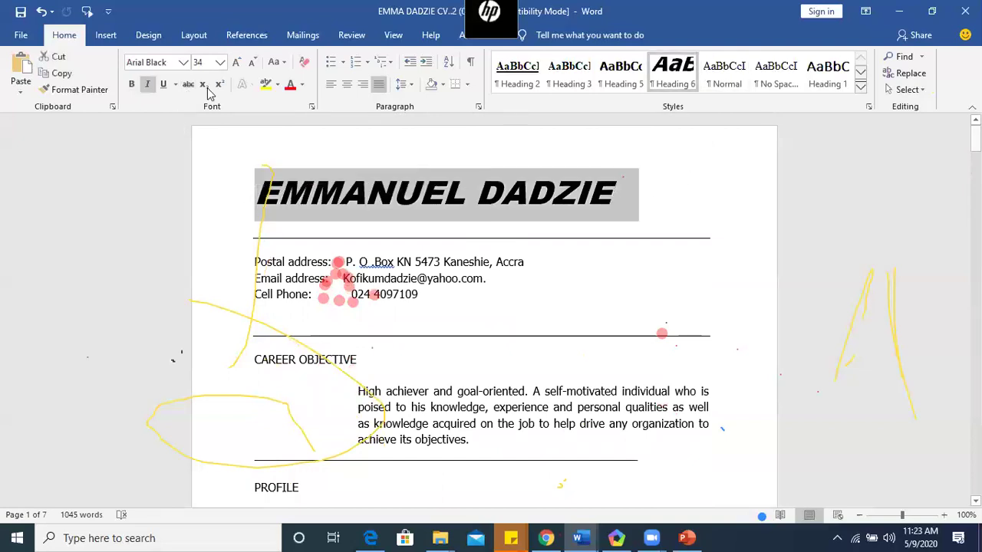
click(148, 84)
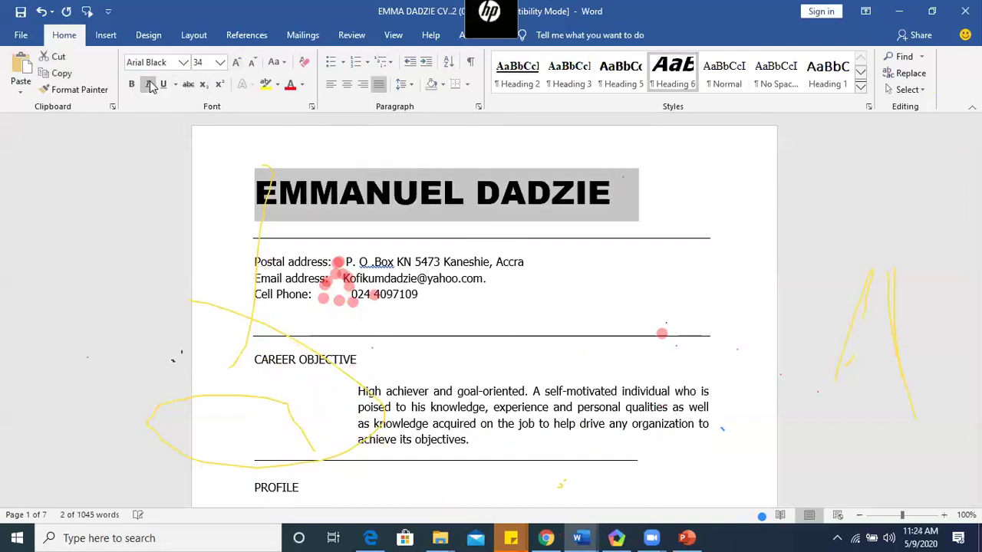
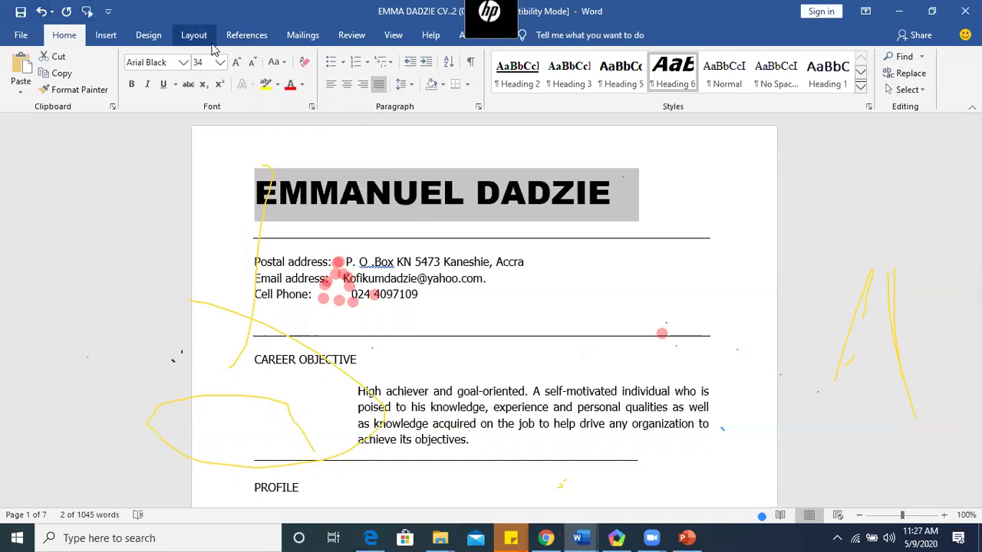
Try Calibri Light, then Helvetica, on the CV name heading; settle on Agency FB and save
click(183, 62)
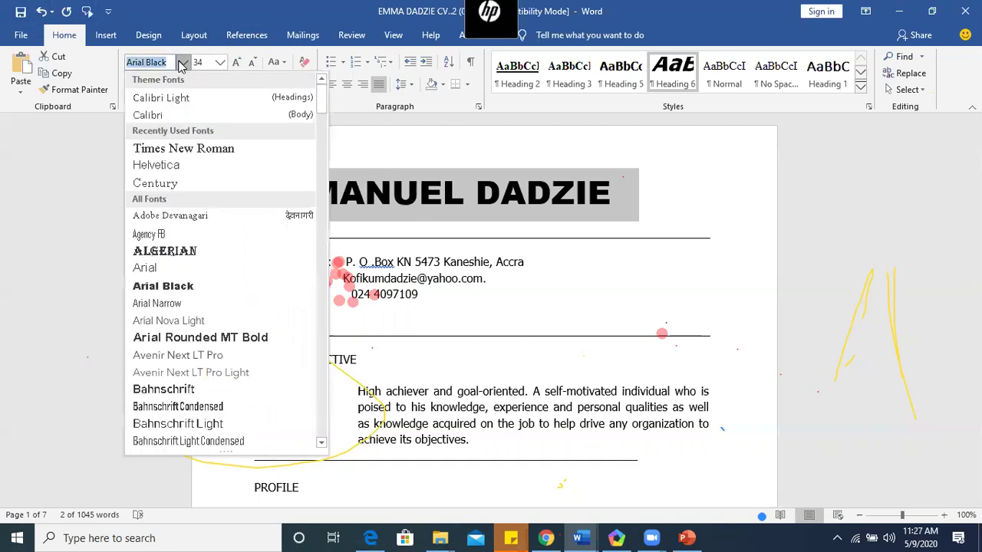
click(175, 103)
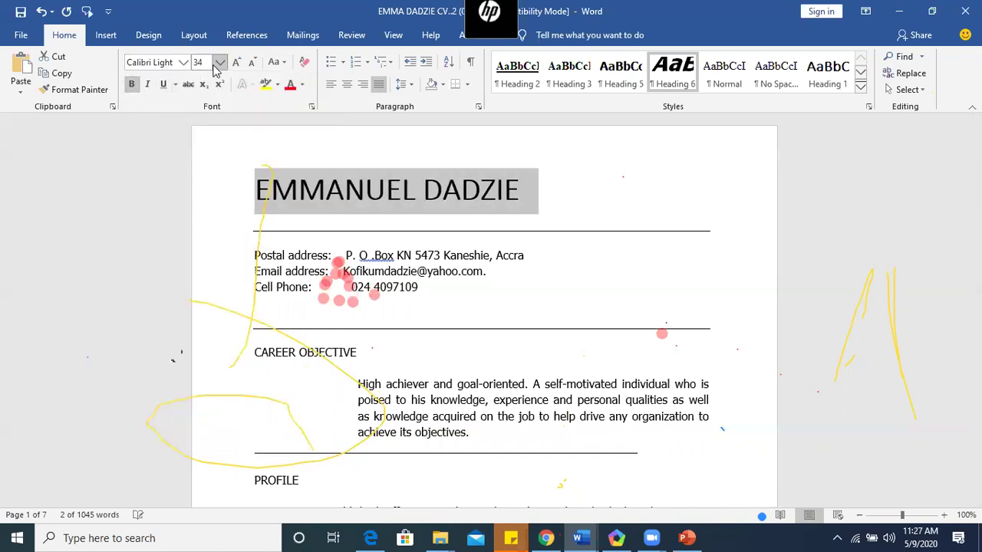
click(184, 63)
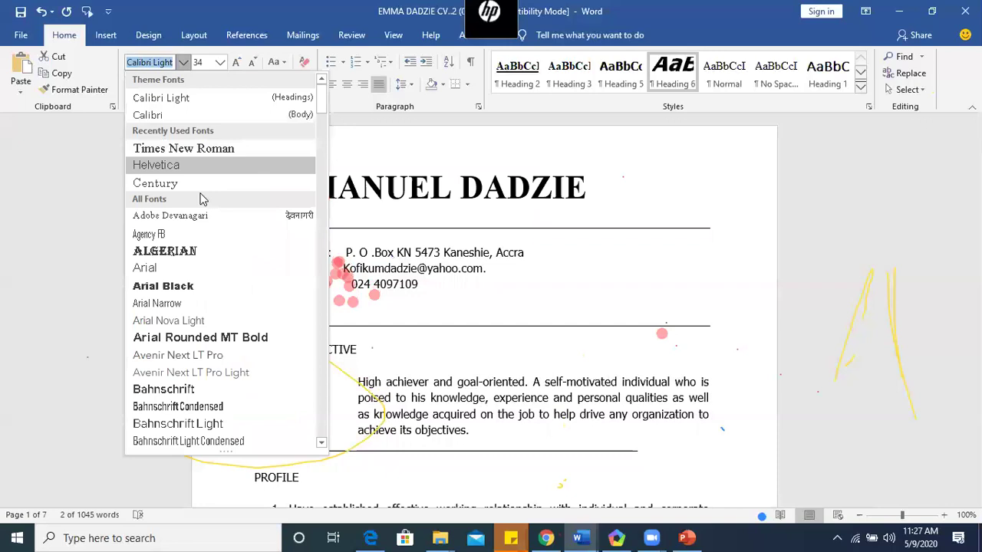
click(180, 165)
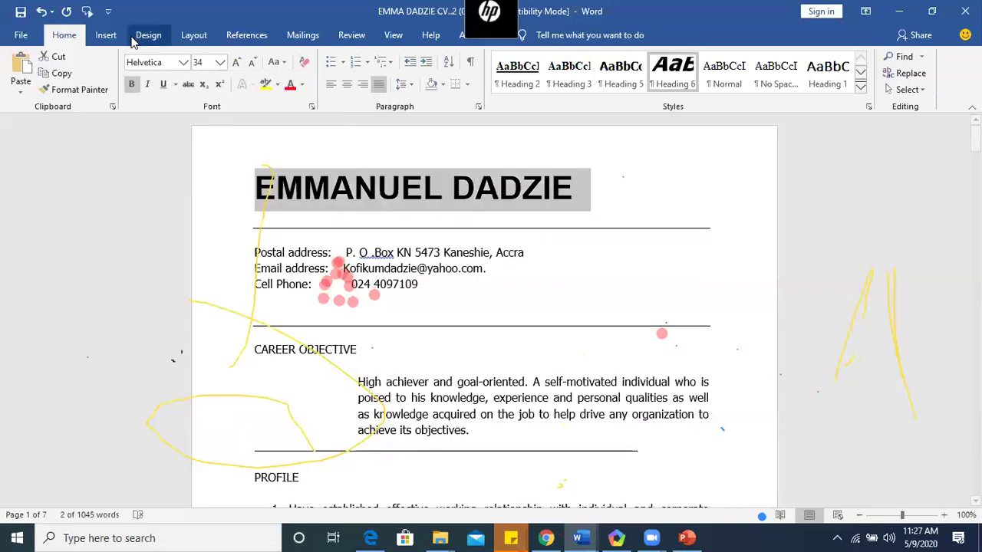
click(183, 62)
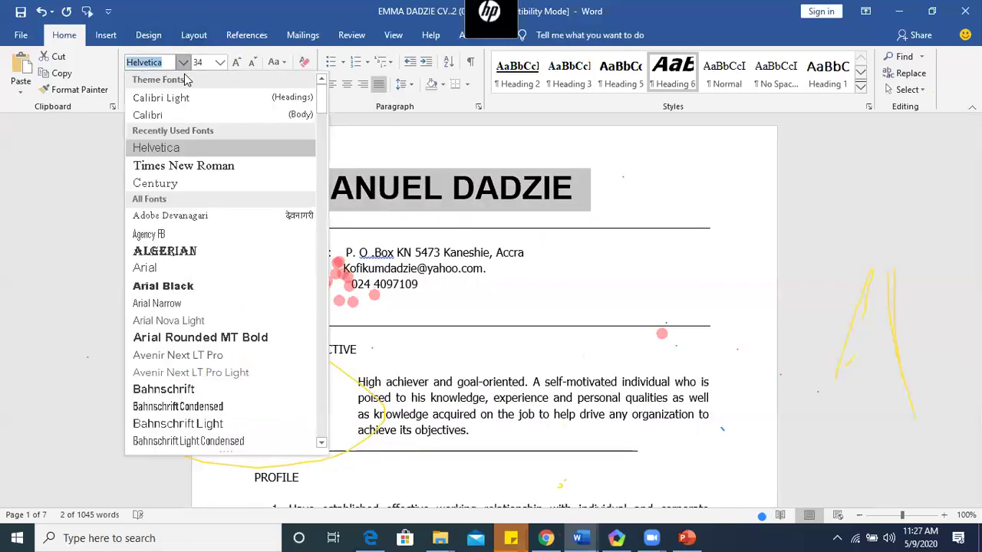
click(182, 234)
key(ctrl+s)
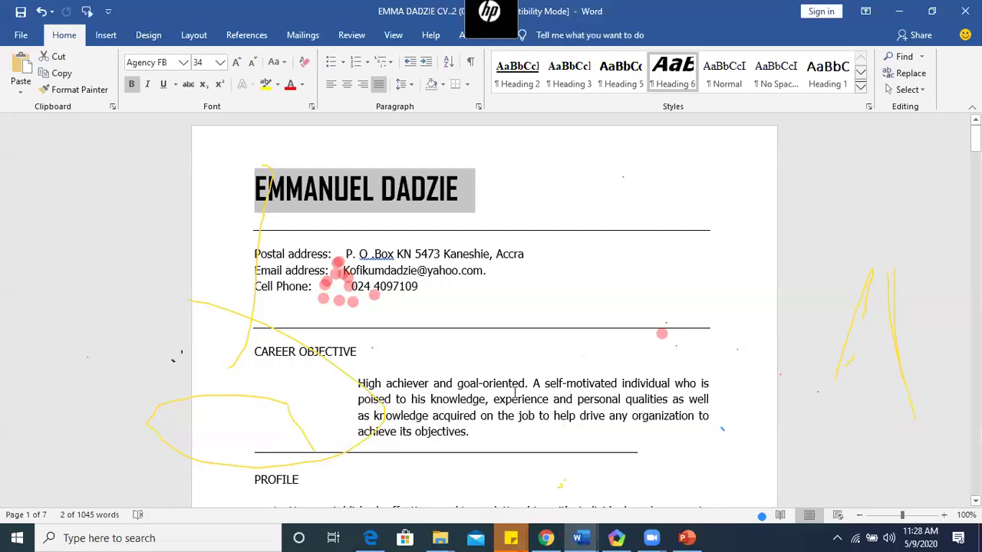
click(513, 537)
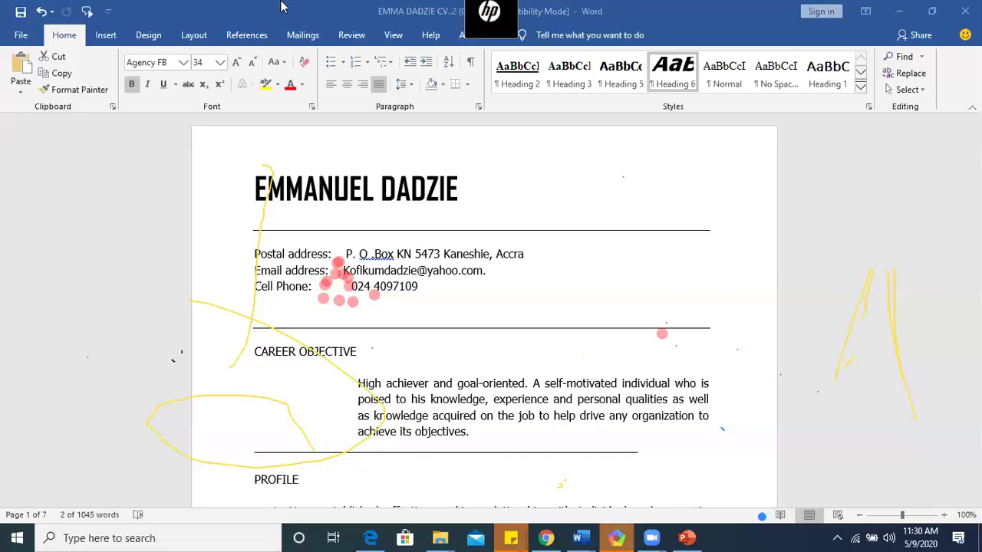
click(616, 537)
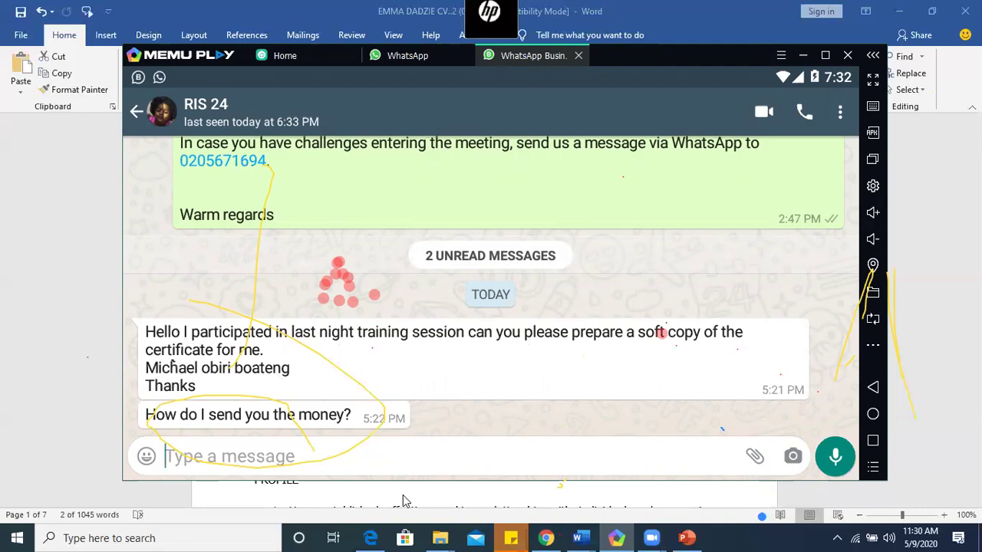
Bring the parenting seminar Word document to the front
mouse_move(581, 538)
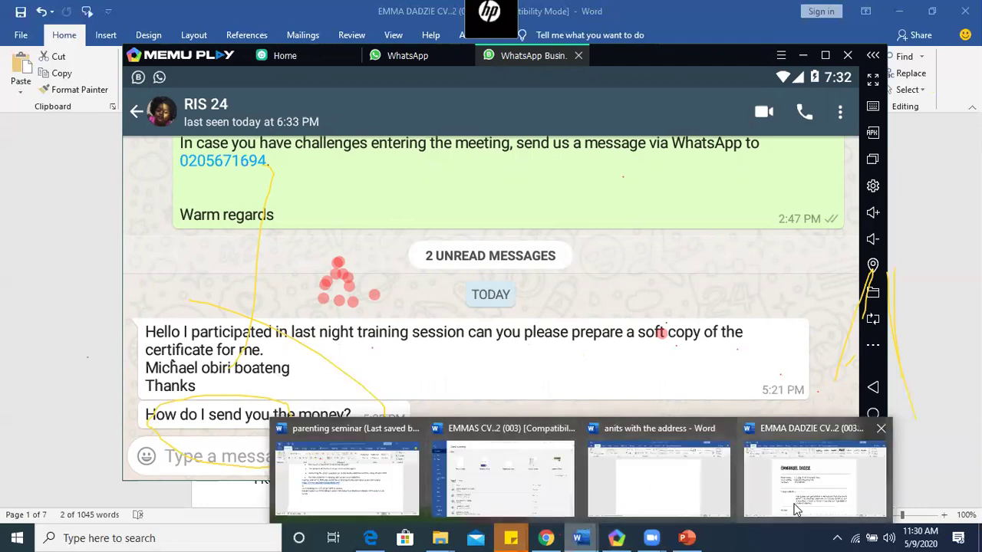
mouse_move(664, 483)
mouse_move(330, 464)
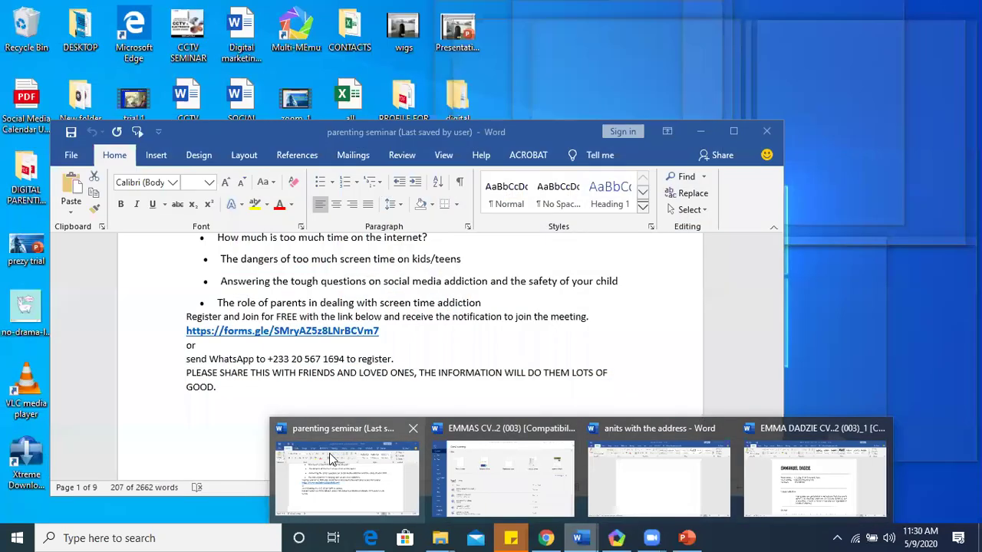
click(339, 481)
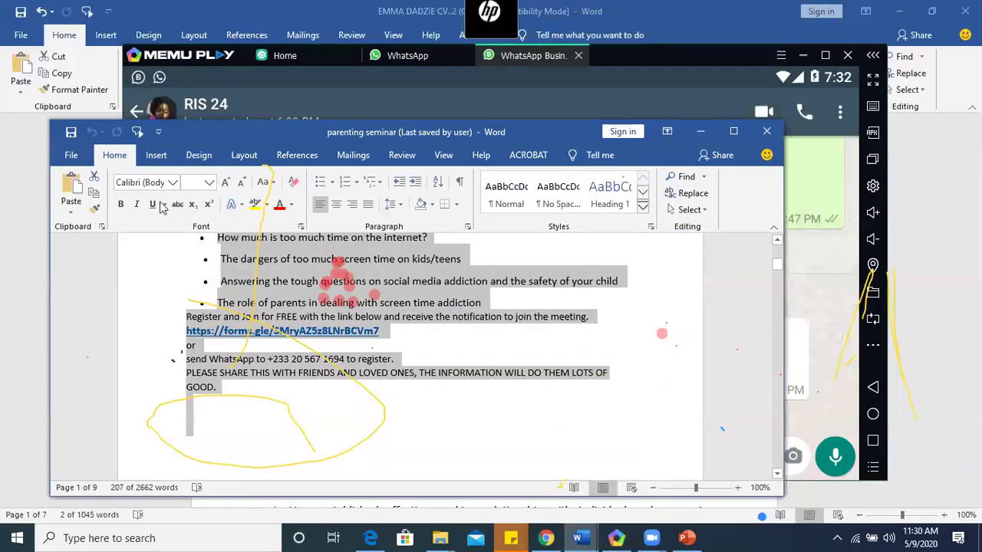
Open the FREE DIGITAL MARKETING document from the Recent list
click(71, 156)
scroll(205, 355, down, 5)
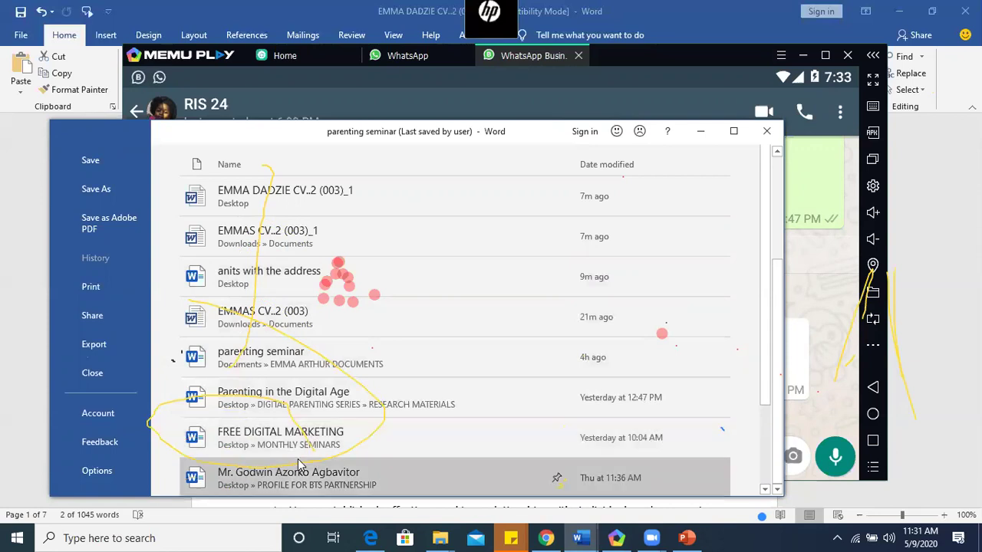
scroll(307, 453, down, 1)
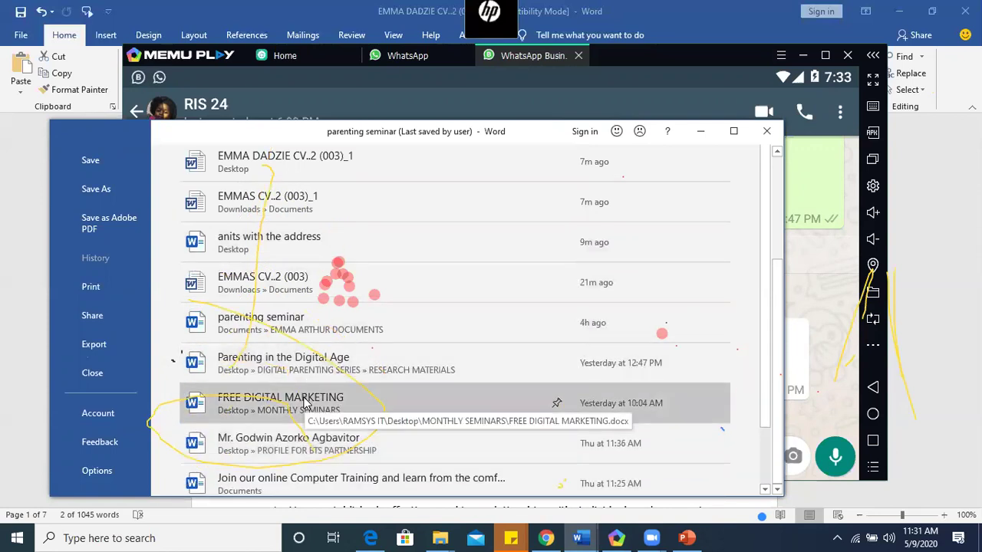
scroll(291, 457, down, 2)
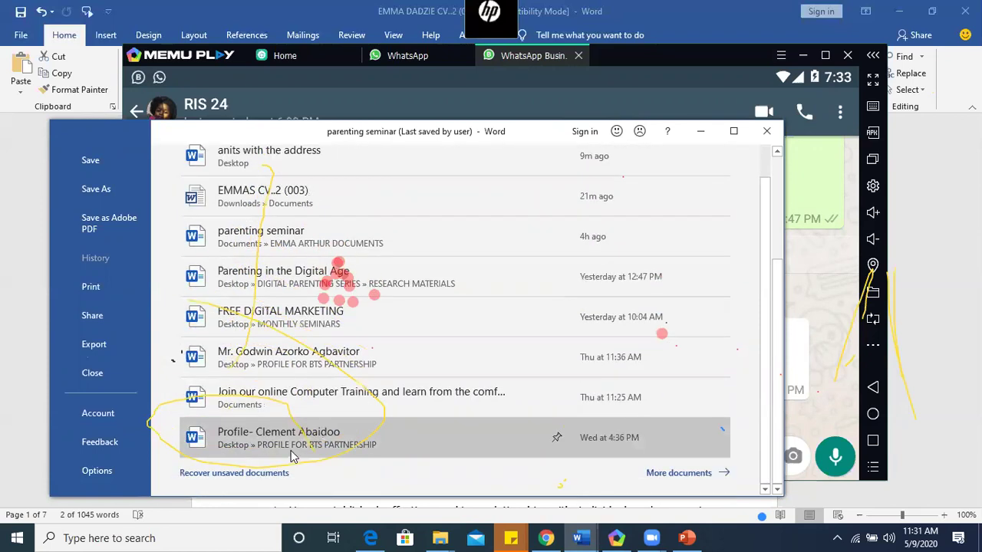
scroll(295, 452, up, 2)
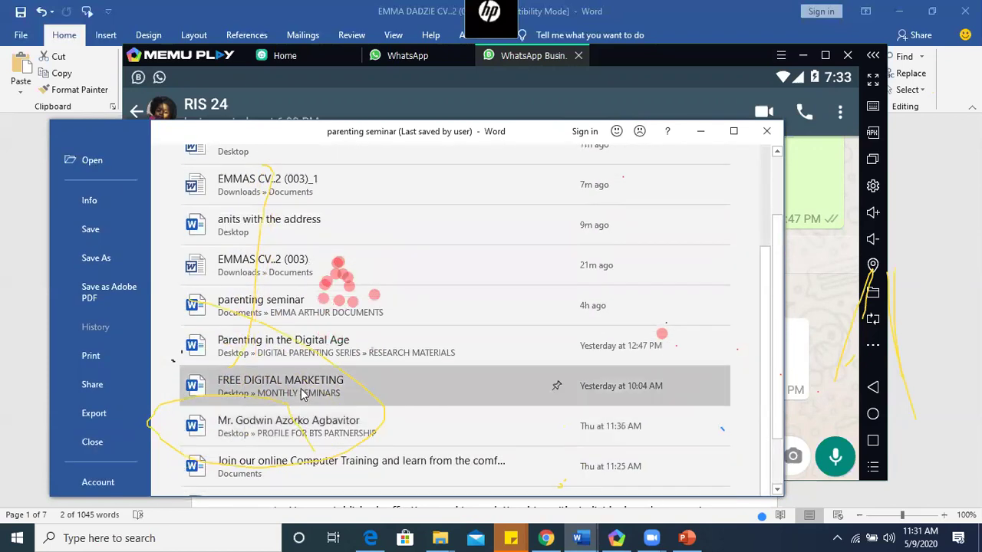
click(301, 395)
Scroll down to the Zoom meeting details on page 2
scroll(305, 359, down, 10)
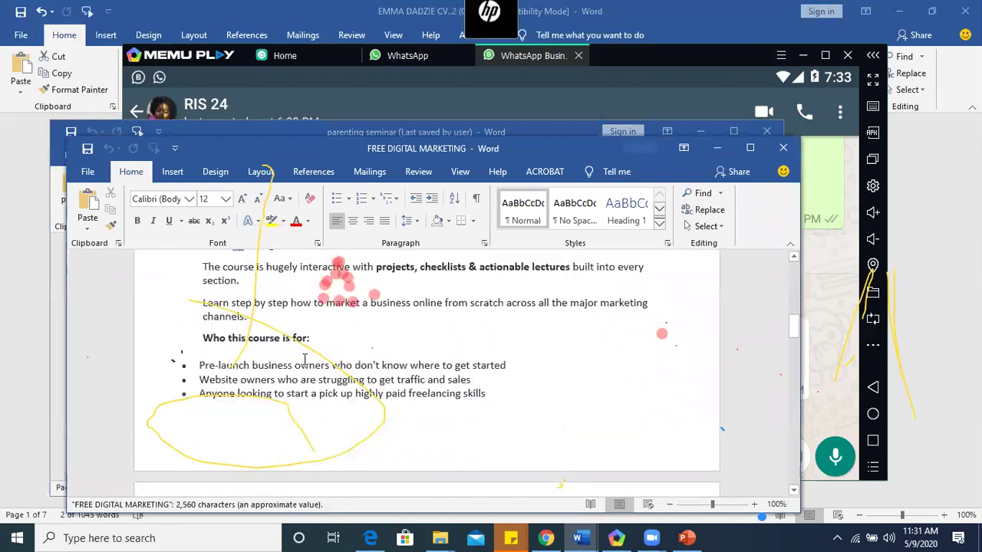
scroll(305, 359, down, 12)
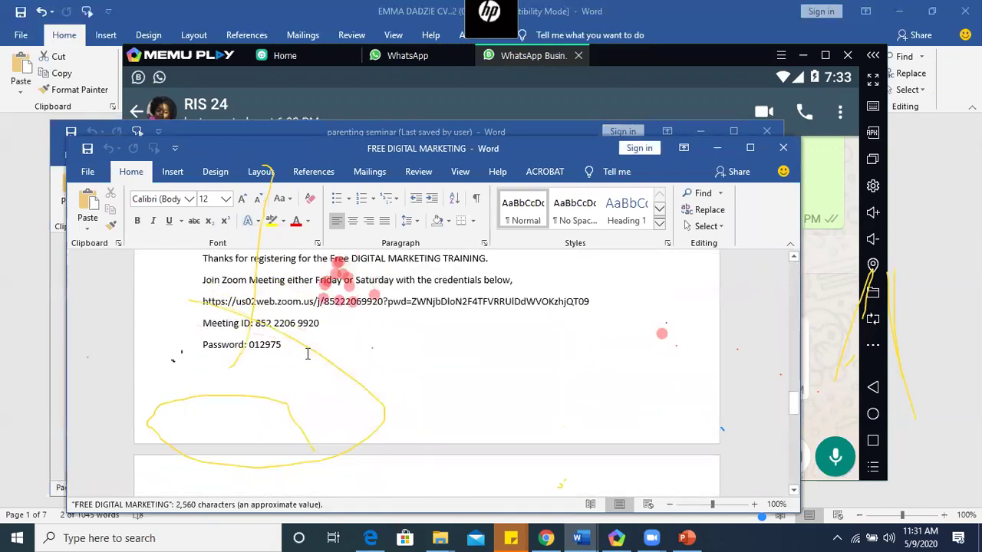
scroll(306, 354, down, 6)
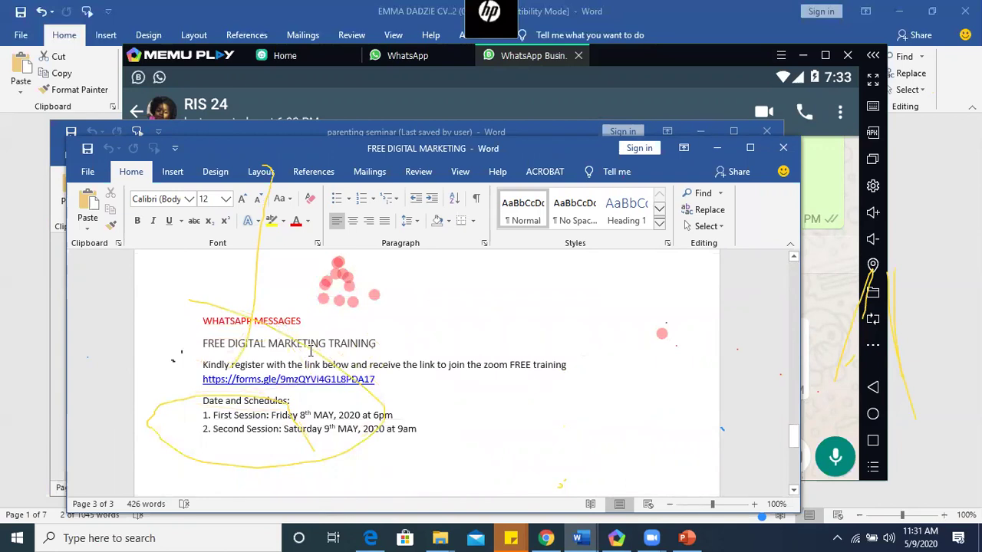
scroll(311, 350, down, 5)
scroll(309, 351, up, 4)
scroll(309, 347, down, 3)
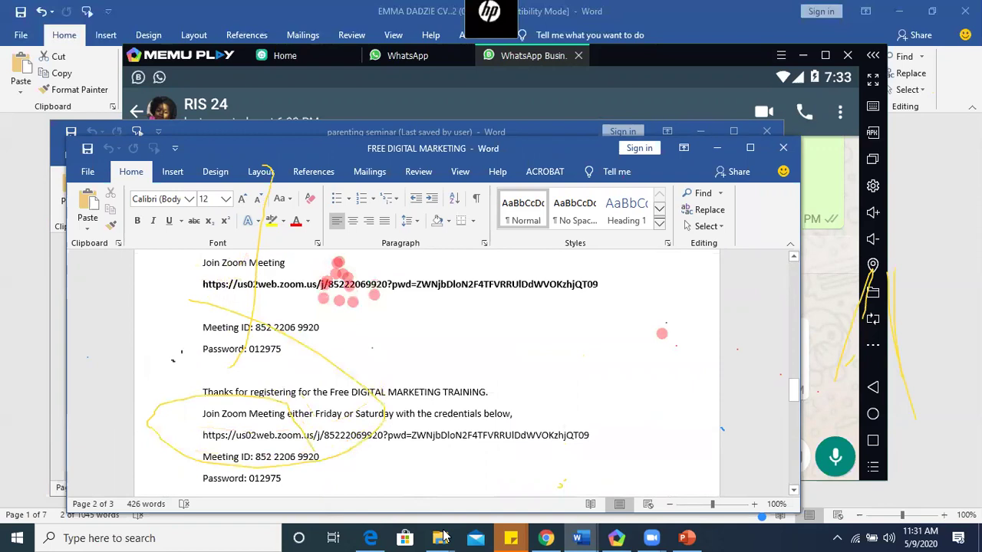
Switch to the seminar presentation in PowerPoint and show certificate slide 203
click(685, 538)
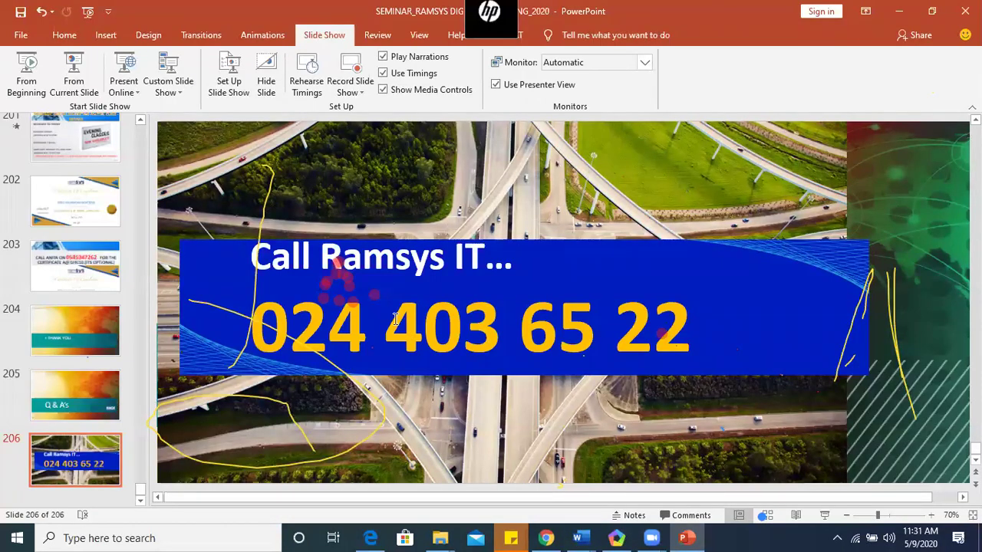
click(103, 154)
key(Down)
click(78, 268)
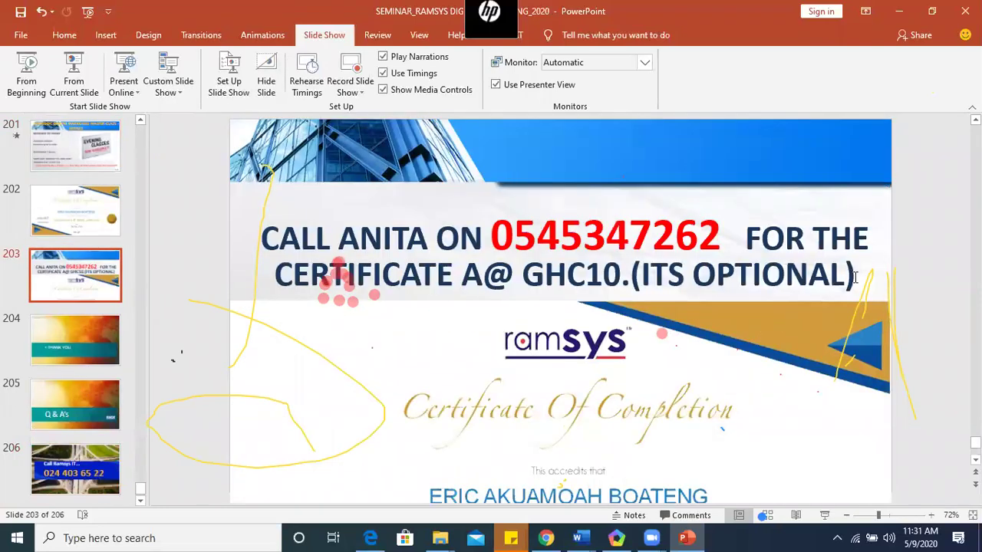
Copy slide 203's two-line title text, then switch to Gmail in Chrome
click(856, 278)
drag(857, 277, 324, 251)
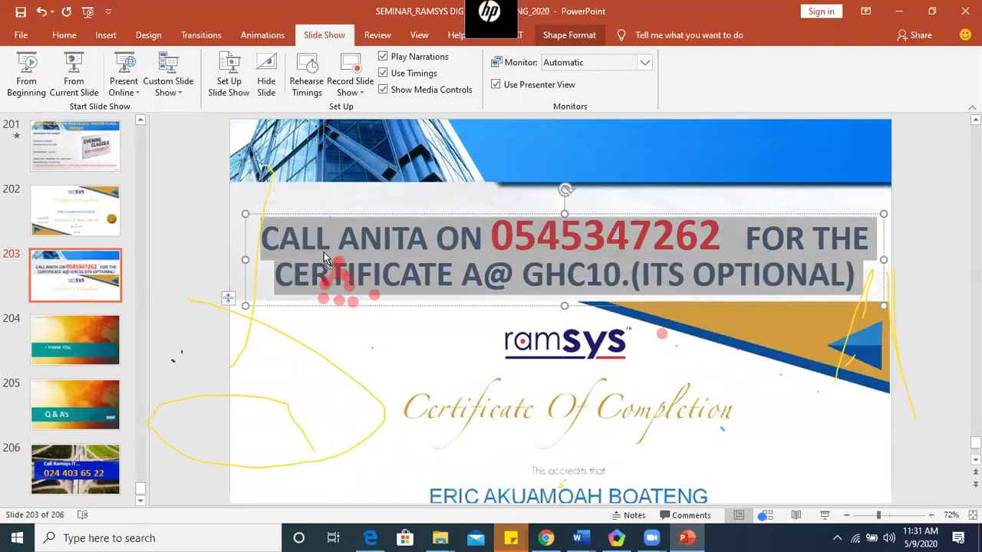
right_click(299, 241)
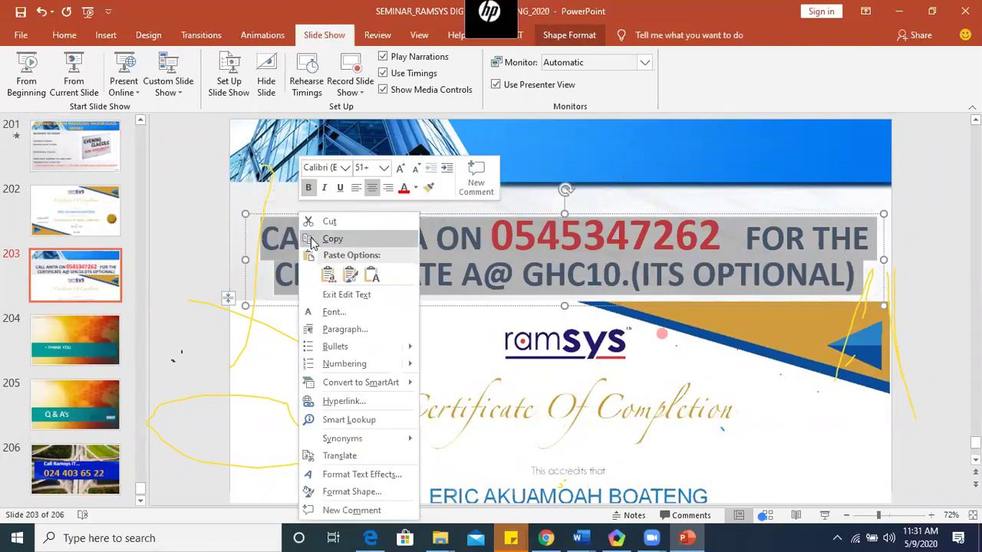
click(328, 241)
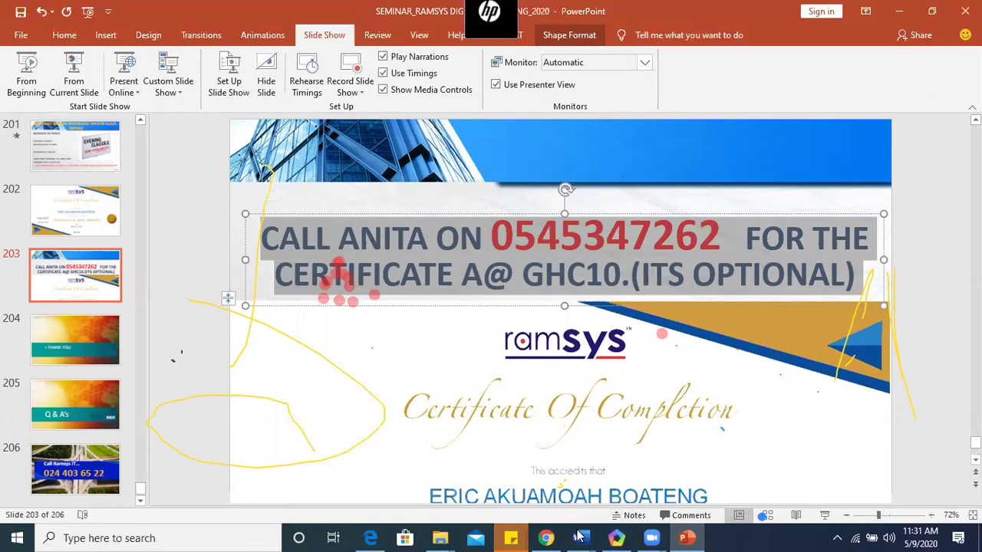
click(546, 538)
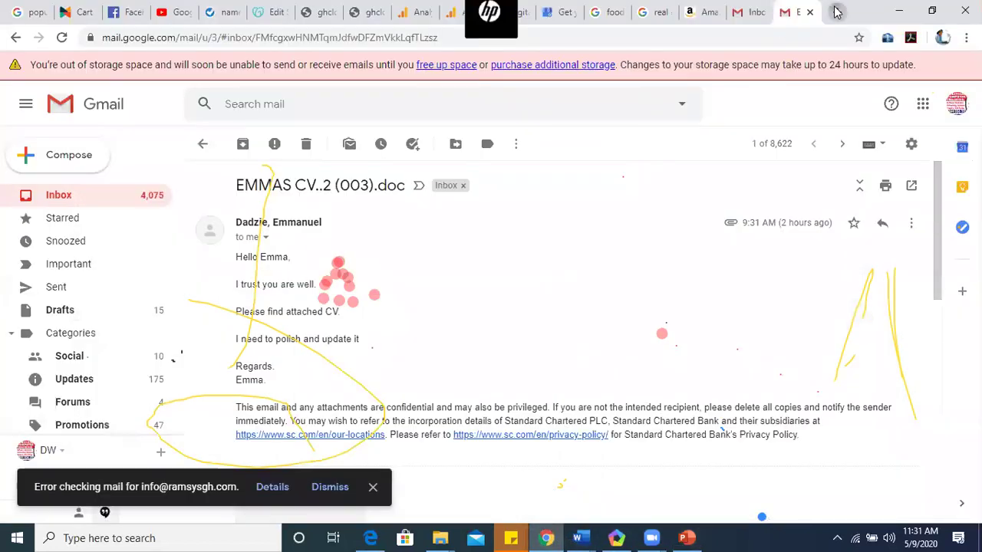
Load the Hubtel website in a new browser tab
click(837, 12)
click(561, 31)
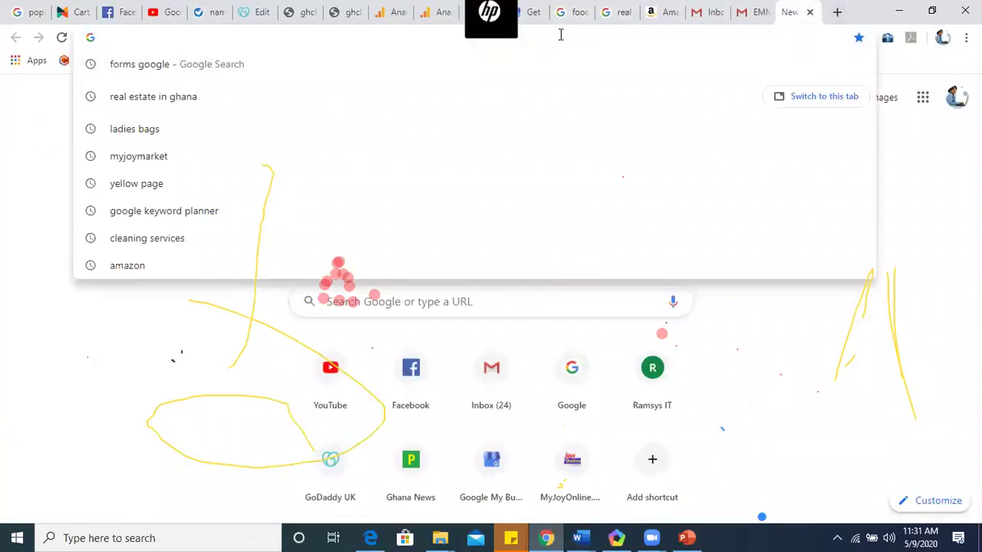
text(BU)
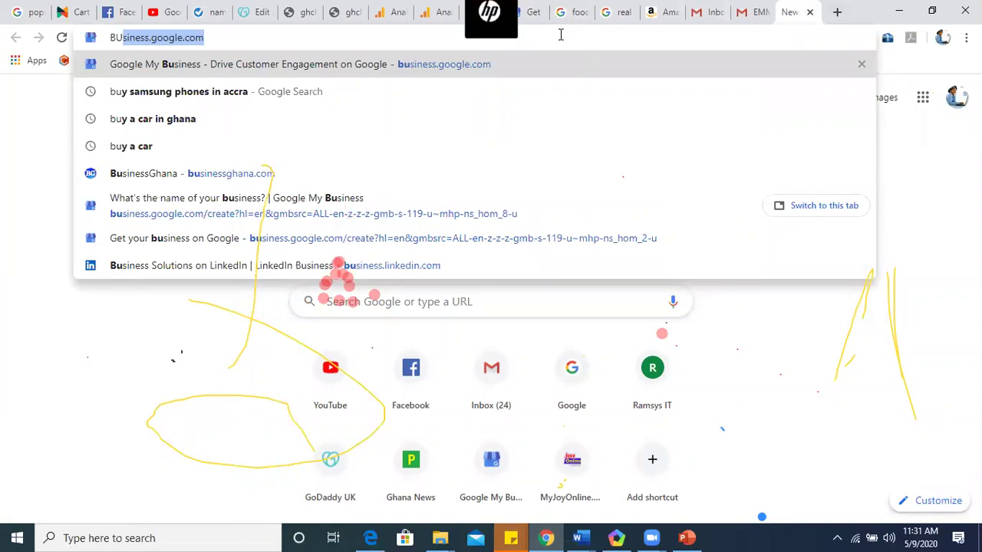
key(BackSpace)
key(BackSpace)
key(BackSpace)
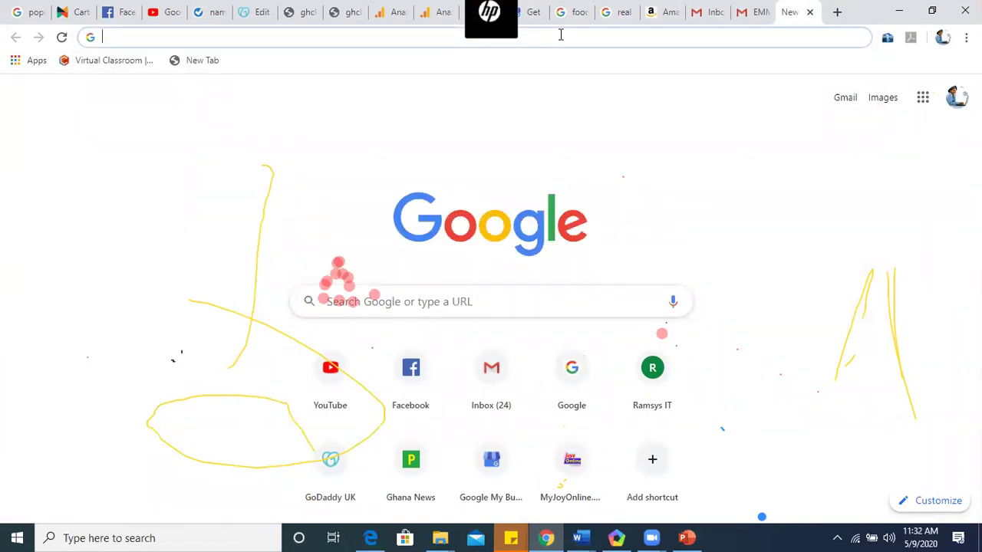
text(hu)
key(Return)
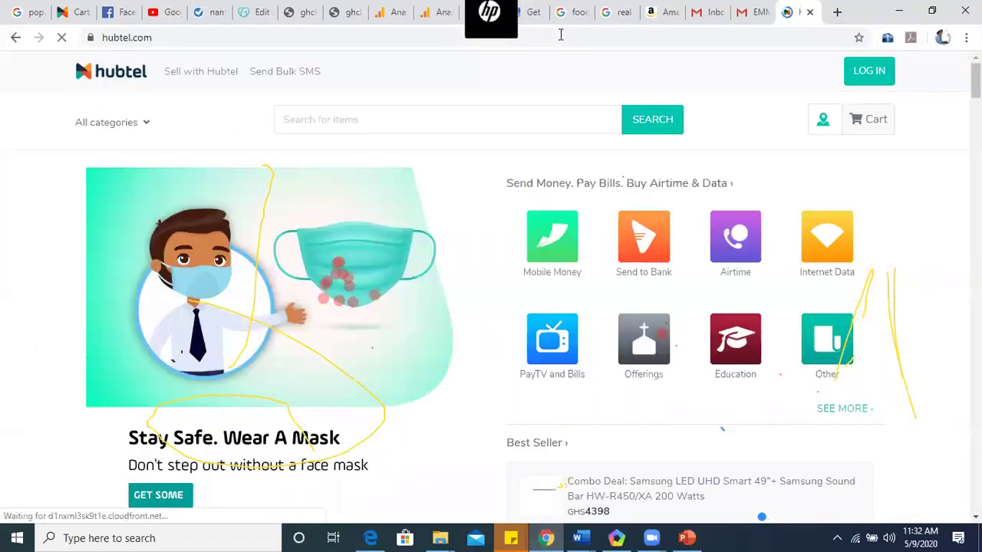
Open the login panel and enter the account's mobile number, correcting a mistyped digit
click(855, 77)
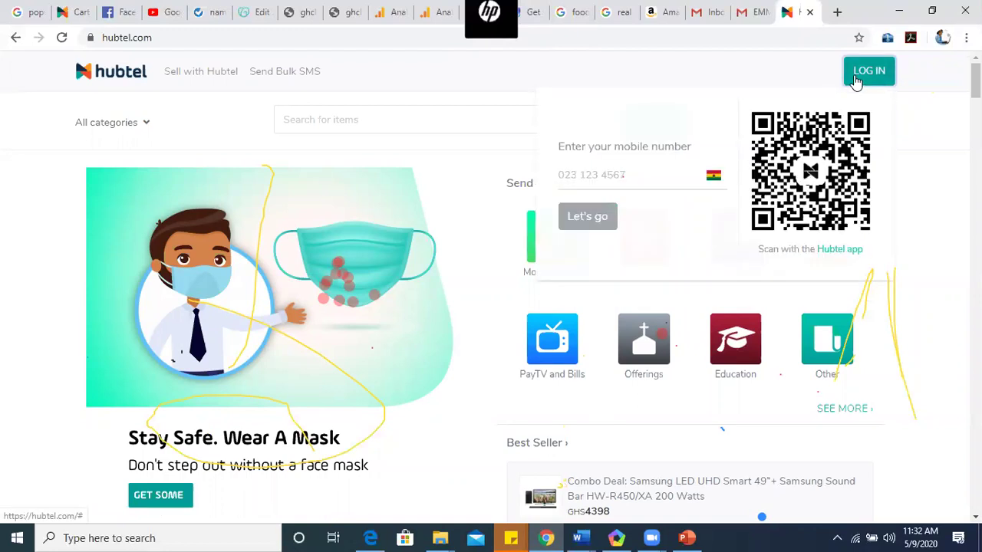
click(615, 180)
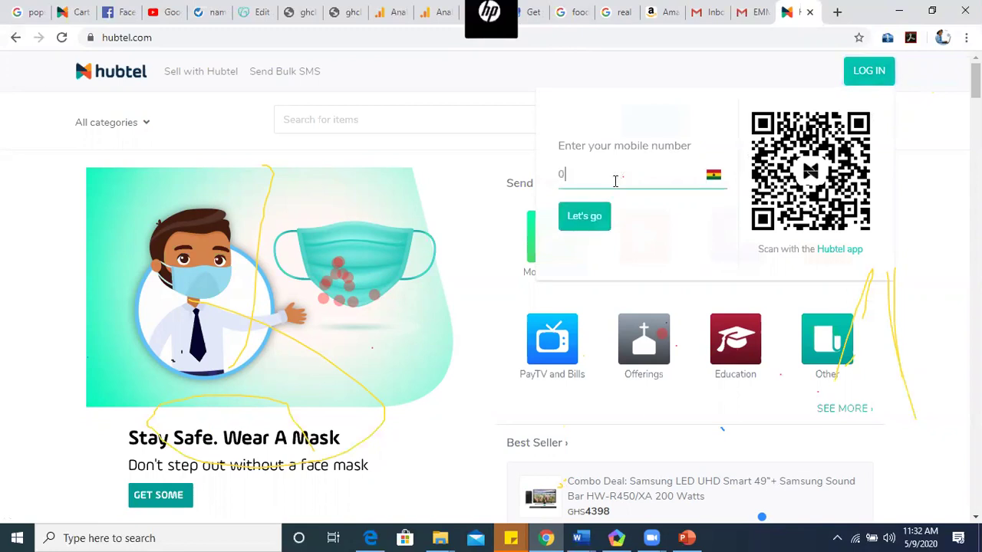
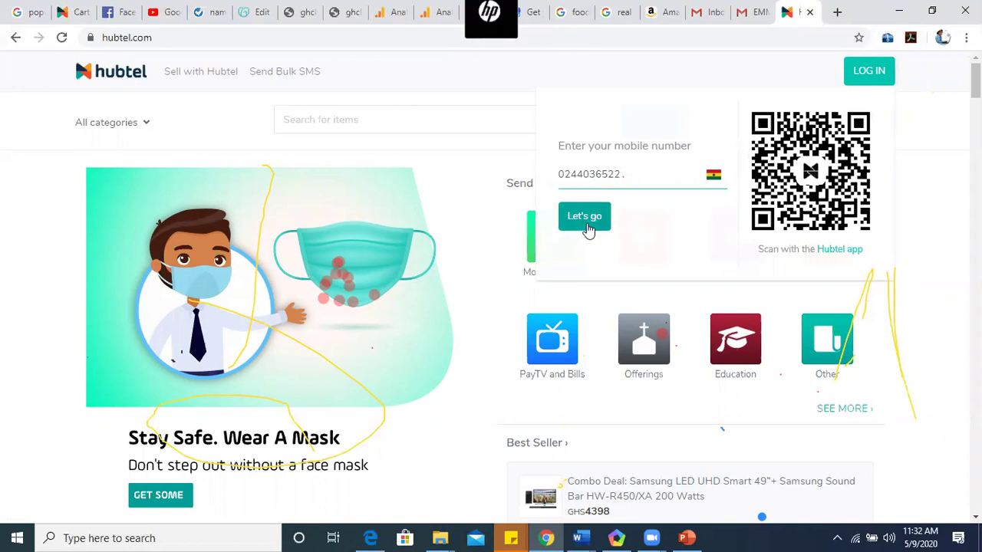
Request a one-time code, enter and redo the code, then go back to edit the phone number
click(588, 229)
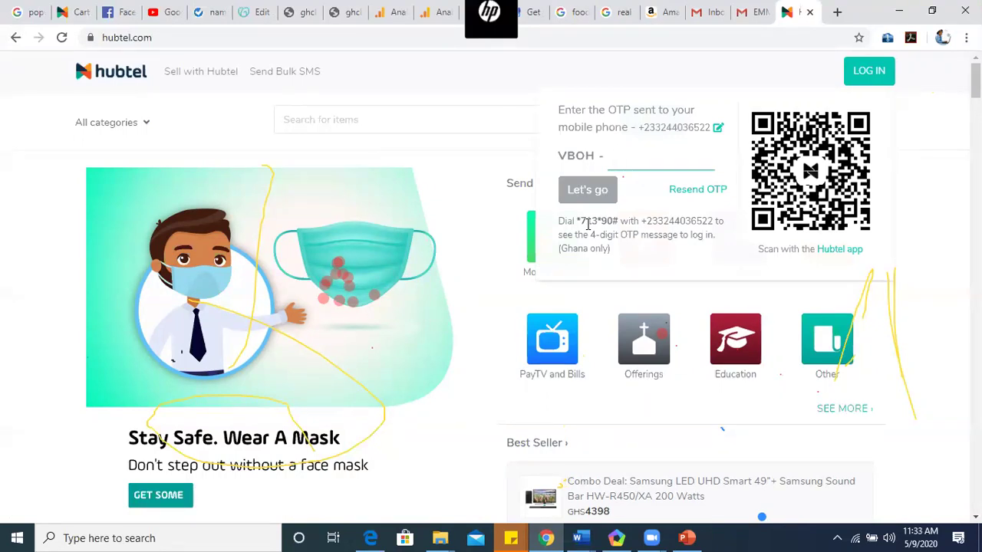
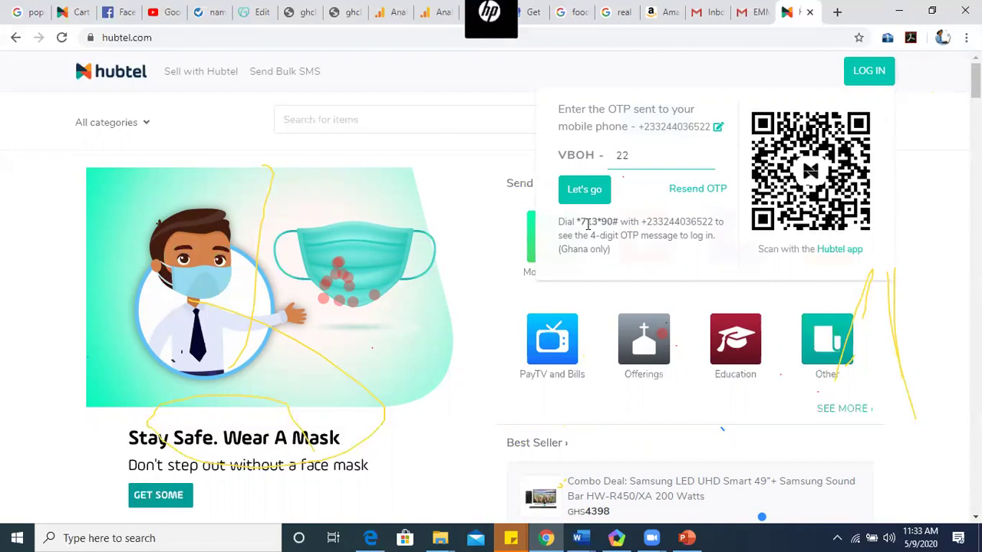
key(BackSpace)
key(BackSpace)
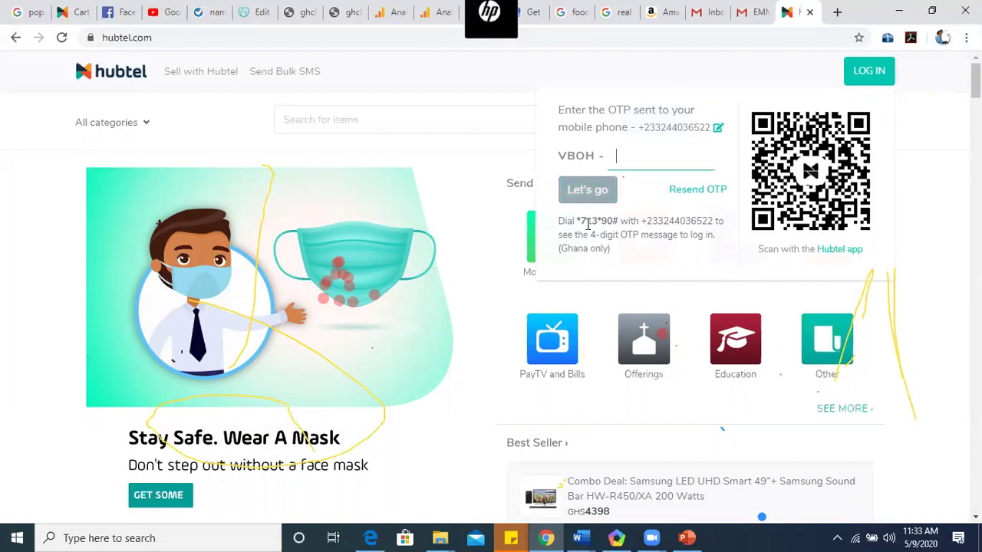
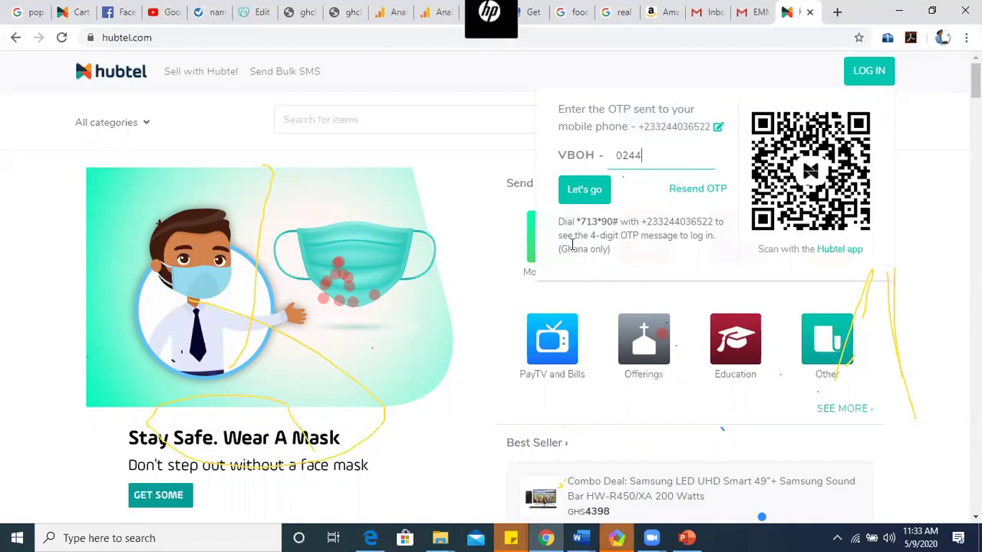
click(717, 134)
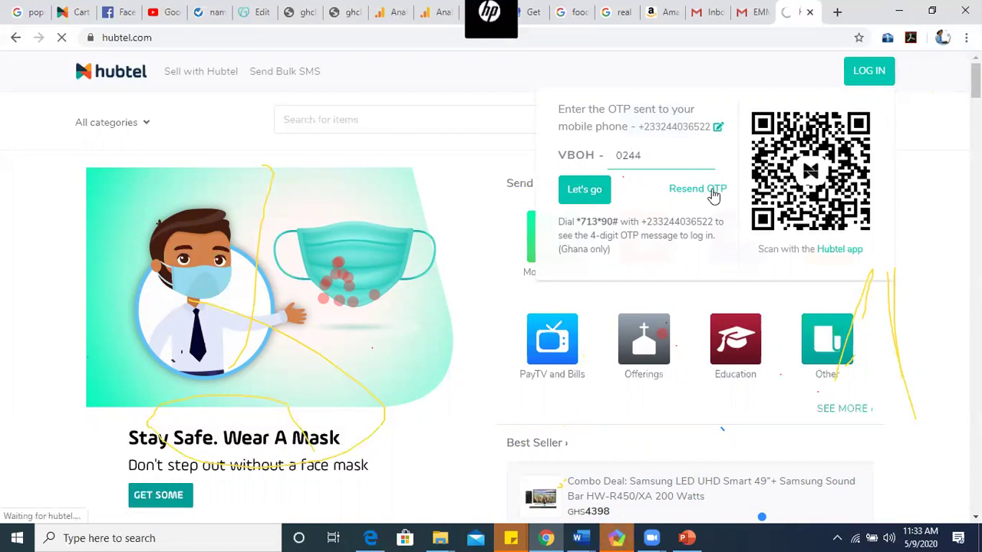
Reopen the Hubtel login panel and re-enter the account's mobile number
click(869, 71)
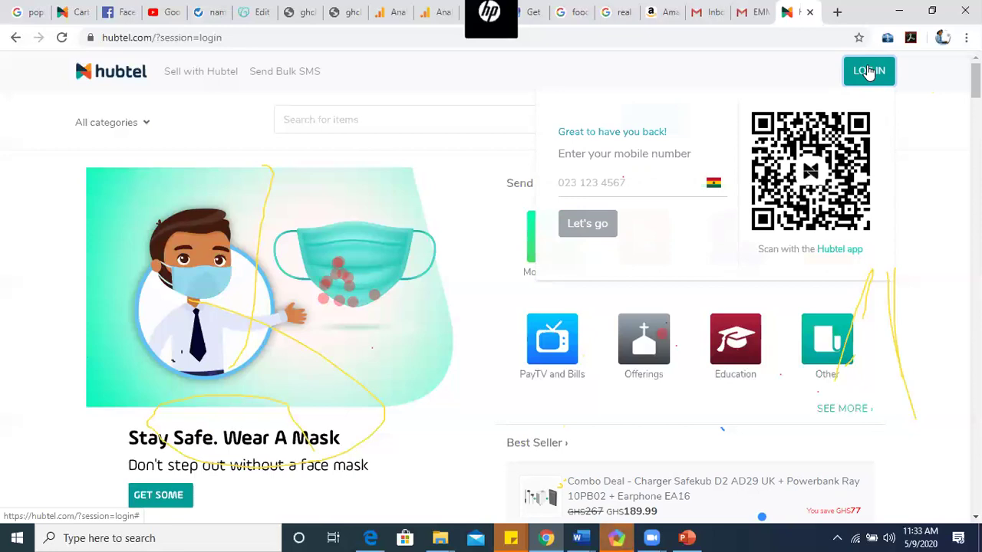
click(645, 184)
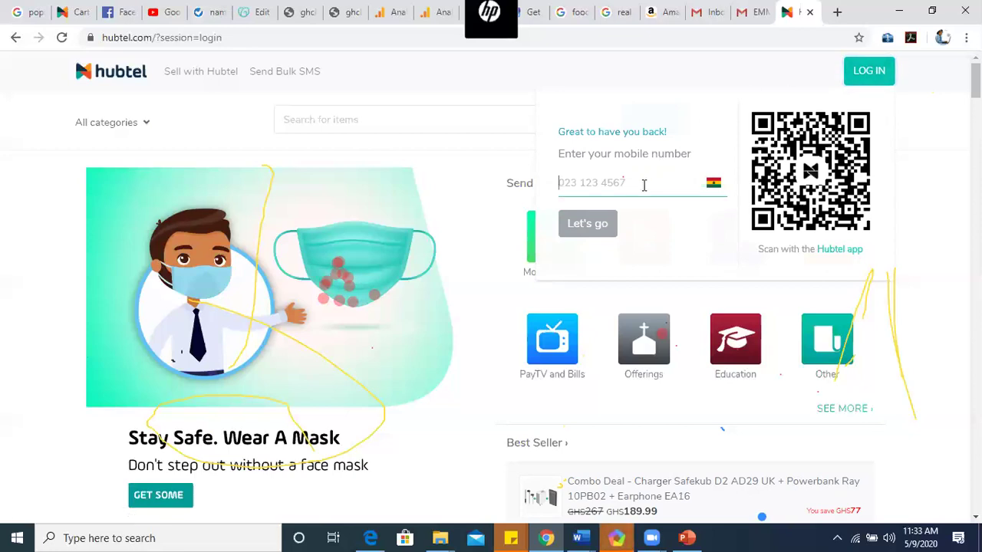
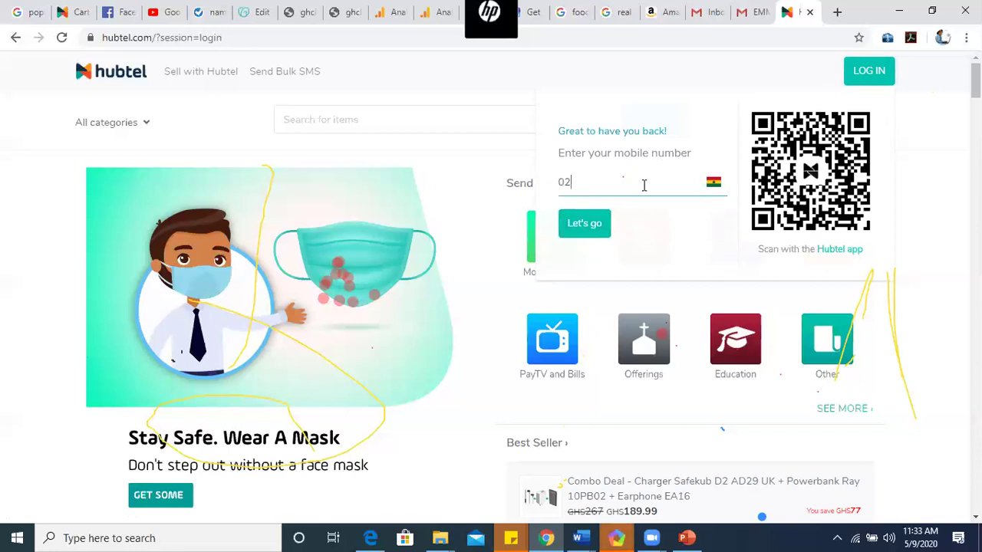
Submit the number, enter the one-time code to sign in, and go to Messaging
click(583, 236)
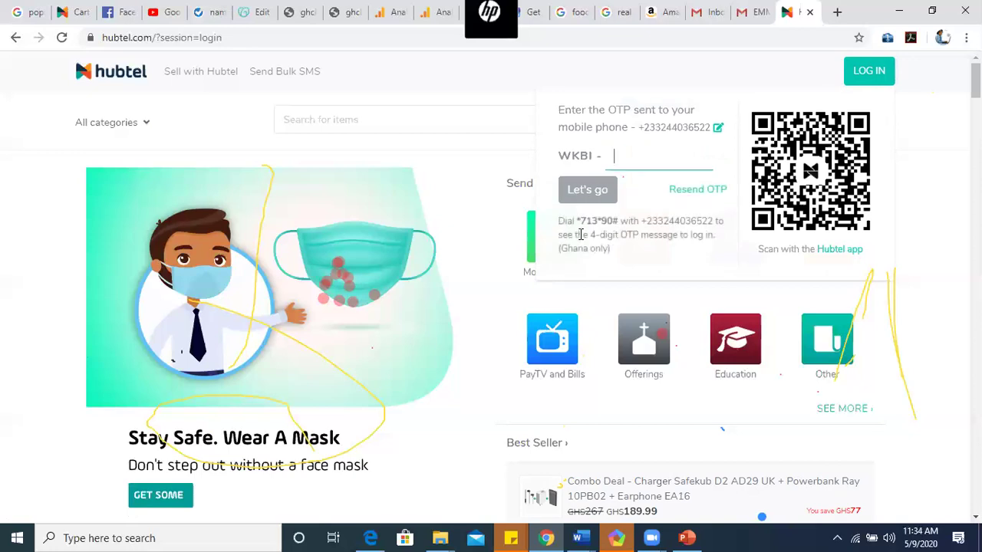
click(616, 159)
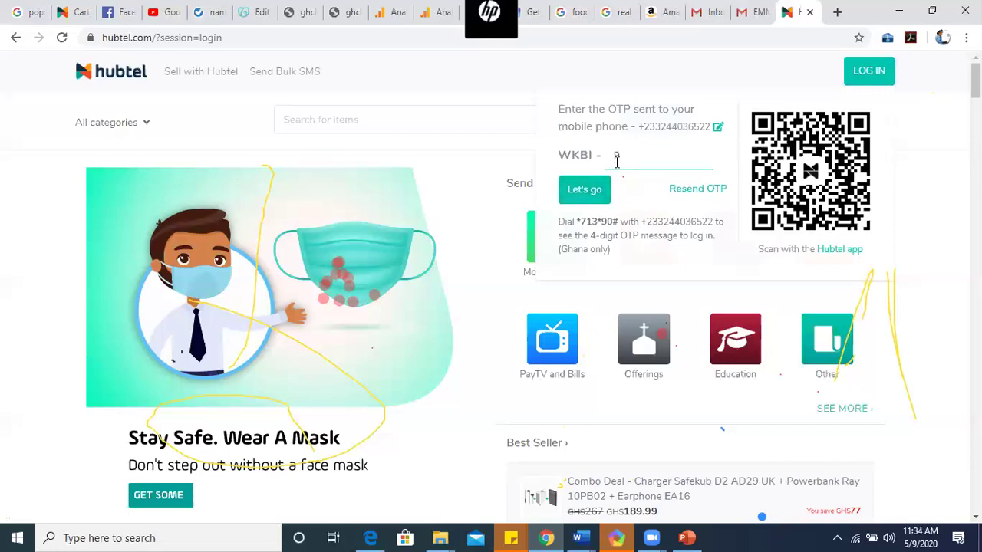
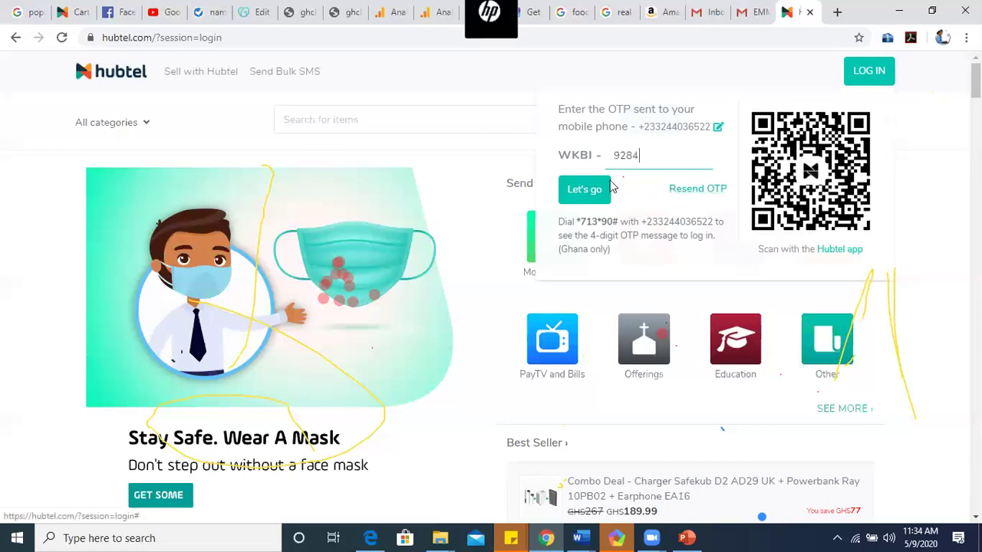
click(595, 190)
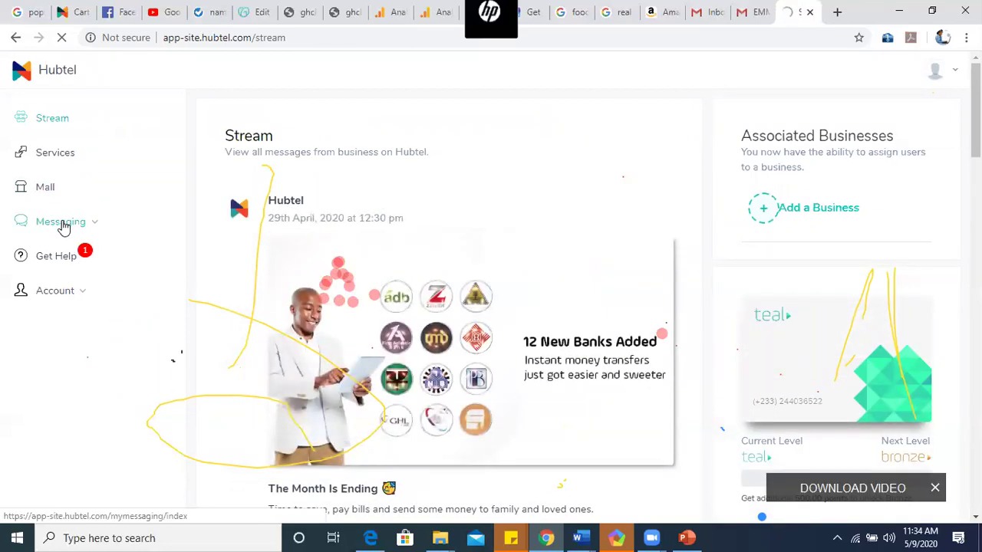
click(63, 224)
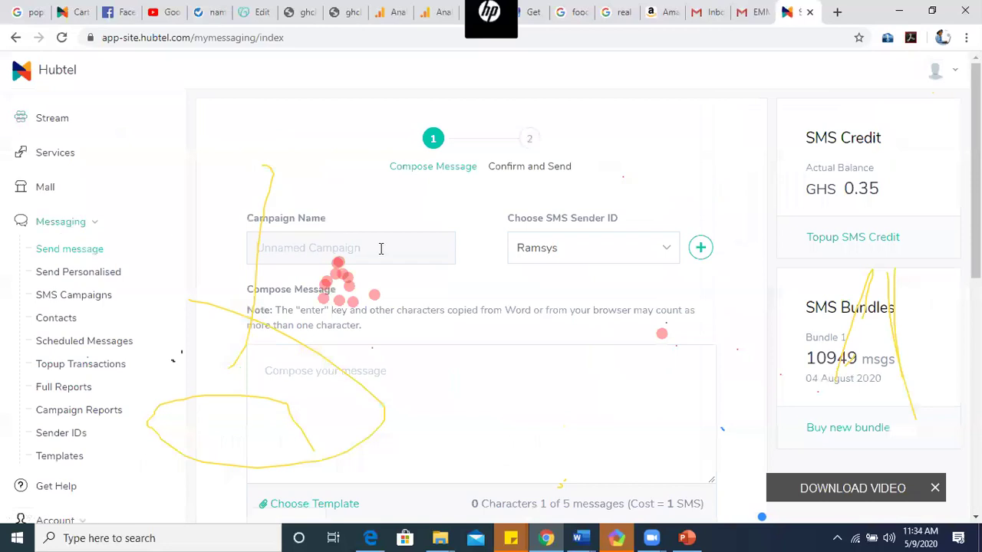
In SMS Campaigns, view the PRACTICAL CCTV TRAINING 20200508 details and delivery report, then return
click(92, 296)
scroll(540, 332, down, 3)
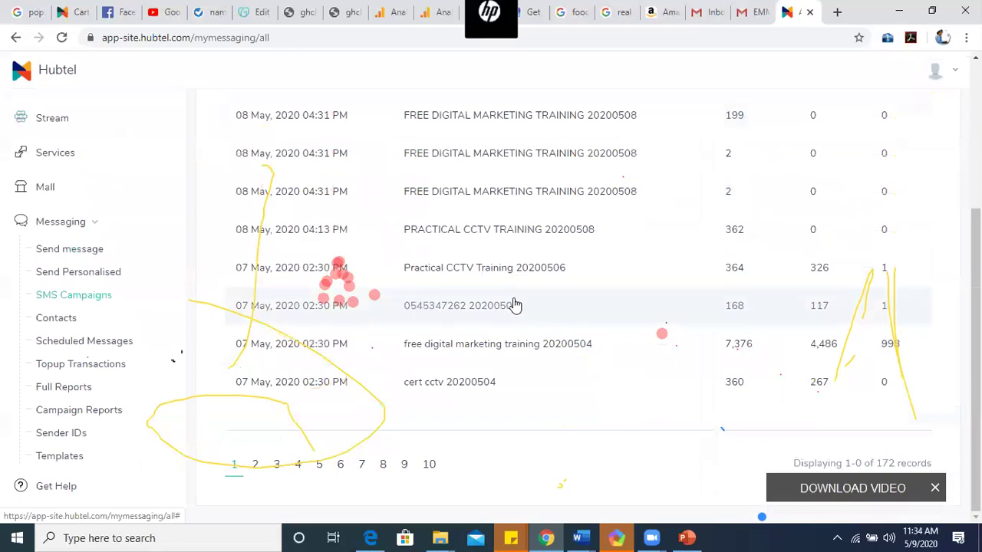
click(506, 230)
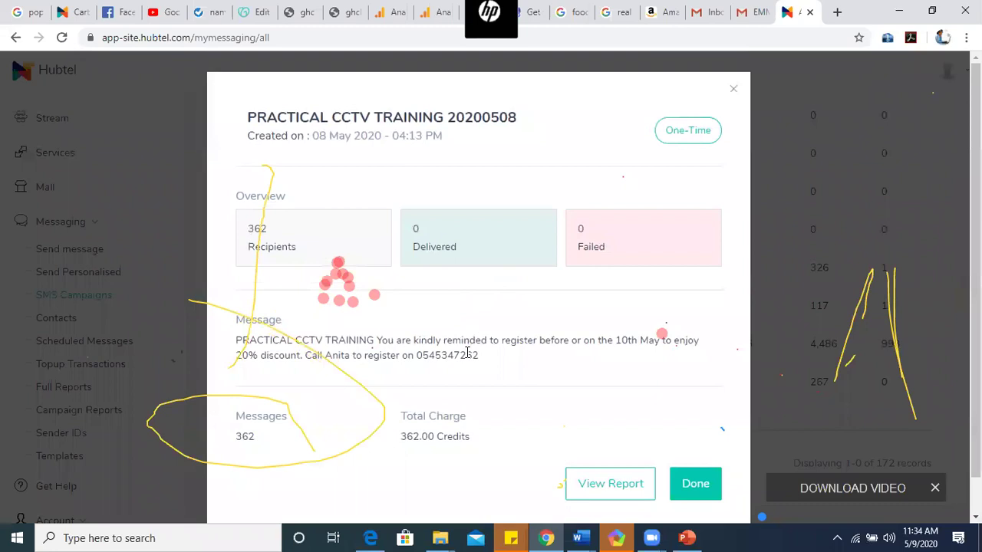
scroll(640, 482, down, 1)
click(605, 451)
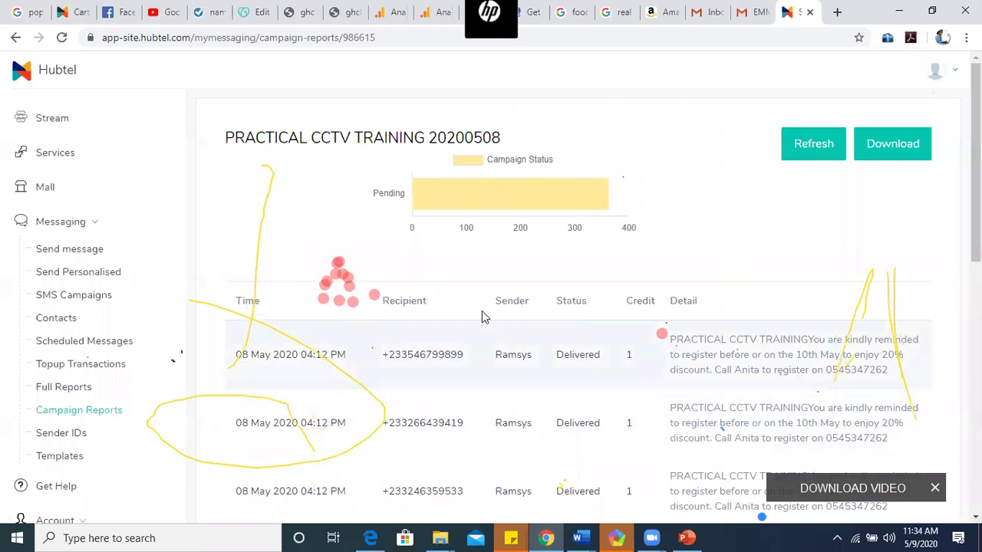
click(14, 38)
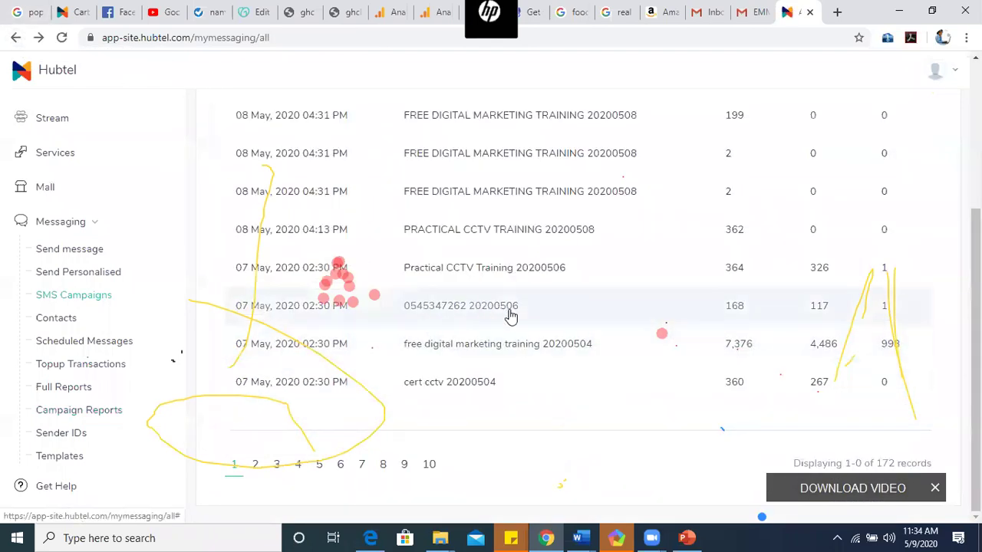
Glance at a FREE DIGITAL MARKETING TRAINING campaign, then open the 07 May 168-recipient campaign
click(506, 192)
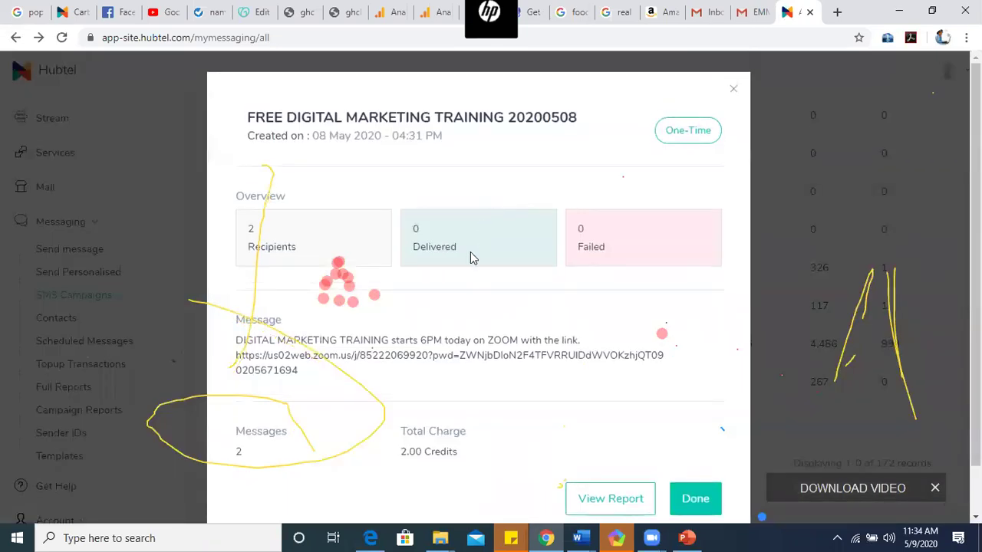
key(Escape)
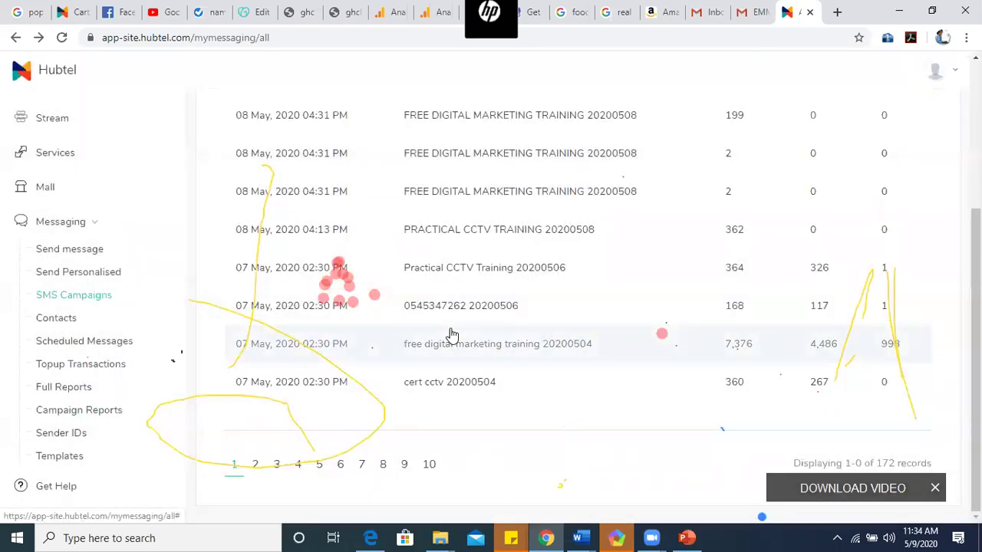
click(418, 301)
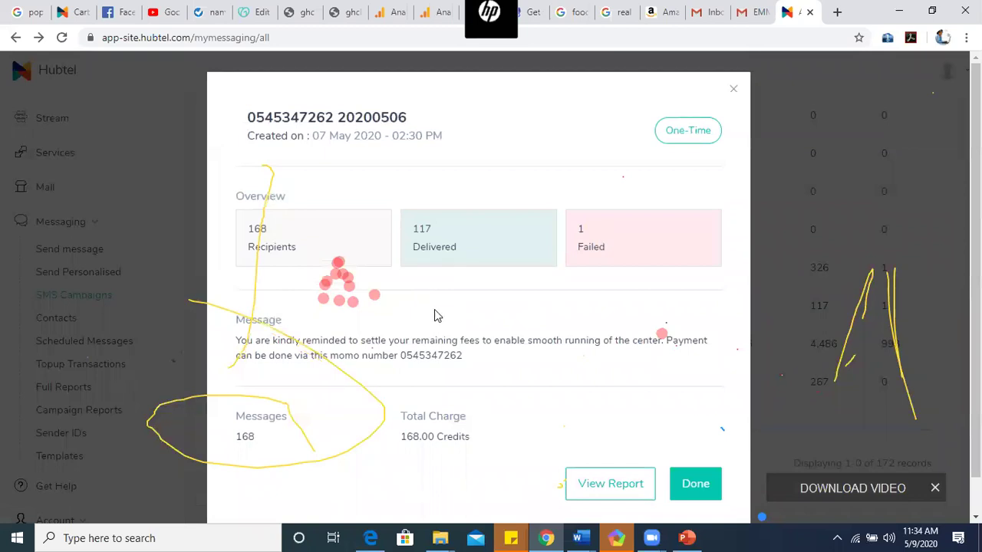
Review the 168-recipient campaign's delivery report, then return to the top of the campaigns list
click(623, 485)
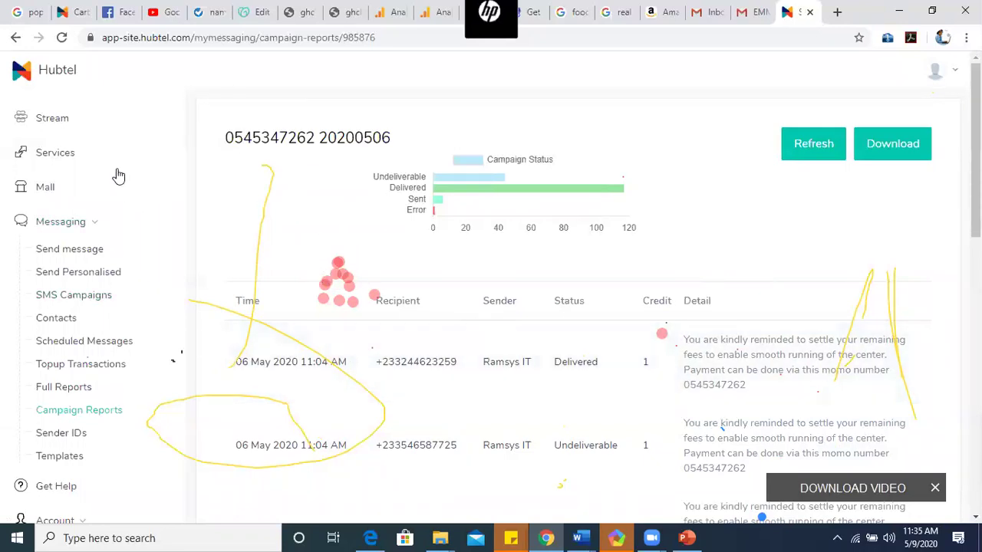
click(15, 37)
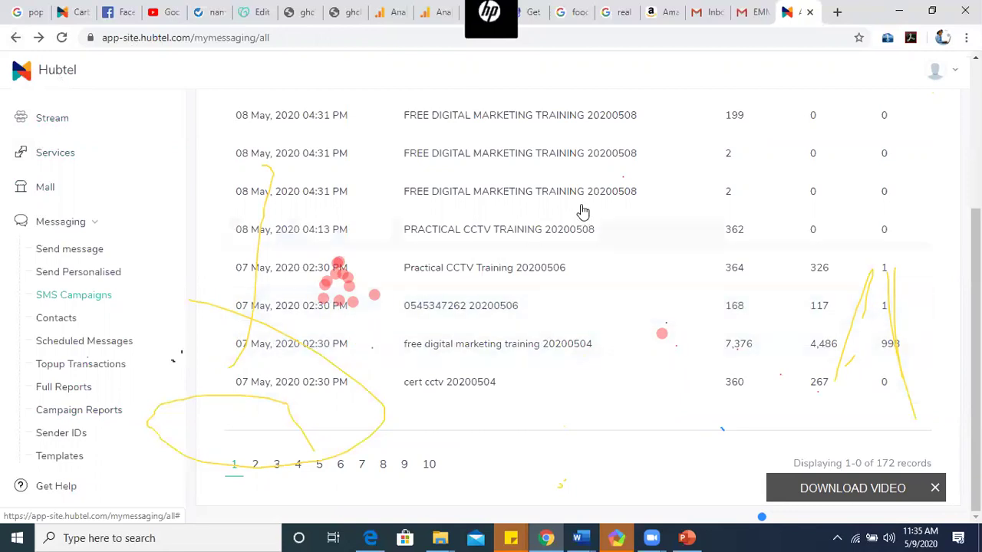
scroll(581, 210, up, 2)
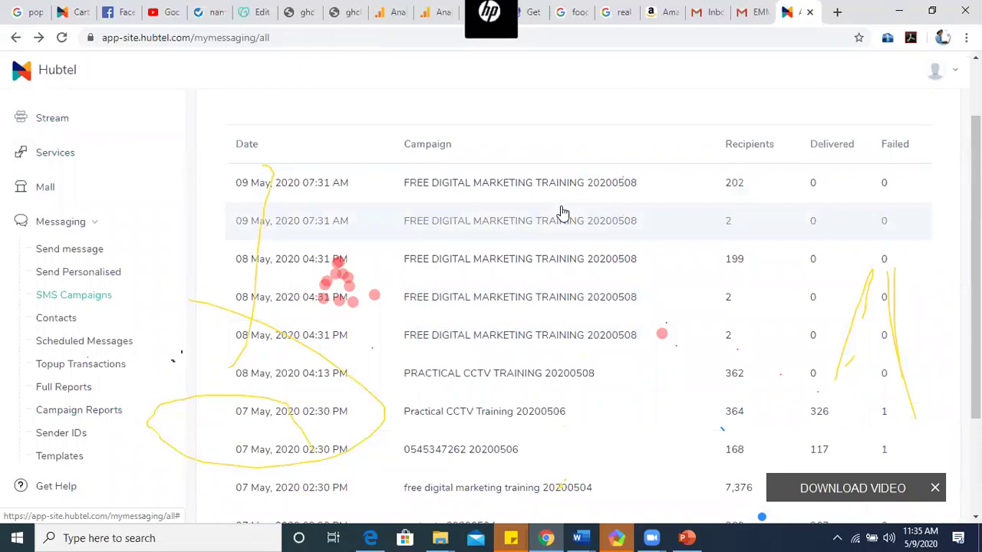
Open and close the 08 May and the CCTV 20200508 and 20200506 campaign details
click(504, 303)
click(503, 300)
click(499, 344)
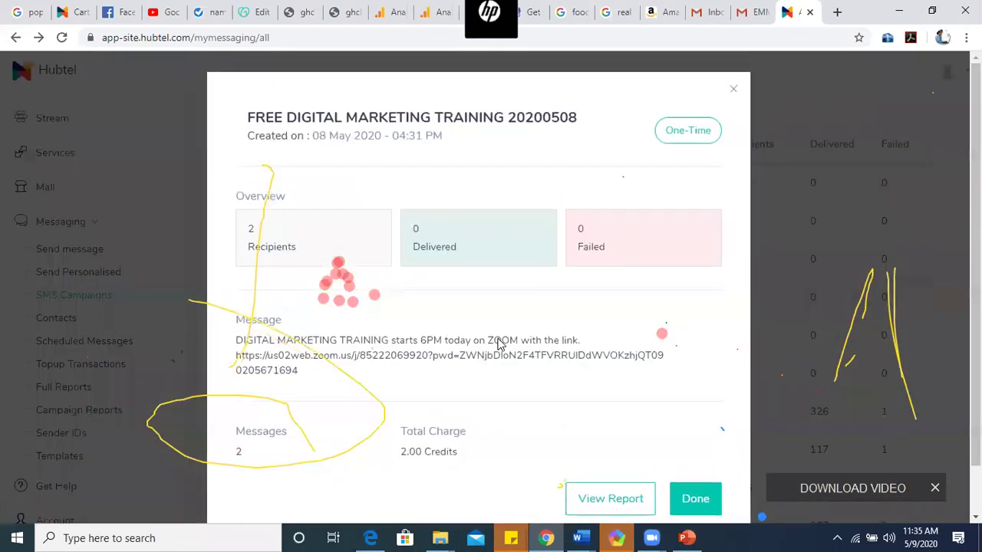
click(498, 344)
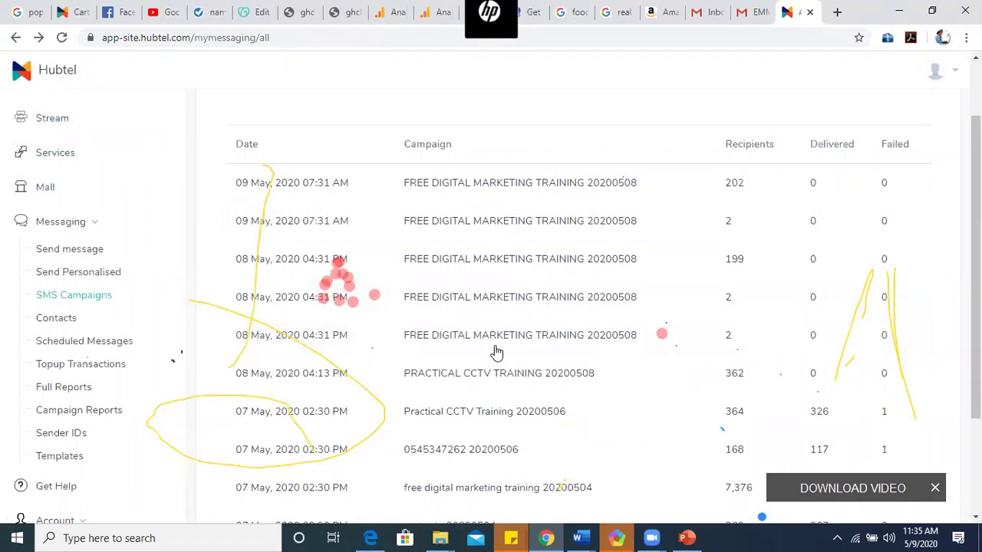
click(496, 371)
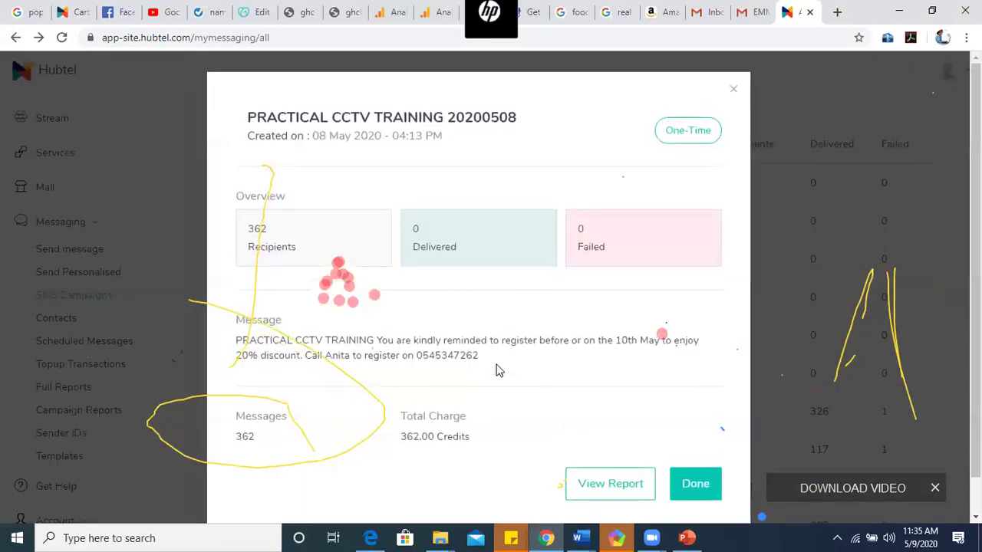
click(497, 371)
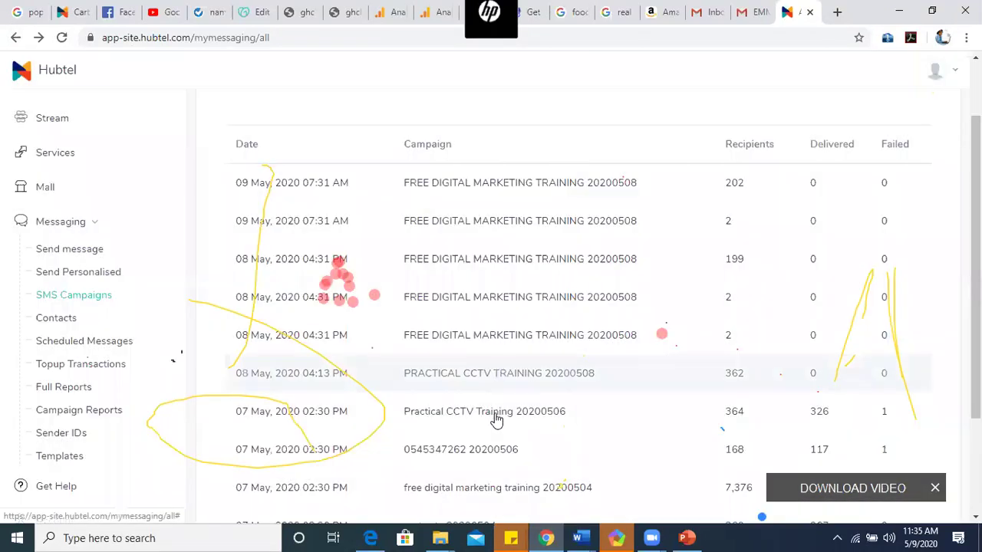
click(495, 414)
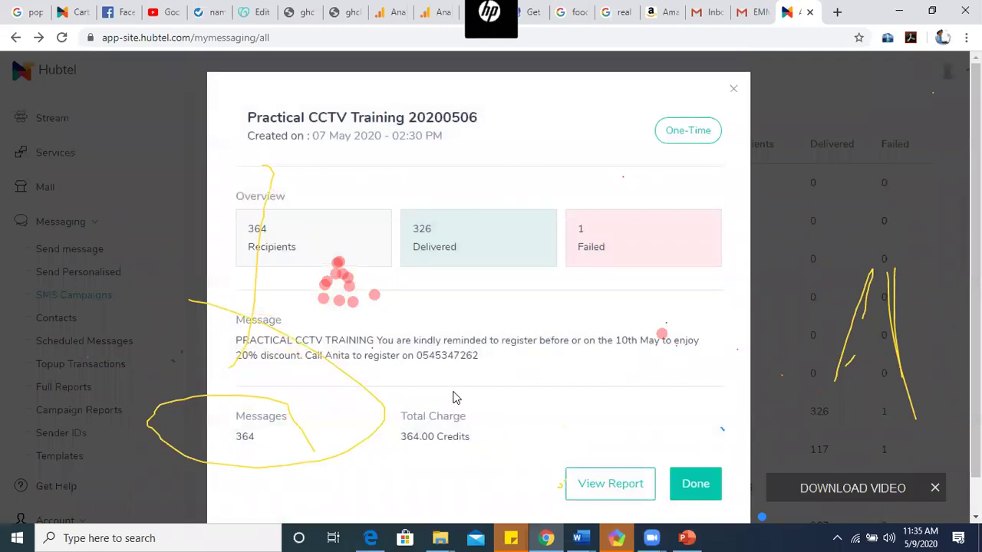
click(517, 408)
click(495, 416)
click(494, 427)
Check the fees reminder and free digital marketing training 20200504 campaign details
click(476, 447)
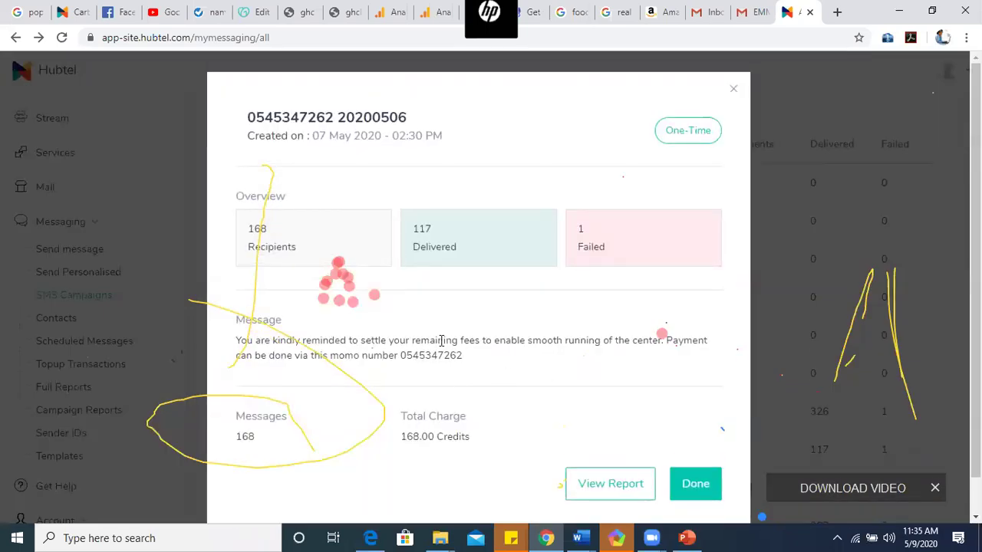
click(537, 462)
click(457, 459)
click(460, 450)
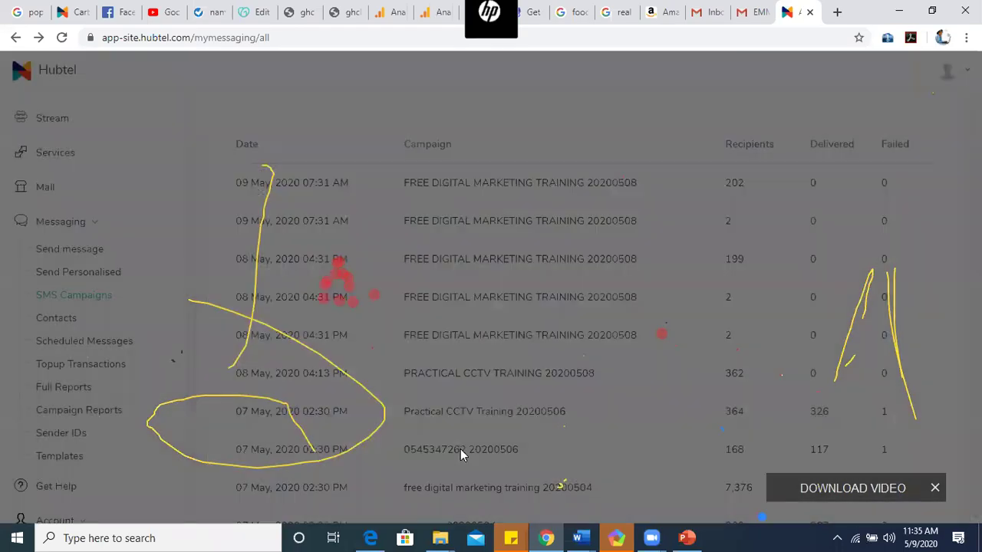
click(460, 451)
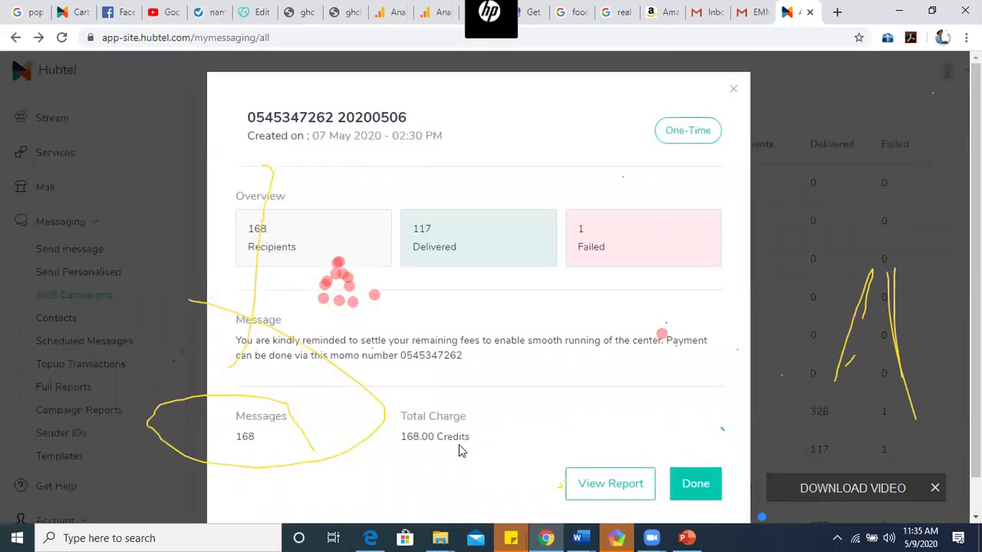
click(460, 451)
scroll(460, 451, down, 3)
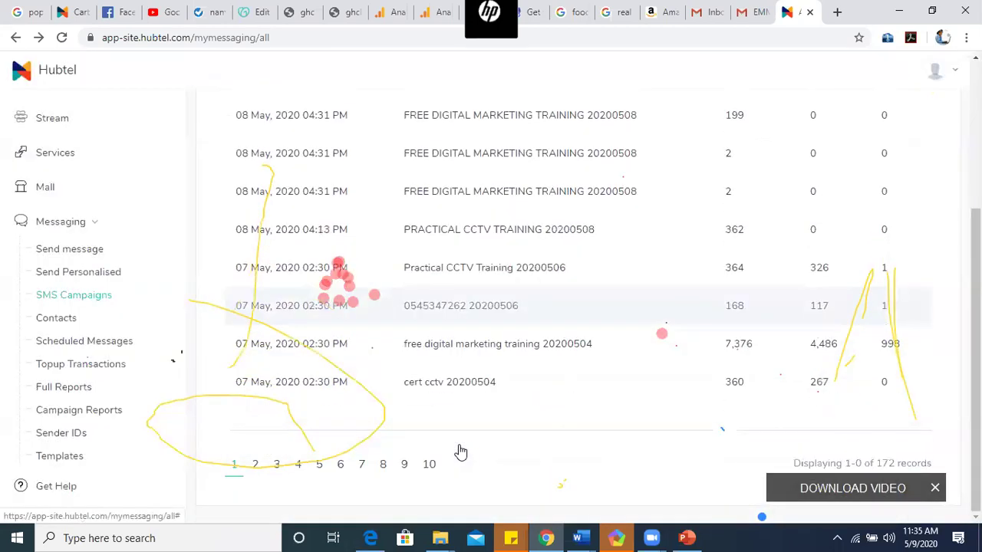
click(463, 351)
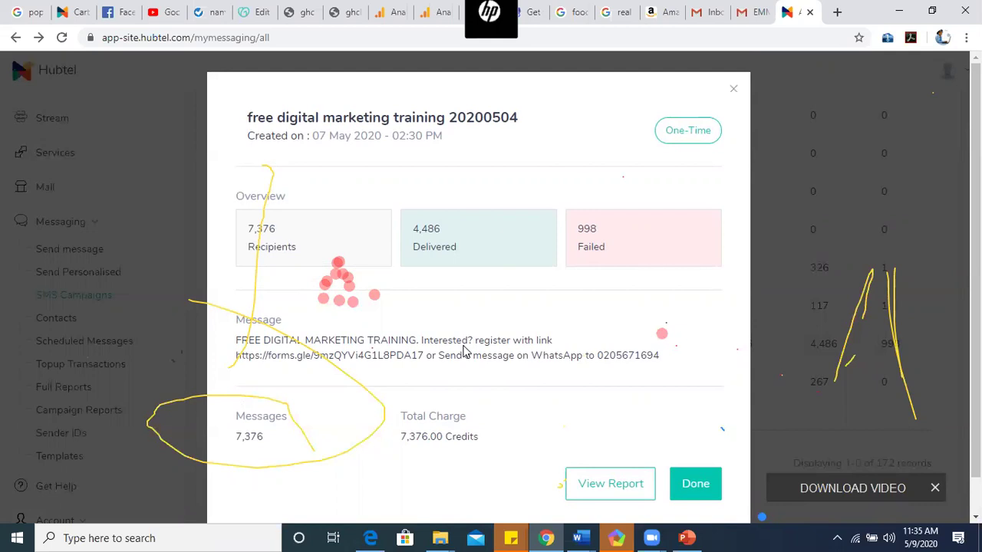
key(Escape)
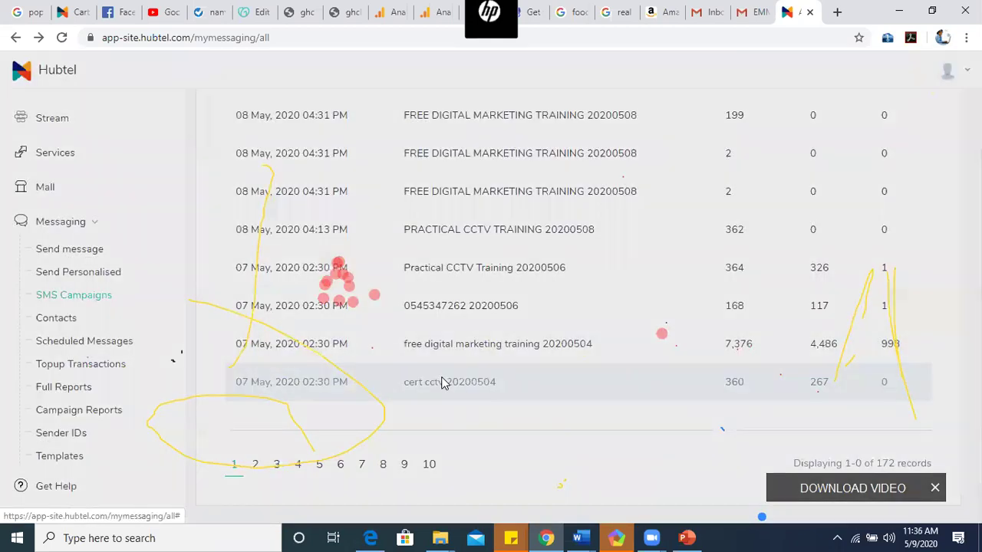
Copy the cert cctv 20200504 campaign's full message text and bring up Word's open windows
click(443, 378)
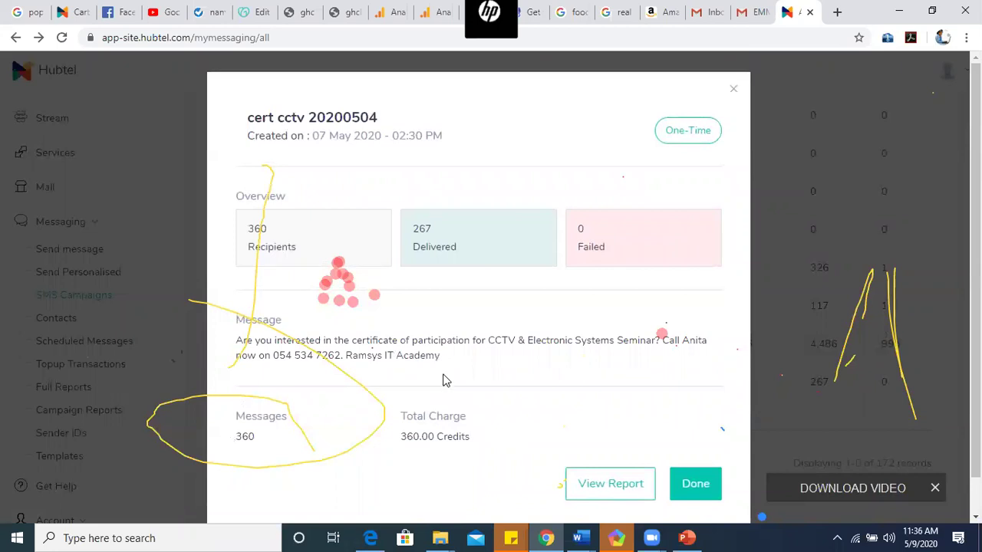
drag(421, 342, 220, 349)
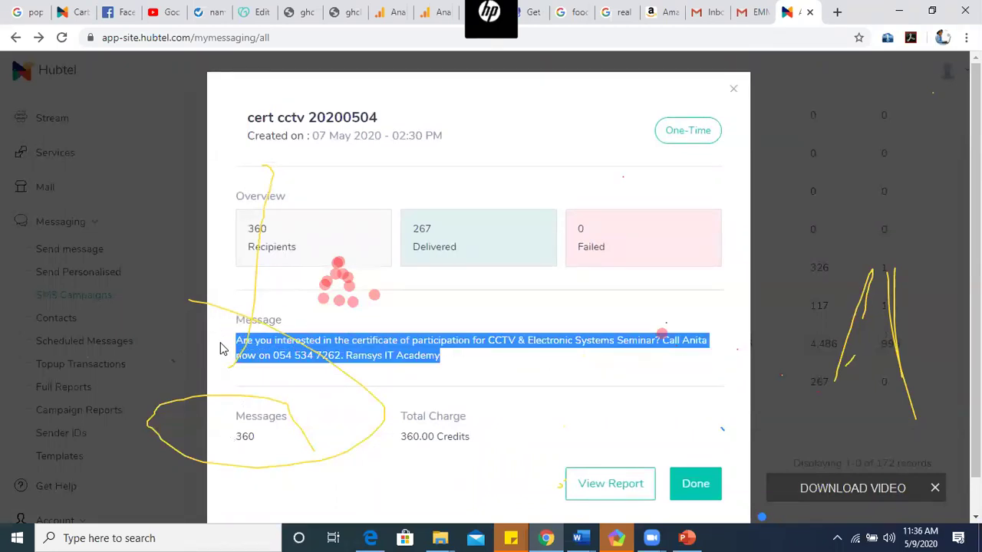
right_click(267, 343)
click(288, 354)
click(580, 538)
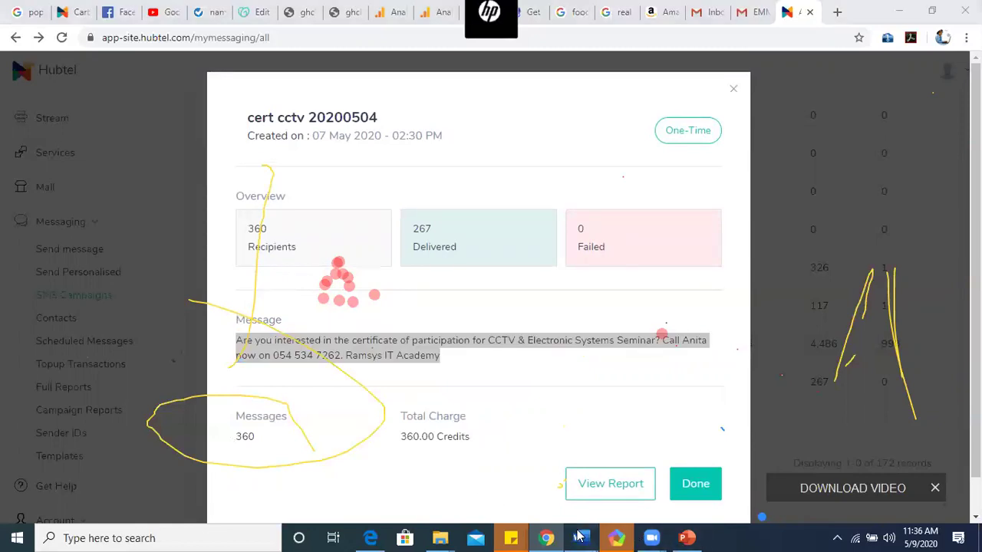
mouse_move(589, 502)
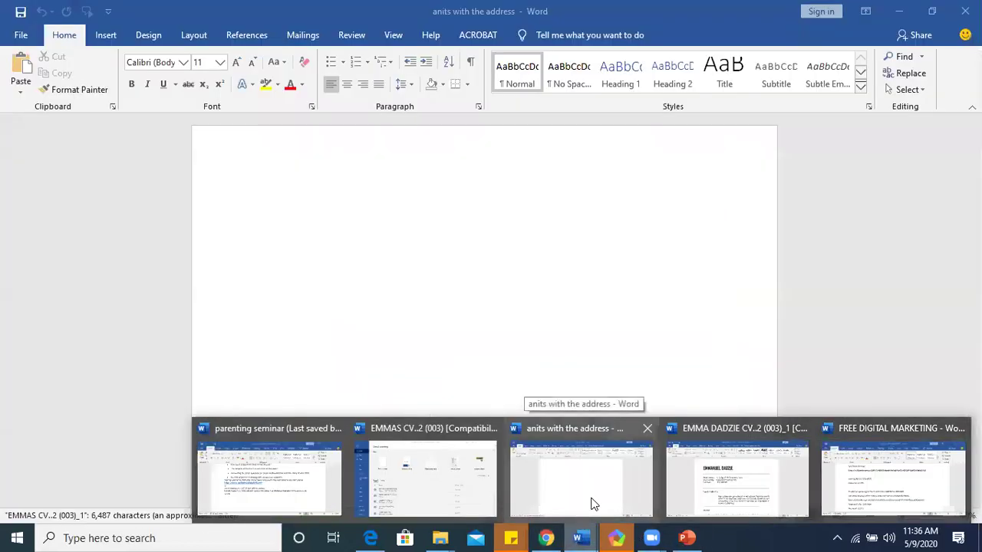
Paste the message into the 'anits with the address' document and change 'CCTV & Electronic Systems Seminar' to 'Digital Marketing Training'
click(591, 503)
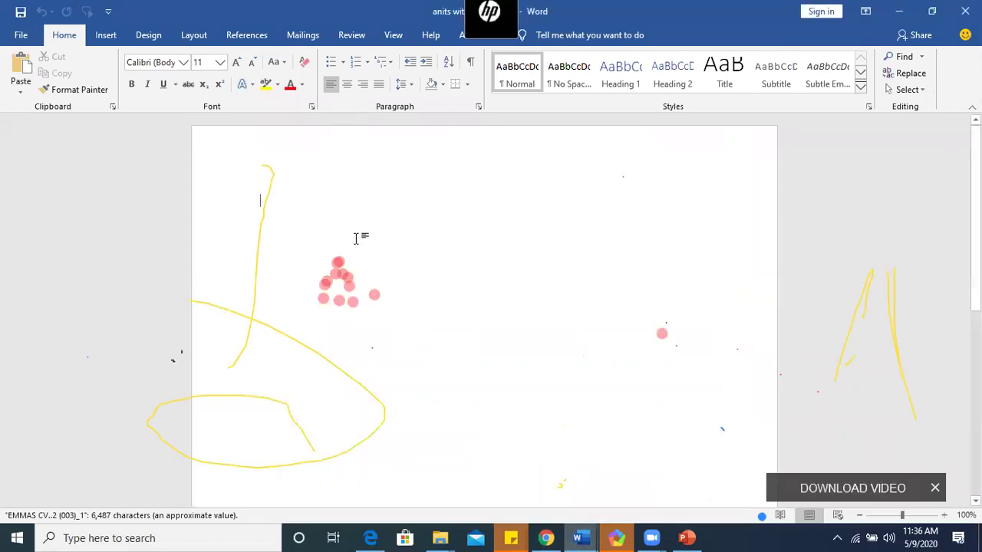
key(ctrl+v)
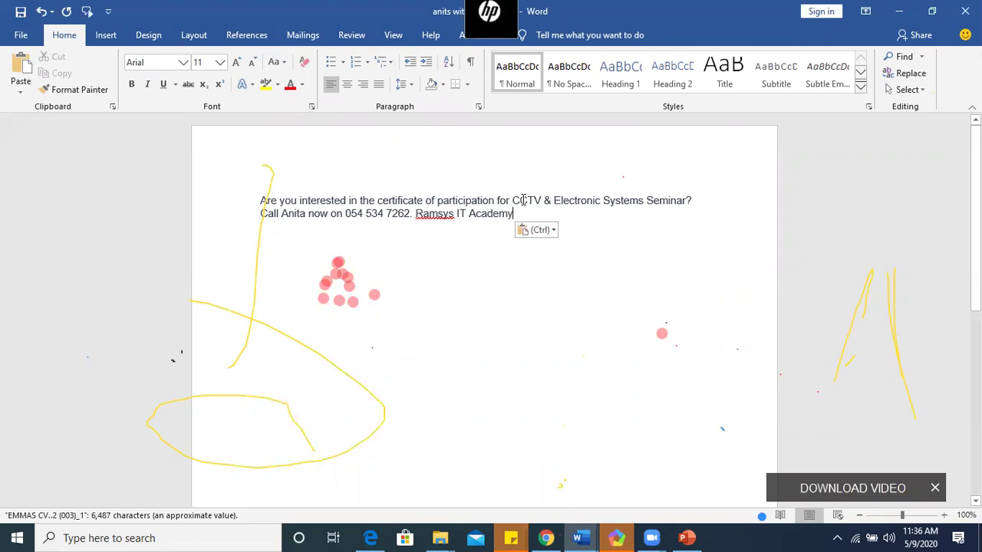
drag(514, 200, 687, 209)
text(THE)
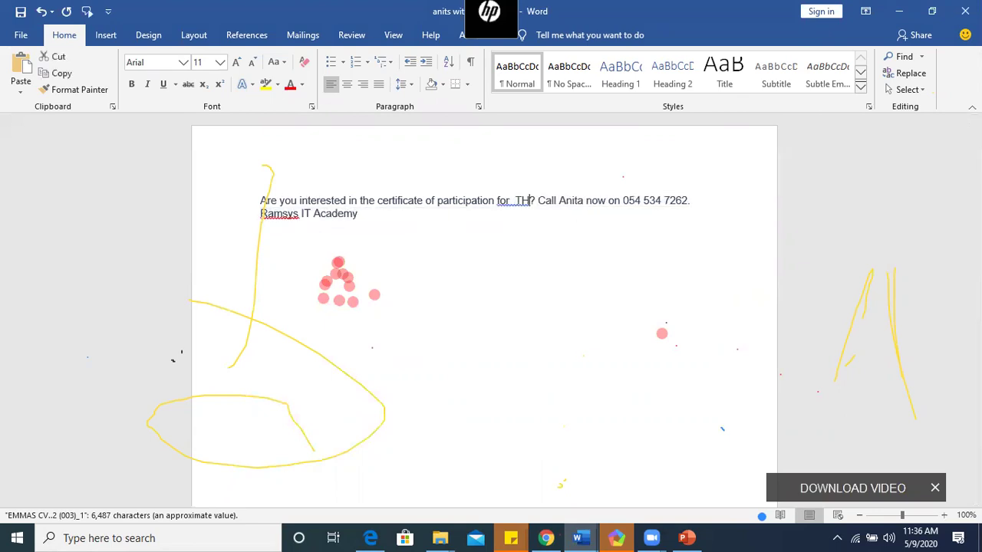
key(BackSpace)
key(BackSpace)
key(BackSpace)
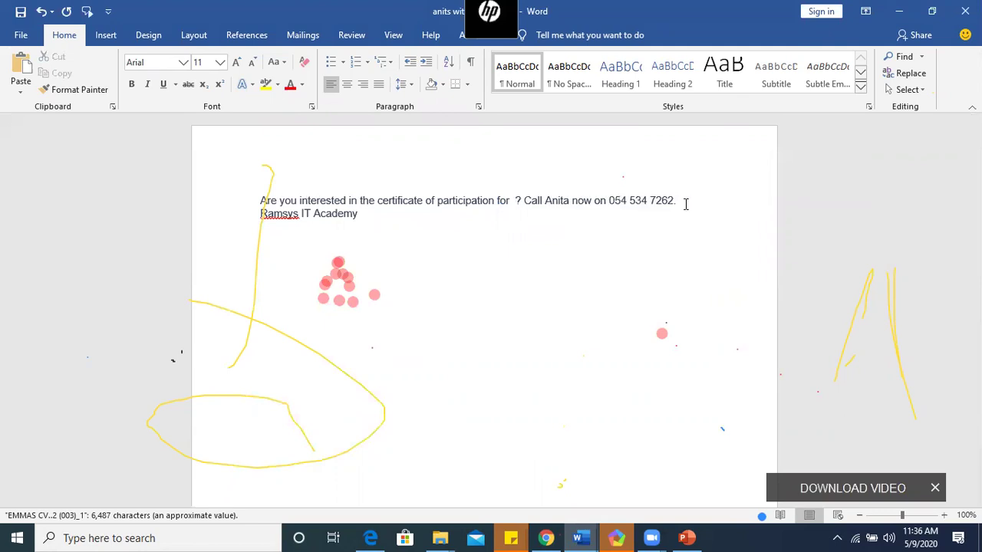
text(DI)
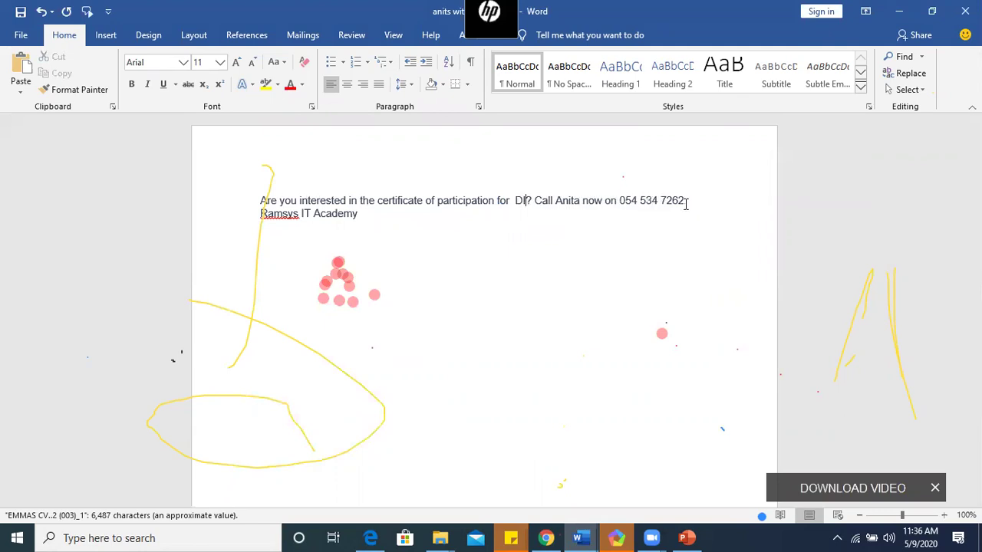
key(BackSpace)
text(igir)
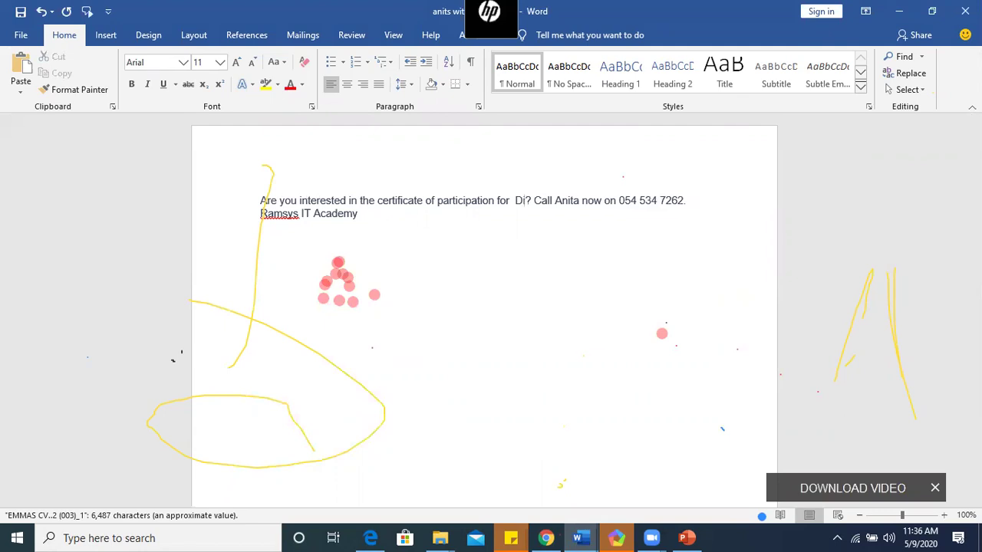
key(BackSpace)
text(tal )
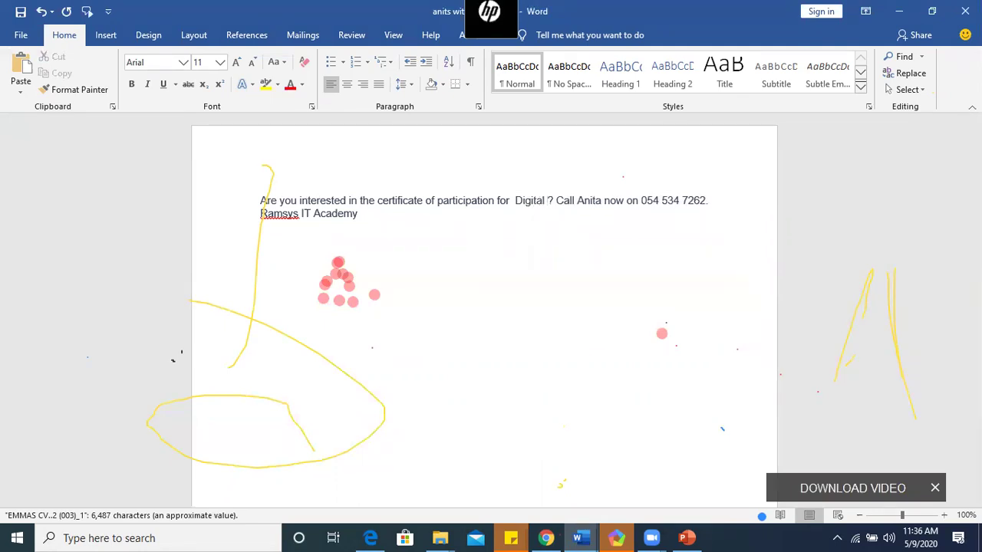
text(Markr)
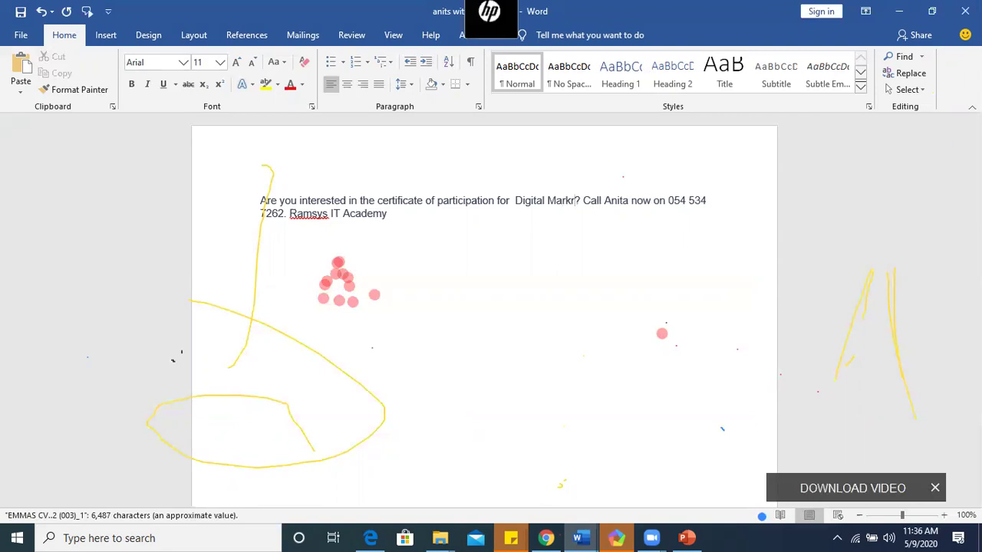
key(BackSpace)
text(eting)
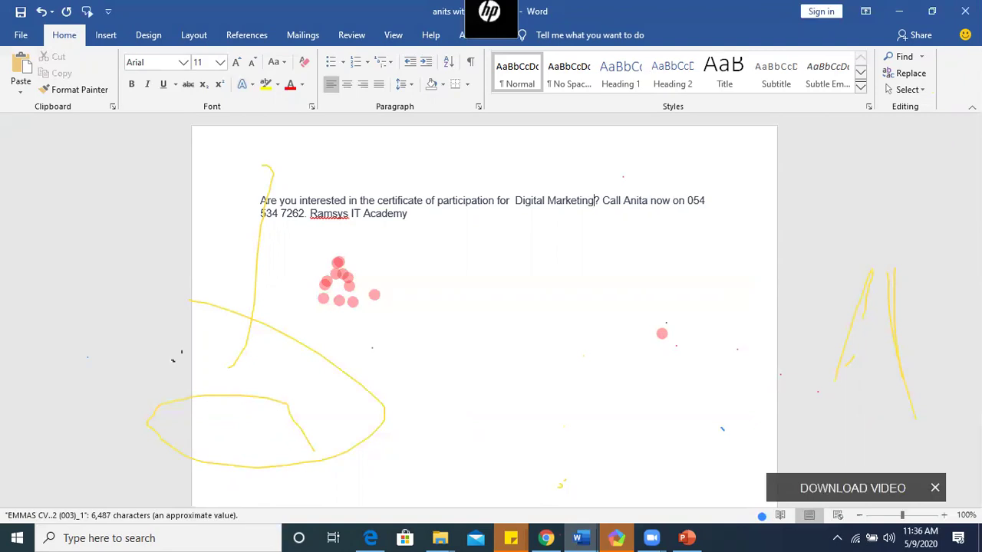
text( T)
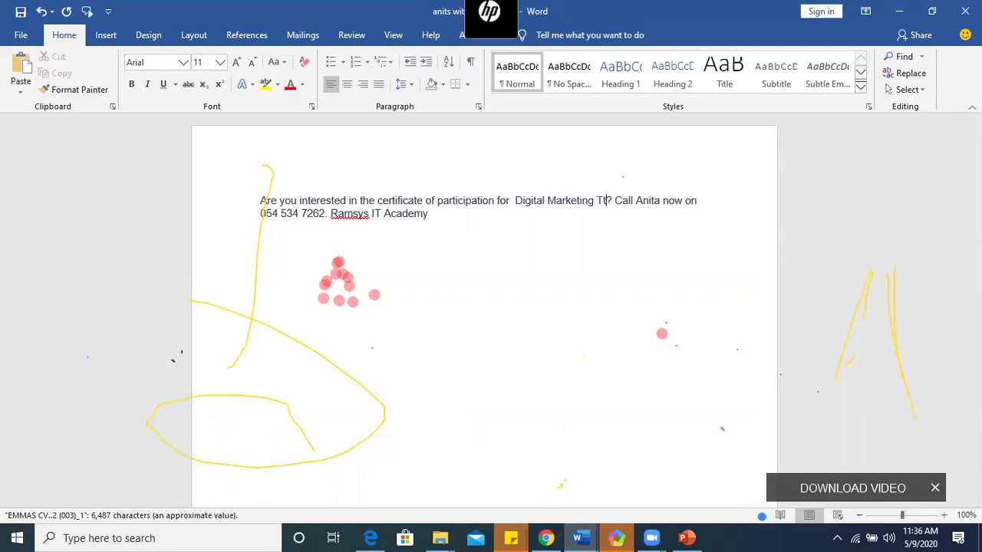
text(ra)
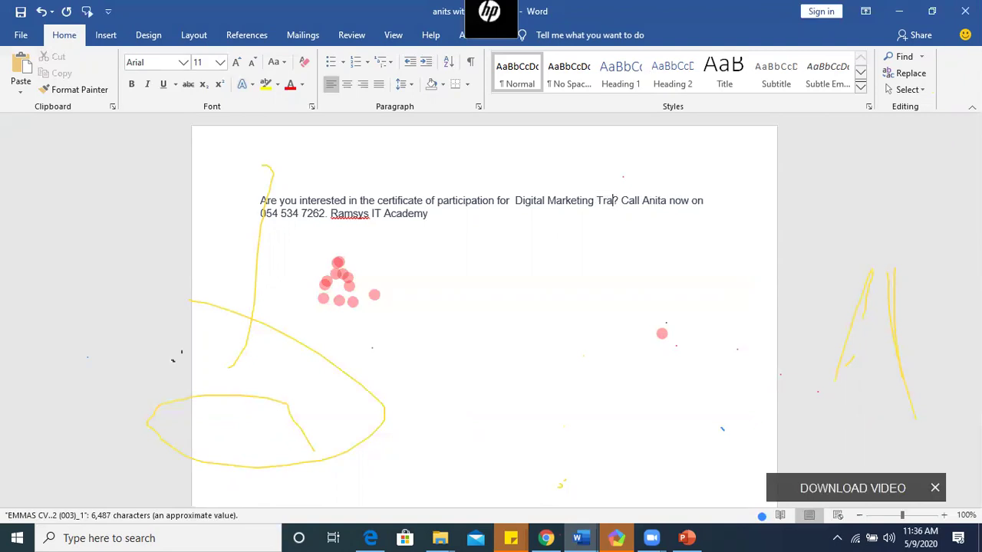
text(ining)
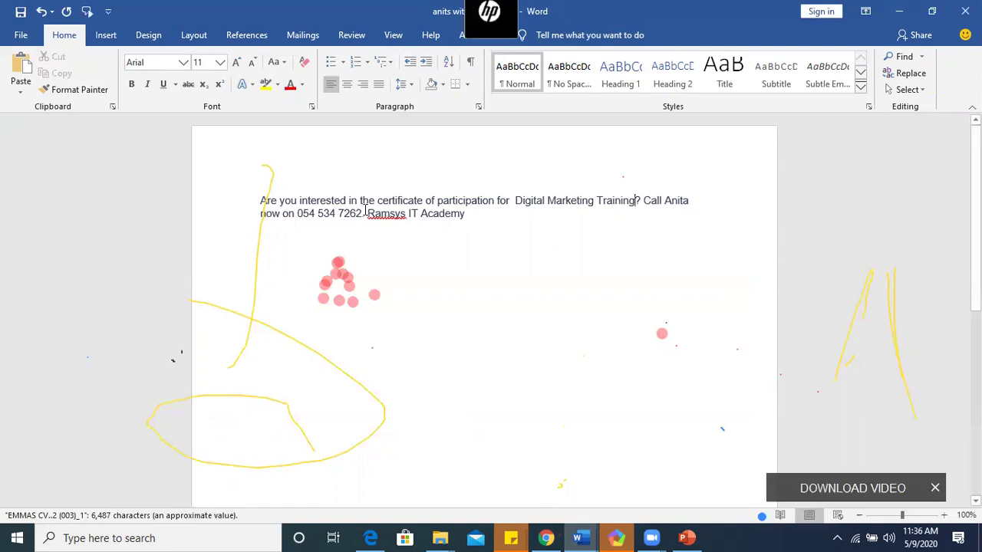
Delete the Ramsys IT Academy sign-off and accept the 'for Digital' spelling correction
drag(463, 214, 367, 214)
key(Delete)
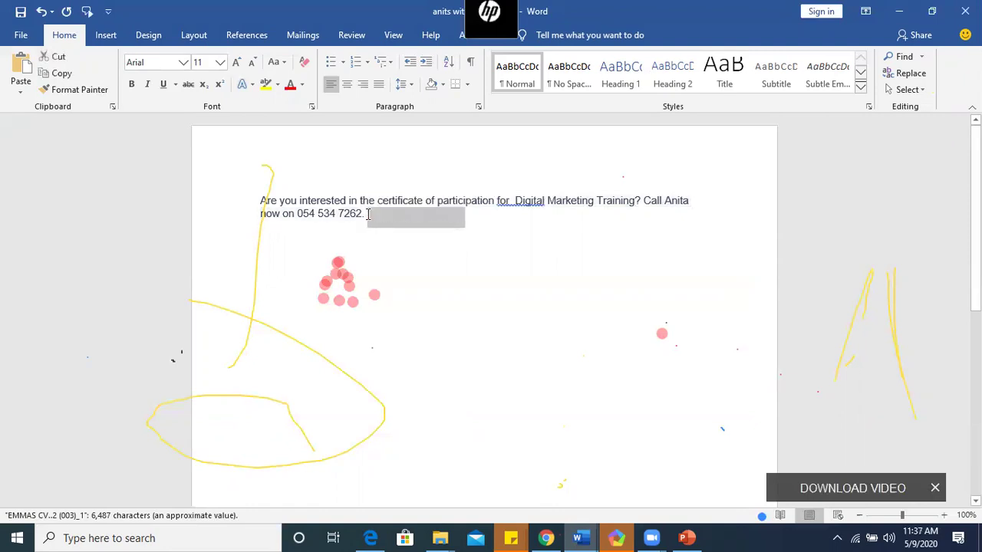
right_click(528, 200)
click(523, 217)
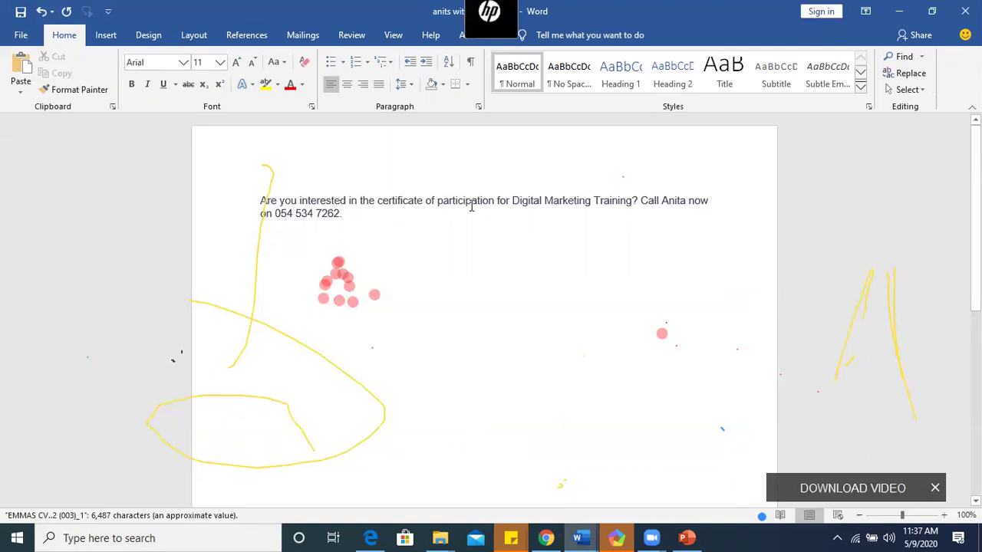
Replace the word 'participation' with 'completion'
click(496, 202)
key(BackSpace)
key(BackSpace)
key(BackSpace)
key(BackSpace)
key(BackSpace)
key(BackSpace)
key(BackSpace)
key(BackSpace)
key(BackSpace)
key(BackSpace)
key(BackSpace)
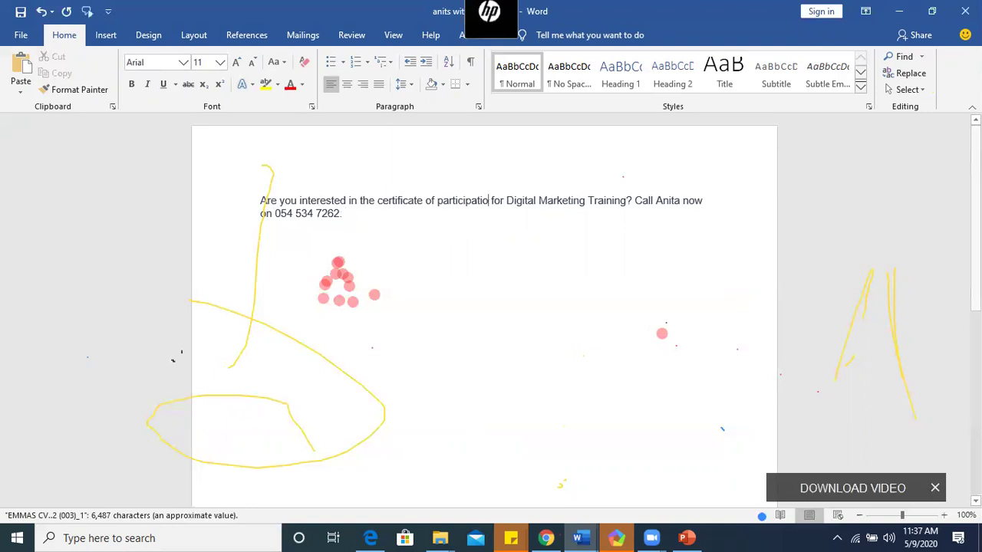
key(BackSpace)
key(BackSpace)
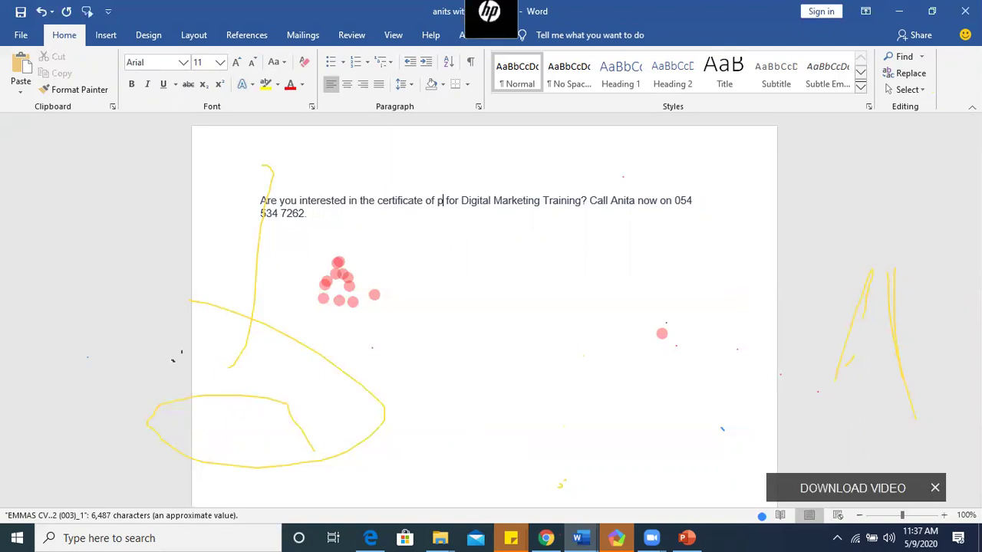
text(com)
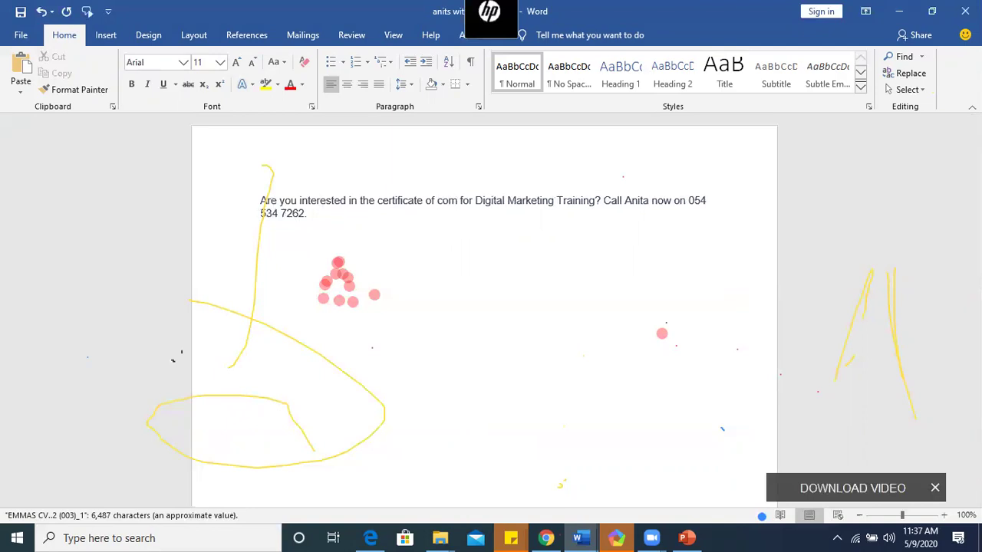
text(pleti)
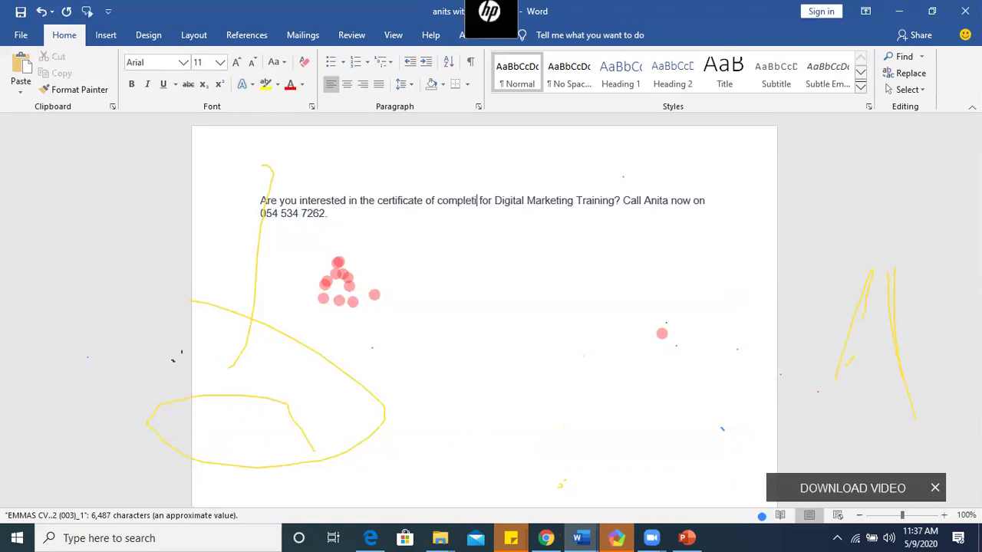
text(on)
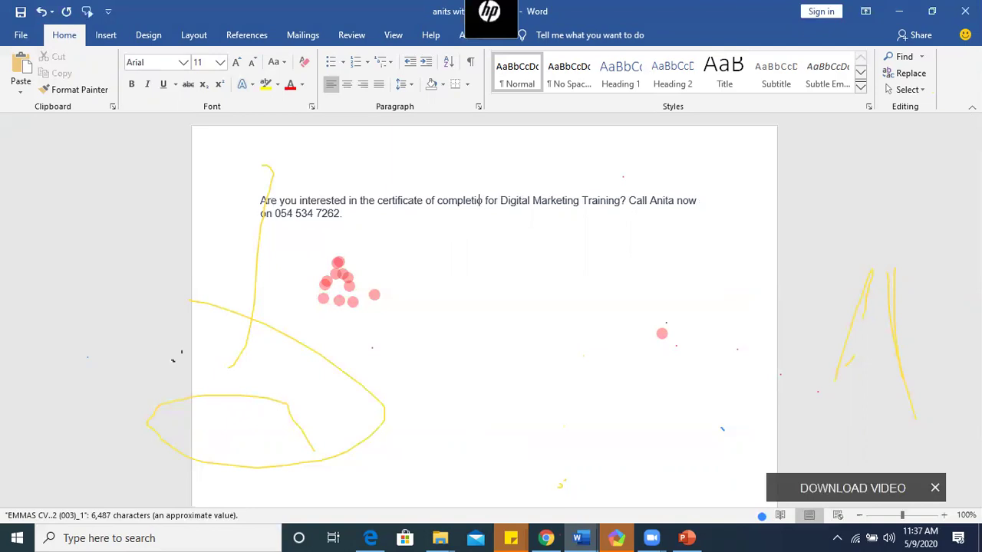
Change the word 'certificate' to uppercase with Change Case
click(451, 271)
drag(424, 203, 378, 201)
click(278, 63)
click(305, 115)
Make 'Digital Marketing Training' uppercase with Change Case
click(452, 320)
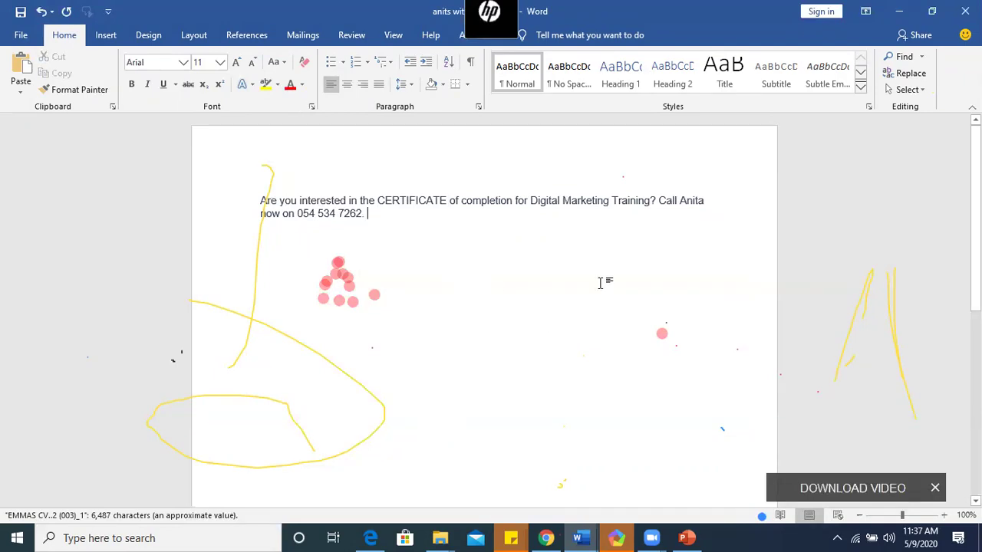
drag(652, 205, 531, 203)
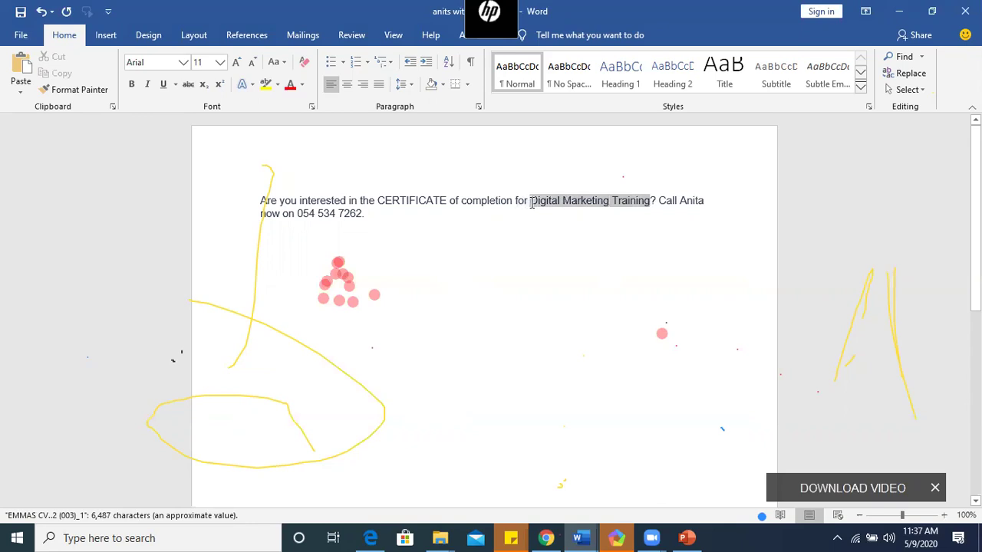
click(277, 62)
click(305, 119)
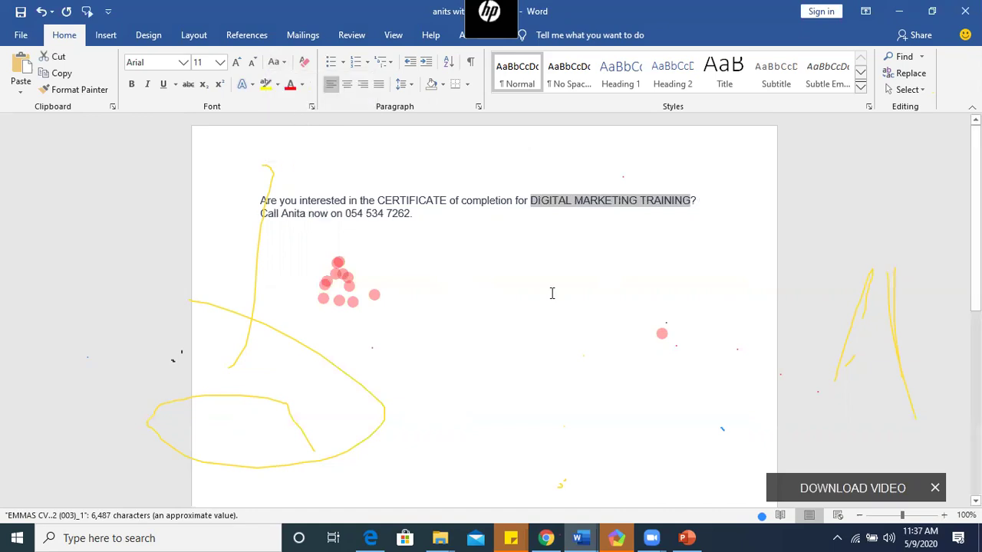
click(585, 300)
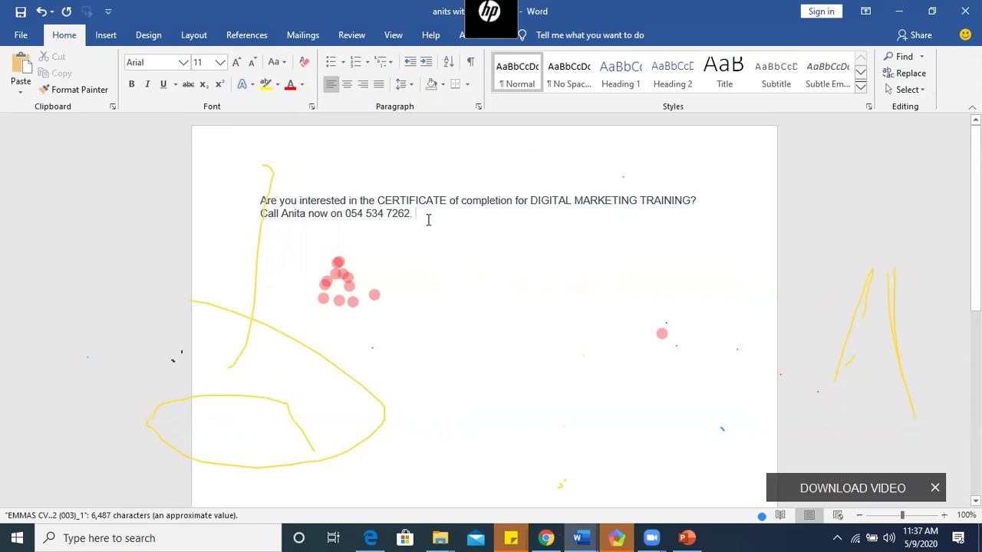
Copy the whole promotional paragraph
triple_click(350, 206)
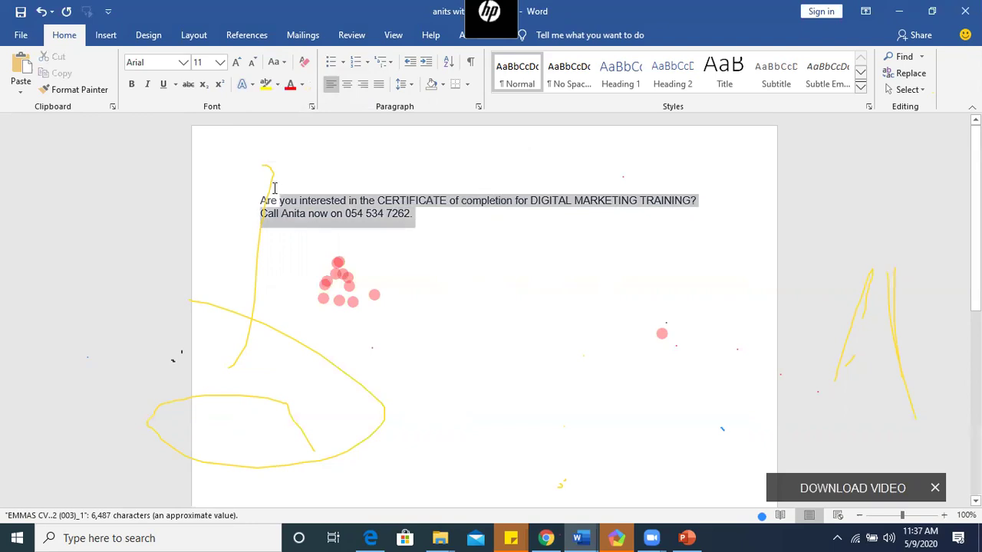
right_click(329, 217)
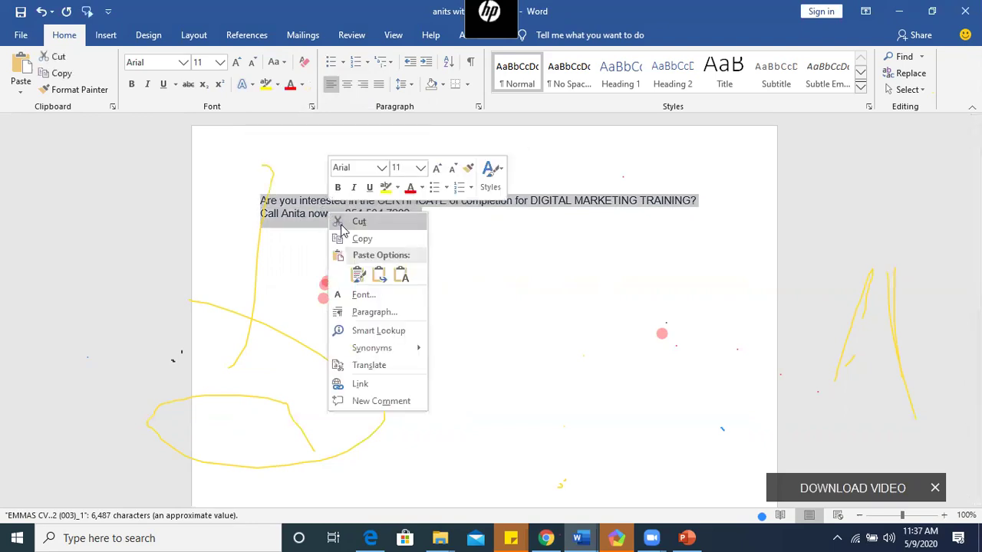
click(353, 238)
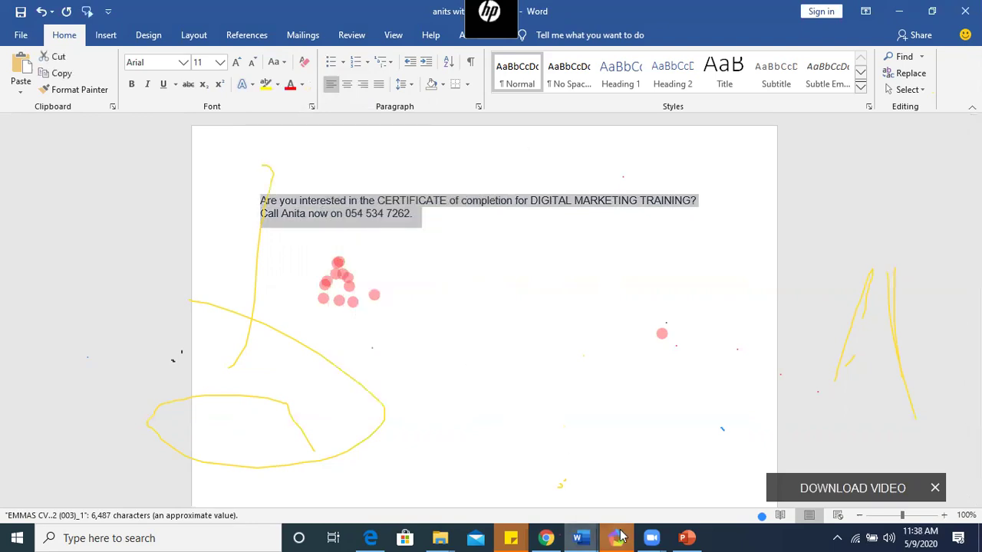
Paste and send the capitalised certificate message in the WhatsApp Business chat, then return to Chats
click(617, 538)
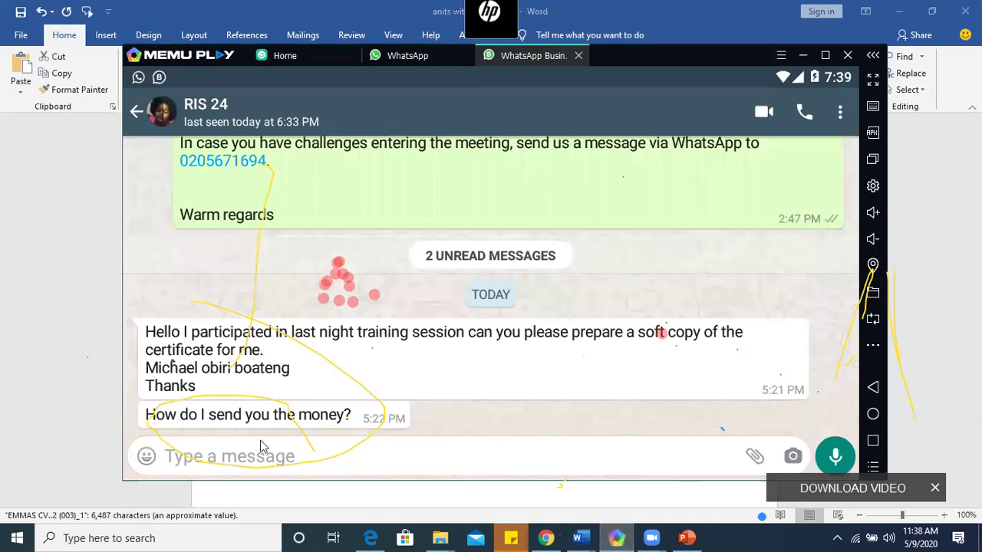
key(ctrl+v)
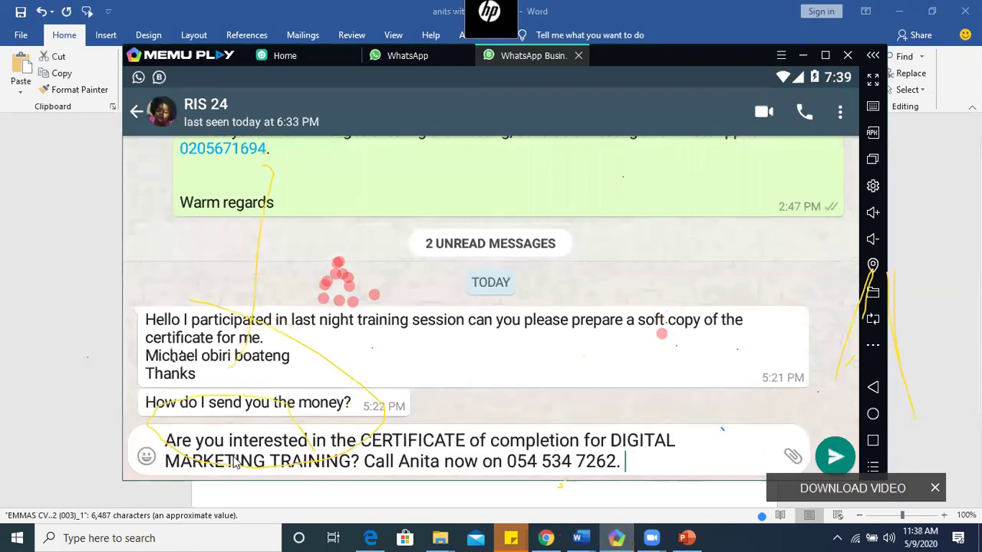
key(Return)
key(Return)
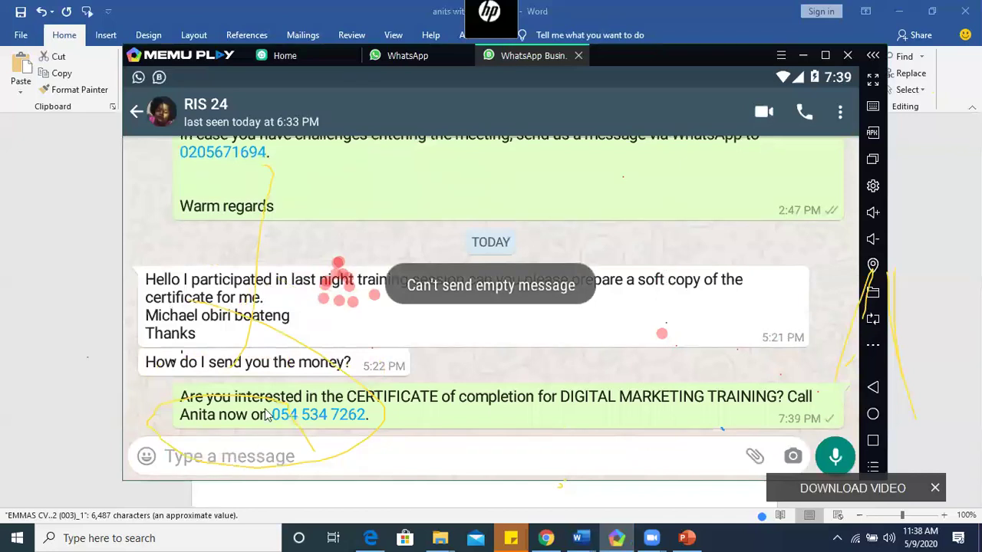
key(Escape)
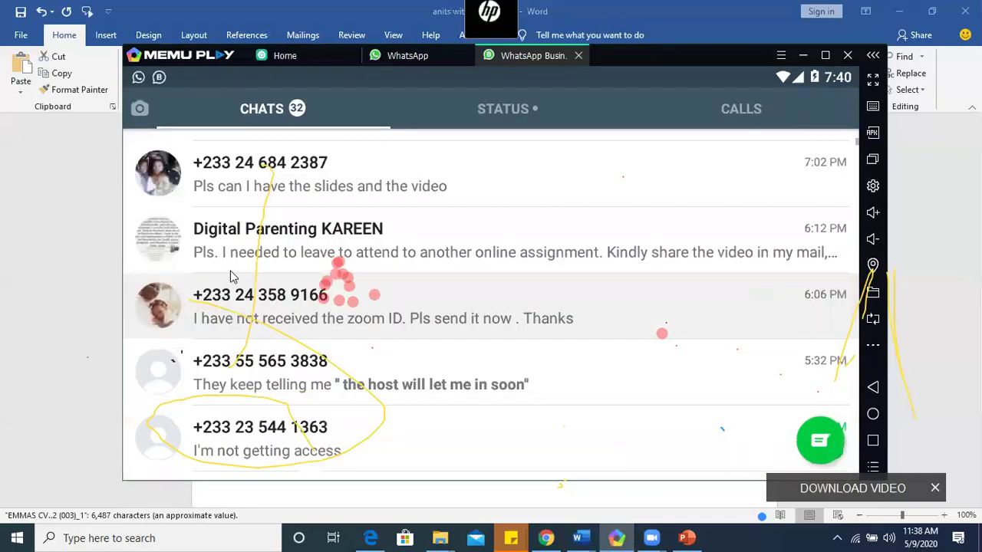
Read the unread chat, the 'but call anita' chat and the 'Paid' chat
scroll(322, 226, up, 5)
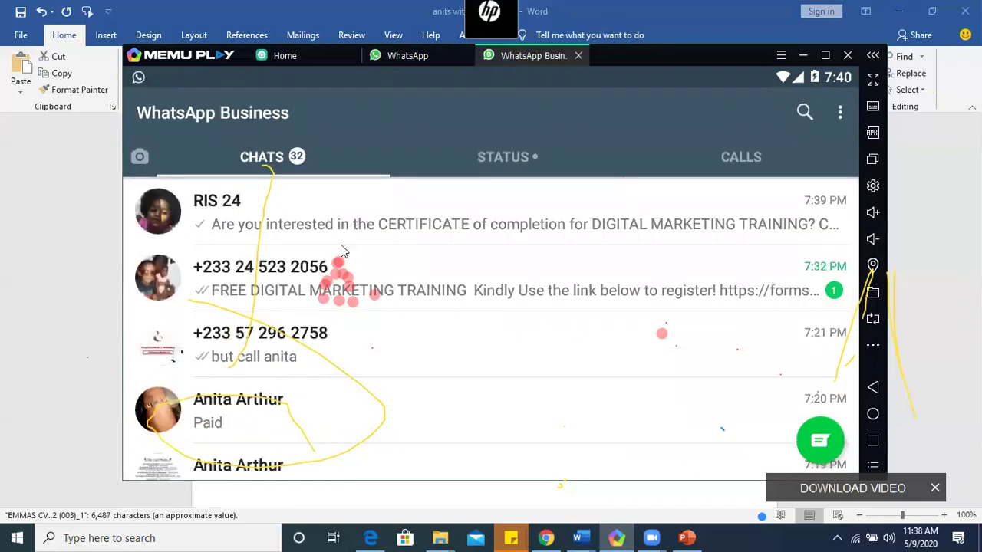
click(347, 292)
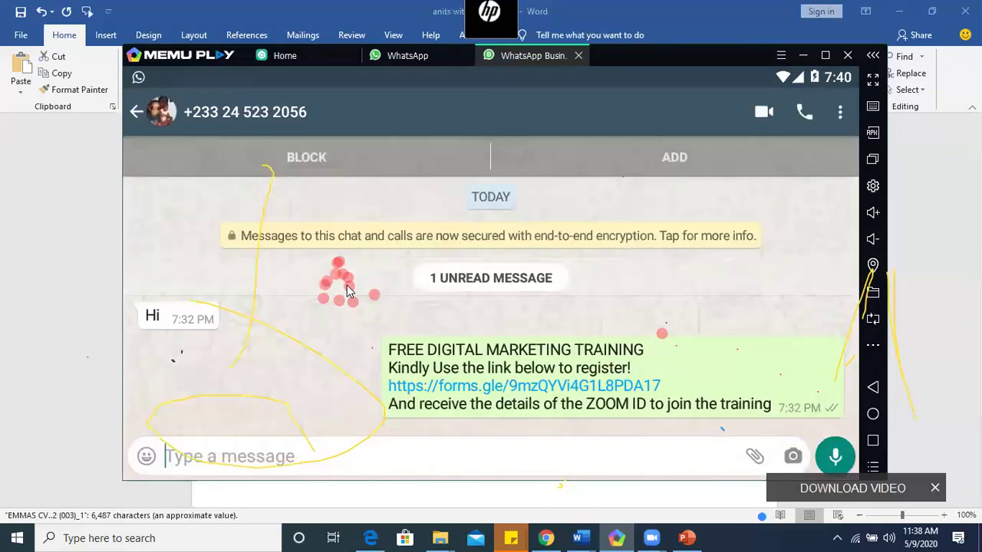
key(Escape)
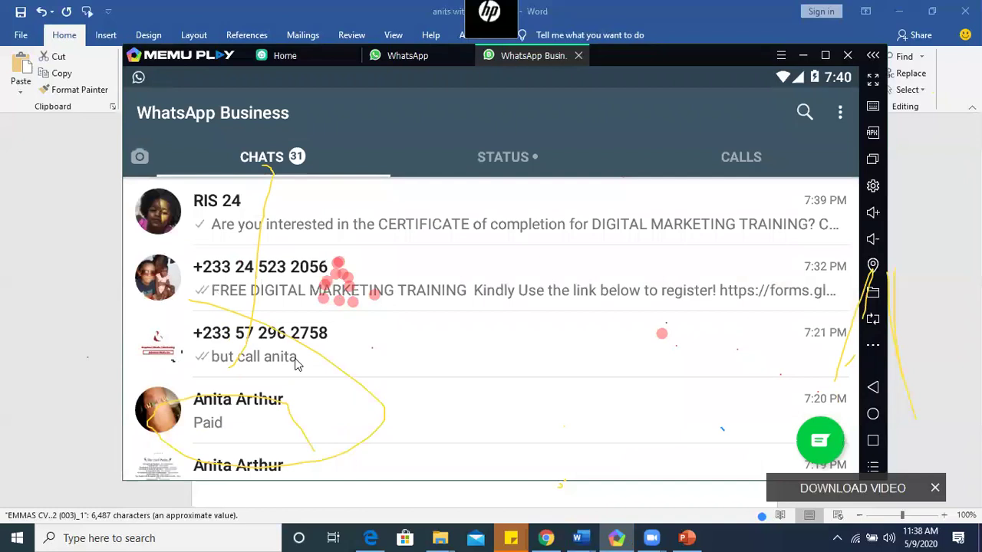
click(303, 352)
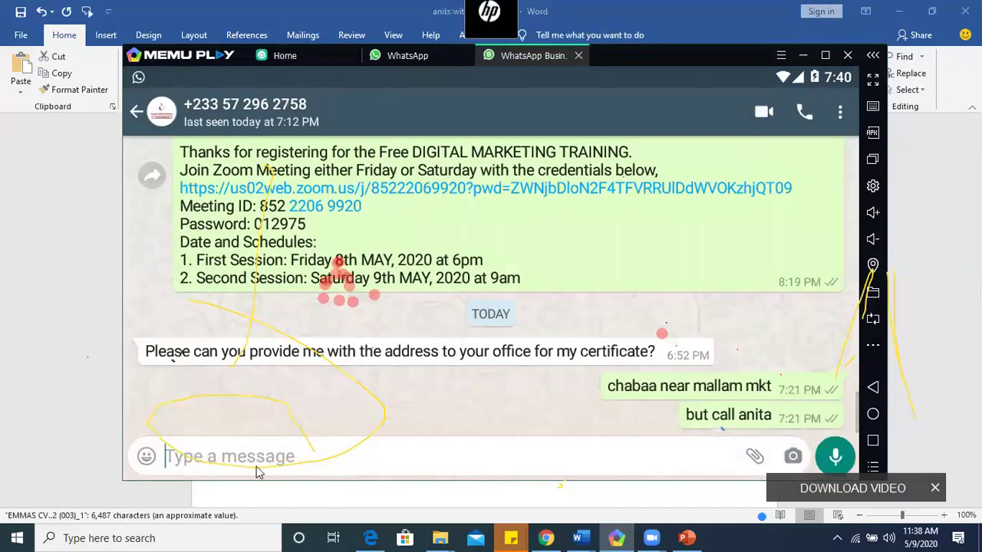
key(Escape)
click(276, 435)
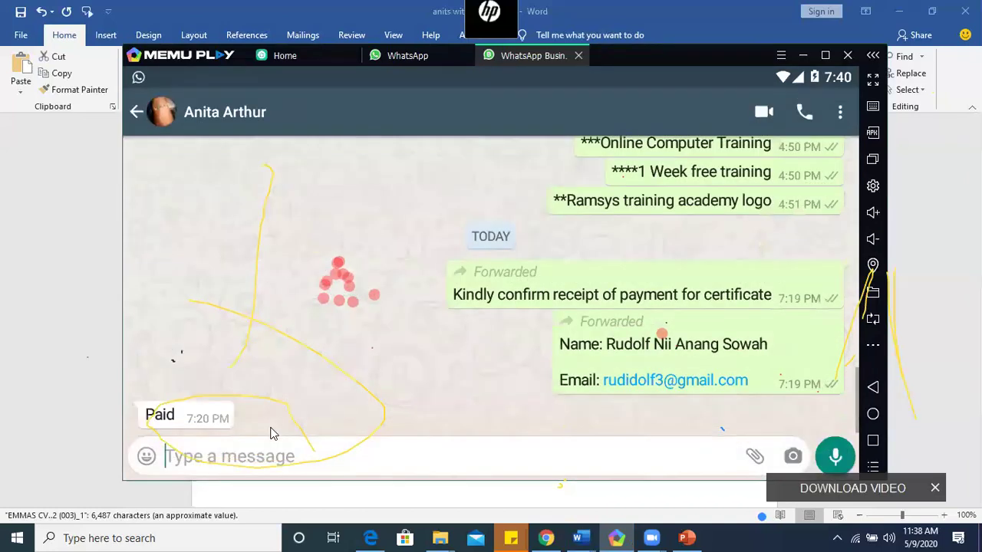
key(Escape)
Read the chat asking for the slides and video, then return to the chats list
scroll(270, 430, down, 2)
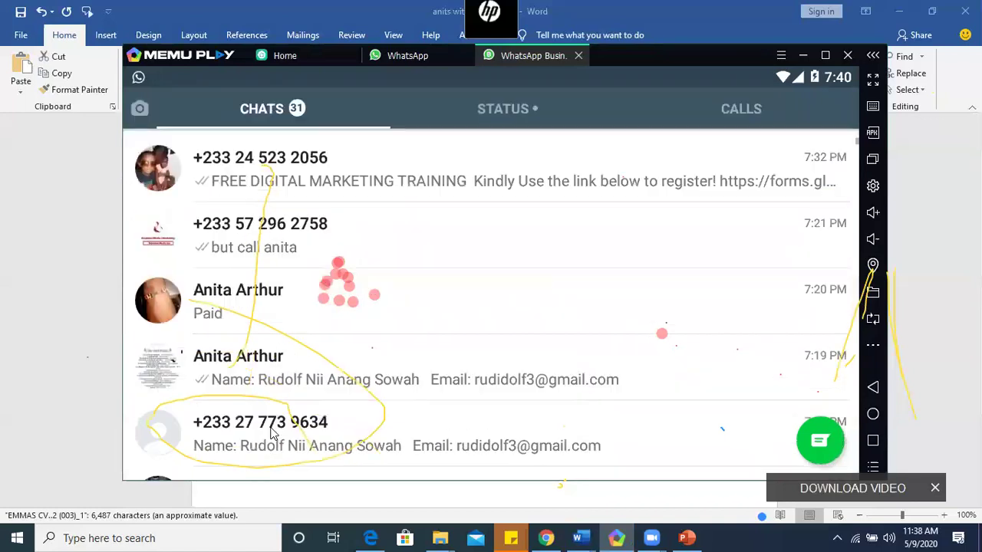
scroll(270, 423, down, 1)
scroll(270, 423, down, 1)
scroll(272, 414, down, 1)
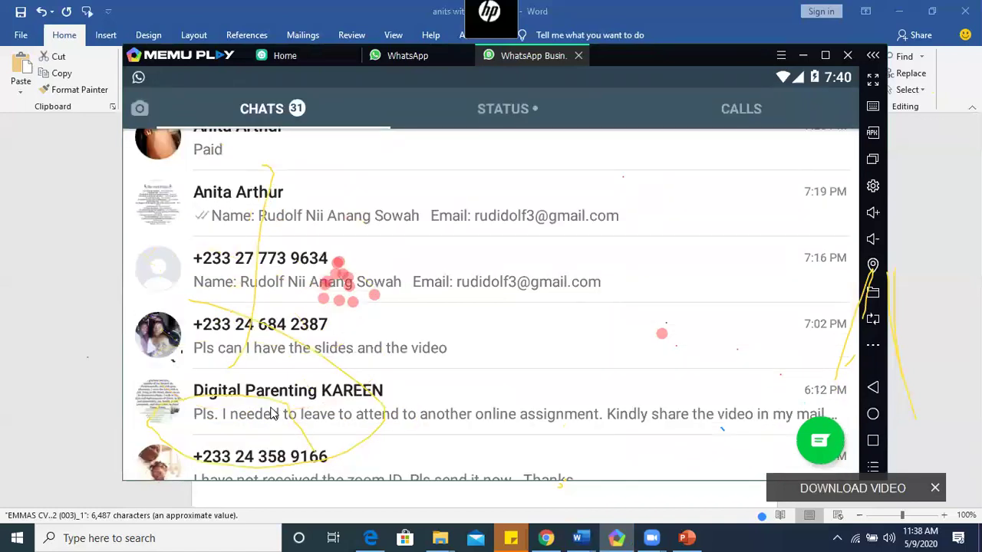
scroll(272, 411, down, 1)
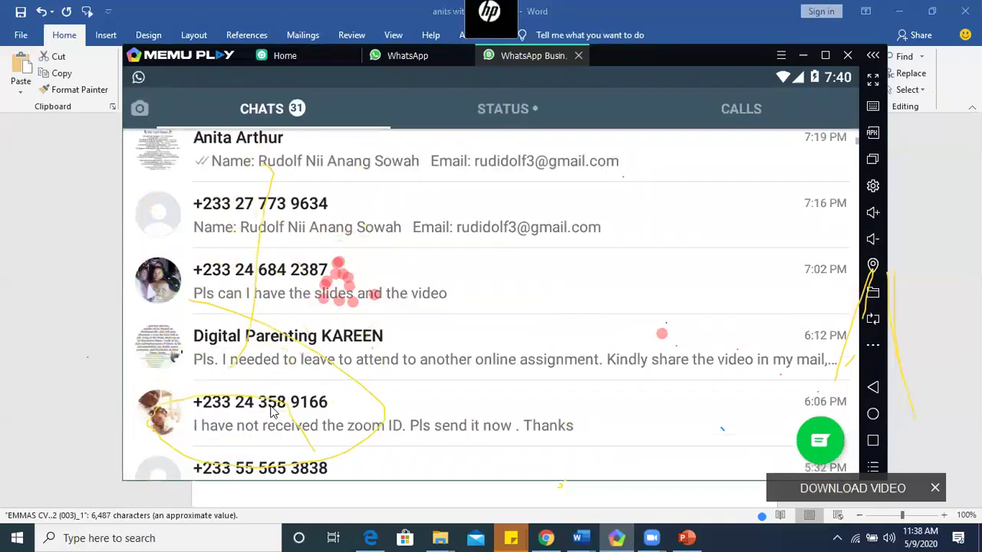
click(284, 290)
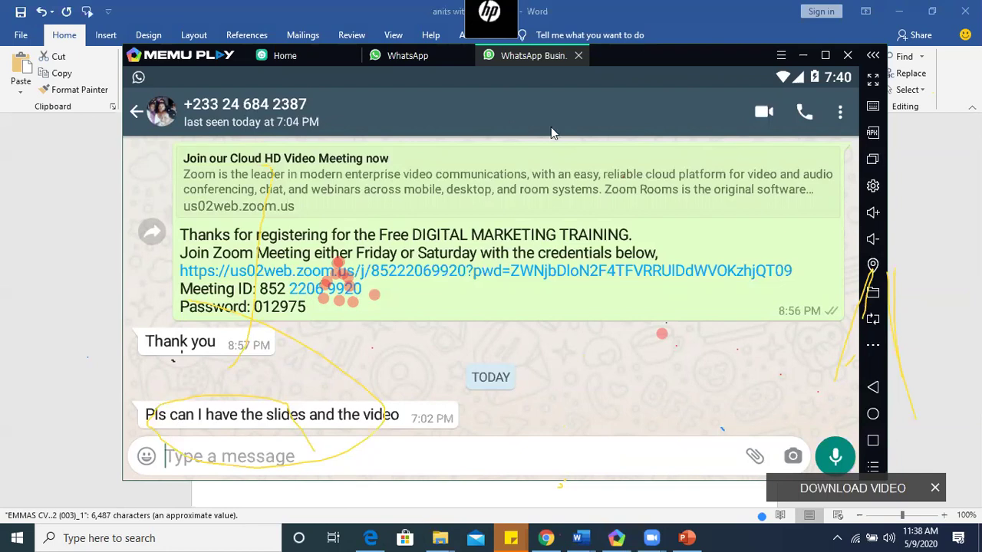
click(137, 113)
scroll(522, 279, down, 2)
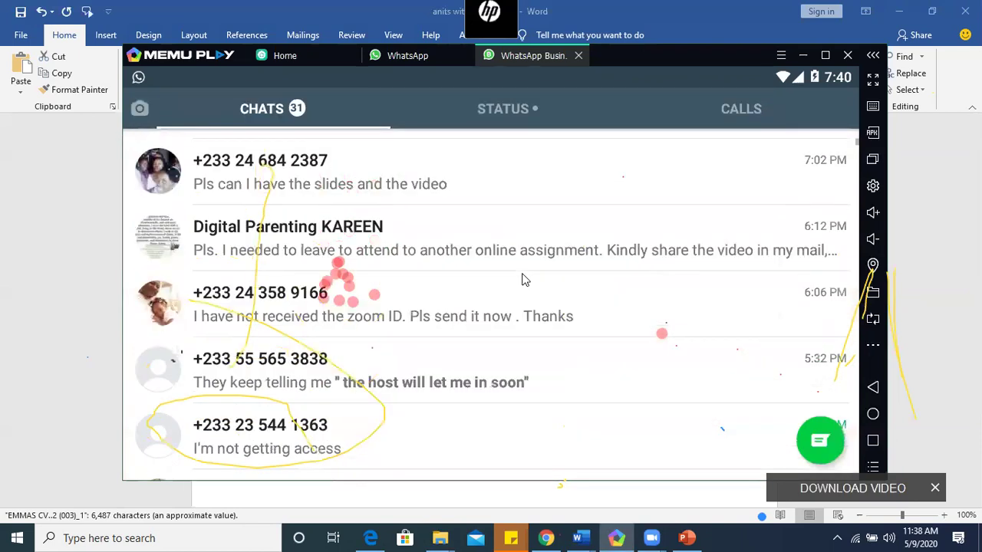
Read the chats about the missing Zoom ID and lacking meeting access, then scroll back up
click(458, 319)
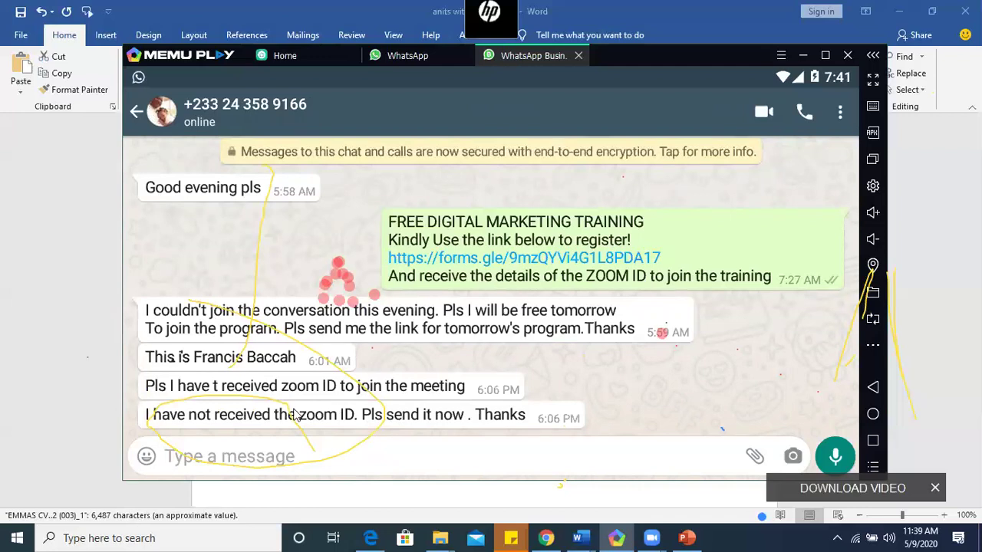
key(Escape)
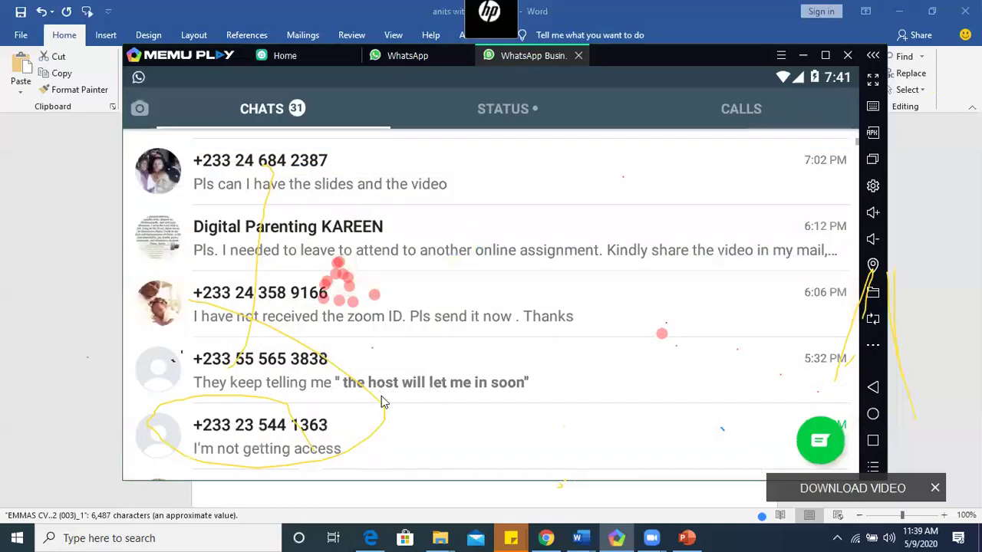
scroll(381, 389, down, 2)
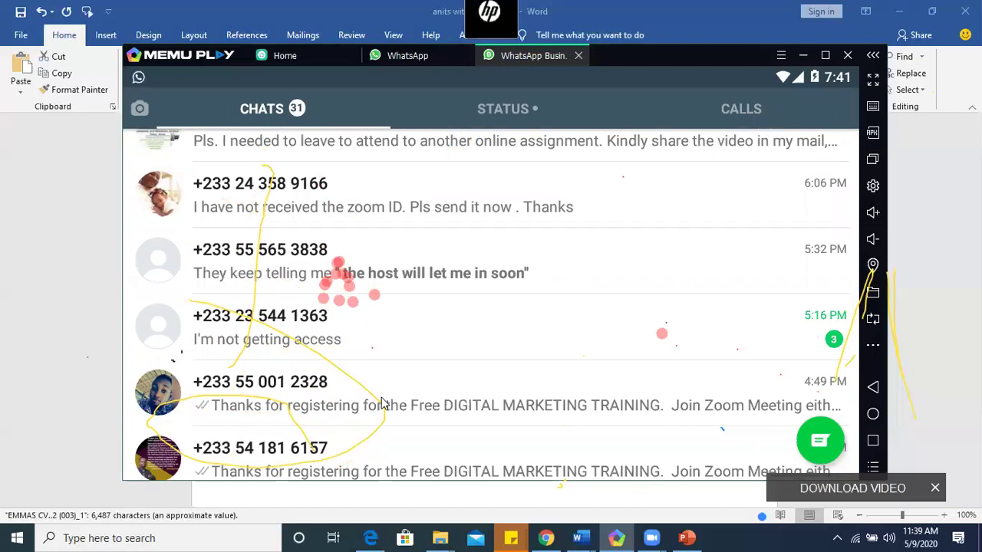
click(352, 318)
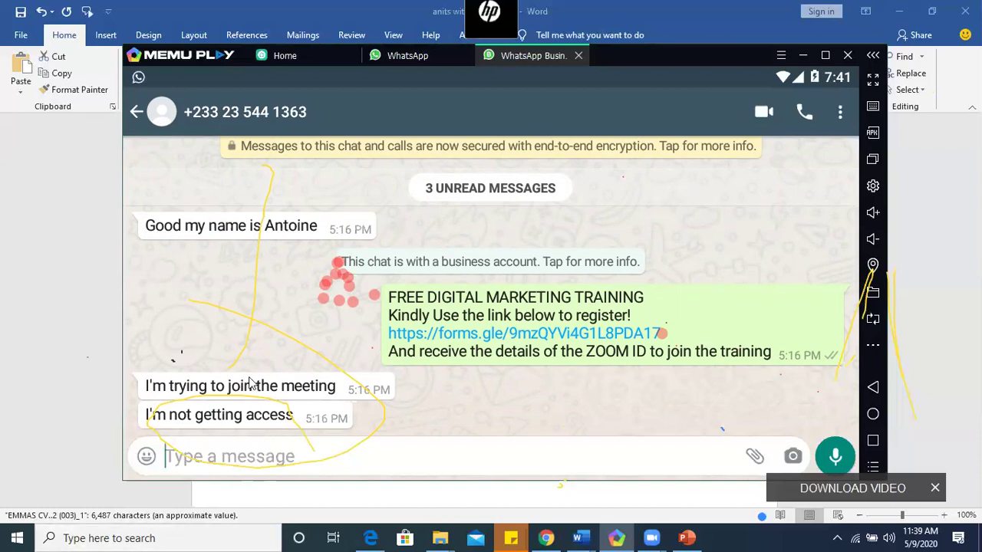
key(Escape)
scroll(397, 346, down, 10)
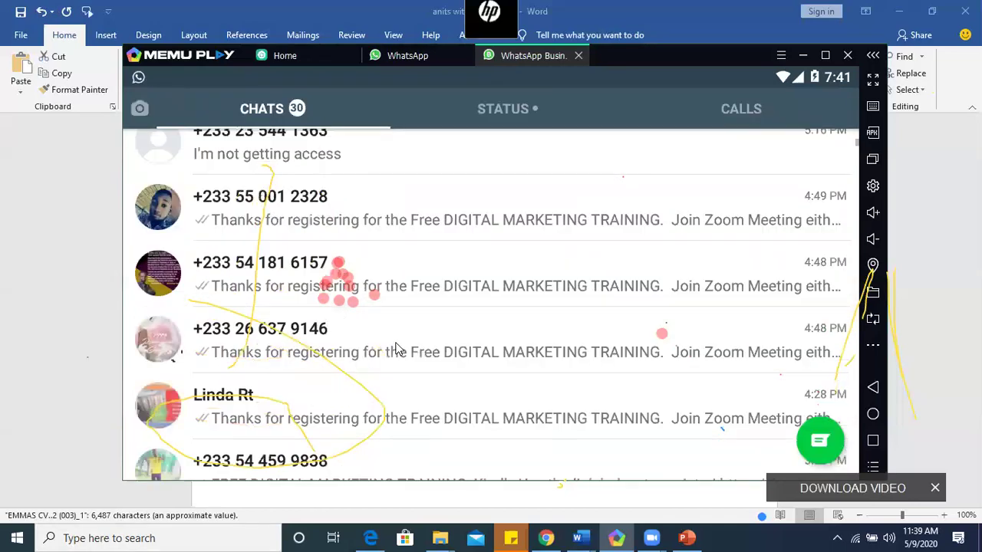
scroll(398, 337, down, 5)
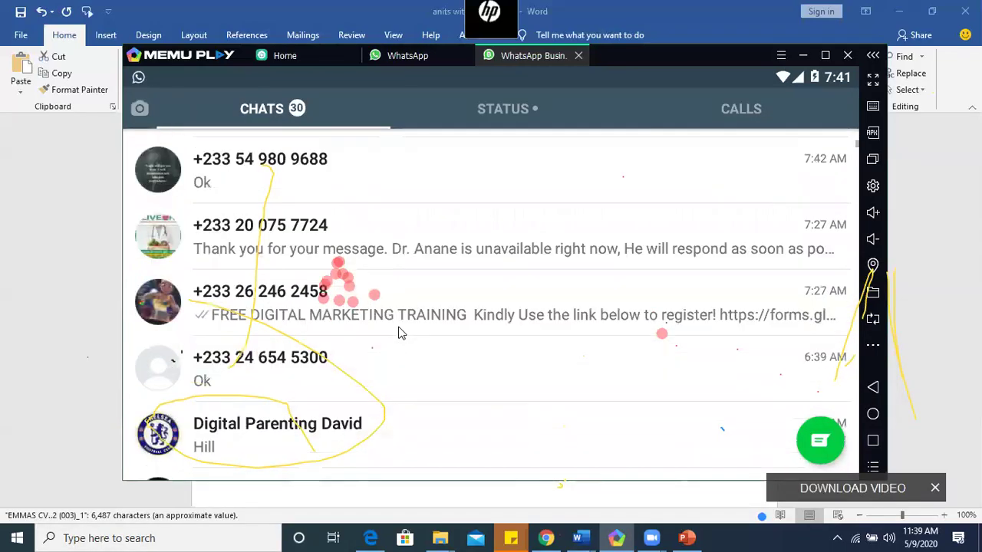
scroll(368, 279, up, 10)
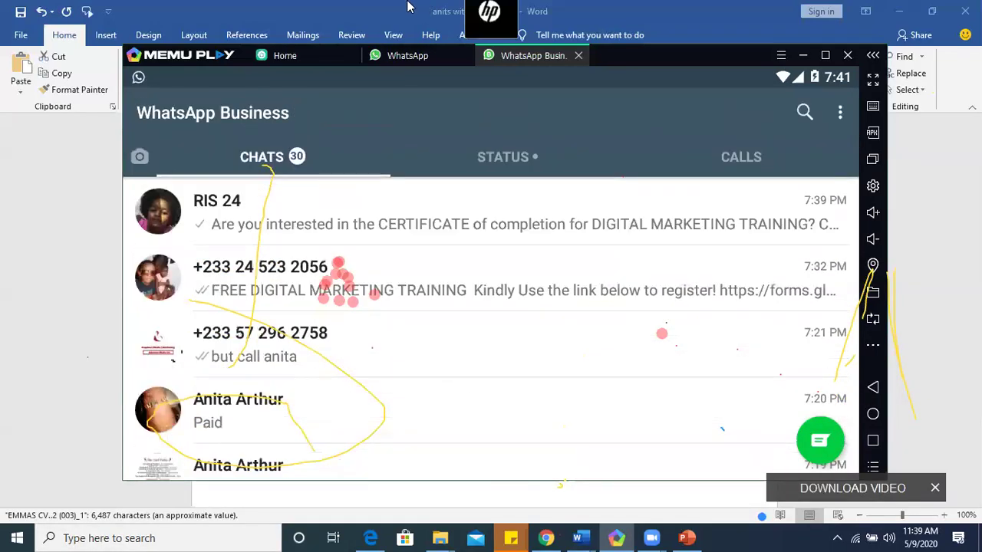
Switch to the personal WhatsApp account, checking Status and the Business account along the way
click(389, 56)
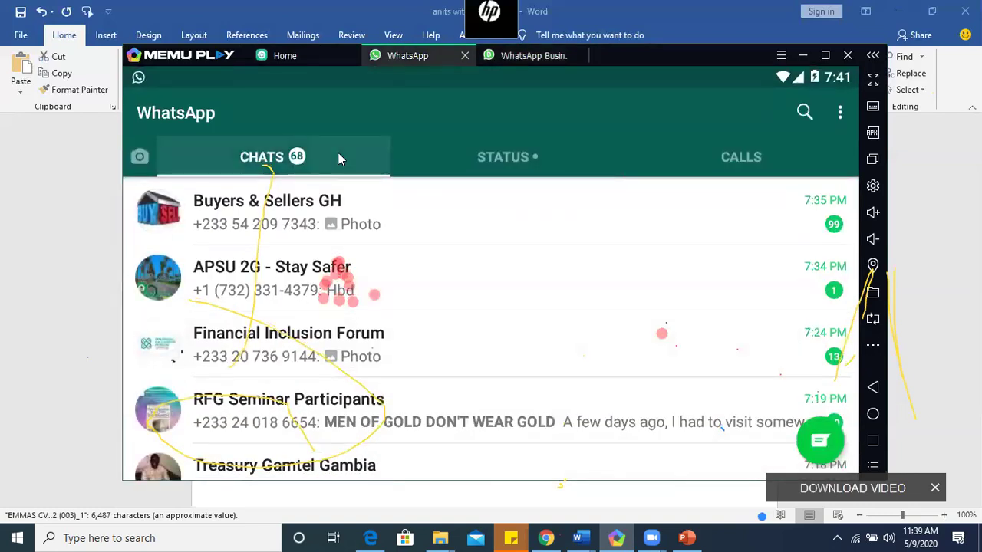
scroll(407, 345, down, 2)
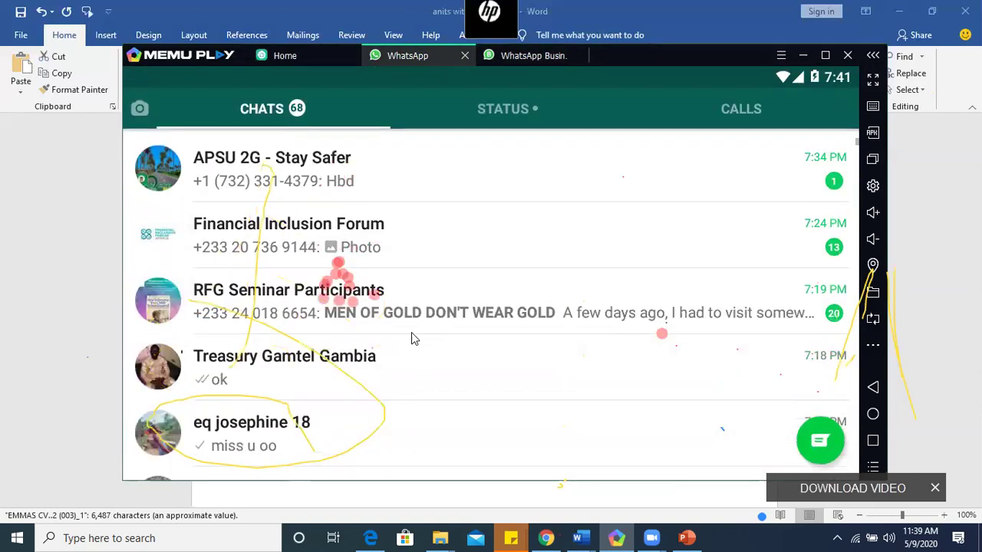
scroll(369, 359, up, 2)
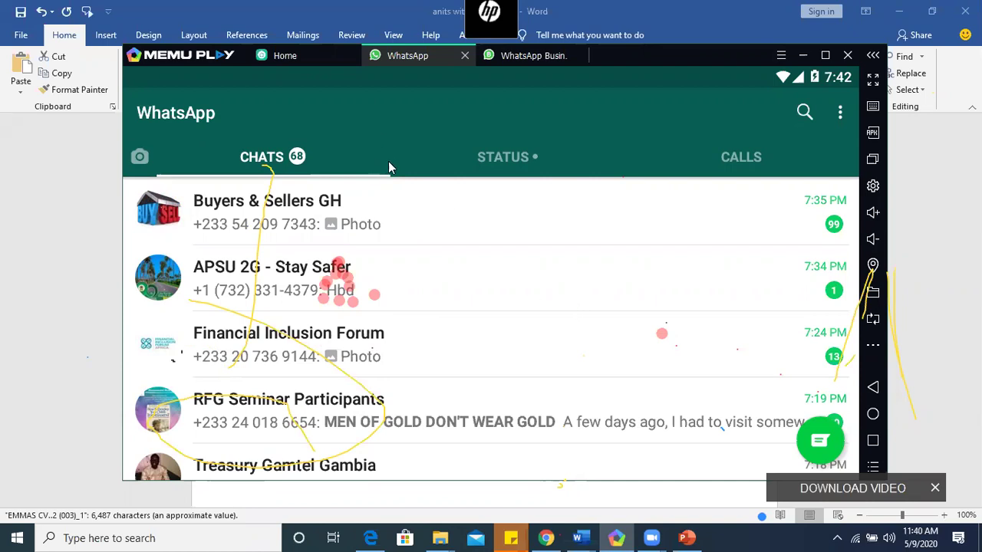
click(472, 170)
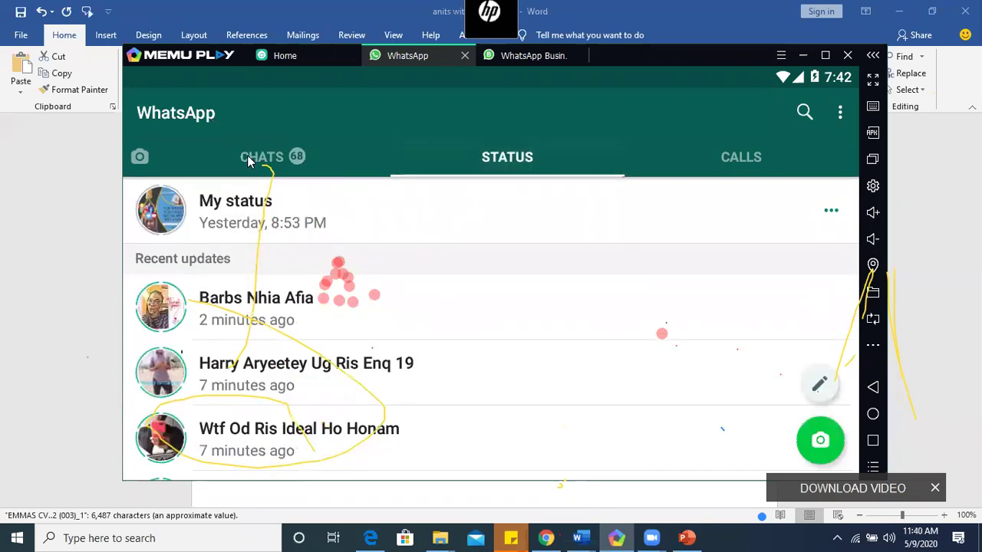
click(249, 160)
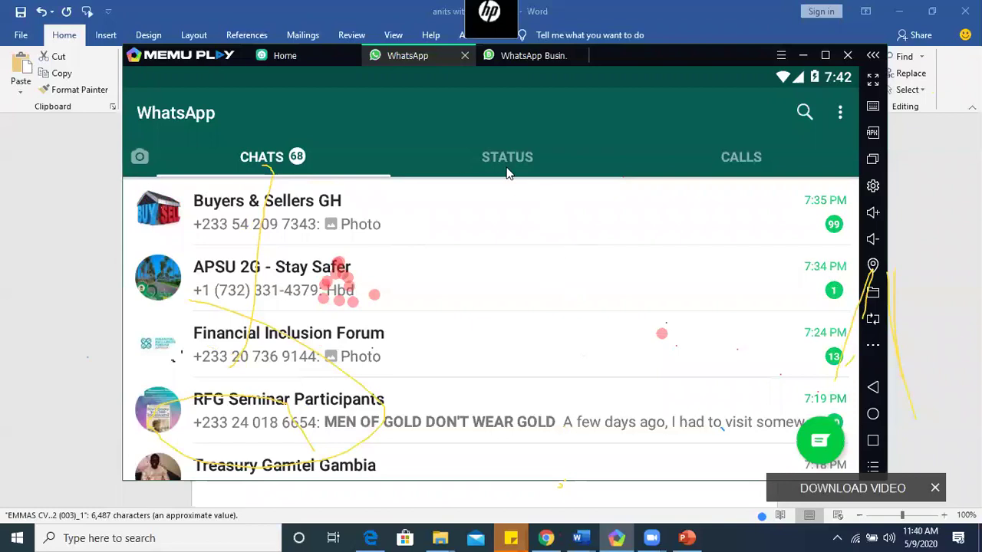
click(506, 170)
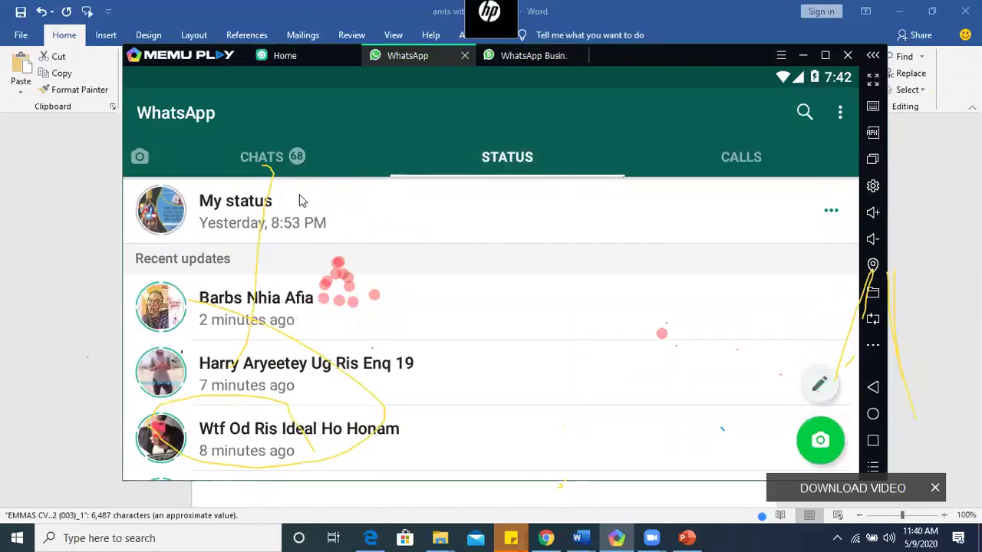
click(532, 57)
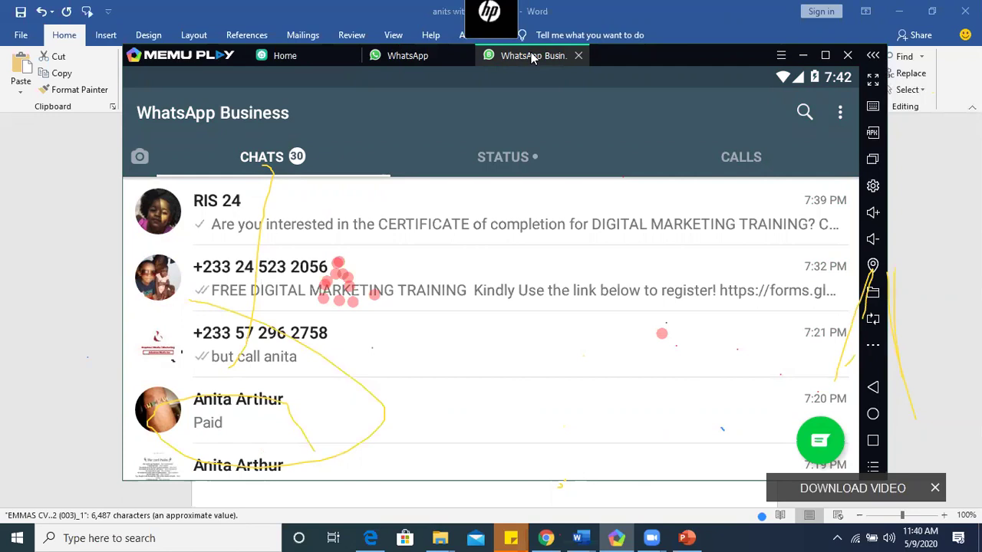
click(407, 56)
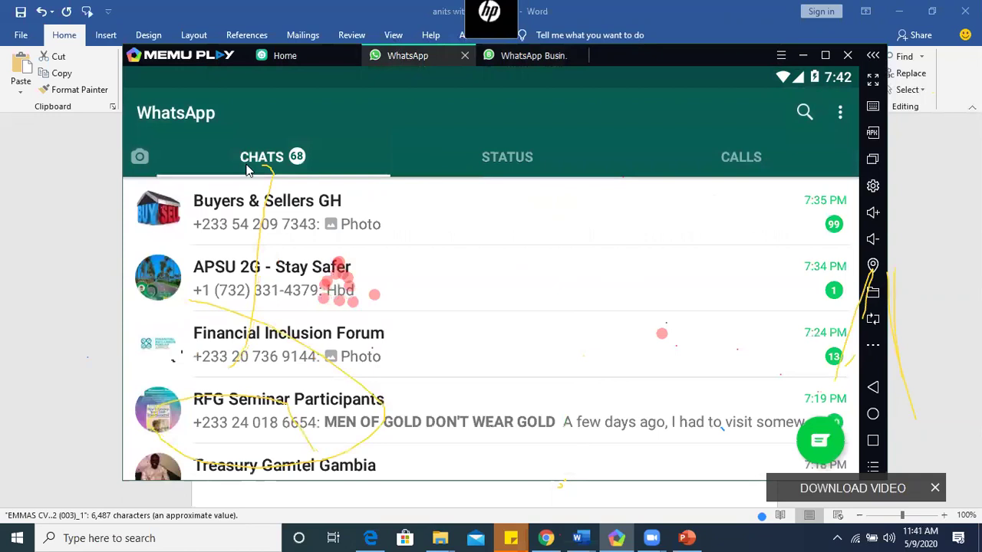
scroll(595, 424, down, 5)
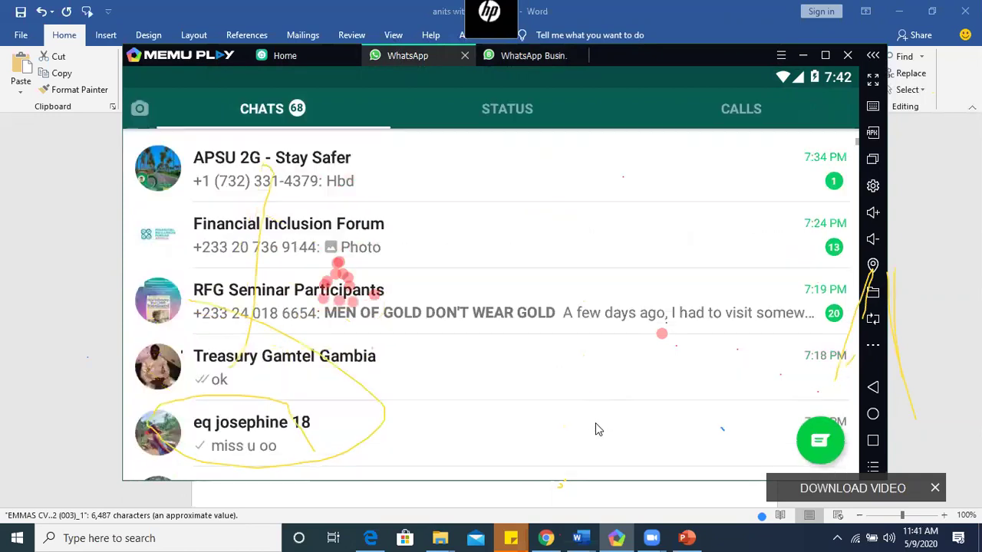
Open the enquiry contact's chat and send the reply 'oh ok'
click(466, 300)
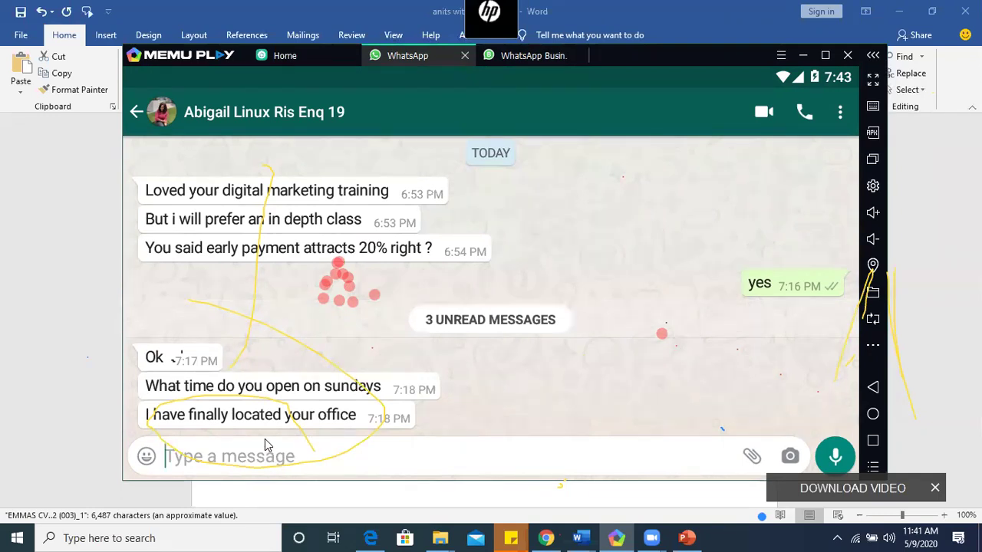
text(oh oh)
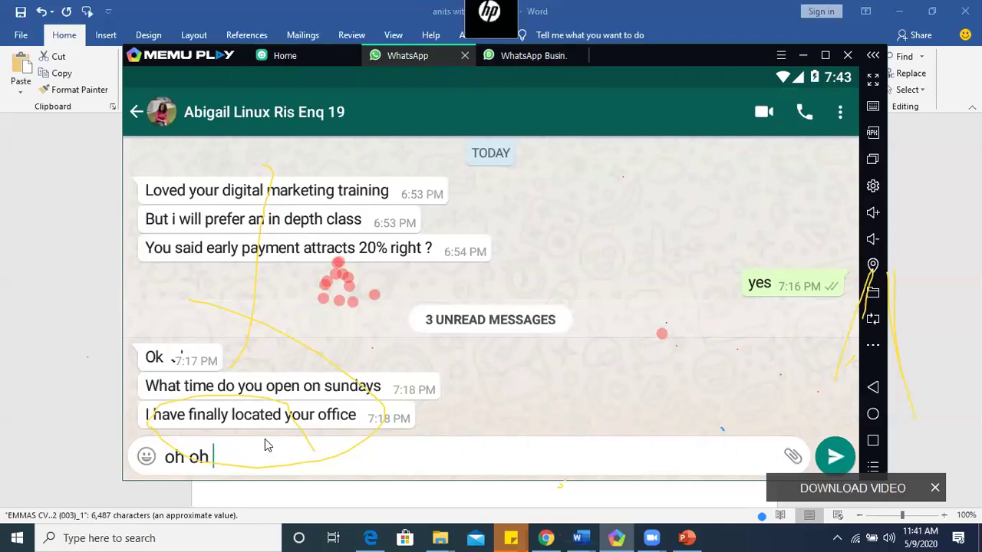
key(BackSpace)
key(BackSpace)
key(BackSpace)
text(ok)
key(Return)
key(Return)
Send the reply 'we are here tmrw'
text(we are hre)
key(BackSpace)
key(BackSpace)
key(BackSpace)
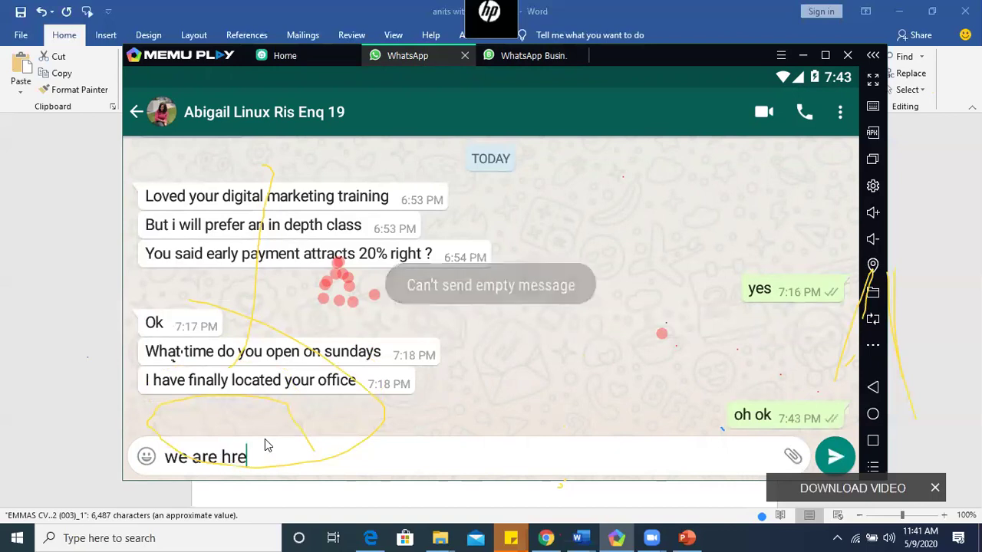
text(ere tmrw)
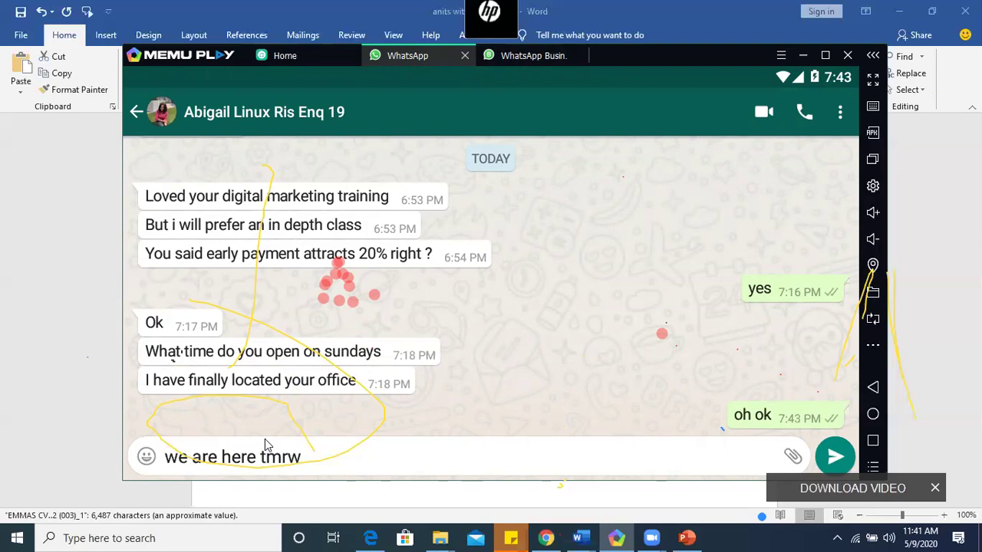
key(Return)
Send the reply 'from 2pm to 6pm' and return to the chats list
text(fo)
key(BackSpace)
key(BackSpace)
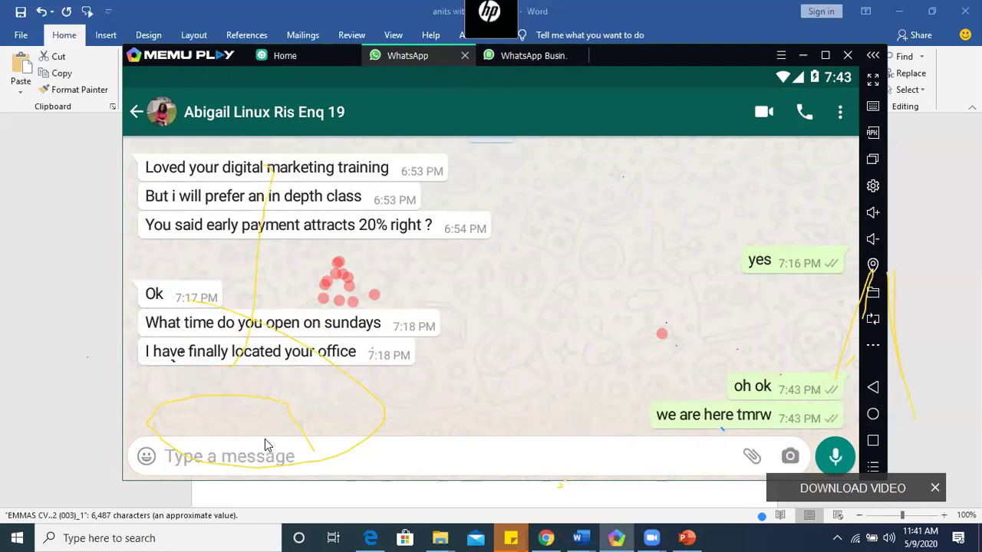
text(from)
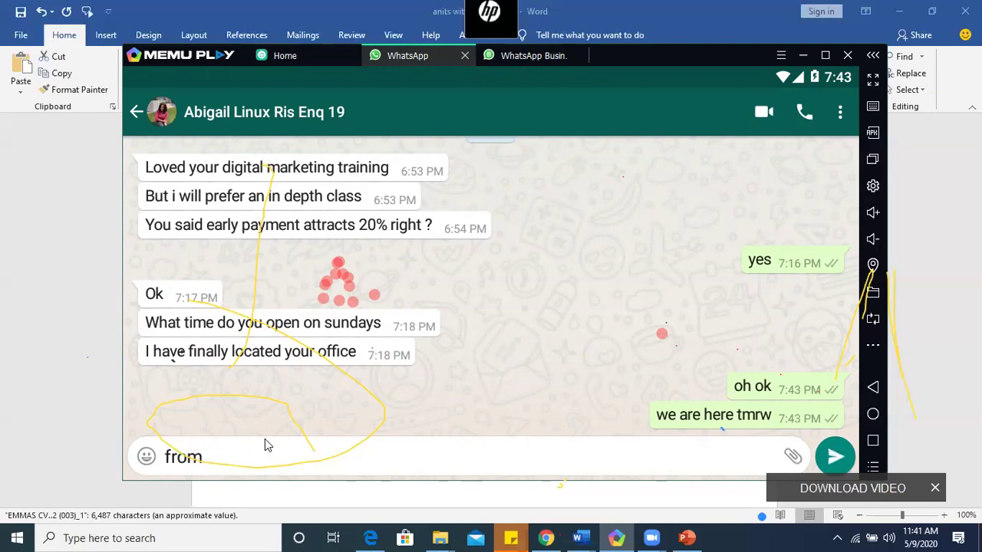
text( 3)
key(BackSpace)
text(4)
key(BackSpace)
text(2pm to 6pm)
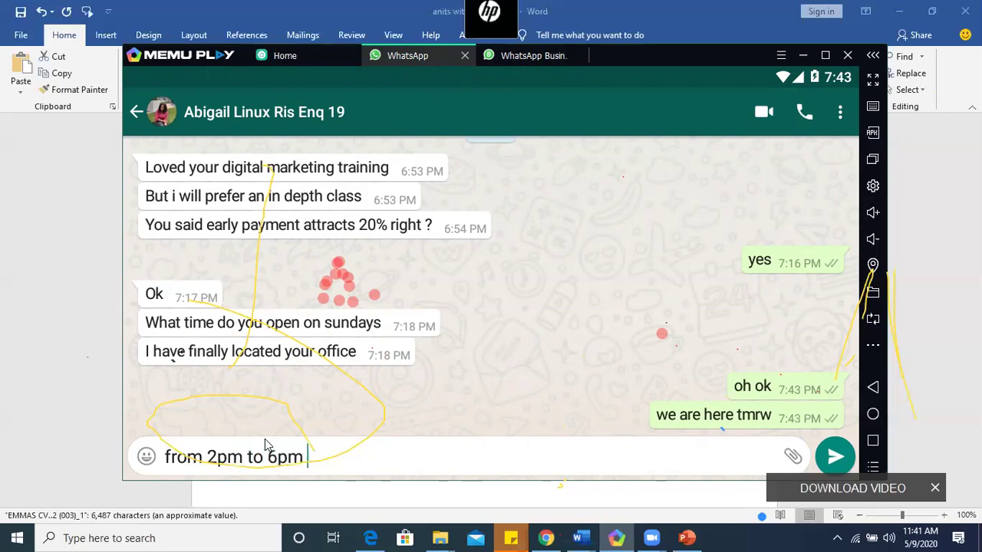
key(Return)
key(Return)
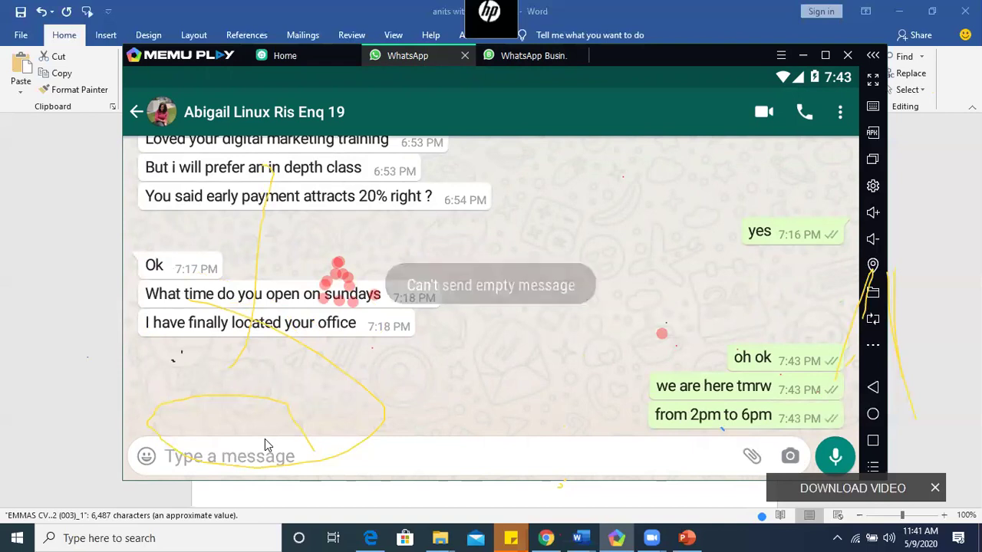
key(Escape)
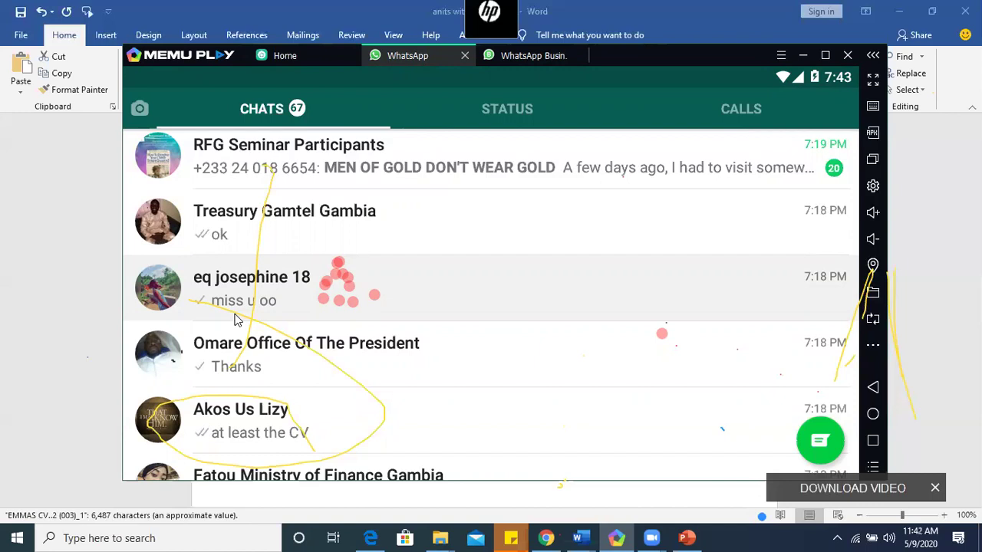
Read the Buyers & Sellers GH and APSU 2G - Stay Safer chats
scroll(250, 284, up, 5)
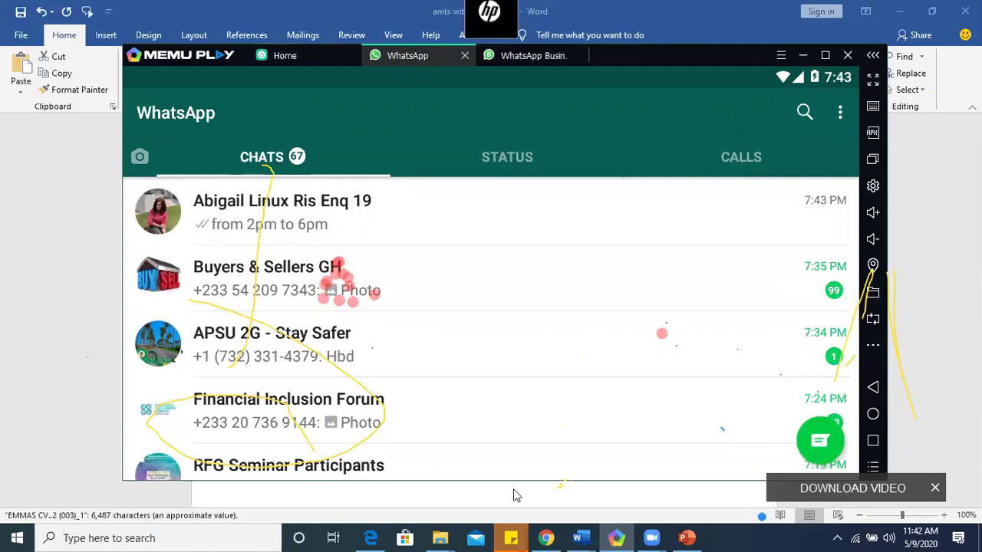
click(397, 269)
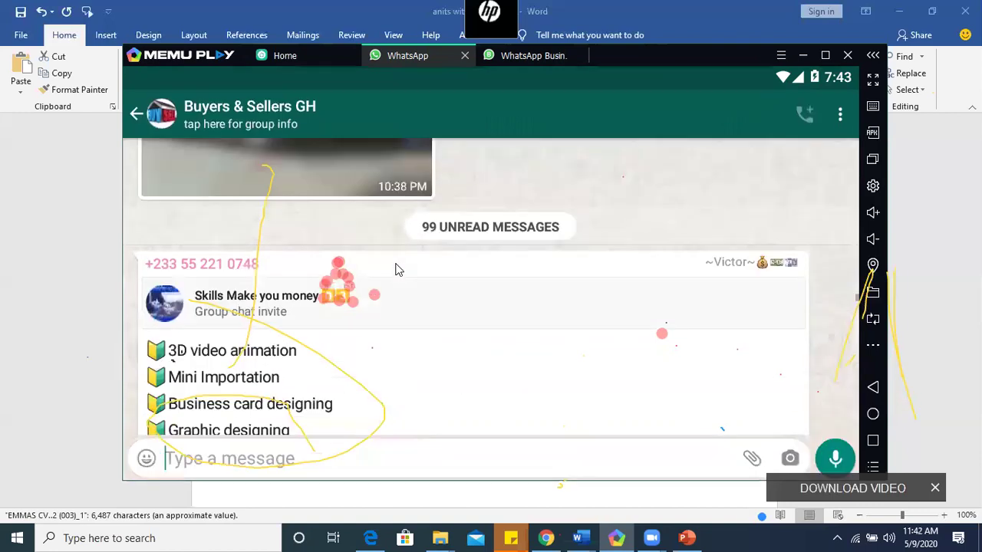
key(Escape)
click(434, 366)
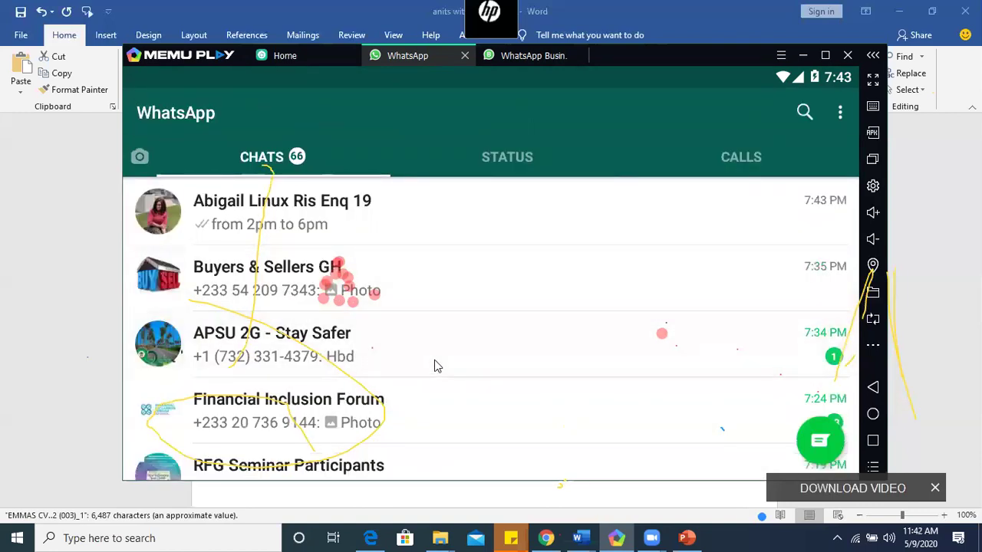
key(Escape)
scroll(418, 418, down, 2)
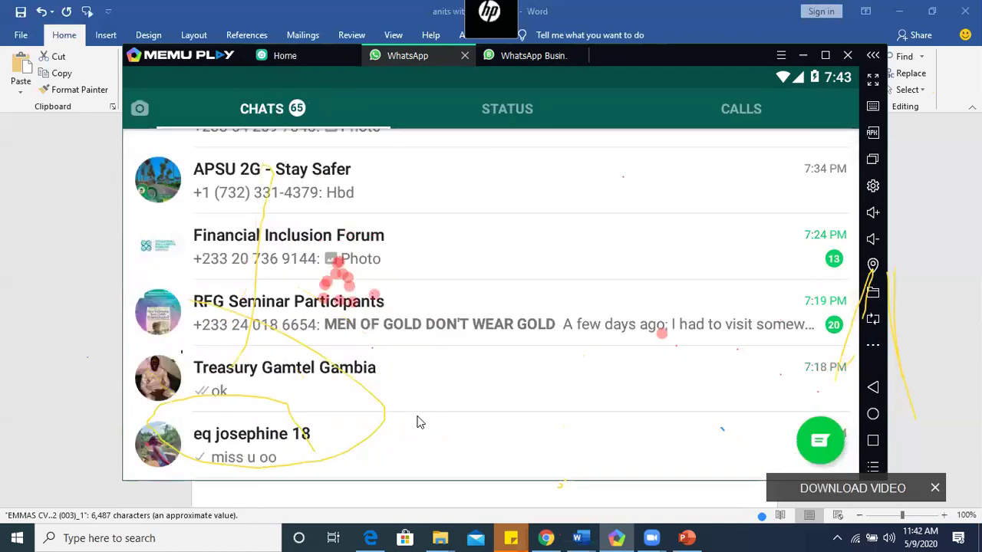
Check the Status tab on the personal account, then minimise the MEmu emulator
key(ctrl+Tab)
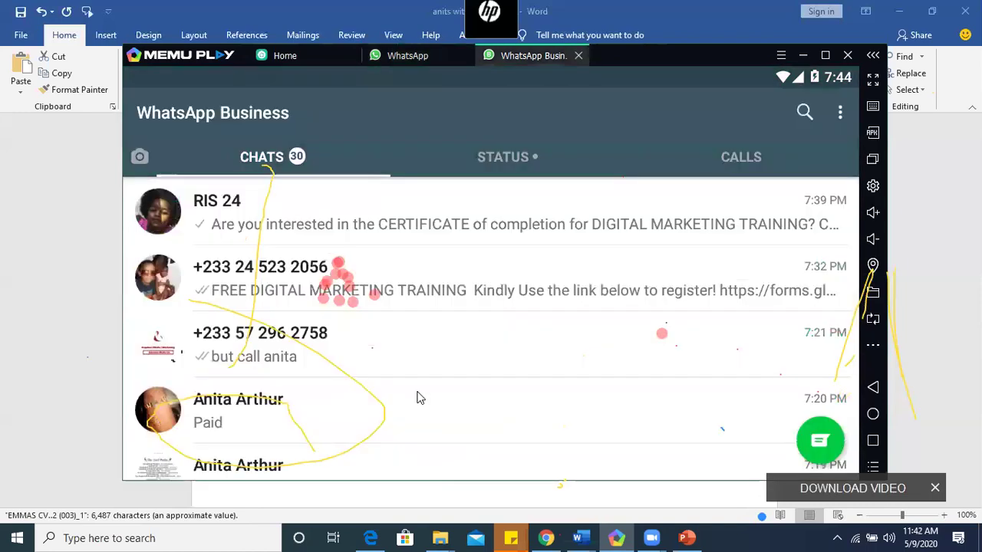
click(374, 64)
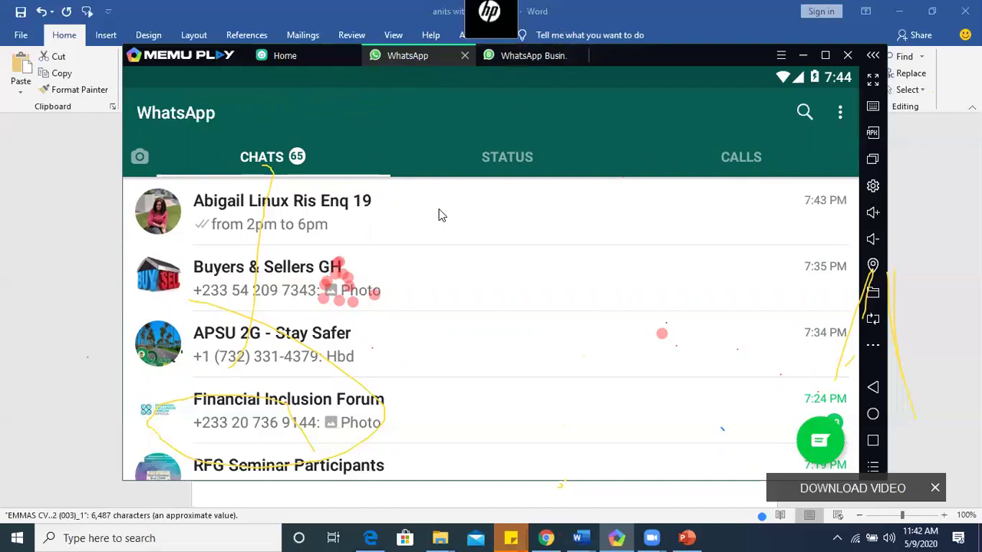
scroll(468, 276, down, 5)
scroll(571, 214, up, 5)
click(497, 157)
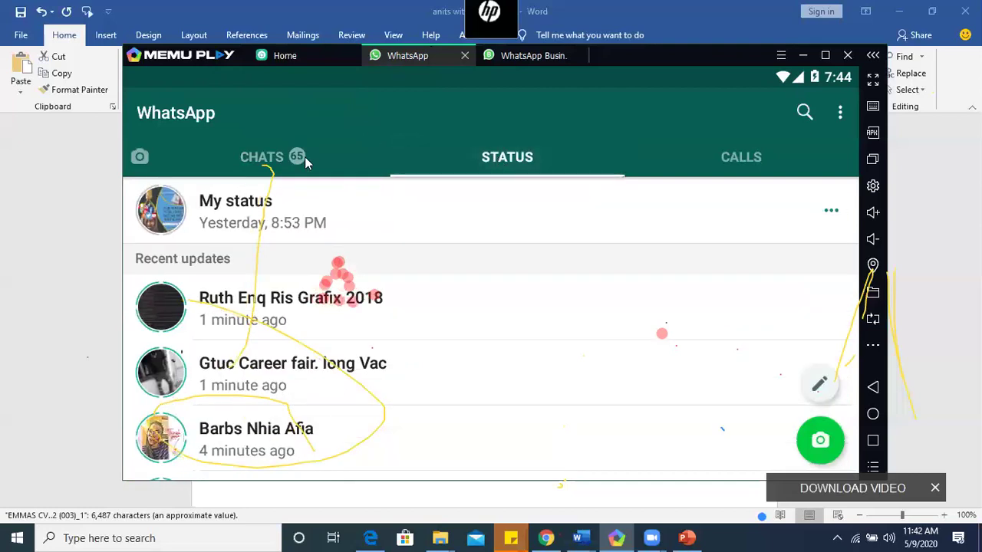
click(304, 156)
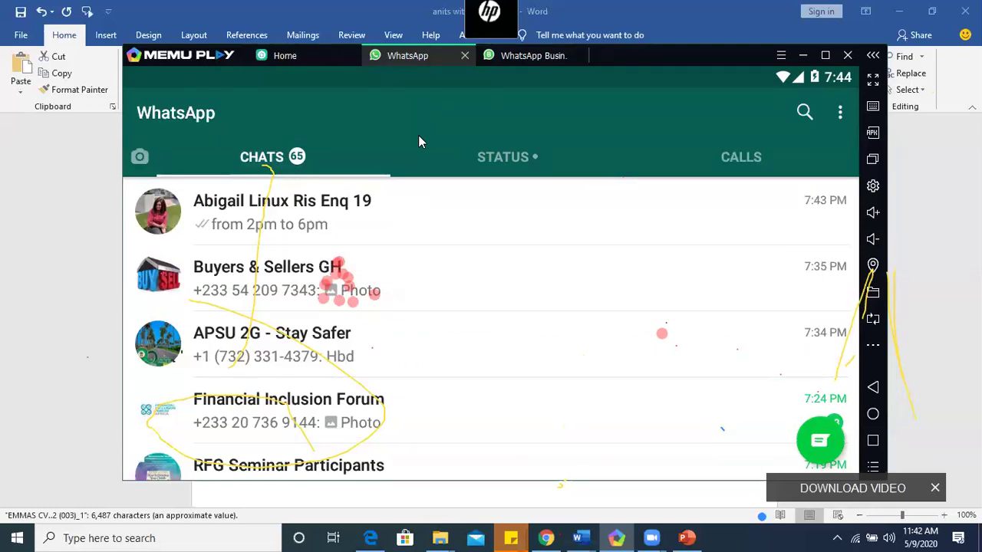
click(611, 536)
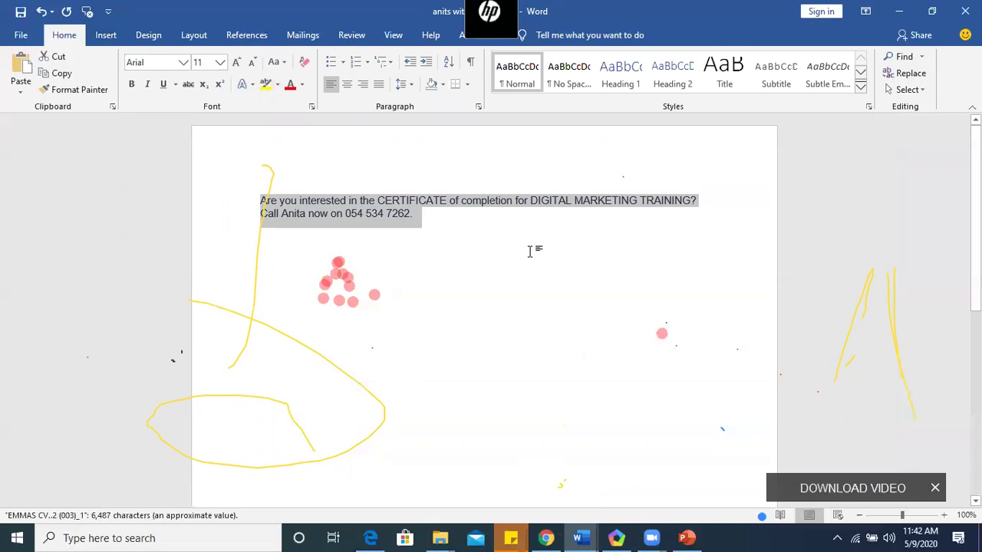
Add the sign-off 'Ramsys IT Academy' after the phone number
click(437, 223)
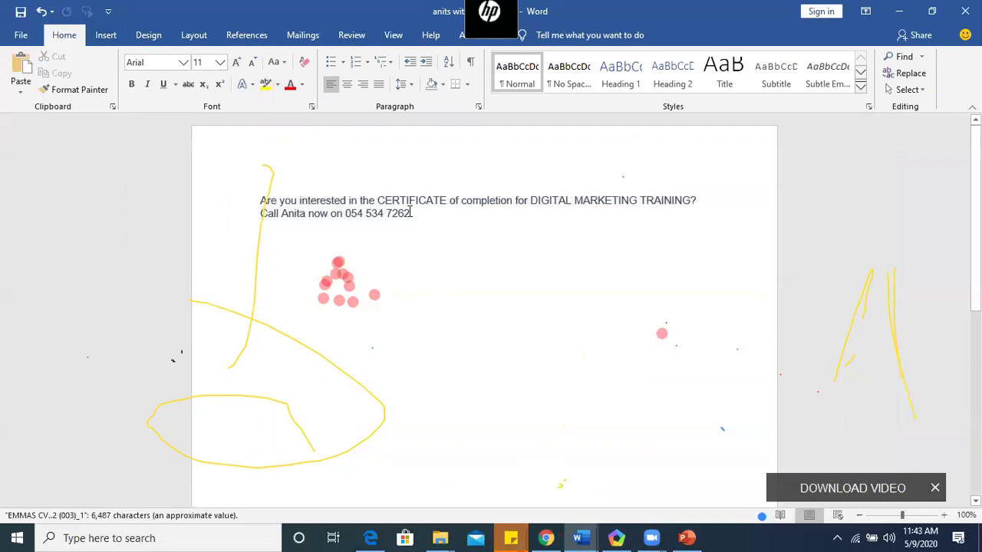
text(Rams)
text(d)
key(BackSpace)
key(BackSpace)
text(ys )
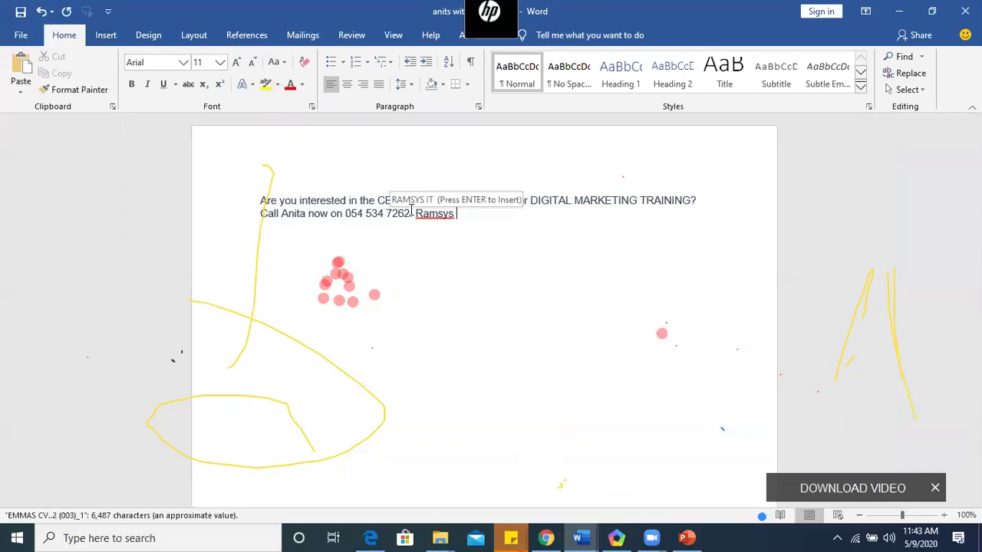
text(IT A)
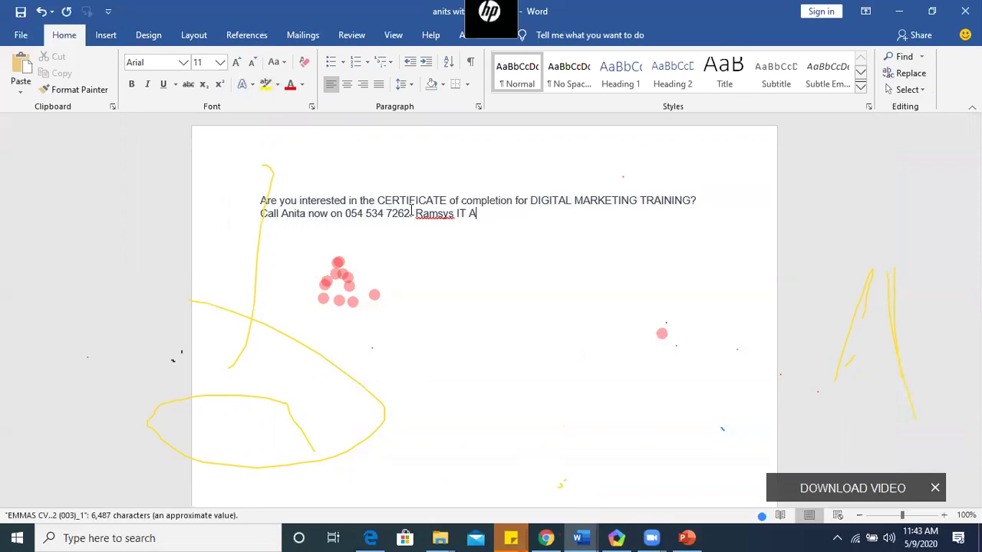
text(cademy)
Copy both lines of the certificate advertisement
drag(560, 229, 234, 189)
right_click(309, 201)
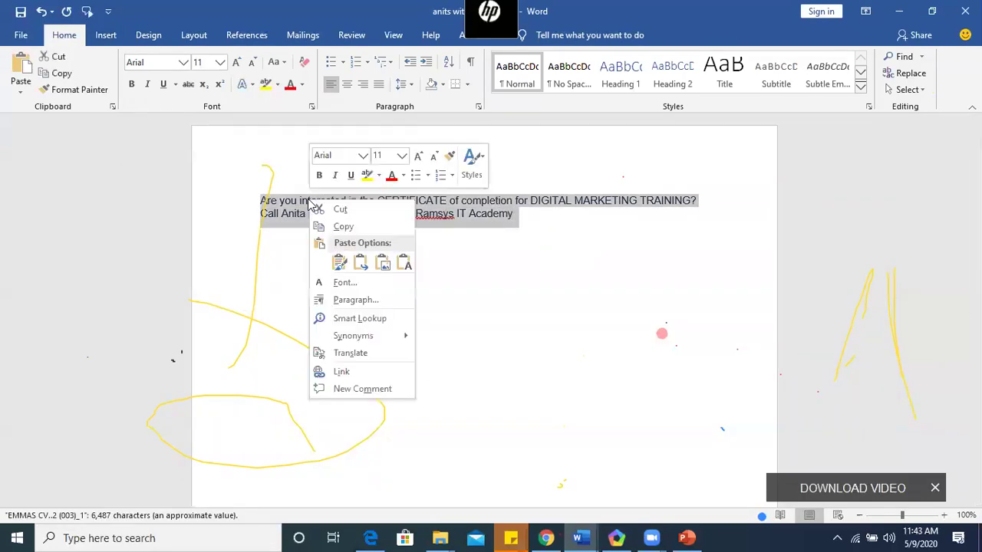
click(342, 227)
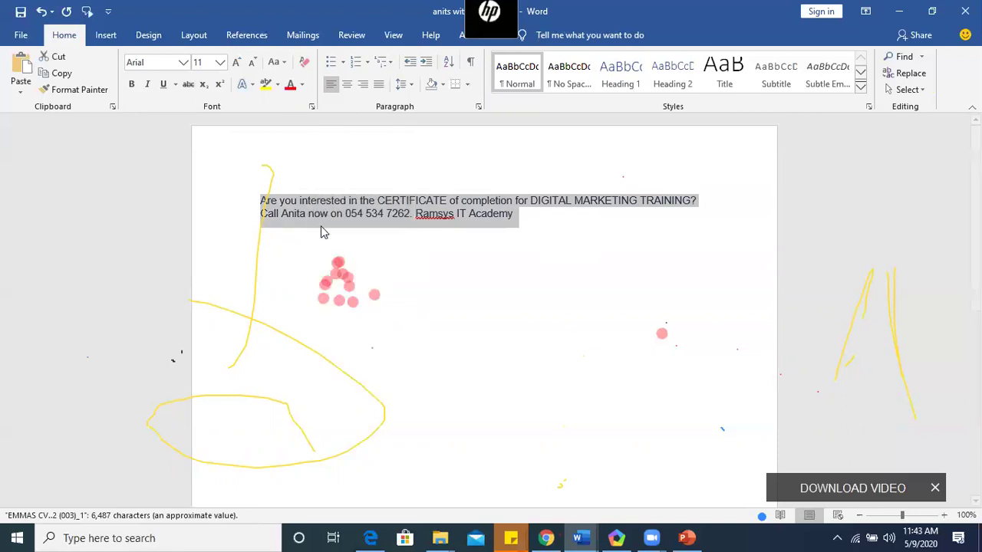
Start a new Hubtel SMS message with sender ID Certificate
click(896, 9)
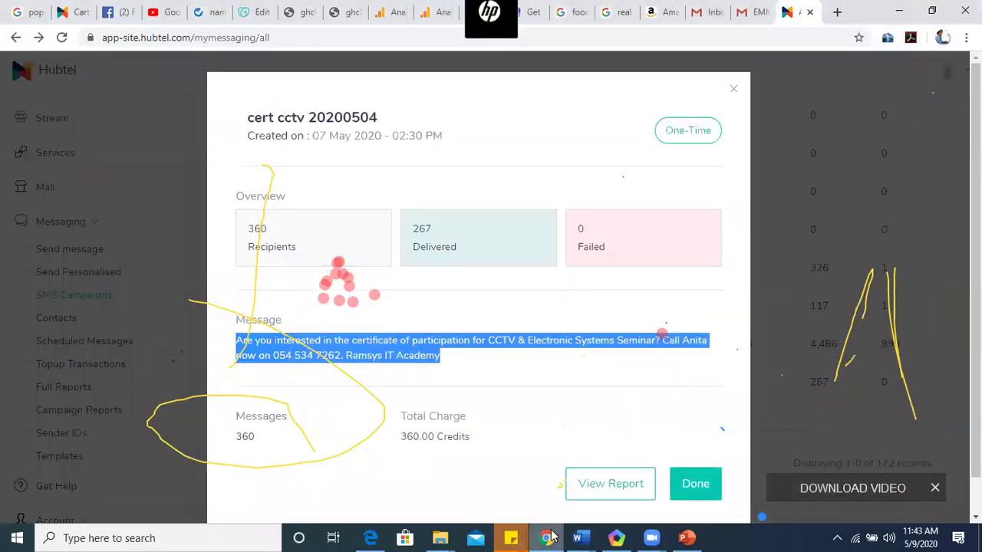
key(Escape)
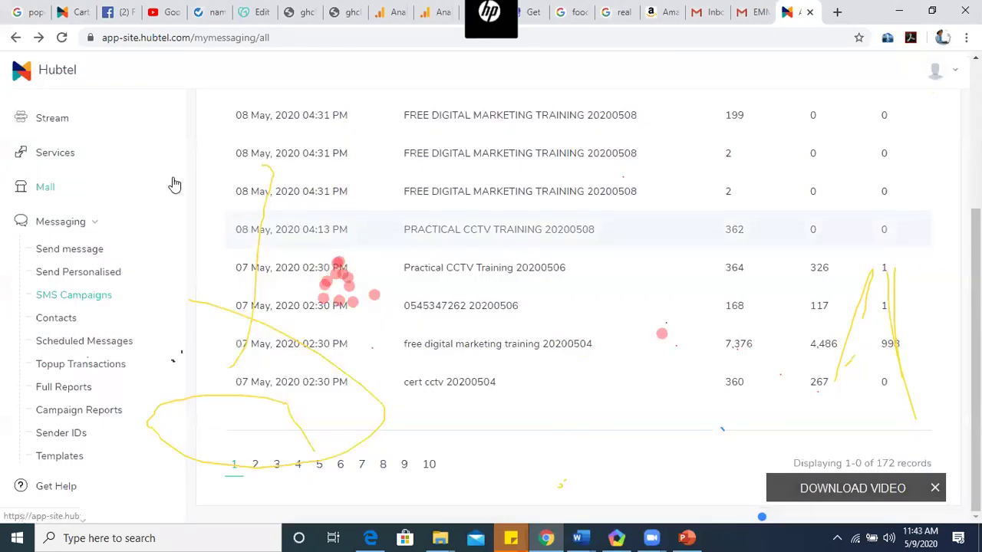
scroll(174, 184, up, 3)
click(64, 222)
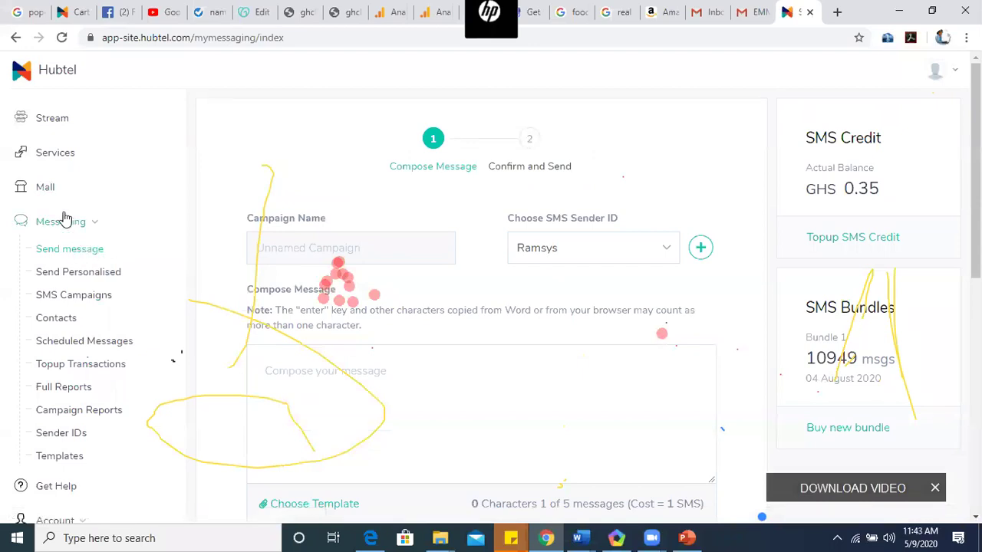
click(657, 248)
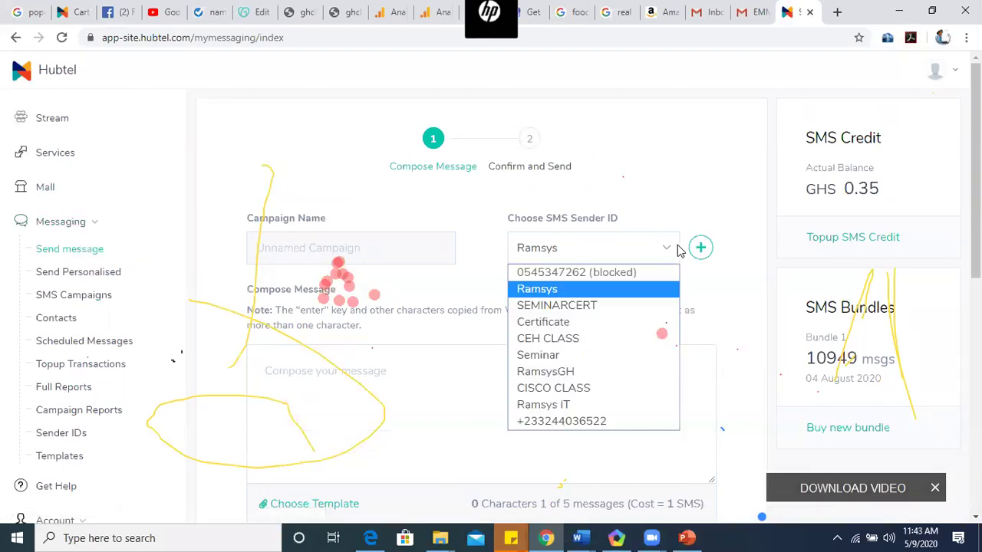
click(560, 307)
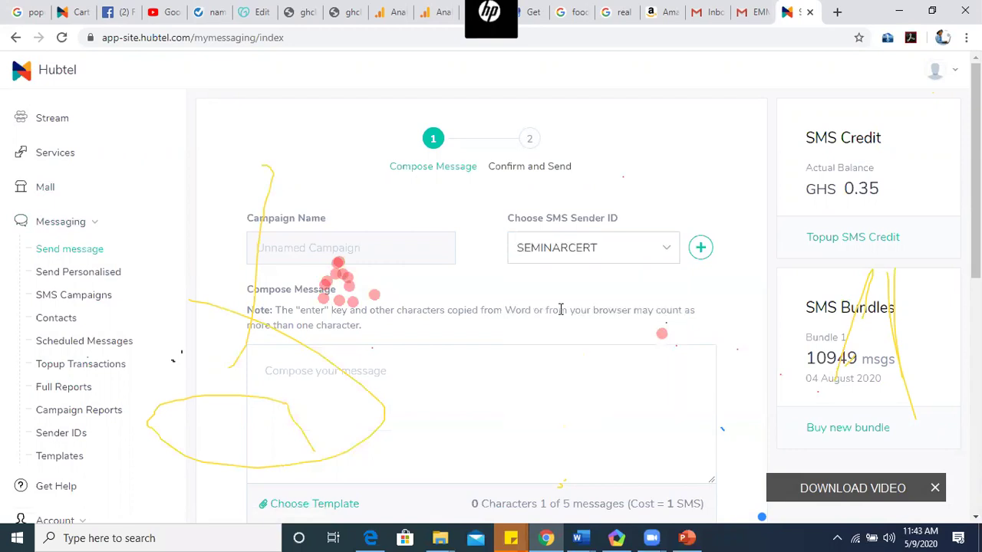
click(569, 247)
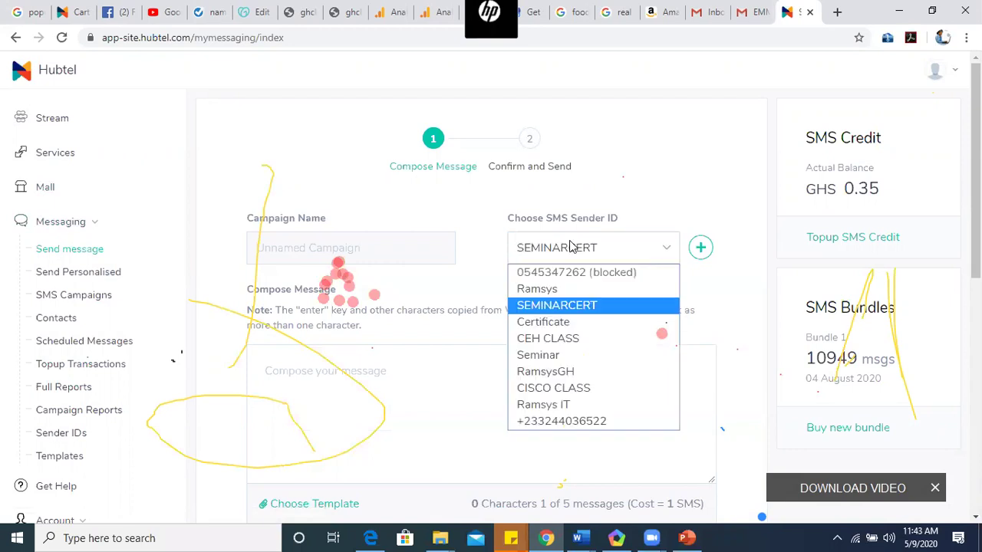
click(539, 323)
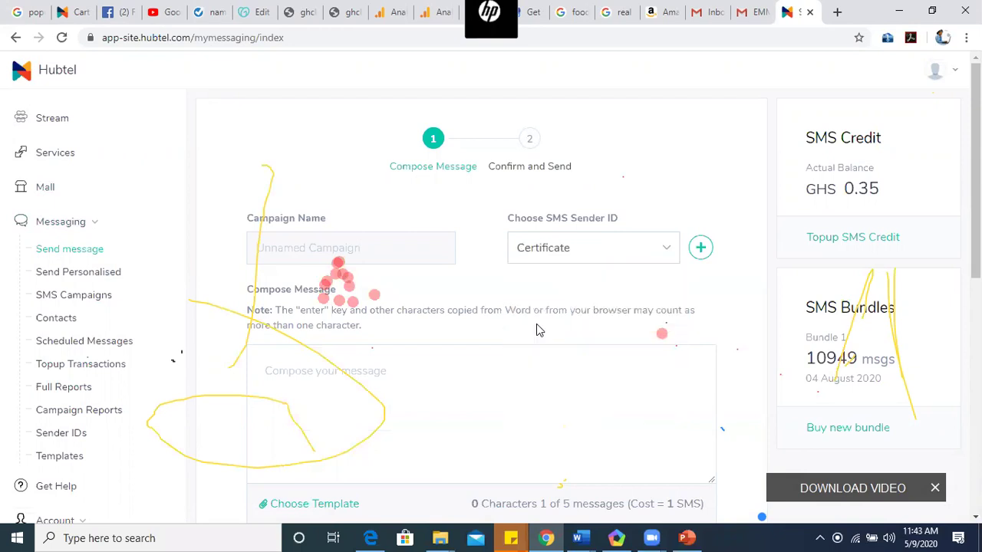
Name the campaign 'Digital Marketing Cert' and paste the certificate advertisement as its message
click(335, 255)
text(Digita)
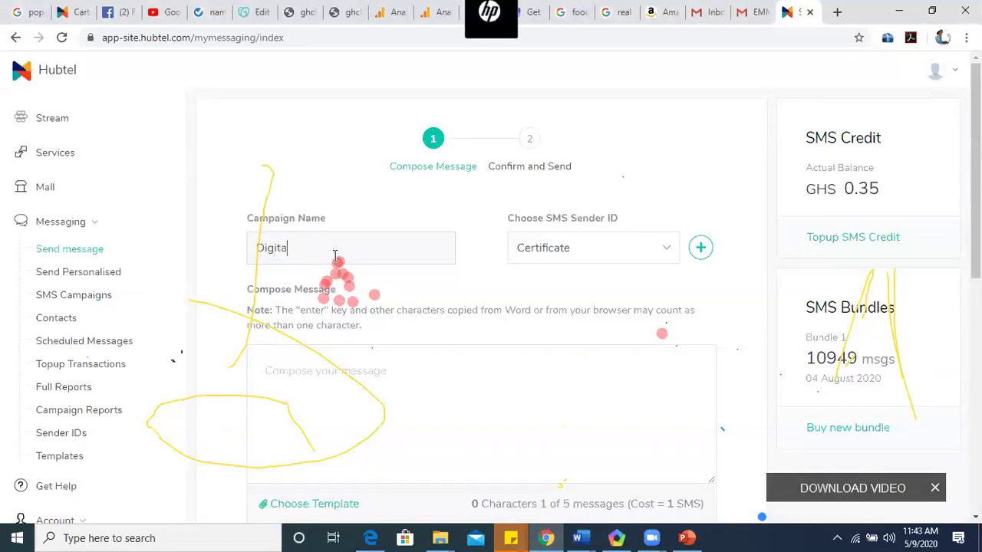
text(l Marketing Cert)
click(254, 372)
key(ctrl+v)
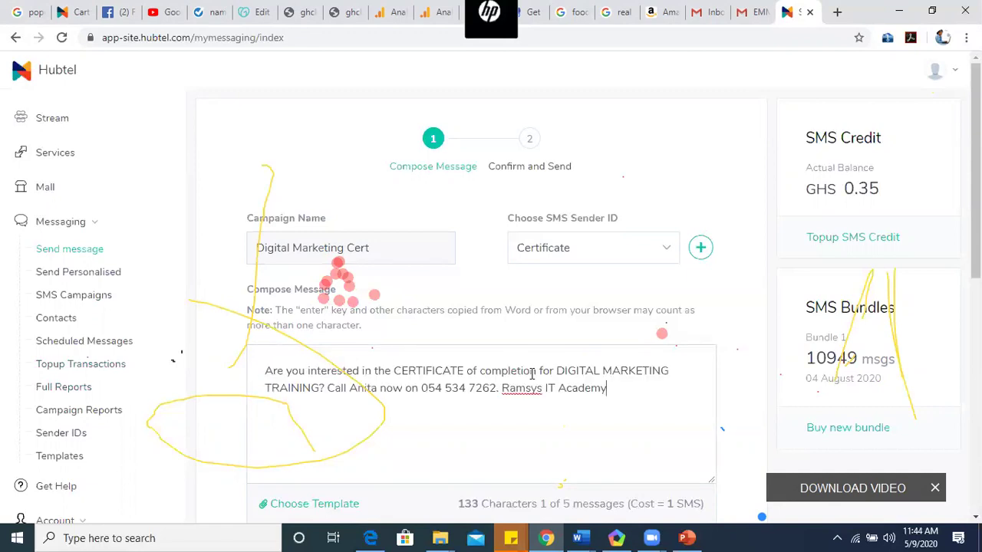
scroll(532, 384, down, 4)
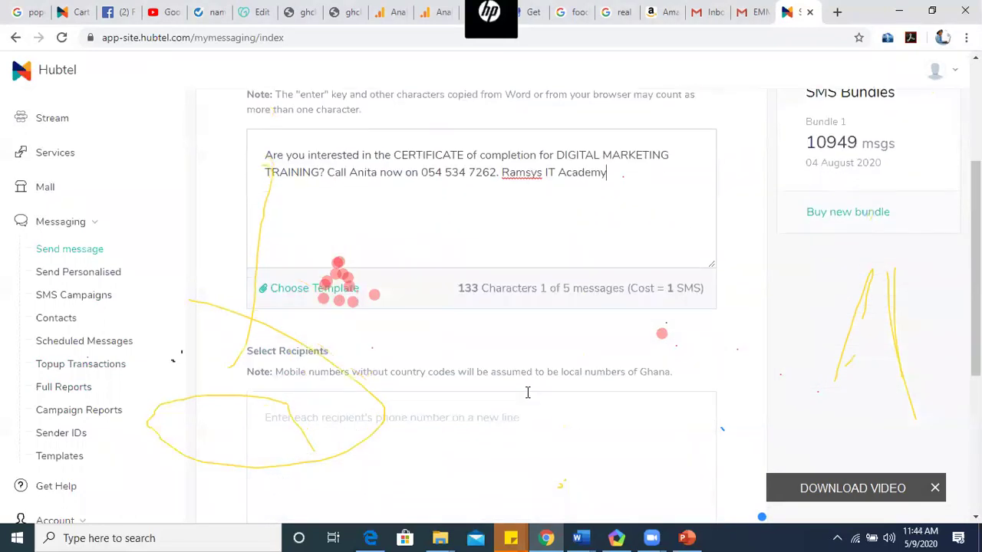
scroll(522, 380, down, 2)
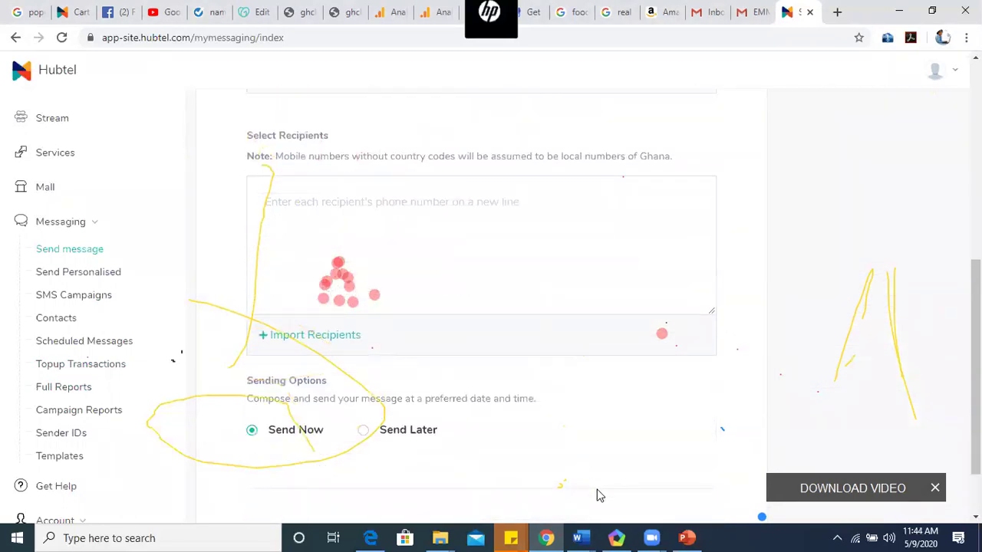
click(756, 13)
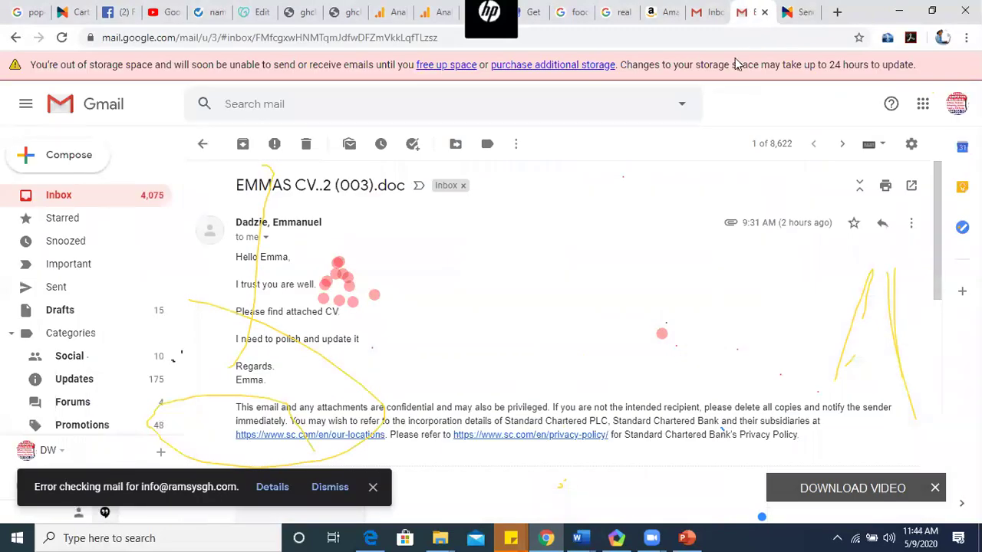
Search 'forms google' in a new tab and go to Google Forms
click(836, 10)
click(732, 36)
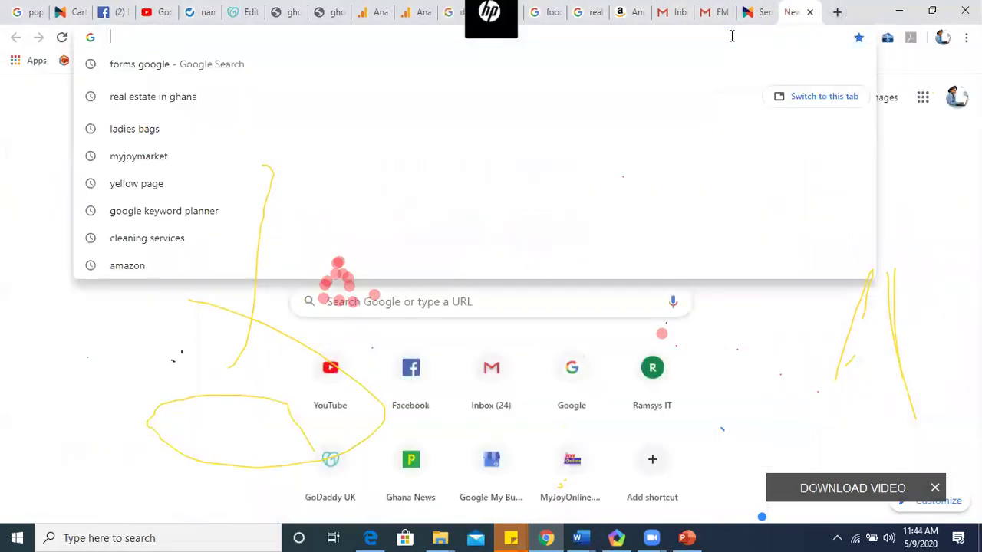
text(go)
key(BackSpace)
key(BackSpace)
text(for)
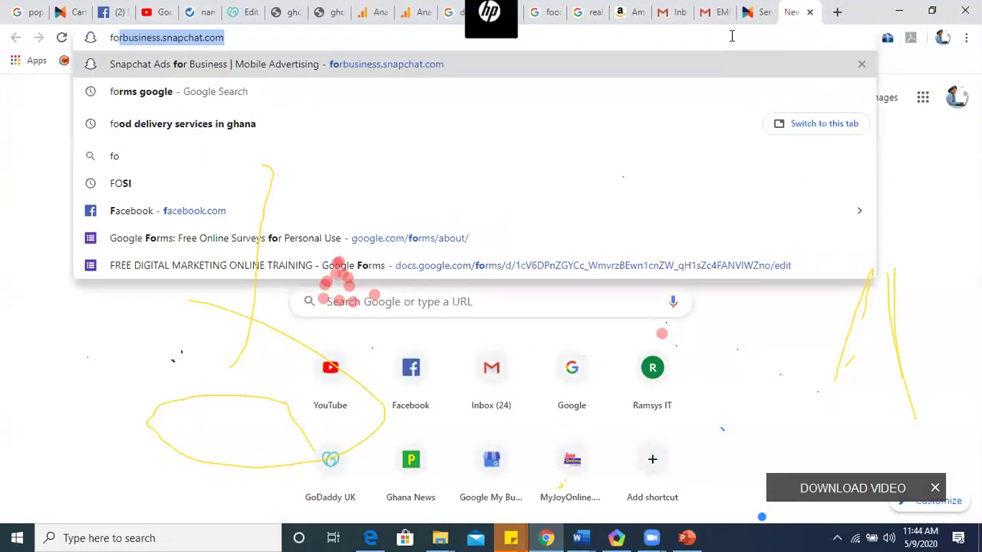
text(ms)
key(Return)
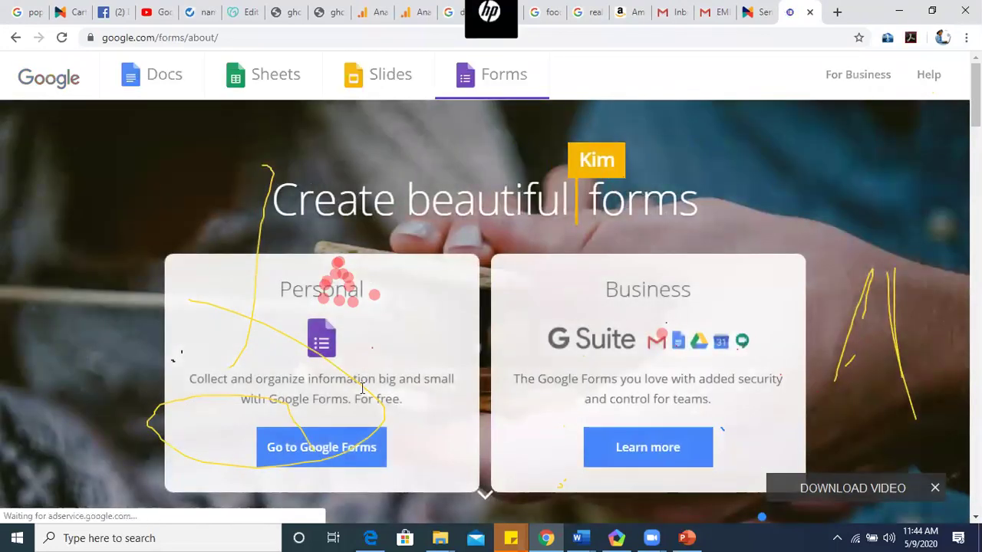
click(314, 447)
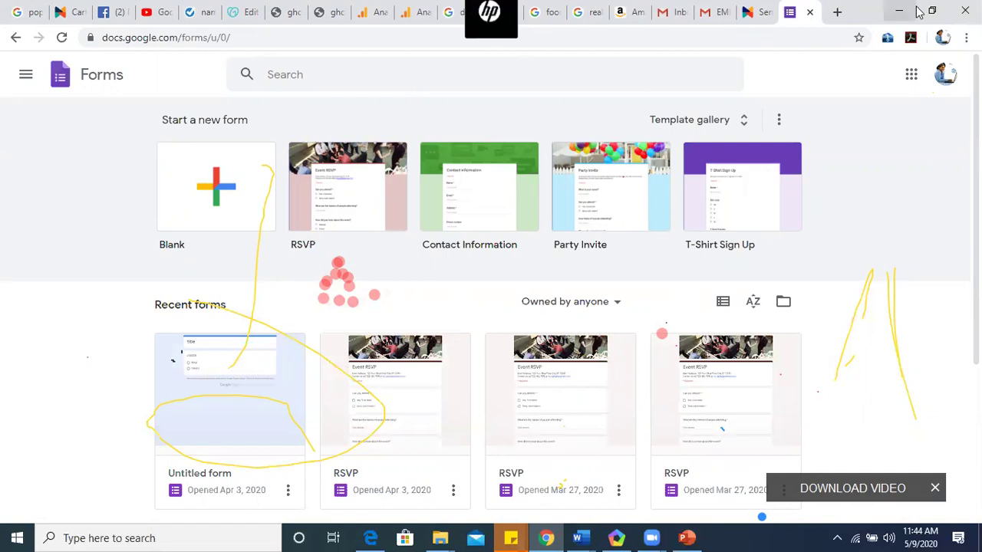
Switch to the business account and open the FREE DIGITAL MARKETING ONLINE TRAINING responses in Sheets
click(945, 75)
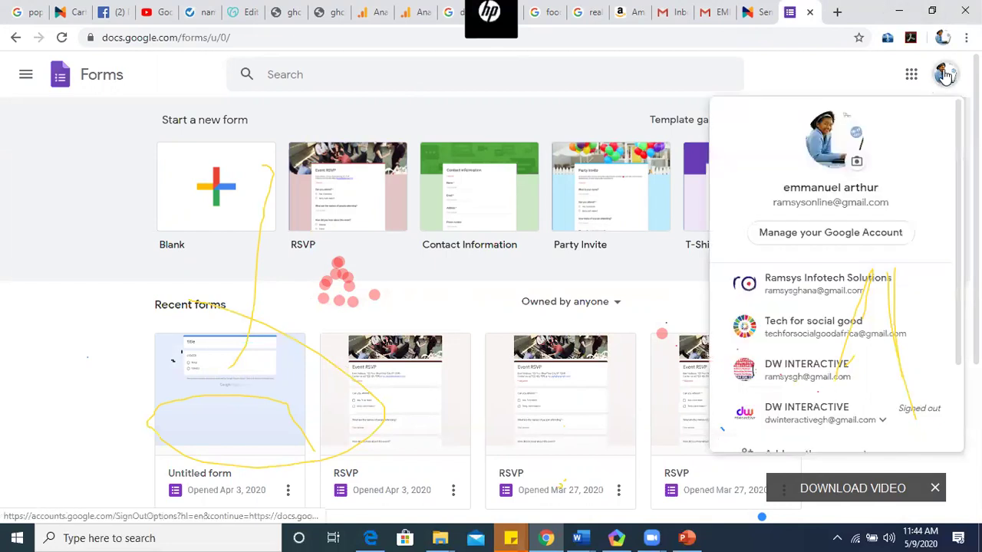
click(773, 282)
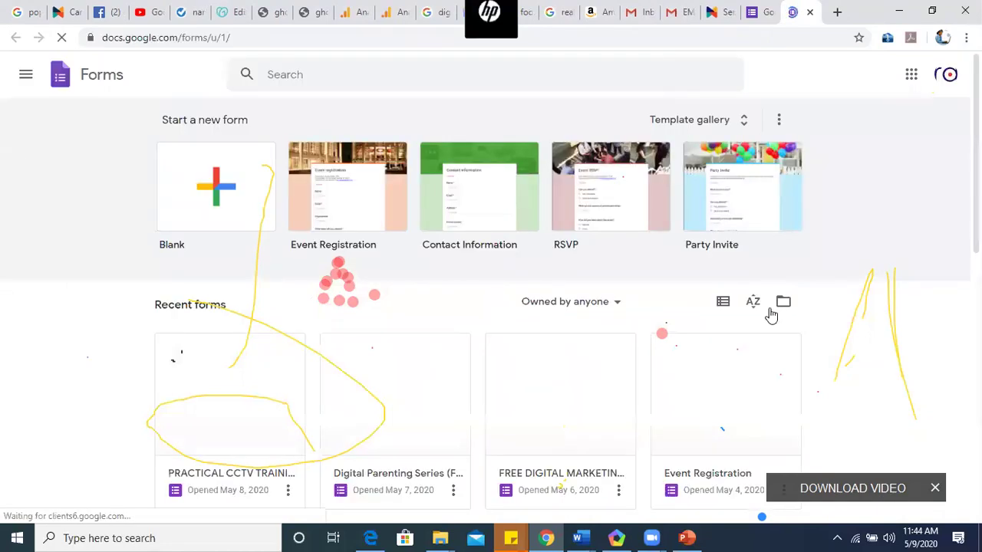
click(535, 408)
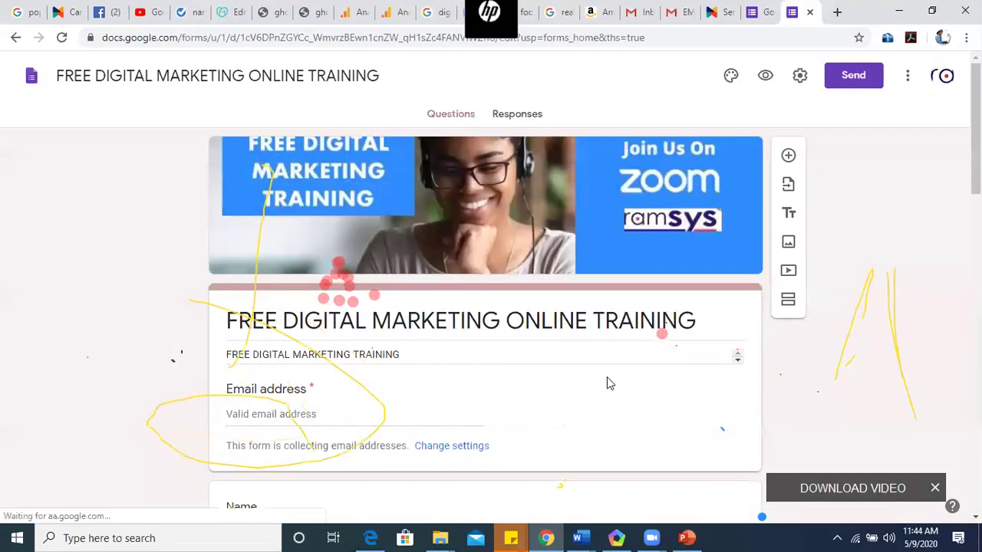
click(506, 115)
click(704, 159)
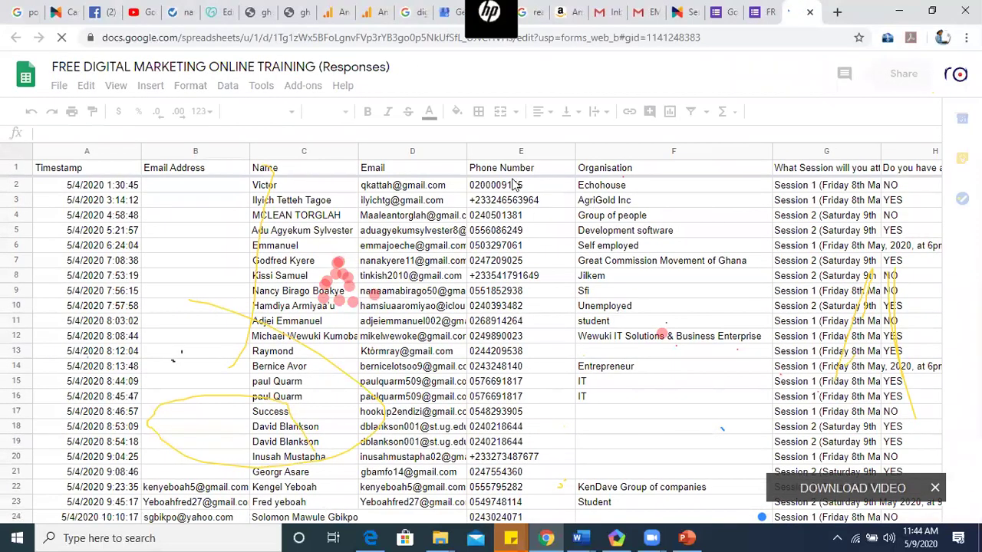
Copy the Phone Number column (column E) from the responses spreadsheet
drag(514, 187, 581, 338)
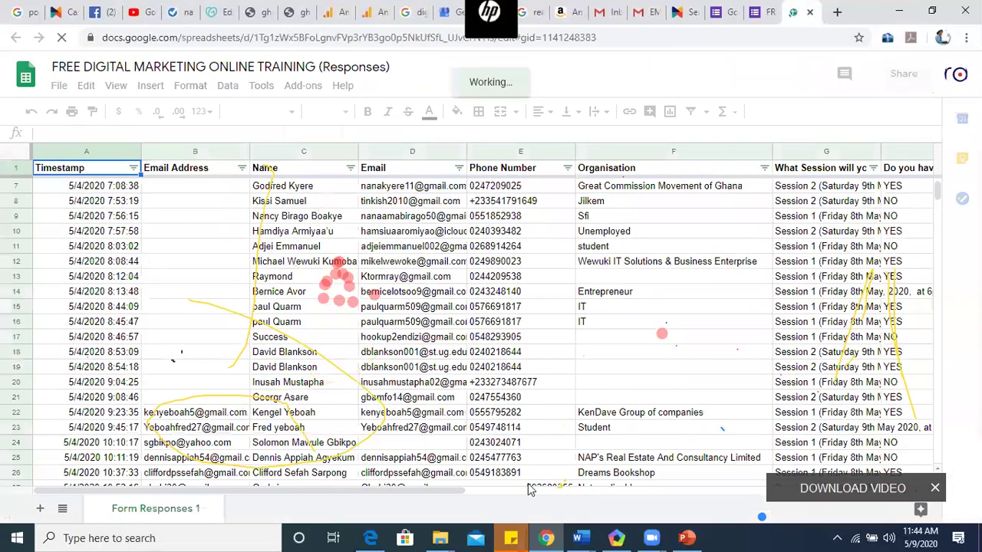
scroll(538, 400, up, 3)
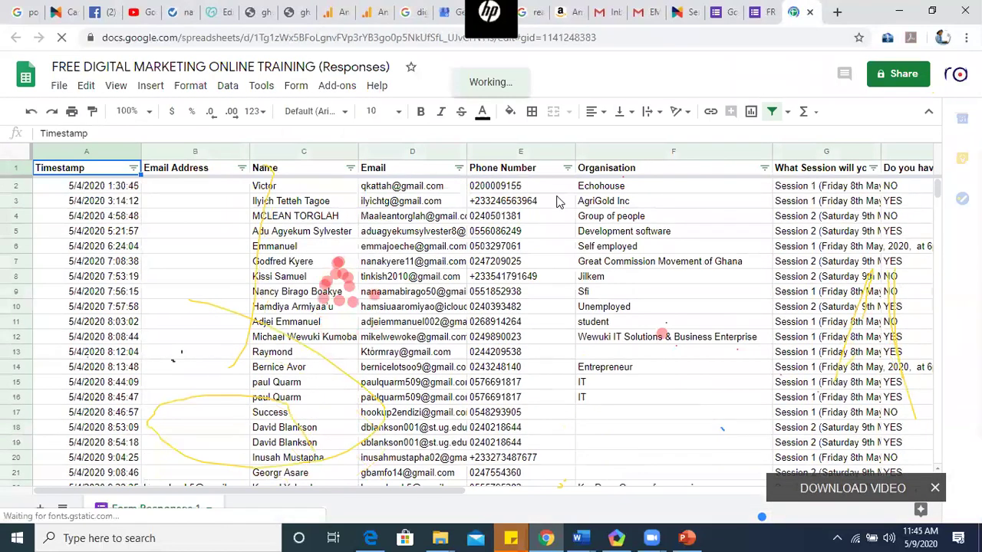
drag(529, 185, 476, 536)
scroll(479, 468, down, 8)
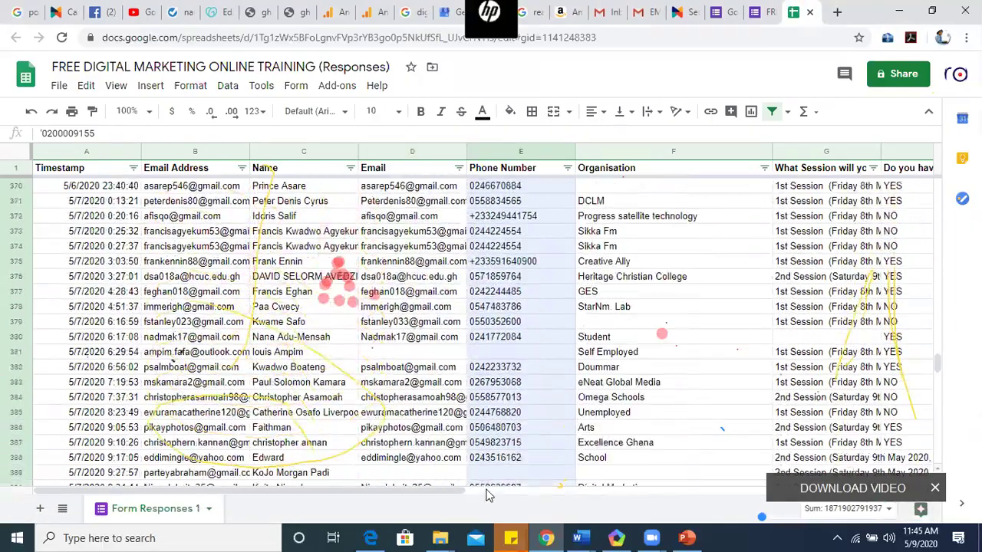
scroll(485, 495, down, 5)
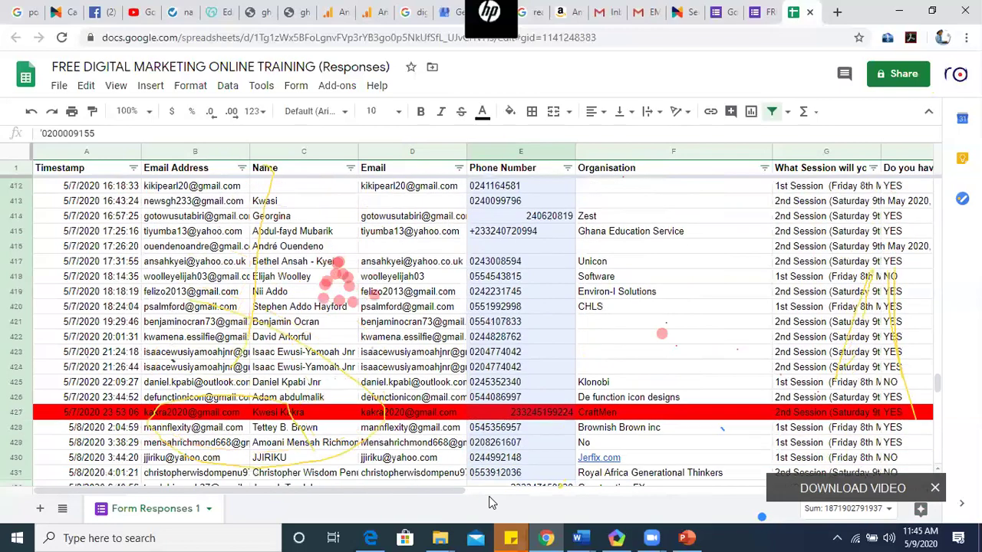
scroll(543, 500, down, 8)
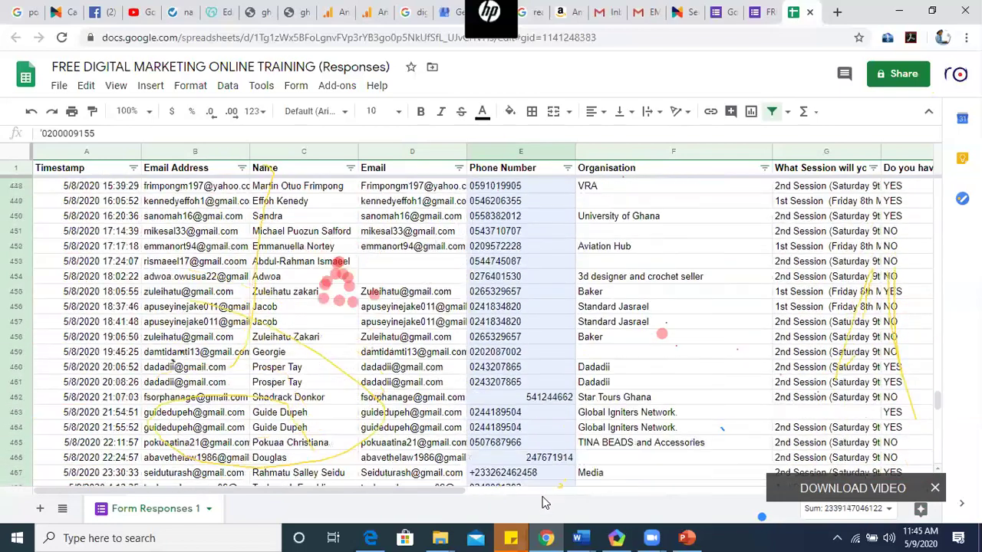
drag(581, 328, 560, 333)
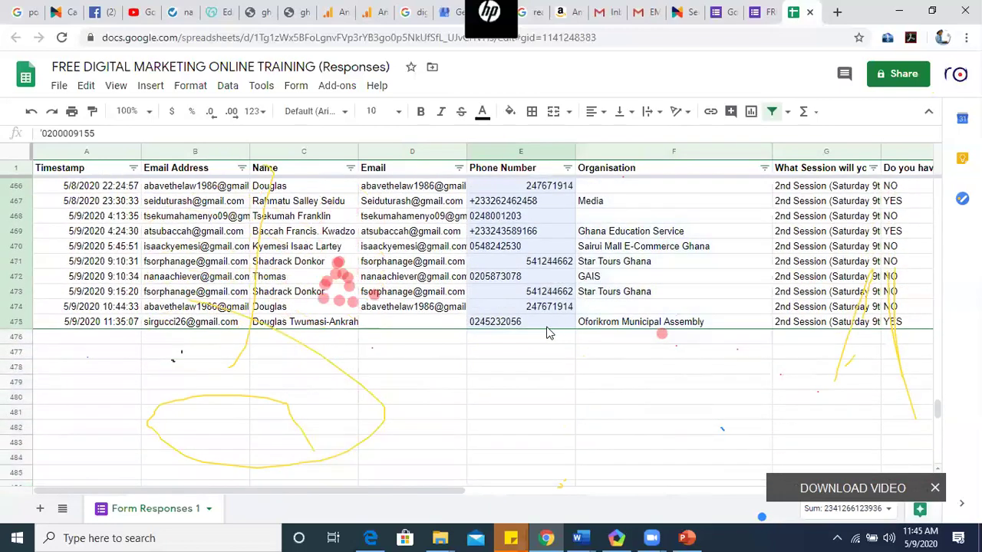
right_click(529, 245)
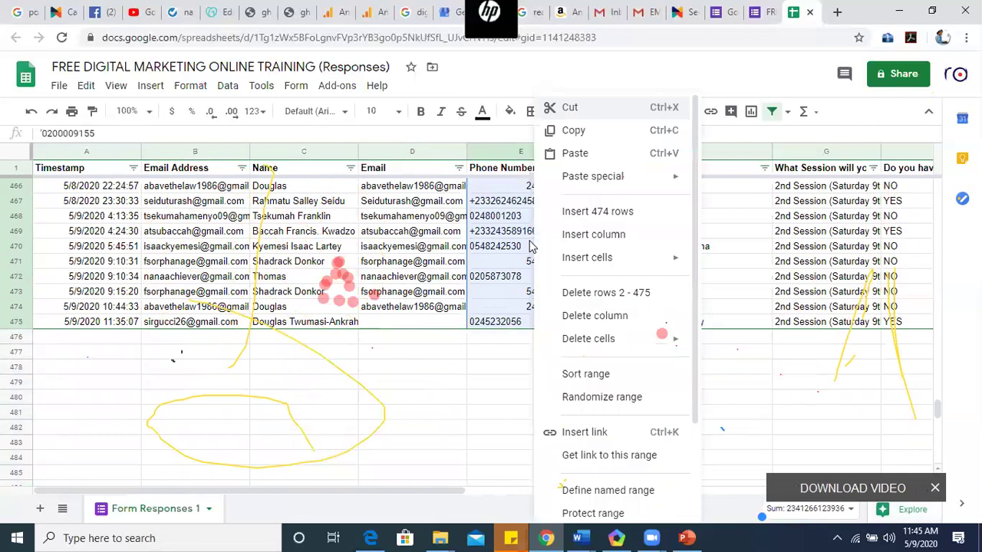
click(573, 131)
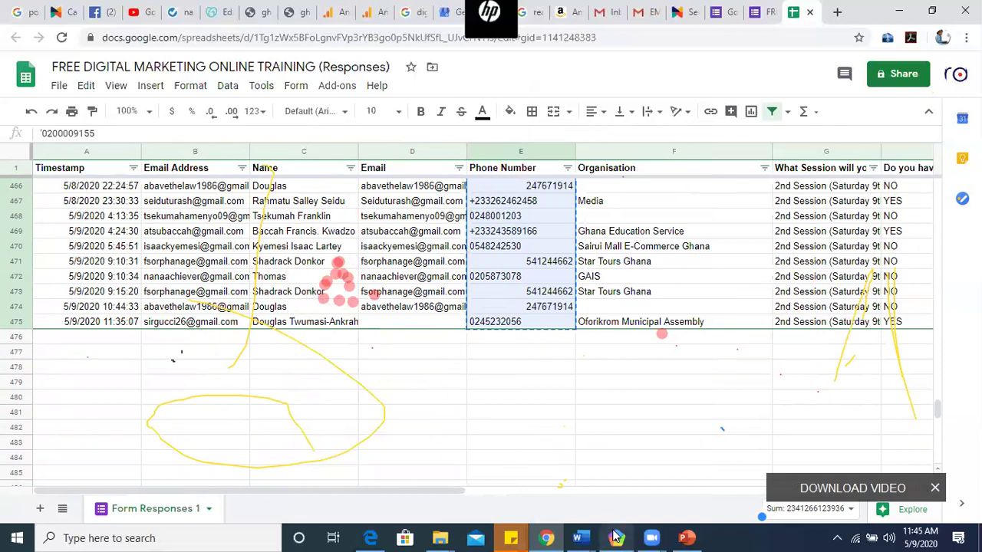
Find the all.xlsx workbook through the taskbar search and open it
click(175, 537)
text(xl)
click(141, 134)
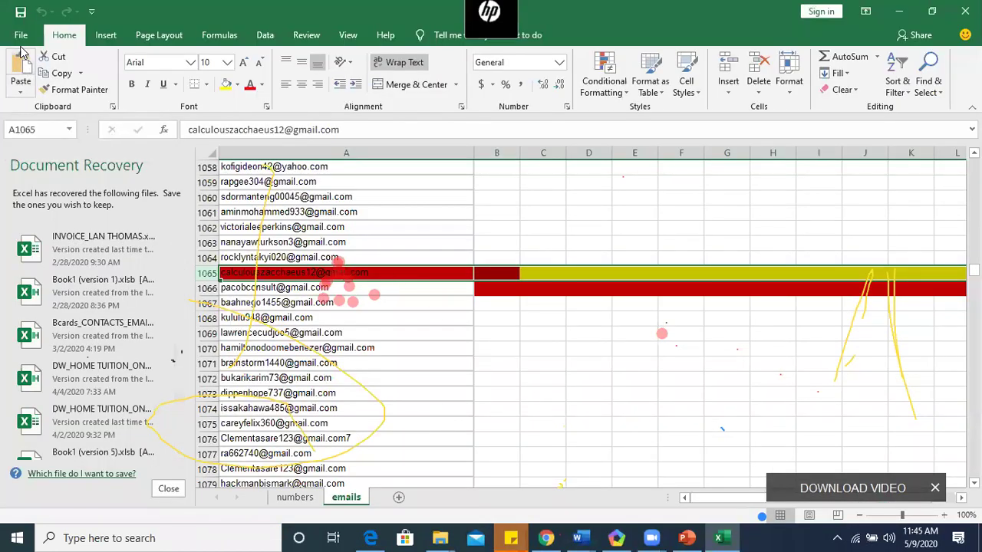
Create a new blank workbook and widen column D
click(20, 36)
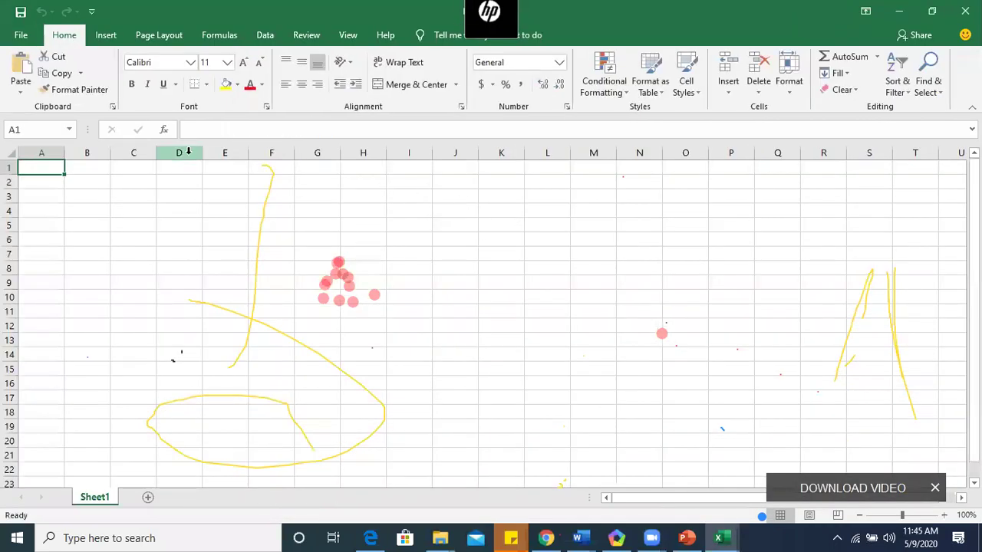
drag(199, 156, 336, 156)
Paste the copied phone numbers into column D, accepting the size-mismatch warning
click(253, 154)
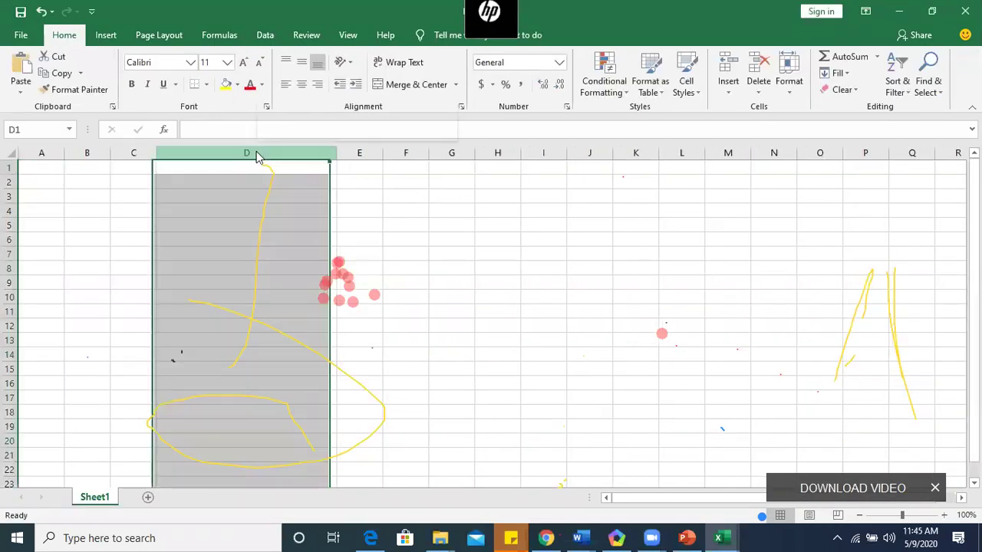
right_click(256, 153)
click(288, 214)
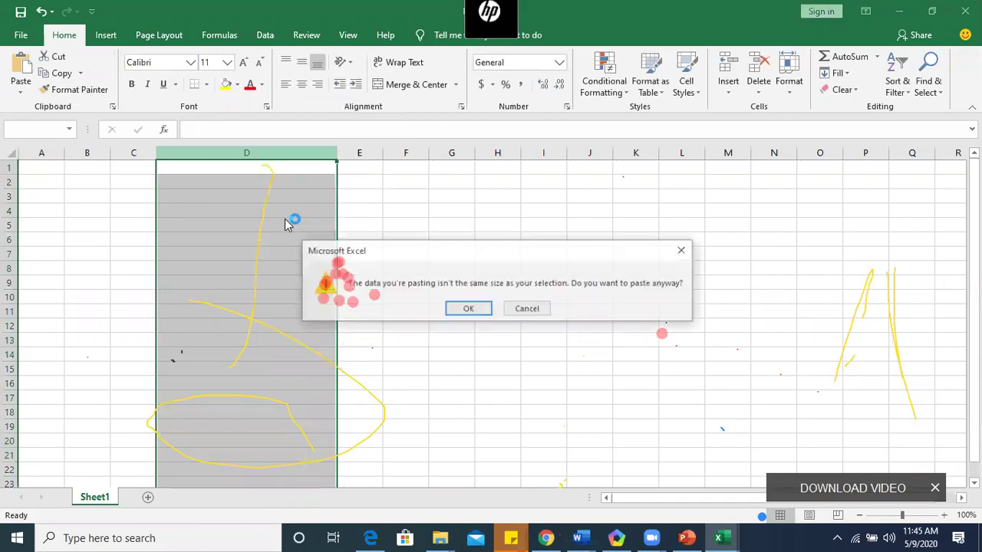
click(473, 309)
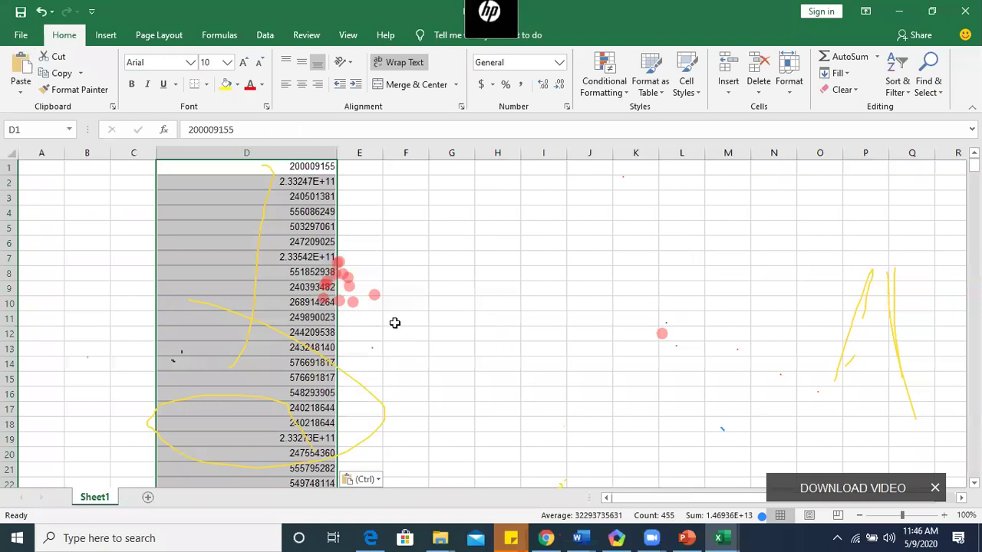
Strip the 233 prefix from the phone numbers in D2 and D7
click(293, 180)
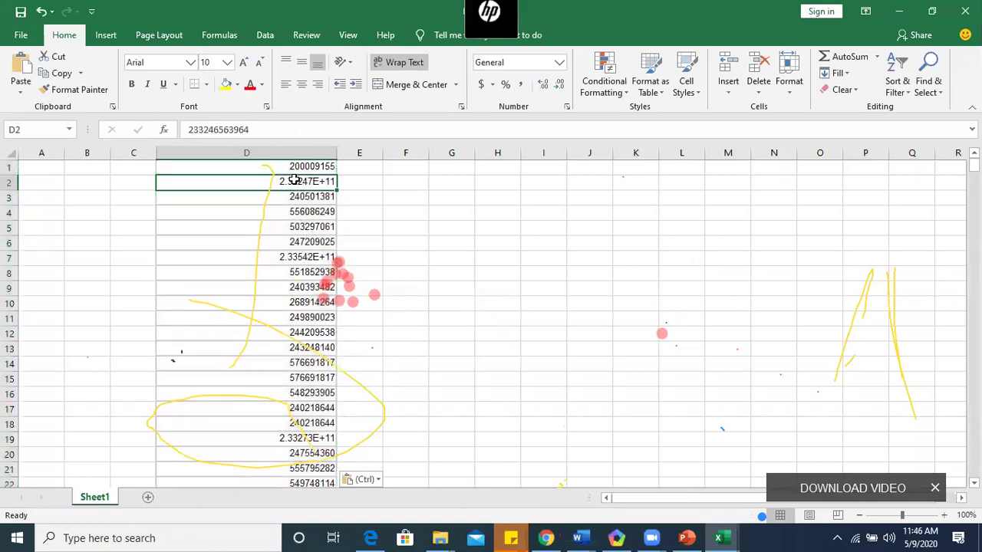
click(202, 130)
key(BackSpace)
key(BackSpace)
key(BackSpace)
key(Return)
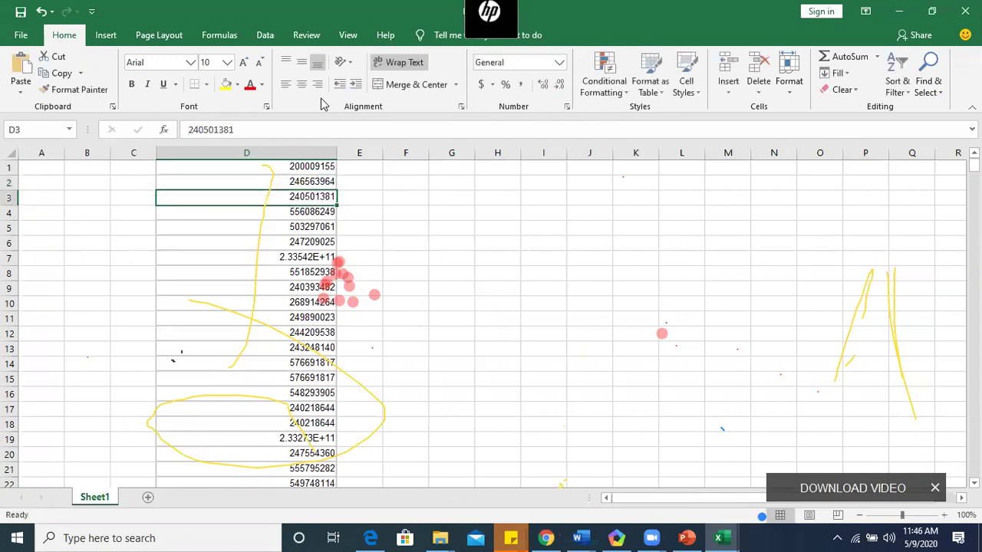
key(Down)
key(Down)
key(Down)
key(Up)
key(Up)
key(Up)
key(Up)
key(Up)
key(Down)
key(Down)
key(Down)
key(Down)
key(Down)
key(Down)
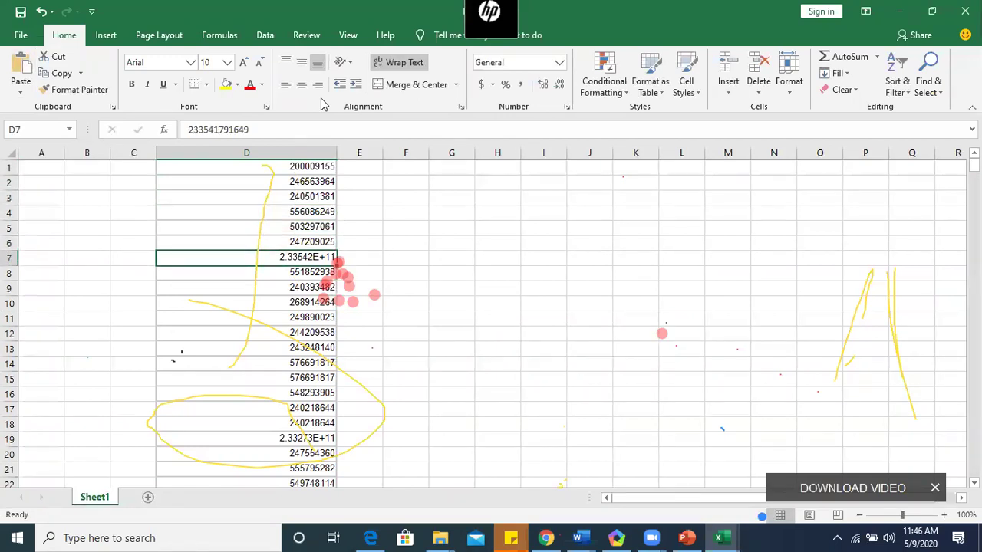
click(203, 130)
key(BackSpace)
key(BackSpace)
key(BackSpace)
key(Return)
key(Down)
key(Down)
key(Down)
key(Down)
key(Down)
key(Down)
key(Down)
key(Down)
key(Down)
key(Down)
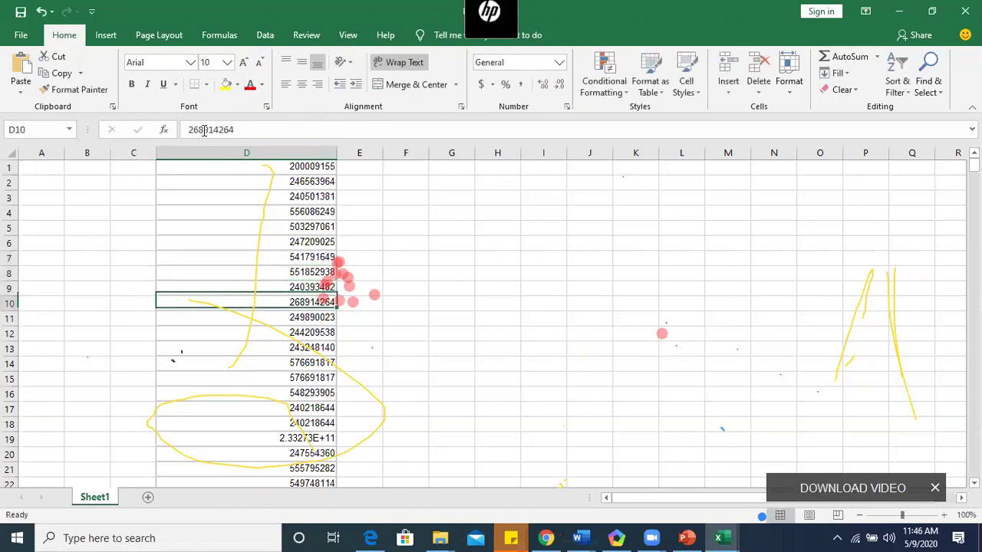
Strip the 233 prefix from the phone numbers in D19 and D28
key(Down)
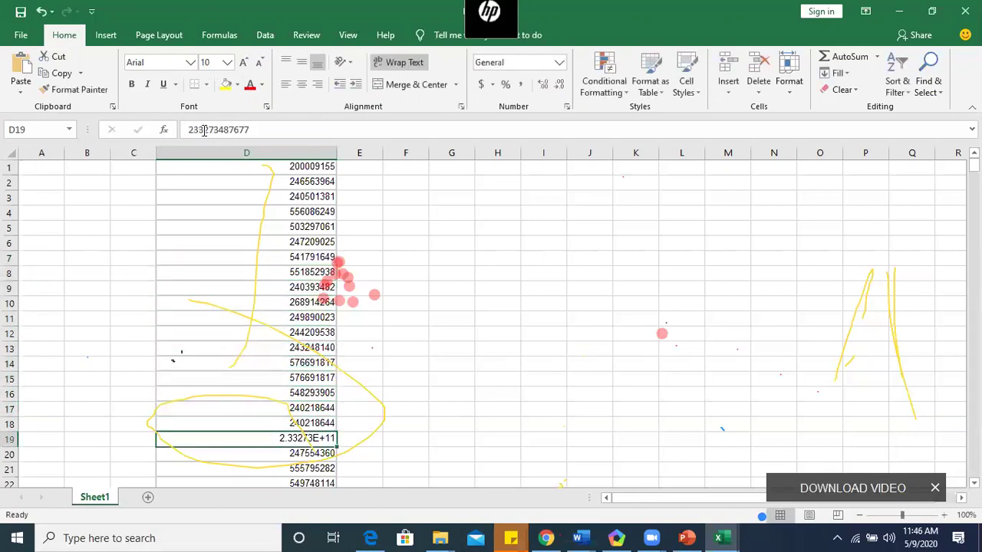
click(203, 130)
key(BackSpace)
key(BackSpace)
key(BackSpace)
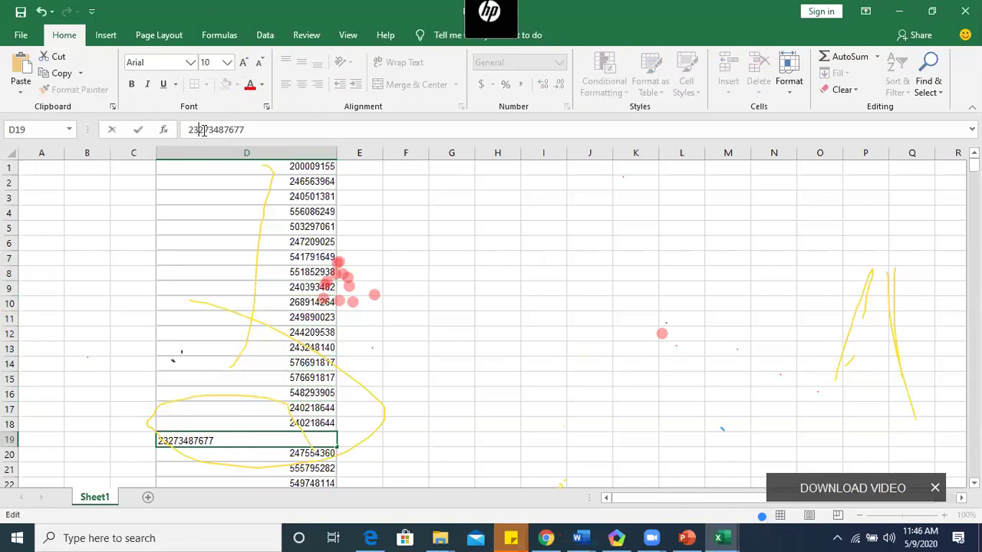
key(Return)
key(Down)
key(Down)
key(Down)
key(Down)
key(Down)
key(Down)
key(Down)
key(Down)
key(Down)
key(Down)
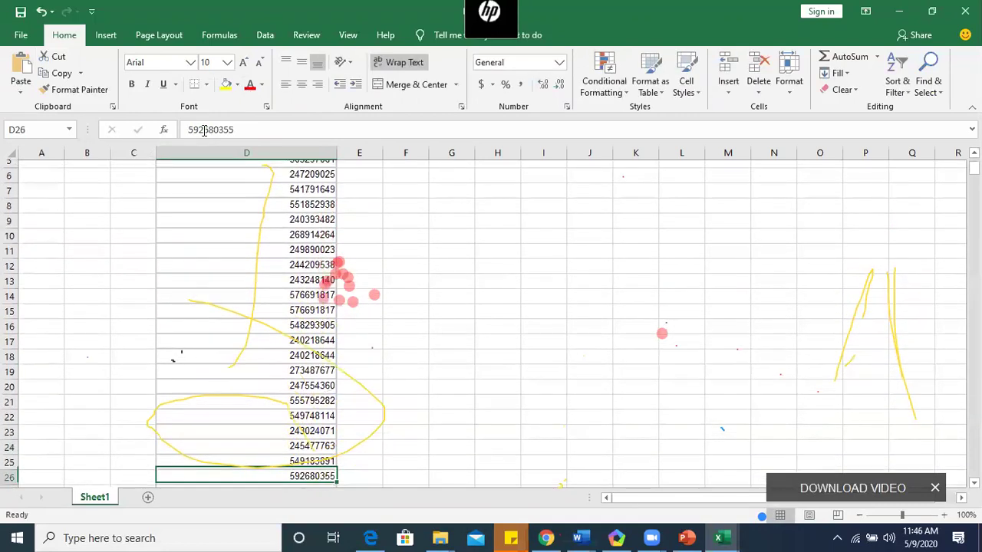
key(Up)
key(Up)
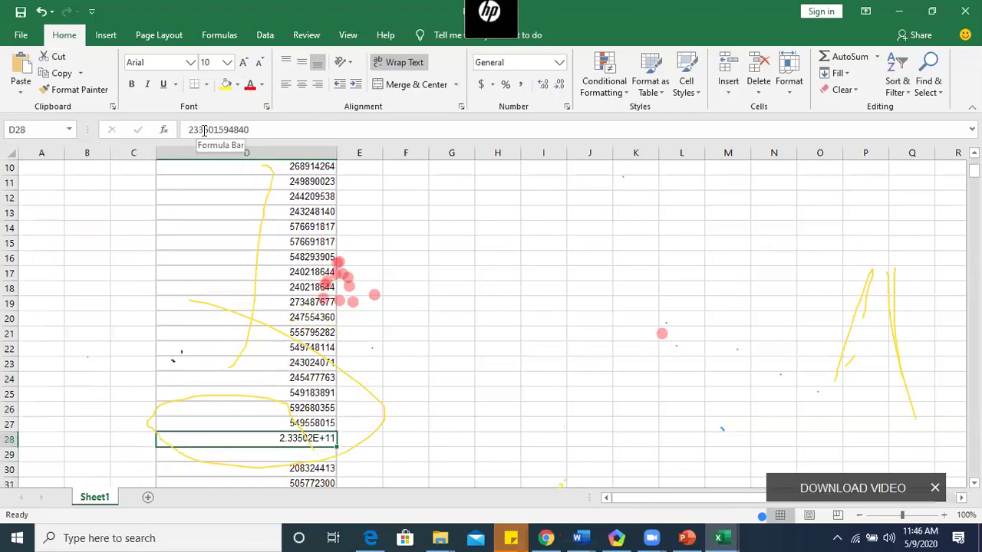
click(204, 130)
key(BackSpace)
key(BackSpace)
key(BackSpace)
key(Return)
key(Down)
key(Down)
key(Down)
key(Down)
key(Down)
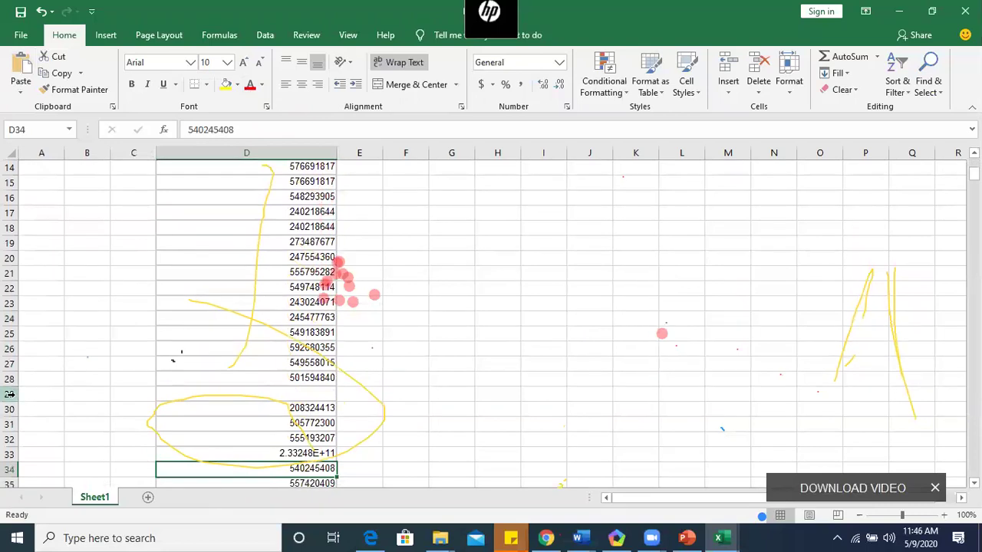
Delete blank row 29 and remove the 233 prefix from D32
right_click(9, 393)
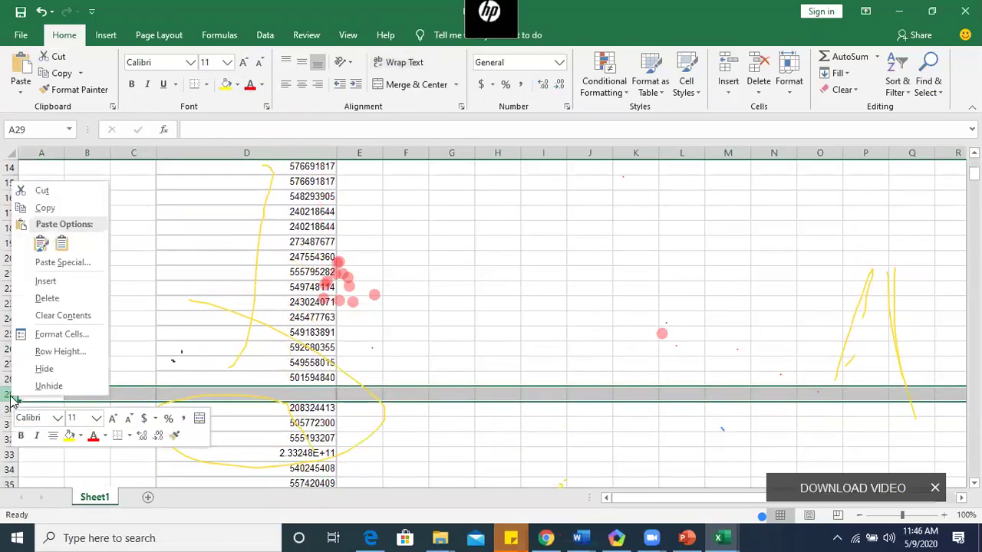
click(48, 299)
click(280, 394)
key(Down)
key(Down)
key(Down)
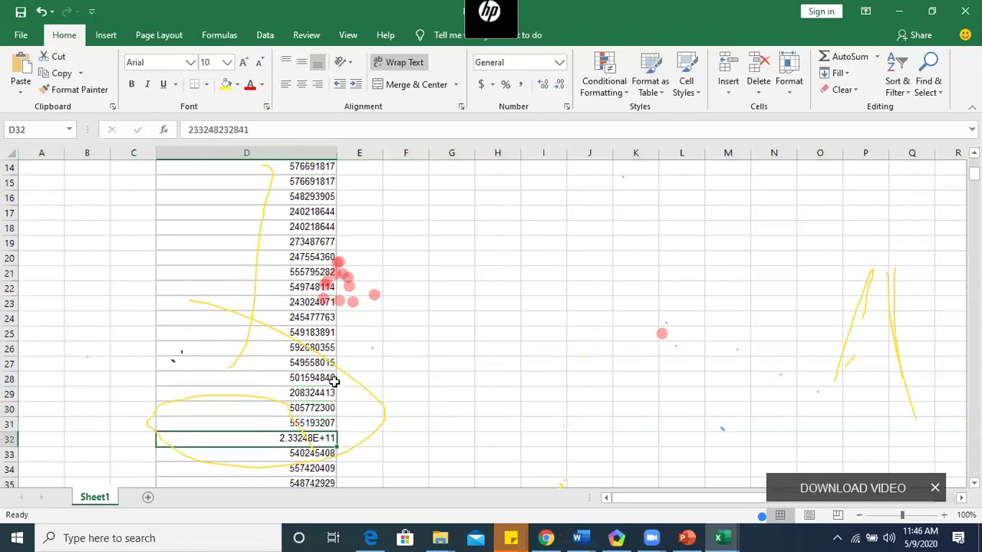
click(204, 129)
key(BackSpace)
key(BackSpace)
key(BackSpace)
key(Return)
key(Down)
key(Down)
key(Down)
key(Down)
key(Down)
key(Down)
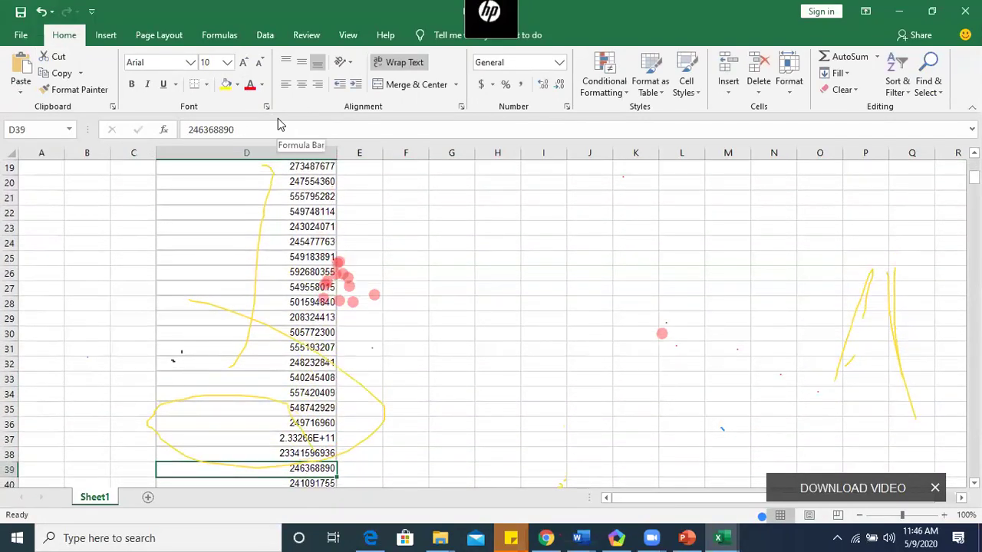
Remove the prefix from D37 and clear the invalid number in D38
click(274, 444)
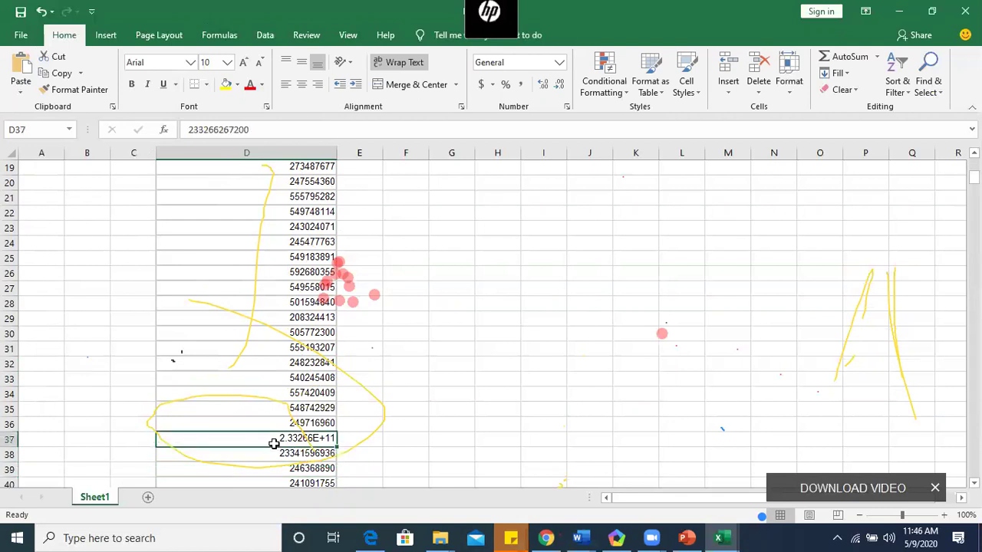
click(202, 128)
key(BackSpace)
key(BackSpace)
click(350, 440)
click(314, 451)
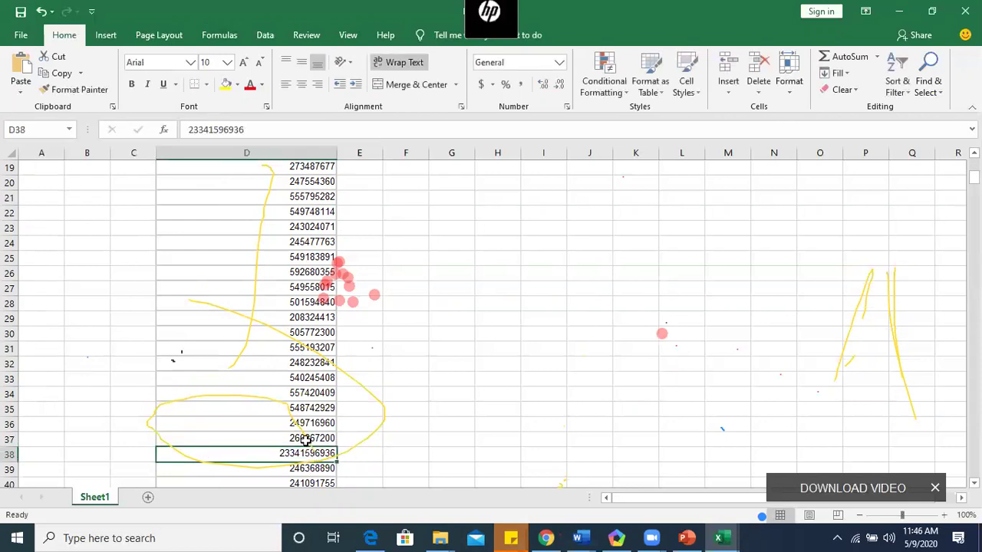
click(201, 130)
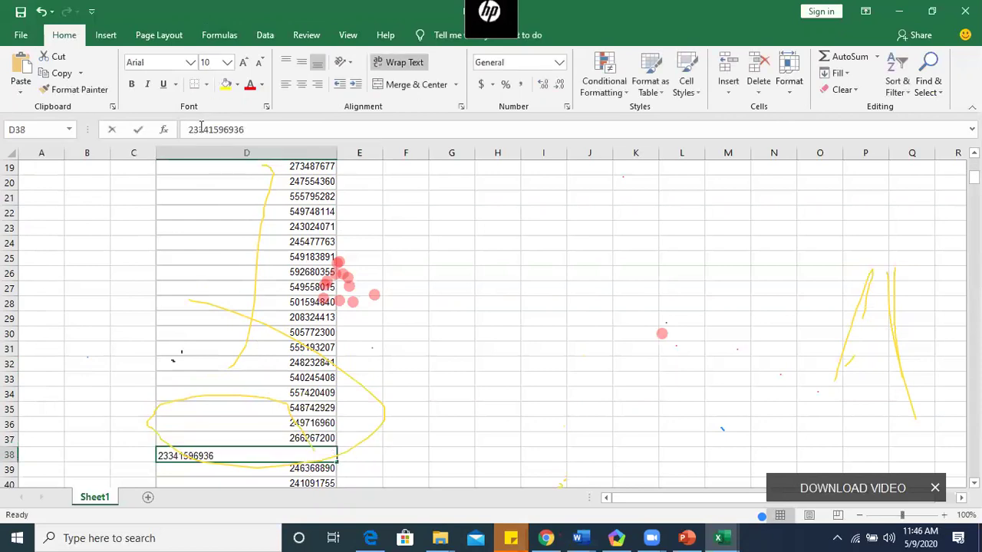
key(BackSpace)
key(BackSpace)
key(BackSpace)
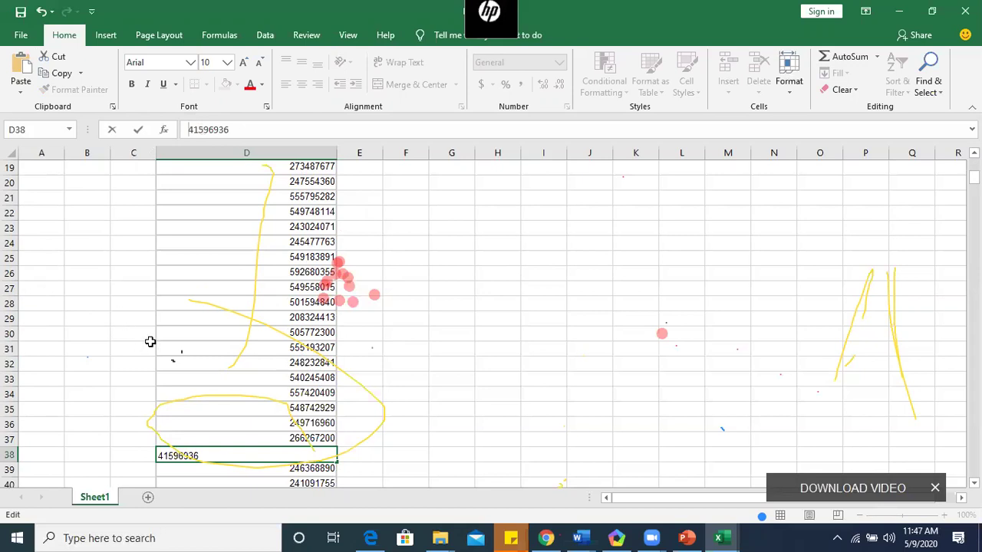
key(Return)
click(259, 454)
key(Delete)
key(Down)
key(Down)
key(Down)
key(Down)
key(Down)
key(Down)
key(Down)
key(Down)
key(Down)
key(Down)
key(Down)
key(Down)
key(Down)
key(Down)
key(Down)
key(Down)
key(Down)
key(Down)
key(Up)
key(Up)
key(Up)
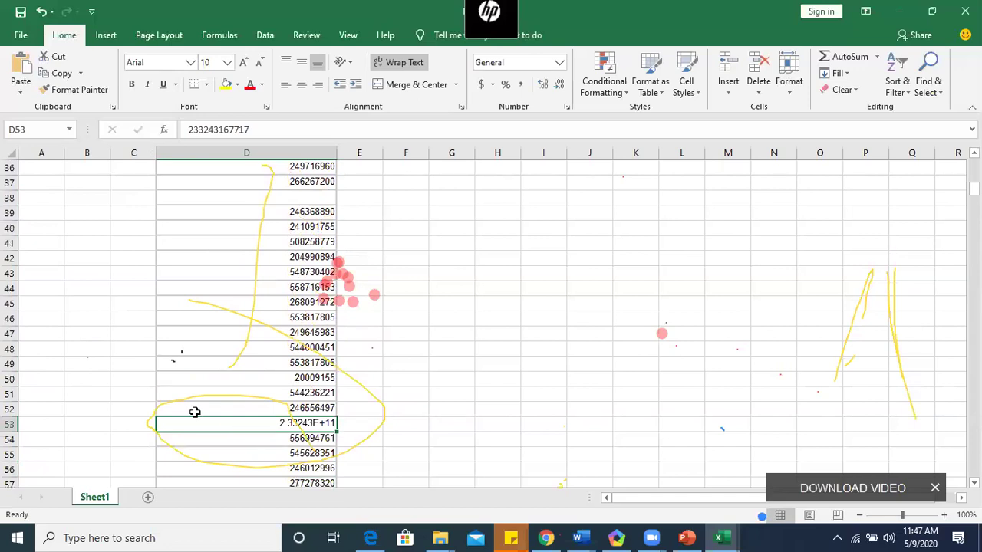
click(203, 129)
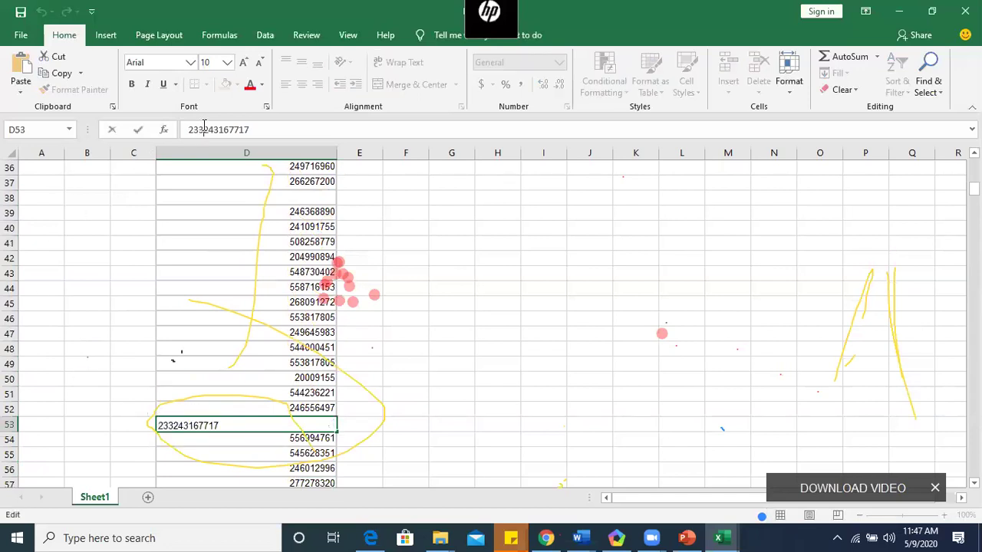
key(BackSpace)
key(BackSpace)
key(BackSpace)
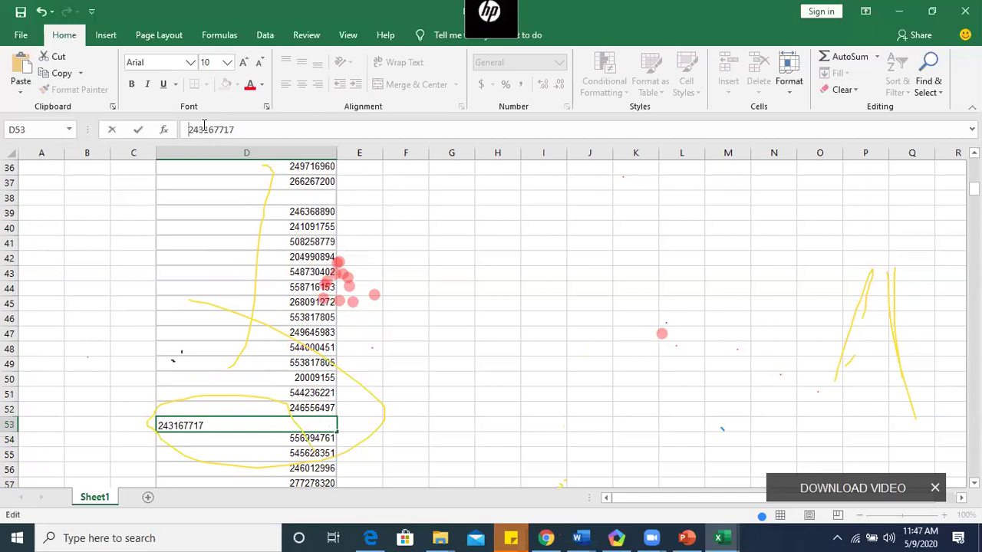
key(Return)
key(Down)
key(Down)
key(Down)
key(Down)
key(Down)
key(Down)
key(Down)
key(Down)
key(Down)
key(Down)
key(Down)
key(Down)
key(Down)
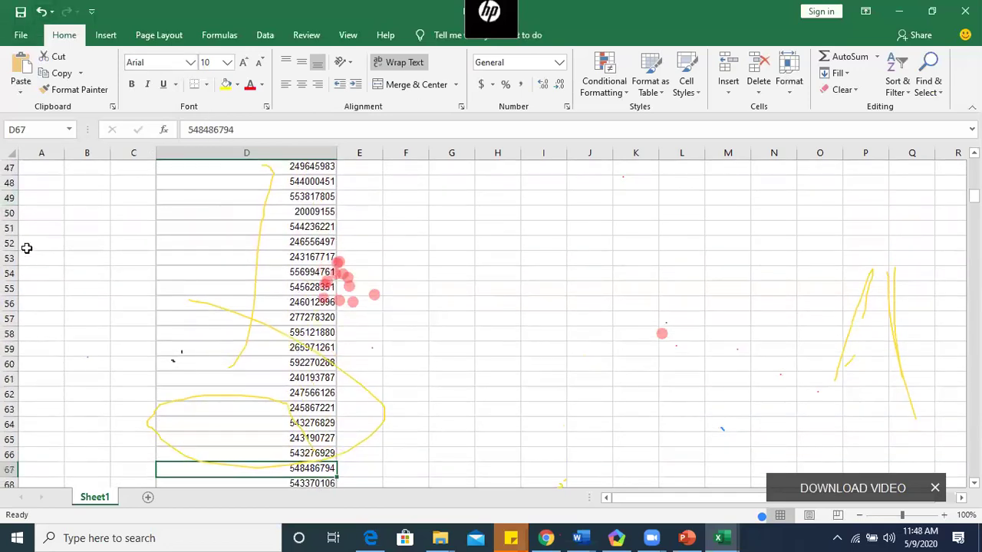
click(10, 213)
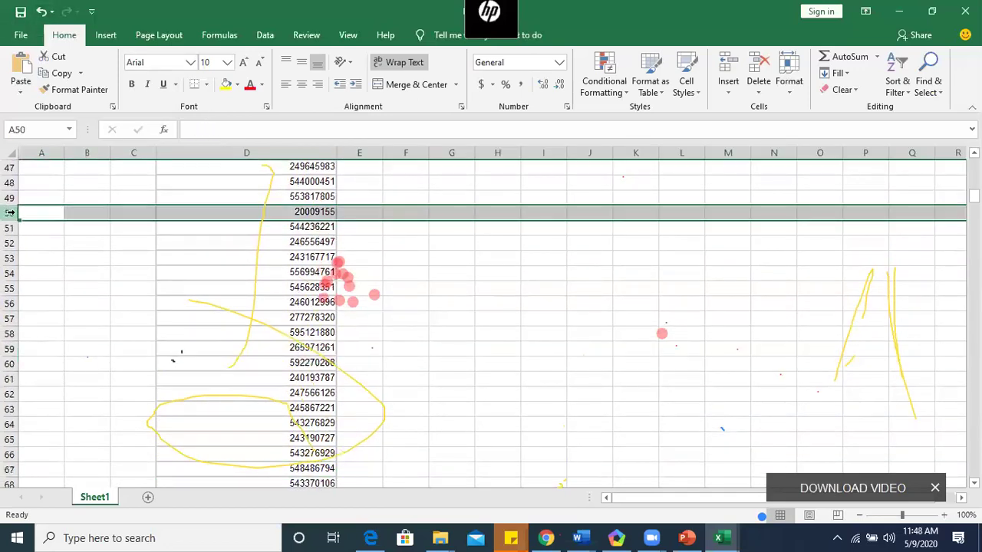
Clear the stray number from row 50 and delete the row
right_click(10, 212)
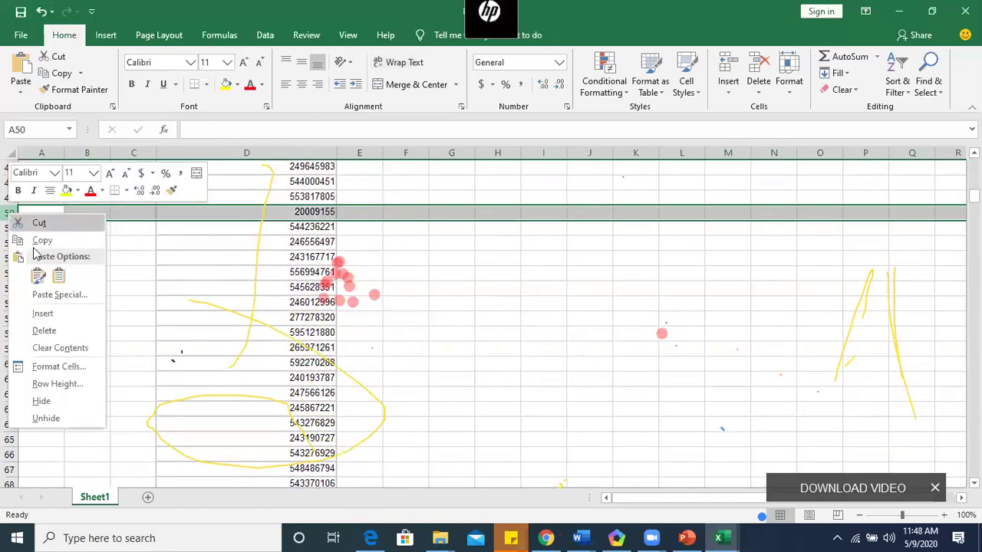
click(61, 349)
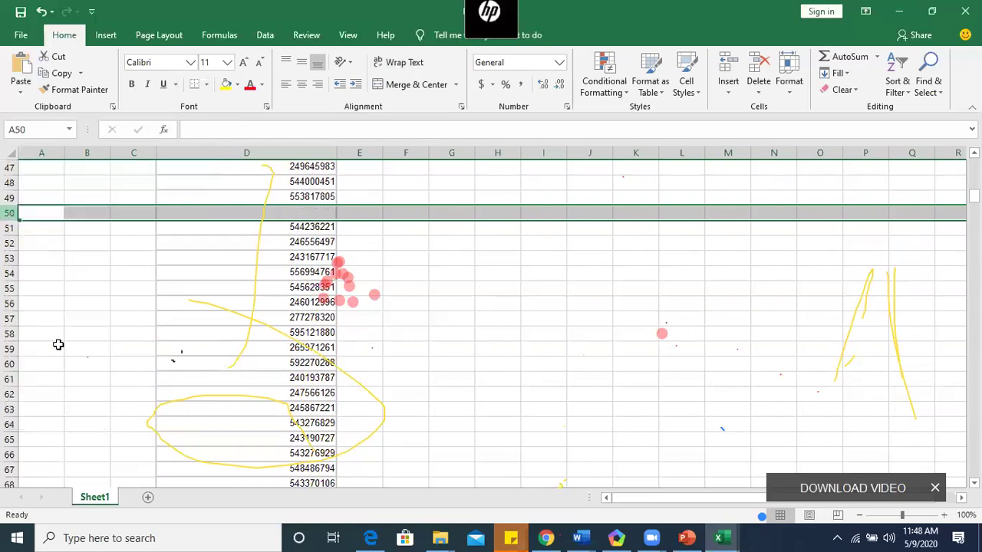
right_click(10, 213)
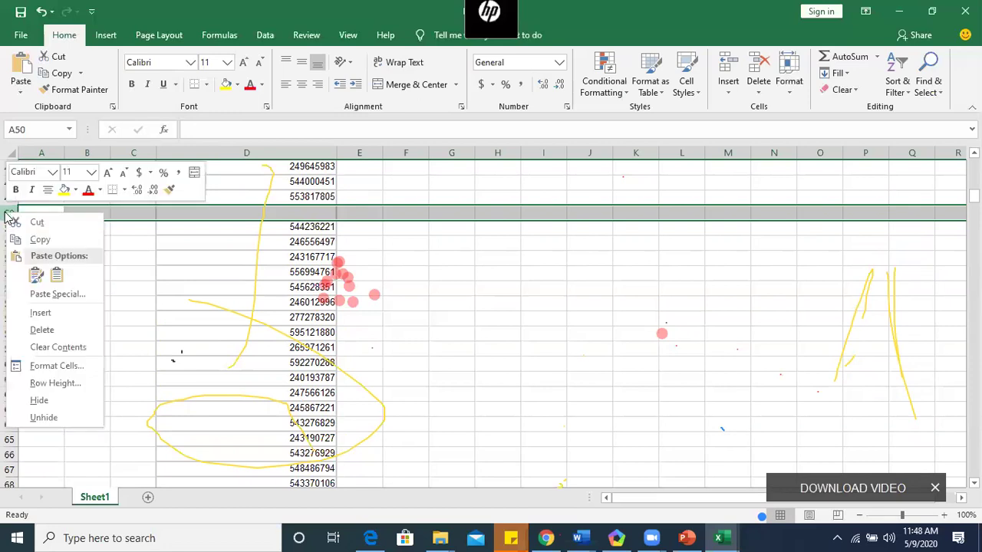
click(48, 367)
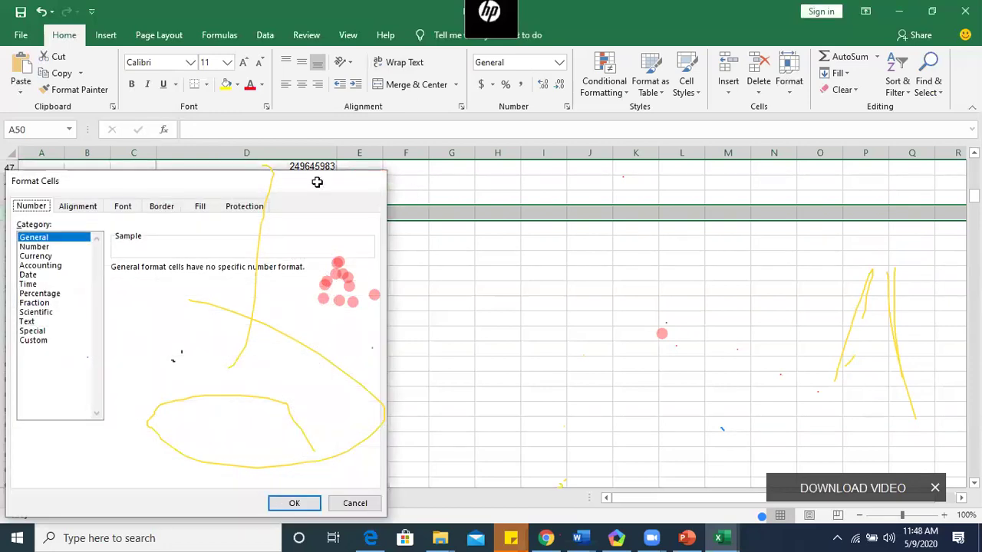
click(371, 181)
click(12, 213)
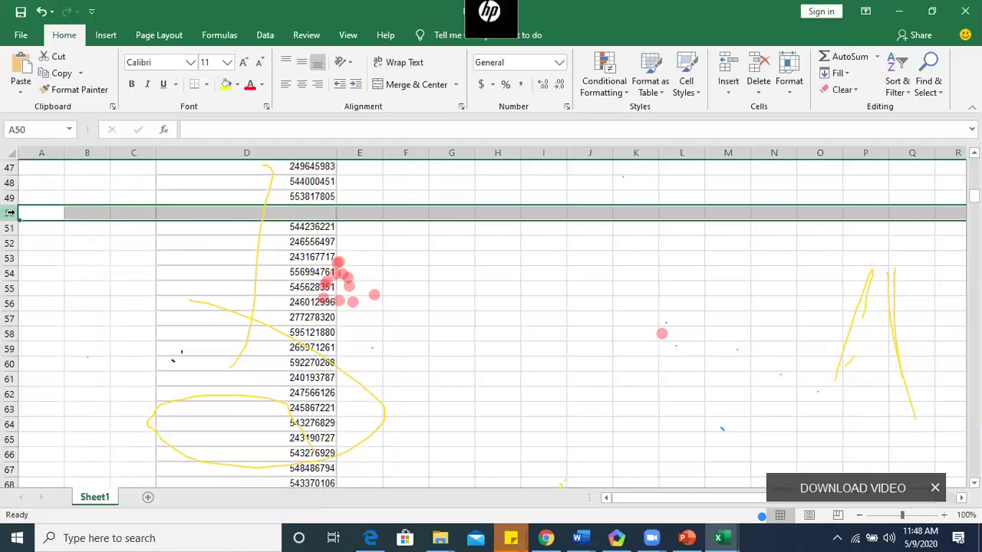
right_click(12, 212)
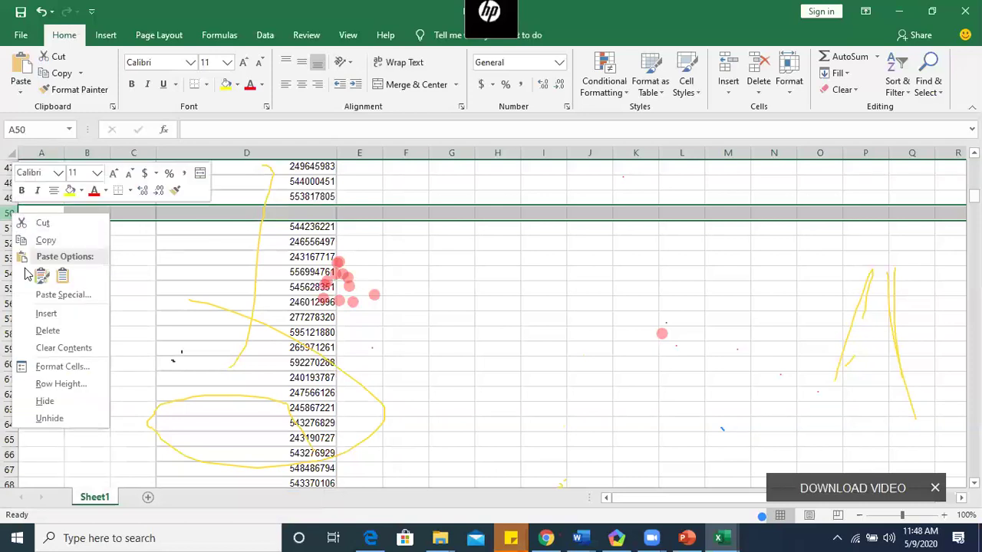
click(40, 336)
scroll(256, 364, down, 8)
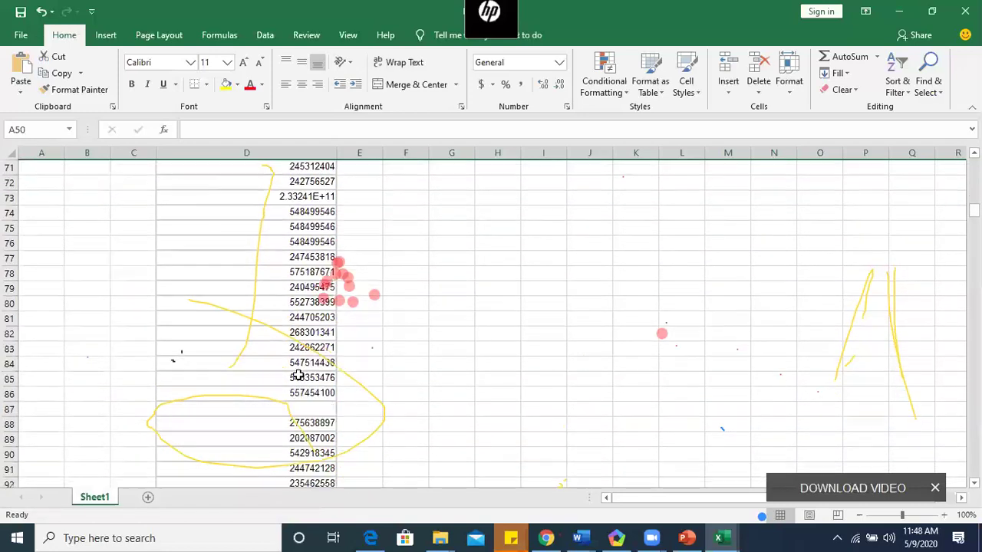
click(297, 182)
click(298, 196)
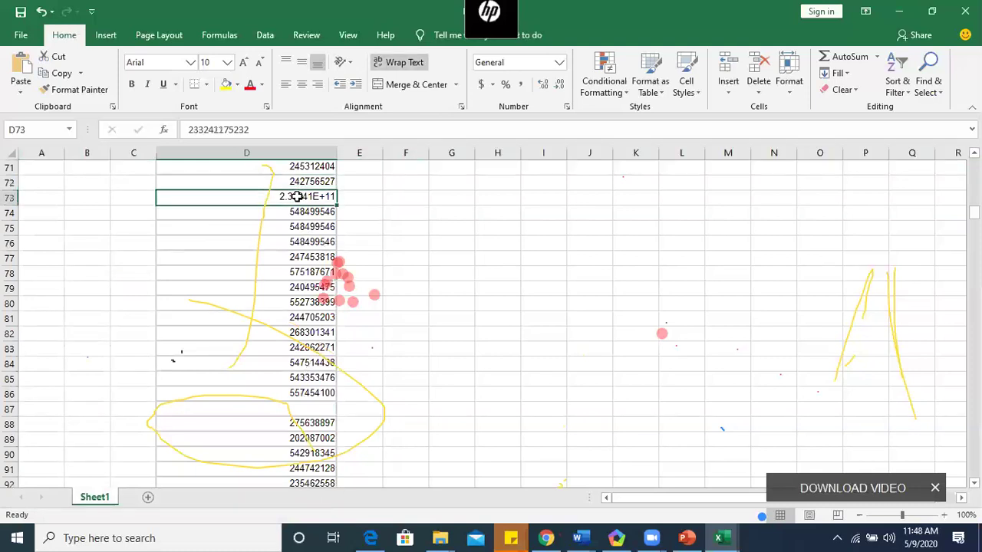
click(203, 129)
key(BackSpace)
key(BackSpace)
key(BackSpace)
click(265, 364)
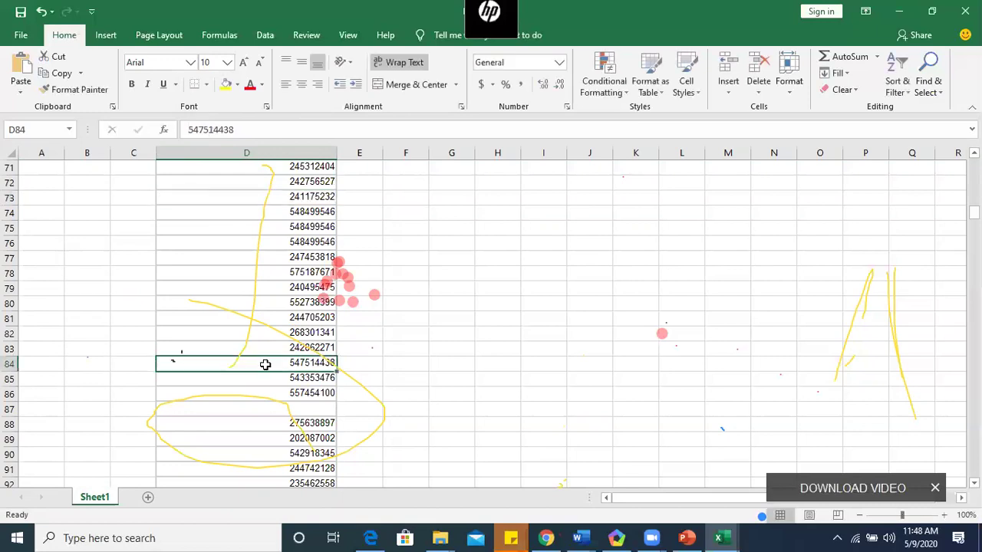
click(6, 409)
right_click(9, 409)
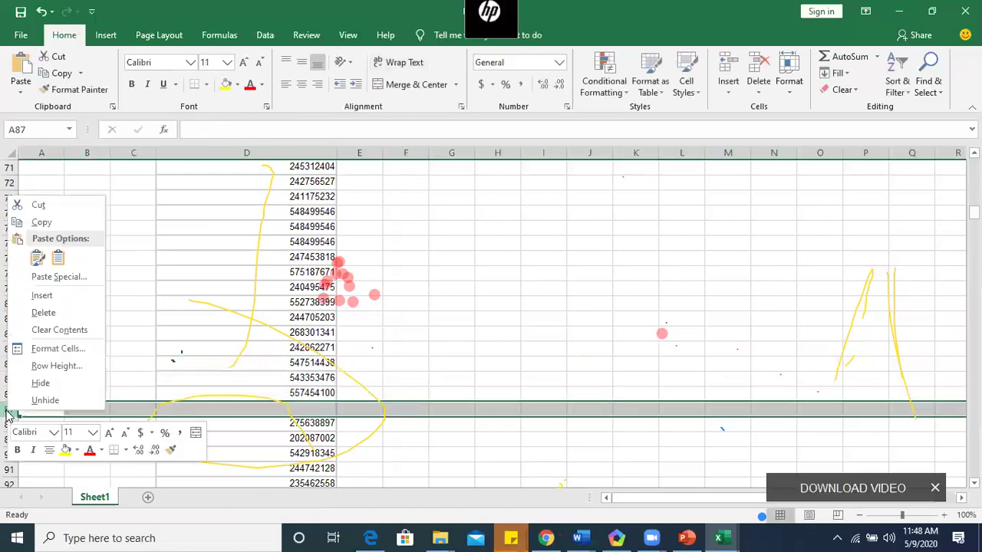
click(34, 313)
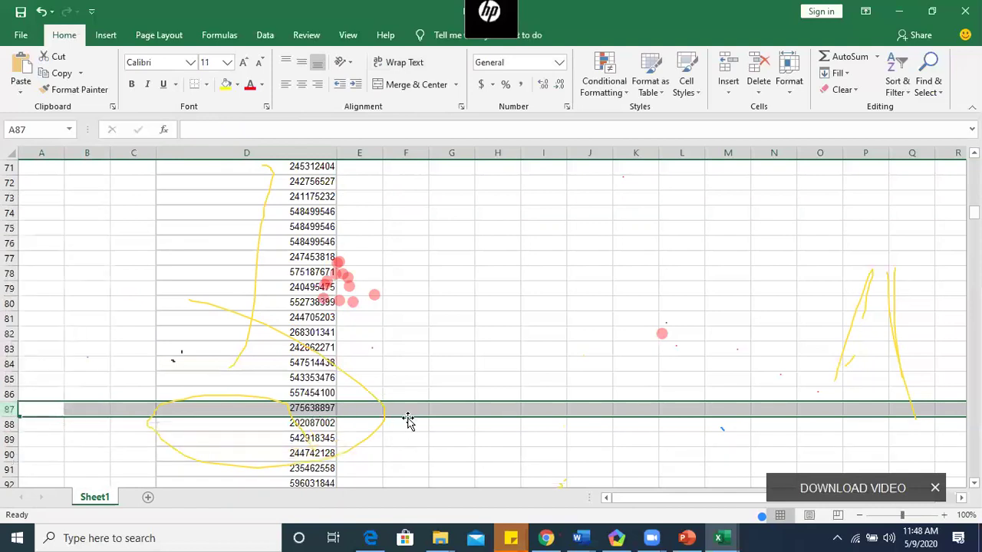
click(248, 405)
key(Down)
key(Down)
key(Down)
key(Down)
key(Down)
key(Down)
key(Down)
key(Down)
key(Down)
key(Down)
key(Down)
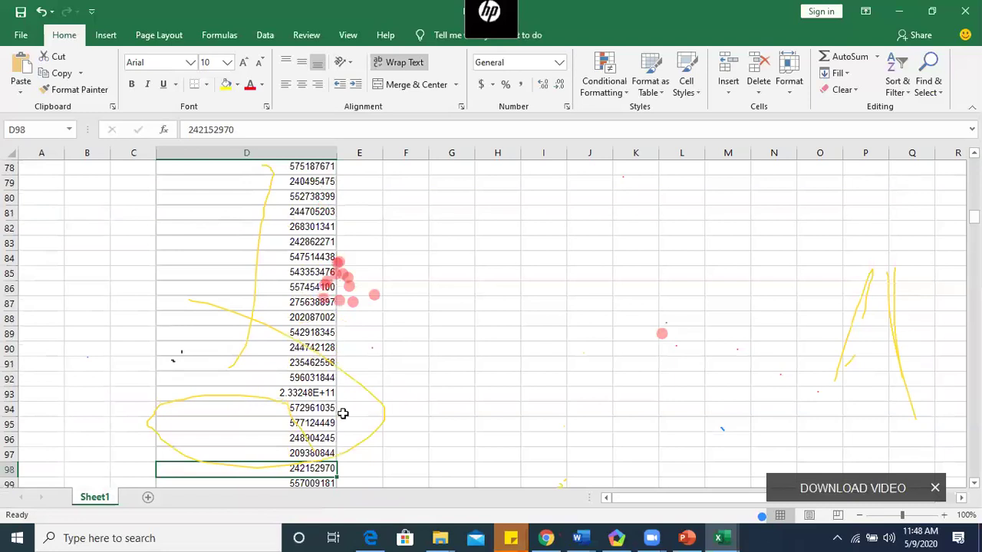
click(284, 395)
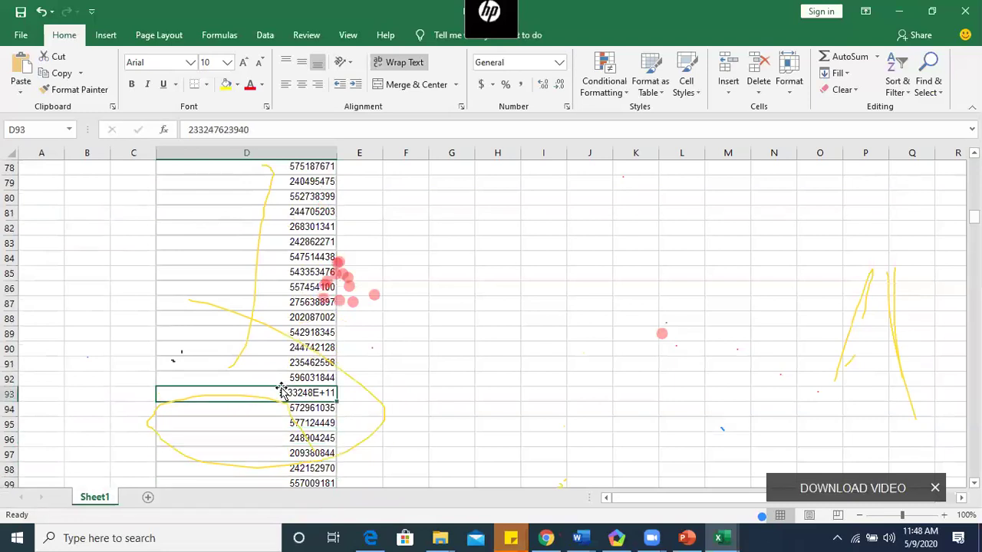
click(206, 128)
key(BackSpace)
key(BackSpace)
key(BackSpace)
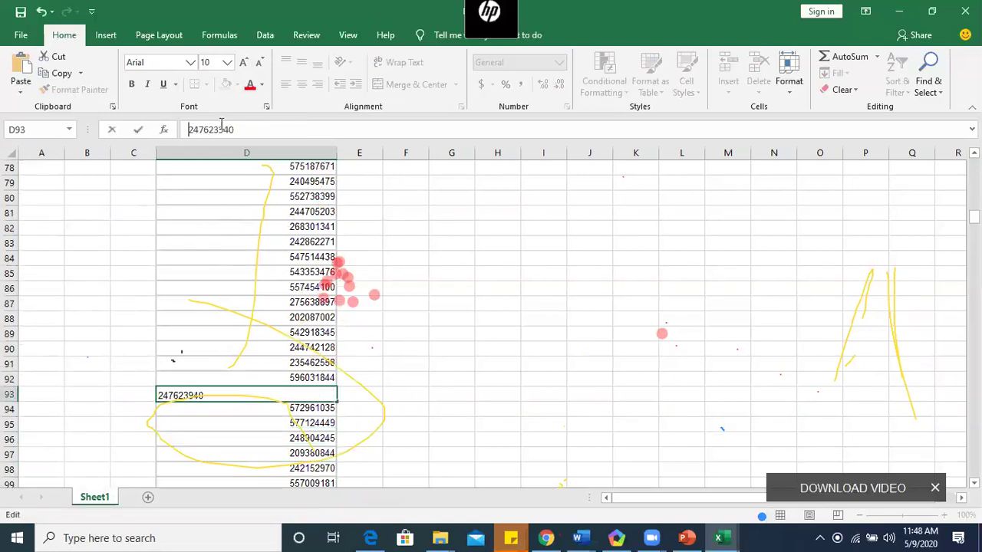
click(359, 379)
scroll(338, 345, down, 4)
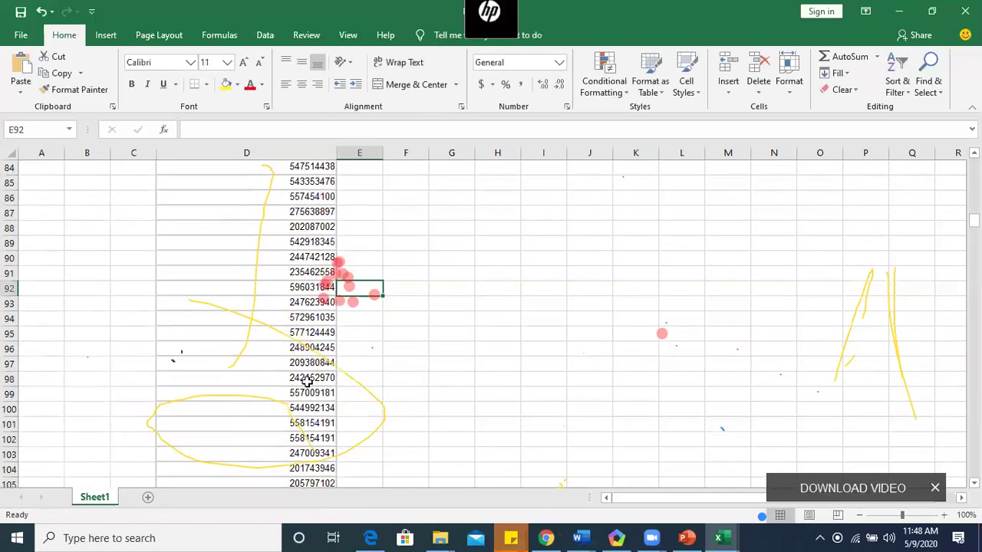
click(305, 376)
key(Down)
key(Down)
key(Down)
key(Down)
key(Down)
key(Down)
key(Down)
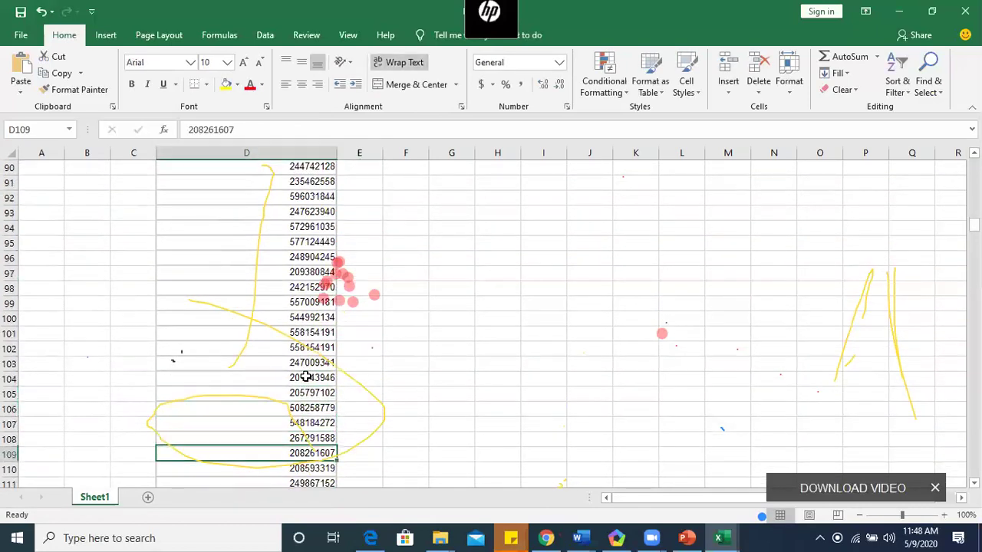
key(Down)
key(Down)
key(Down)
key(Down)
key(Down)
key(Down)
key(Down)
key(Down)
key(Down)
key(Down)
key(Down)
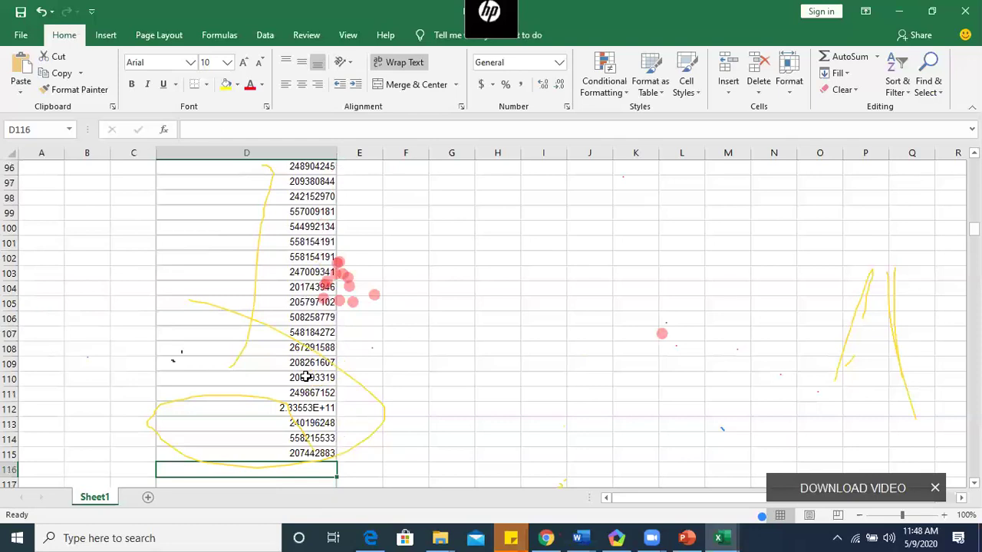
click(305, 384)
click(294, 314)
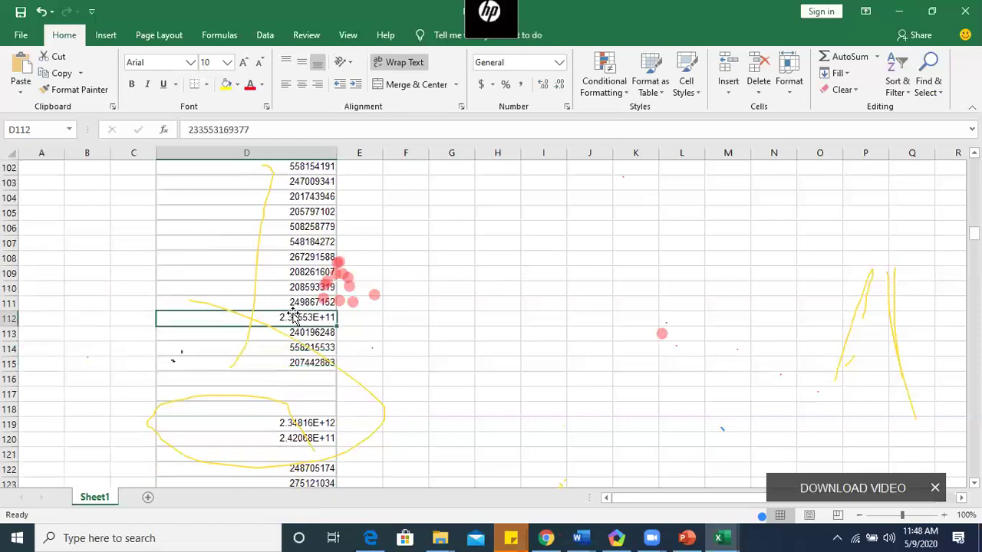
click(203, 129)
key(BackSpace)
key(BackSpace)
key(BackSpace)
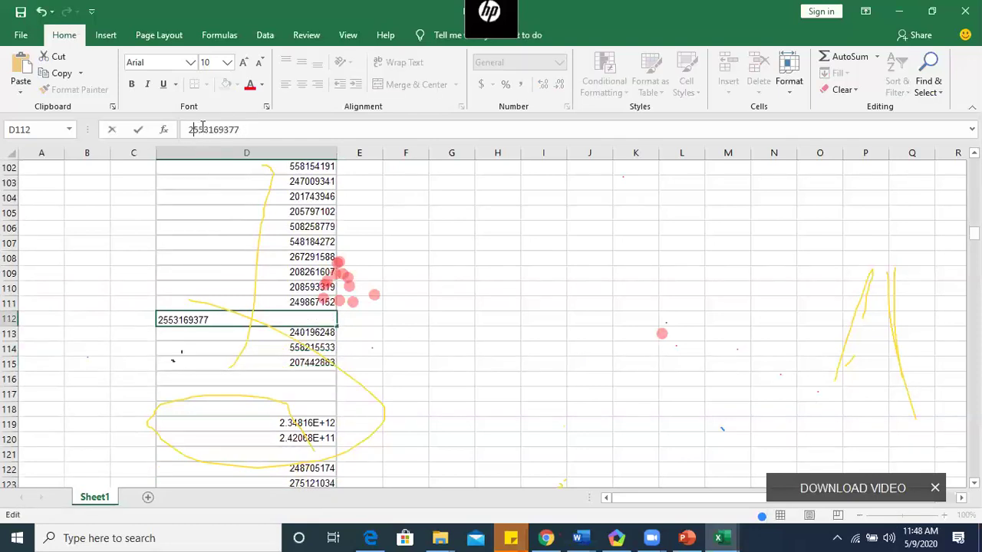
key(Return)
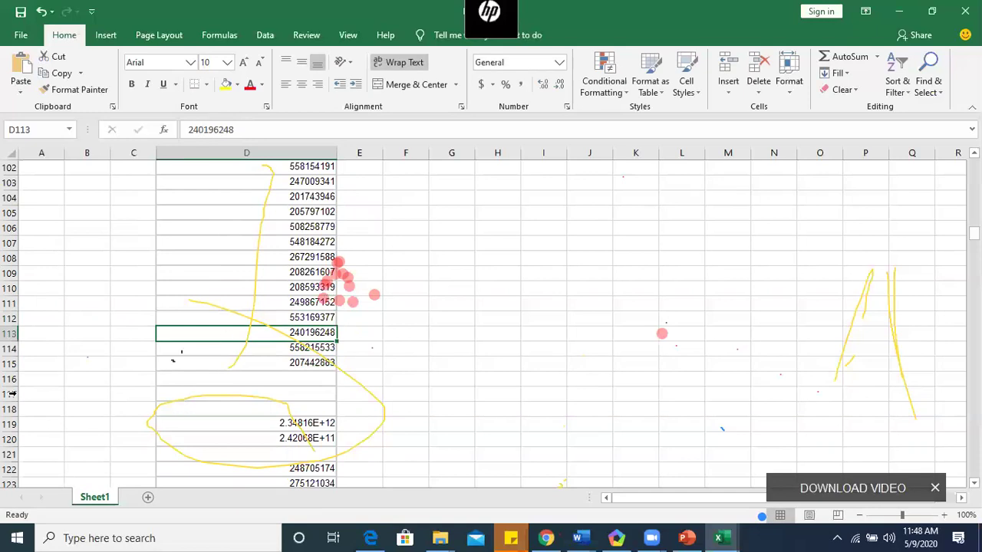
drag(6, 377, 8, 409)
right_click(119, 409)
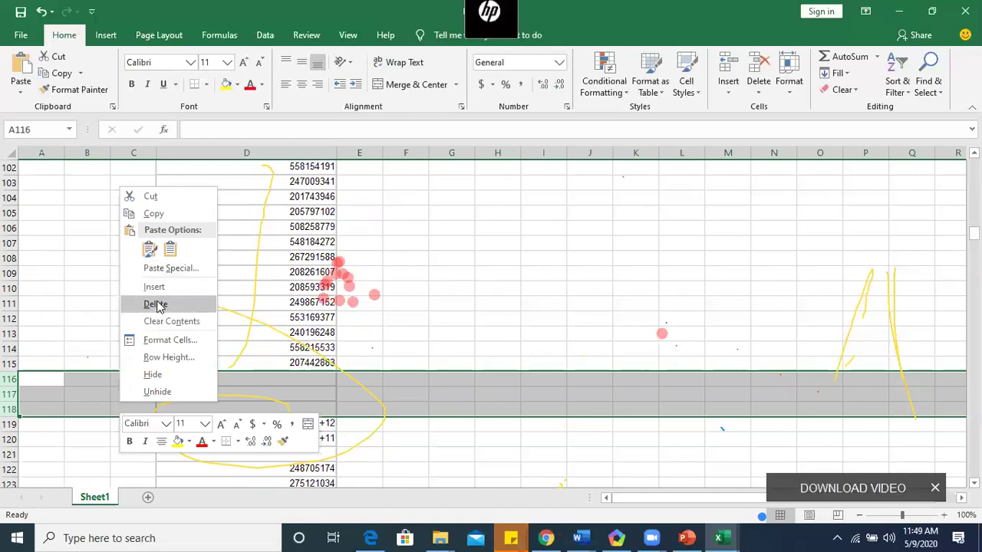
Delete rows 116–118, then delete the empty row 118 left below them
click(155, 305)
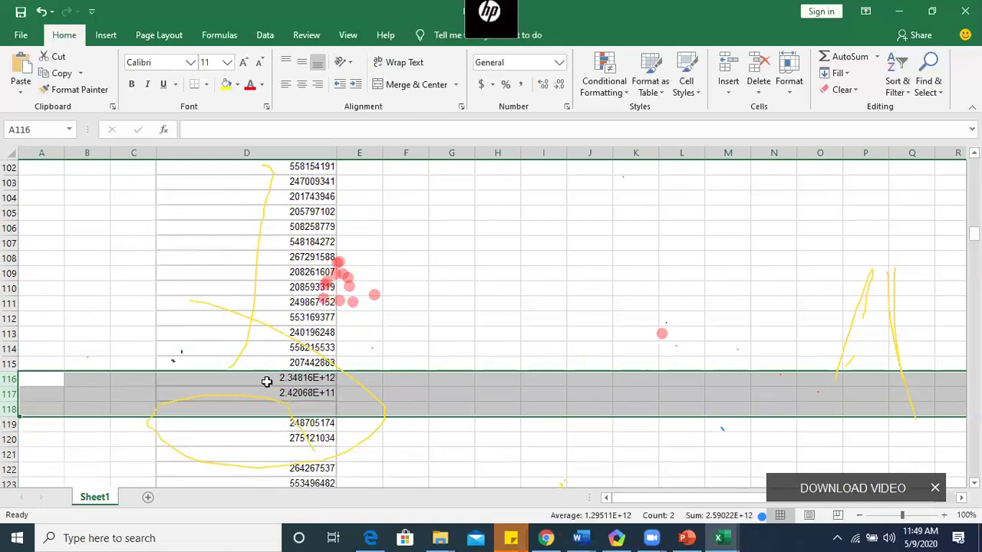
click(266, 381)
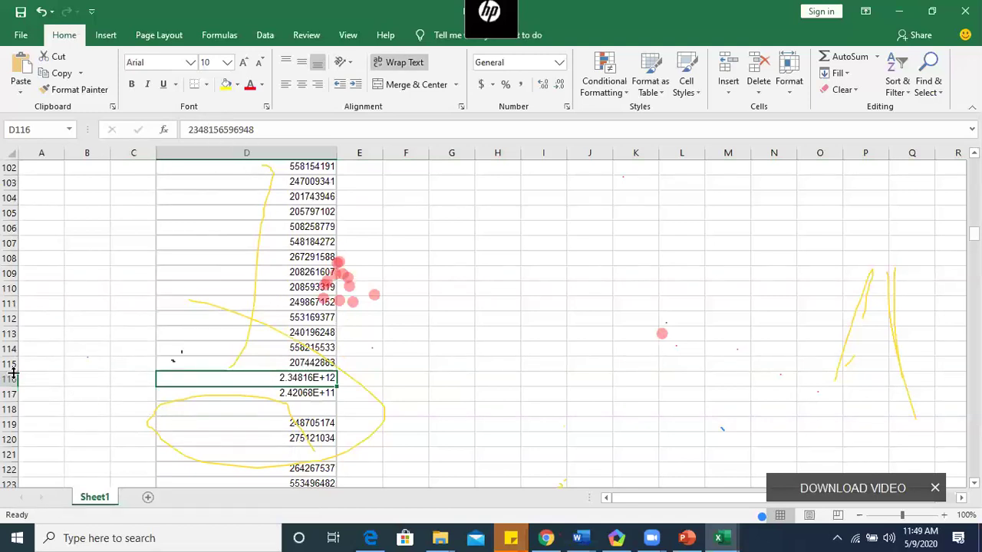
drag(13, 377, 11, 412)
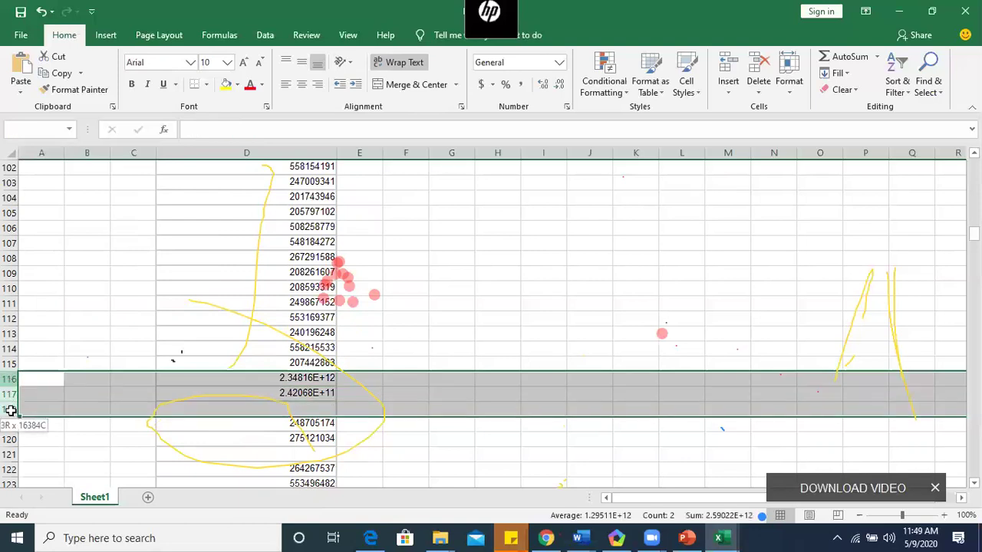
right_click(125, 399)
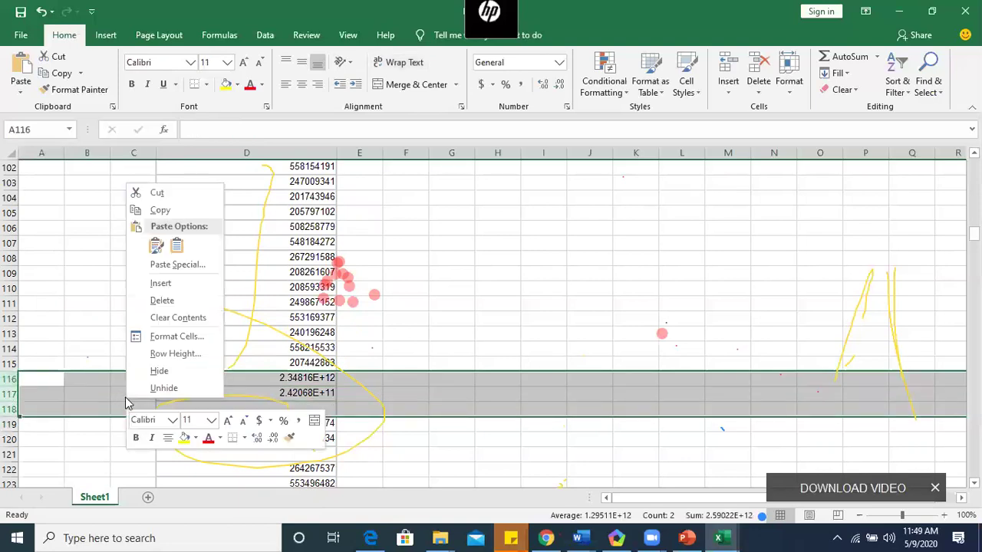
click(158, 300)
click(238, 412)
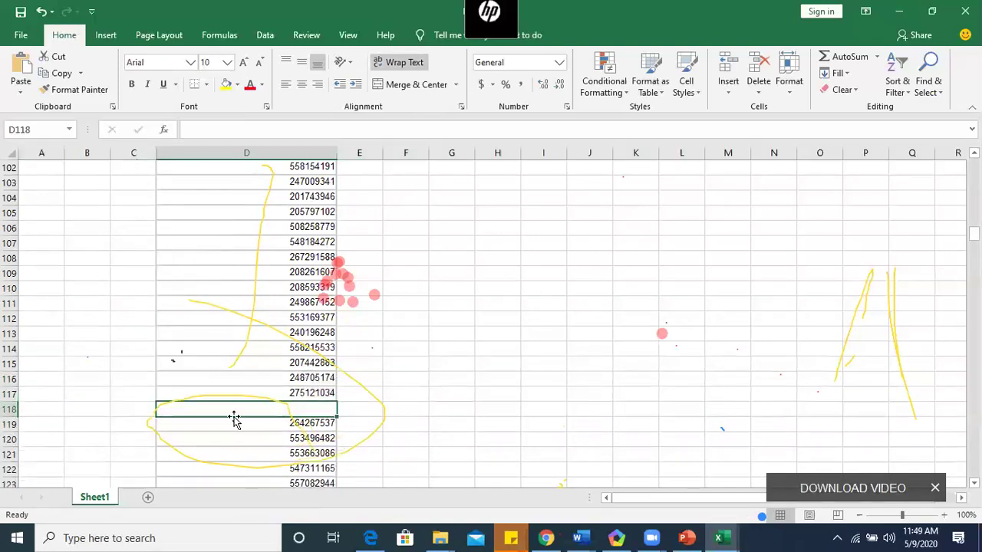
click(9, 410)
right_click(10, 410)
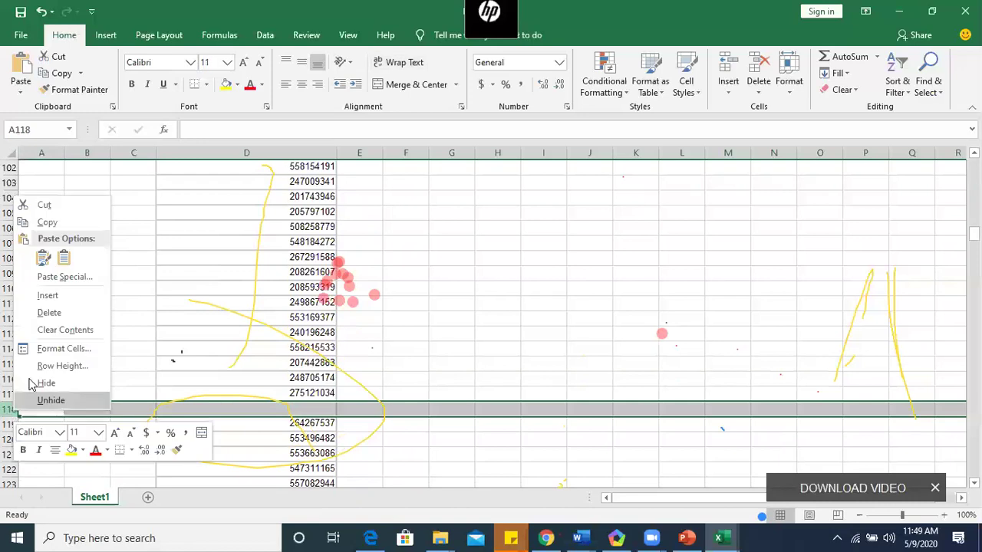
click(46, 313)
Strip the leading 233 from the numbers in D127 and D128
scroll(245, 479, down, 5)
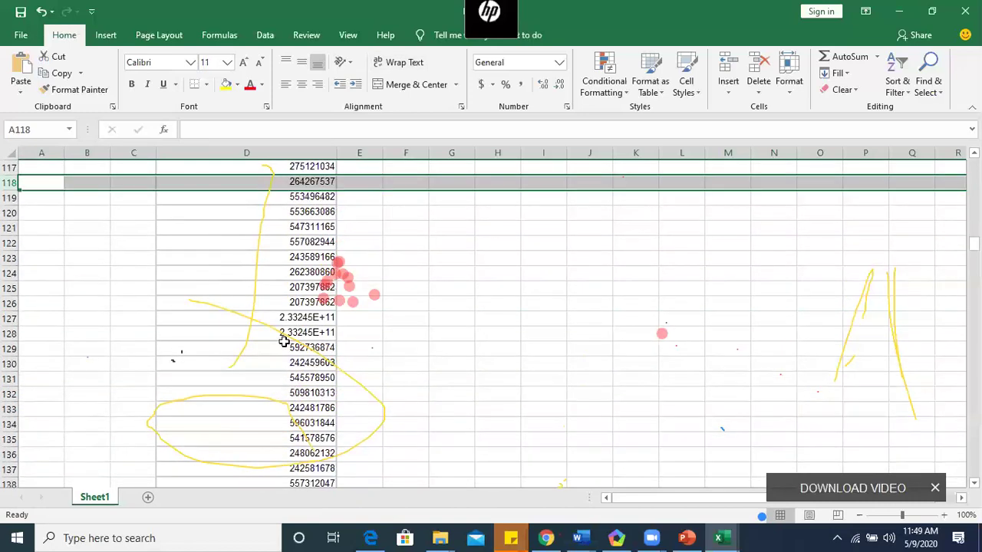
click(282, 318)
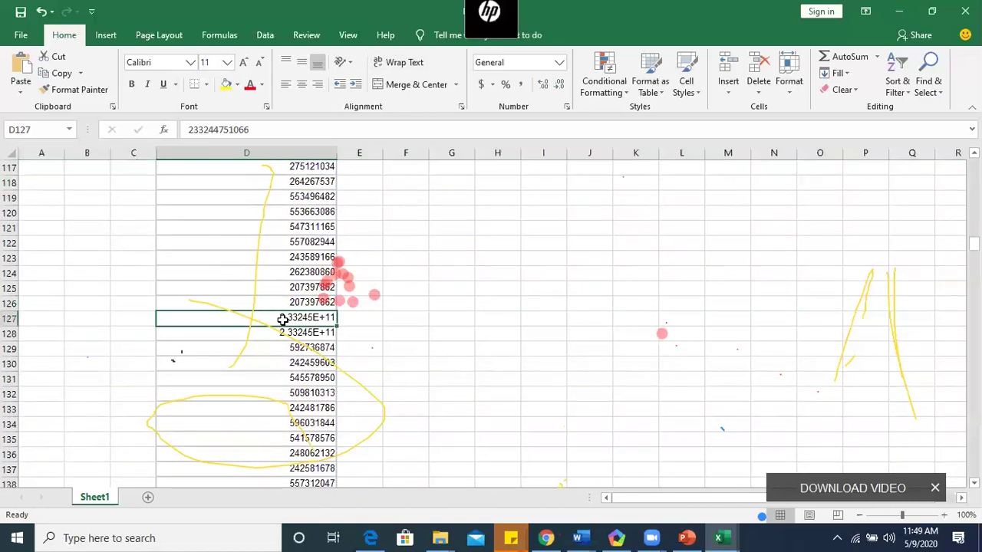
click(204, 128)
key(BackSpace)
key(BackSpace)
key(BackSpace)
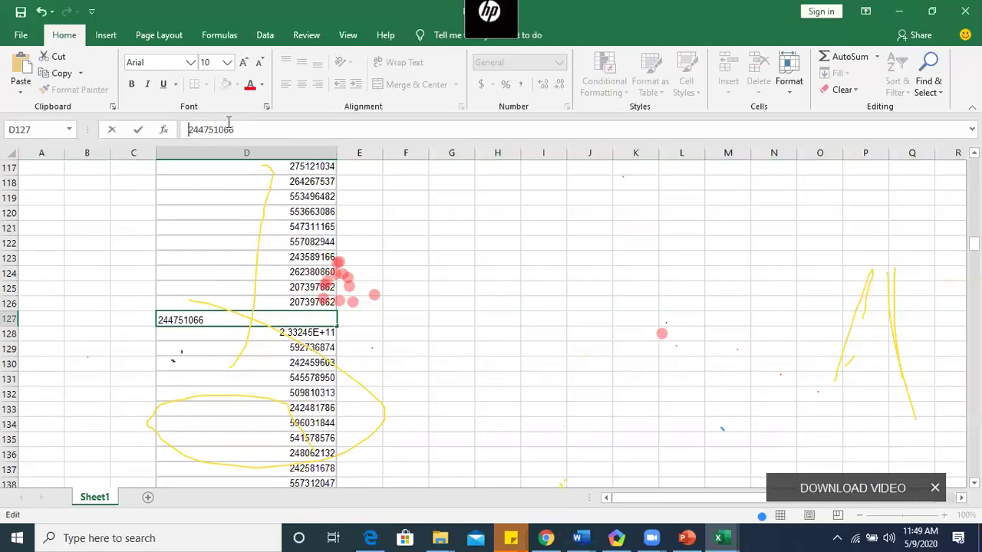
key(Return)
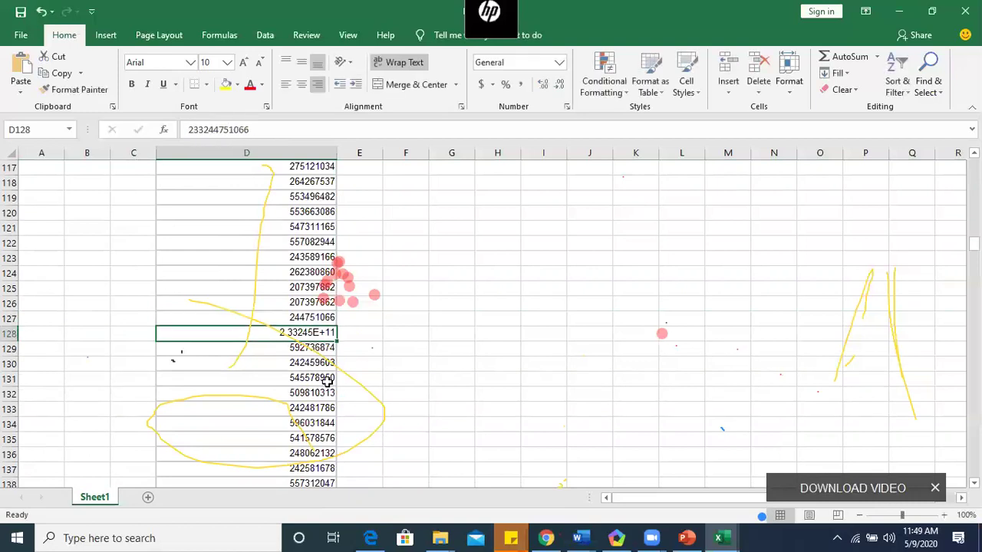
click(203, 129)
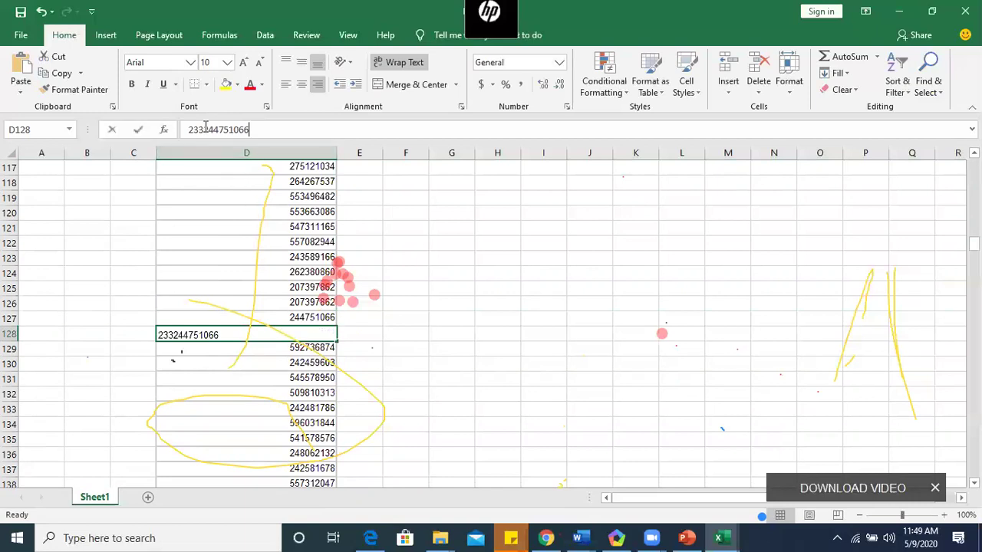
key(BackSpace)
key(BackSpace)
key(BackSpace)
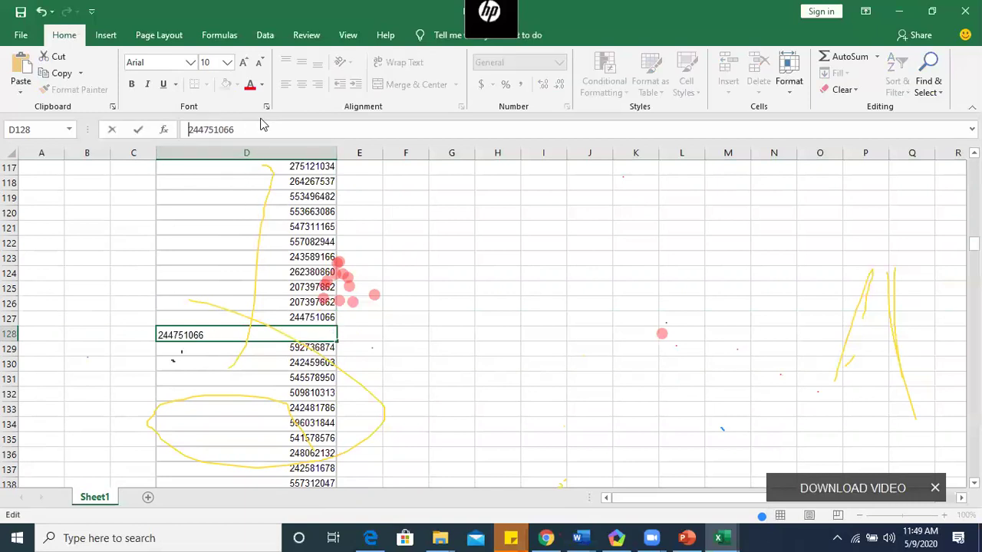
key(Return)
Move down column D and remove the 233 prefix from D153
key(Down)
key(Down)
key(Down)
key(Down)
key(Down)
key(Down)
key(Down)
key(Down)
key(Down)
key(Down)
key(Down)
key(Down)
key(Down)
key(Down)
key(Down)
key(Down)
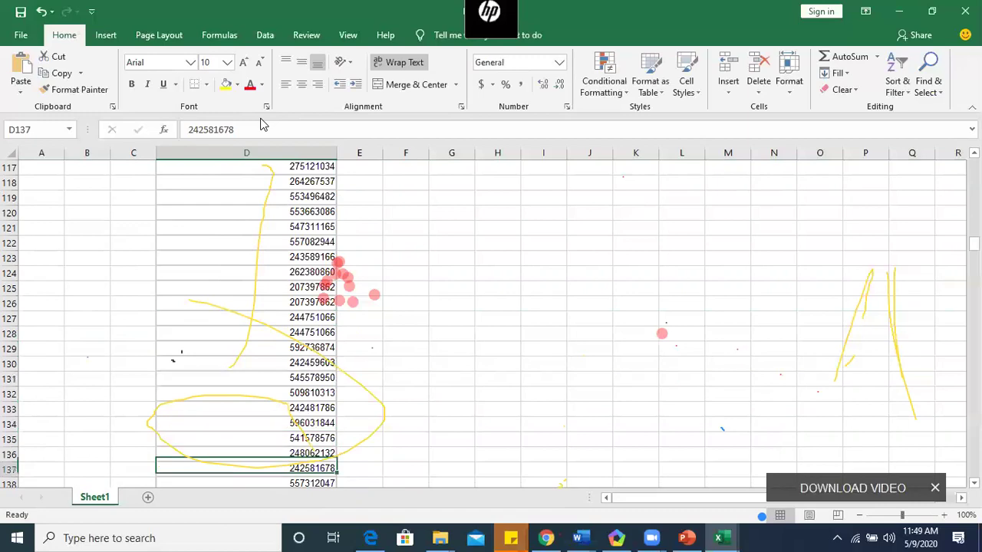
key(Down)
key(Down)
key(Down)
key(Down)
key(Down)
key(Down)
key(Down)
key(Down)
key(Down)
key(Down)
key(Down)
key(Down)
key(Down)
key(Down)
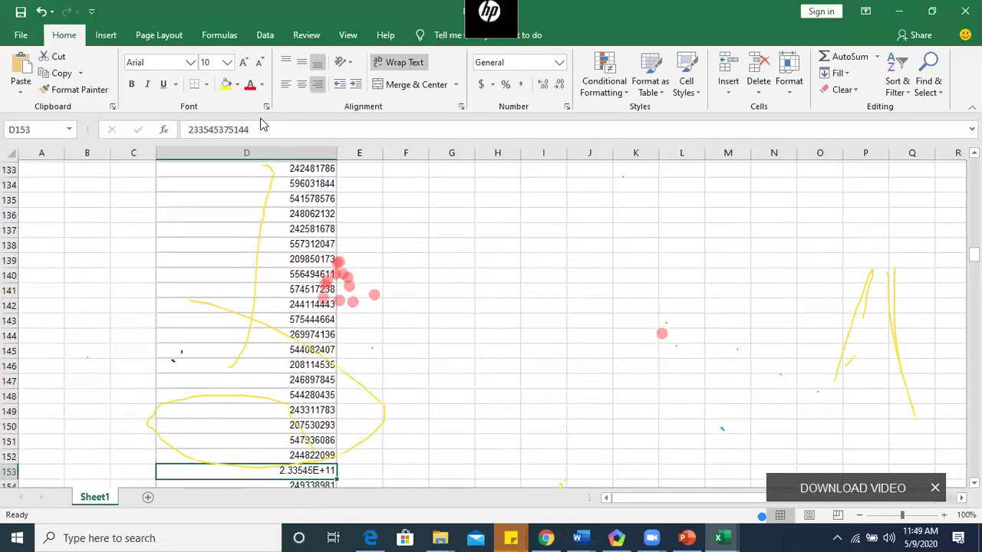
key(Down)
key(Down)
key(Down)
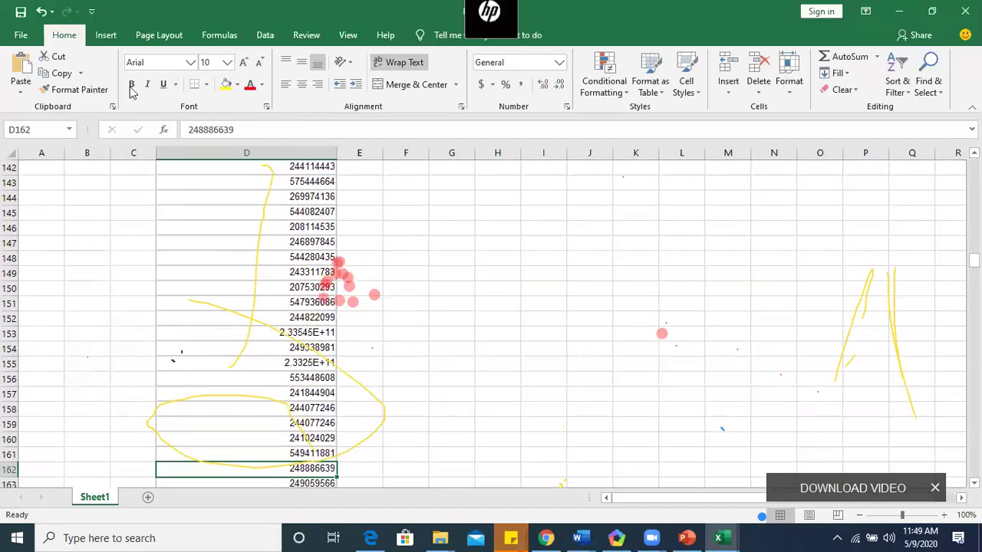
click(315, 333)
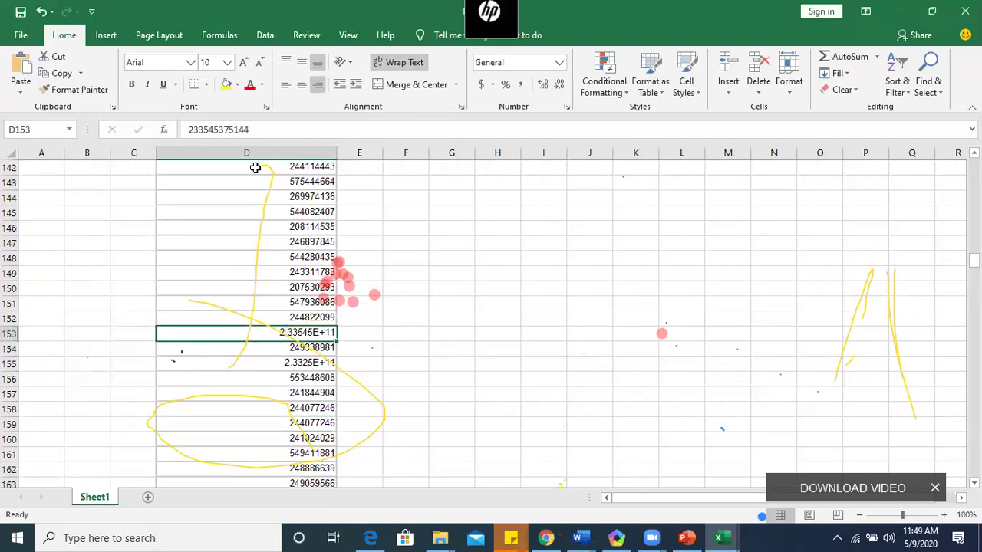
click(204, 130)
key(BackSpace)
key(BackSpace)
key(BackSpace)
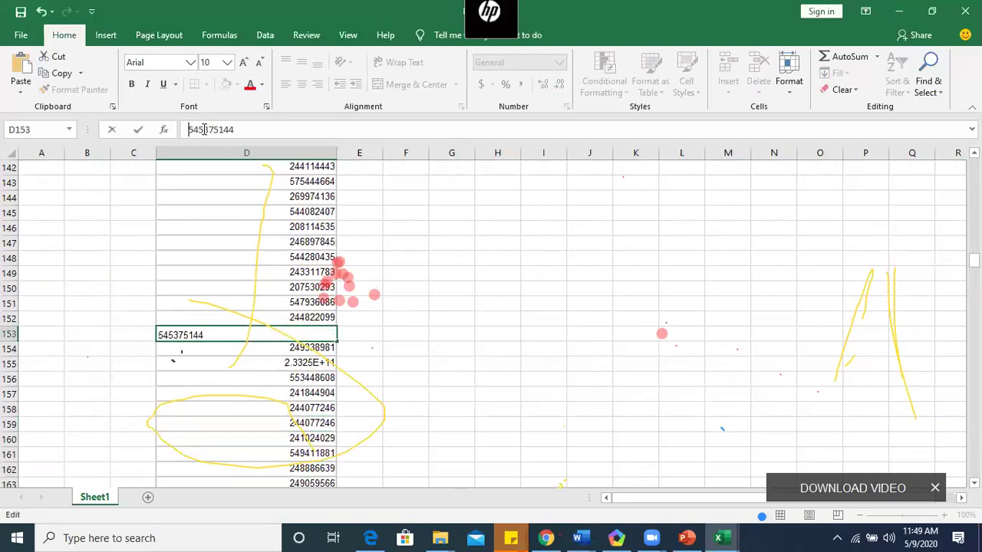
Remove the 233 prefix from D155, leaving a 9-digit number
scroll(276, 295, down, 3)
click(278, 227)
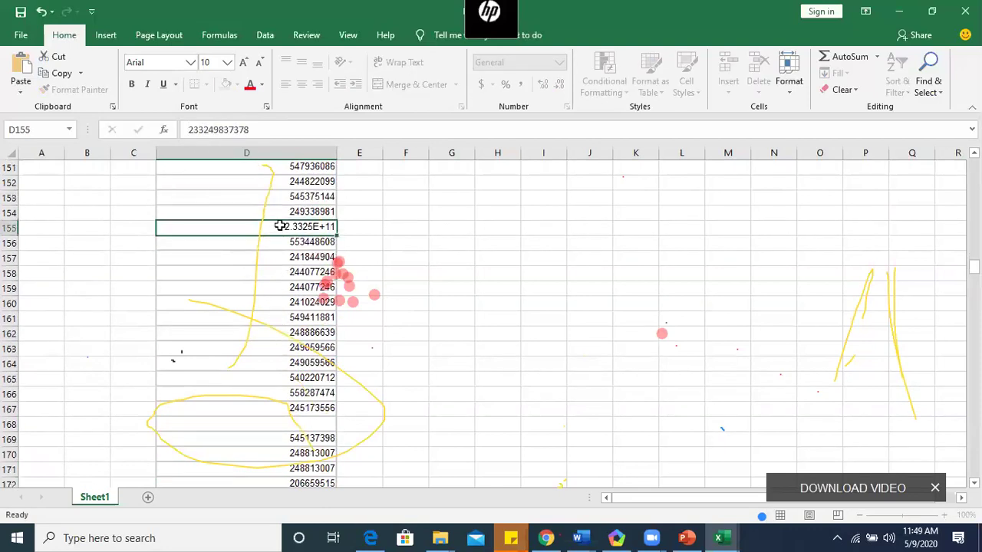
click(204, 129)
key(BackSpace)
key(BackSpace)
key(BackSpace)
key(Return)
key(Down)
key(Down)
key(Down)
key(Down)
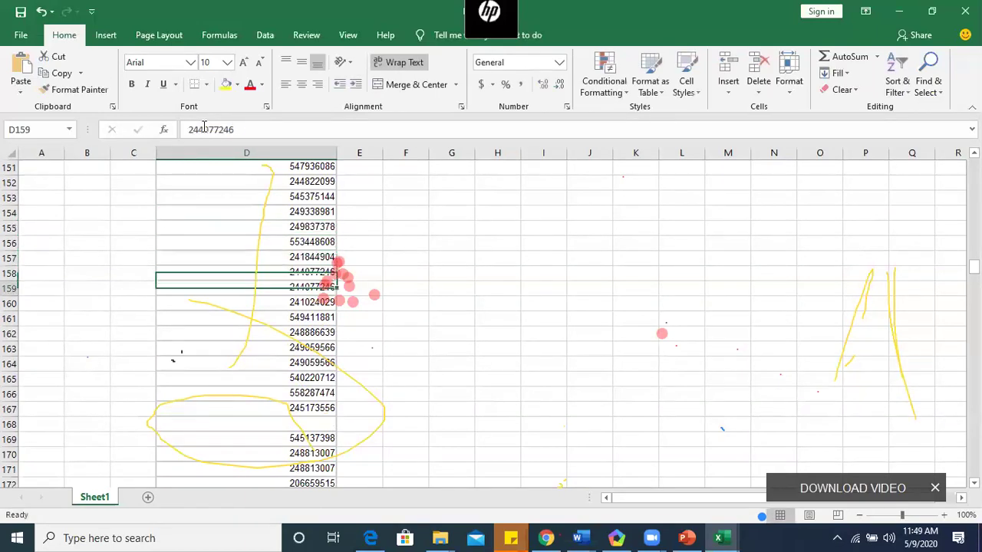
key(Down)
key(Down)
key(Down)
key(Down)
key(Down)
key(Down)
key(Down)
key(Down)
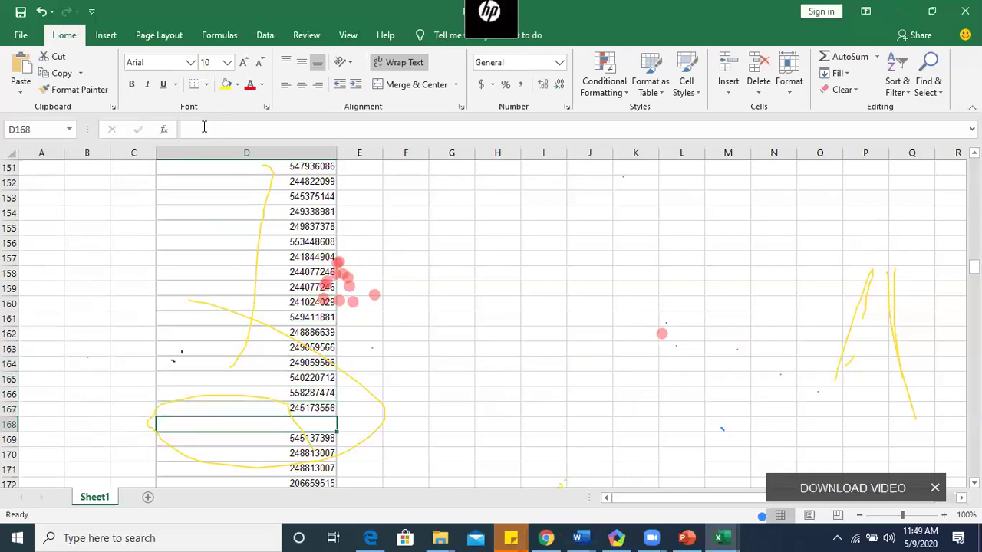
Delete empty row 168 and strip the 233 prefix from D176
right_click(10, 425)
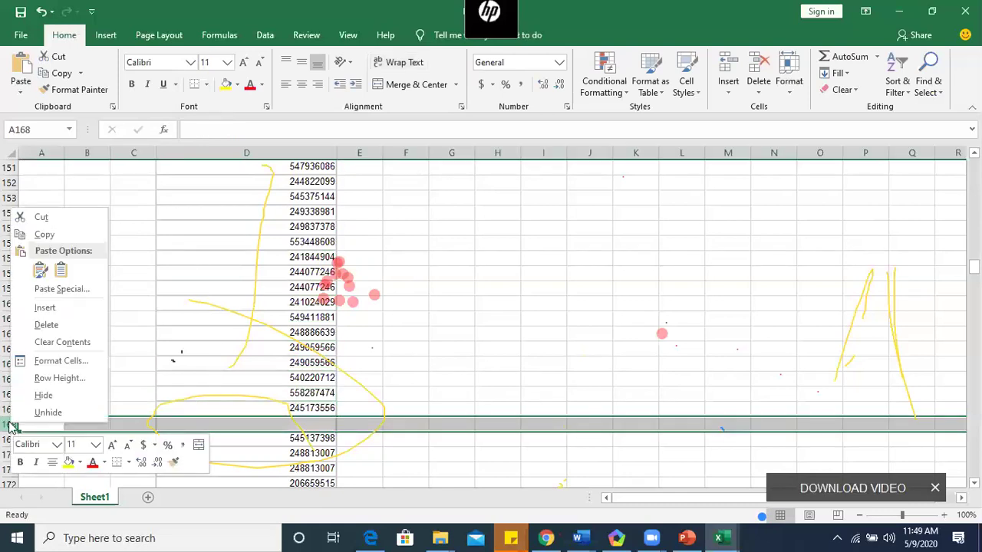
click(44, 325)
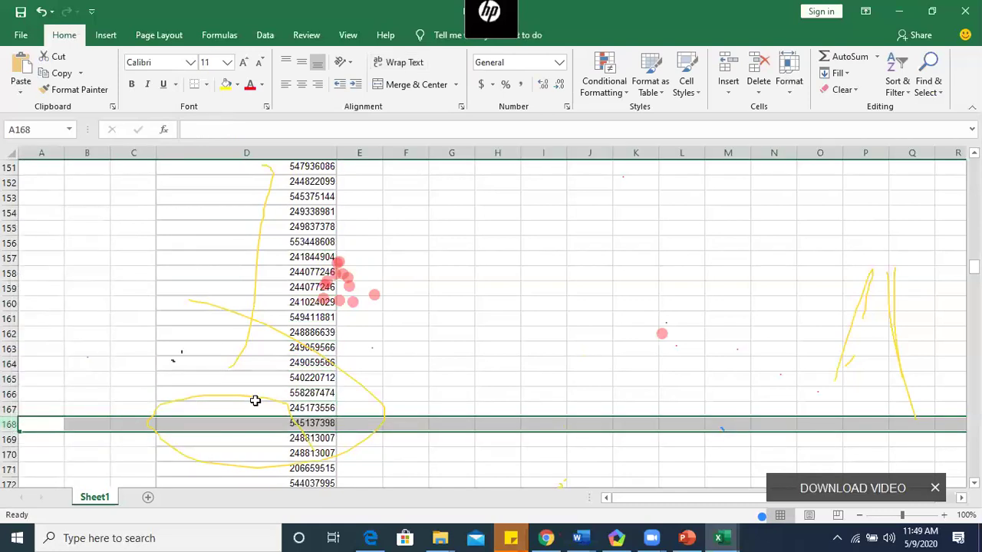
scroll(256, 395, down, 5)
click(241, 318)
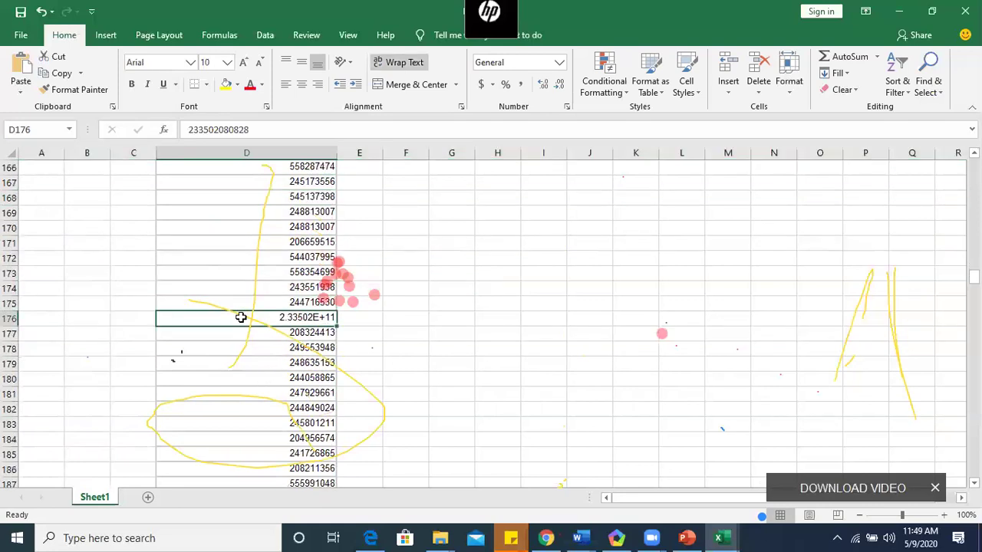
click(205, 129)
key(BackSpace)
key(BackSpace)
key(BackSpace)
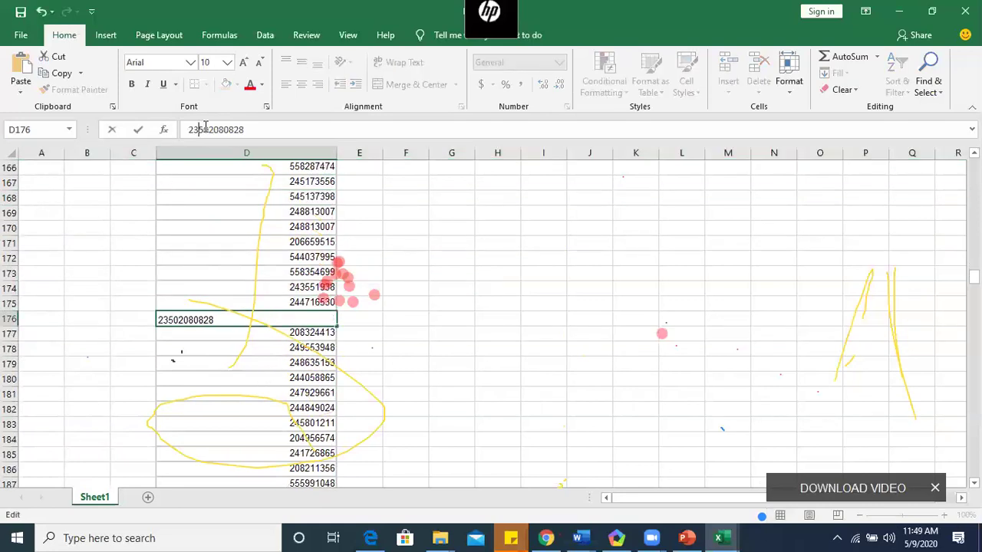
click(431, 253)
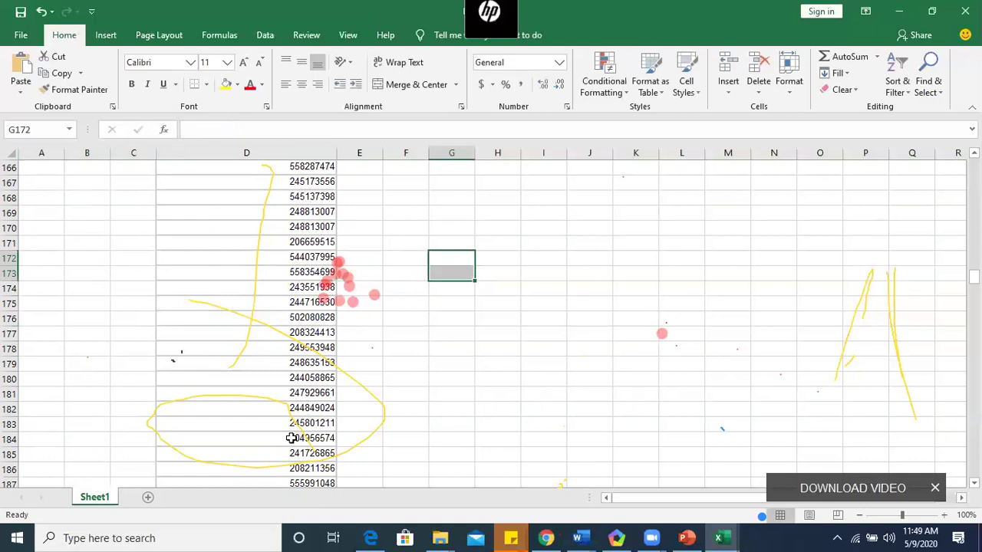
scroll(291, 438, down, 8)
click(277, 243)
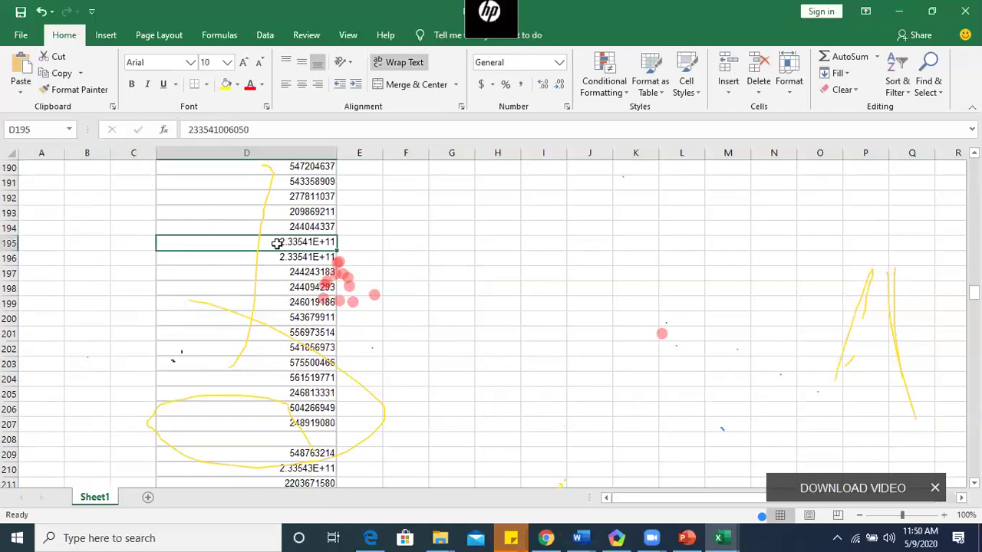
click(205, 130)
key(BackSpace)
key(BackSpace)
key(BackSpace)
click(287, 259)
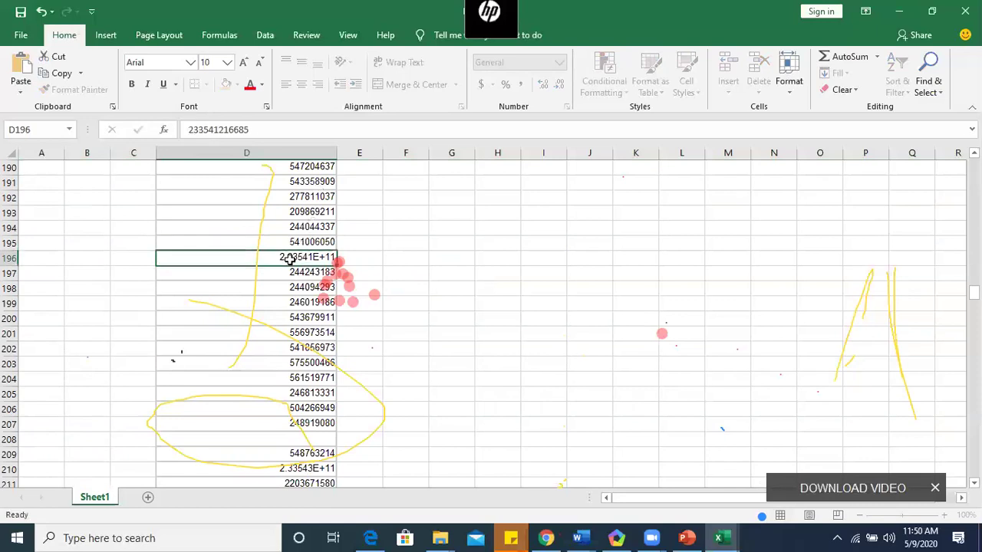
click(204, 129)
click(204, 128)
key(BackSpace)
key(BackSpace)
key(BackSpace)
click(318, 361)
scroll(319, 360, down, 4)
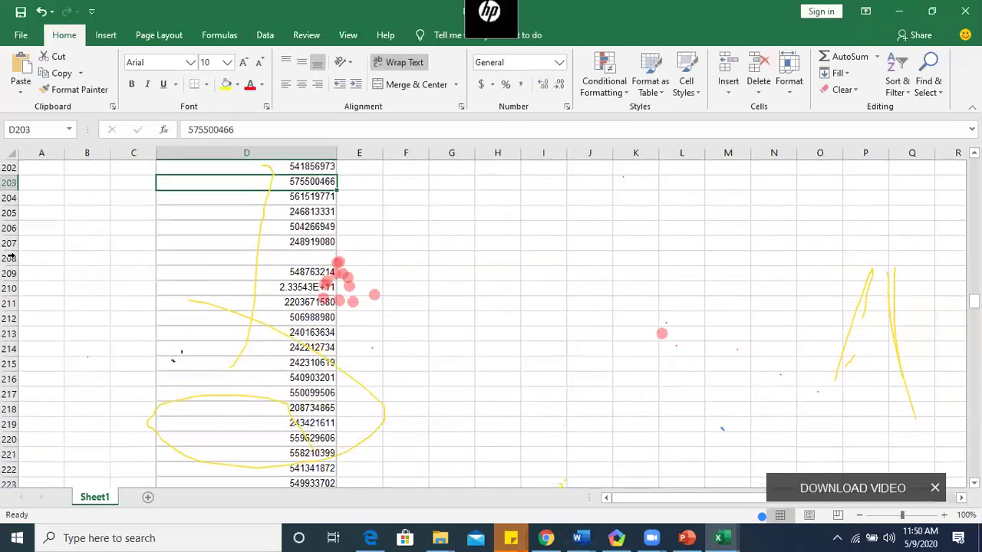
right_click(9, 257)
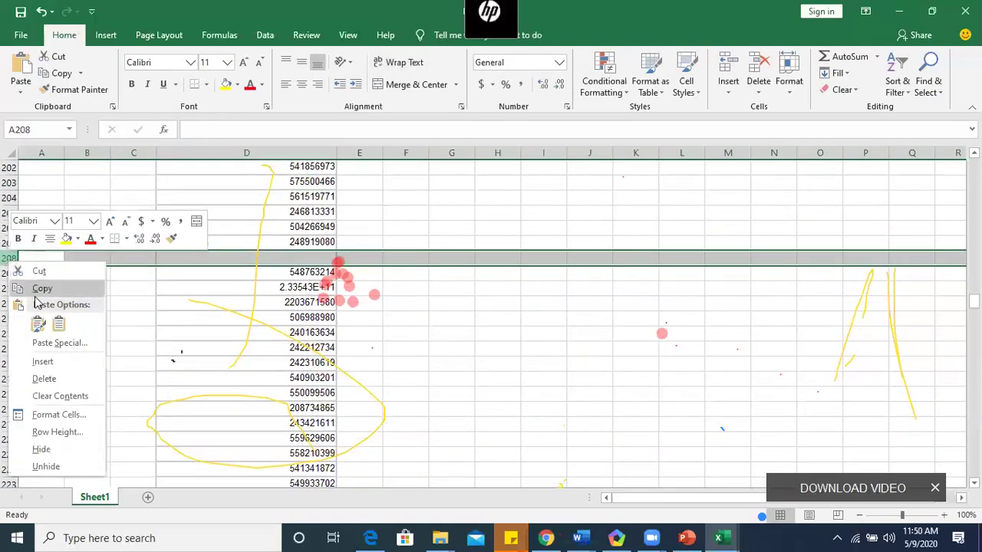
click(38, 379)
scroll(162, 358, down, 2)
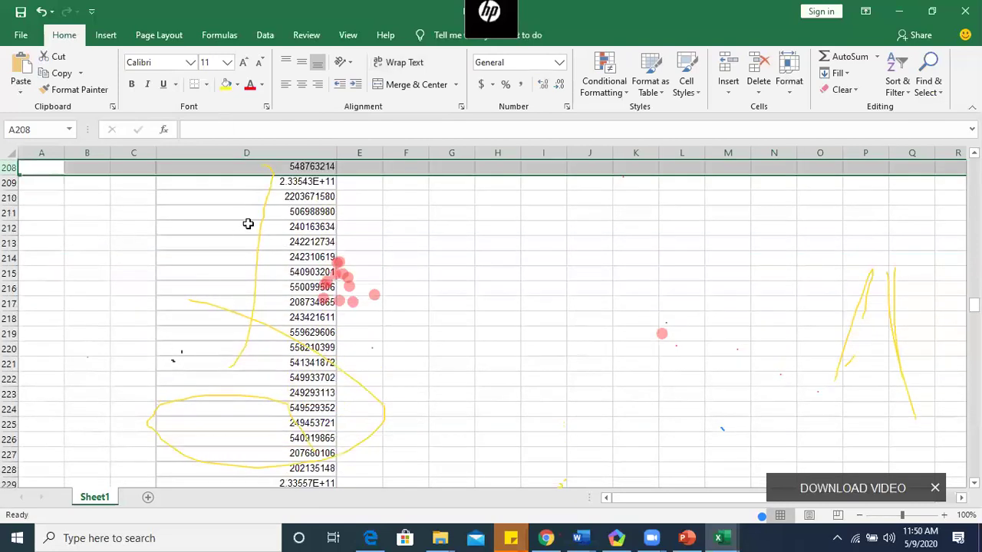
click(272, 182)
click(201, 129)
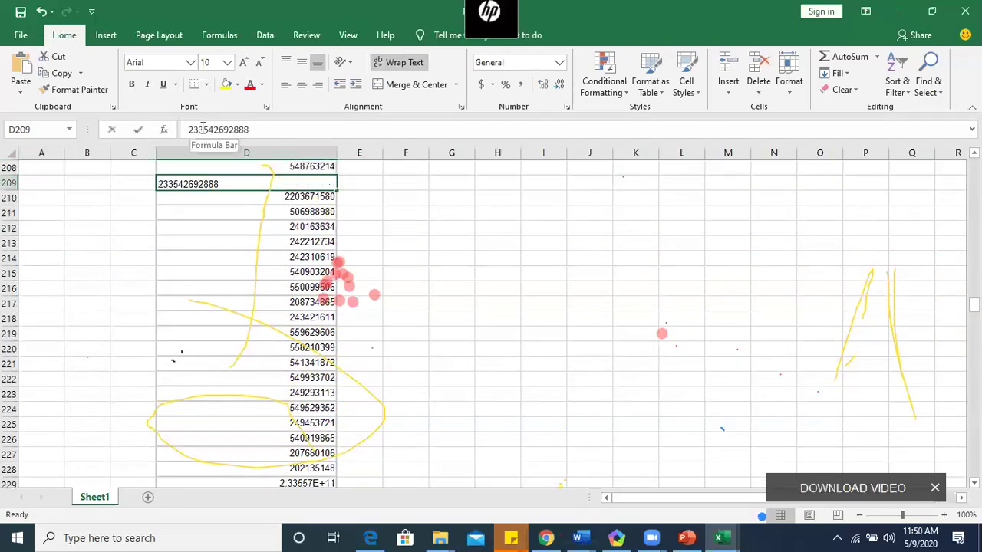
key(BackSpace)
key(BackSpace)
key(BackSpace)
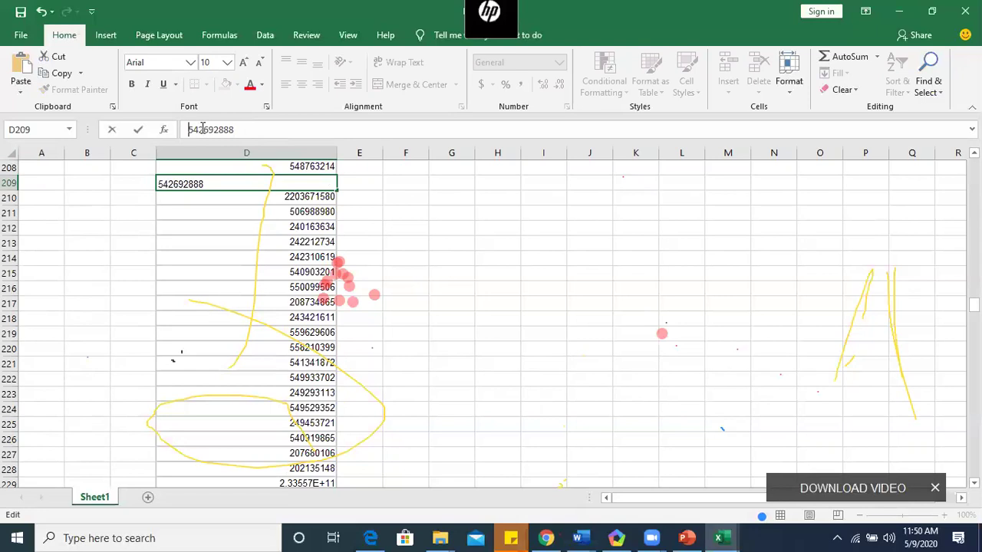
key(Return)
key(Down)
key(Down)
key(Down)
key(Down)
key(Down)
key(Down)
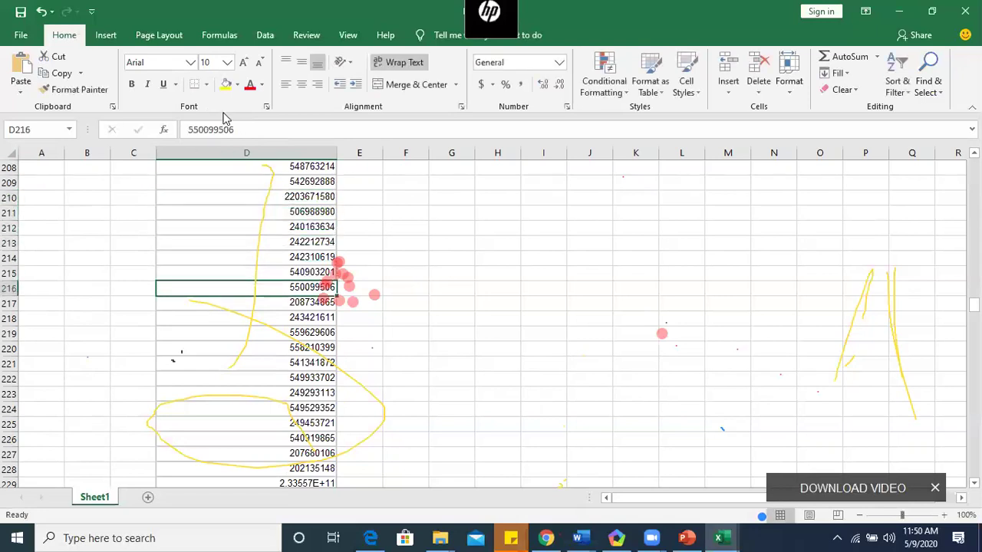
scroll(307, 288, down, 5)
click(294, 242)
click(288, 258)
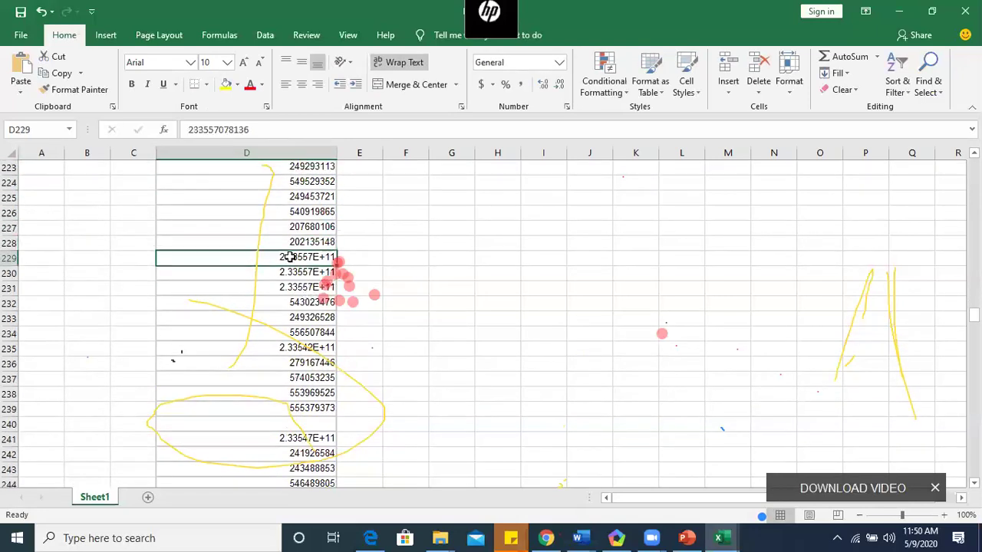
click(206, 129)
key(BackSpace)
key(BackSpace)
key(BackSpace)
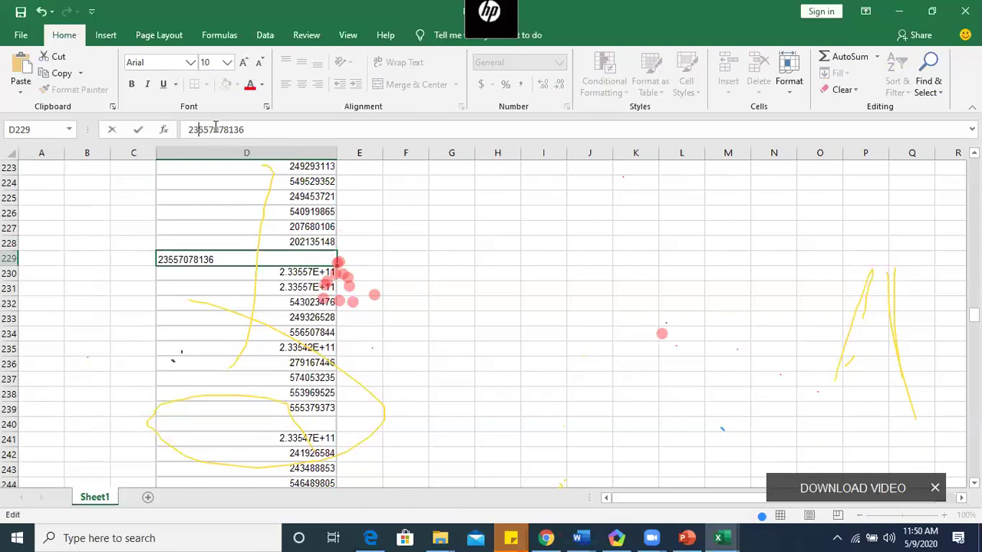
key(Return)
key(Down)
key(Down)
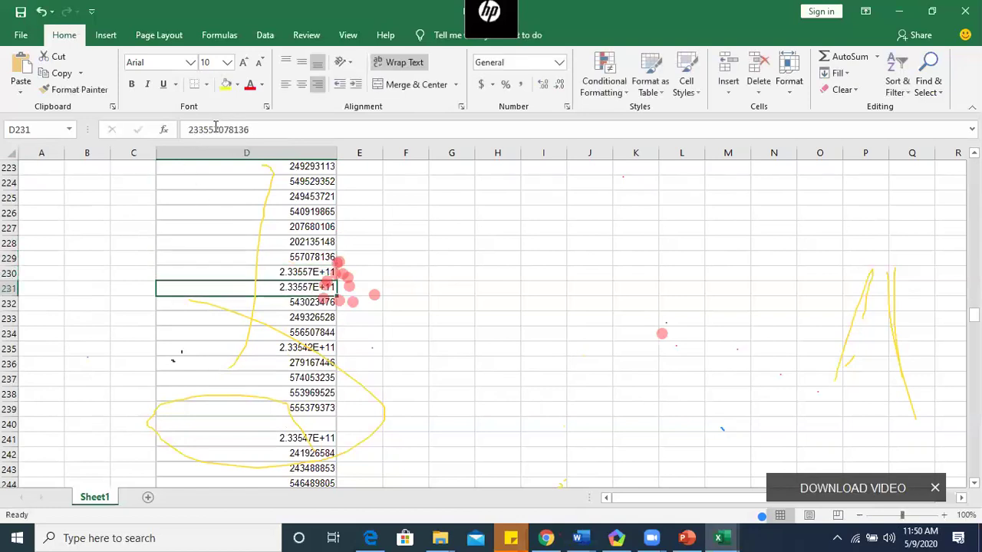
click(274, 278)
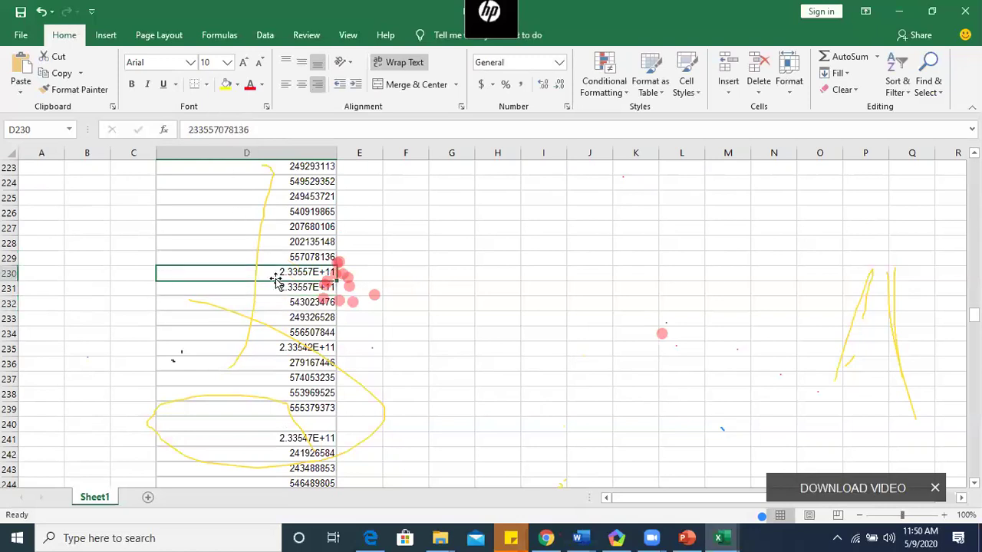
click(203, 129)
key(BackSpace)
key(BackSpace)
key(BackSpace)
key(Return)
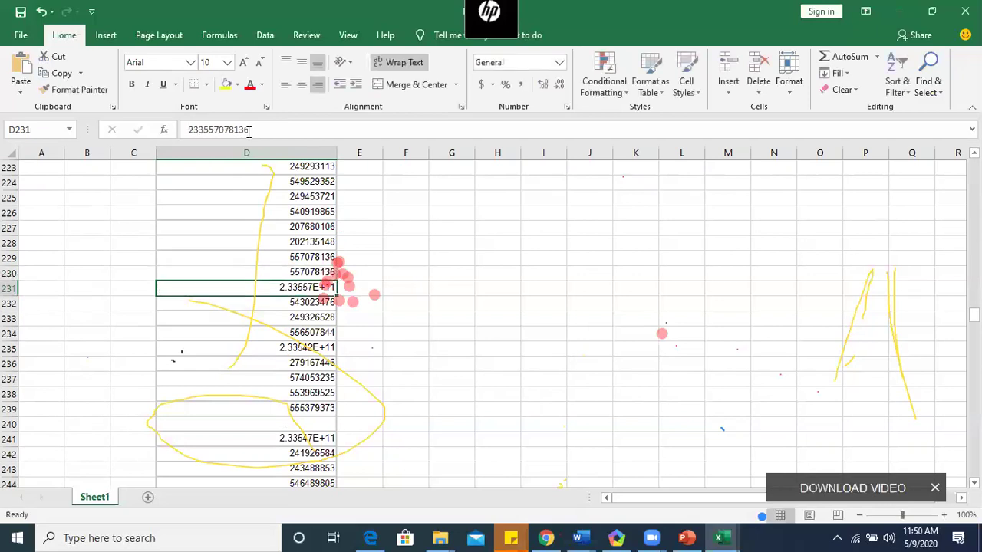
click(202, 129)
key(BackSpace)
key(BackSpace)
key(BackSpace)
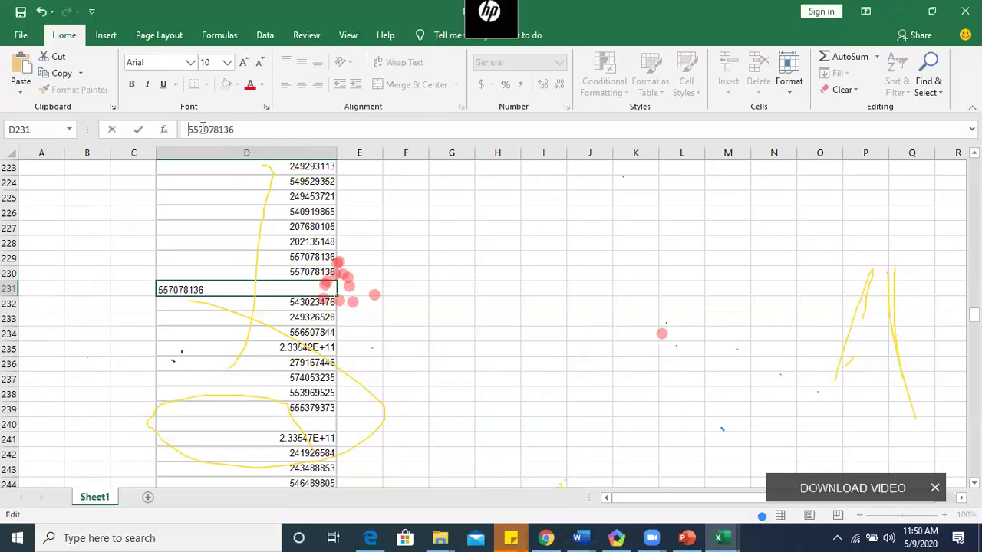
key(Return)
click(284, 348)
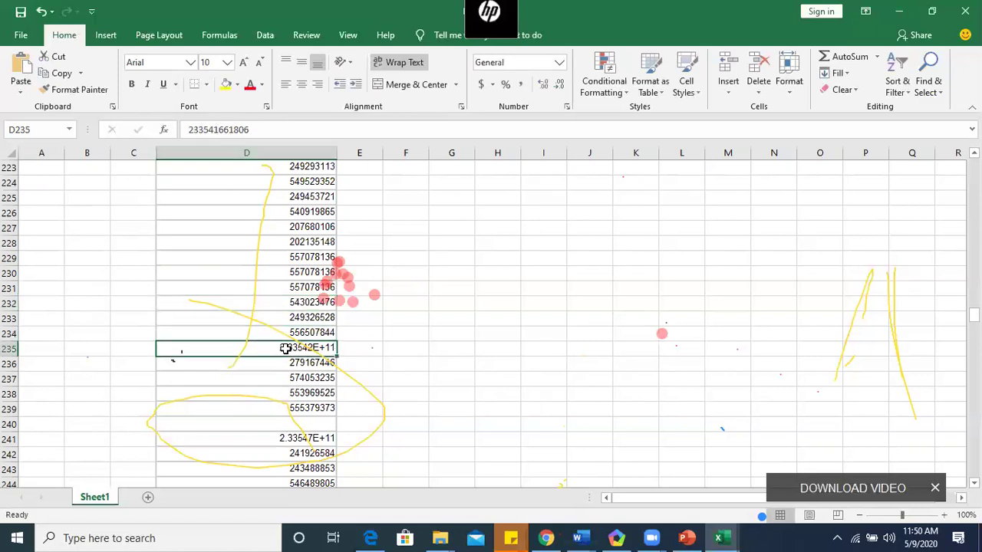
click(204, 129)
key(BackSpace)
key(BackSpace)
key(BackSpace)
key(Return)
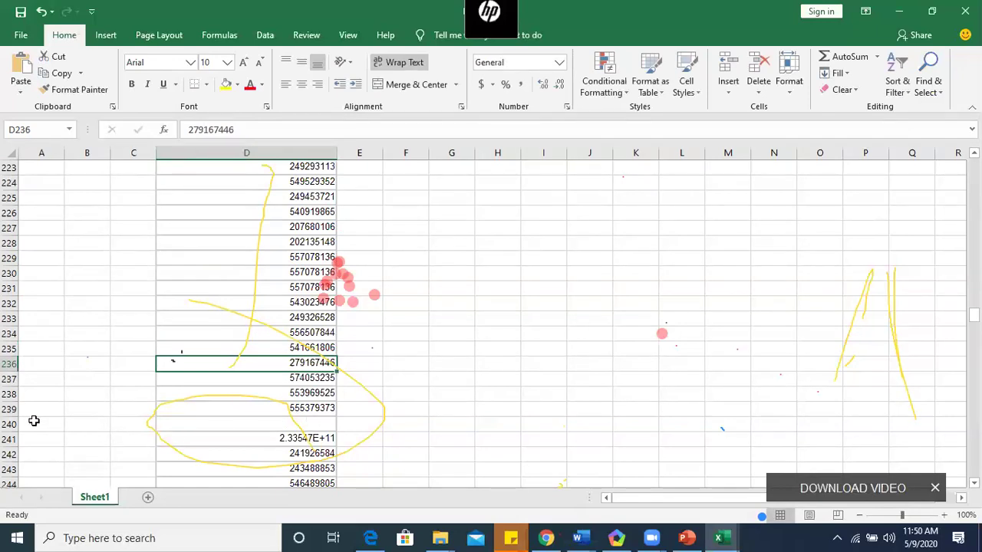
right_click(10, 424)
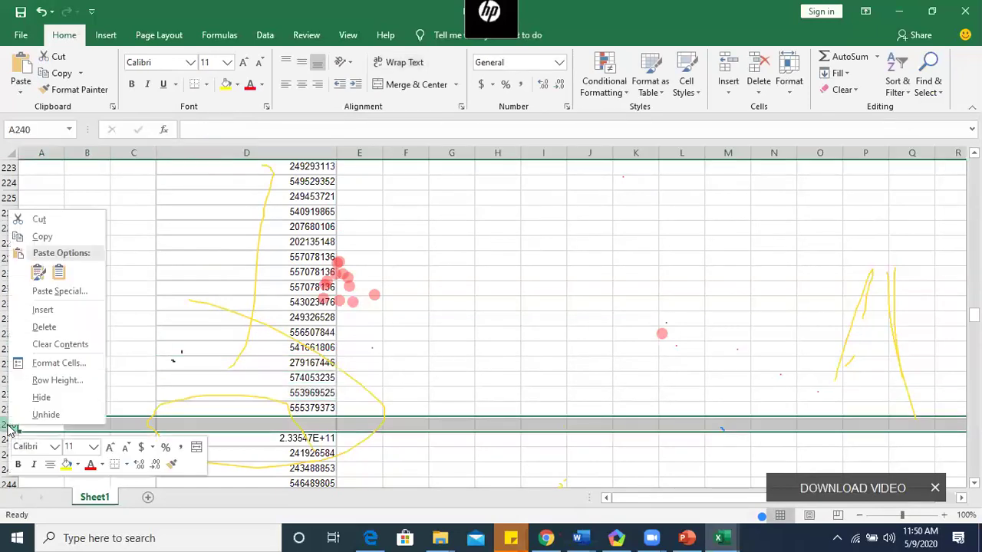
click(38, 327)
click(286, 423)
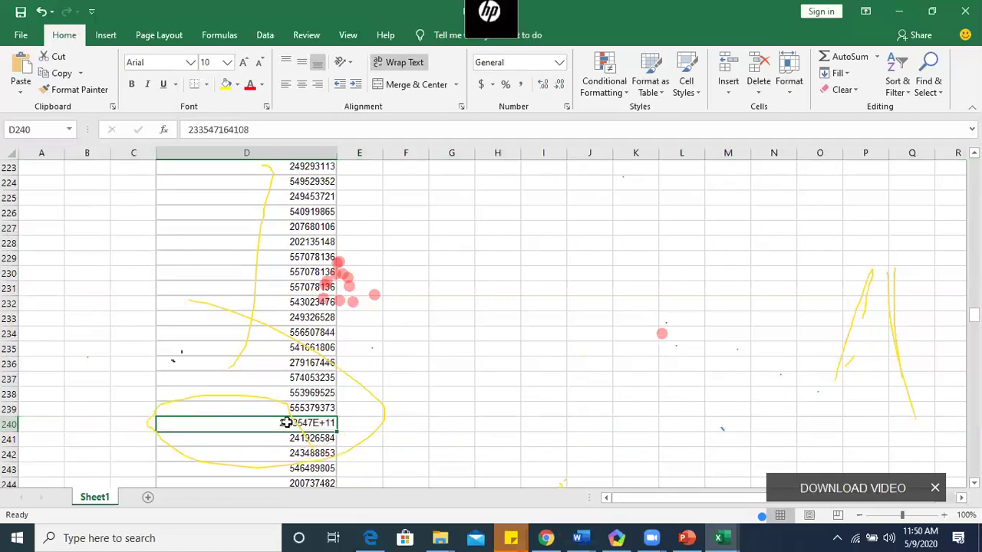
click(205, 131)
key(Home)
key(Delete)
key(Delete)
key(Delete)
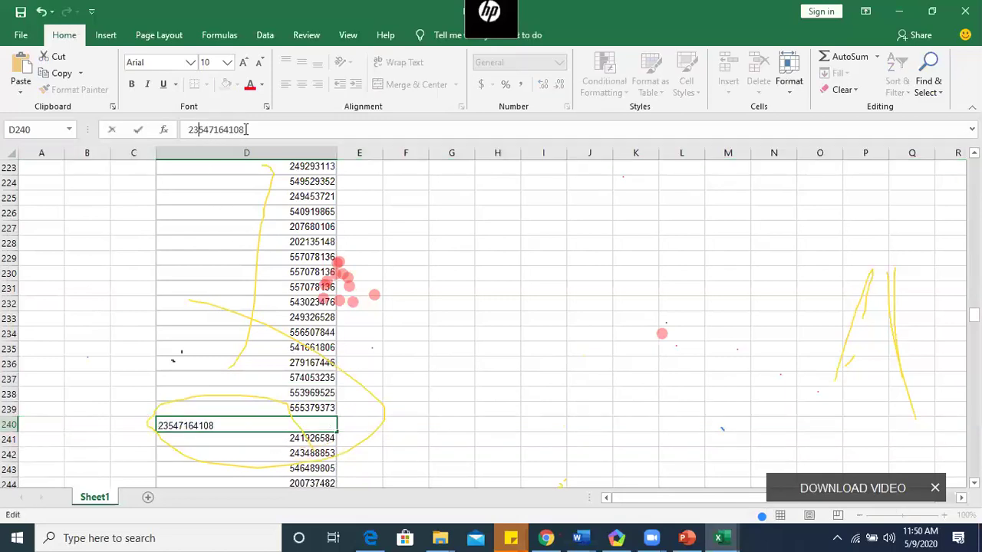
scroll(337, 420, down, 3)
click(323, 406)
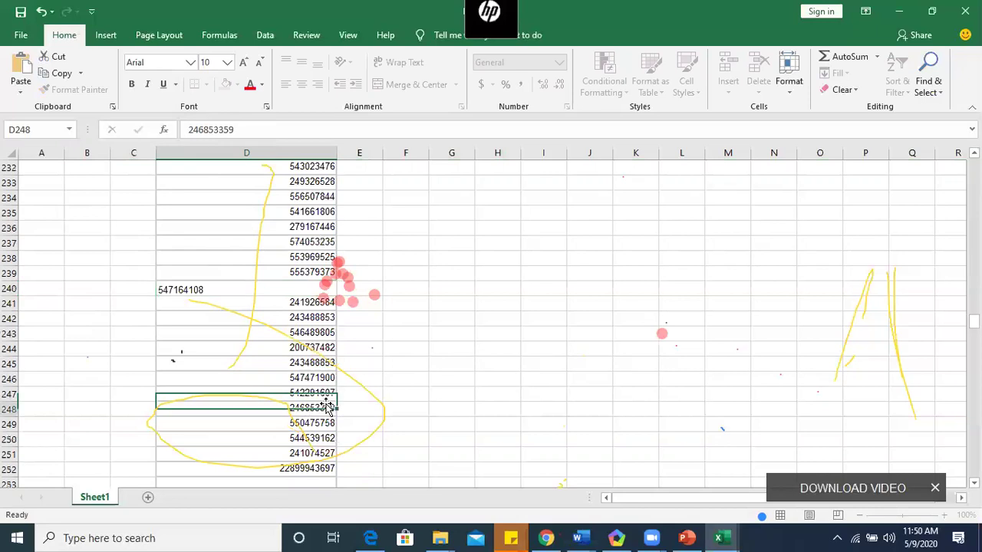
scroll(318, 404, down, 4)
click(284, 287)
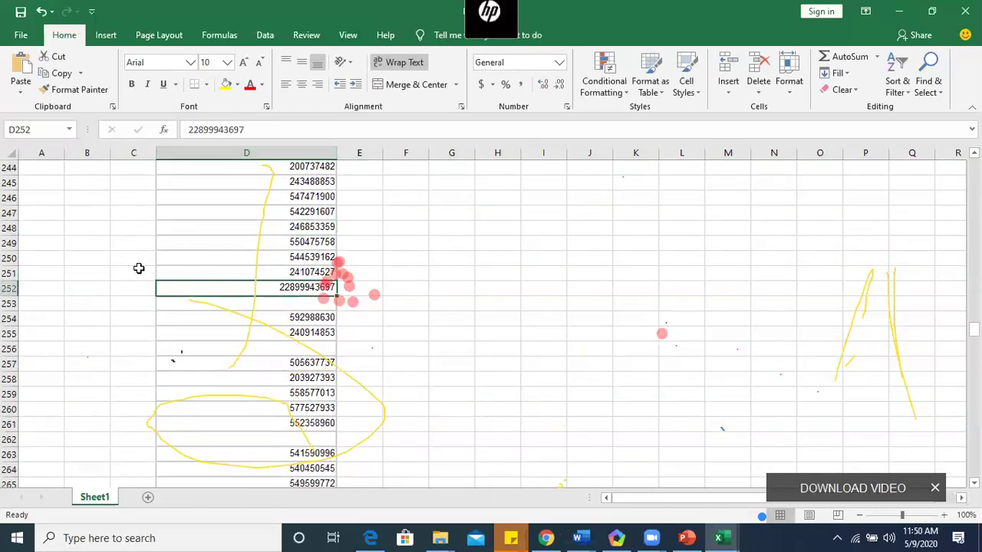
click(9, 289)
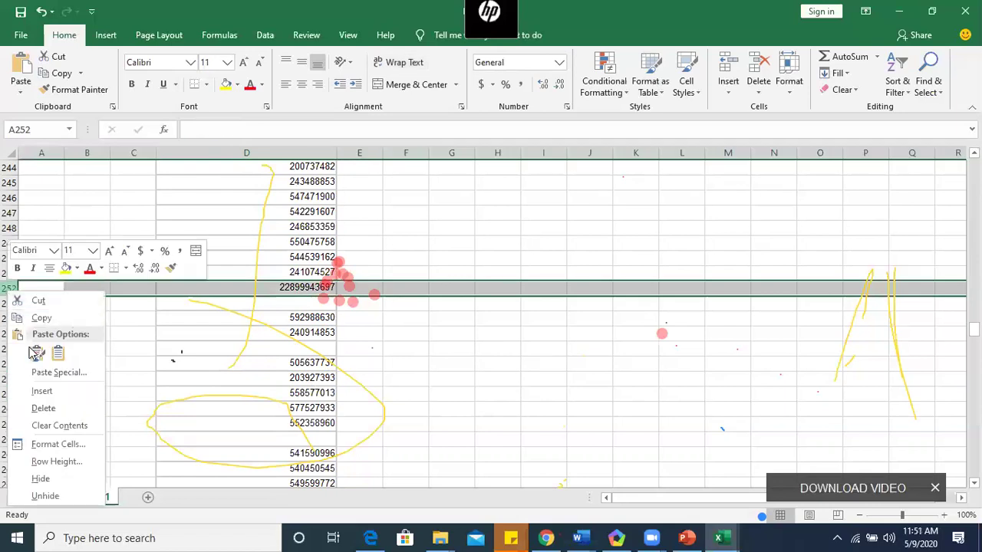
click(43, 408)
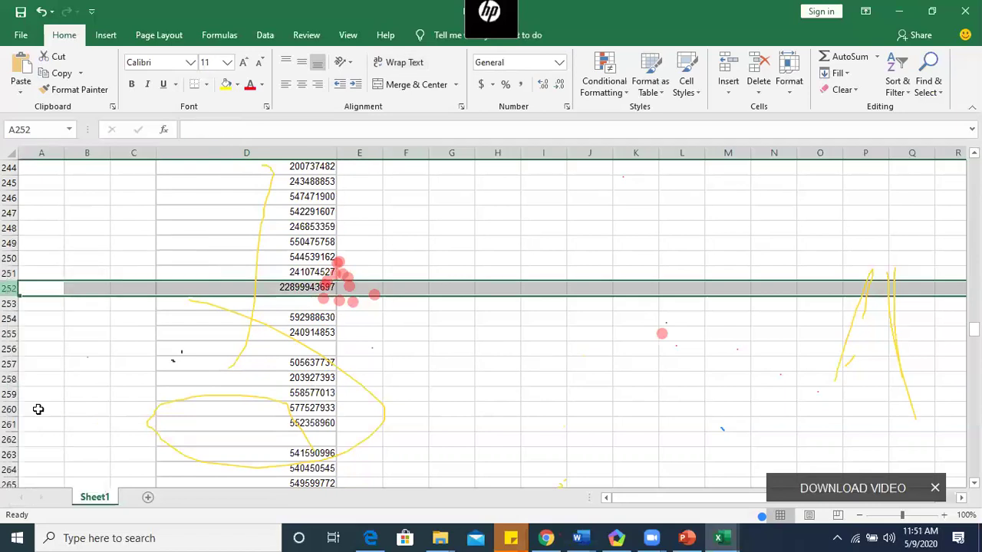
right_click(10, 288)
click(43, 408)
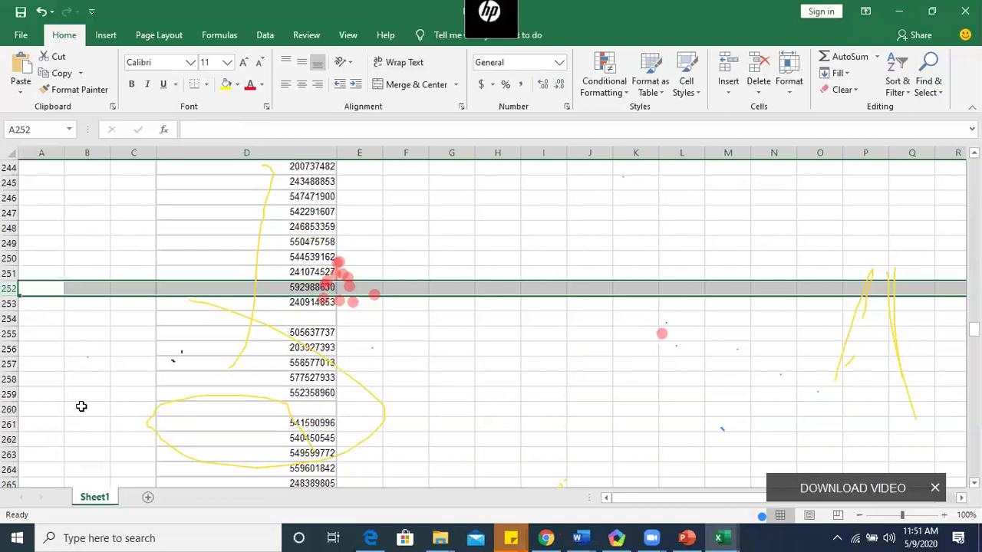
click(87, 318)
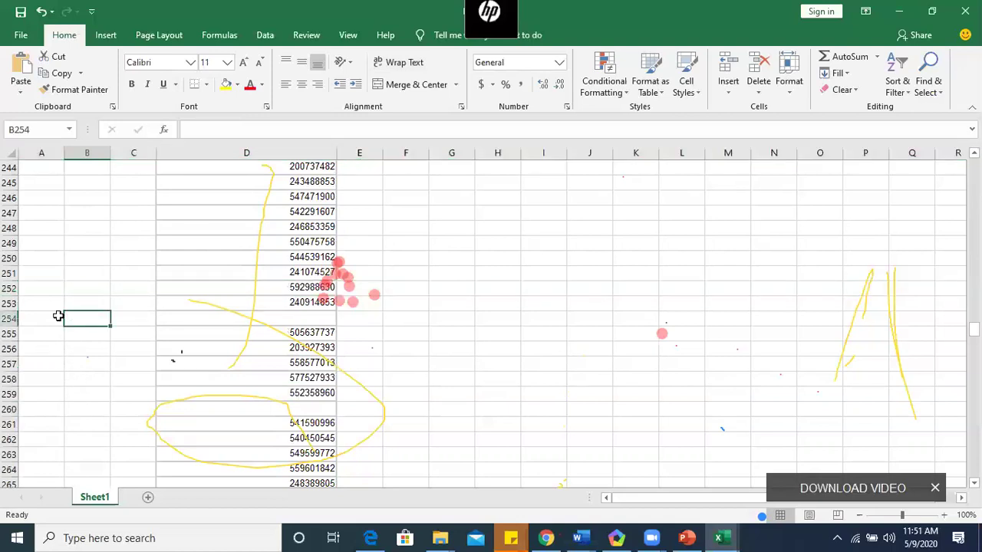
Delete the empty rows 254 and 259
right_click(9, 318)
click(46, 222)
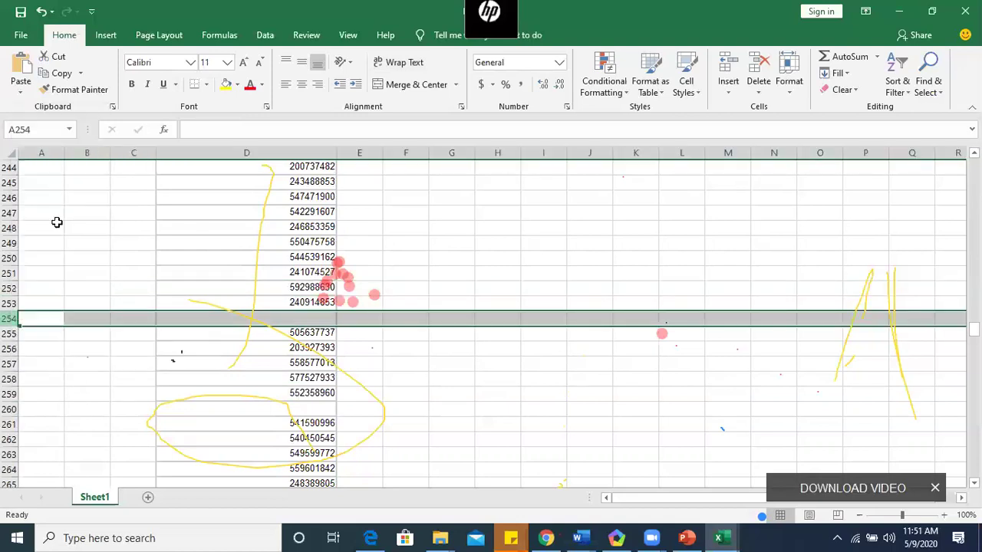
scroll(143, 401, down, 2)
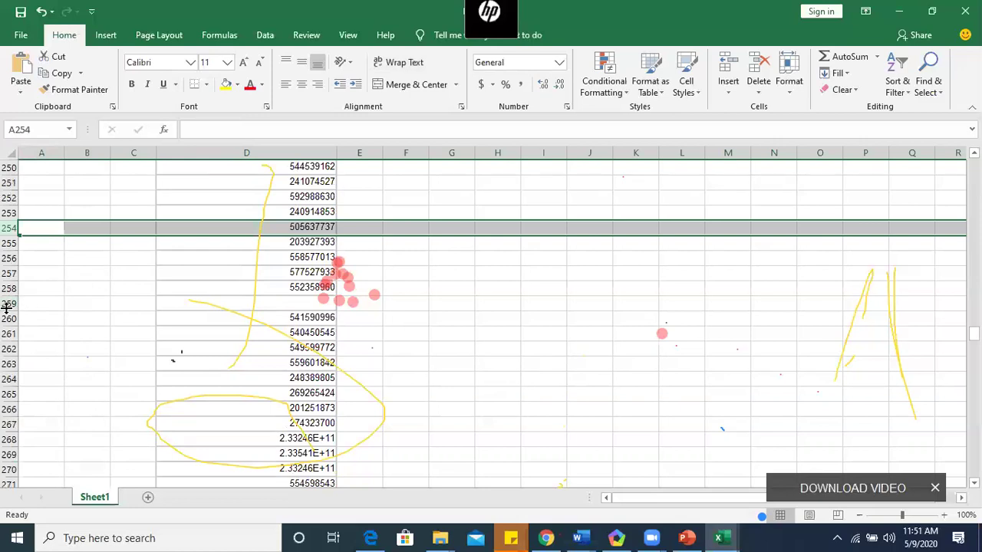
right_click(8, 304)
click(196, 378)
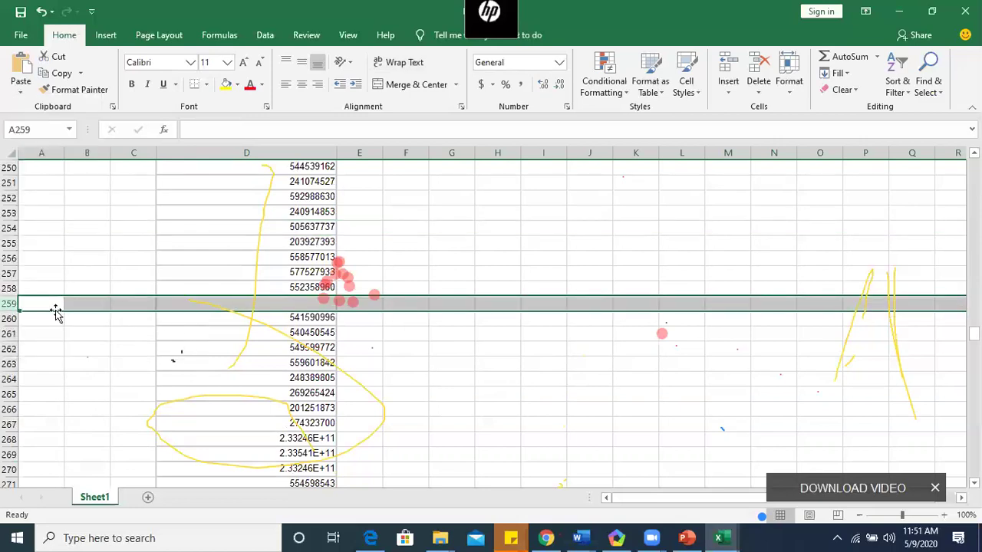
right_click(11, 304)
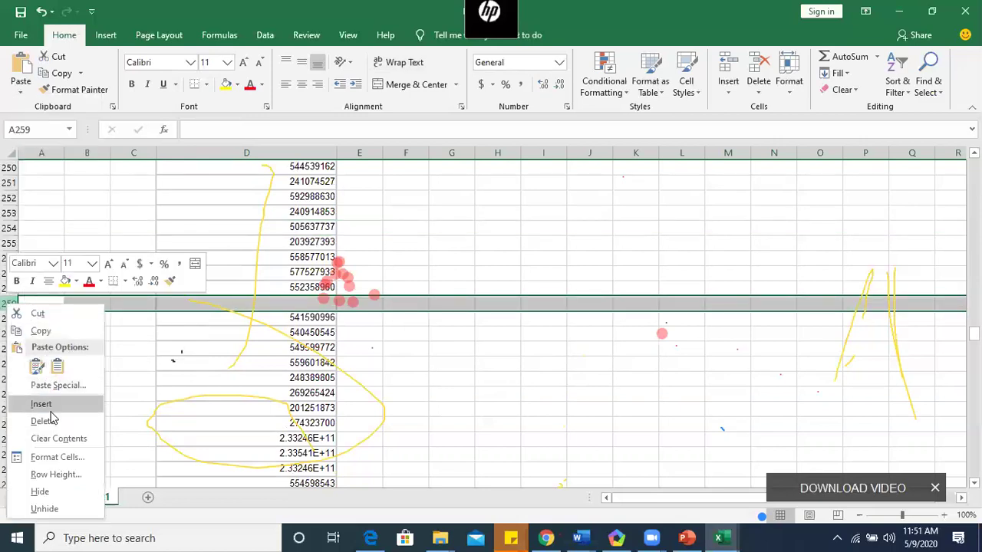
click(183, 400)
scroll(192, 397, down, 3)
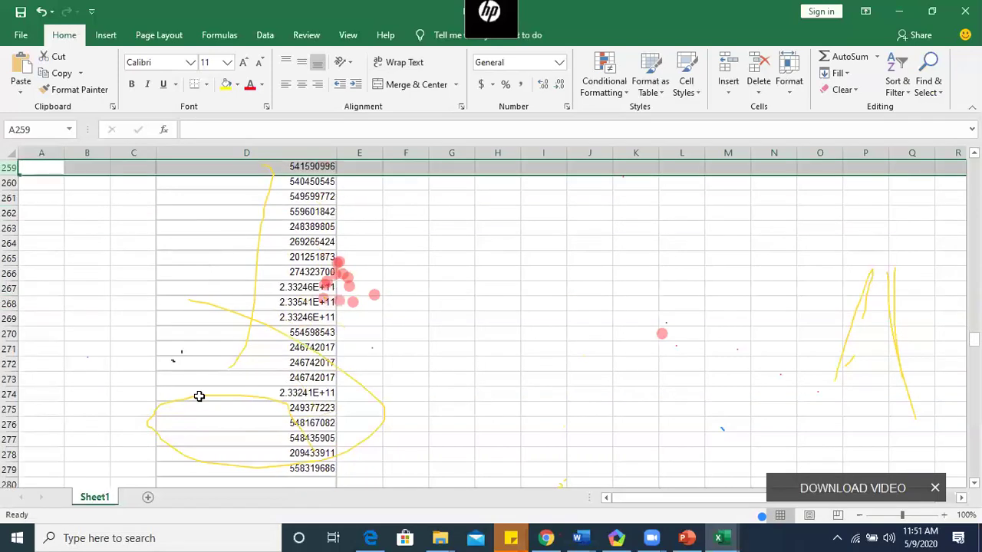
Remove the 233 prefix from the numbers in D267 and D268
click(247, 289)
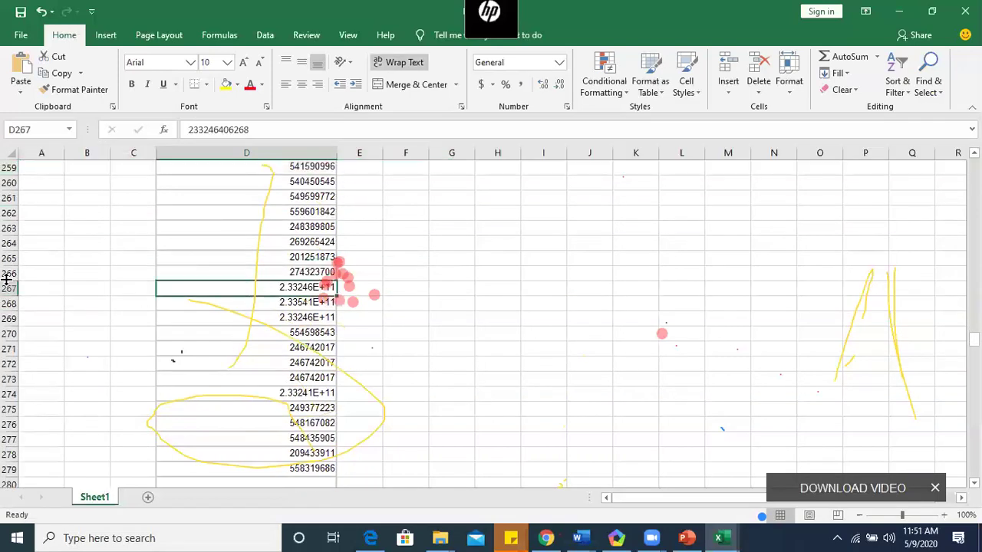
click(204, 130)
key(BackSpace)
key(BackSpace)
key(BackSpace)
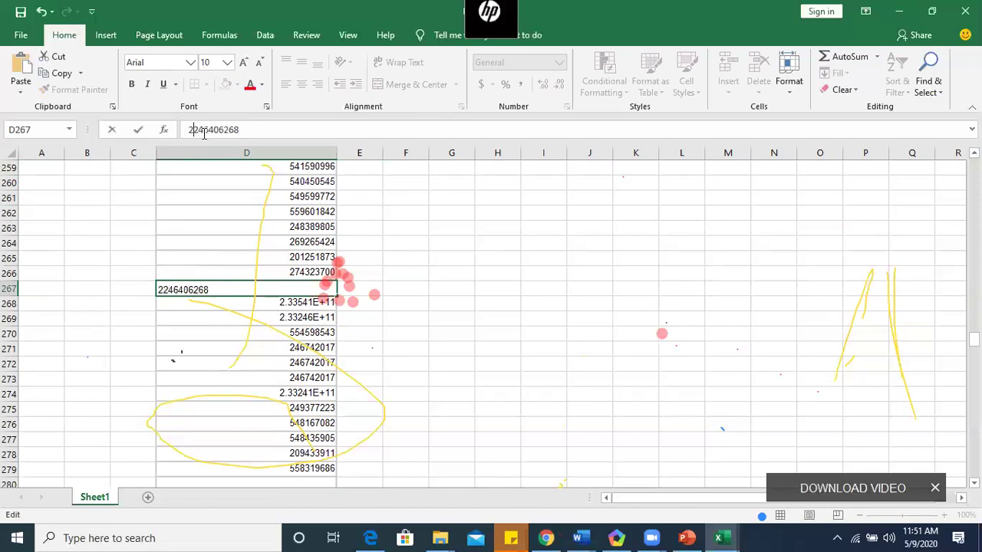
key(Return)
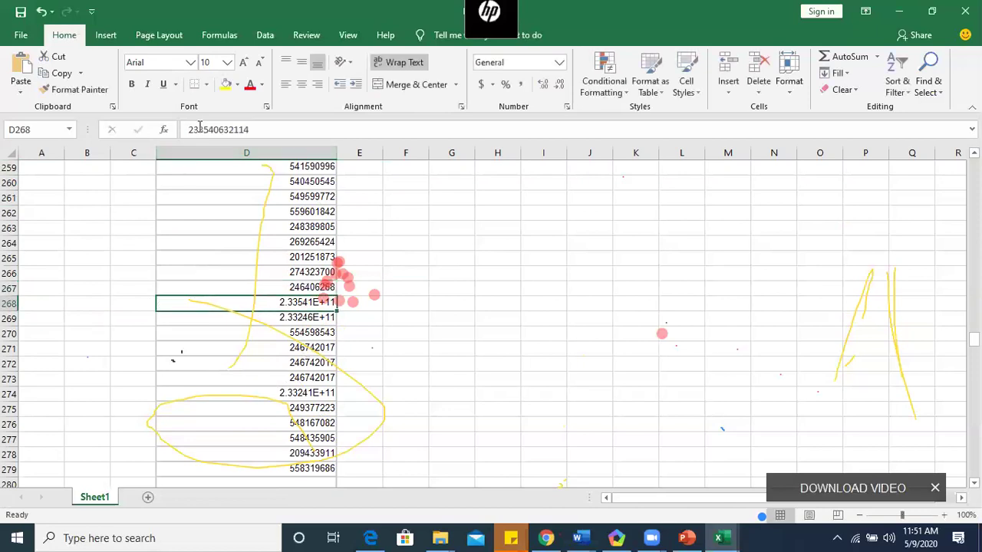
click(203, 129)
key(BackSpace)
key(BackSpace)
key(BackSpace)
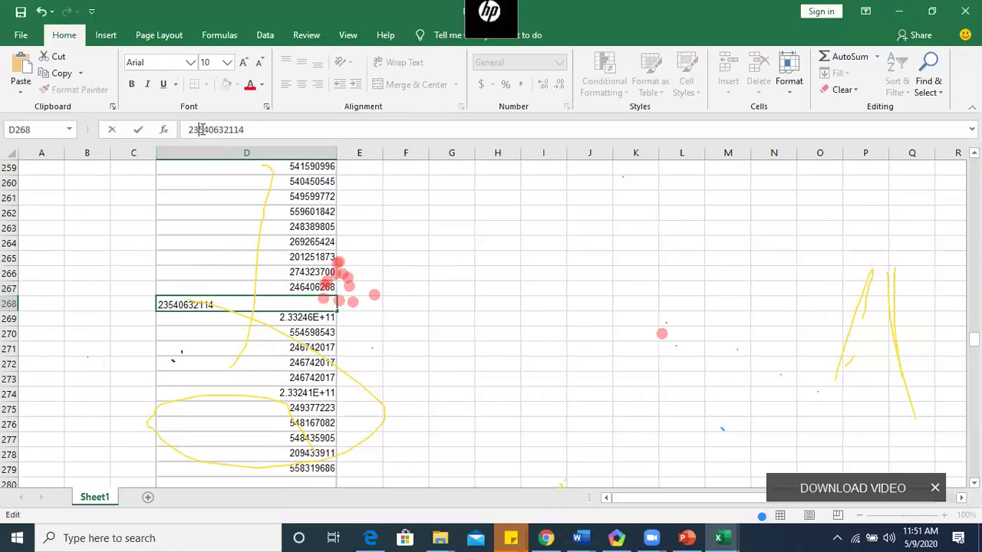
click(281, 257)
Remove the 233 prefix from the numbers in D269 and D274
click(274, 319)
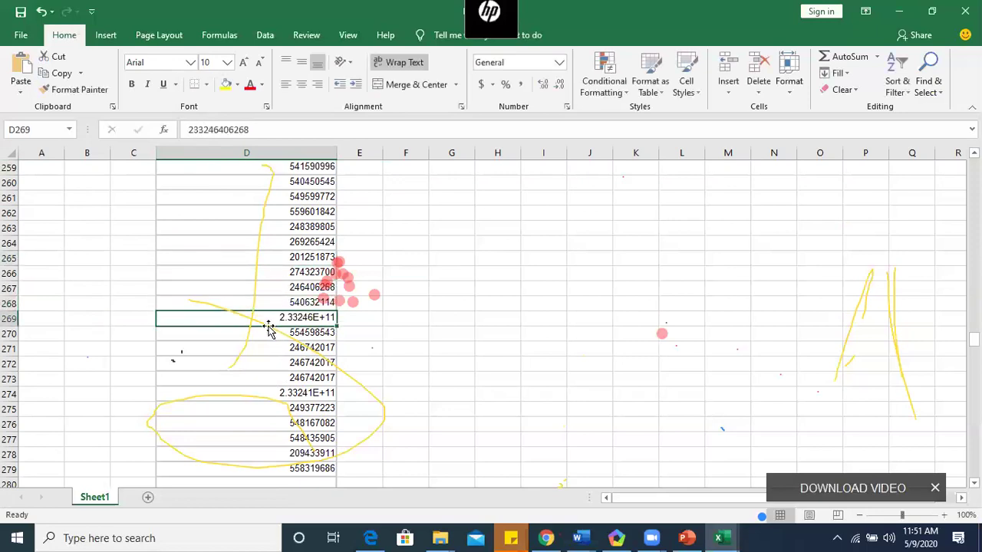
click(206, 130)
key(BackSpace)
key(BackSpace)
key(BackSpace)
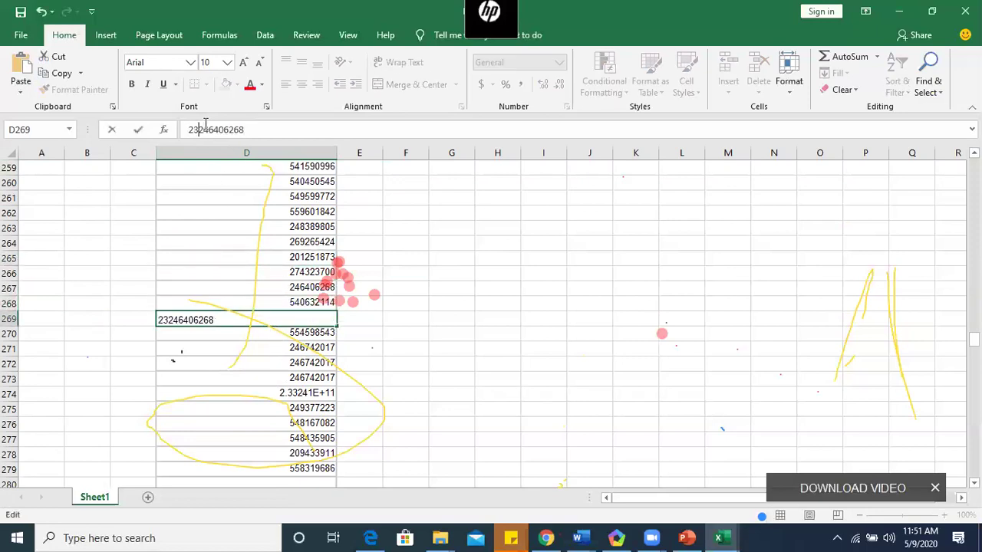
click(357, 290)
click(307, 335)
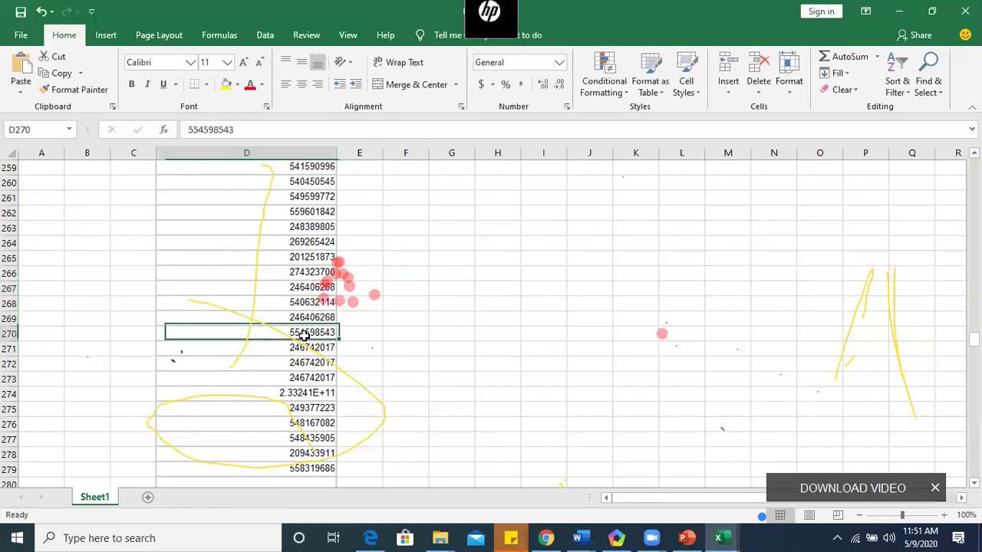
click(300, 395)
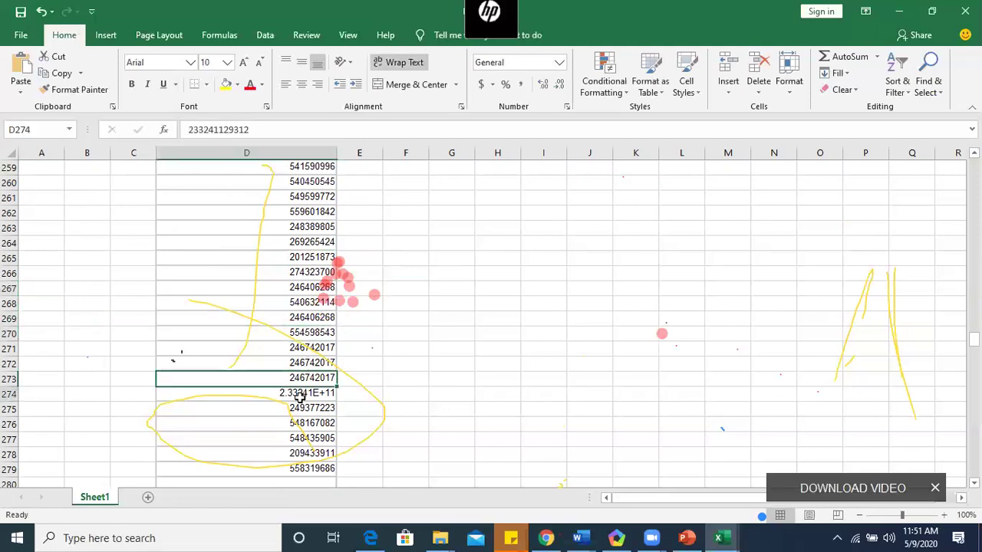
click(204, 130)
key(BackSpace)
key(BackSpace)
key(BackSpace)
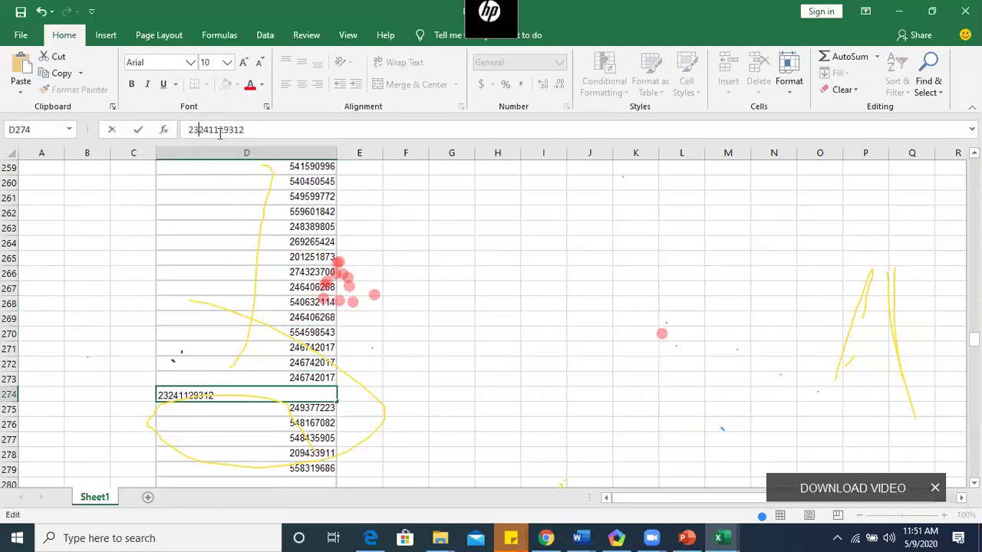
click(435, 451)
click(309, 412)
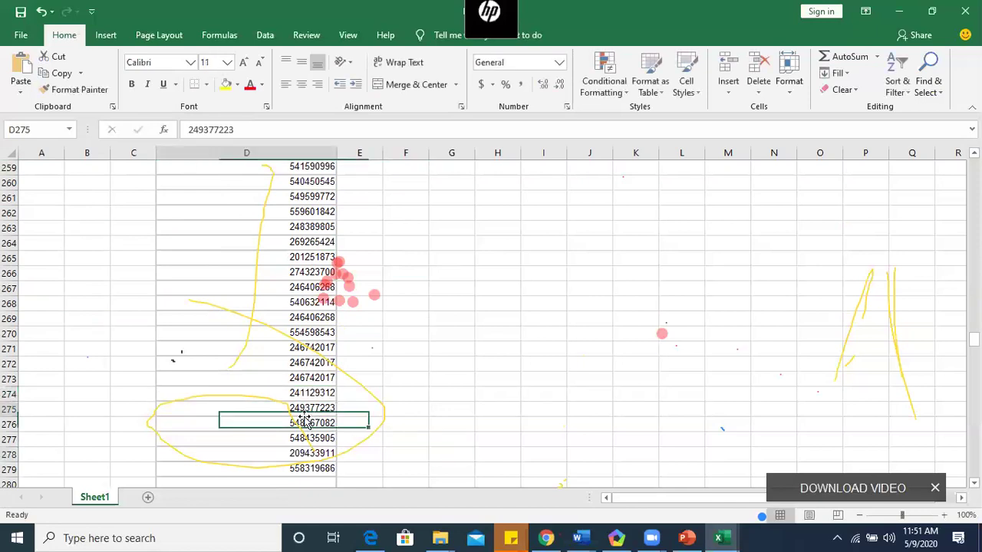
click(307, 453)
Delete the empty rows 280 and 312
scroll(297, 352, down, 3)
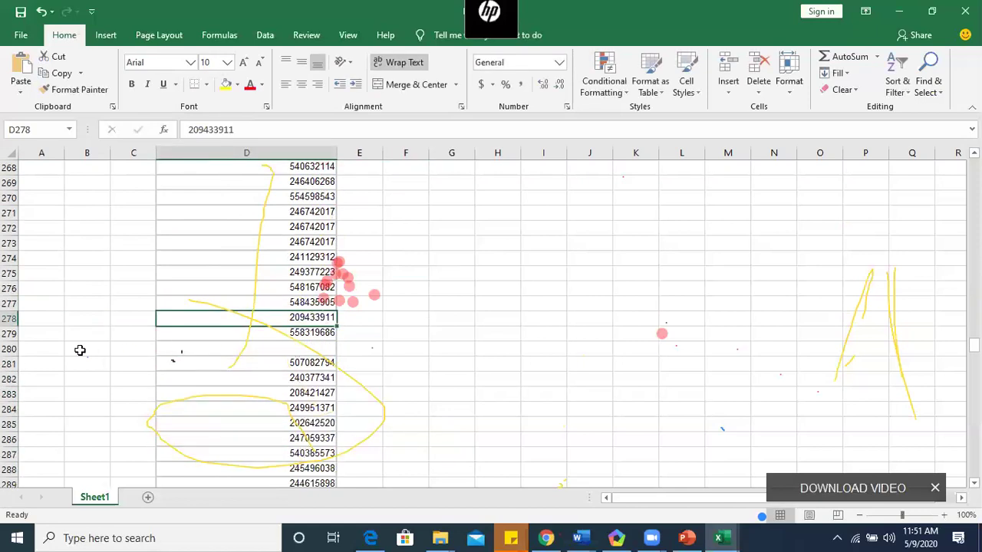
click(11, 350)
right_click(12, 352)
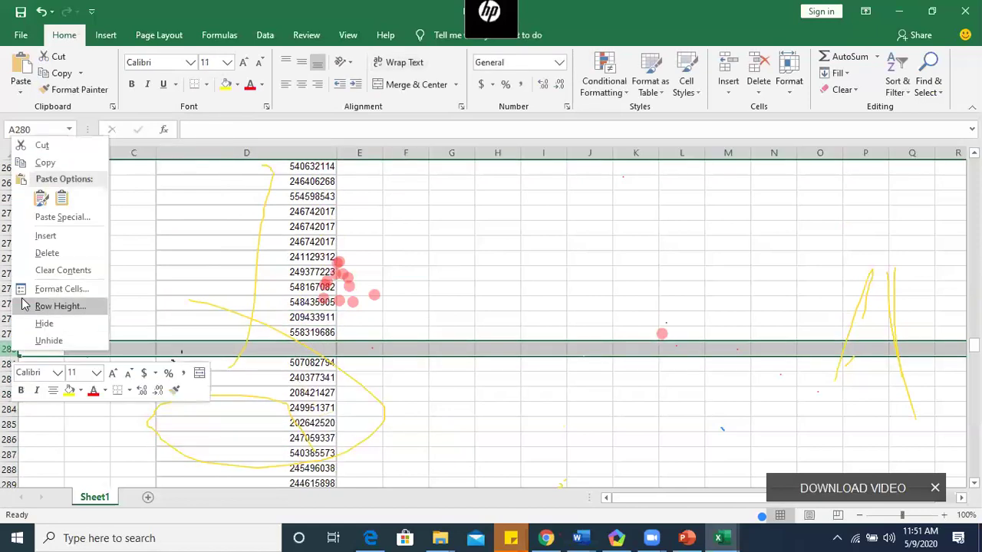
click(46, 252)
scroll(230, 406, down, 4)
scroll(246, 409, down, 6)
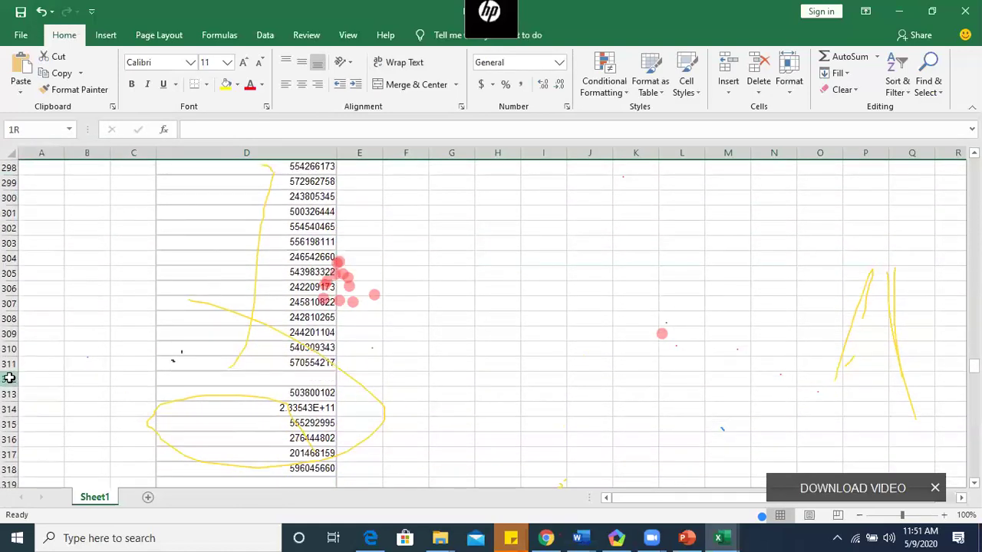
click(11, 378)
right_click(12, 379)
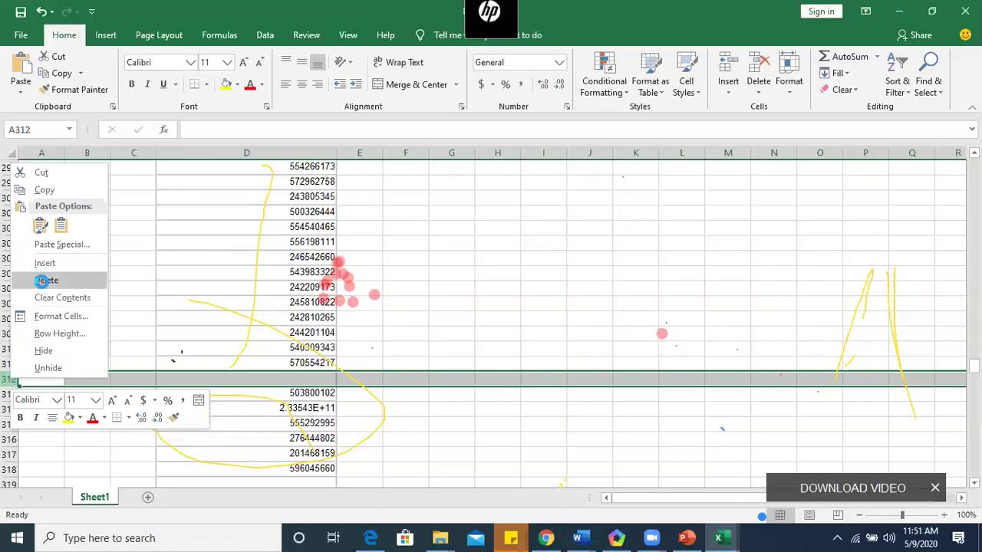
click(46, 280)
click(254, 407)
click(249, 389)
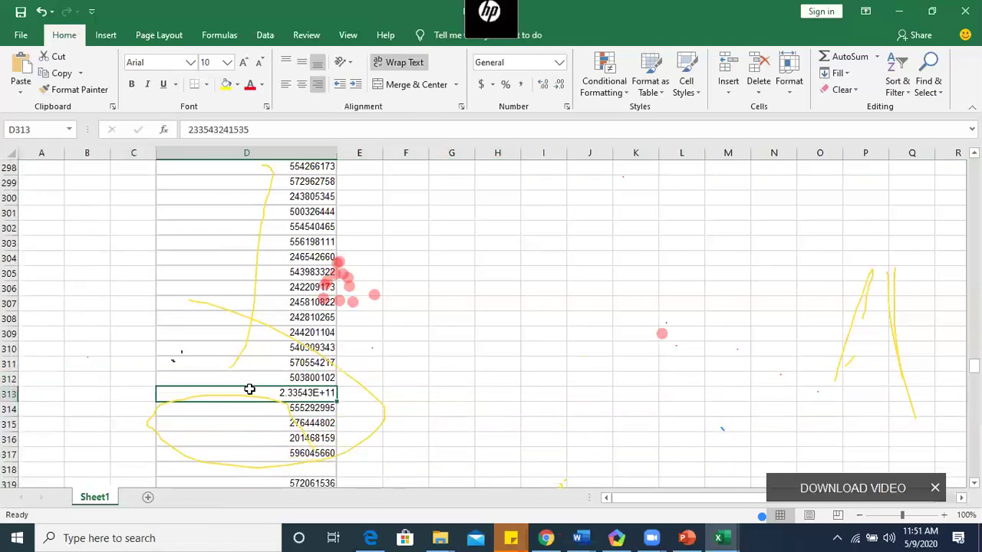
click(204, 129)
key(BackSpace)
key(BackSpace)
key(BackSpace)
key(Return)
Delete the empty row 318
key(Down)
key(Down)
key(Down)
key(Down)
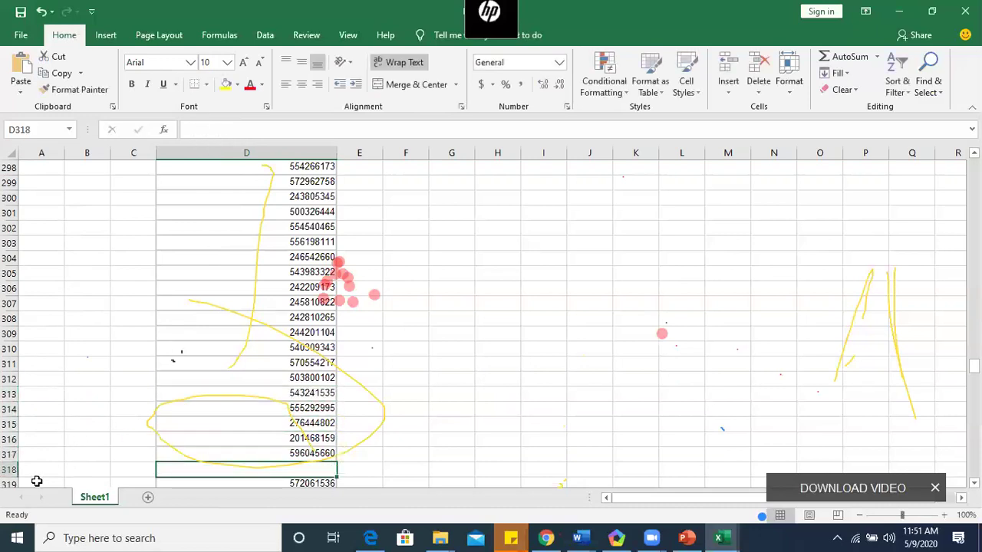
click(9, 469)
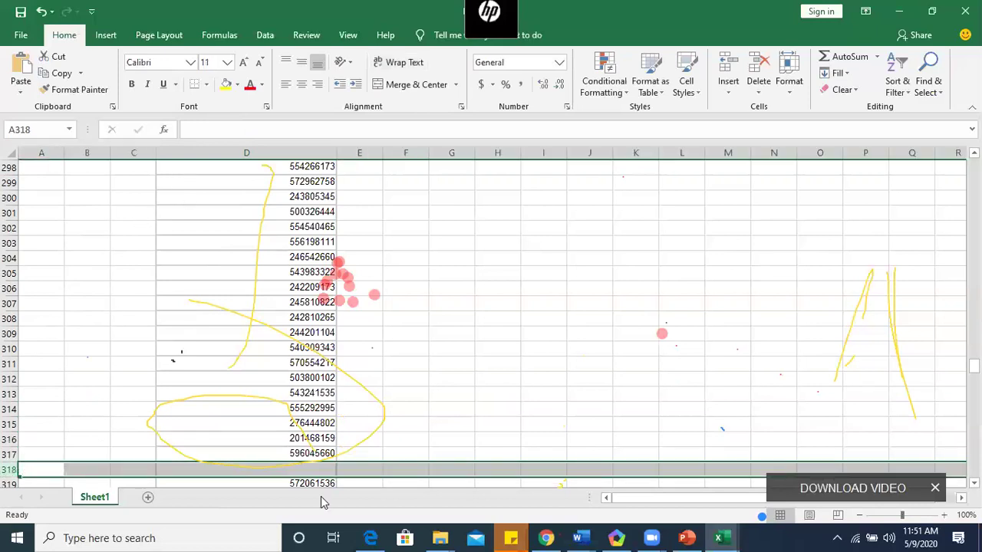
right_click(216, 469)
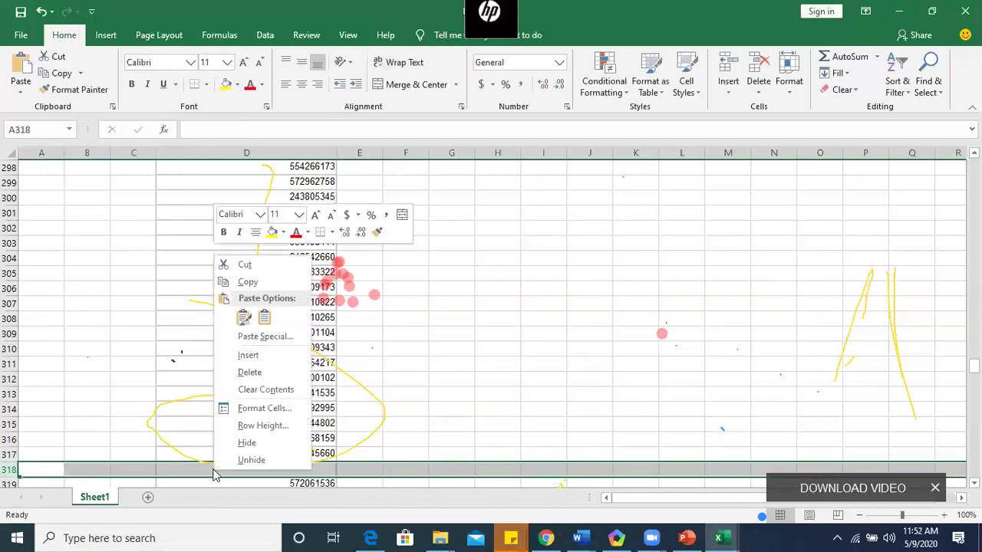
click(250, 372)
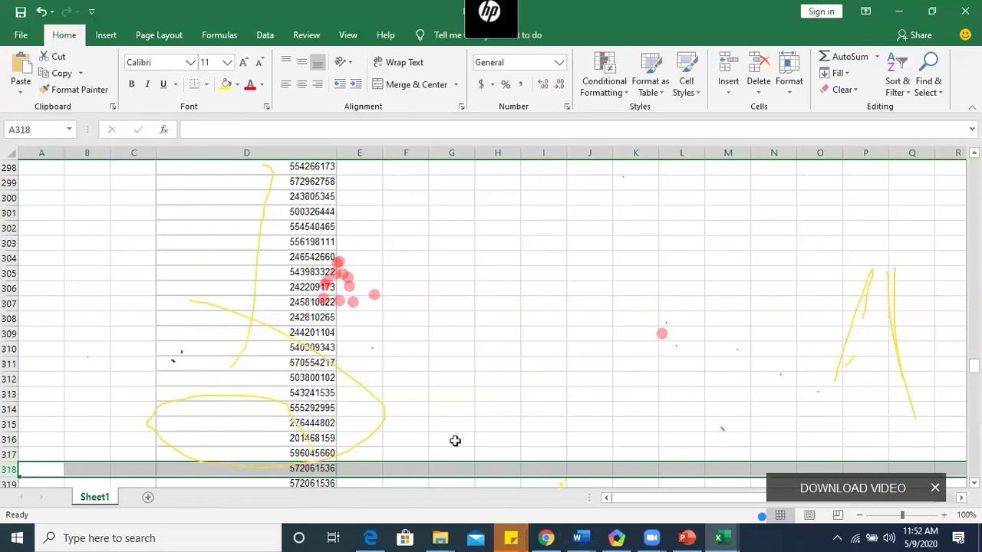